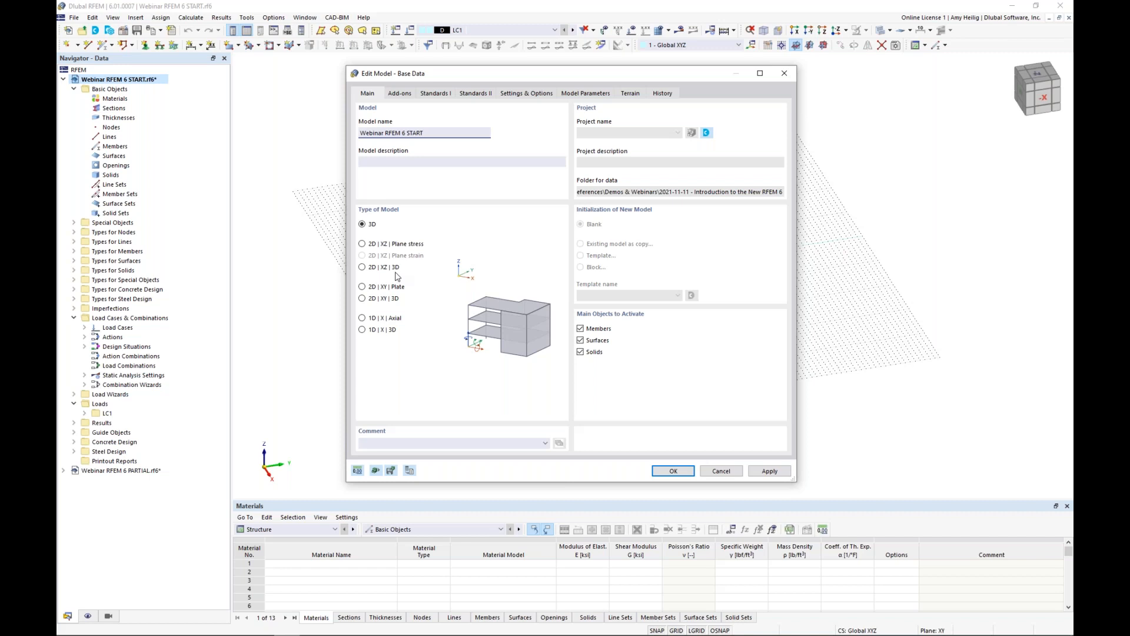
# Step: Review the model's activated add-ons and the available standard groups for concrete and steel design
pyautogui.click(405, 95)
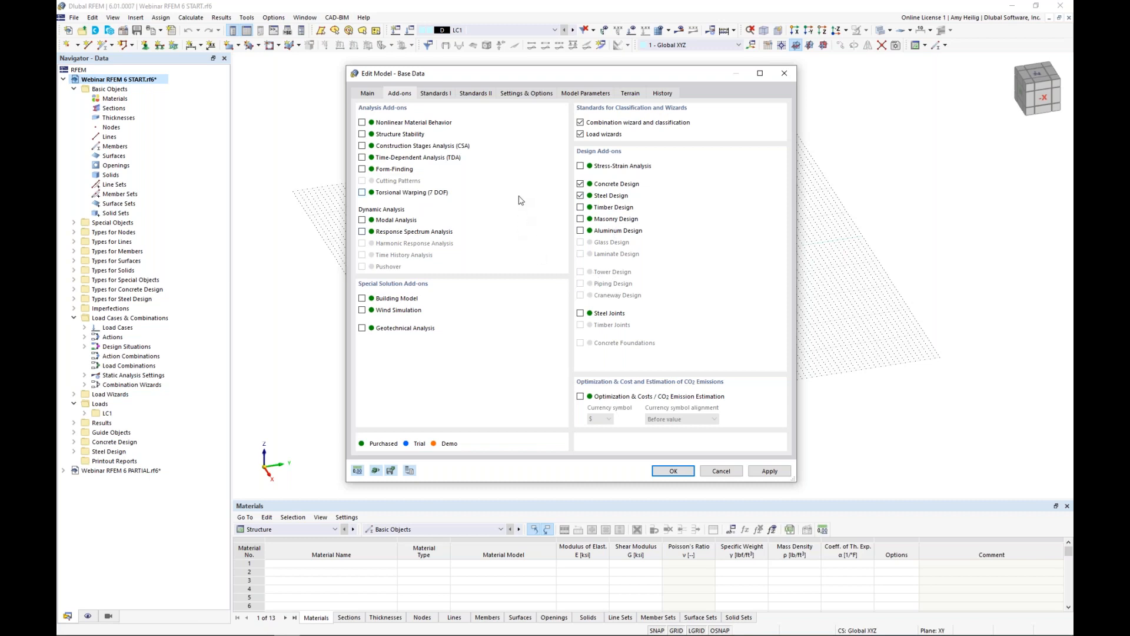
pyautogui.click(436, 95)
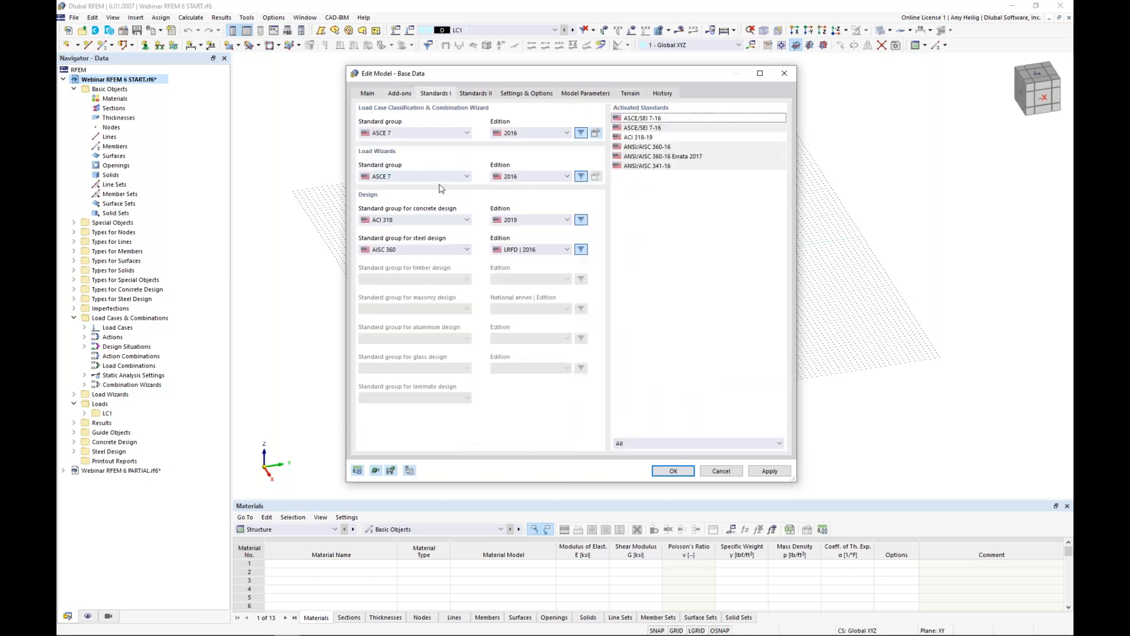
pyautogui.click(434, 223)
pyautogui.click(434, 222)
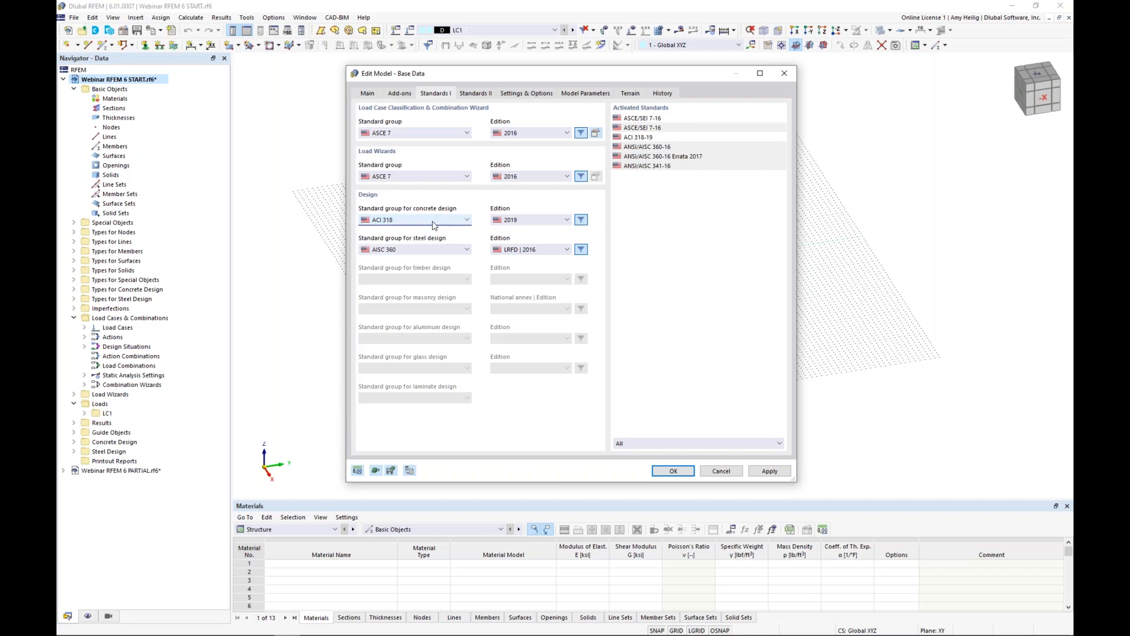
pyautogui.click(439, 251)
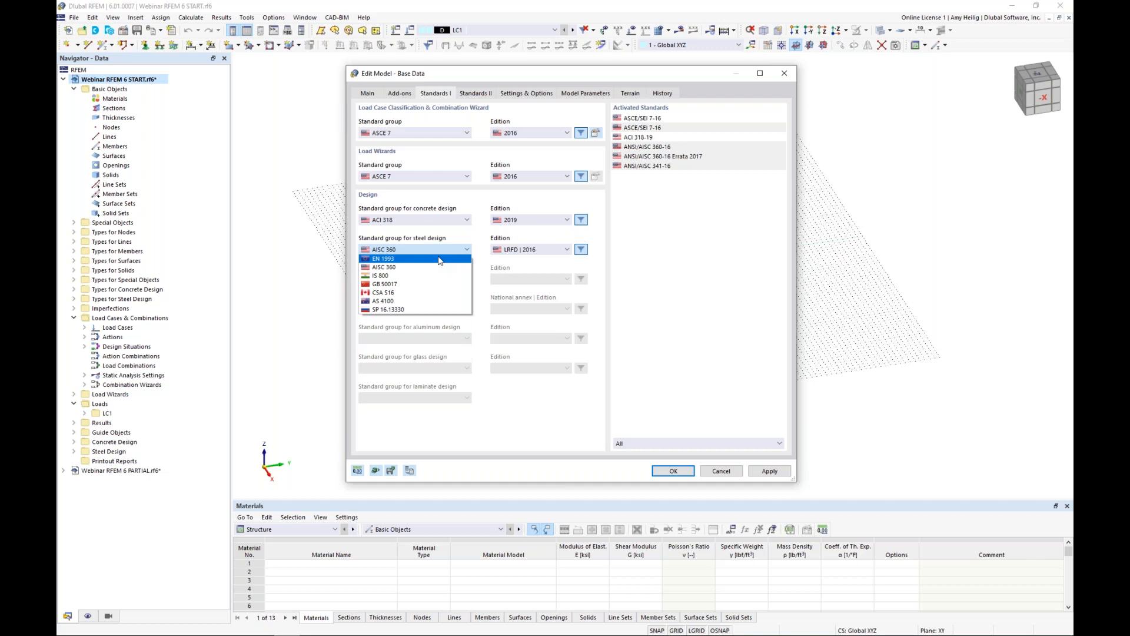
pyautogui.click(483, 270)
pyautogui.click(451, 226)
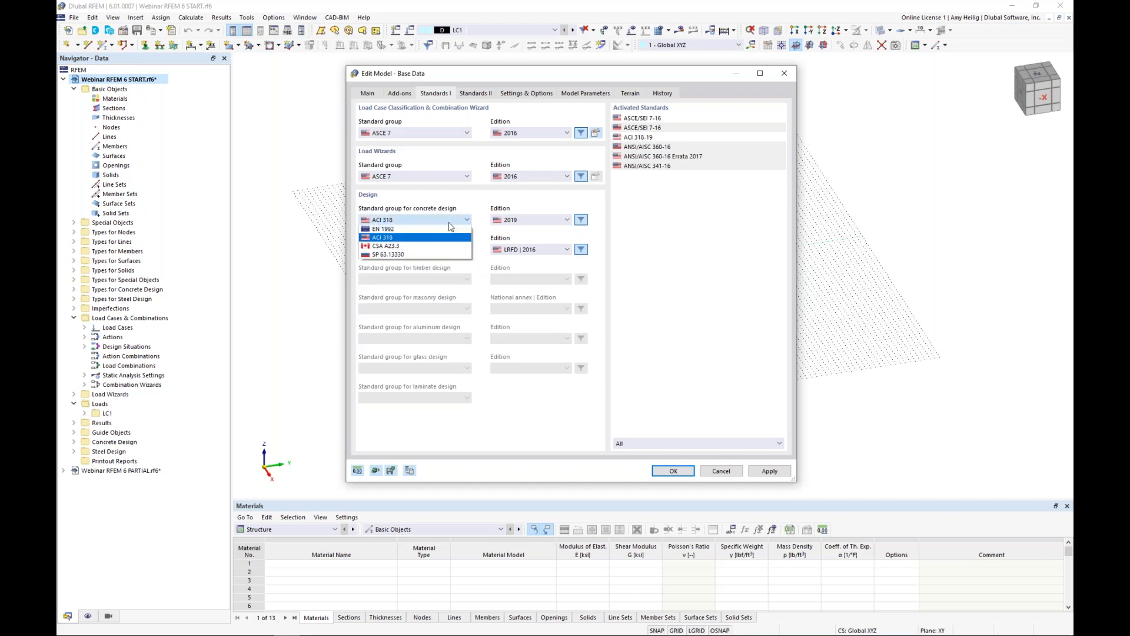
pyautogui.click(477, 204)
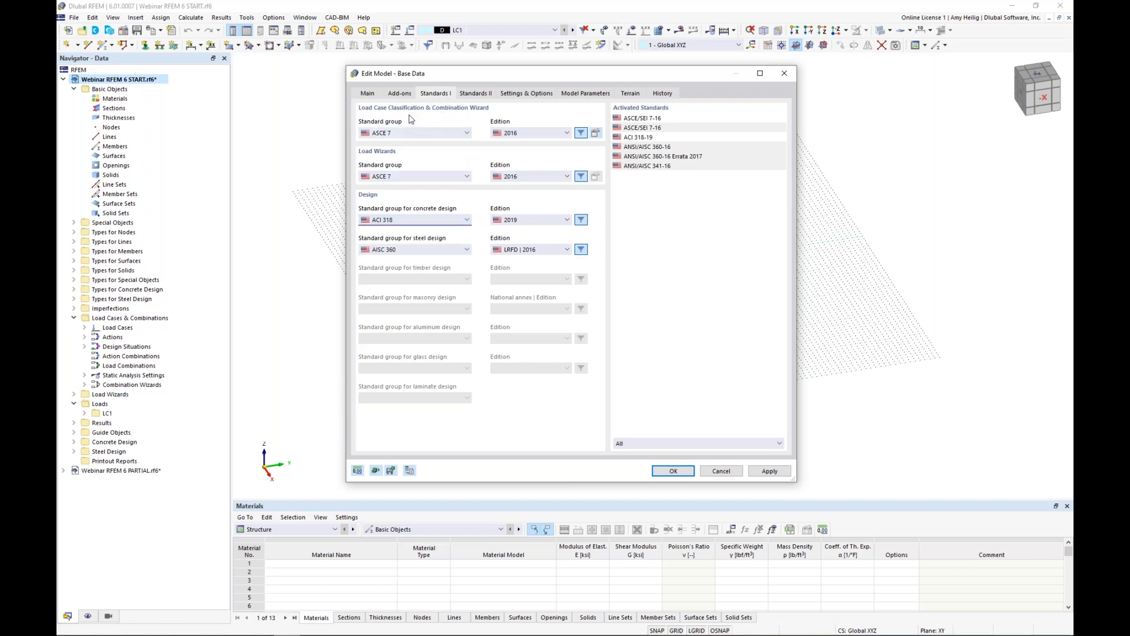
# Step: Check the standard options for load case classification and combinations and the axis orientation settings, and accept the base data
pyautogui.click(418, 134)
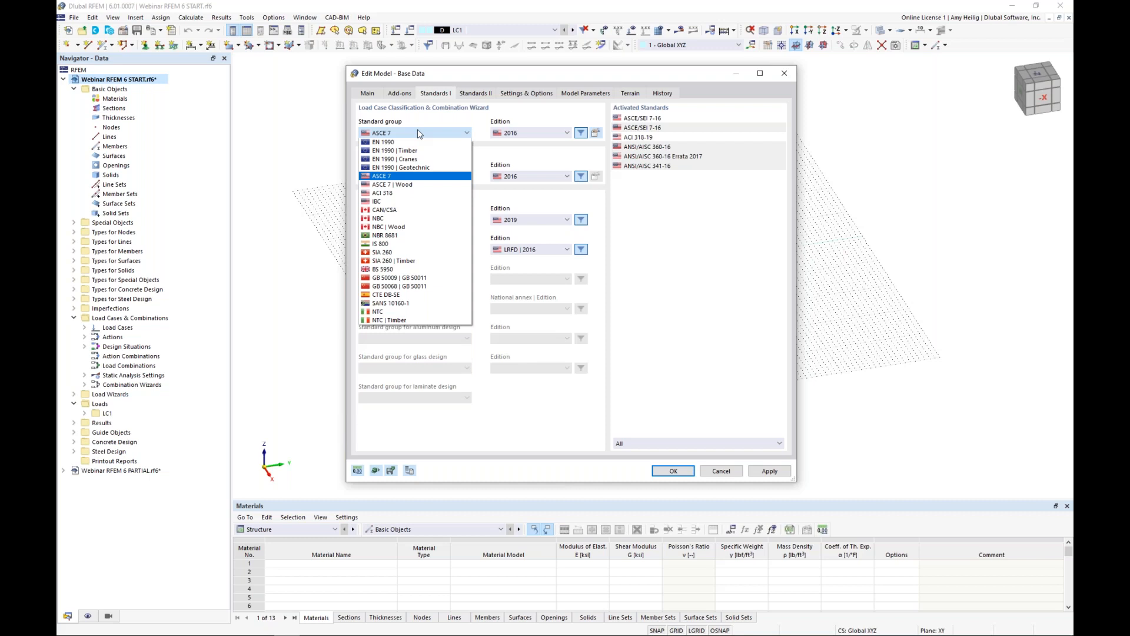
pyautogui.click(463, 117)
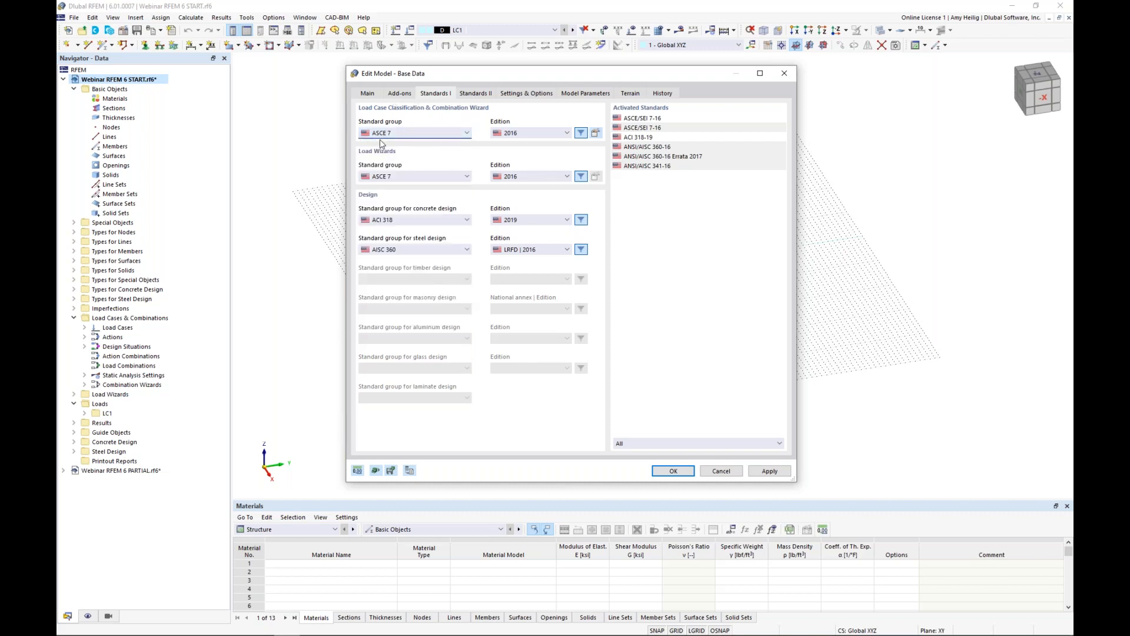
pyautogui.click(522, 99)
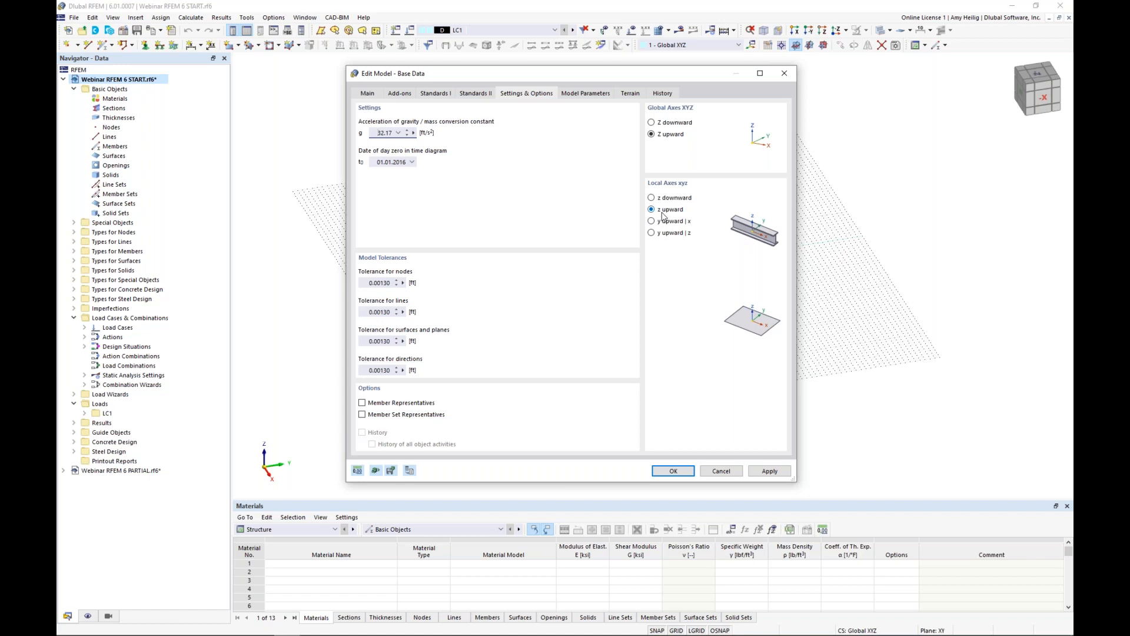
pyautogui.click(671, 470)
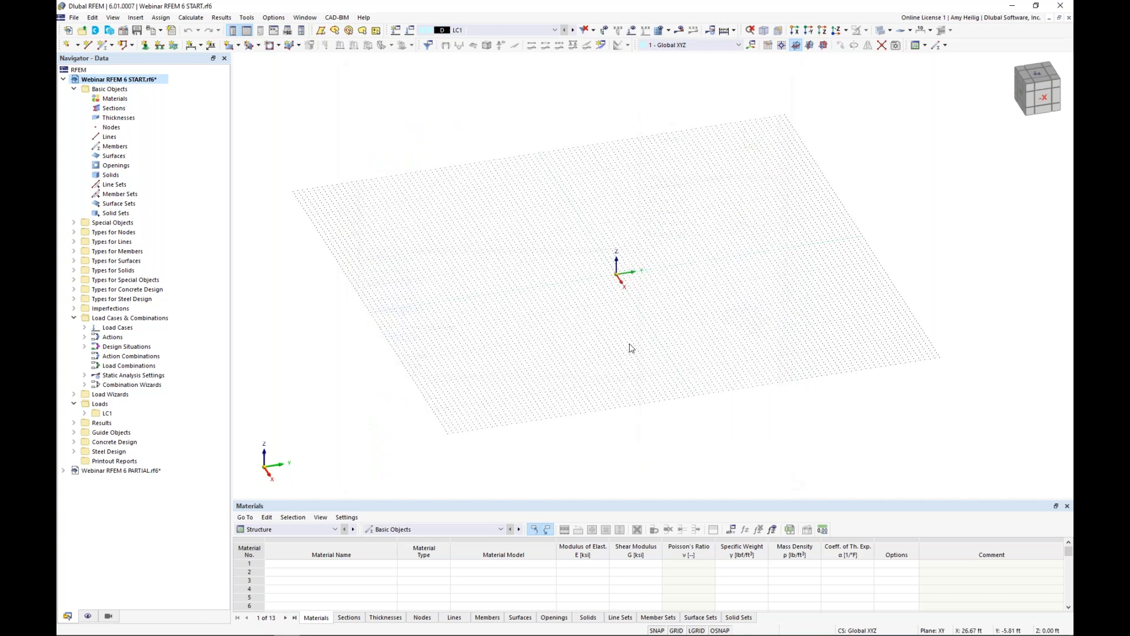
pyautogui.keyDown('ctrl'); pyautogui.moveTo(630, 298); pyautogui.dragTo(653, 247, button='middle'); pyautogui.keyUp('ctrl')
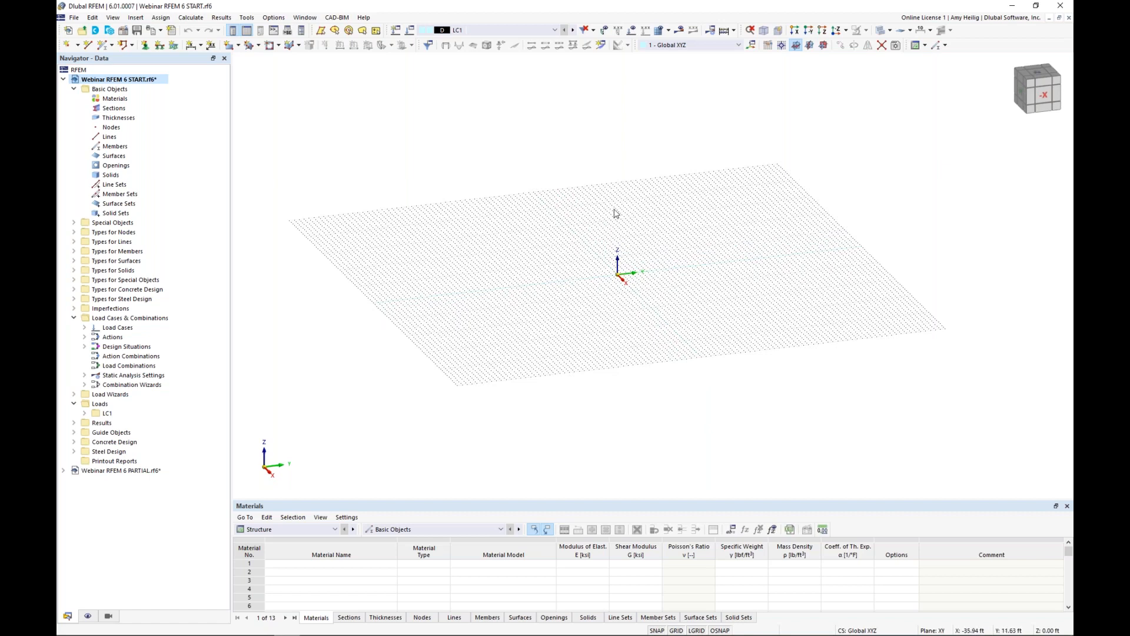
pyautogui.click(548, 529)
pyautogui.scroll(1, 588, 292)
pyautogui.scroll(1, 658, 300)
pyautogui.moveTo(658, 300); pyautogui.dragTo(646, 303, button='middle')
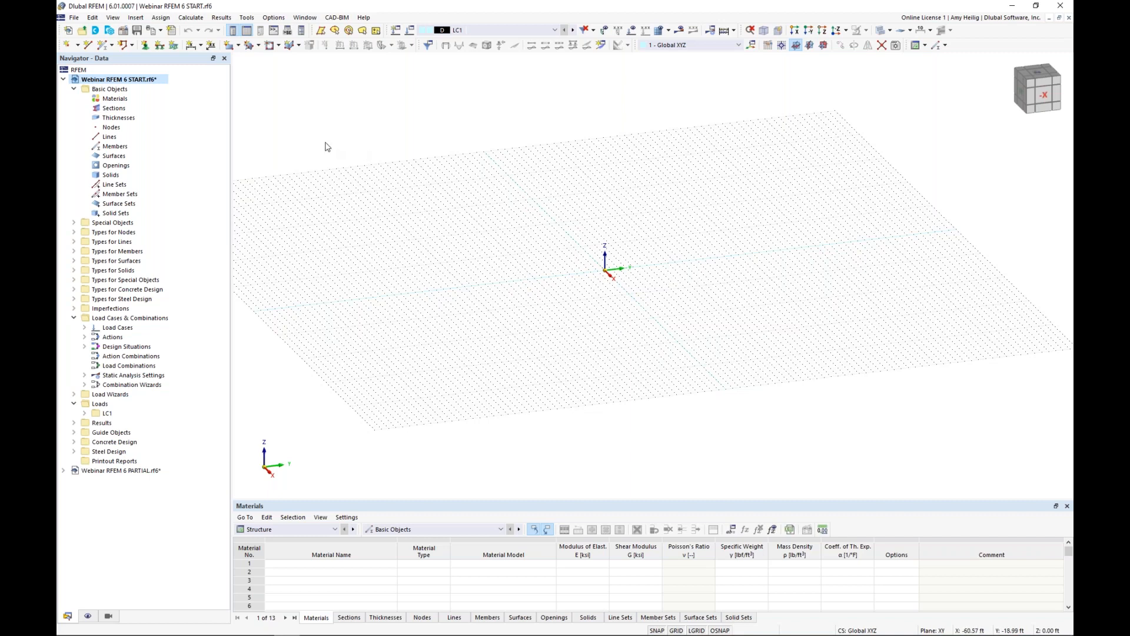
# Step: Examine the dark and white background presets in the display properties and close them without applying changes
pyautogui.click(274, 17)
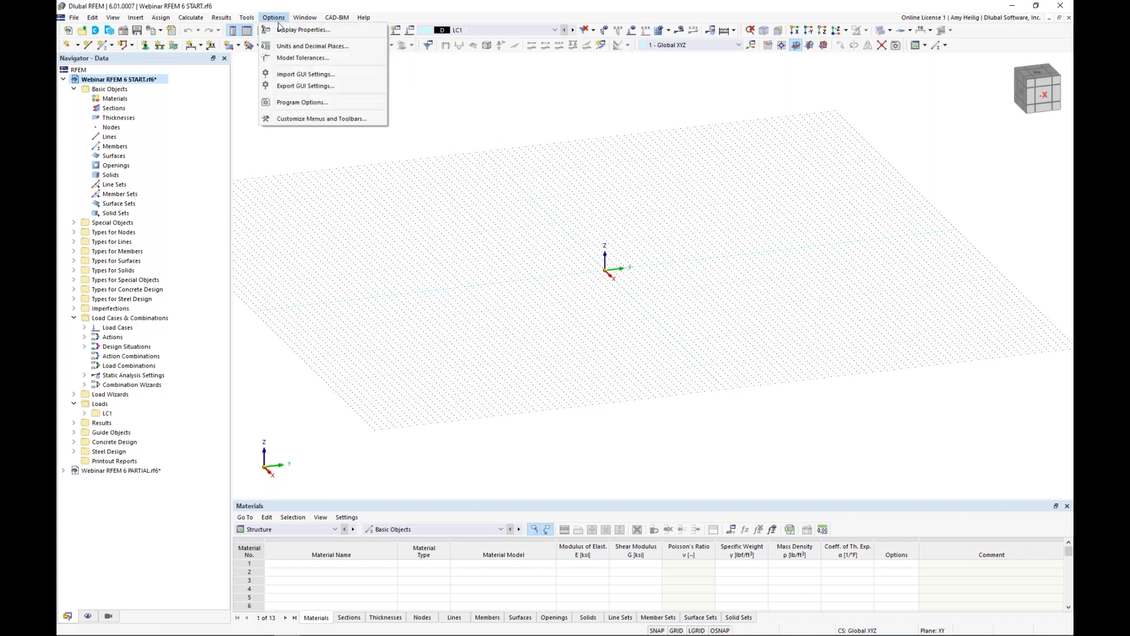
pyautogui.click(283, 30)
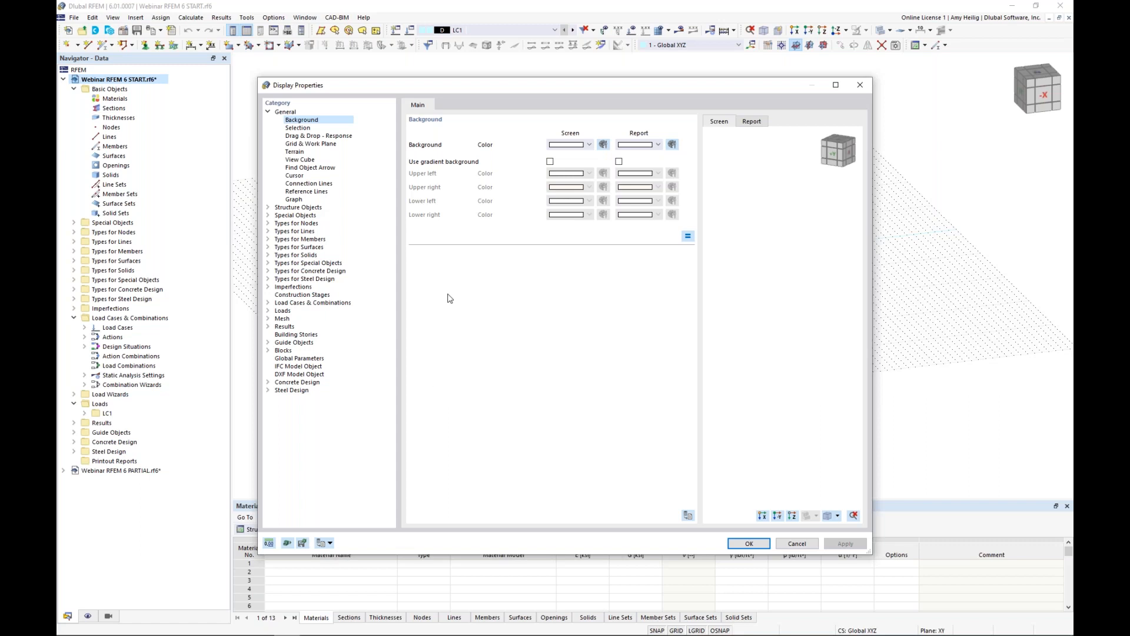
pyautogui.click(329, 542)
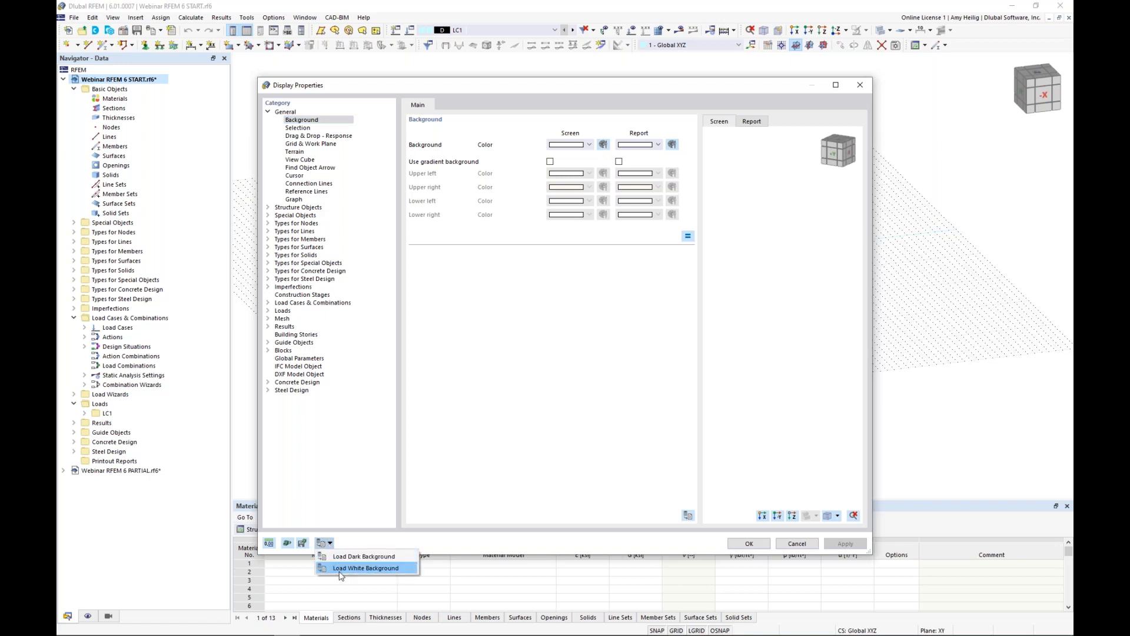
pyautogui.click(401, 566)
pyautogui.click(792, 543)
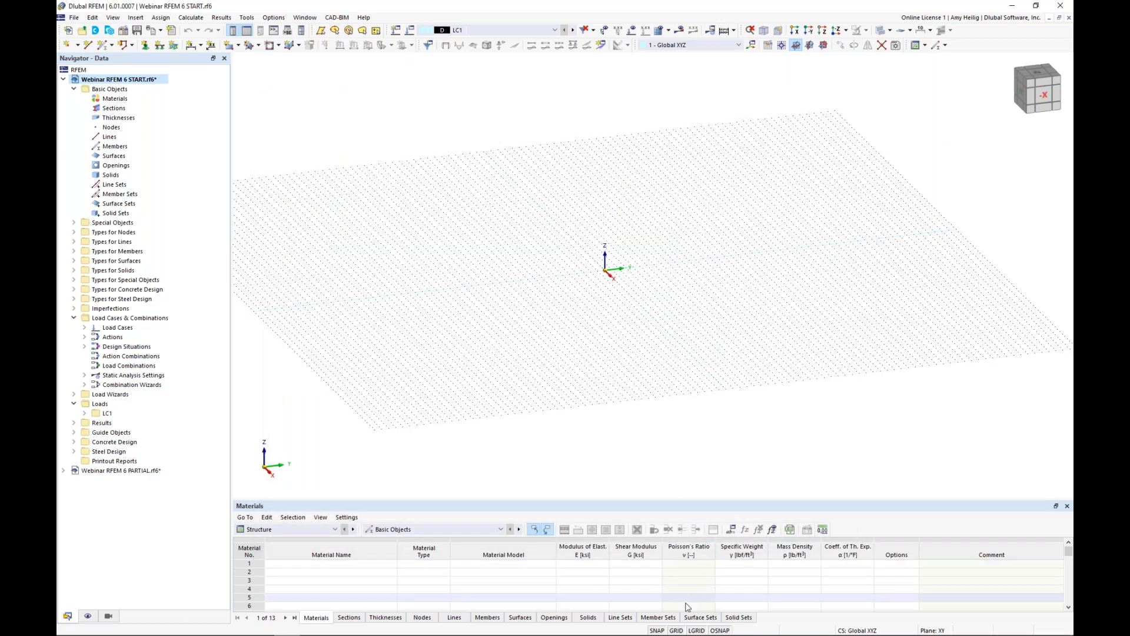
# Step: Review the work plane's grid point spacing and snap settings and the available object snap options without changing them
pyautogui.rightClick(678, 630)
pyautogui.click(700, 622)
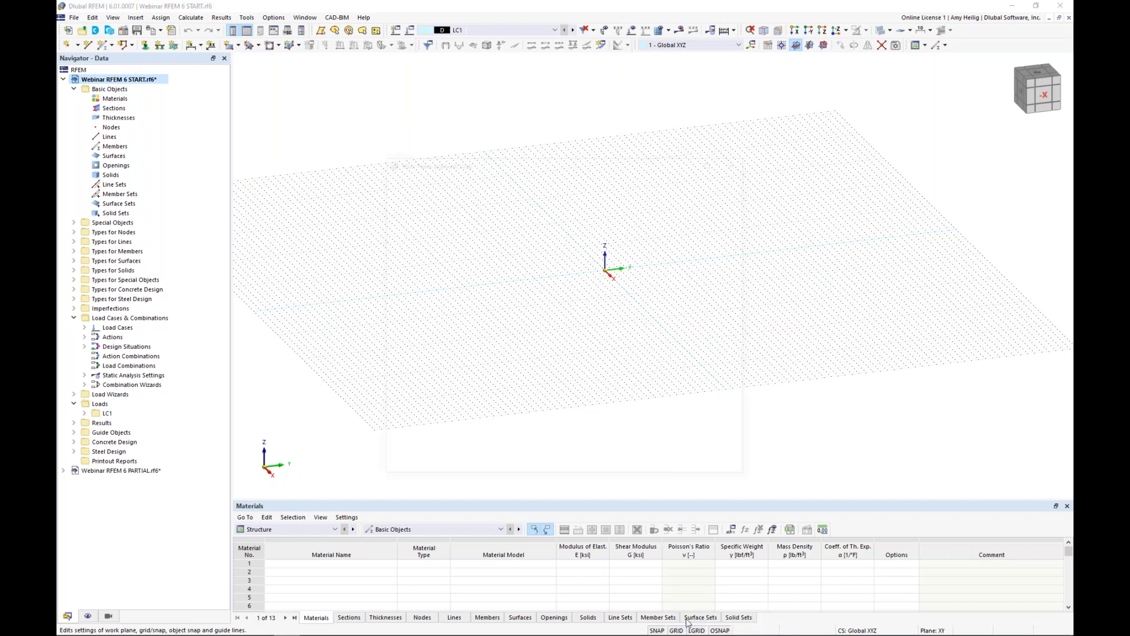
pyautogui.click(545, 392)
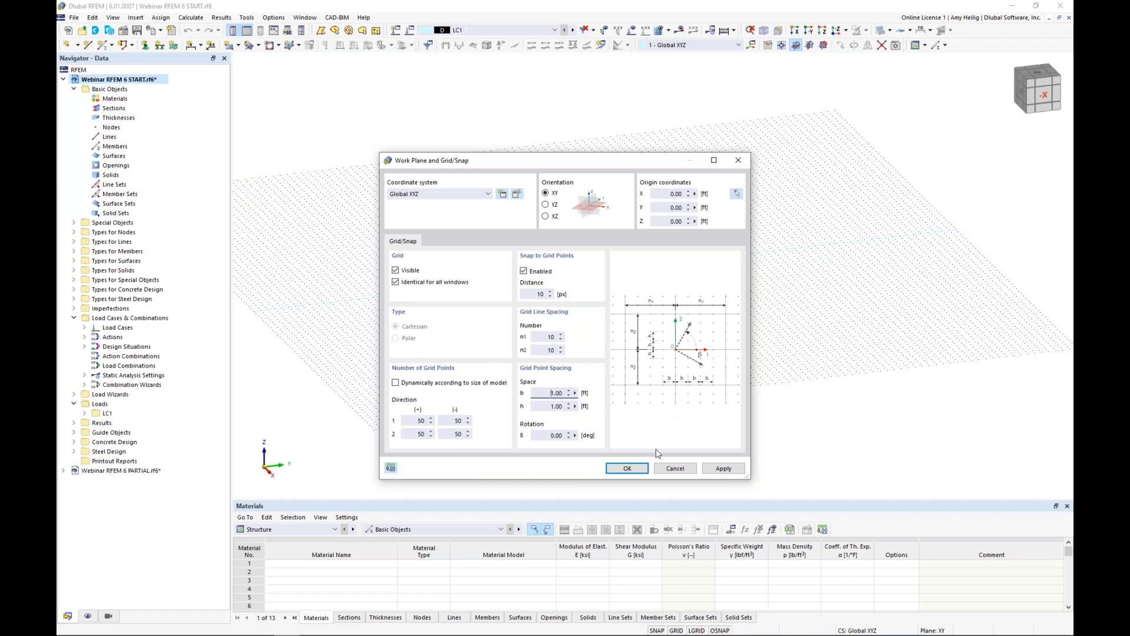
pyautogui.click(674, 469)
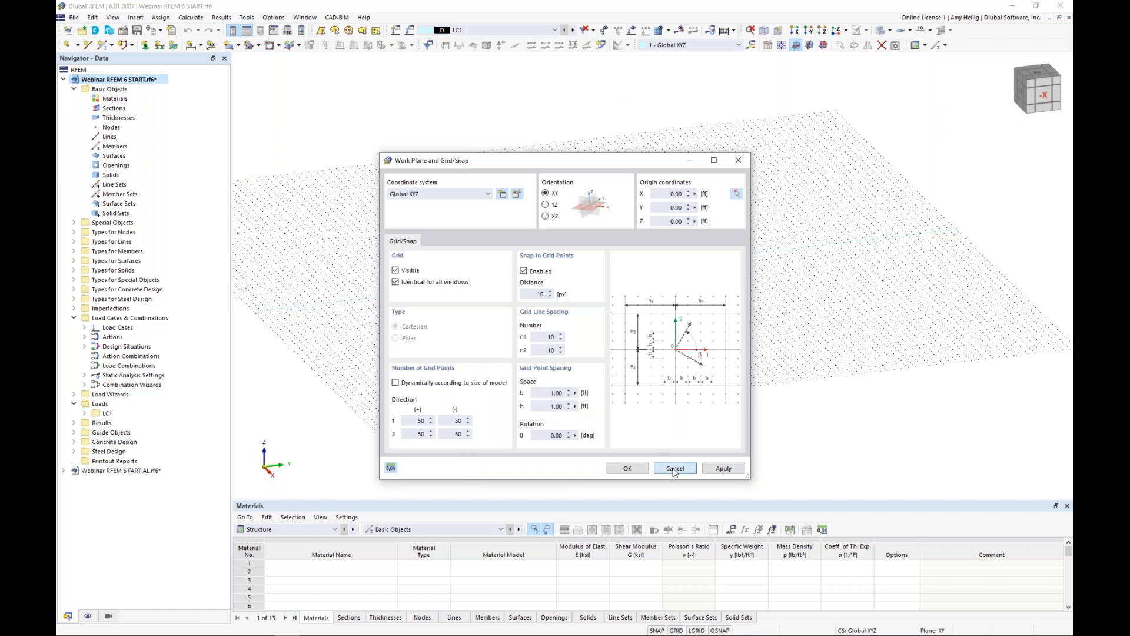
pyautogui.rightClick(721, 630)
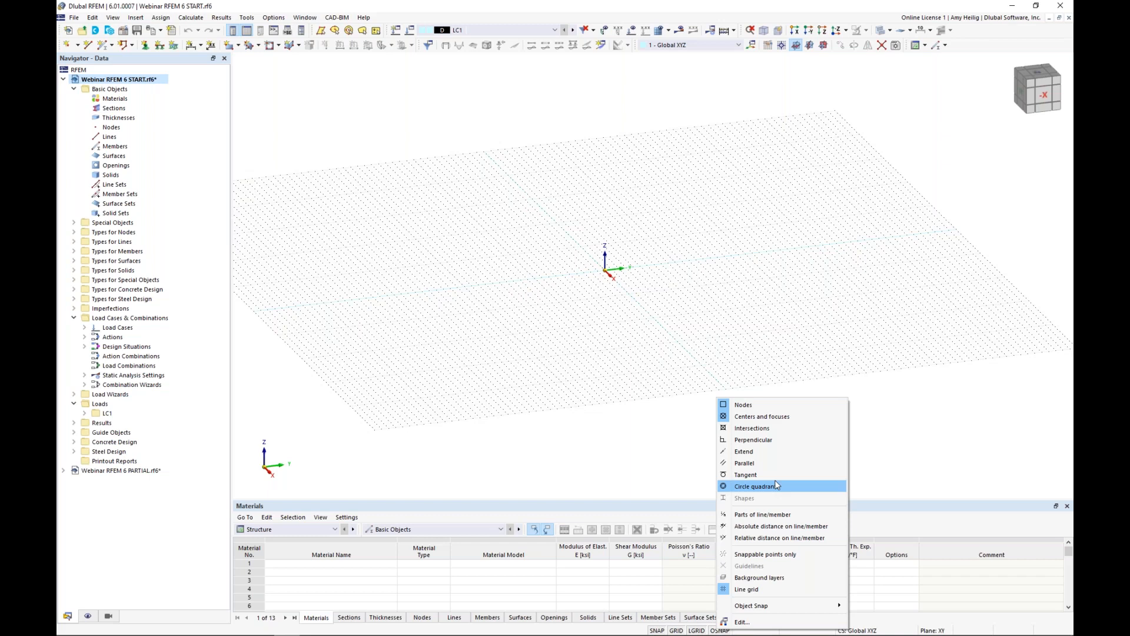
pyautogui.click(698, 447)
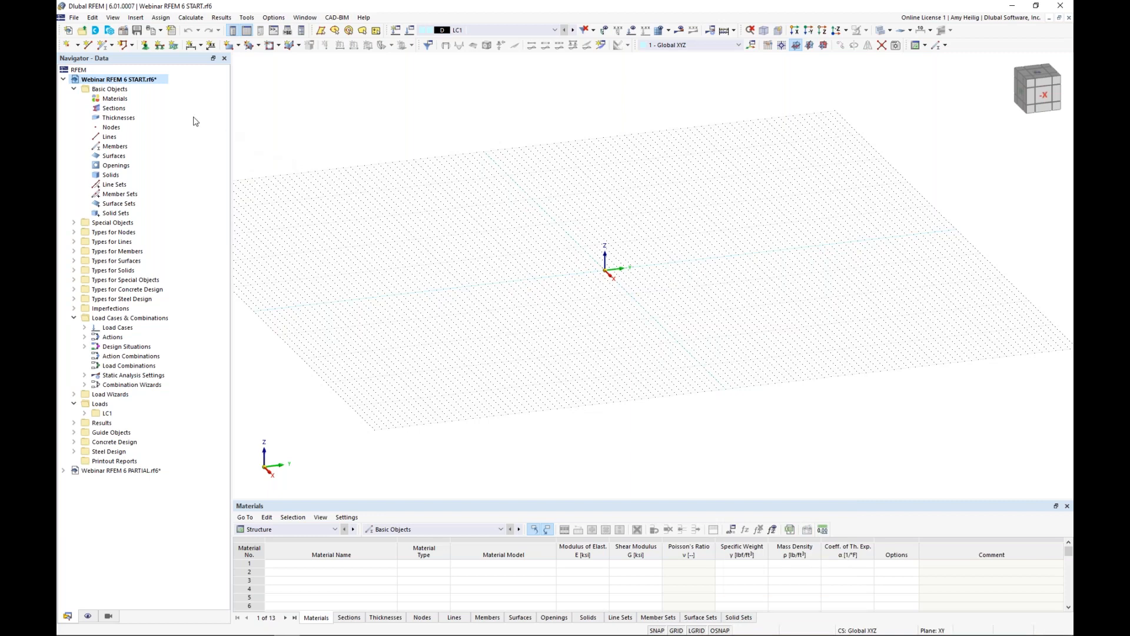
# Step: Create a node at the global origin with coordinates X 0, Y 0, Z 0
pyautogui.click(67, 46)
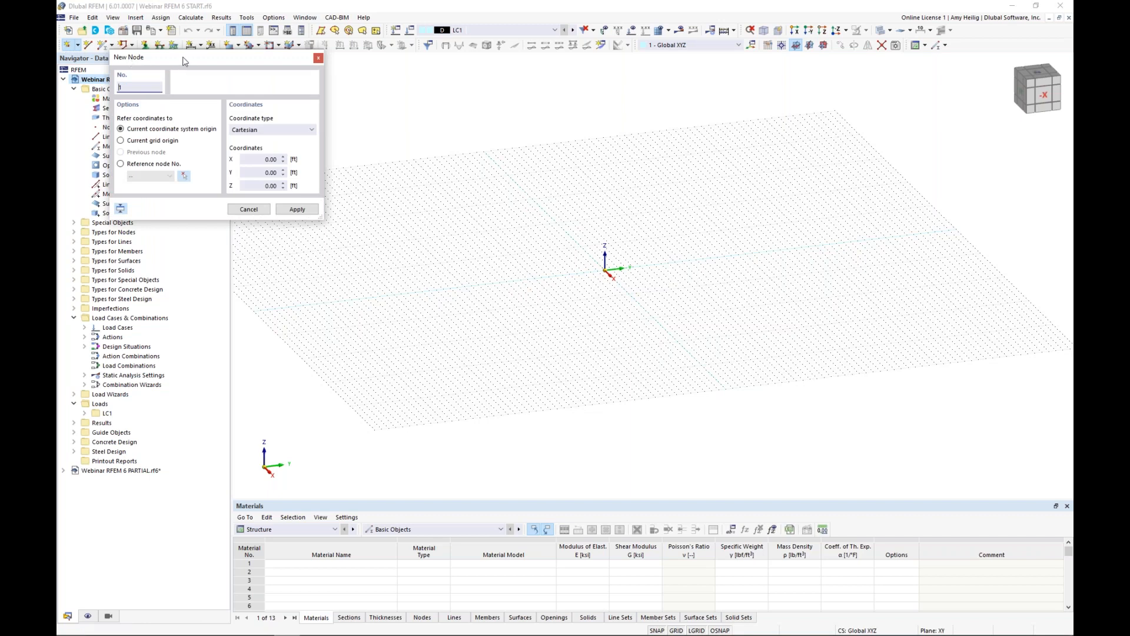
pyautogui.moveTo(184, 62); pyautogui.dragTo(334, 147)
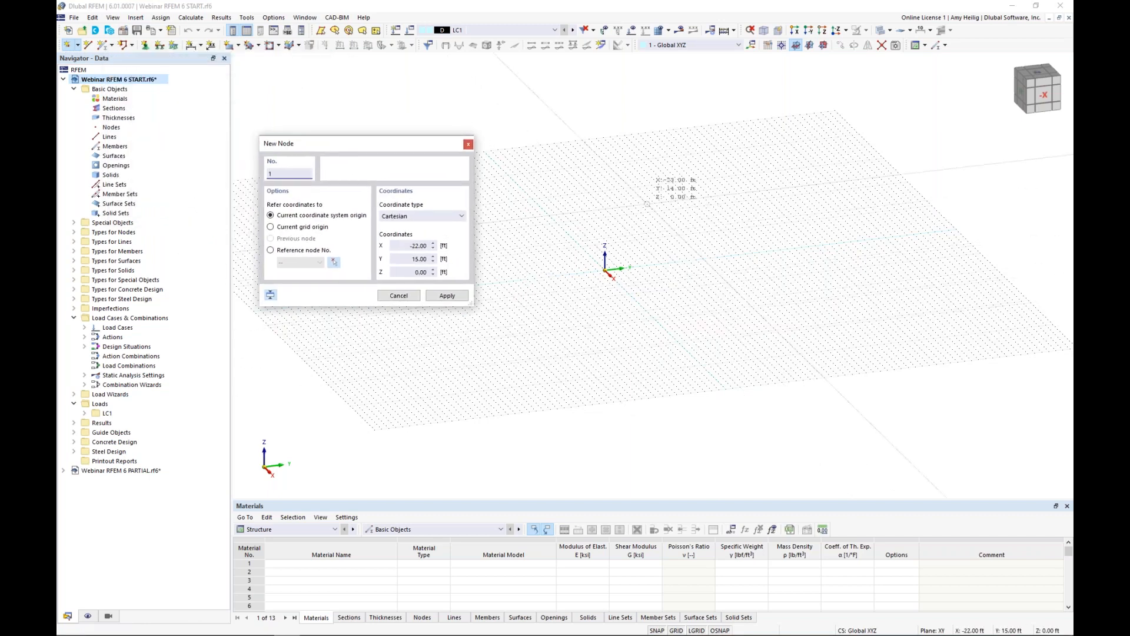
pyautogui.doubleClick(418, 246)
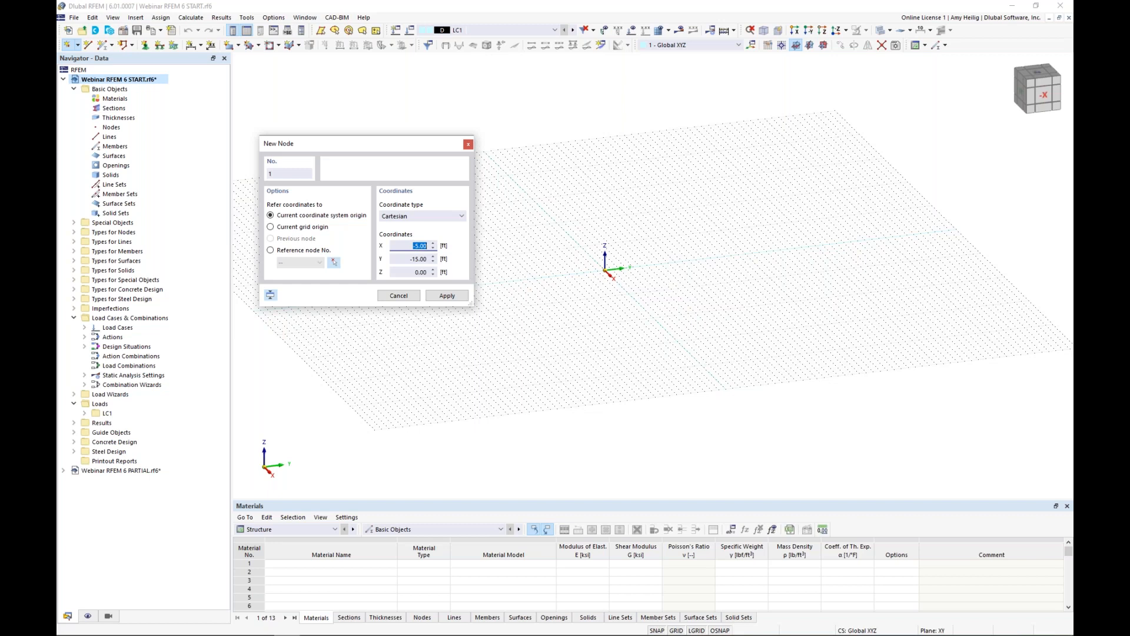
pyautogui.write('0')
pyautogui.press('Tab')
pyautogui.write('0')
pyautogui.press('Tab')
pyautogui.write('0')
pyautogui.press('Return')
# Step: Create a second node at X 19.5, Y 30, Z 0 ft
pyautogui.scroll(5, 608, 271)
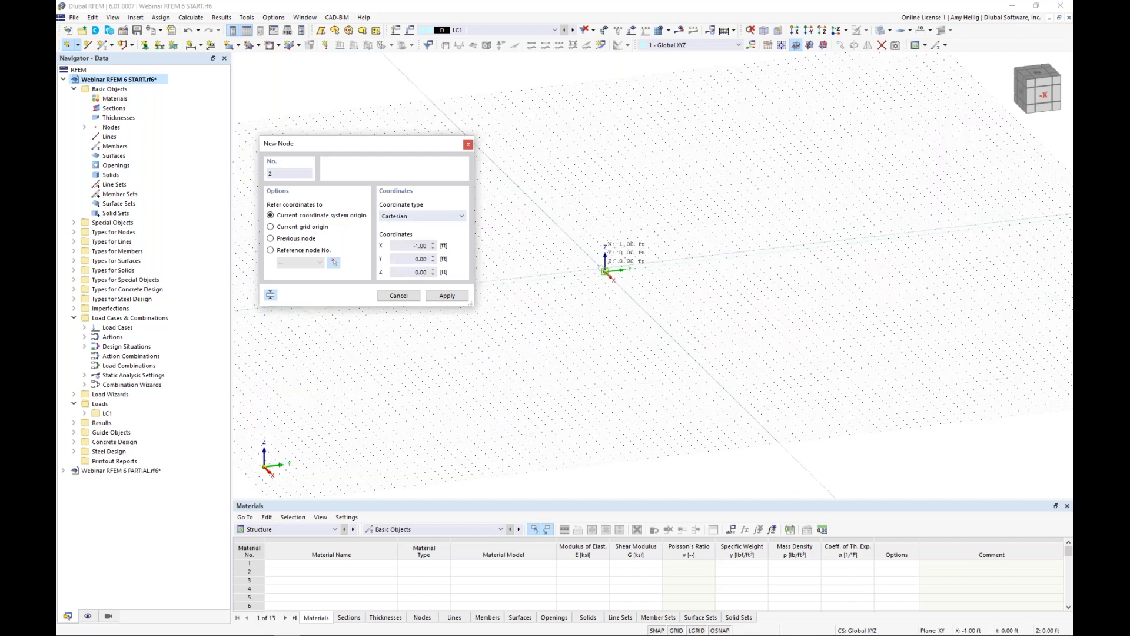
pyautogui.scroll(-3, 606, 273)
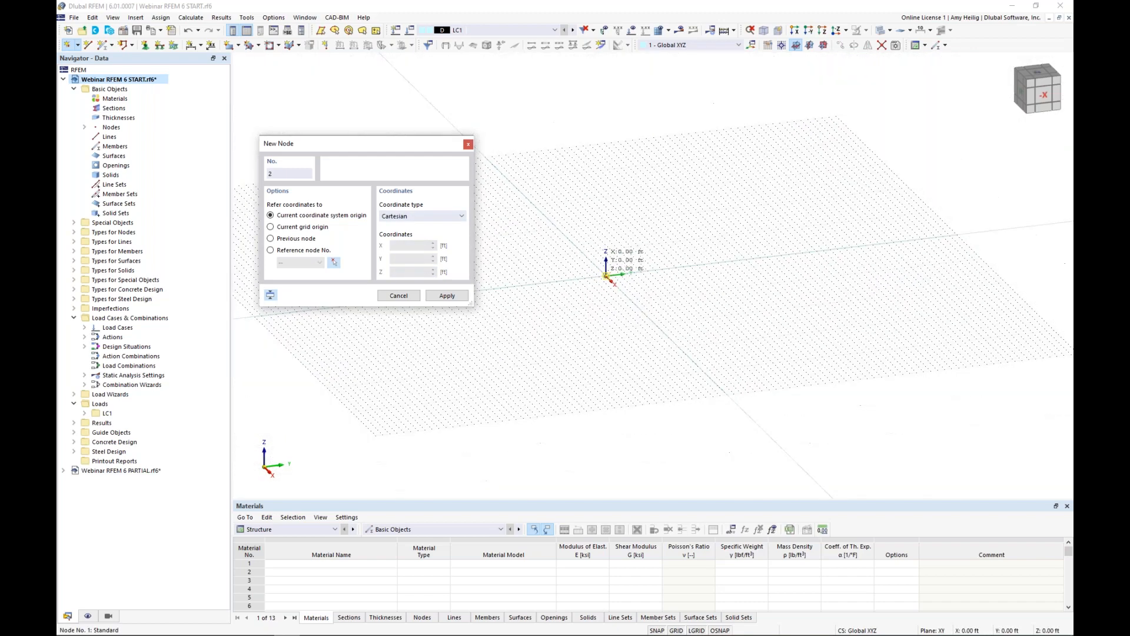
pyautogui.doubleClick(437, 250)
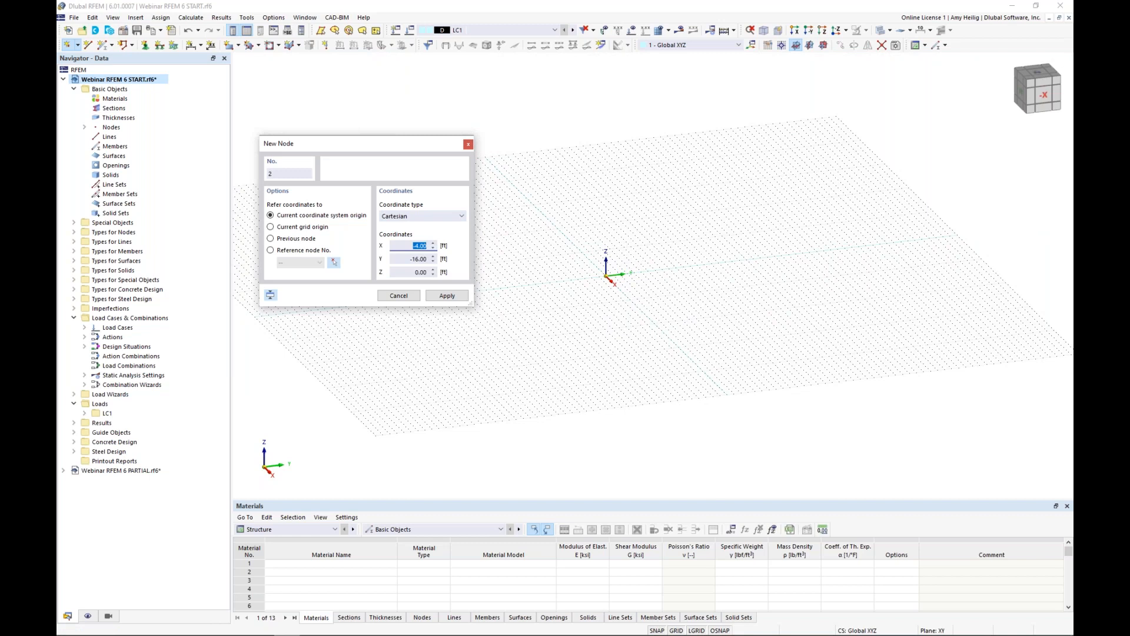
pyautogui.write('19.5')
pyautogui.press('Tab')
pyautogui.write('30')
pyautogui.press('Tab')
pyautogui.write('0')
pyautogui.press('Return')
# Step: Create a third node at X -18.5, Y 15, Z 0 ft and finish placing nodes
pyautogui.doubleClick(418, 246)
pyautogui.write('-18.5')
pyautogui.press('Tab')
pyautogui.write('15')
pyautogui.press('Tab')
pyautogui.write('0')
pyautogui.click(445, 295)
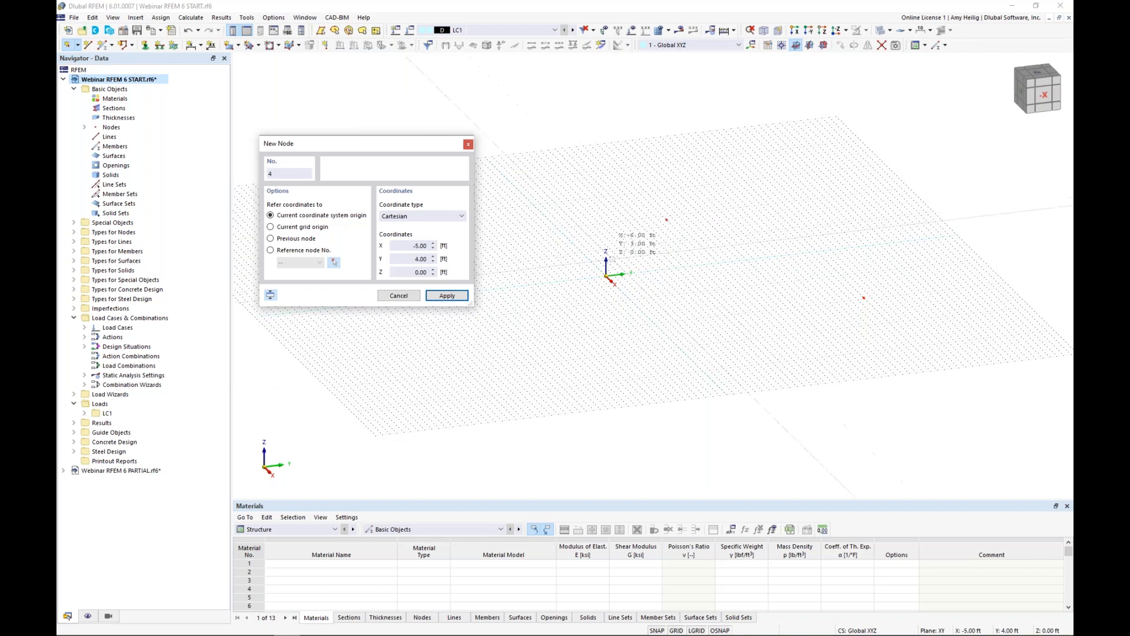
pyautogui.press('Escape')
# Step: Start a new rectangular surface with the Standard stiffness type
pyautogui.moveTo(718, 316); pyautogui.dragTo(609, 329, button='middle')
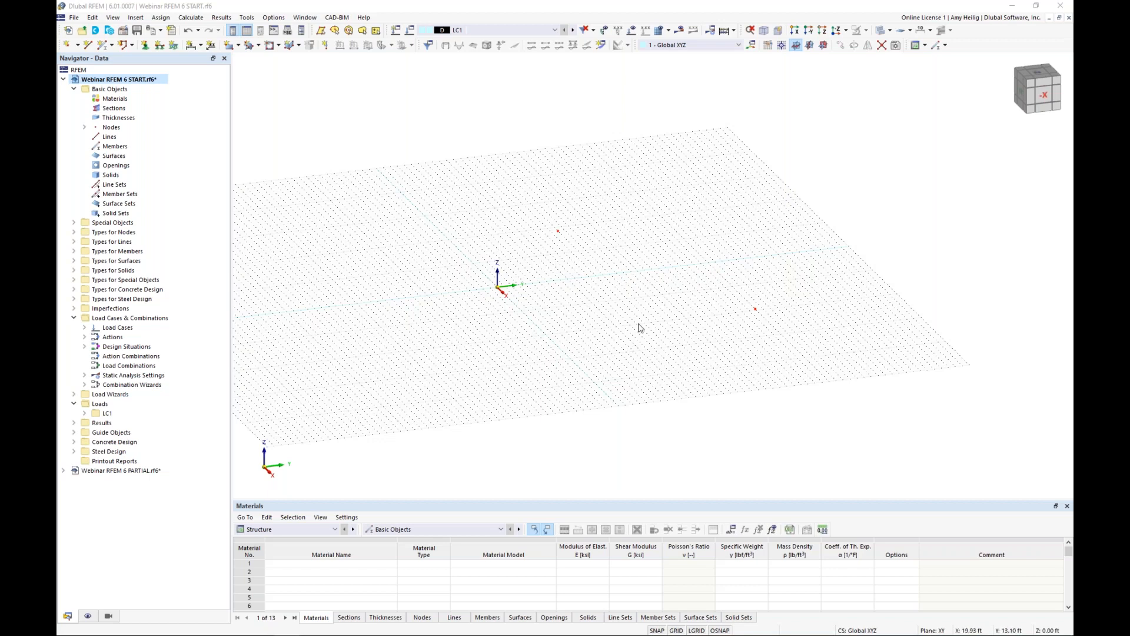
pyautogui.moveTo(567, 328); pyautogui.dragTo(497, 337, button='middle')
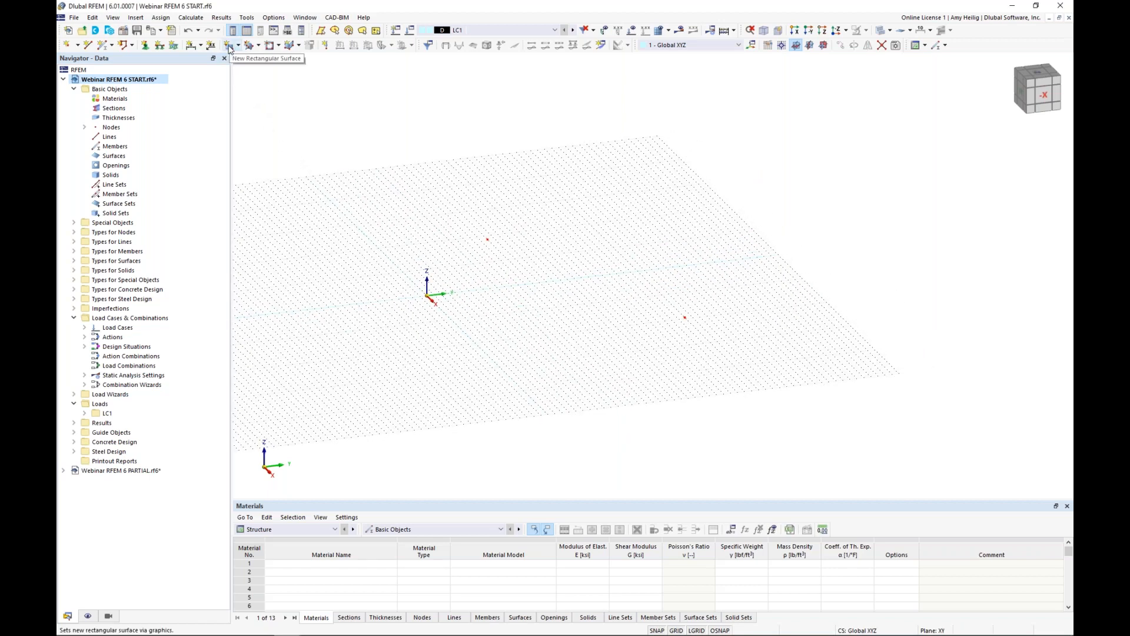
pyautogui.click(230, 47)
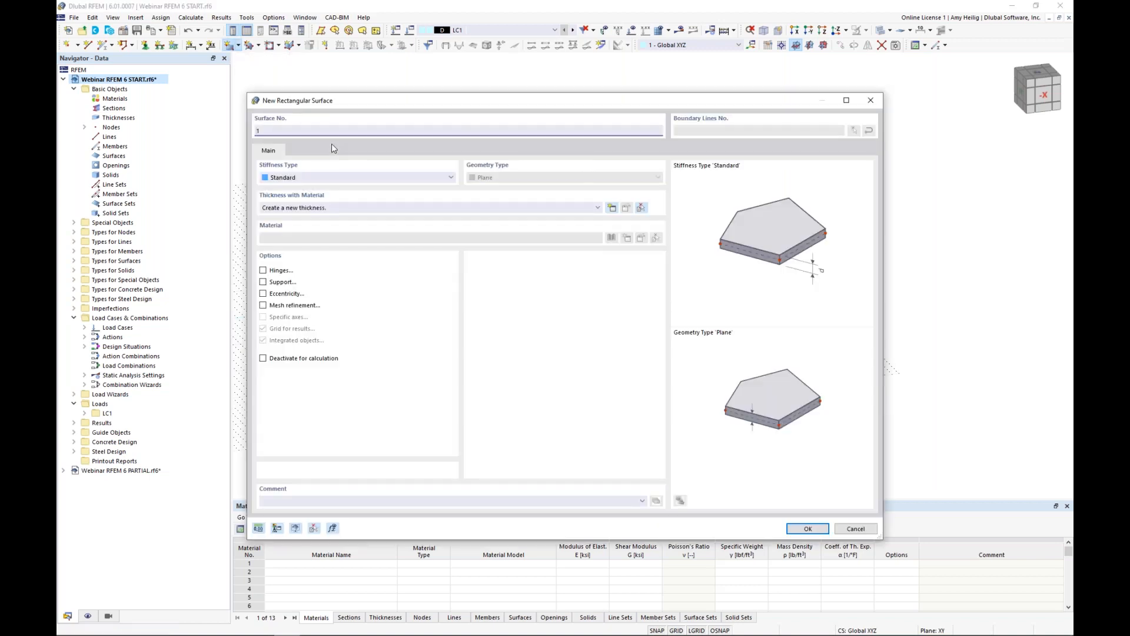
pyautogui.click(294, 177)
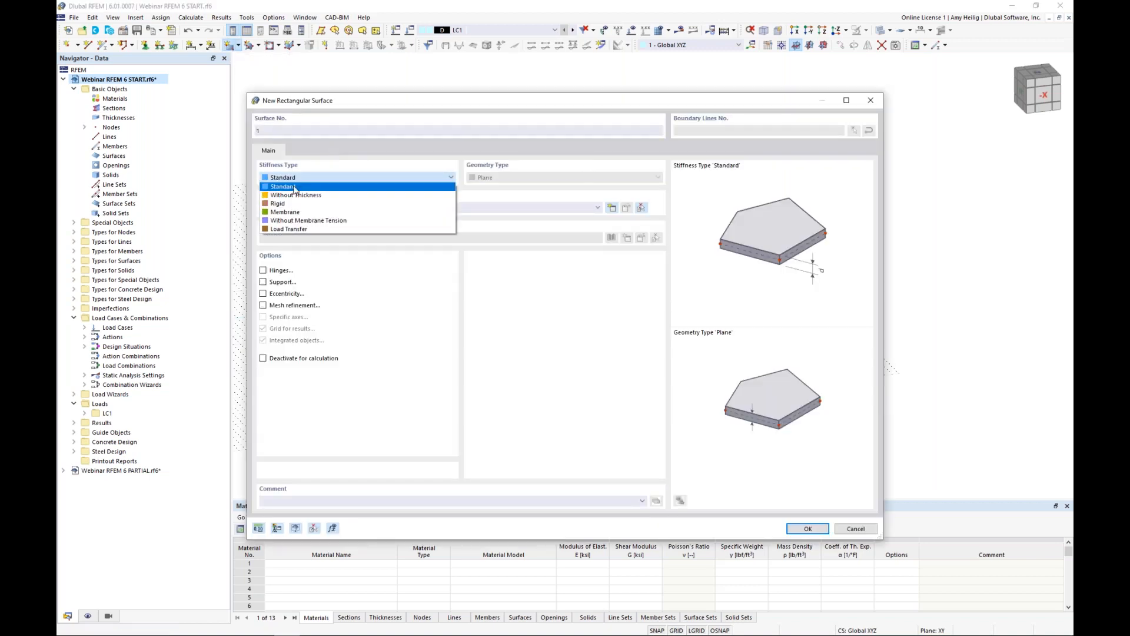
pyautogui.click(295, 187)
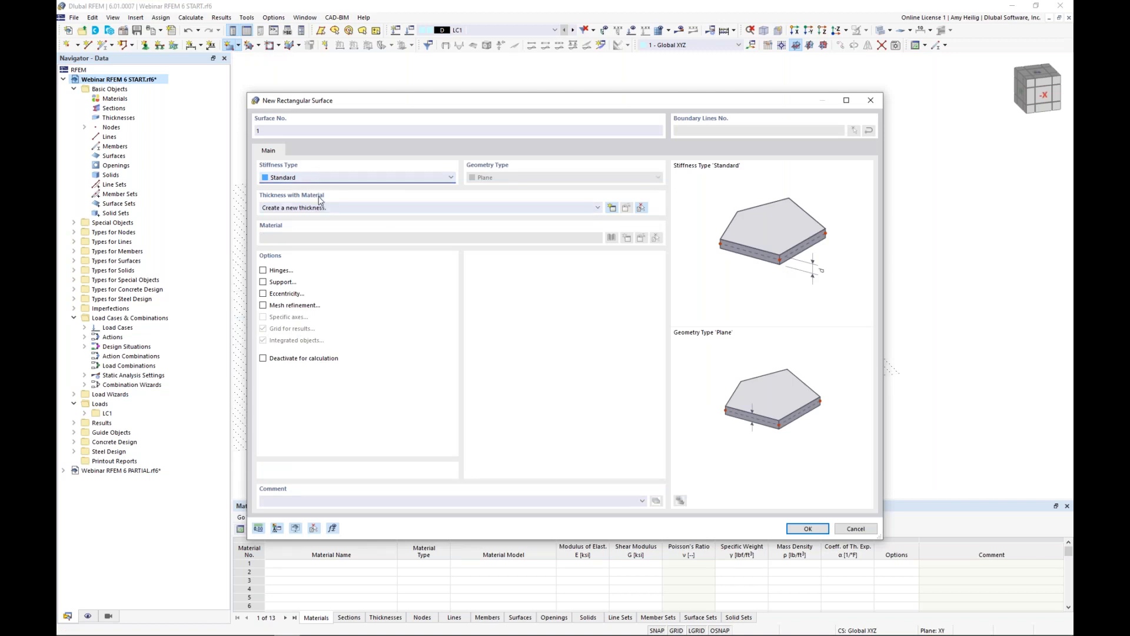
# Step: Create a uniform 8.0 in thickness for the surface, using Concrete f'c = 4000 psi from the ACI 318-19 library series
pyautogui.click(613, 212)
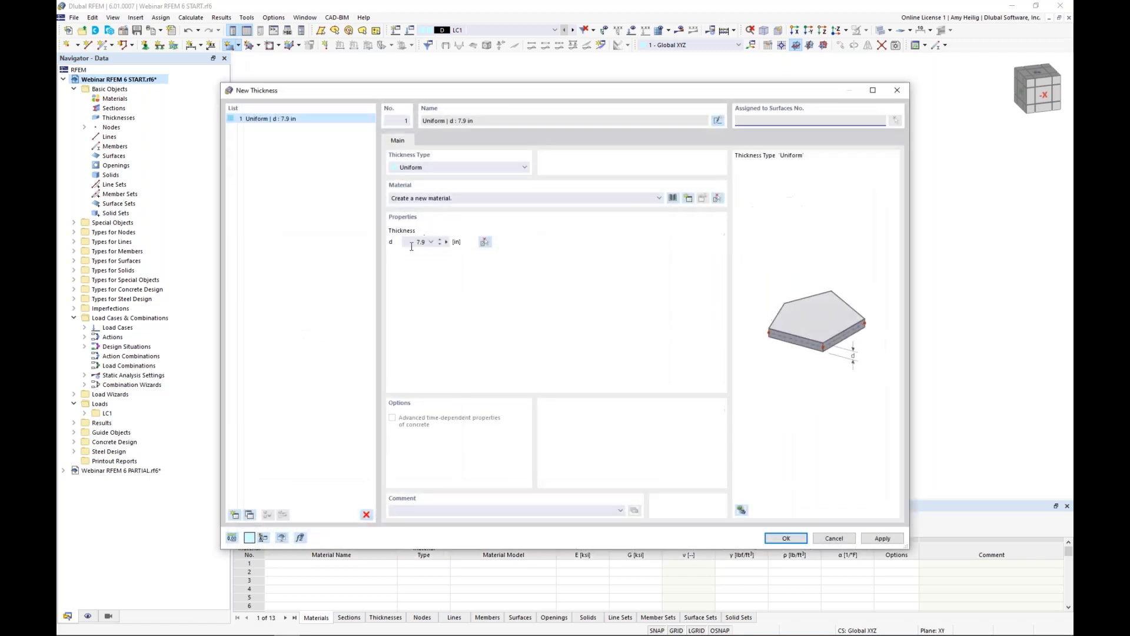
pyautogui.write('8.0')
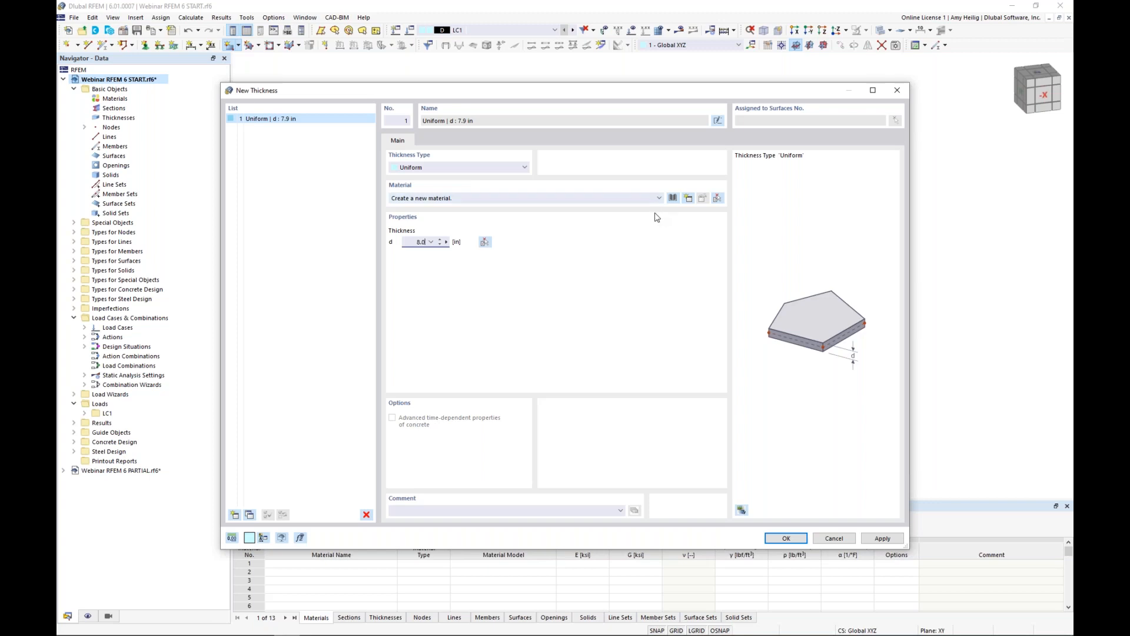
pyautogui.click(673, 199)
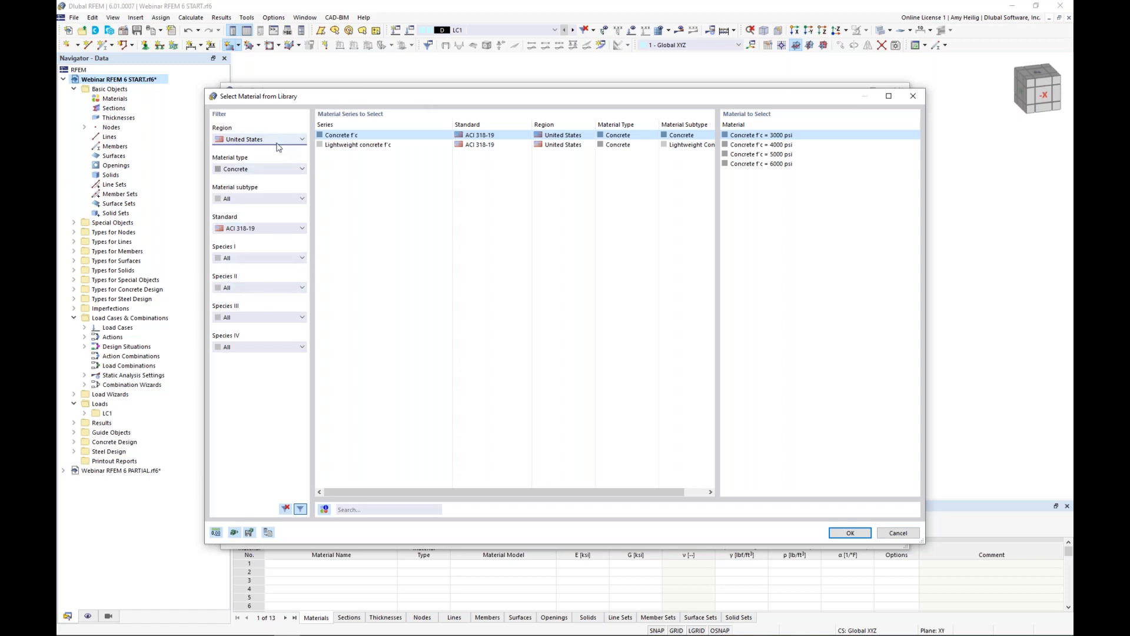
pyautogui.click(271, 169)
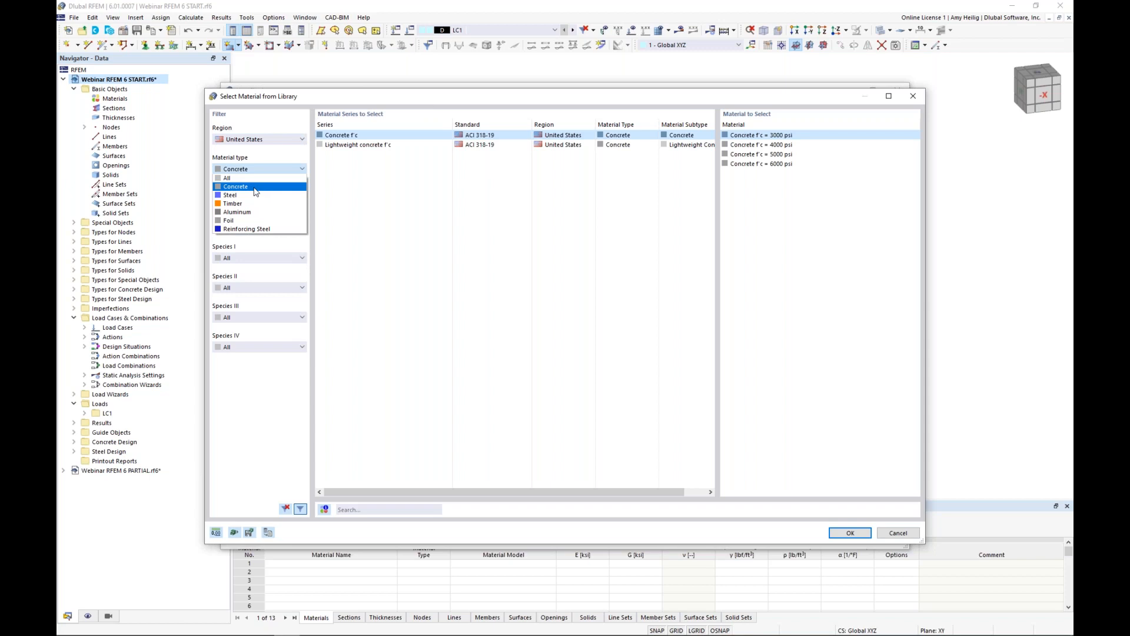
pyautogui.click(255, 187)
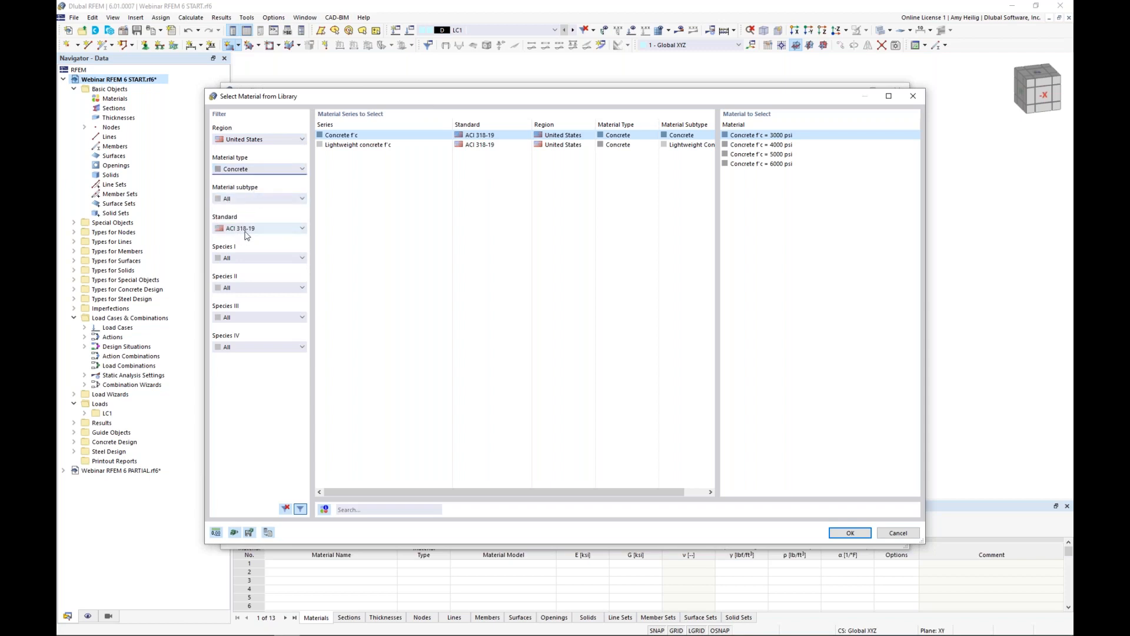
pyautogui.click(848, 145)
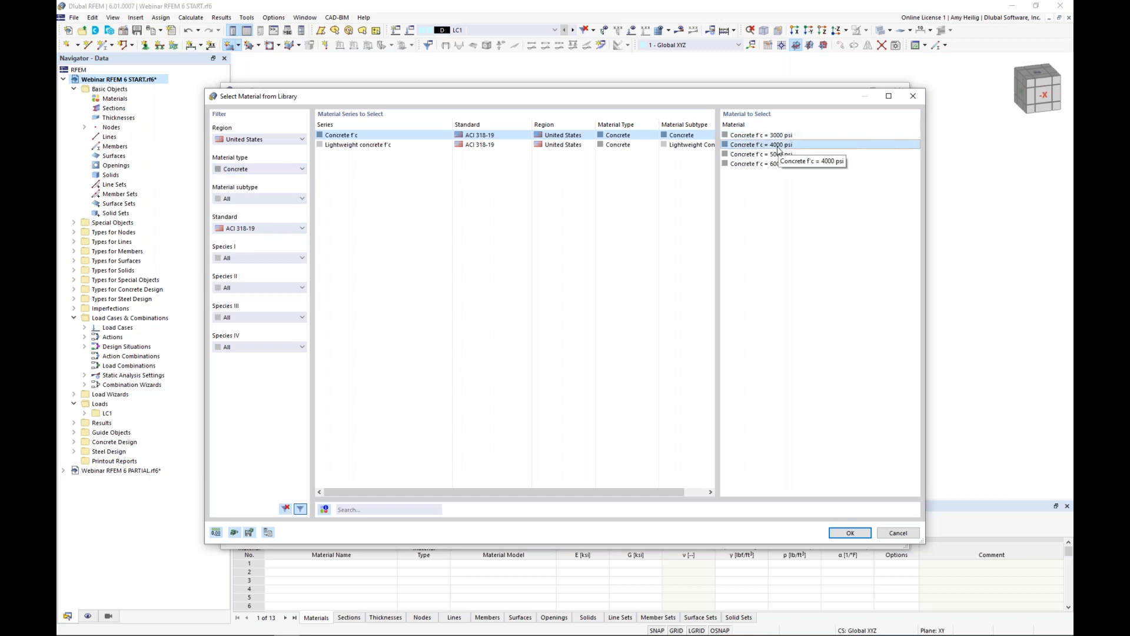
pyautogui.click(850, 532)
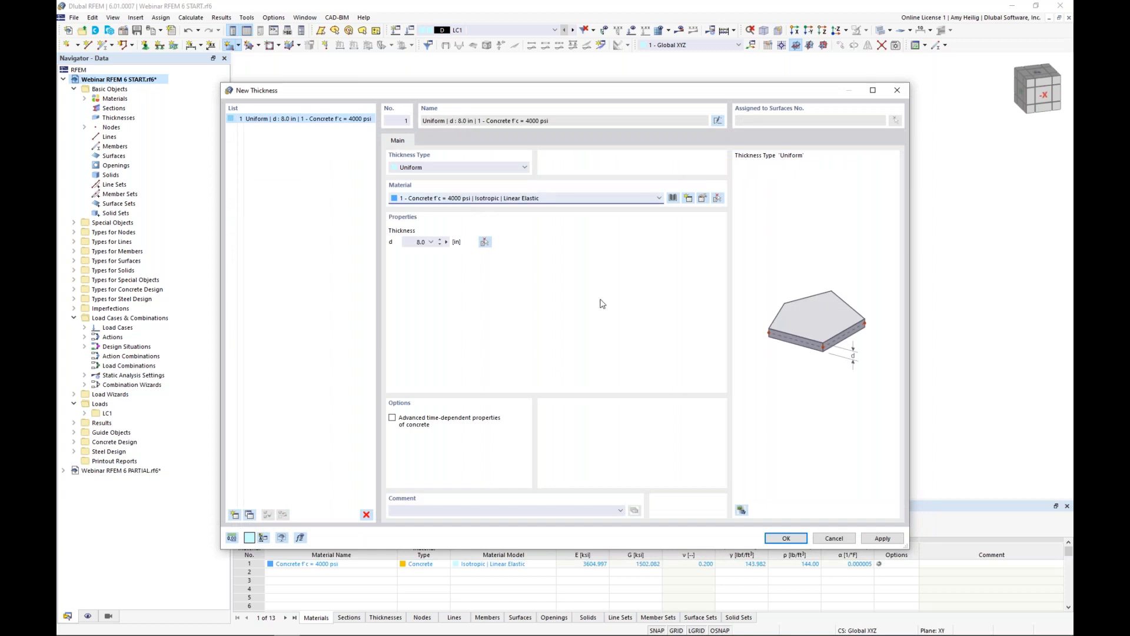
pyautogui.click(786, 538)
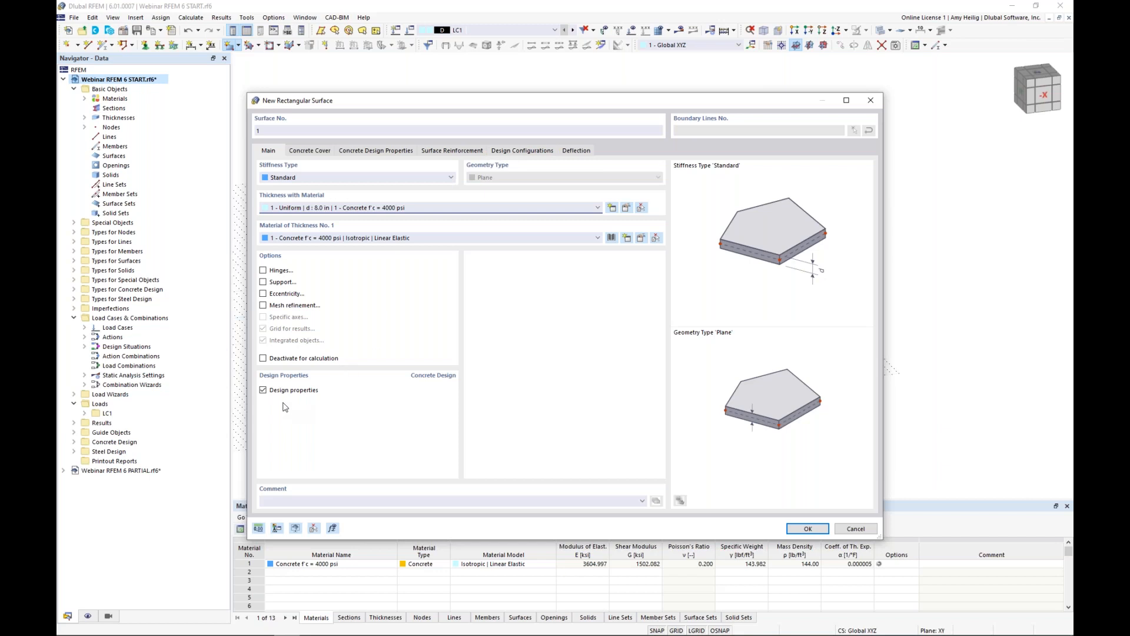
# Step: Turn off the surface's design properties and draw the first rectangle from the origin to the node at X 19.5, Y 30 ft
pyautogui.click(263, 390)
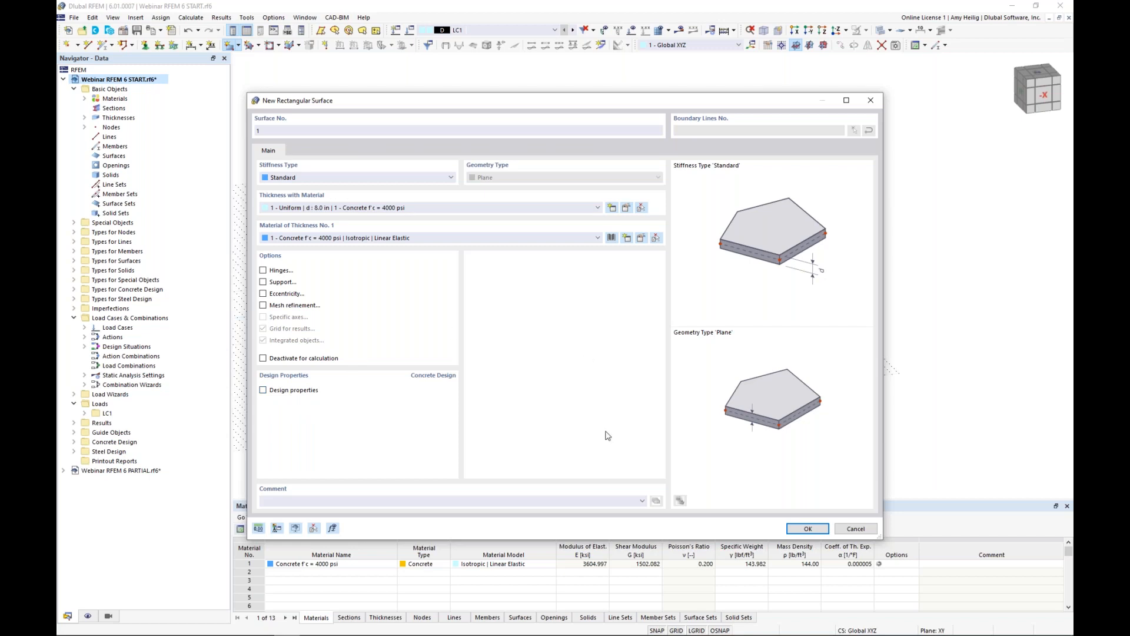
pyautogui.click(807, 528)
pyautogui.click(428, 295)
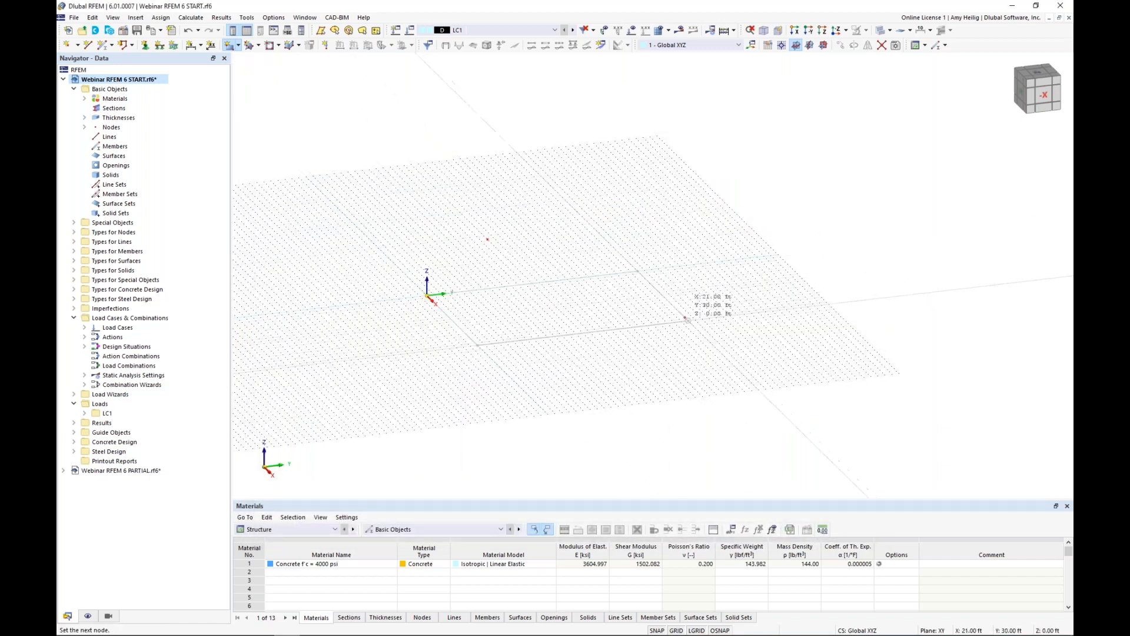
pyautogui.click(685, 318)
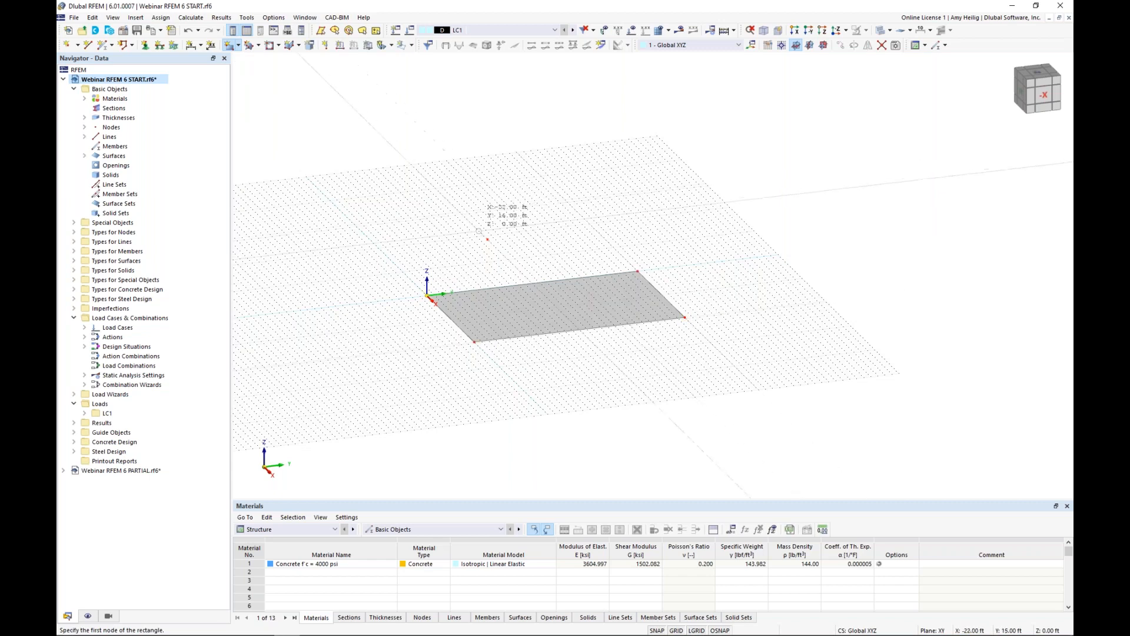
# Step: Draw a second rectangular surface from the node at X -18.5, Y 15 ft to the first rectangle's corner at X 0, Y 30 ft
pyautogui.click(488, 239)
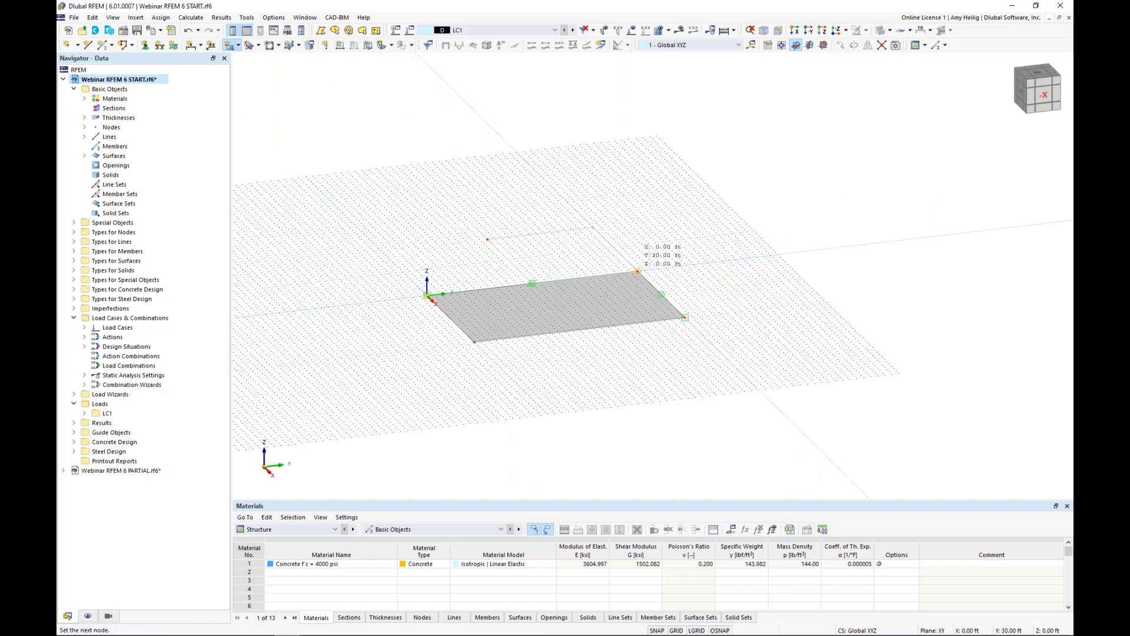
pyautogui.click(637, 270)
pyautogui.scroll(2, 546, 255)
pyautogui.press('Escape')
pyautogui.click(549, 260)
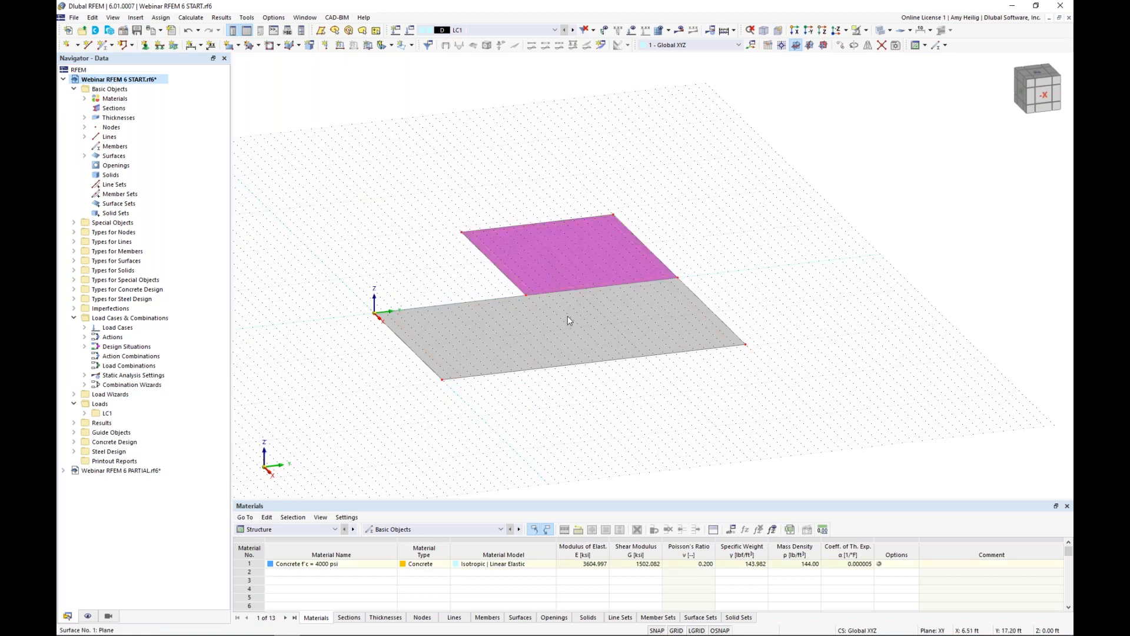
pyautogui.click(568, 314)
pyautogui.click(567, 273)
pyautogui.click(730, 259)
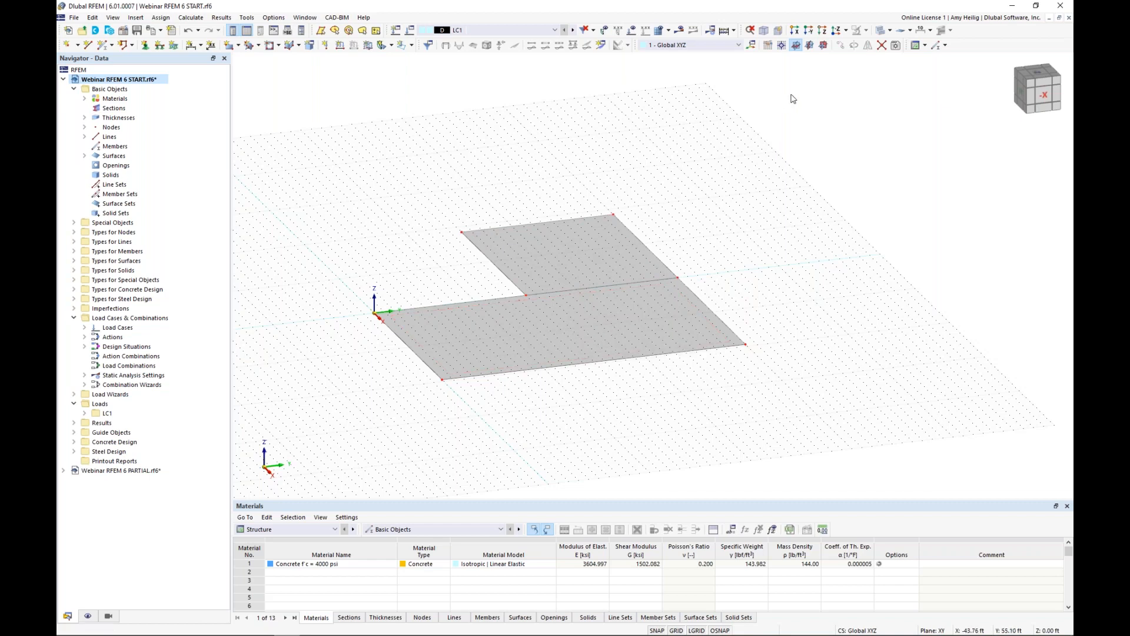
# Step: Connect the overlapping lines where the rectangles meet and remove the shared inner line with both surfaces, keeping the L-shaped outline
pyautogui.click(881, 45)
pyautogui.moveTo(475, 272); pyautogui.dragTo(558, 313)
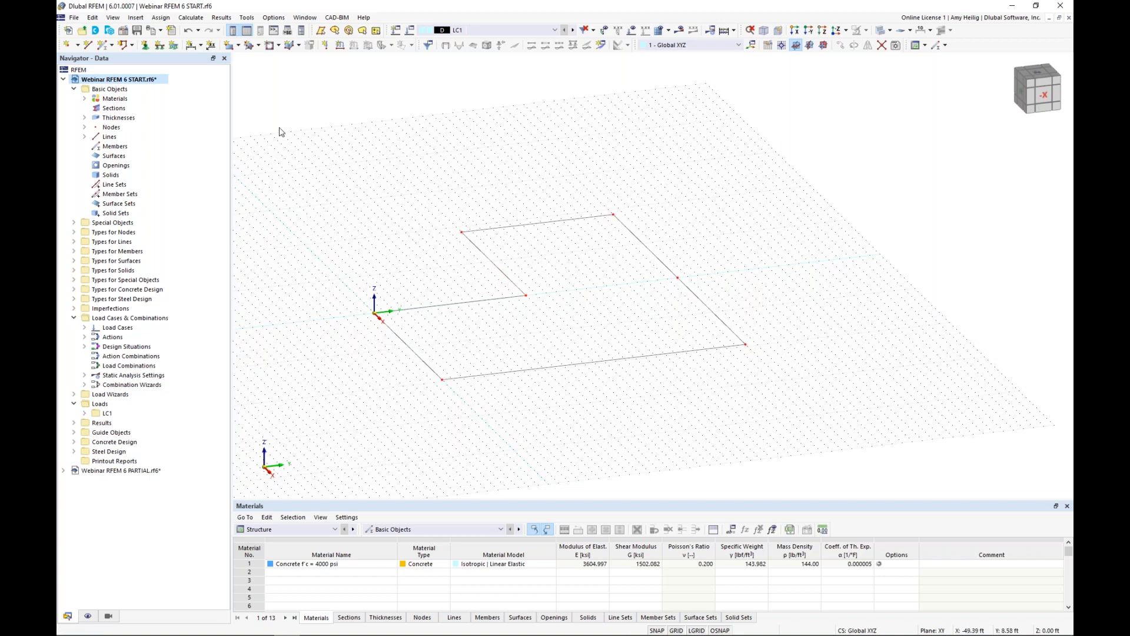
# Step: Create one surface from the L-shaped boundary lines with the 8.0 in concrete thickness and design properties turned off
pyautogui.click(239, 46)
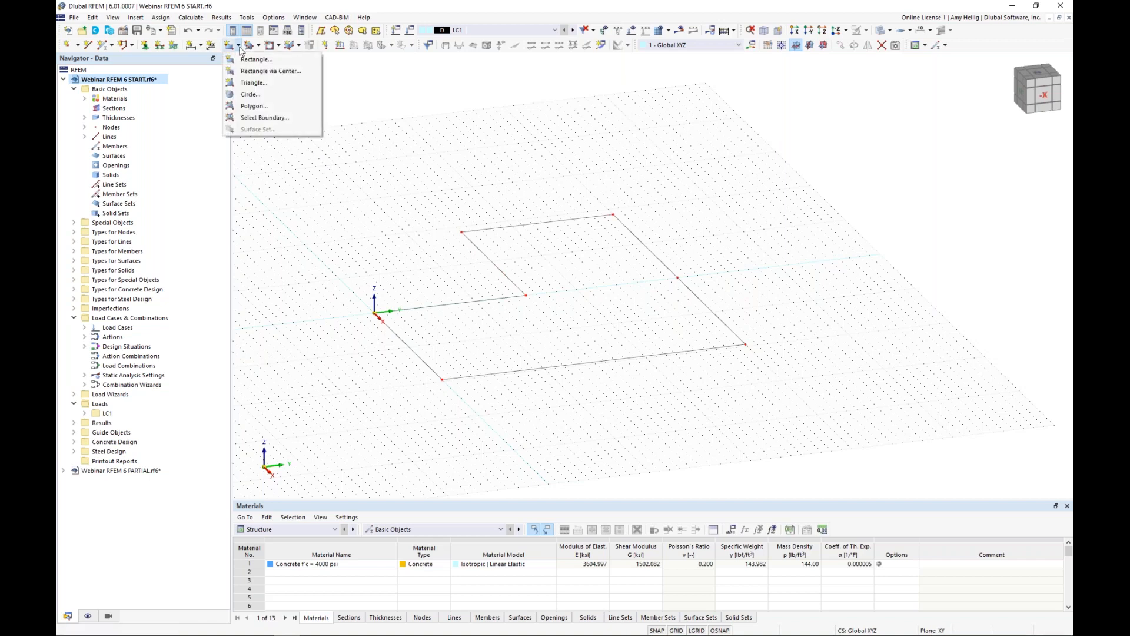
pyautogui.click(265, 117)
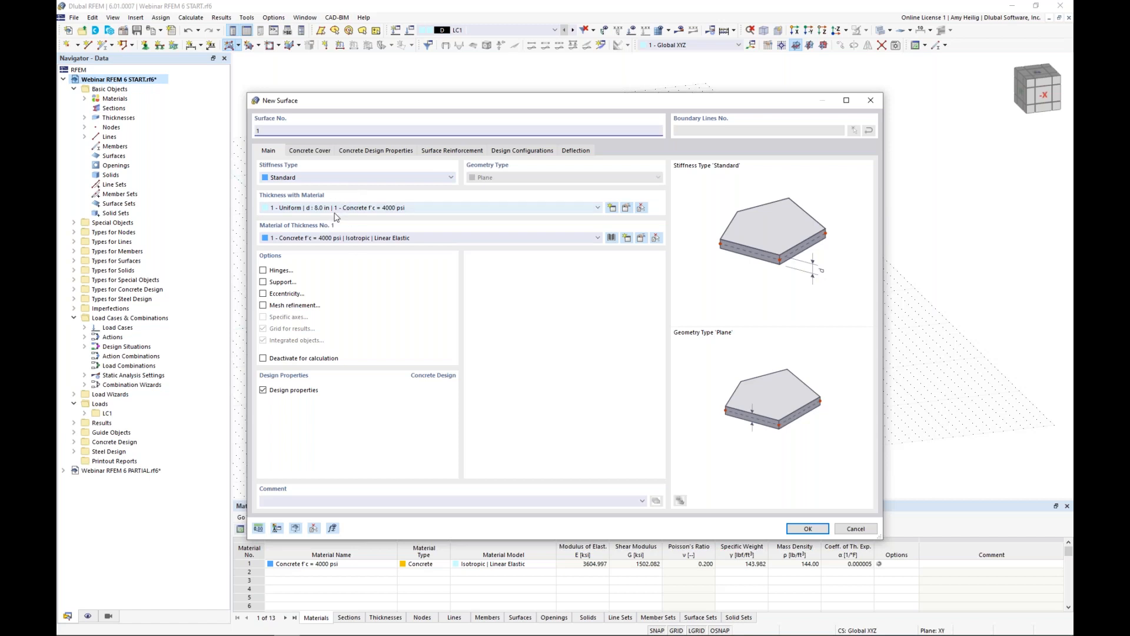
pyautogui.click(263, 390)
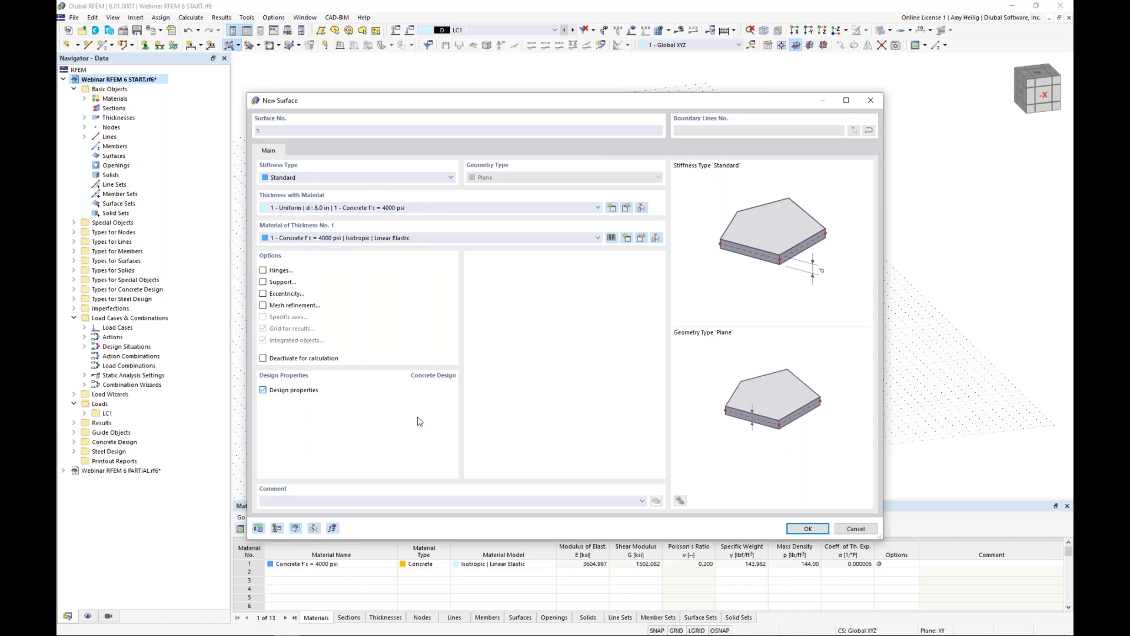
pyautogui.click(807, 529)
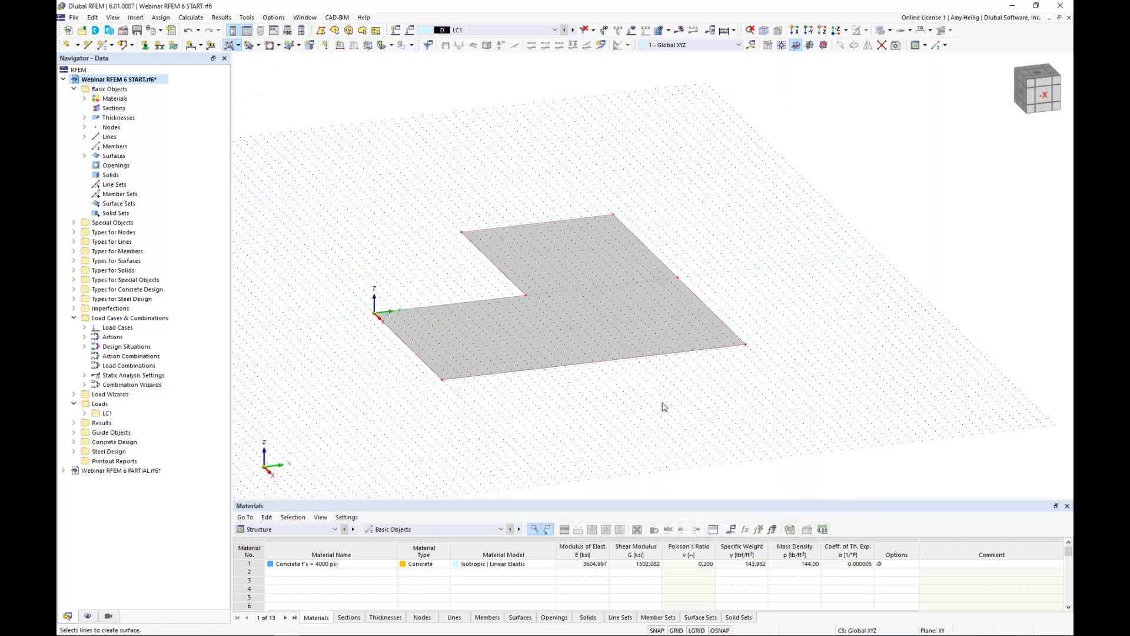
pyautogui.press('Escape')
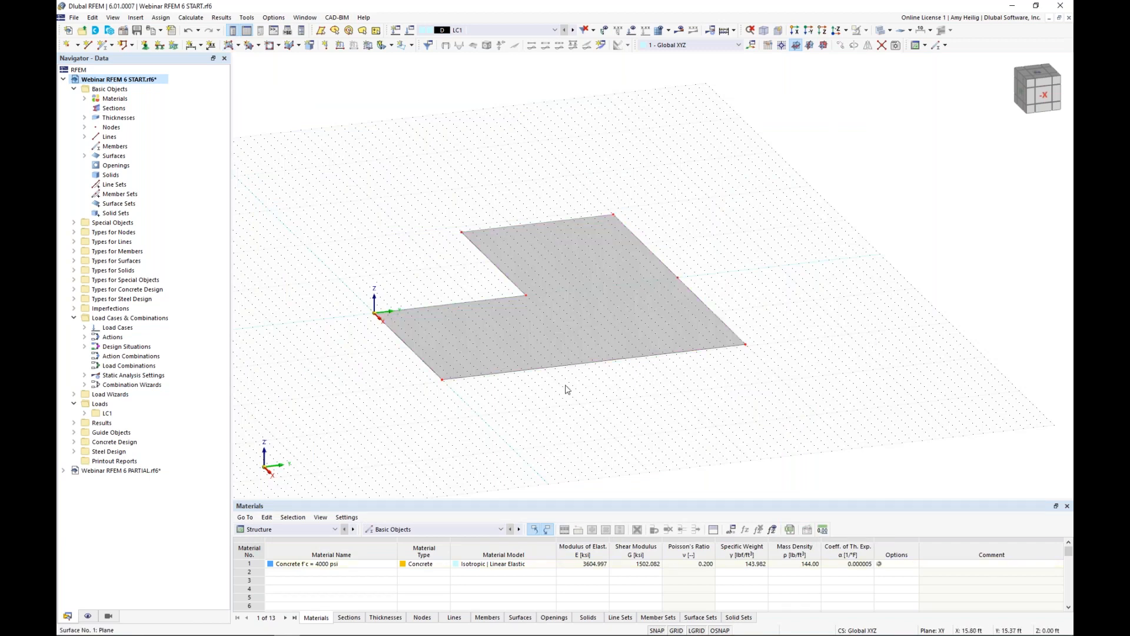
# Step: Extrude the two notch edges and the adjoining outer edge at X -18.5 ft into wall surfaces 12 ft deep in the -Z direction
pyautogui.moveTo(550, 399)
pyautogui.keyDown('ctrl'); pyautogui.mouseDown(button='middle')
pyautogui.moveTo(582, 382)
pyautogui.moveTo(553, 392)
pyautogui.mouseUp(button='middle'); pyautogui.keyUp('ctrl')
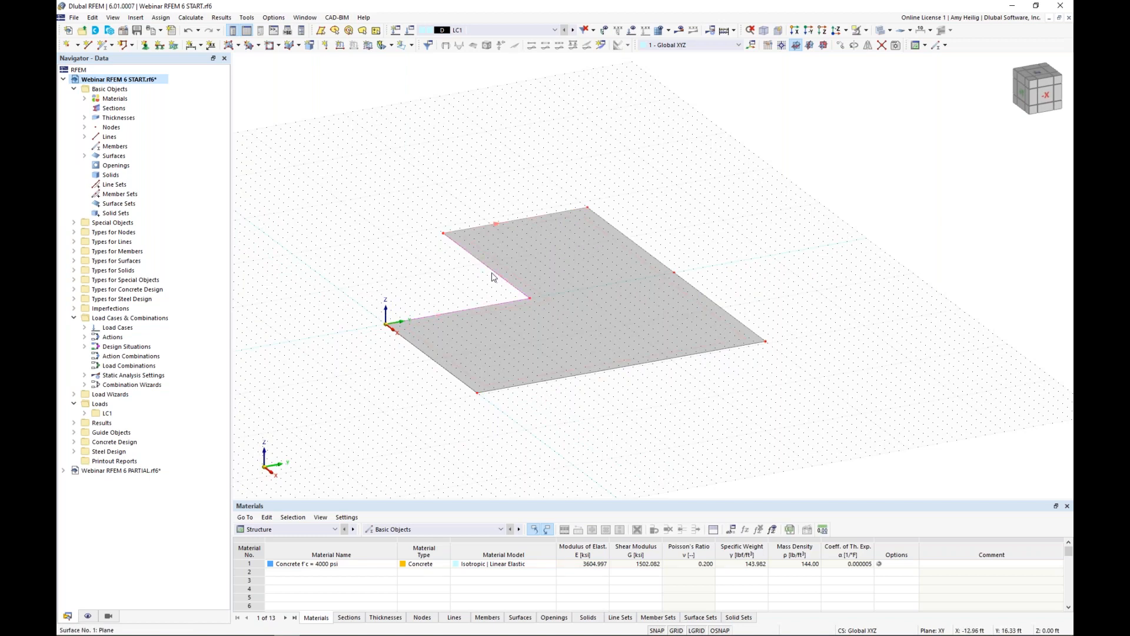
pyautogui.scroll(2, 478, 287)
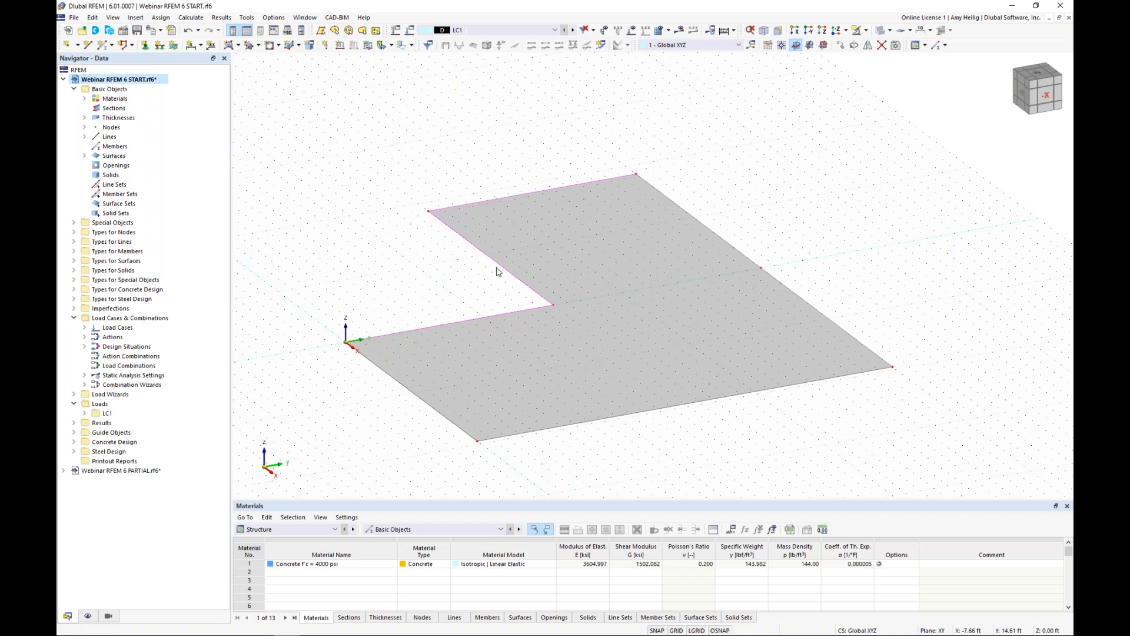
pyautogui.rightClick(500, 265)
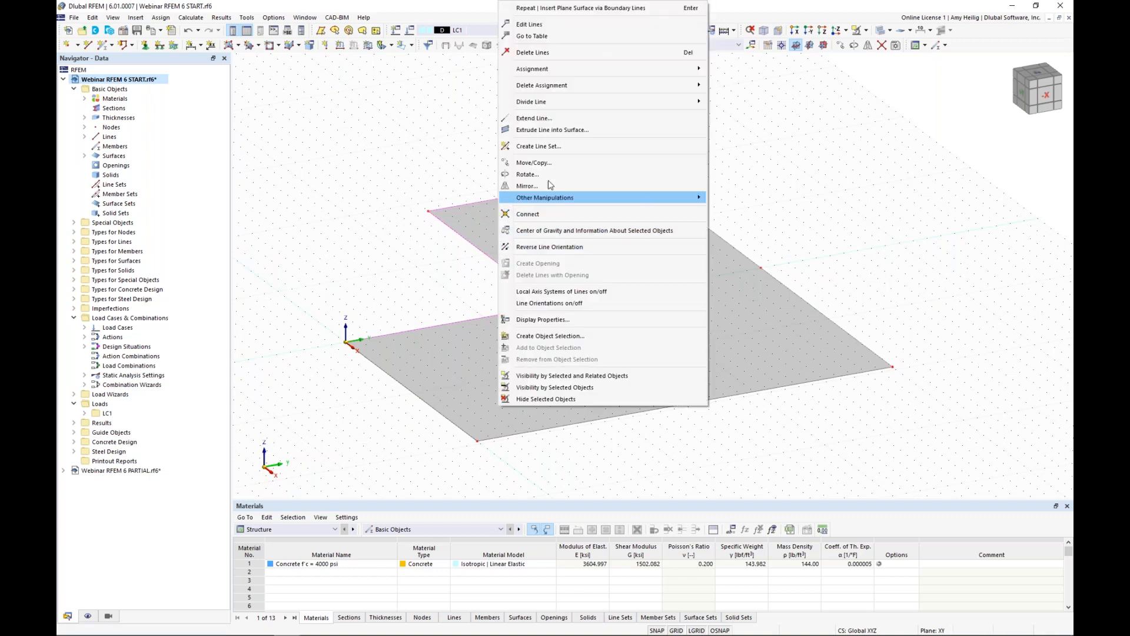
pyautogui.click(548, 131)
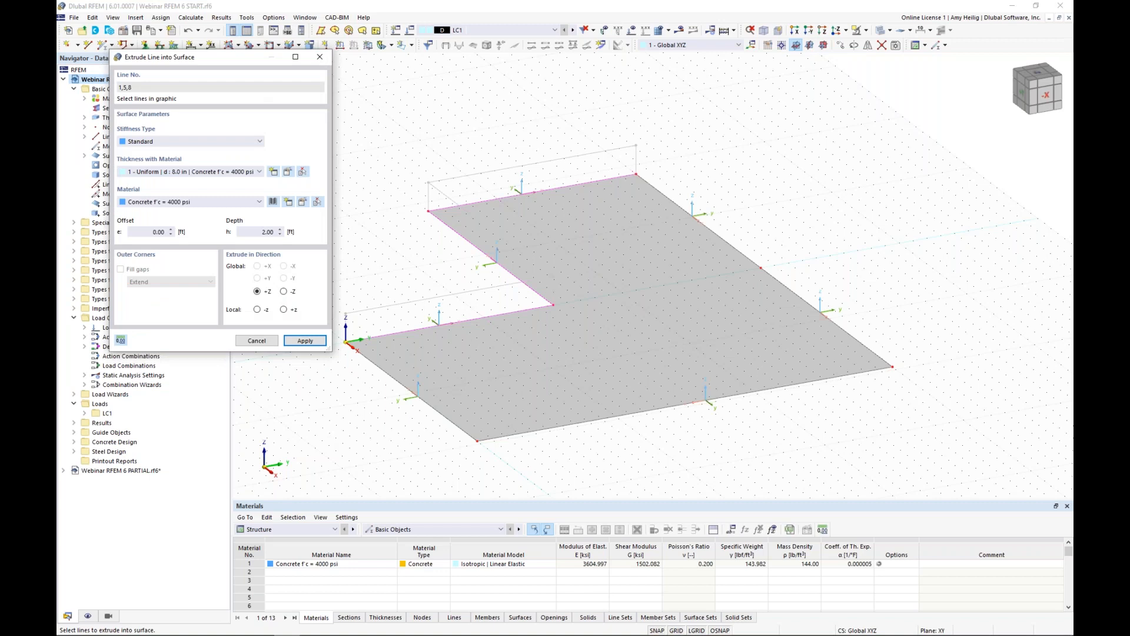
pyautogui.click(284, 291)
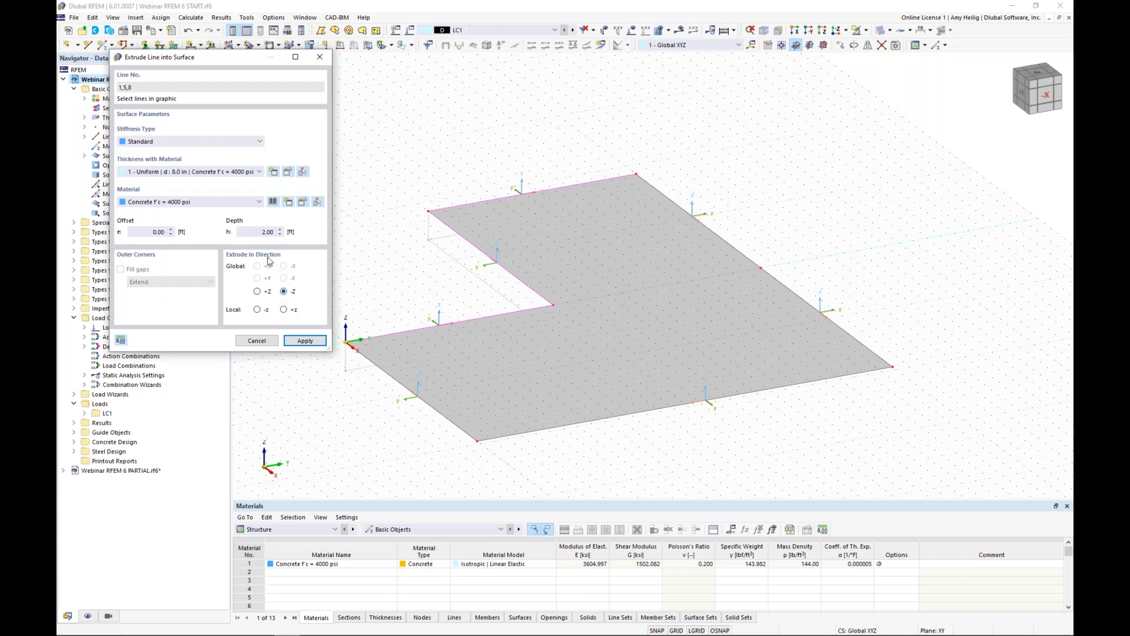
pyautogui.click(255, 231)
pyautogui.click(296, 342)
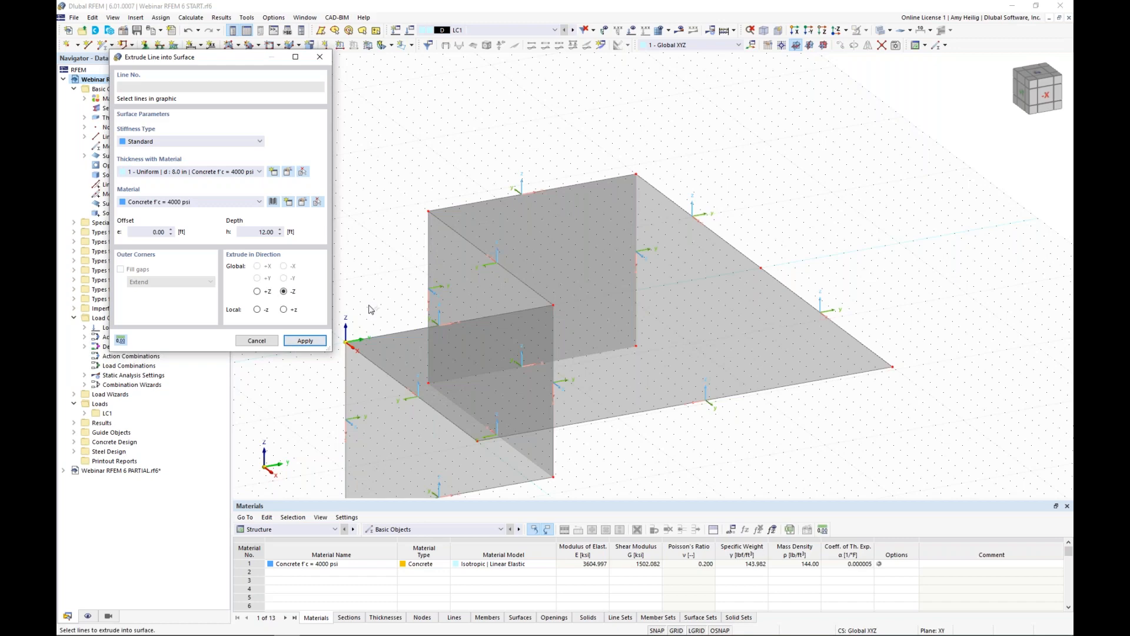
pyautogui.press('Escape')
# Step: Turn off the design properties for all three extruded wall surfaces together
pyautogui.scroll(-1, 380, 284)
pyautogui.keyDown('ctrl'); pyautogui.moveTo(382, 284); pyautogui.dragTo(582, 216, button='middle'); pyautogui.keyUp('ctrl')
pyautogui.scroll(-1, 570, 293)
pyautogui.click(493, 304)
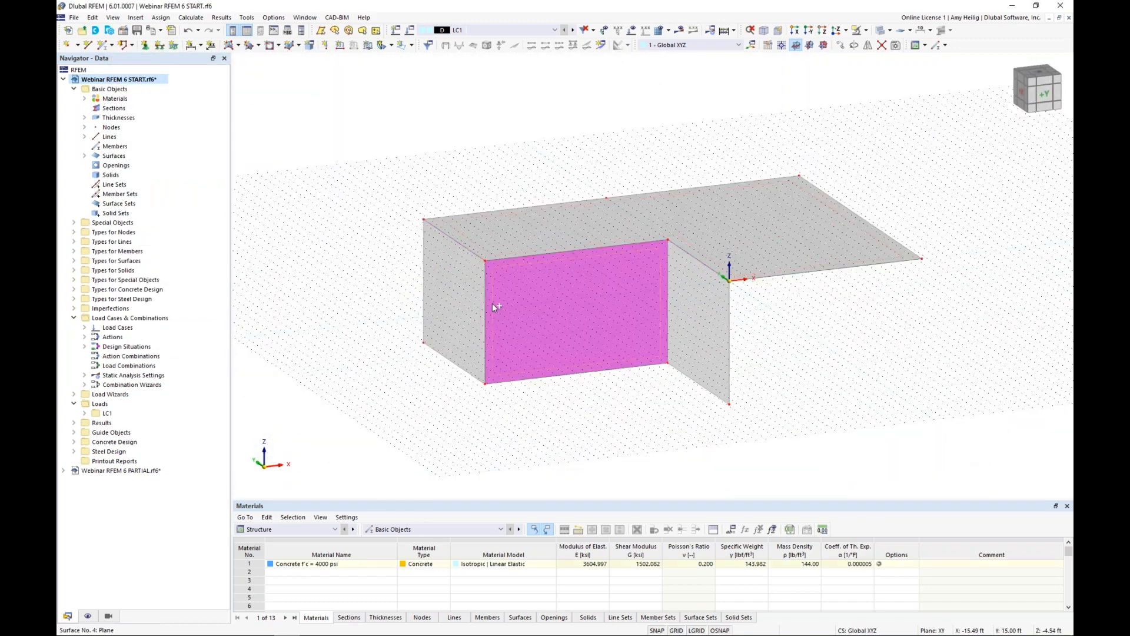
pyautogui.keyDown('ctrl'); pyautogui.click(464, 303); pyautogui.keyUp('ctrl')
pyautogui.keyDown('ctrl'); pyautogui.doubleClick(711, 316); pyautogui.keyUp('ctrl')
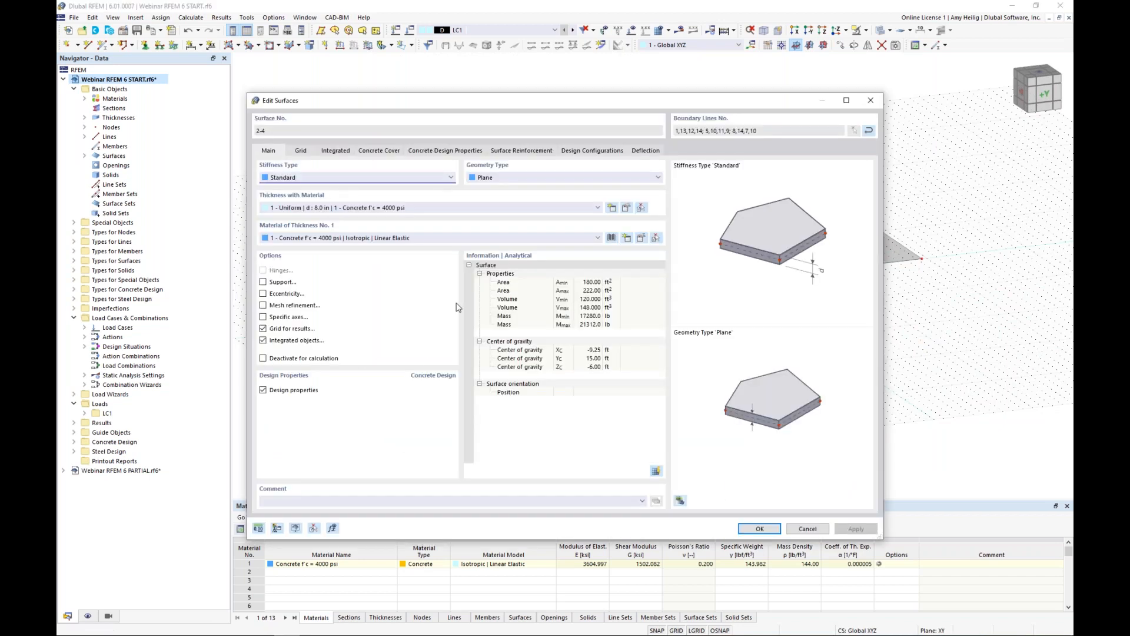
pyautogui.click(264, 391)
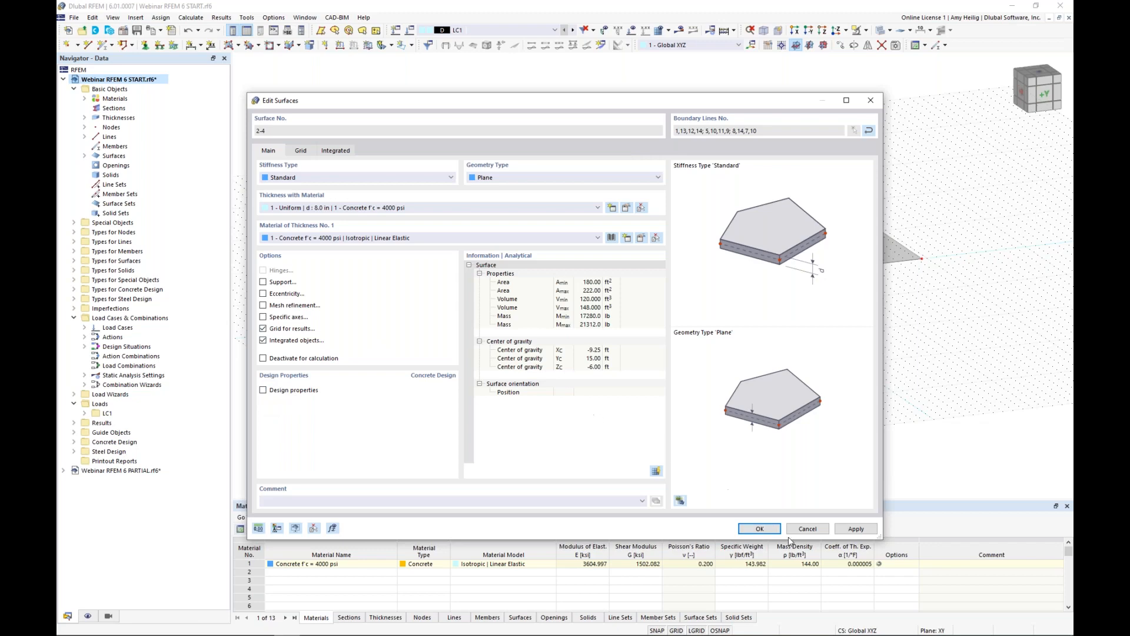
pyautogui.click(757, 529)
pyautogui.click(785, 377)
# Step: Hide the work plane grid and display the model as a wireframe
pyautogui.keyDown('ctrl'); pyautogui.moveTo(865, 345); pyautogui.dragTo(722, 406, button='middle'); pyautogui.keyUp('ctrl')
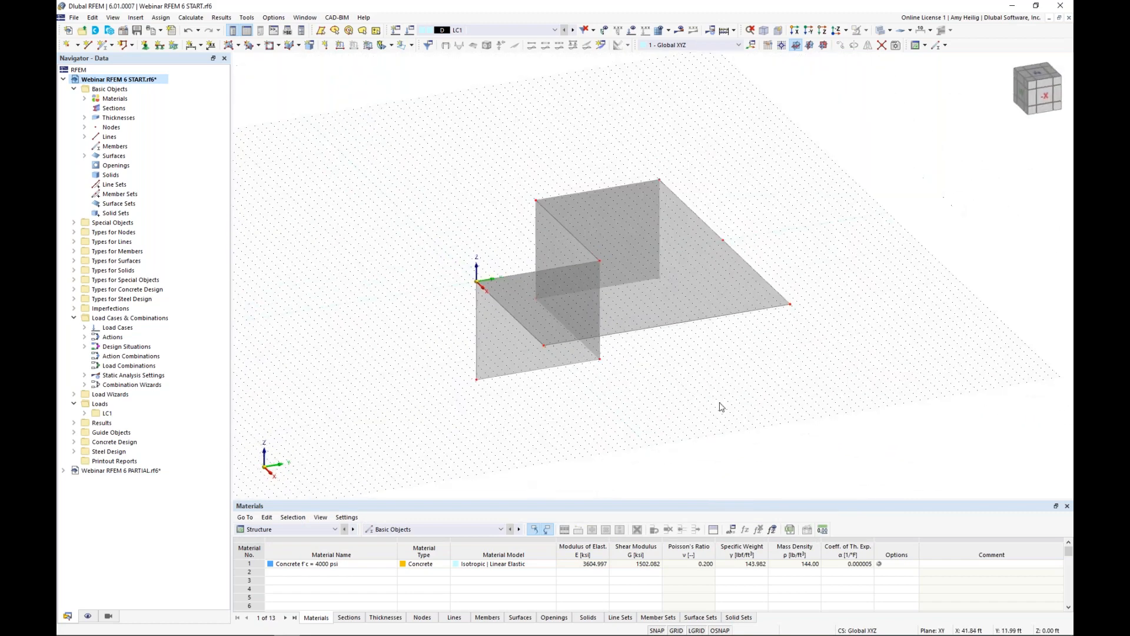
pyautogui.click(676, 631)
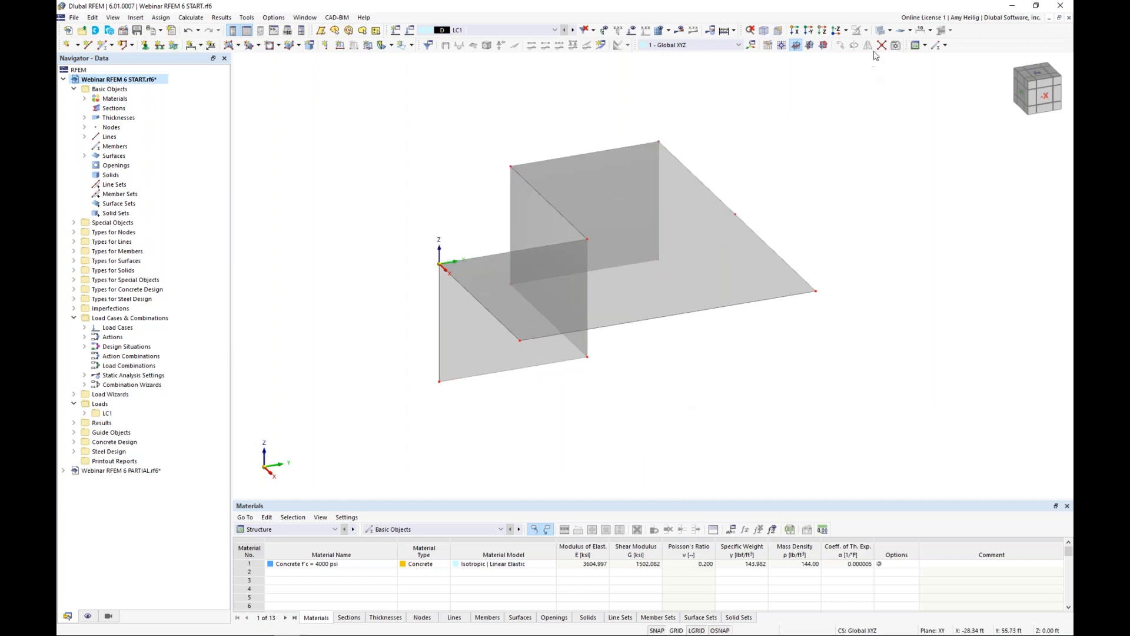
pyautogui.click(880, 30)
pyautogui.keyDown('ctrl'); pyautogui.moveTo(705, 327); pyautogui.dragTo(613, 348, button='middle'); pyautogui.keyUp('ctrl')
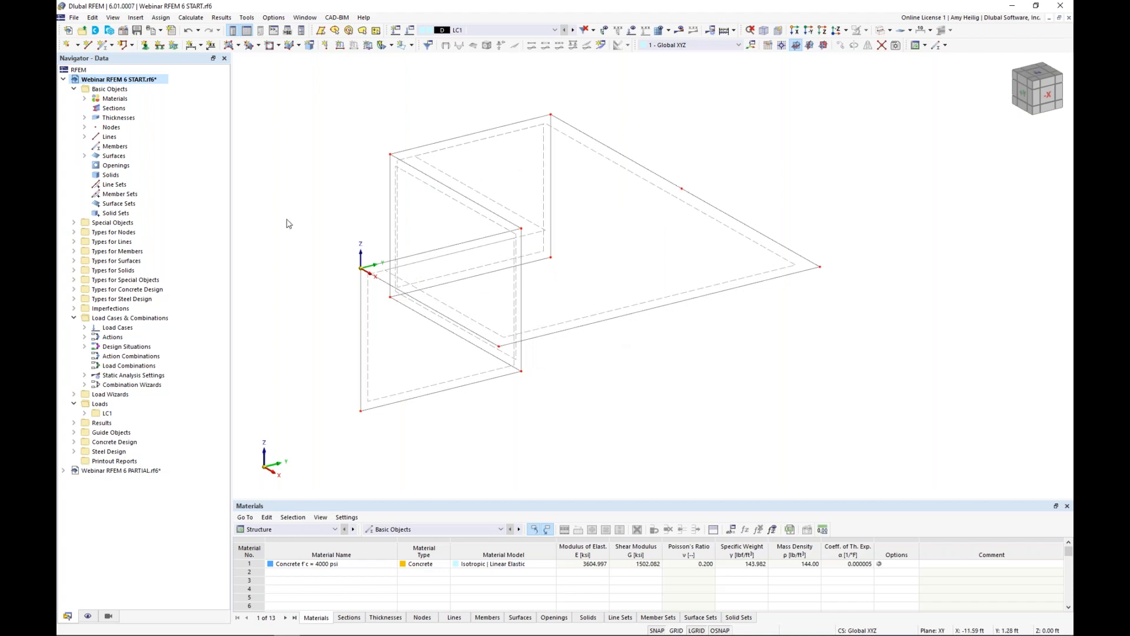
# Step: Create a node inside the slab outline at X 16, Y 3, Z 0 ft
pyautogui.click(66, 45)
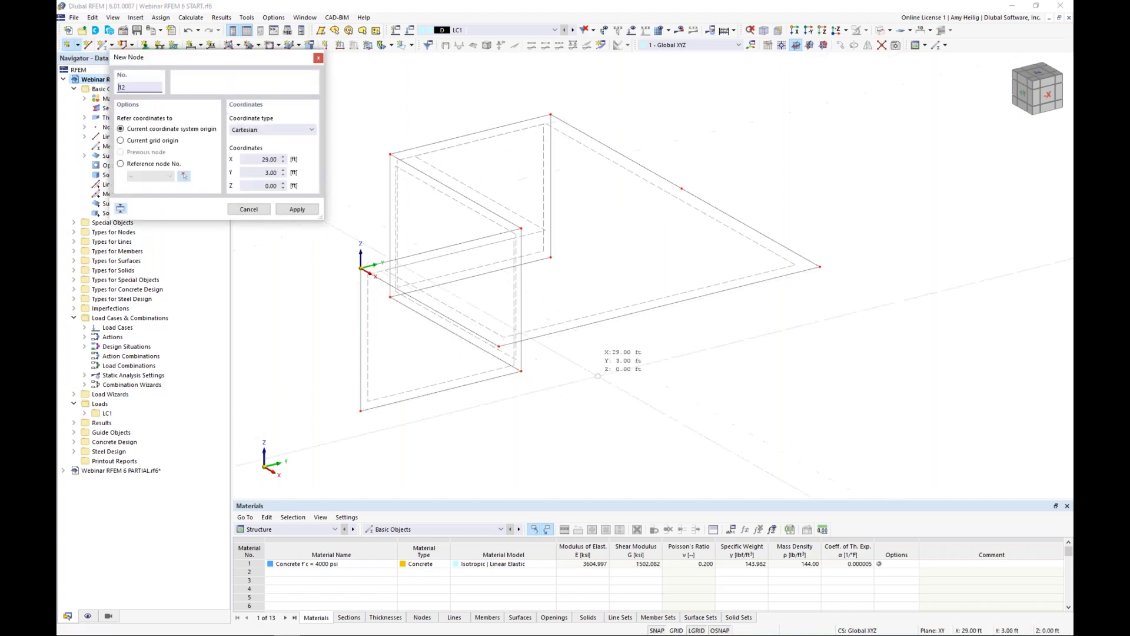
pyautogui.moveTo(234, 63); pyautogui.dragTo(278, 137)
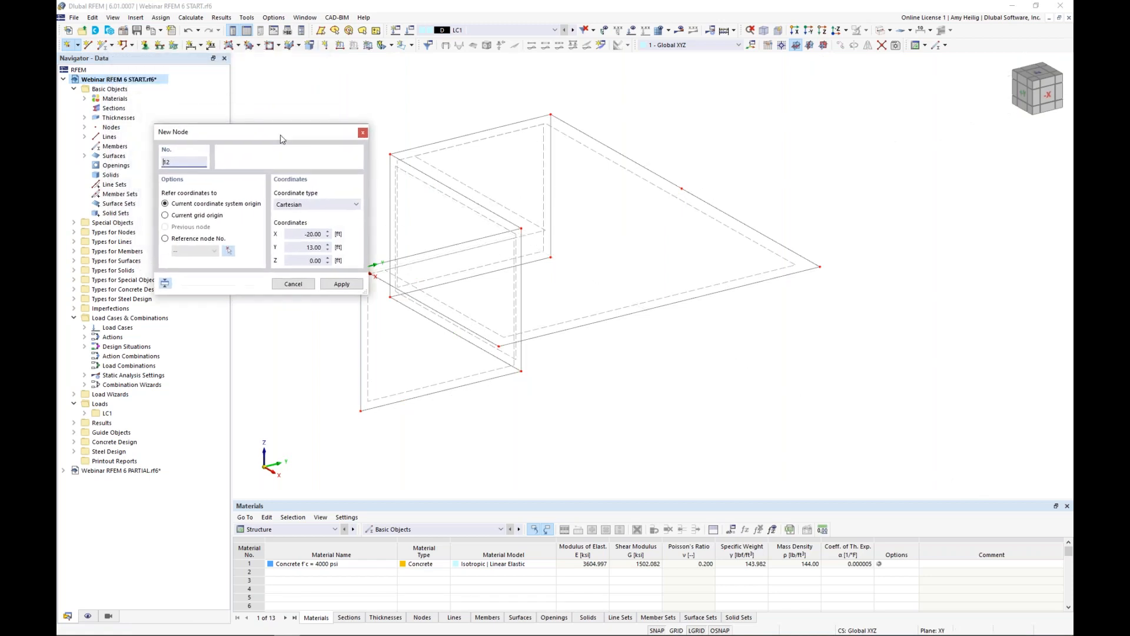
pyautogui.moveTo(297, 233); pyautogui.dragTo(335, 232)
pyautogui.write('16')
pyautogui.press('Tab')
pyautogui.write('3')
pyautogui.press('Tab')
pyautogui.write('0')
pyautogui.press('Return')
# Step: Create a node with the same X coordinate as the previous one, at Y 26.50 and Z 0 ft
pyautogui.click(305, 233)
pyautogui.press('Tab')
pyautogui.write('26.50')
pyautogui.press('Tab')
pyautogui.write('0')
# Step: Create a node at X 0.5, Y 26.5, Z 0 ft and finish placing nodes
pyautogui.click(325, 234)
pyautogui.write('0.5')
pyautogui.press('Tab')
pyautogui.write('26.5')
pyautogui.press('Tab')
pyautogui.write('0')
pyautogui.press('Escape')
pyautogui.keyDown('ctrl'); pyautogui.moveTo(689, 386); pyautogui.dragTo(721, 380, button='middle'); pyautogui.keyUp('ctrl')
pyautogui.scroll(-1, 715, 378)
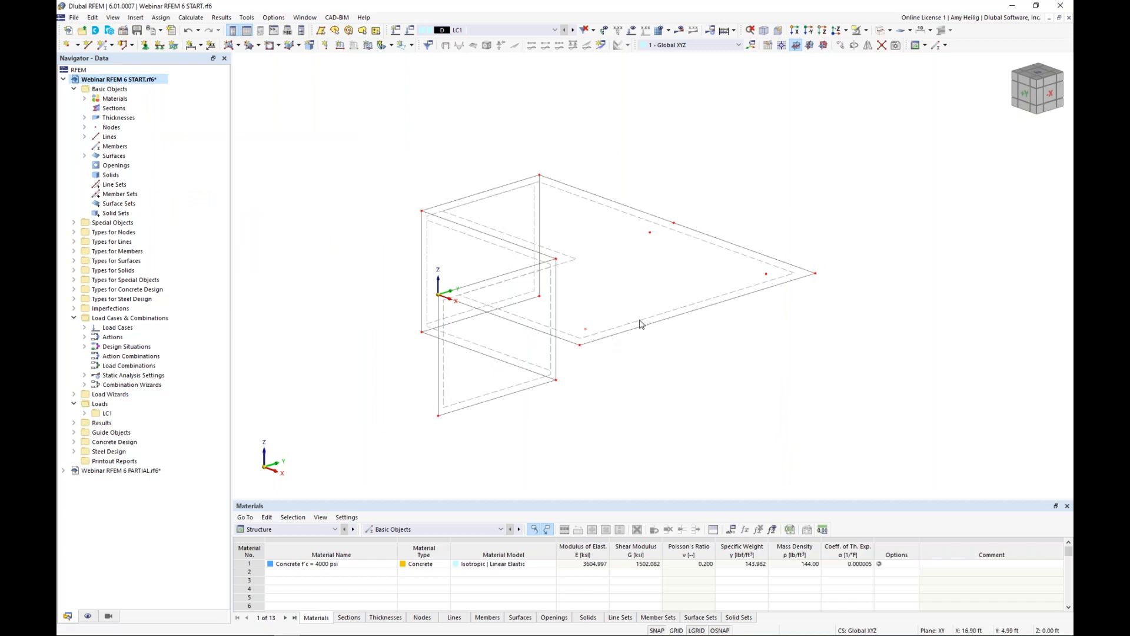
# Step: Copy the three nodes inside the slab outline once with a Z displacement of -12 ft
pyautogui.click(650, 232)
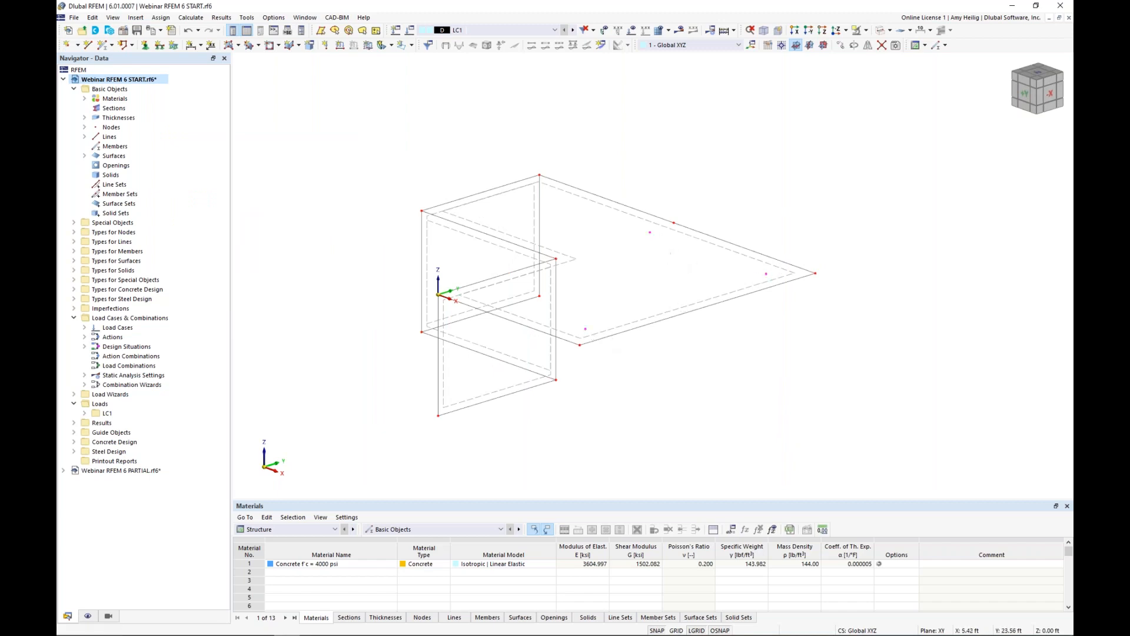
pyautogui.click(841, 46)
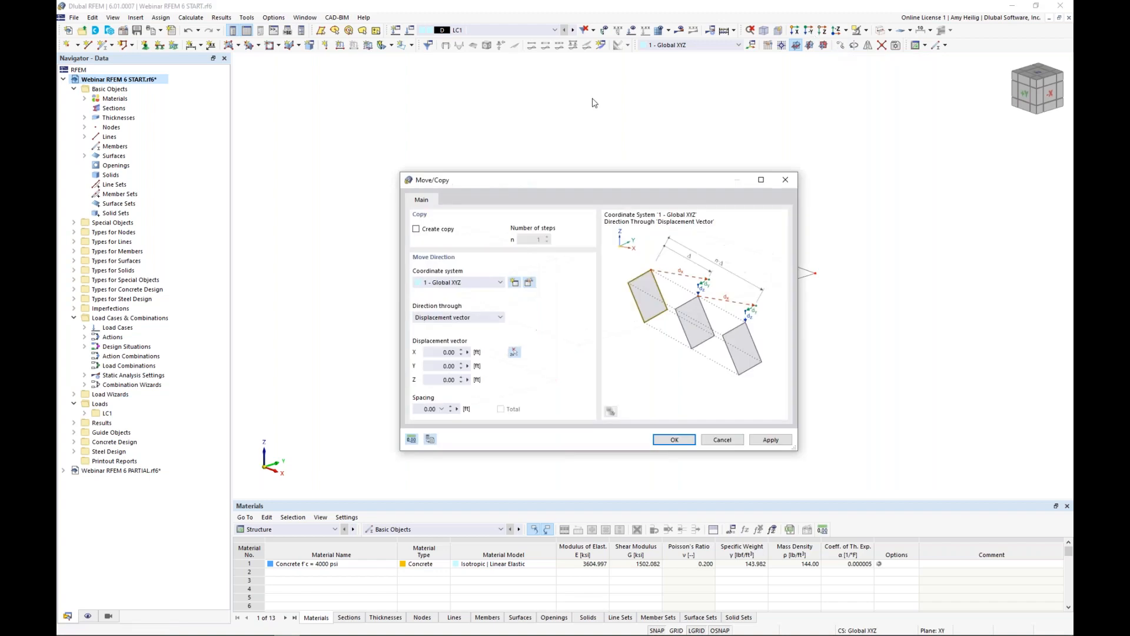
pyautogui.click(417, 230)
pyautogui.click(453, 379)
pyautogui.write('-12')
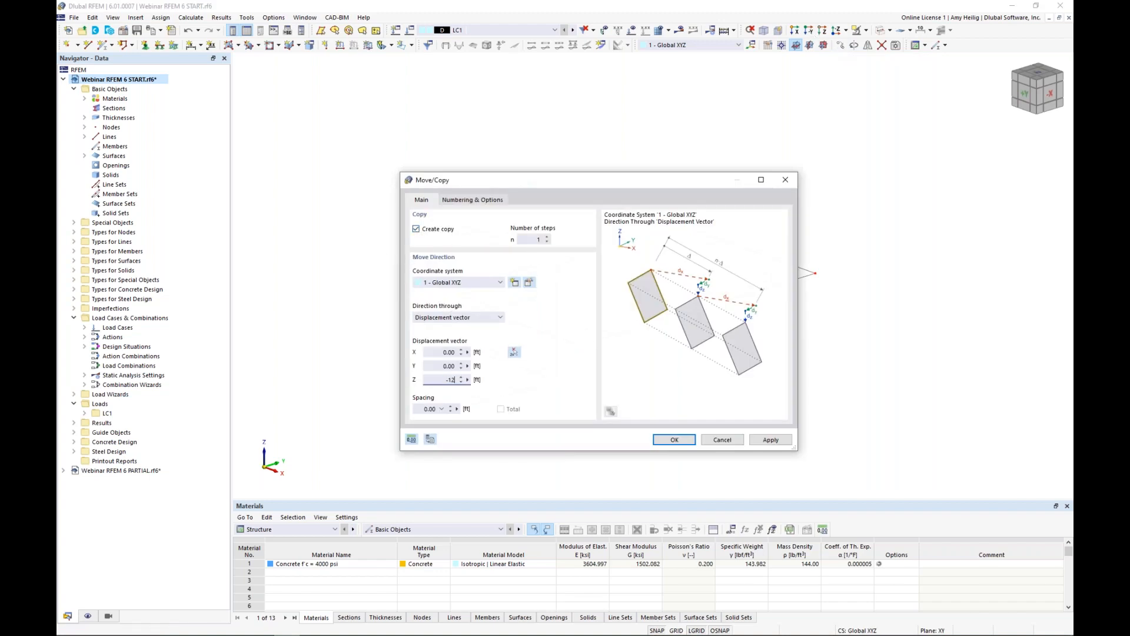
pyautogui.click(675, 439)
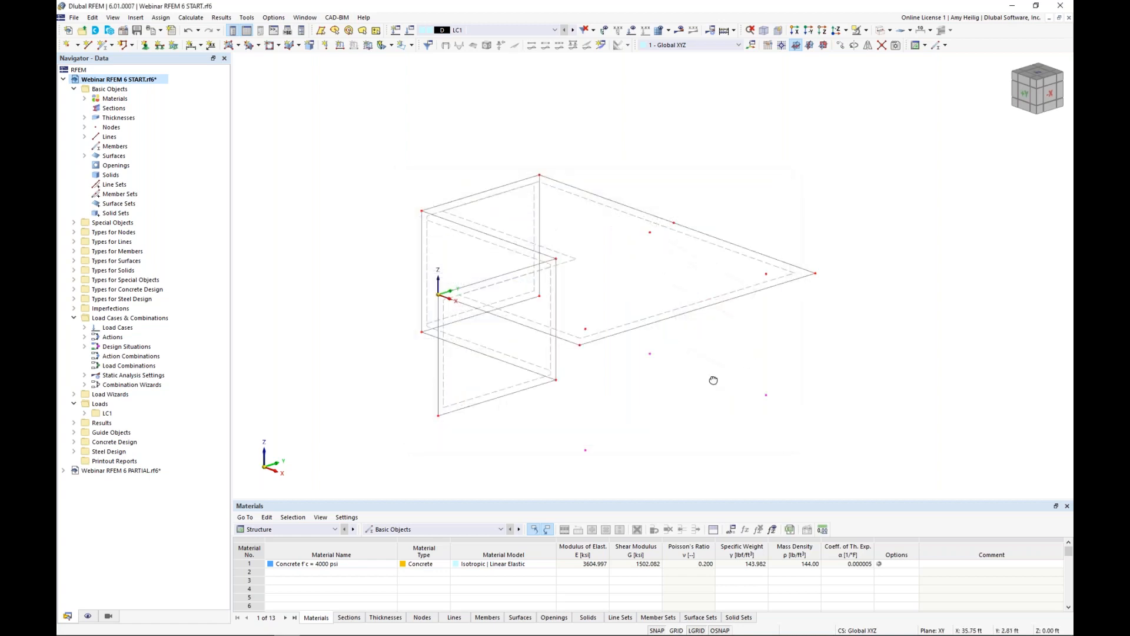
# Step: Start a new member of type Beam and choose the Massive Square parametric section from the section library
pyautogui.keyDown('ctrl'); pyautogui.moveTo(713, 381); pyautogui.dragTo(694, 376, button='middle'); pyautogui.keyUp('ctrl')
pyautogui.scroll(4, 588, 437)
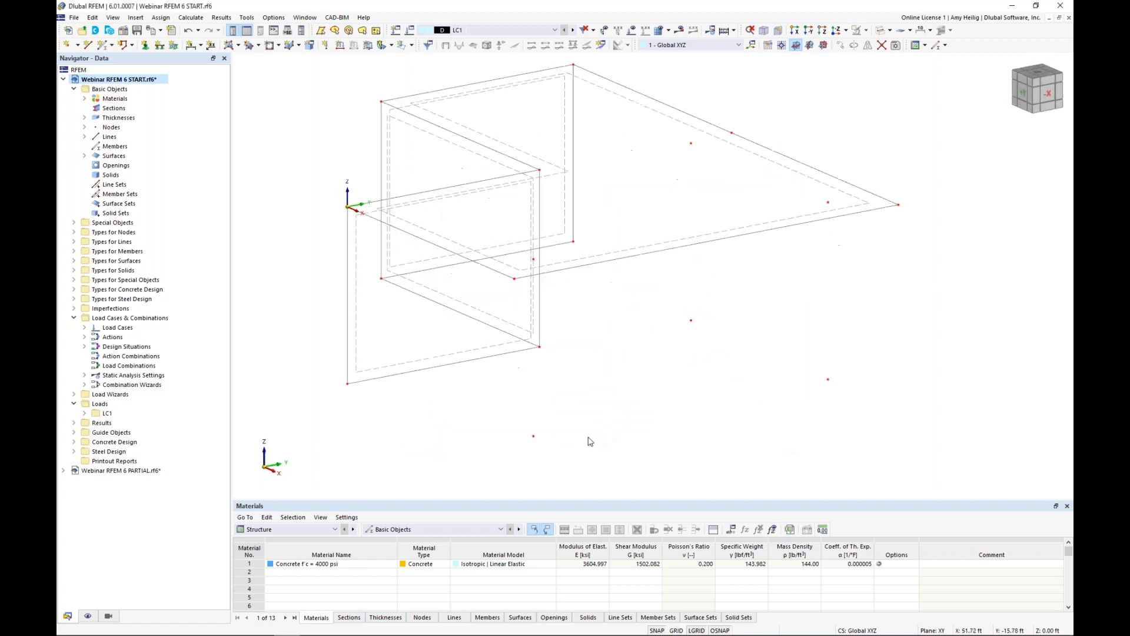
pyautogui.moveTo(594, 428); pyautogui.dragTo(577, 404, button='middle')
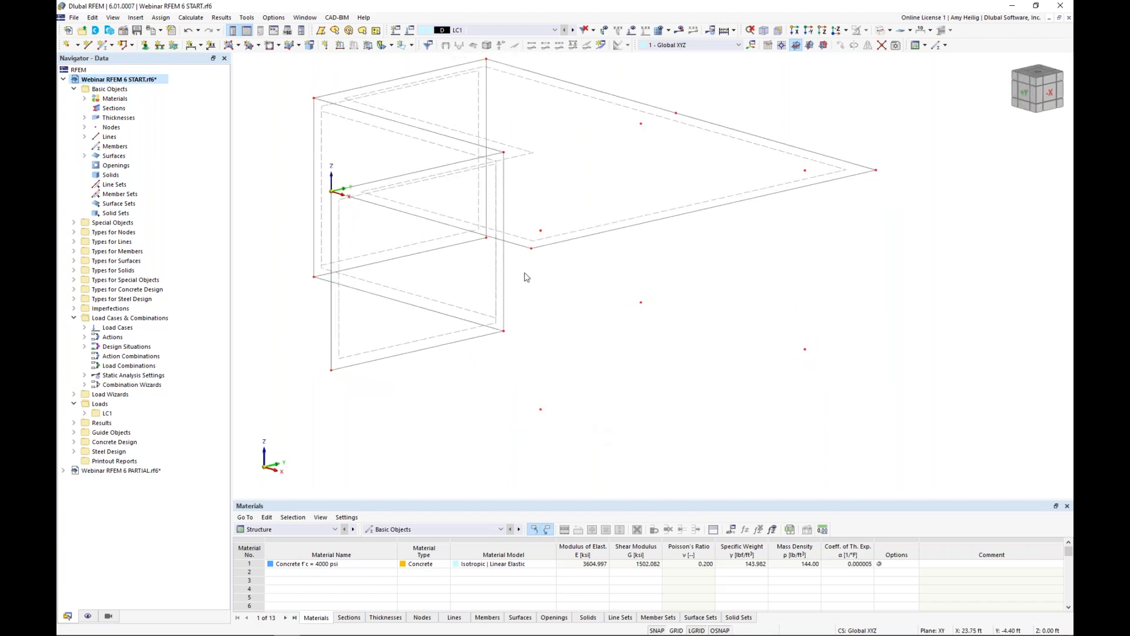
pyautogui.click(104, 49)
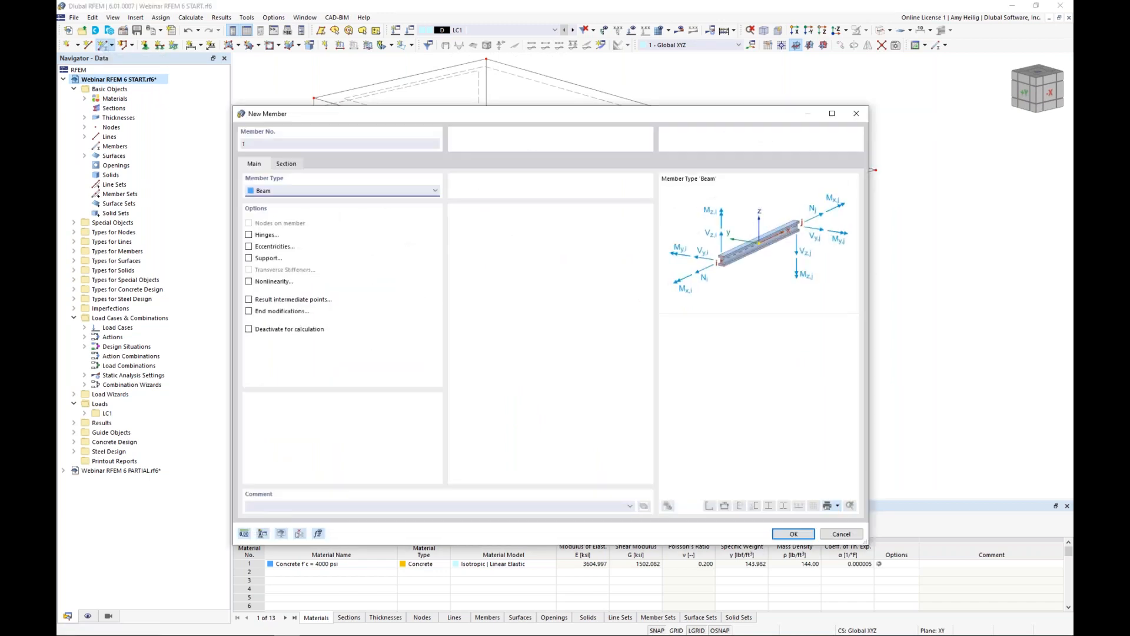
pyautogui.click(354, 190)
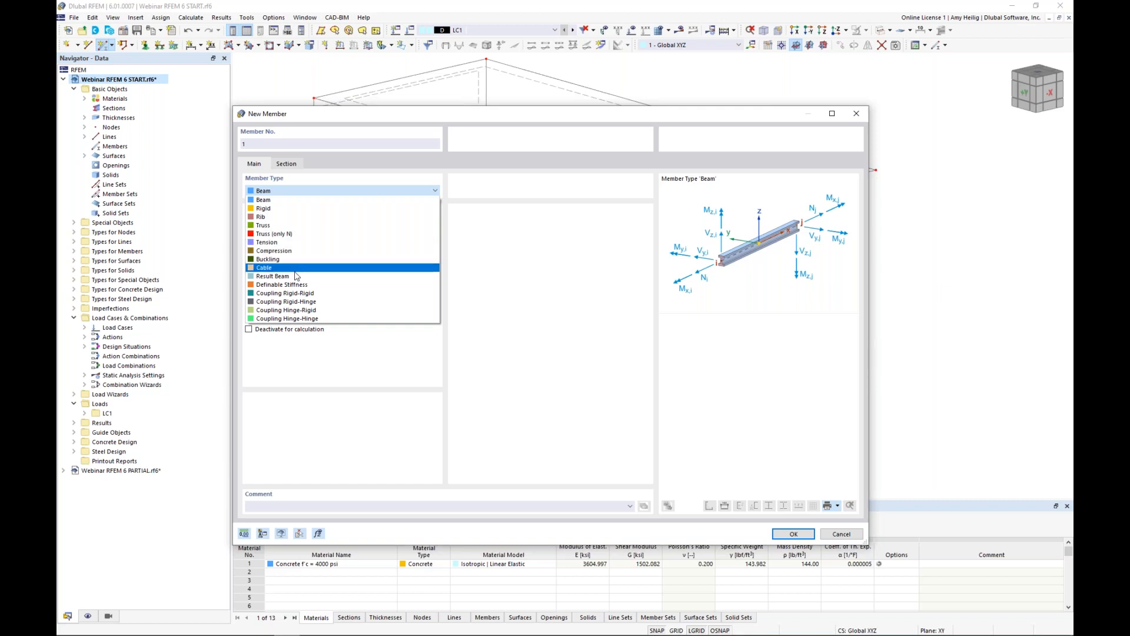
pyautogui.click(273, 201)
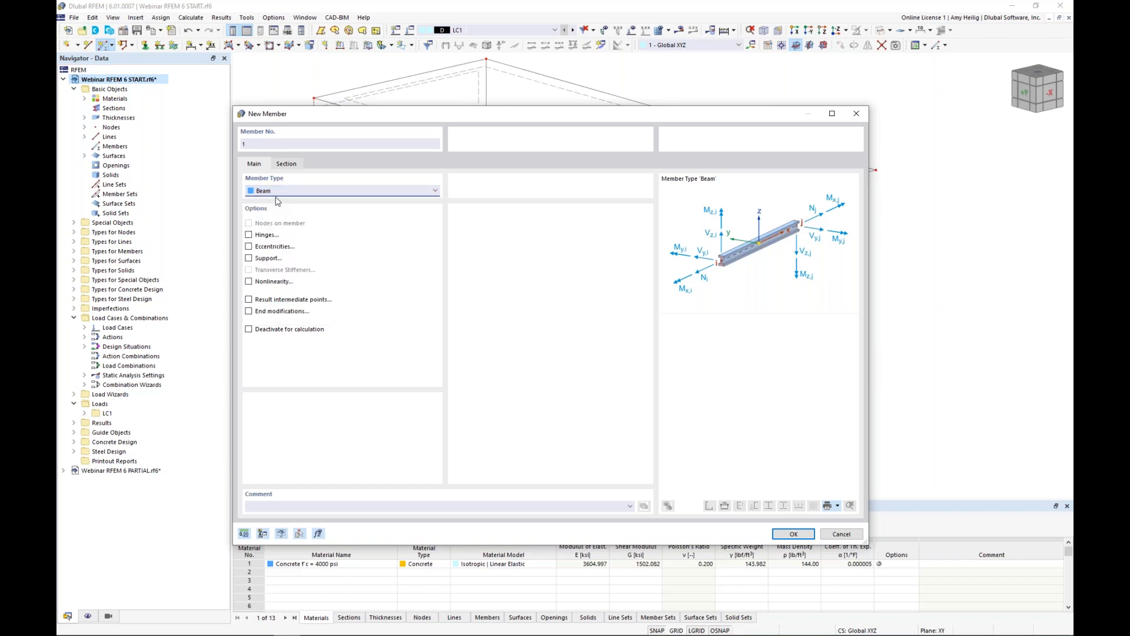
pyautogui.click(289, 164)
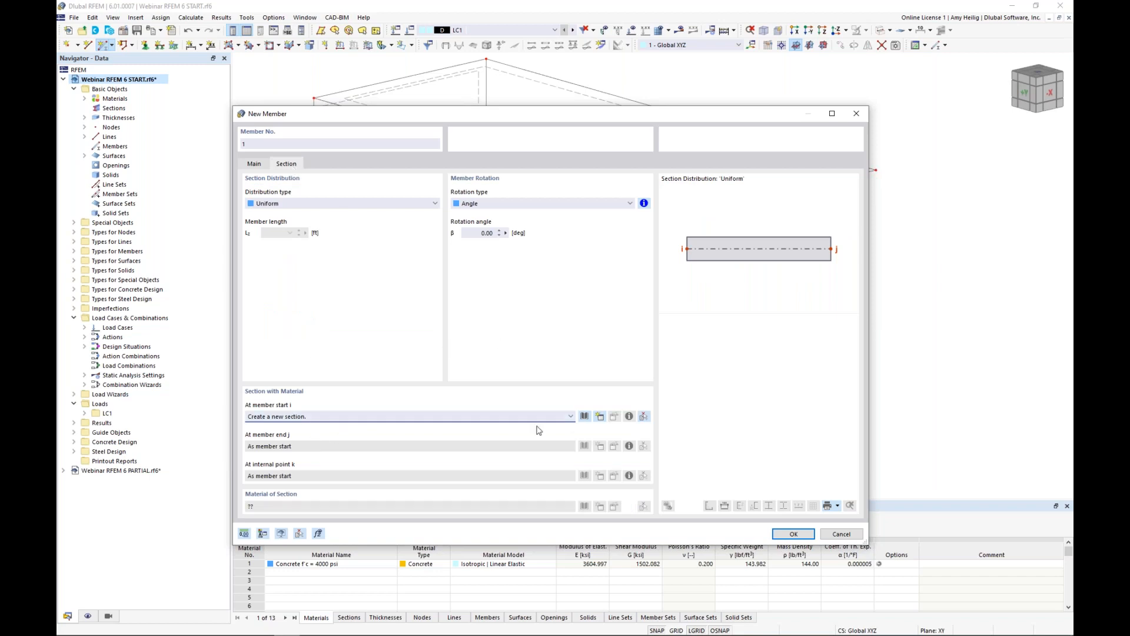
pyautogui.click(584, 416)
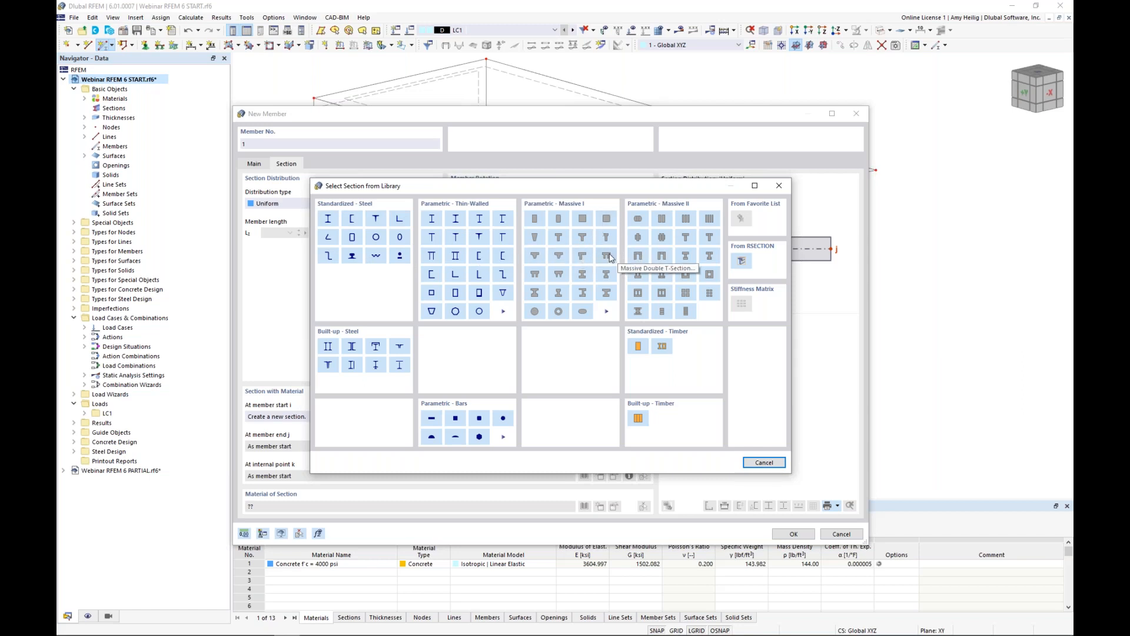
pyautogui.click(583, 220)
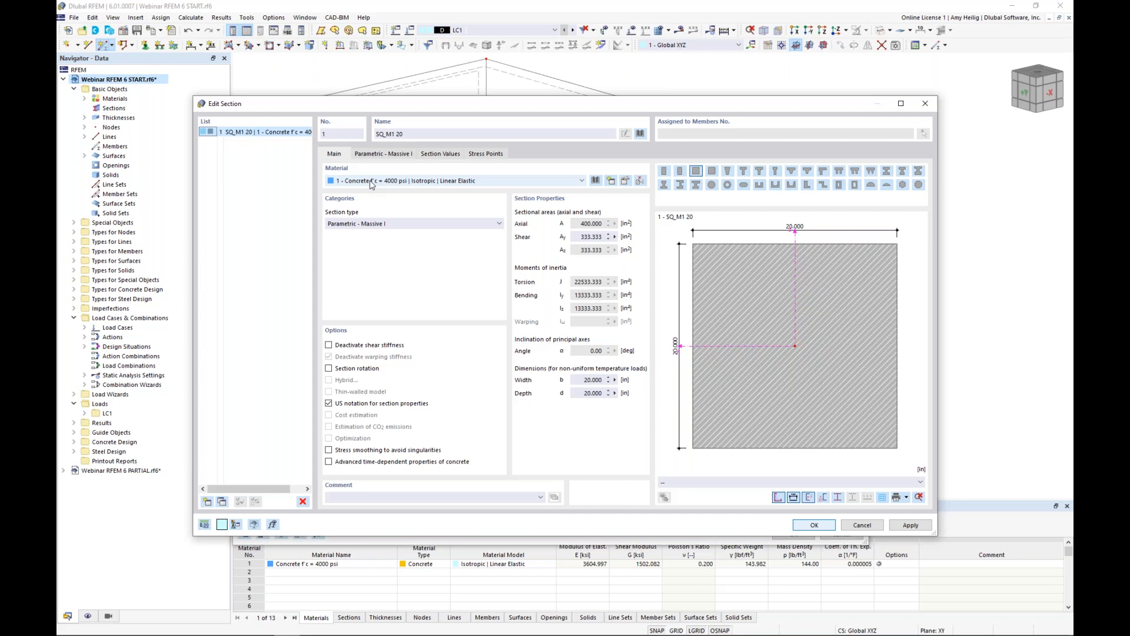
pyautogui.click(595, 180)
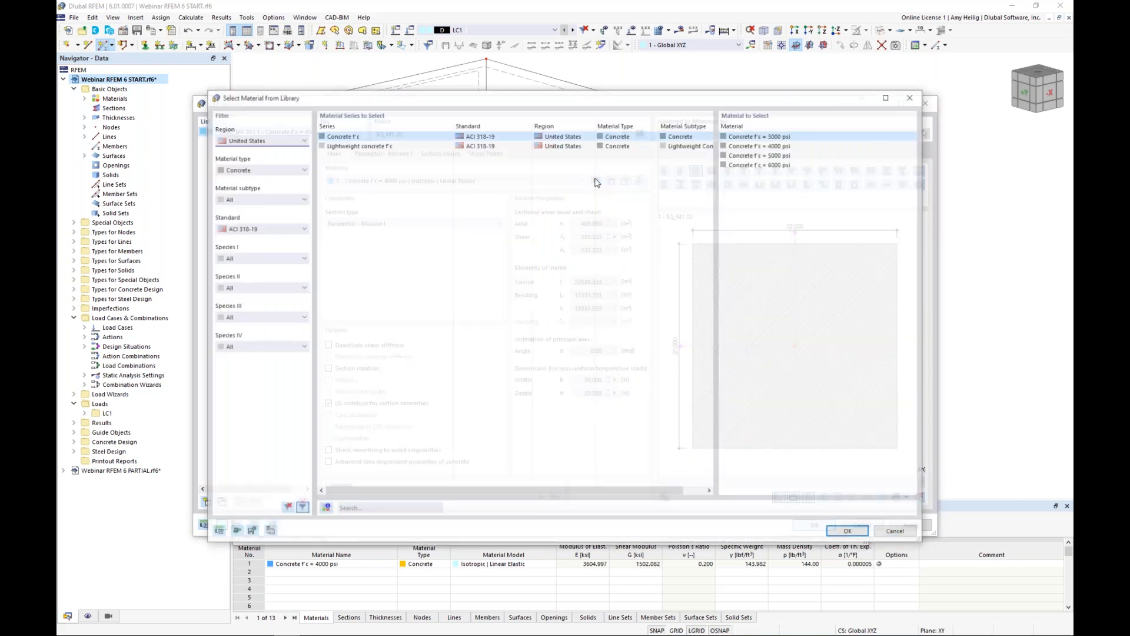
pyautogui.click(289, 168)
pyautogui.click(281, 195)
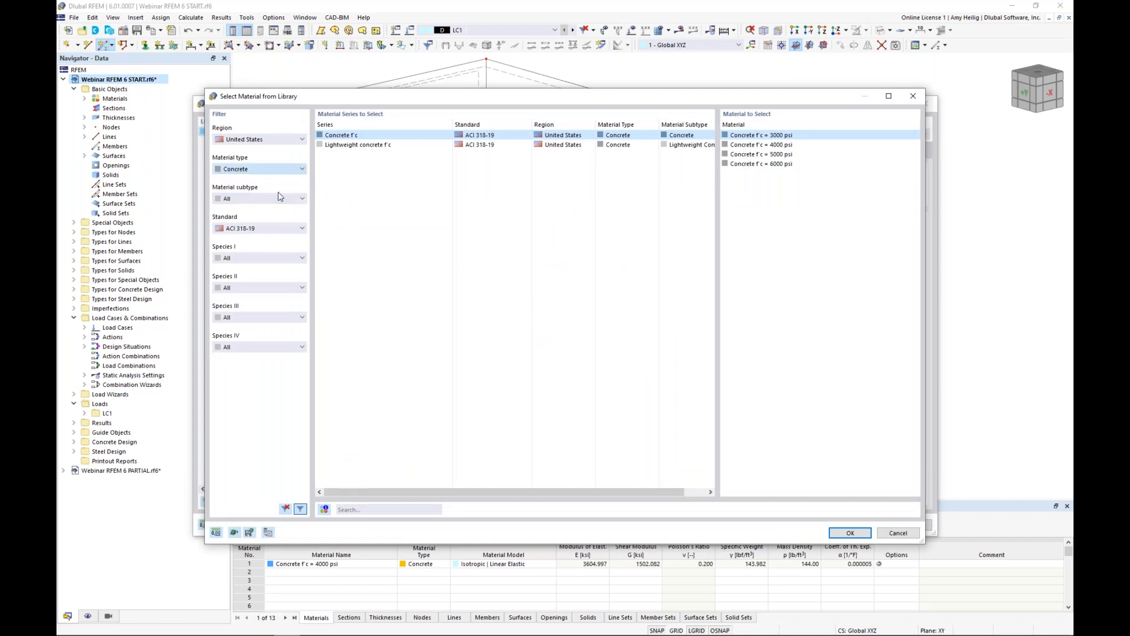
pyautogui.click(272, 228)
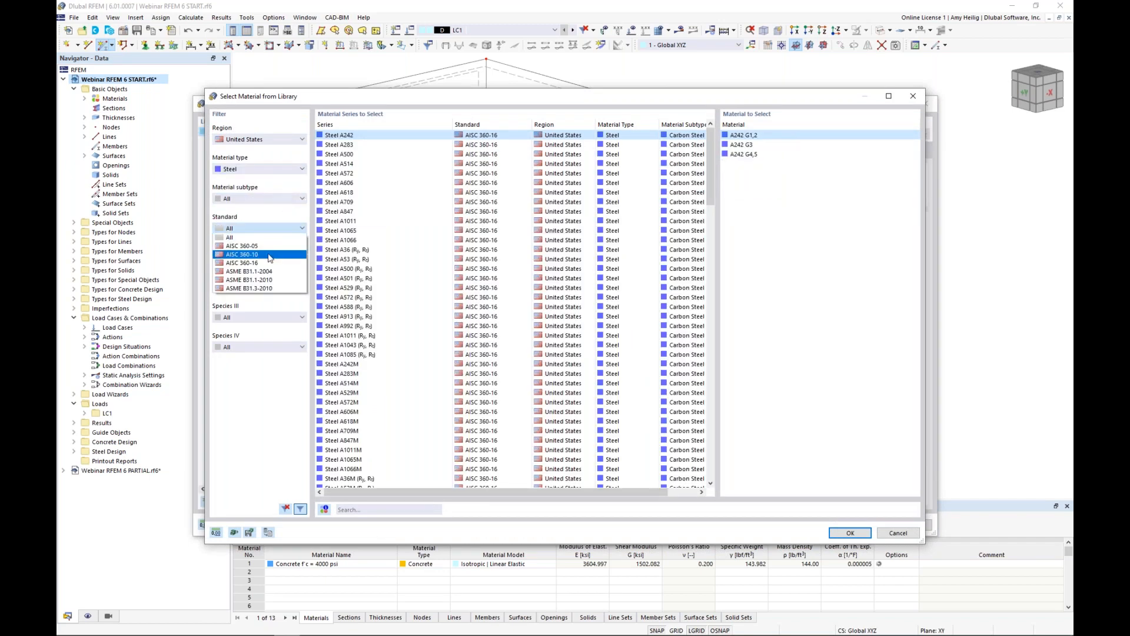
pyautogui.click(269, 260)
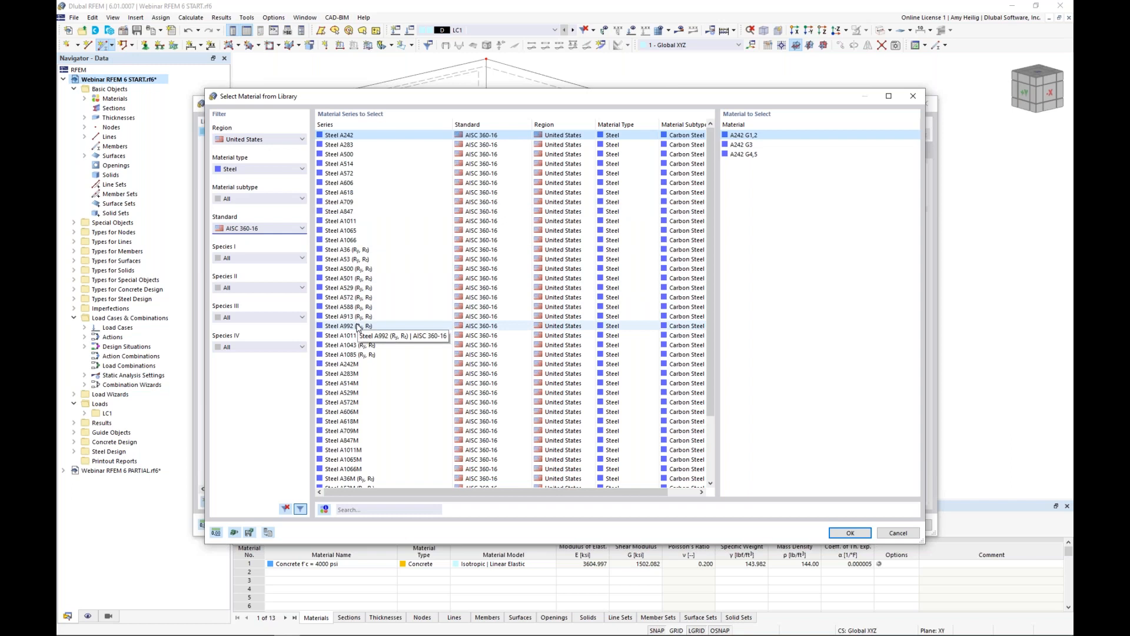
pyautogui.click(898, 532)
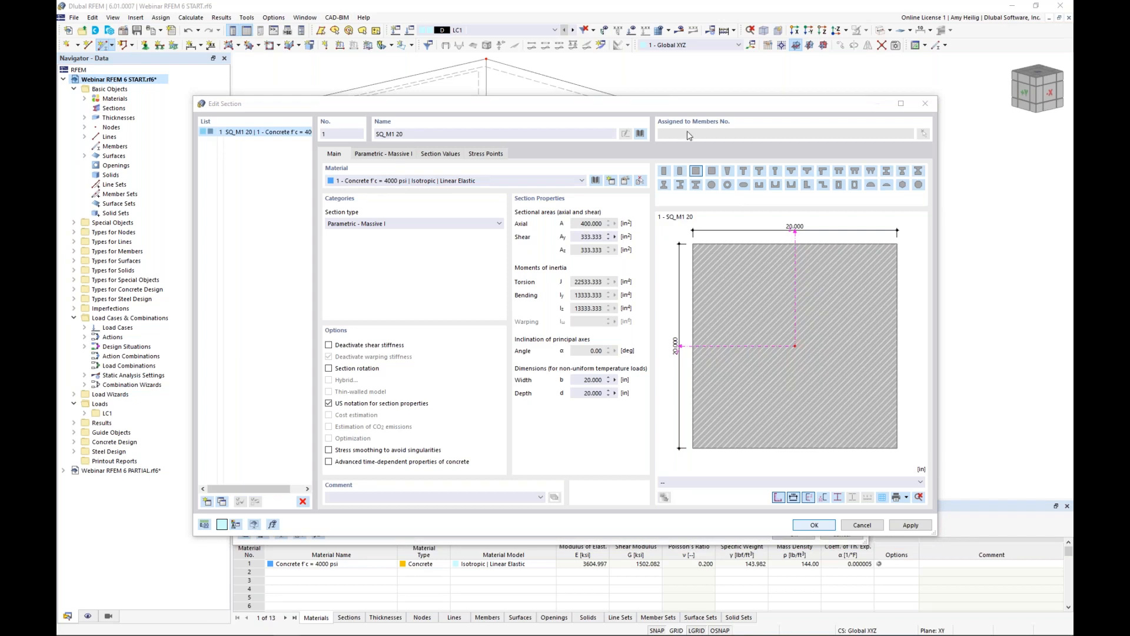
# Step: Set the square section's width b to 12 in, accept the section and turn off the member's design properties
pyautogui.click(386, 156)
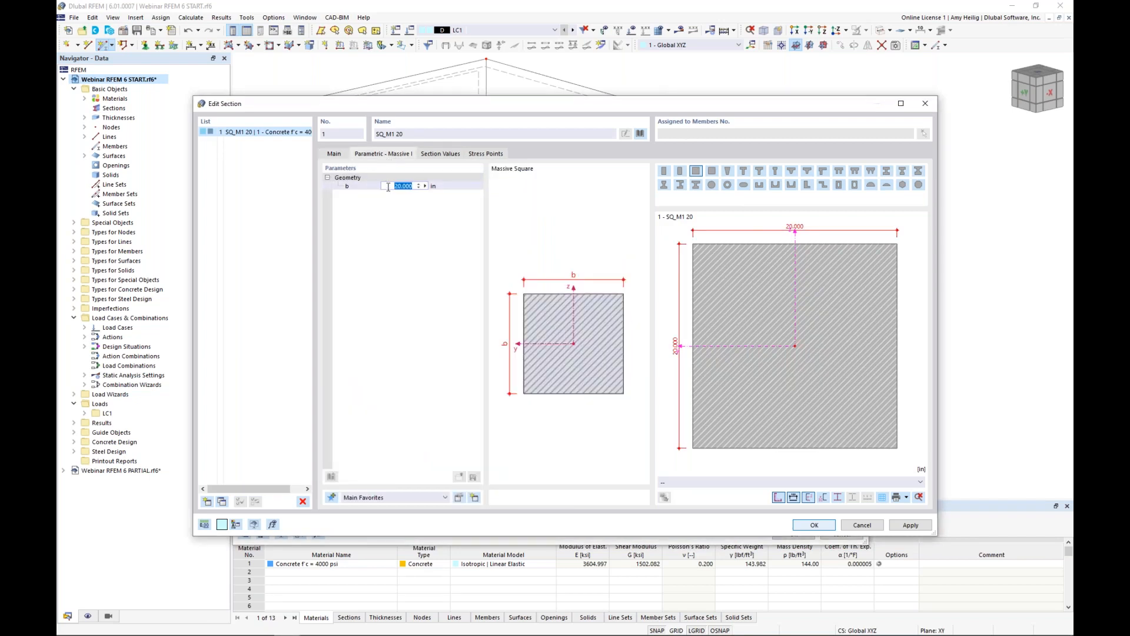
pyautogui.click(388, 187)
pyautogui.hotkey('ctrl', 'a')
pyautogui.write('1')
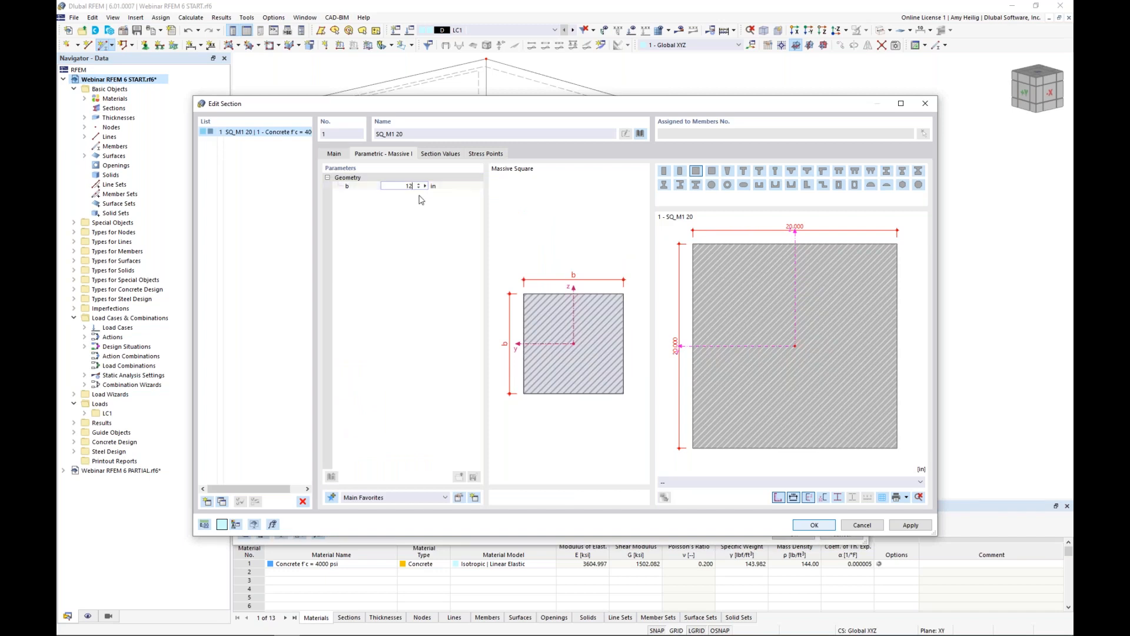
pyautogui.click(440, 154)
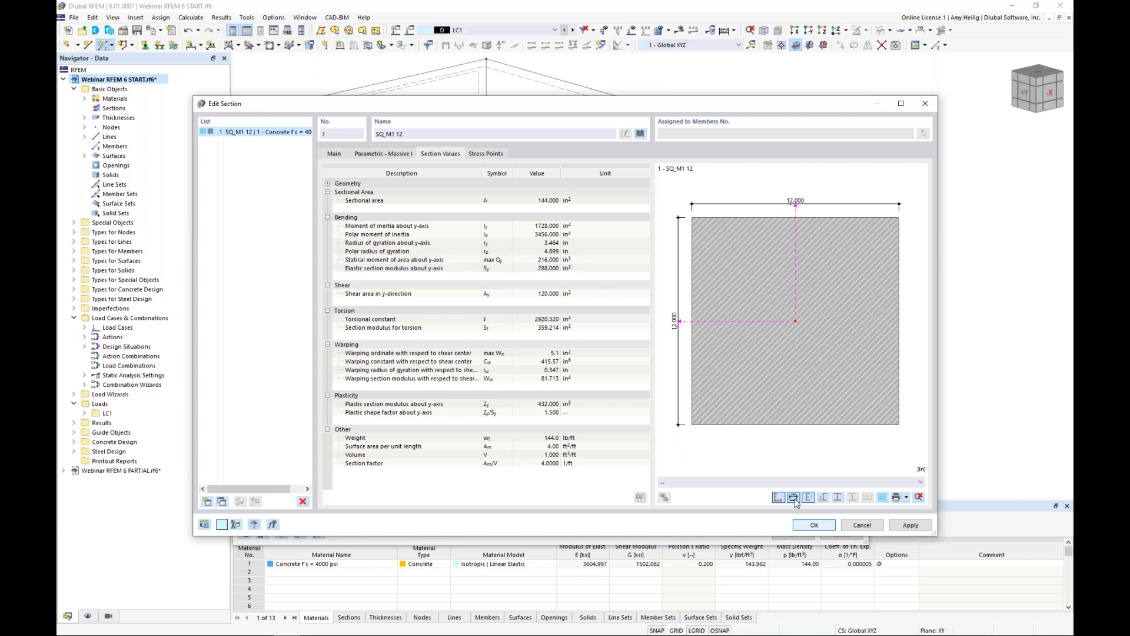
pyautogui.click(804, 525)
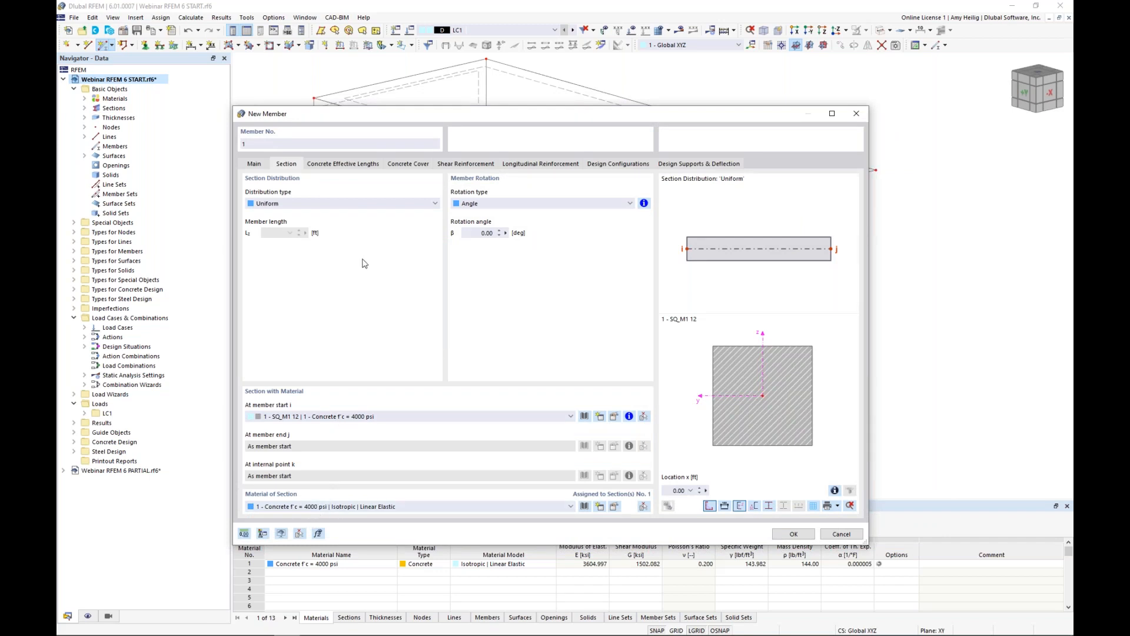
pyautogui.click(254, 165)
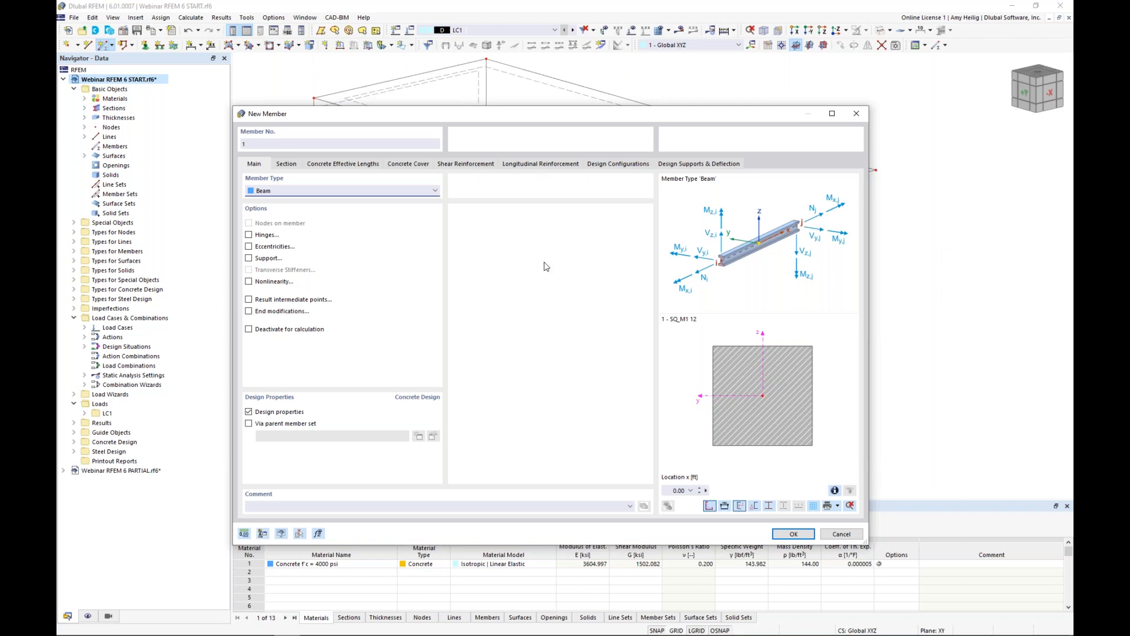
pyautogui.click(249, 411)
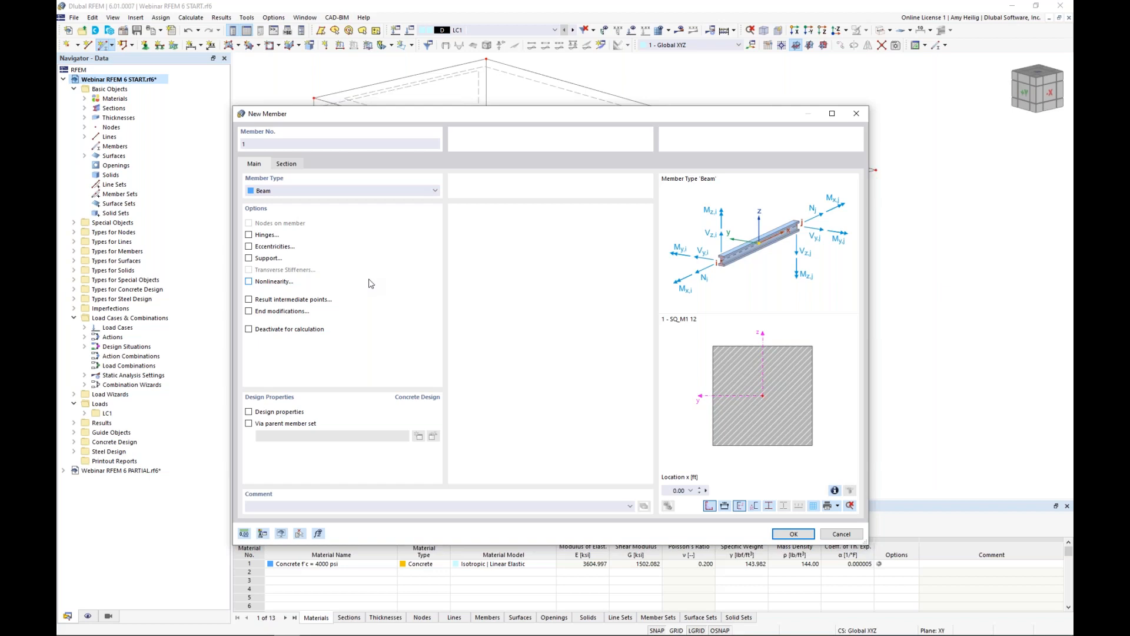
pyautogui.click(249, 235)
pyautogui.click(318, 165)
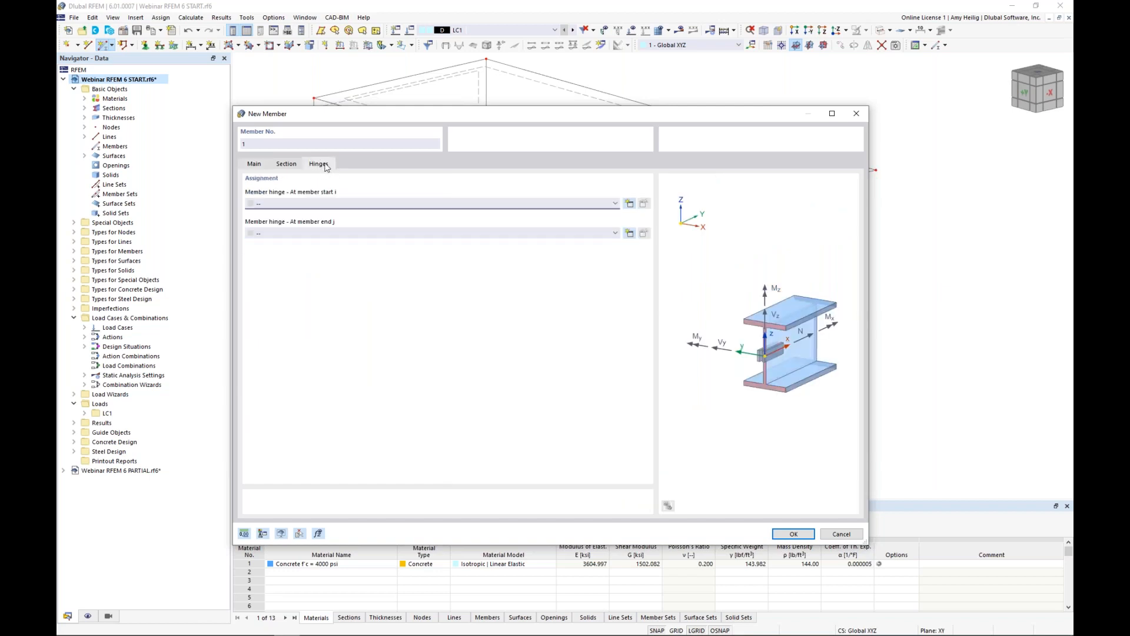
pyautogui.click(629, 203)
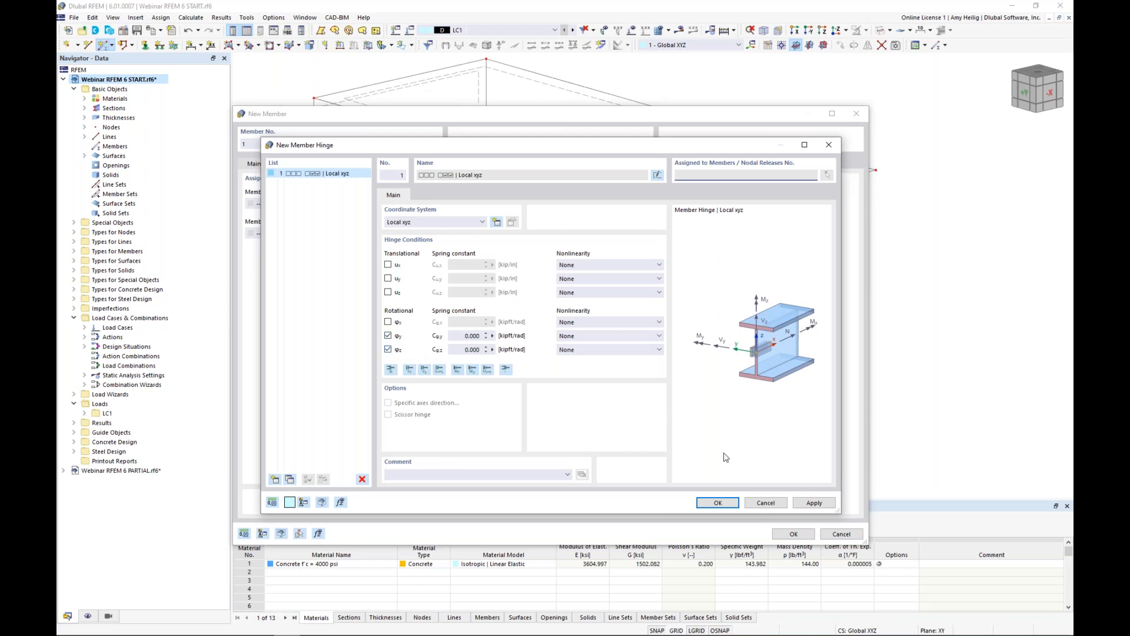
pyautogui.click(761, 502)
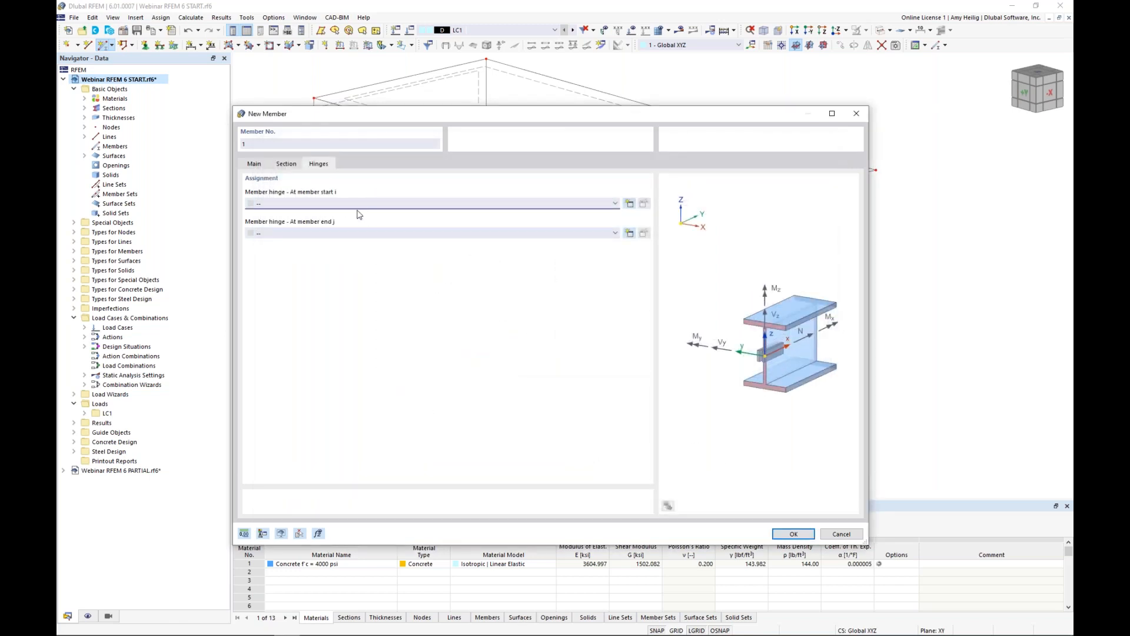
pyautogui.click(254, 165)
pyautogui.click(248, 235)
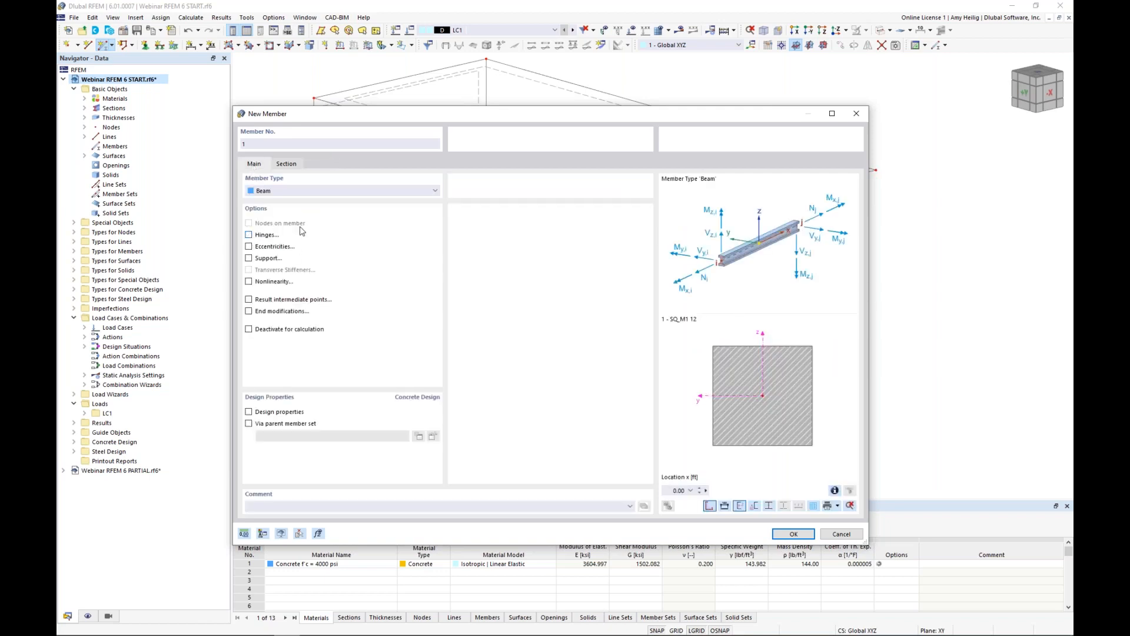
# Step: Draw three column members, each from a copied lower node up to the slab node above it, and finish placing members
pyautogui.click(789, 534)
pyautogui.click(540, 409)
pyautogui.click(540, 230)
pyautogui.click(805, 349)
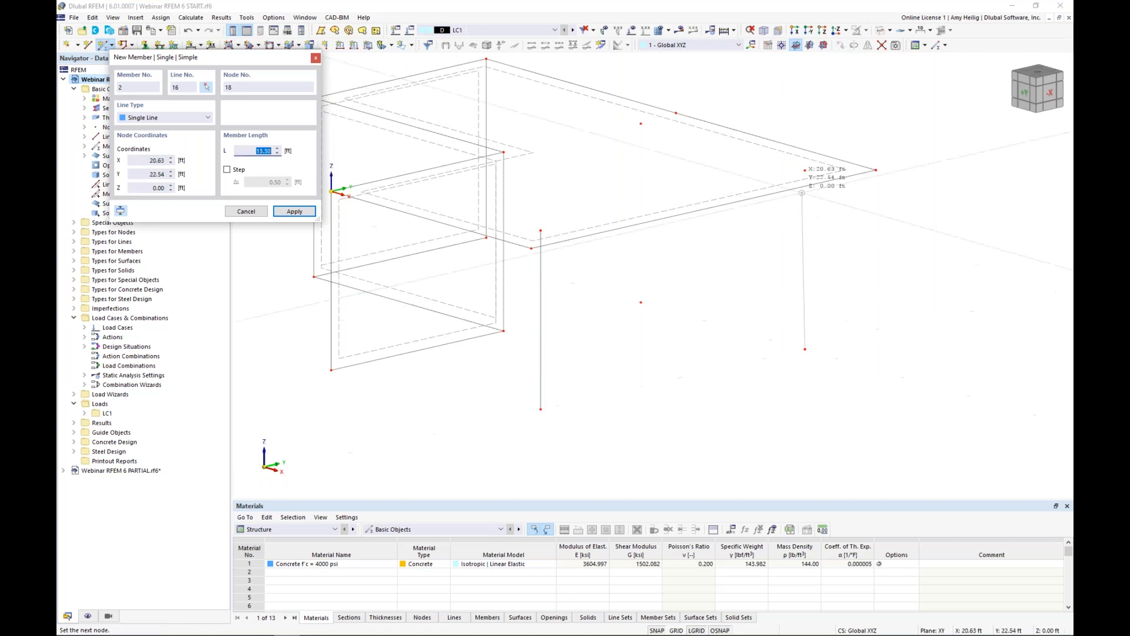
pyautogui.click(804, 171)
pyautogui.click(640, 302)
pyautogui.click(641, 123)
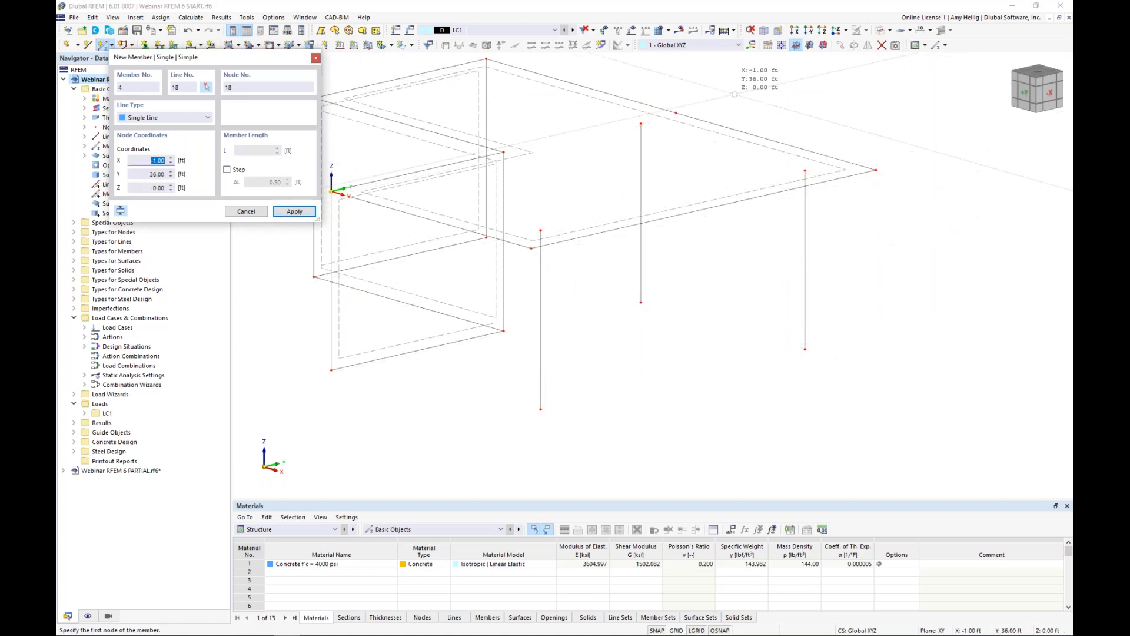
pyautogui.press('Escape')
# Step: Switch the model display from wireframe to transparent solid rendering
pyautogui.click(881, 31)
pyautogui.click(881, 32)
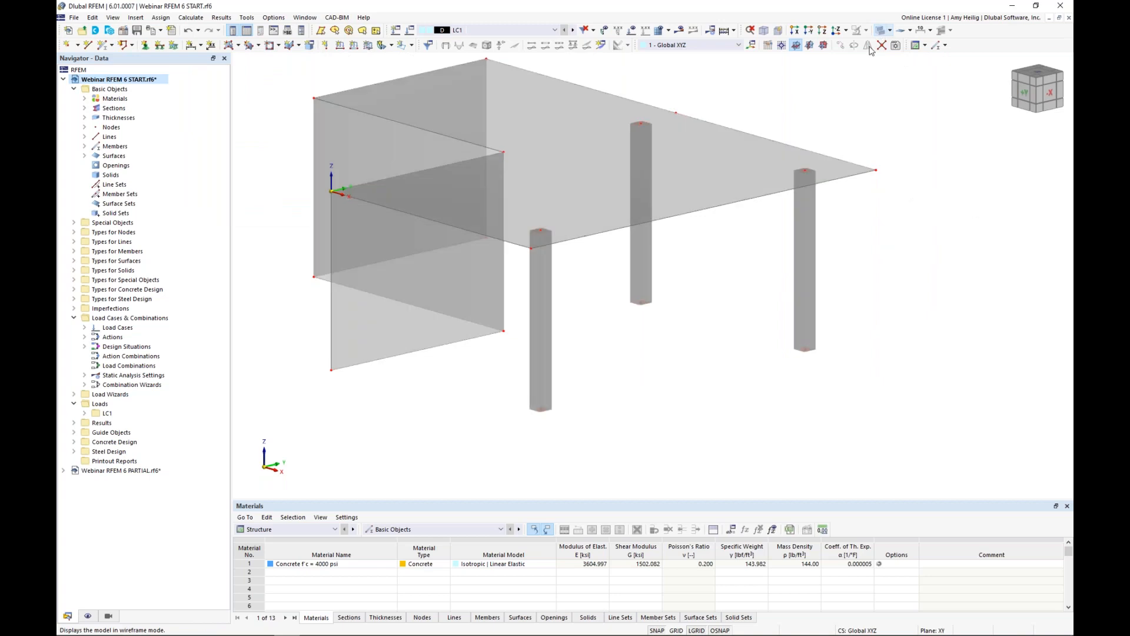
pyautogui.keyDown('ctrl'); pyautogui.moveTo(847, 126); pyautogui.dragTo(781, 145, button='middle'); pyautogui.keyUp('ctrl')
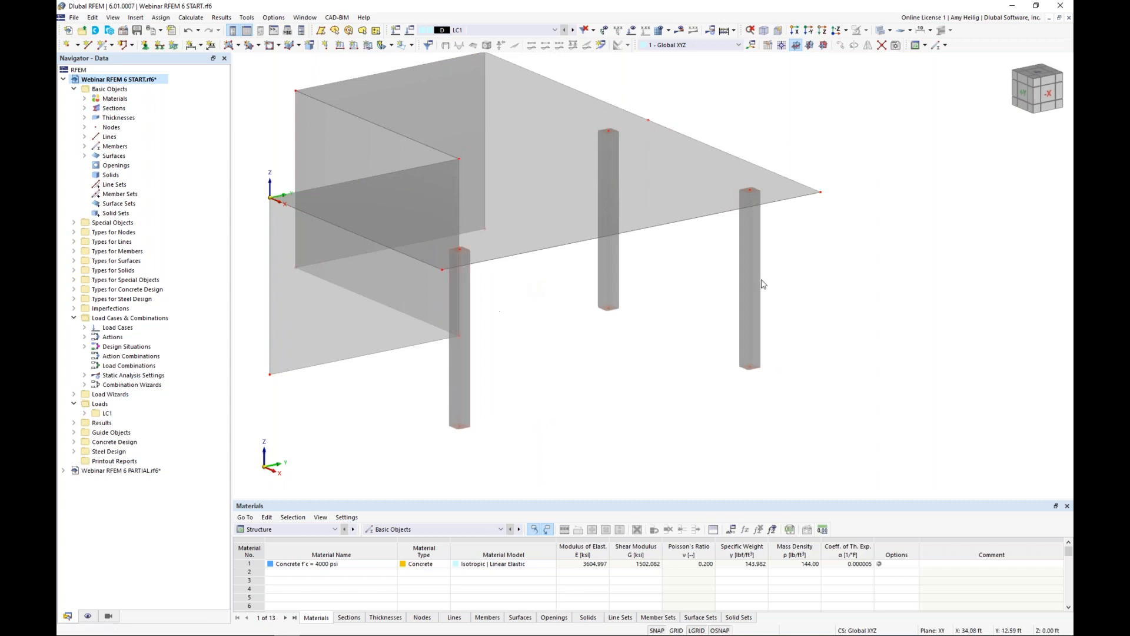
# Step: Start a new single member and bring up its settings
pyautogui.click(103, 45)
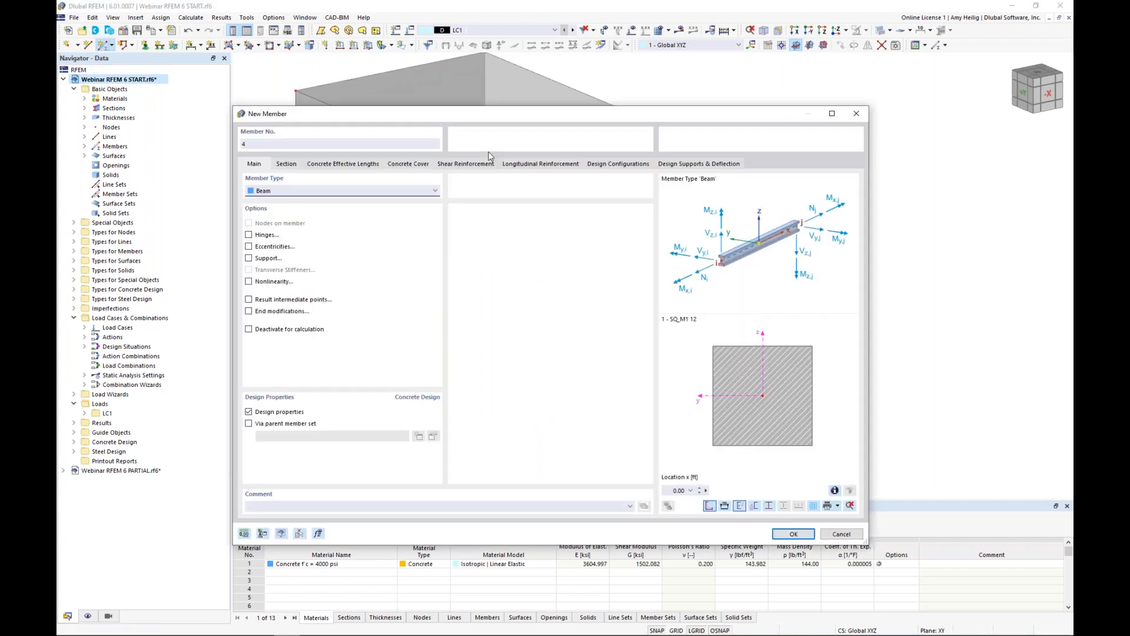
# Step: Try the Rib member type with its alignment on the -z-side of the surface, and return the type to Beam
pyautogui.click(288, 192)
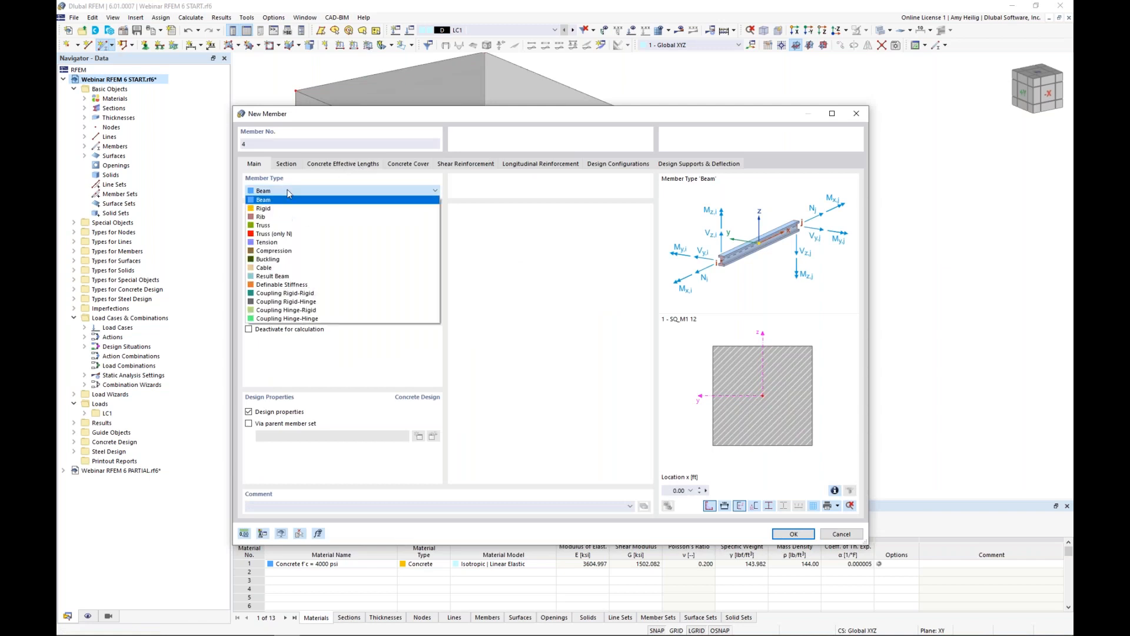
pyautogui.click(281, 222)
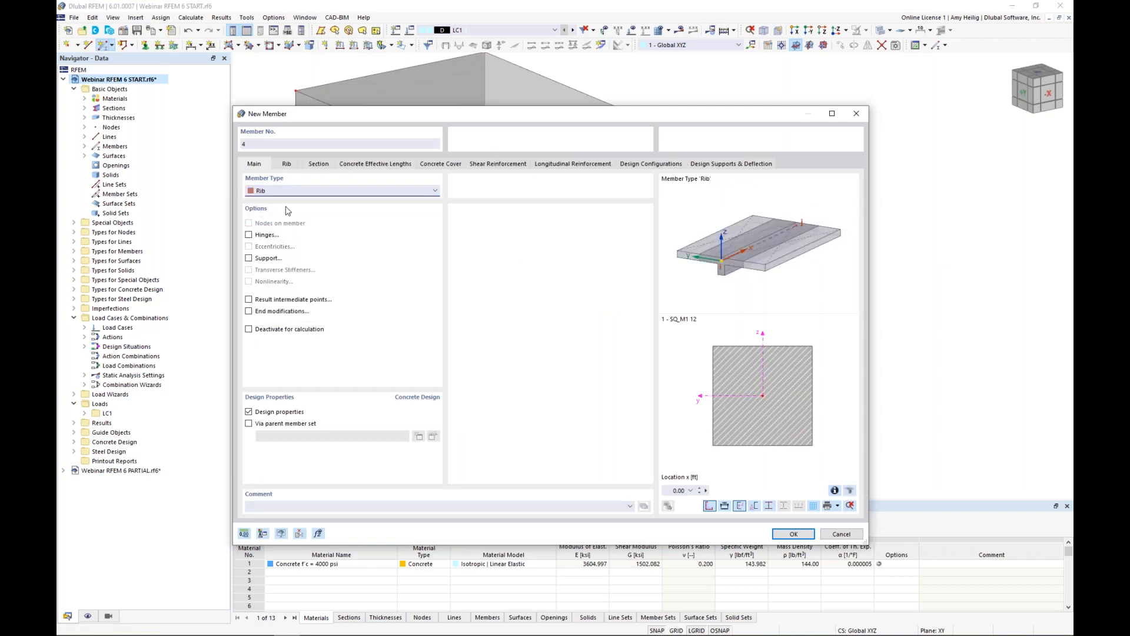
pyautogui.click(286, 168)
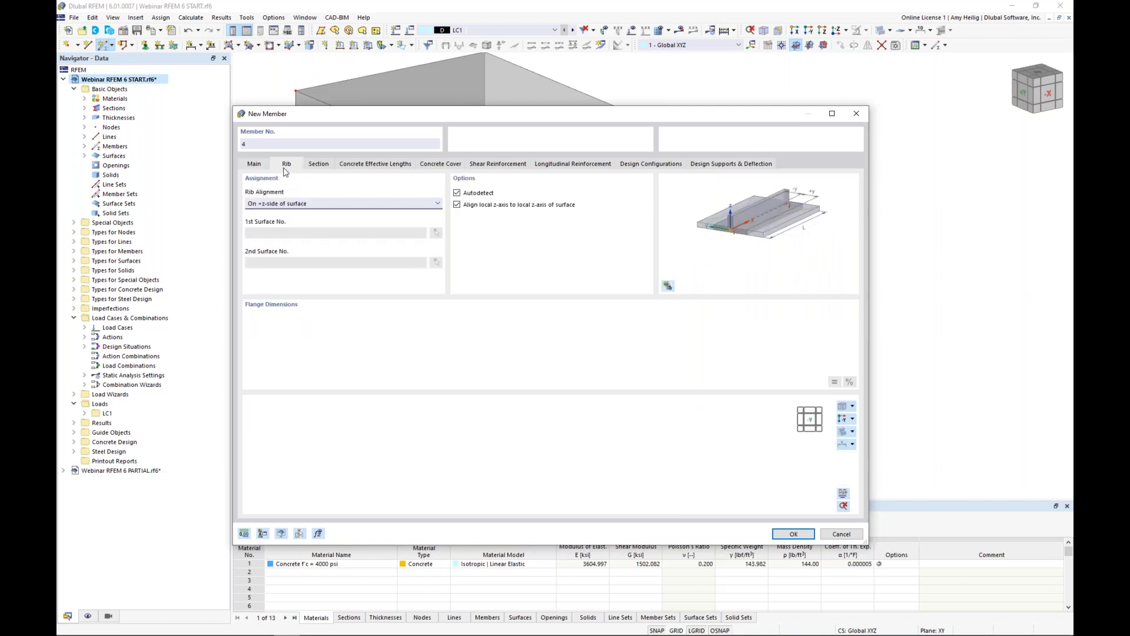
pyautogui.click(293, 204)
pyautogui.click(277, 216)
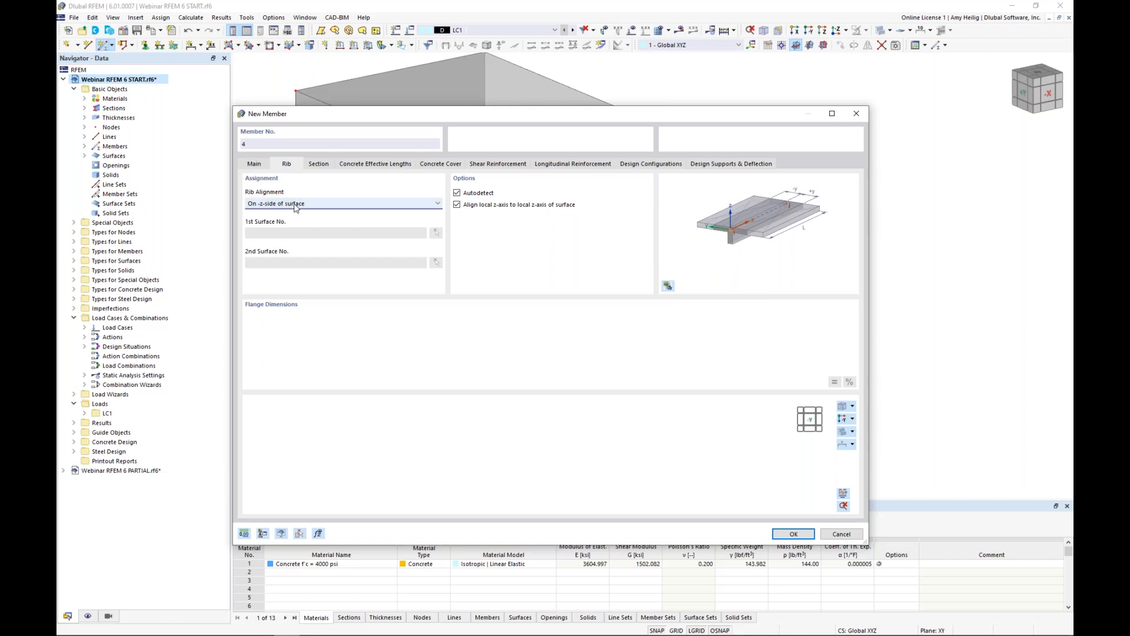
pyautogui.click(263, 167)
pyautogui.click(341, 190)
pyautogui.scroll(2, 290, 236)
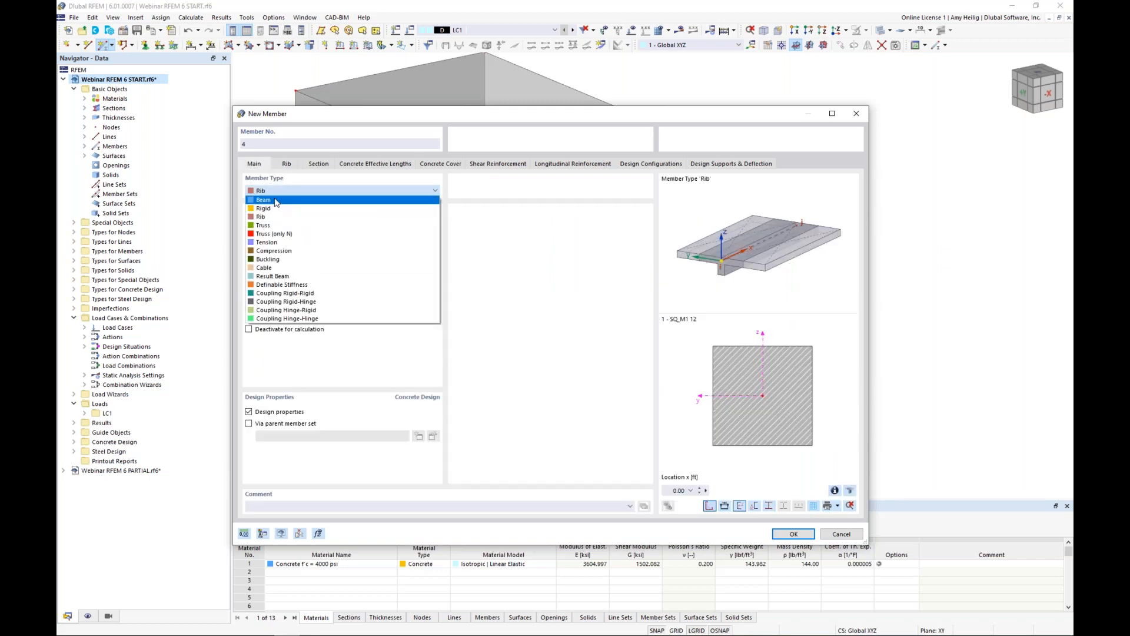
pyautogui.click(290, 199)
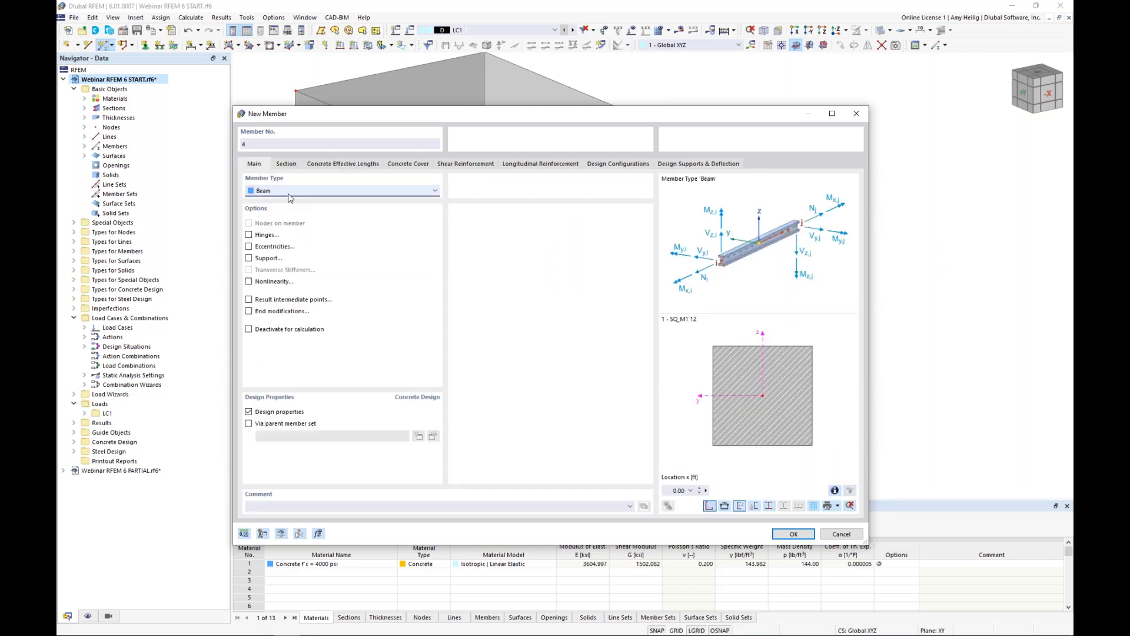
# Step: Turn off the beam's design properties and choose the Massive Rectangle parametric section from the section library
pyautogui.click(249, 412)
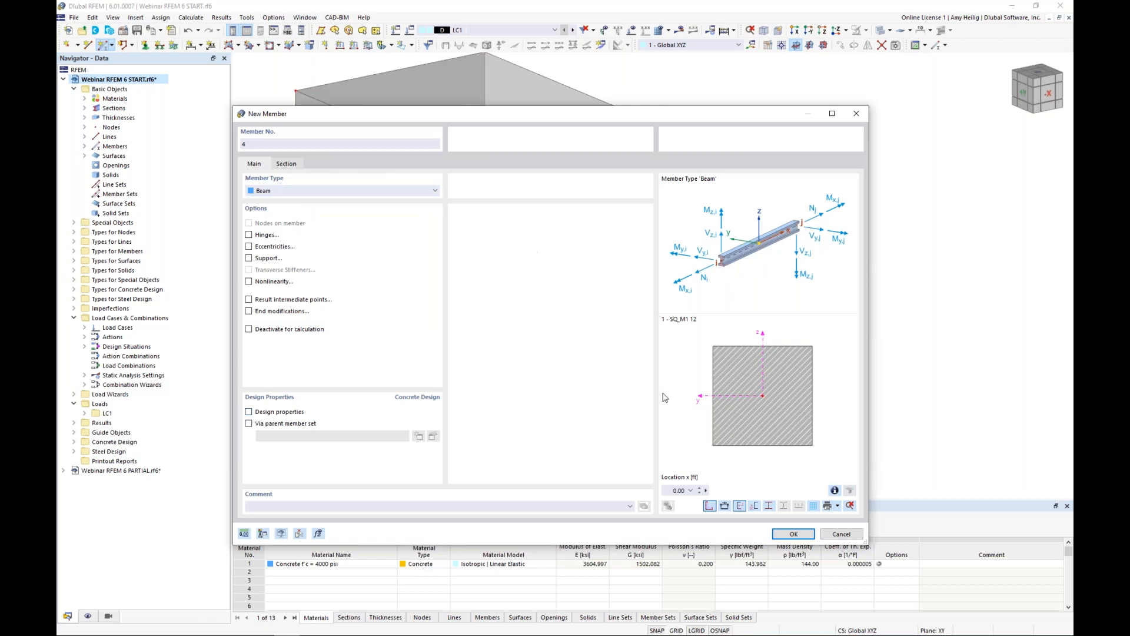
pyautogui.click(287, 164)
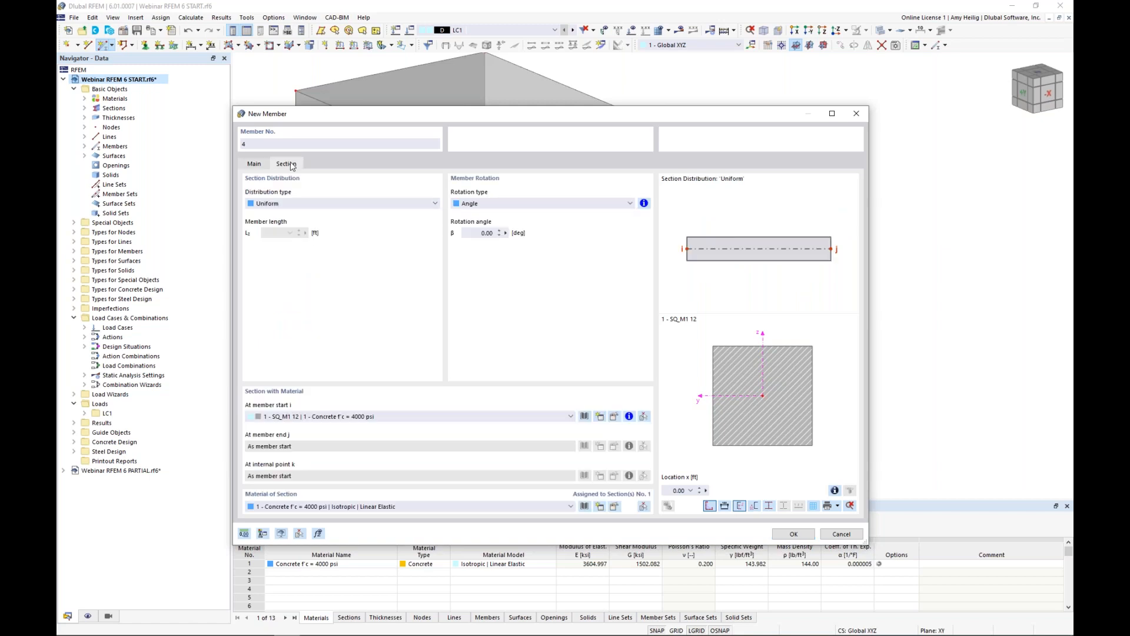
pyautogui.click(585, 417)
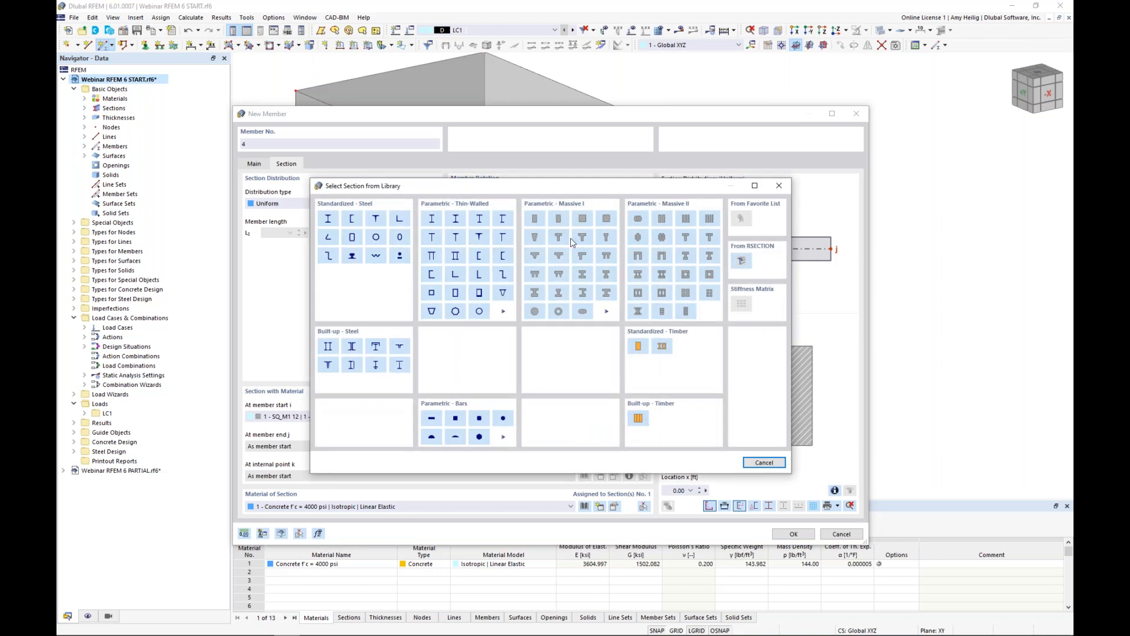
pyautogui.click(535, 219)
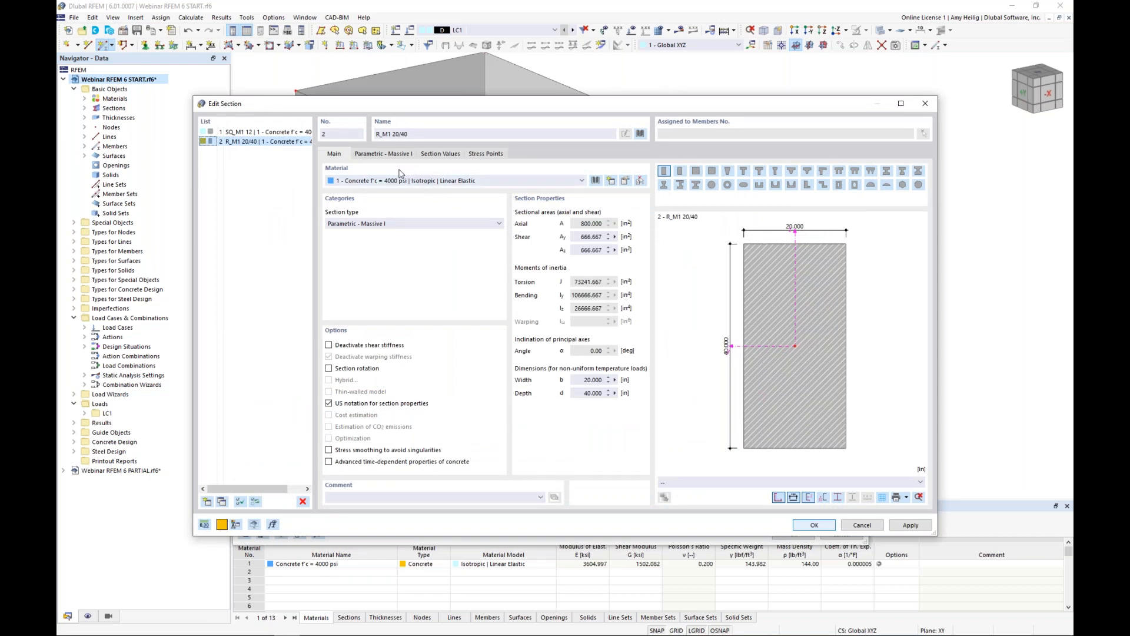
# Step: Set the rectangular section's width b to 10 in and height h to 12 in, and accept the section
pyautogui.click(388, 156)
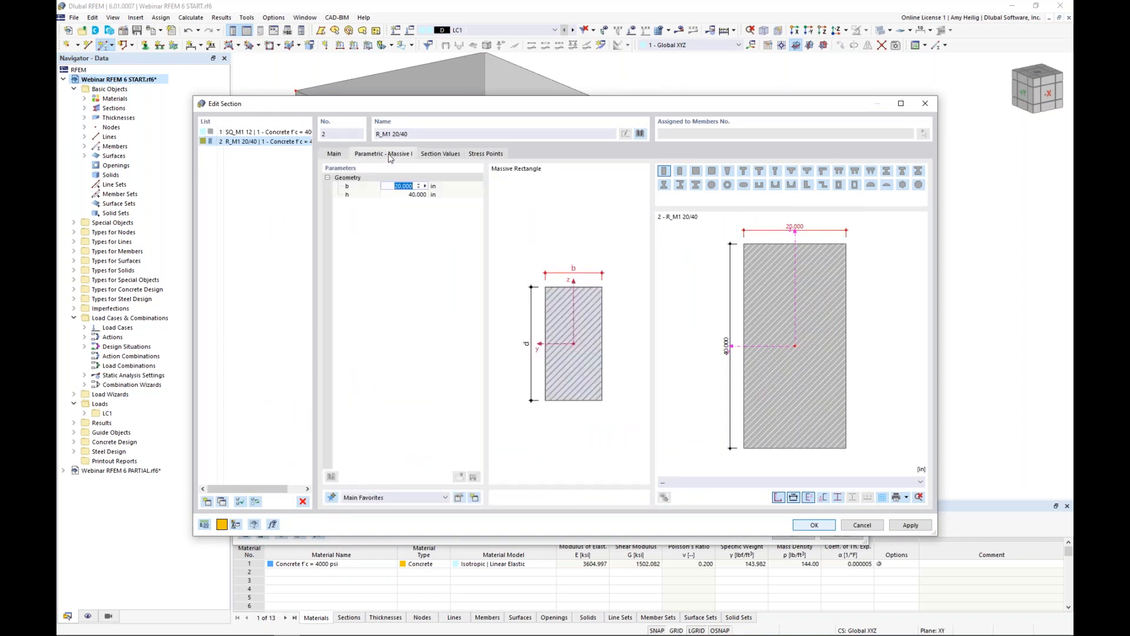
pyautogui.write('10')
pyautogui.press('Tab')
pyautogui.write('12')
pyautogui.press('Return')
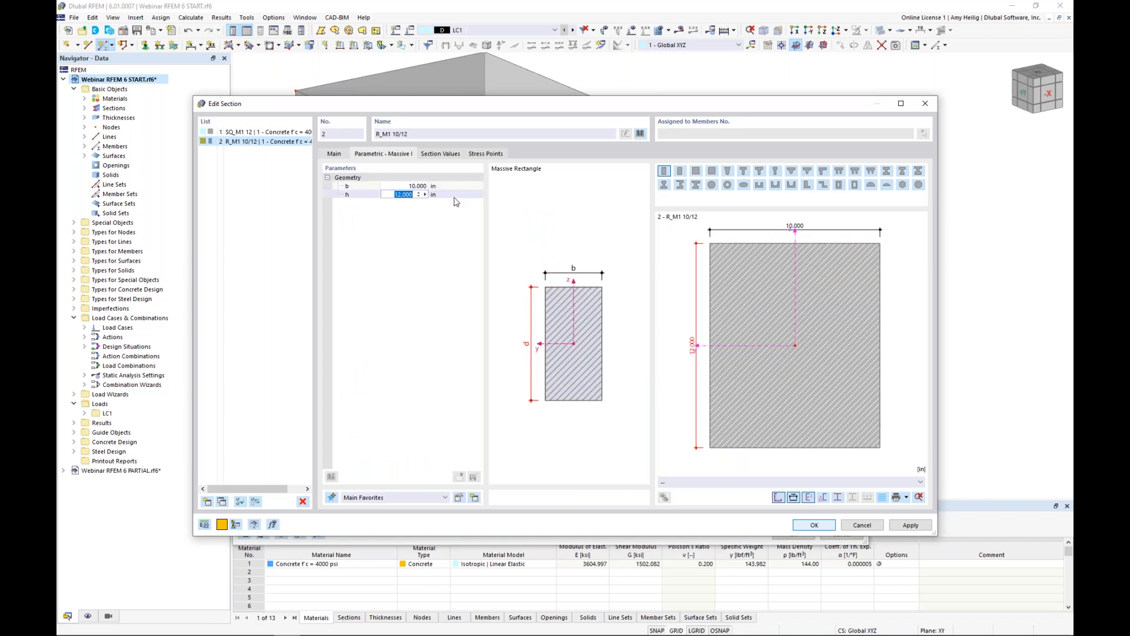
pyautogui.click(814, 524)
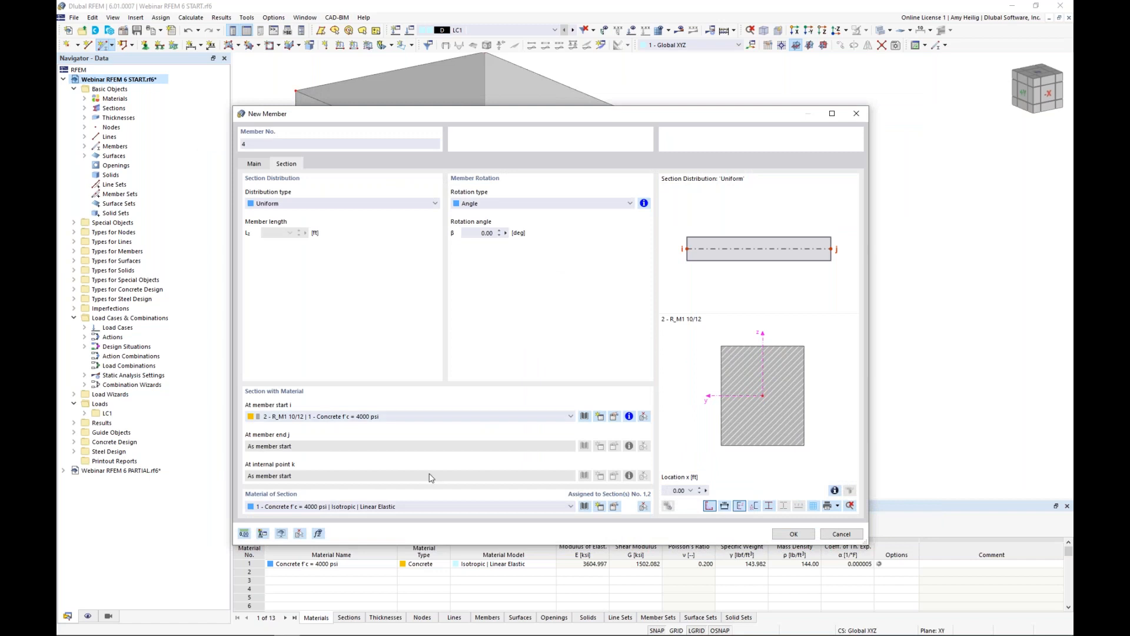
# Step: Accept the member settings, draw the beam between the tops of the two outer columns, and finish placing members
pyautogui.click(794, 533)
pyautogui.click(460, 248)
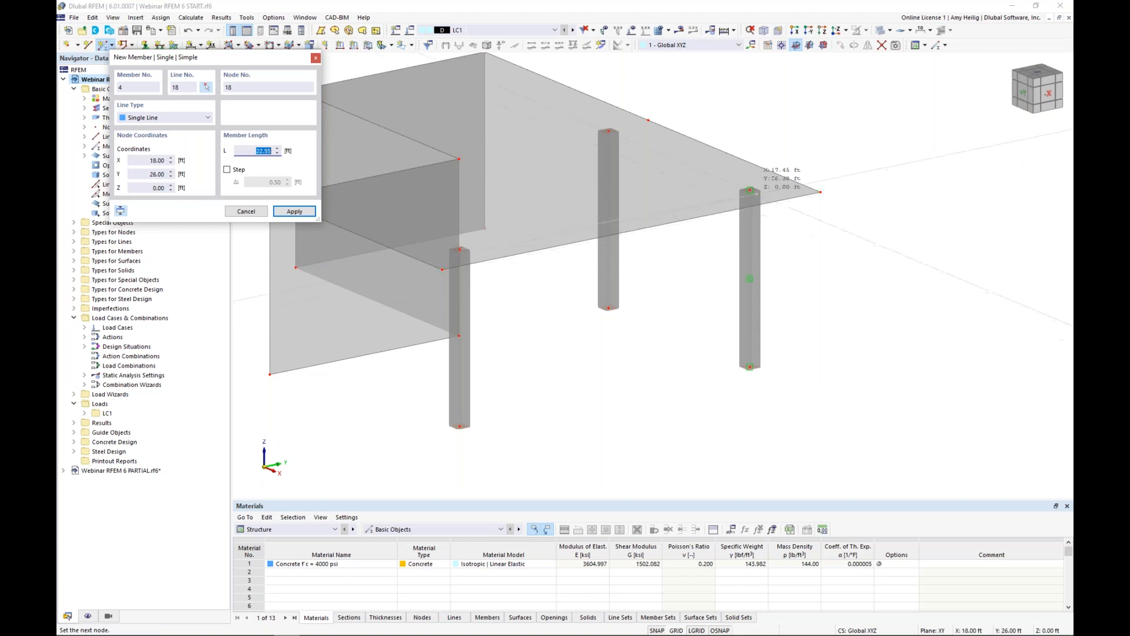
pyautogui.click(749, 190)
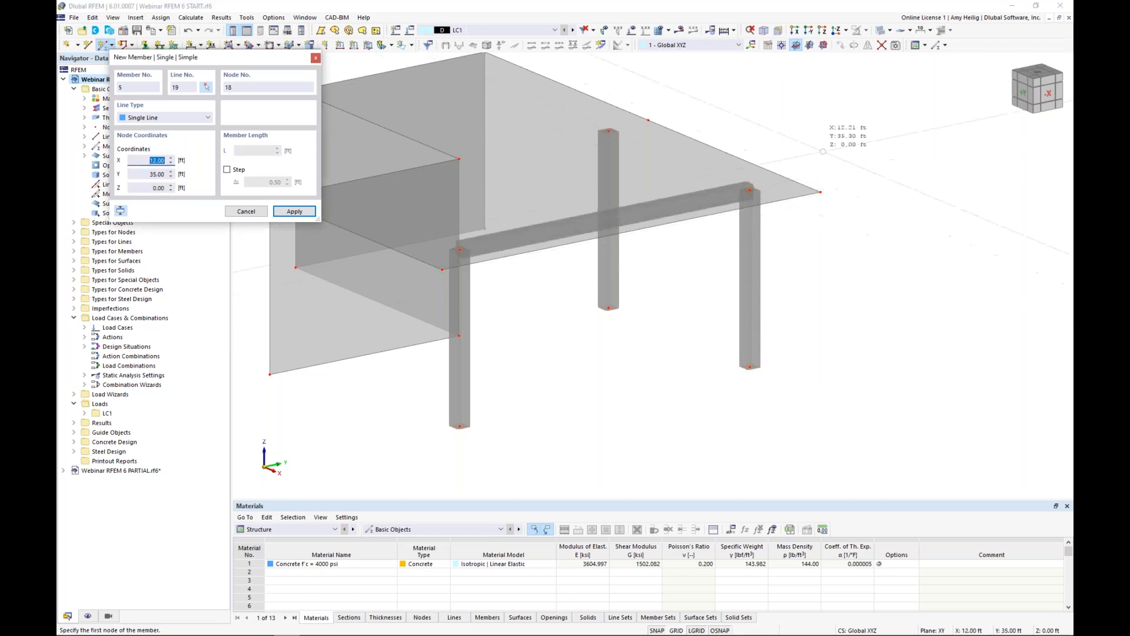
pyautogui.press('Escape')
# Step: Show the work plane grid and set YZ as the current work plane
pyautogui.keyDown('ctrl'); pyautogui.moveTo(745, 251); pyautogui.dragTo(713, 285, button='middle'); pyautogui.keyUp('ctrl')
pyautogui.scroll(-2, 715, 289)
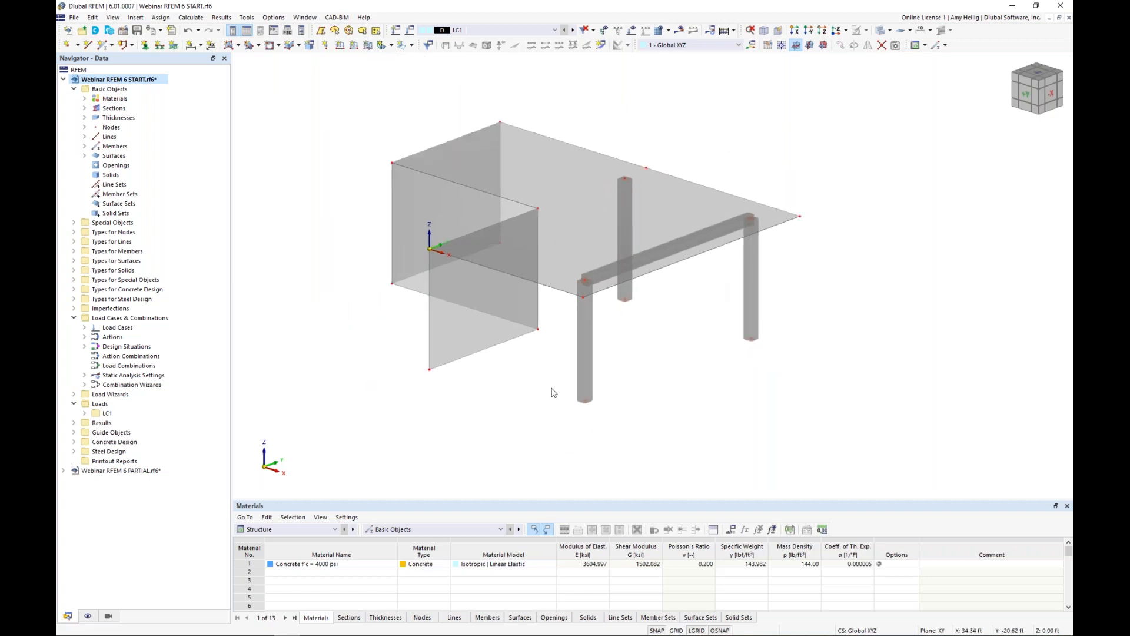
pyautogui.moveTo(545, 373); pyautogui.dragTo(531, 410, button='middle')
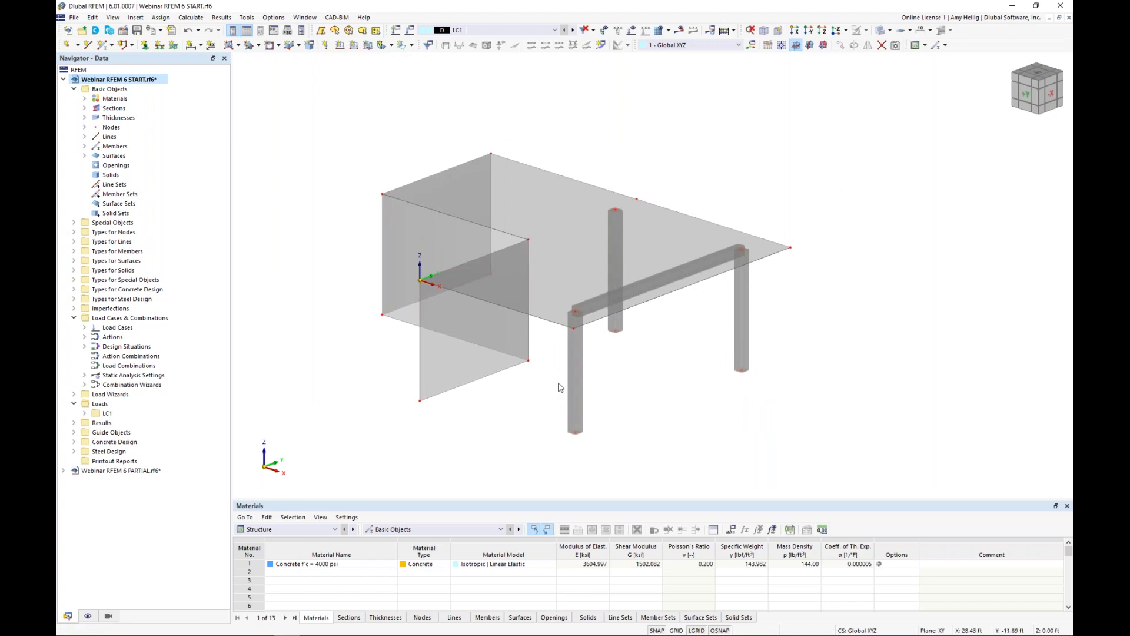
pyautogui.keyDown('ctrl'); pyautogui.moveTo(540, 394); pyautogui.dragTo(716, 383, button='middle'); pyautogui.keyUp('ctrl')
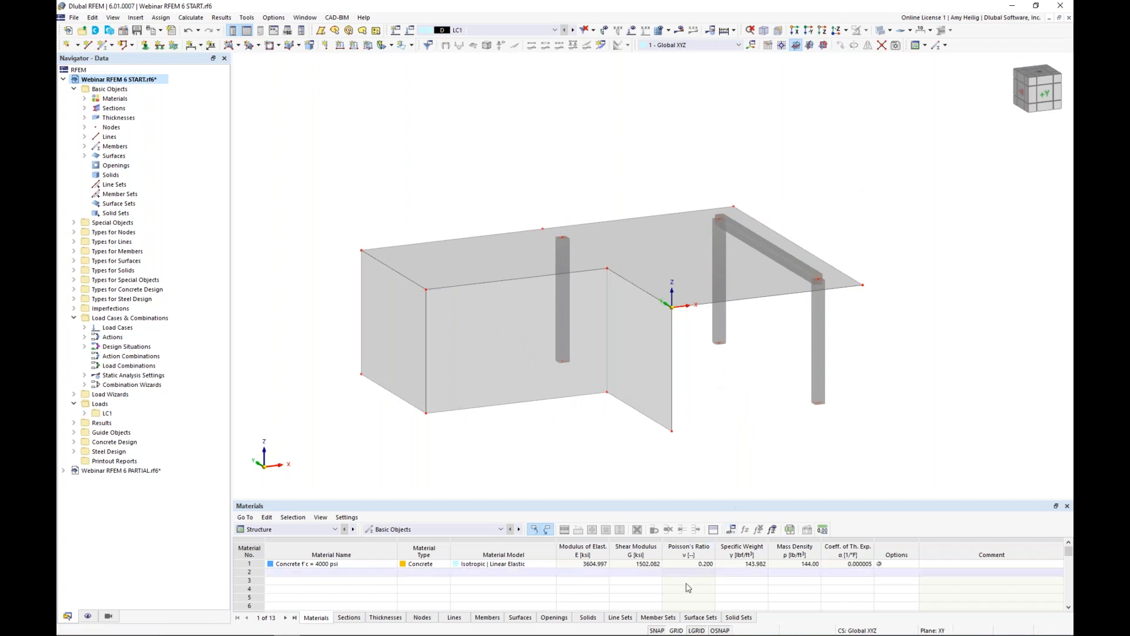
pyautogui.click(676, 631)
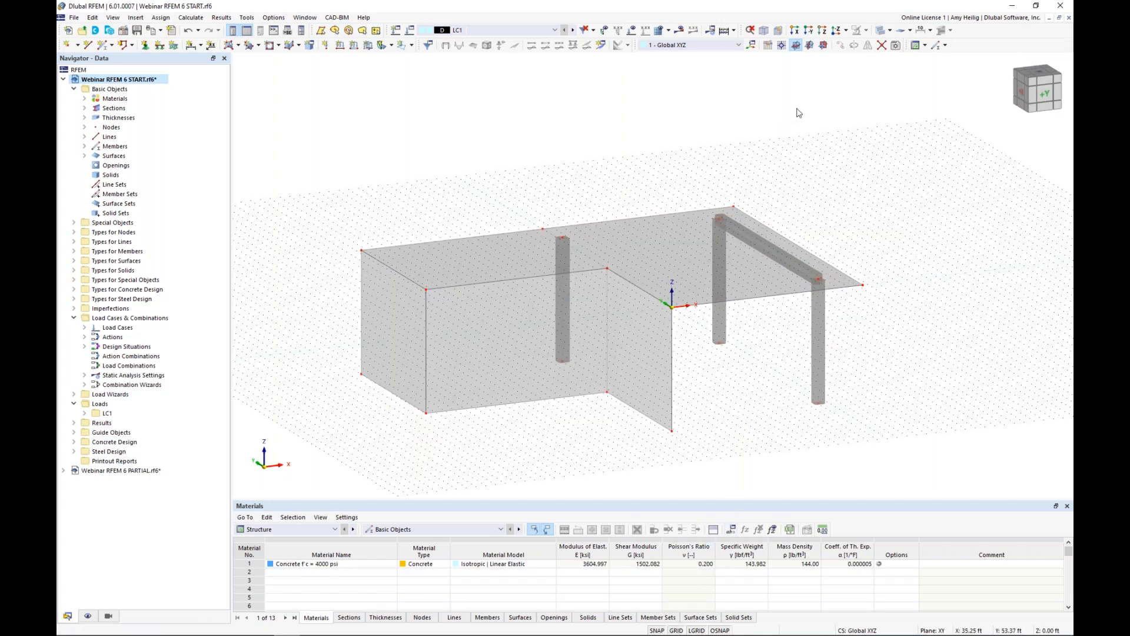
pyautogui.click(810, 47)
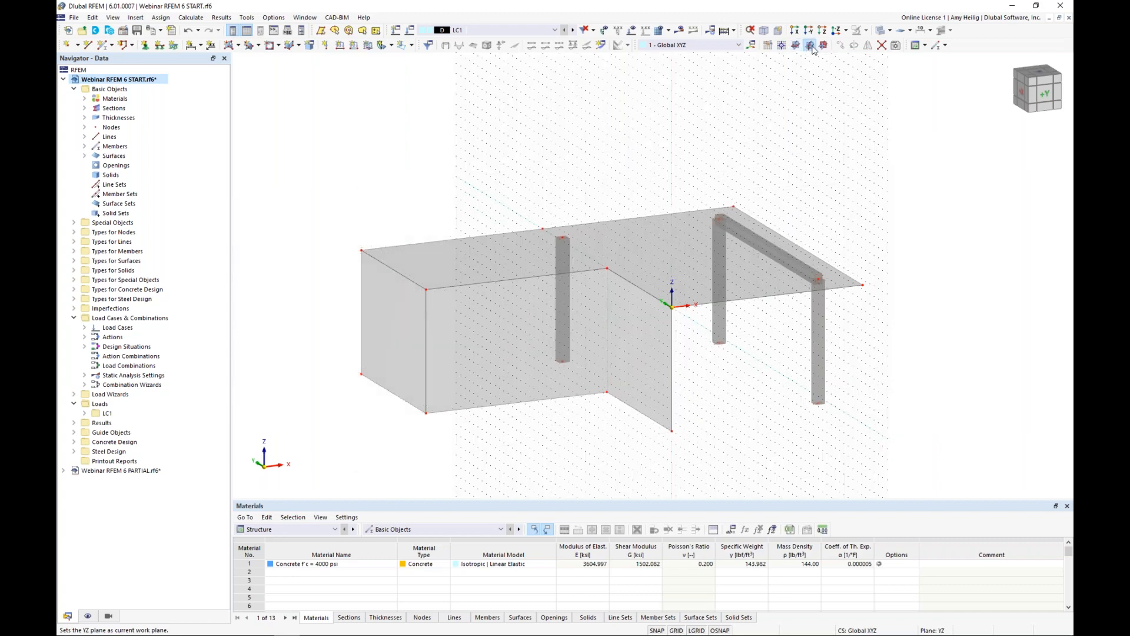
# Step: Draw a rectangular opening within the wall that starts at the model origin and lies in the YZ plane
pyautogui.keyDown('ctrl'); pyautogui.moveTo(865, 184); pyautogui.dragTo(892, 177, button='middle'); pyautogui.keyUp('ctrl')
pyautogui.moveTo(654, 358); pyautogui.dragTo(613, 306, button='middle')
pyautogui.scroll(1, 613, 306)
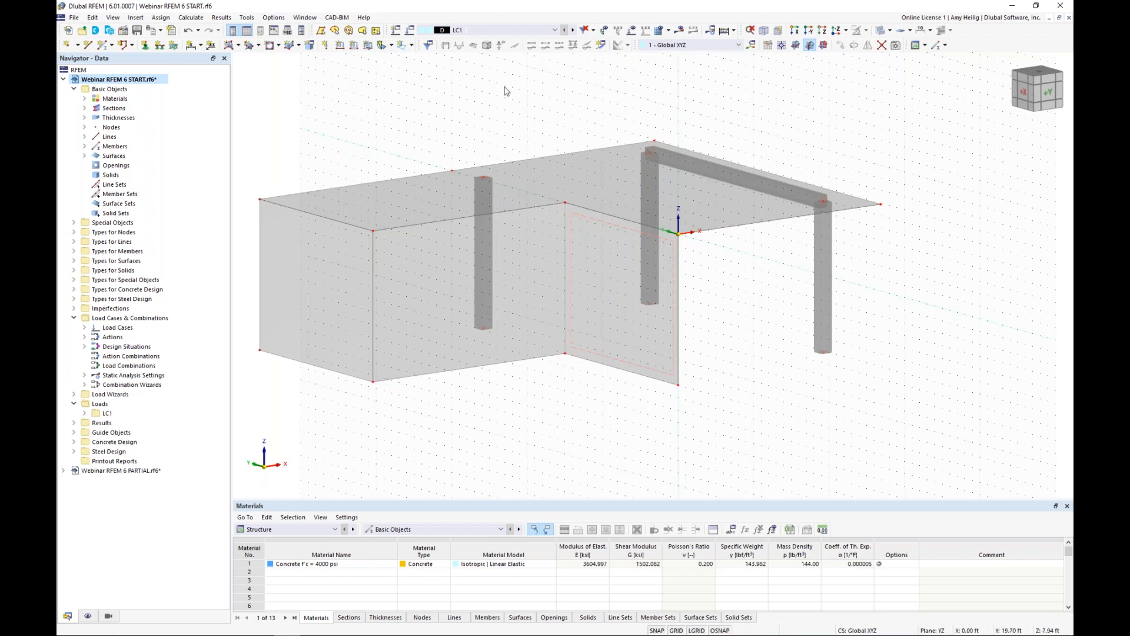
pyautogui.keyDown('ctrl'); pyautogui.moveTo(429, 176); pyautogui.dragTo(509, 162, button='middle'); pyautogui.keyUp('ctrl')
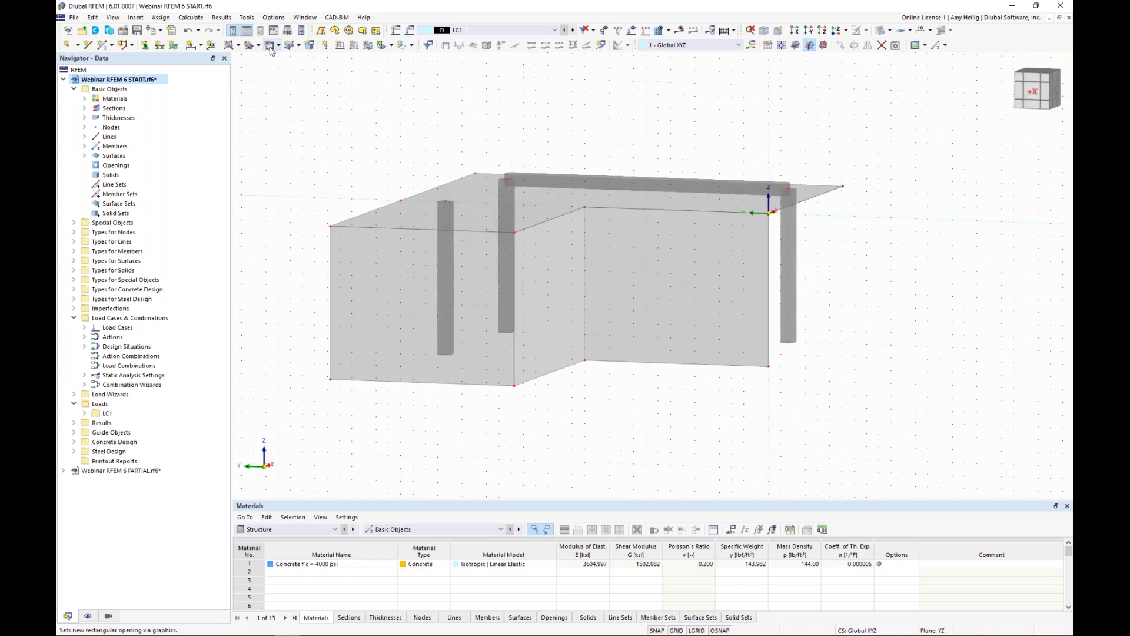
pyautogui.click(270, 46)
pyautogui.click(645, 247)
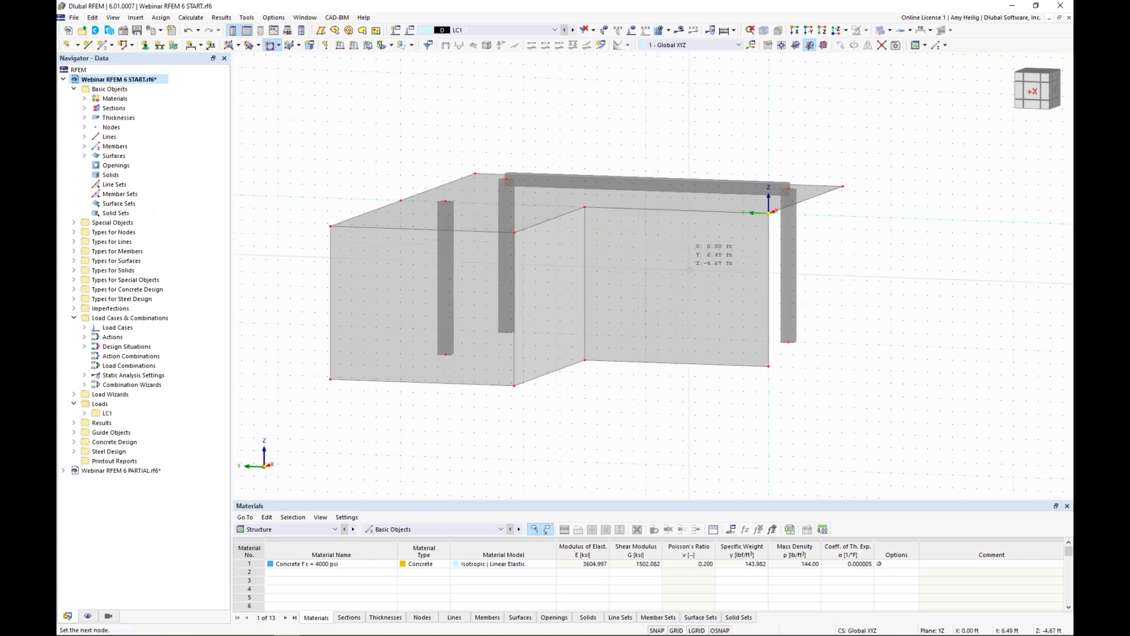
pyautogui.click(708, 288)
# Step: Switch the work plane to XZ and place its origin at the long front wall's upper outer corner node
pyautogui.keyDown('ctrl'); pyautogui.moveTo(704, 314); pyautogui.dragTo(560, 330, button='middle'); pyautogui.keyUp('ctrl')
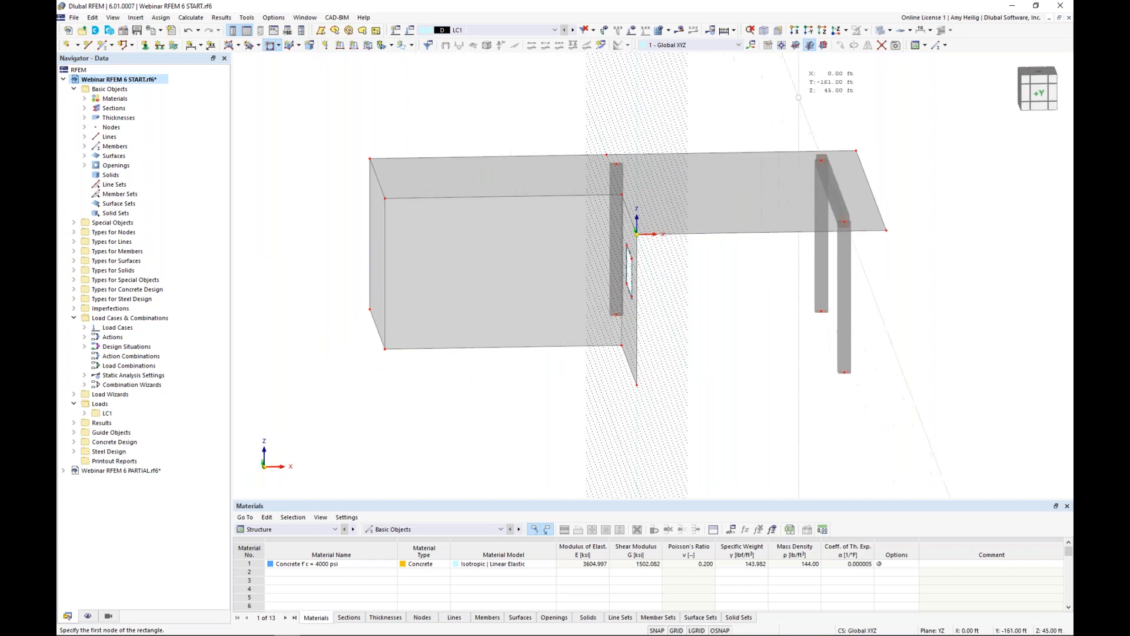
pyautogui.click(824, 45)
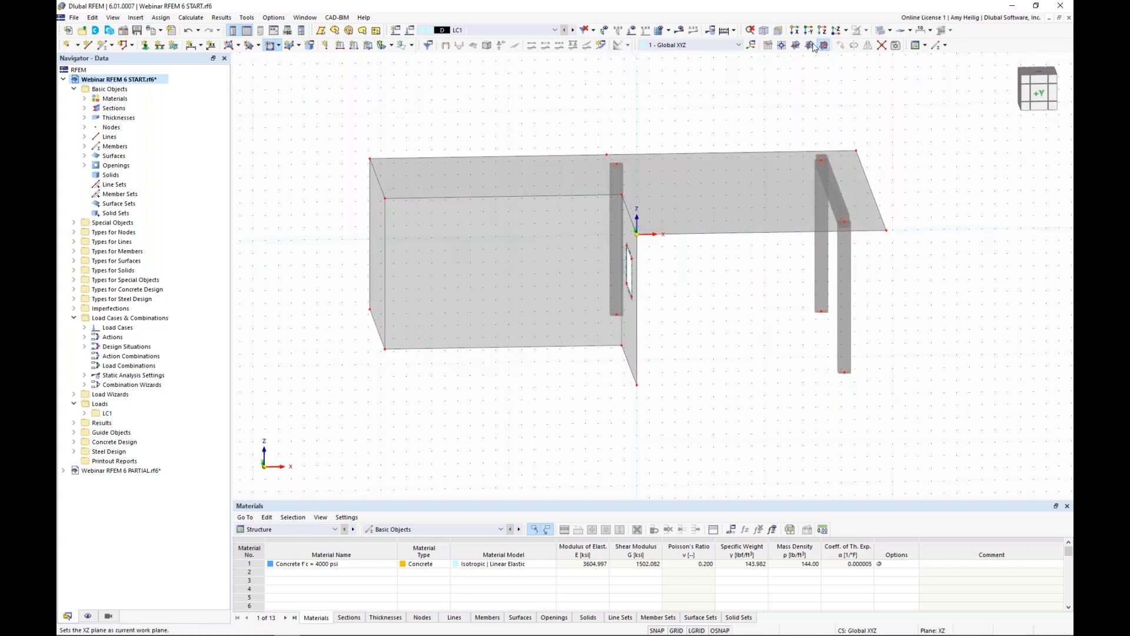
pyautogui.click(782, 46)
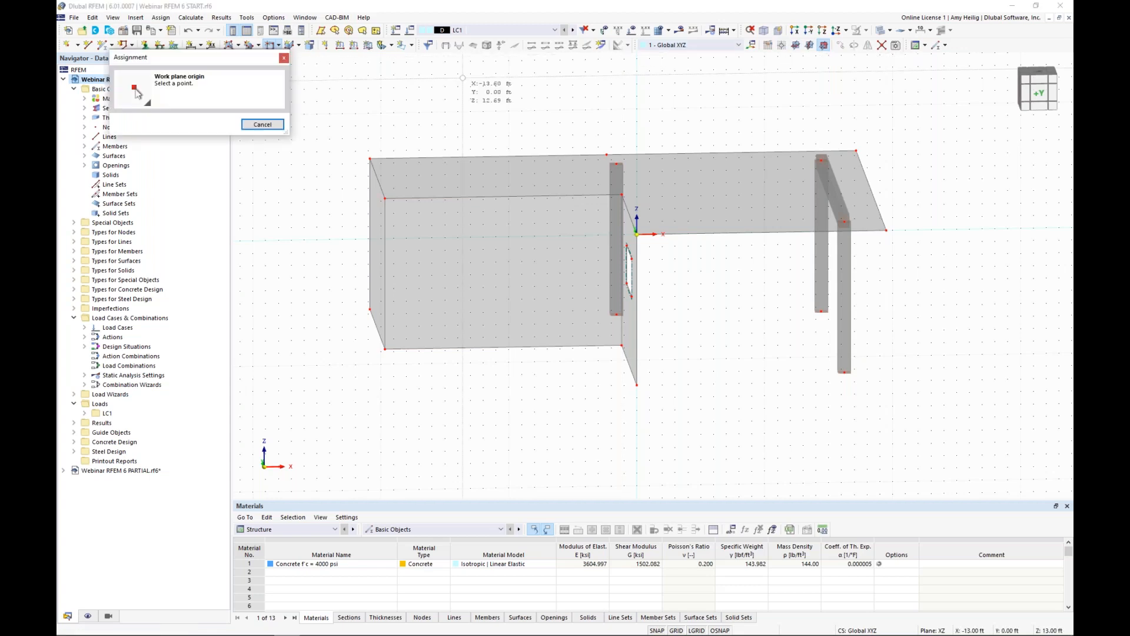
pyautogui.click(385, 198)
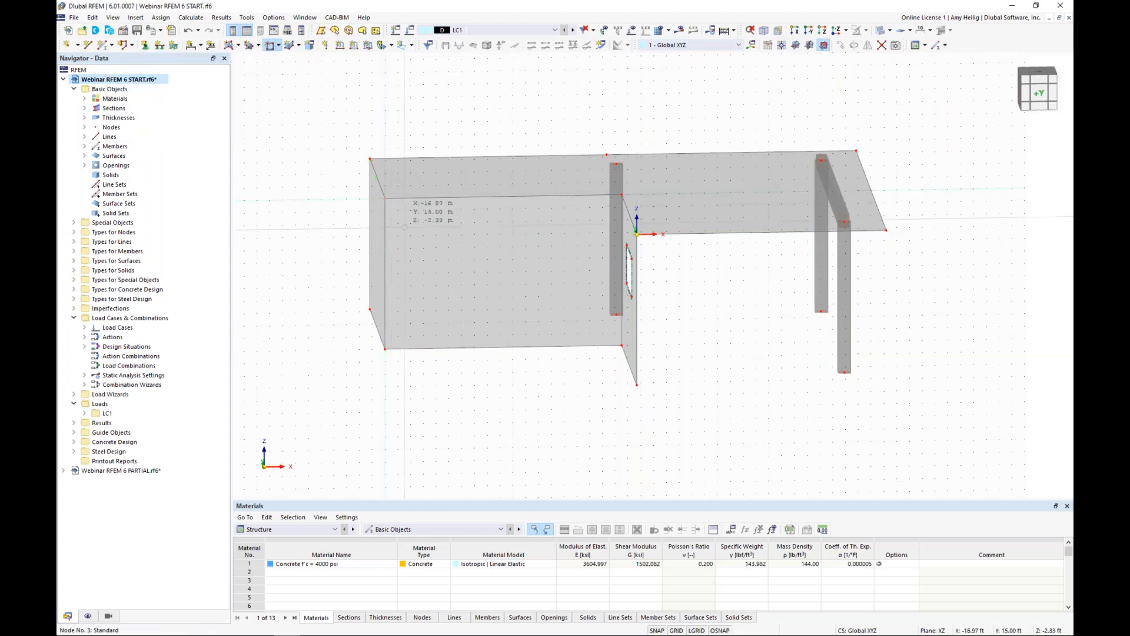
# Step: Draw a rectangular opening about 11 ft wide and 4 ft high in the long front wall, and finish placing openings
pyautogui.keyDown('ctrl'); pyautogui.moveTo(473, 297); pyautogui.dragTo(447, 248, button='middle'); pyautogui.keyUp('ctrl')
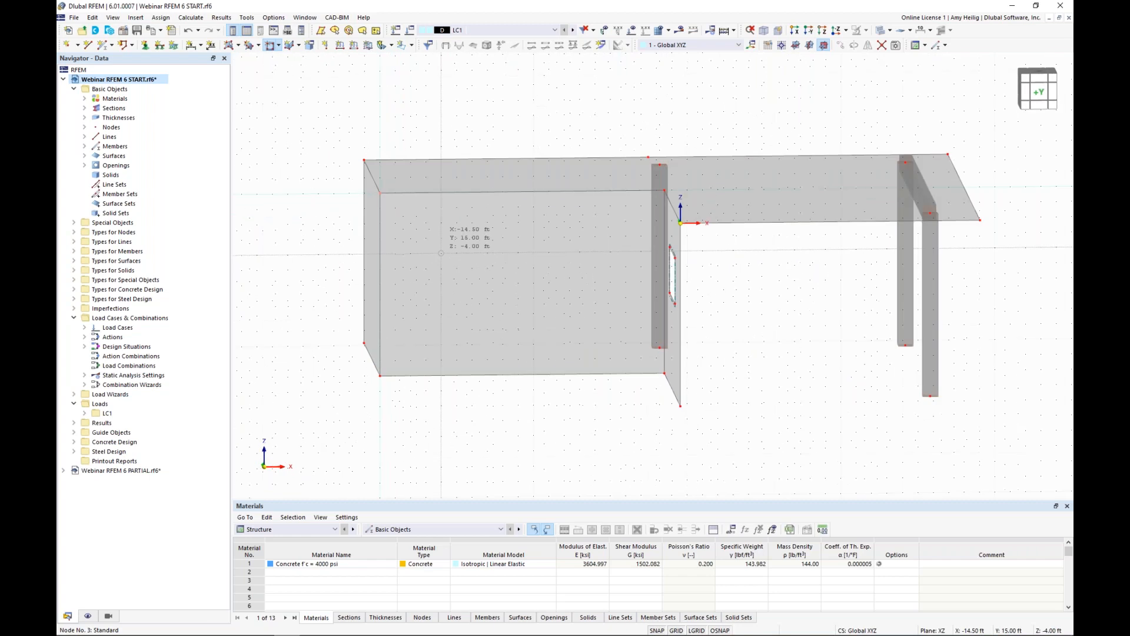
pyautogui.click(441, 238)
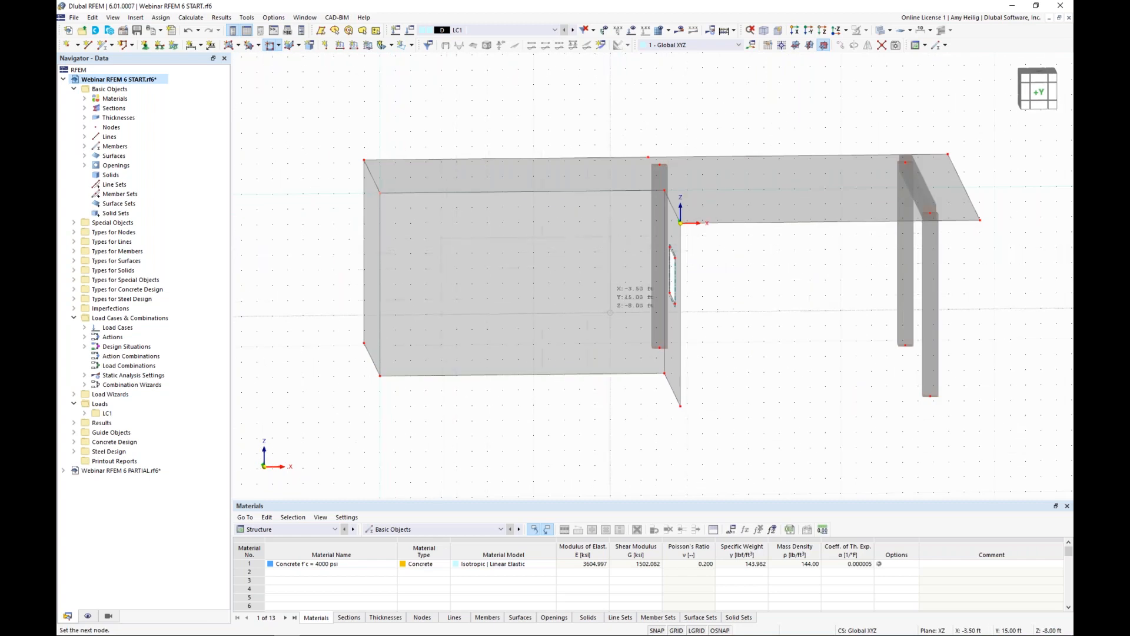
pyautogui.click(611, 299)
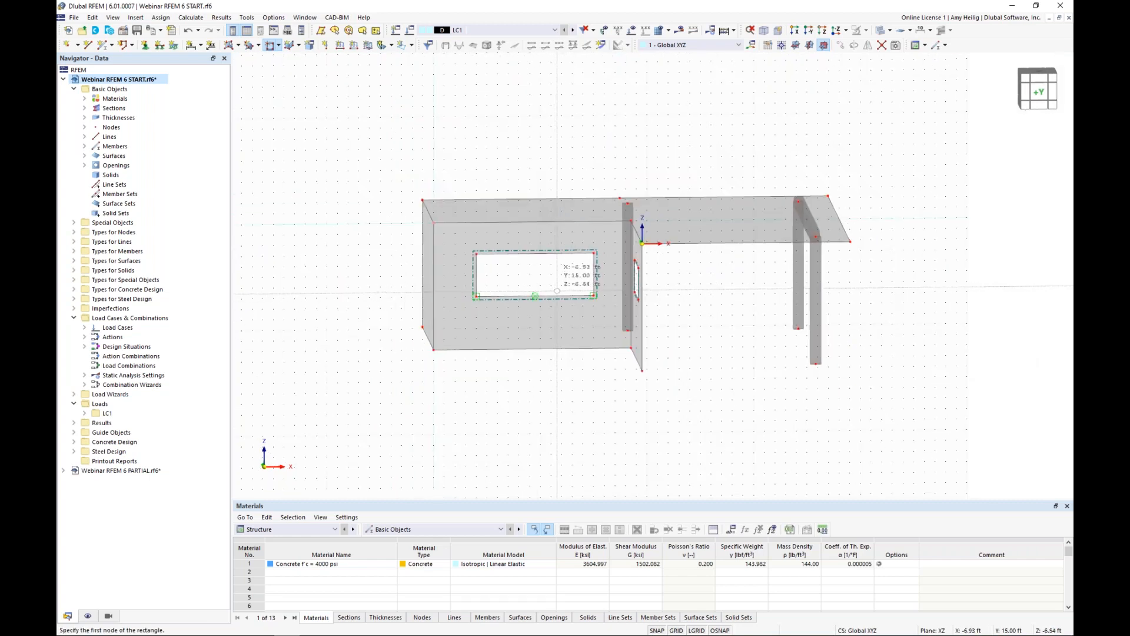
pyautogui.keyDown('ctrl'); pyautogui.moveTo(709, 298); pyautogui.dragTo(656, 317, button='middle'); pyautogui.keyUp('ctrl')
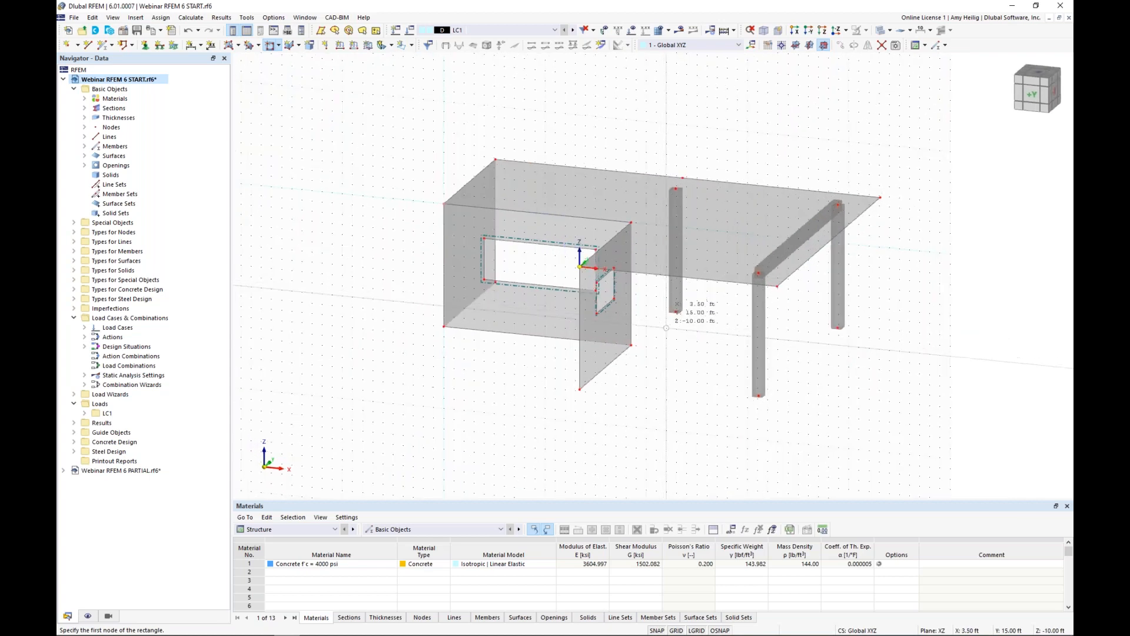
pyautogui.press('Escape')
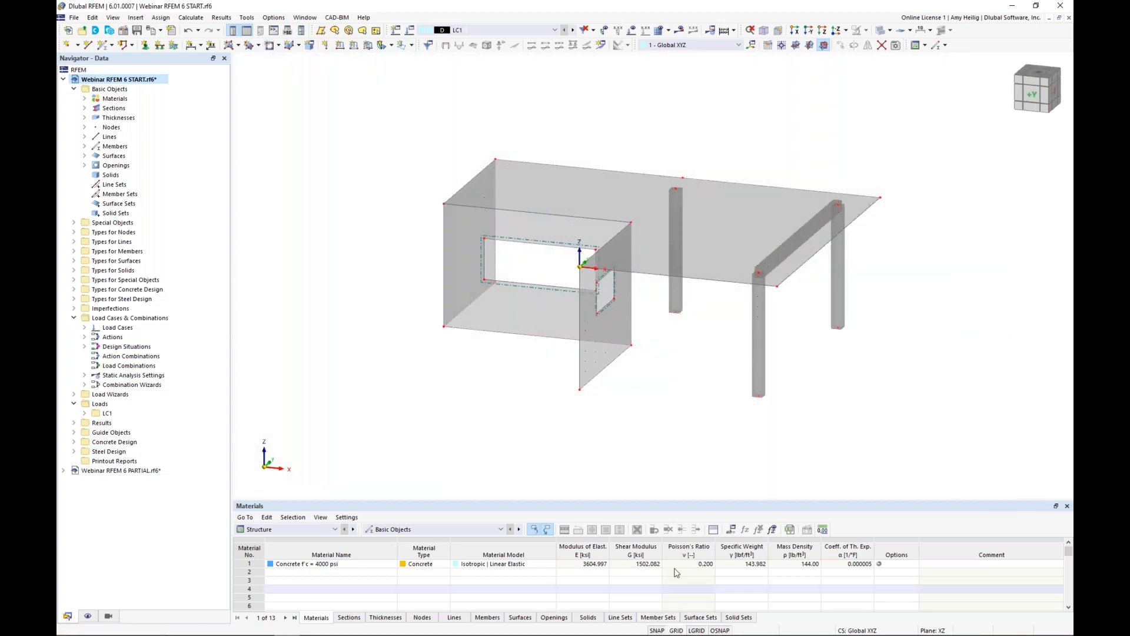
# Step: Switch to the other open model, Webinar RFEM 6 PARTIAL.rf6
pyautogui.keyDown('ctrl'); pyautogui.moveTo(865, 368); pyautogui.dragTo(650, 381, button='middle'); pyautogui.keyUp('ctrl')
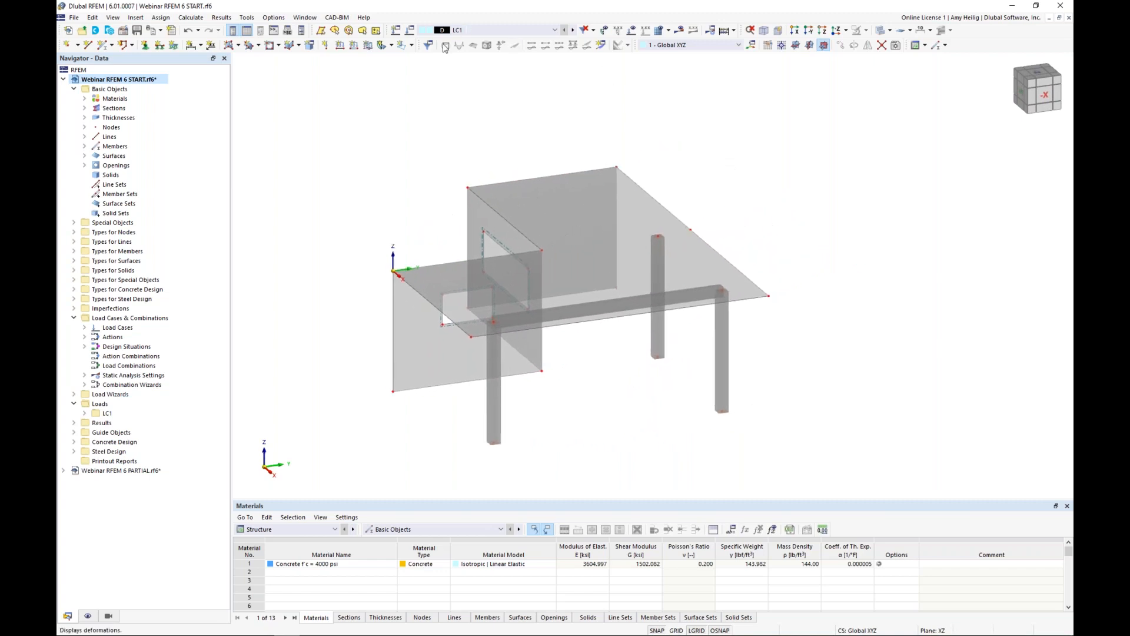
pyautogui.click(305, 17)
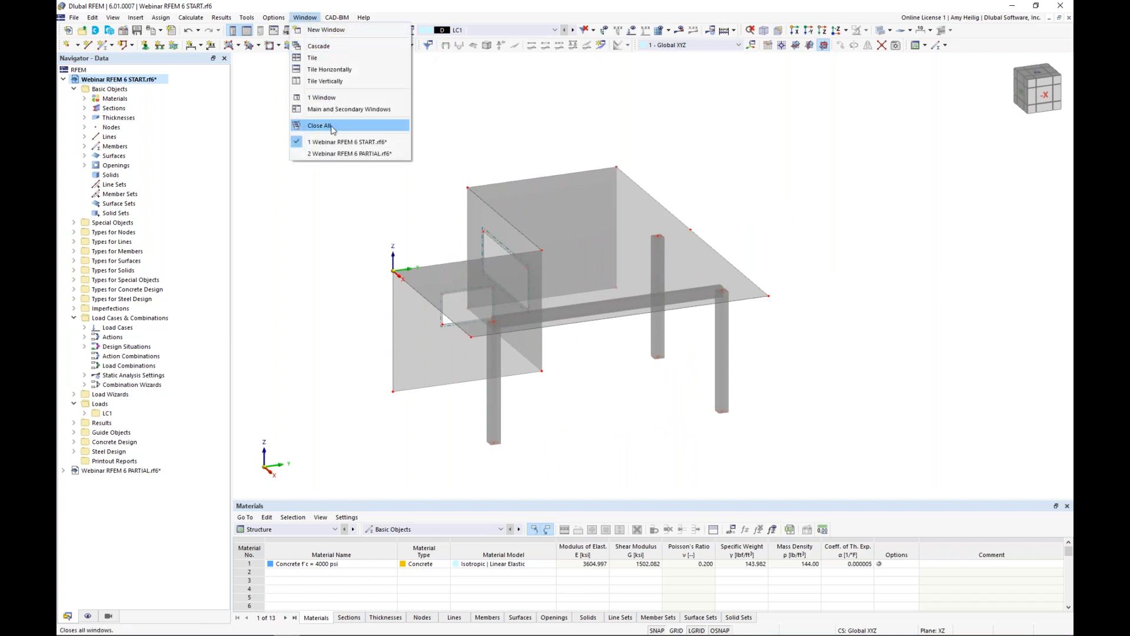
pyautogui.click(335, 154)
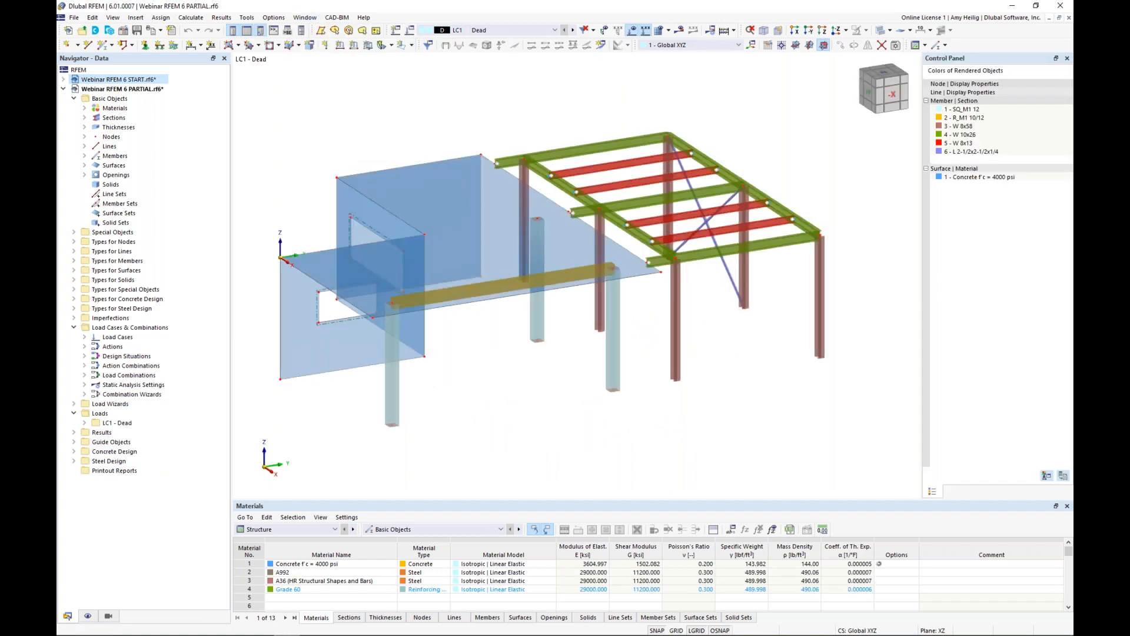
# Step: Examine the added steel frame and the display settings that color rendered members by section
pyautogui.keyDown('ctrl'); pyautogui.moveTo(736, 323); pyautogui.dragTo(702, 327, button='middle'); pyautogui.keyUp('ctrl')
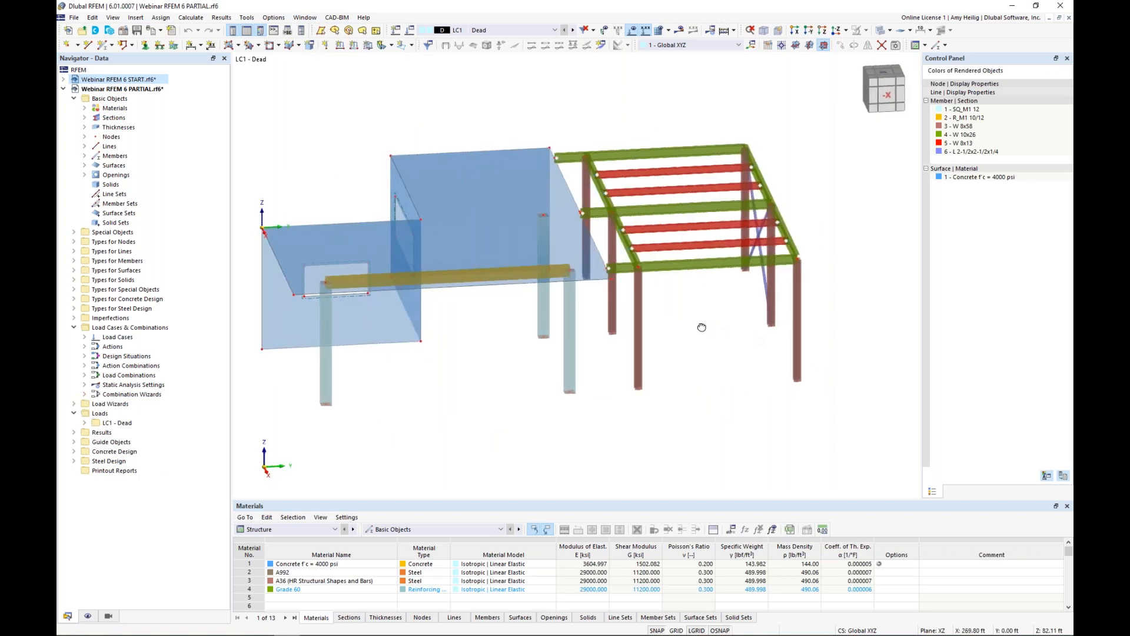
pyautogui.keyDown('ctrl'); pyautogui.moveTo(739, 319); pyautogui.dragTo(757, 323, button='middle'); pyautogui.keyUp('ctrl')
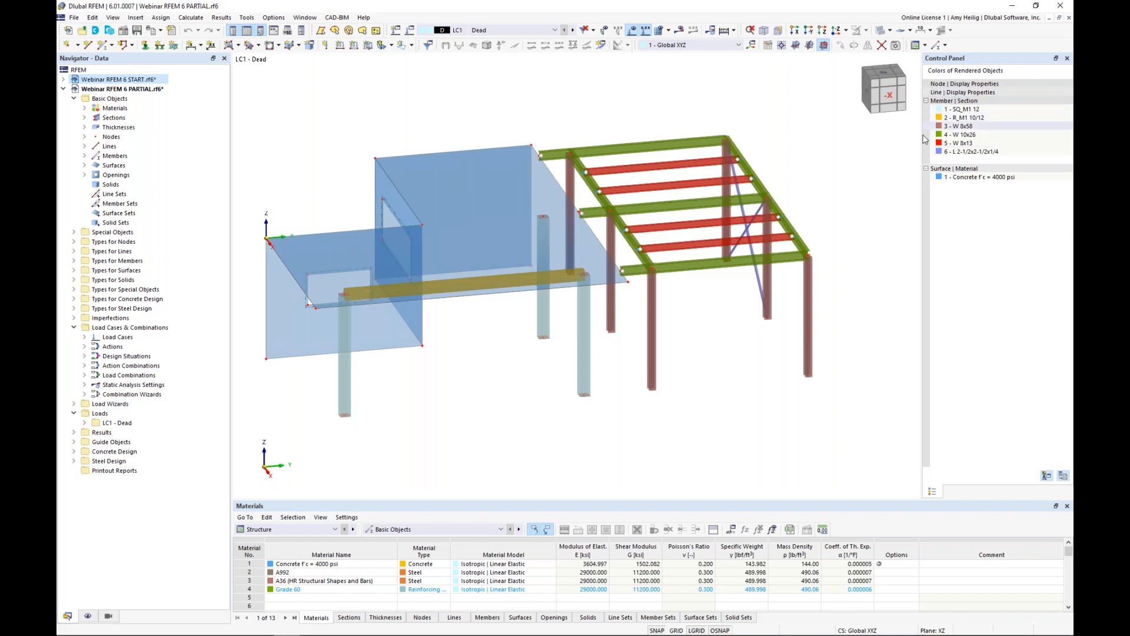
pyautogui.click(89, 616)
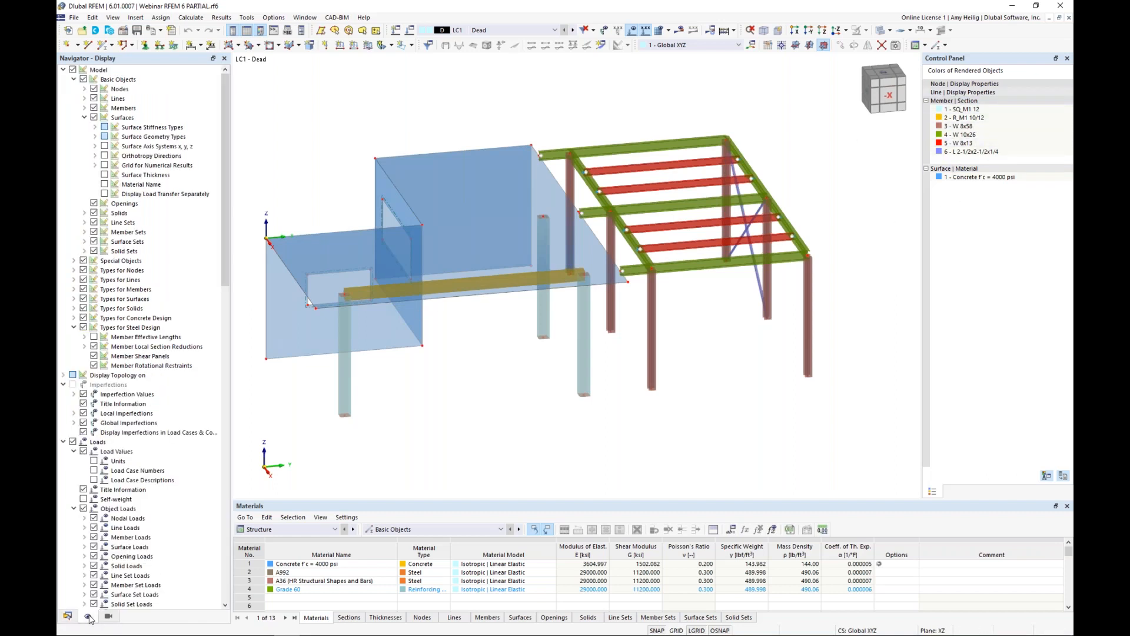
pyautogui.scroll(-20, 117, 451)
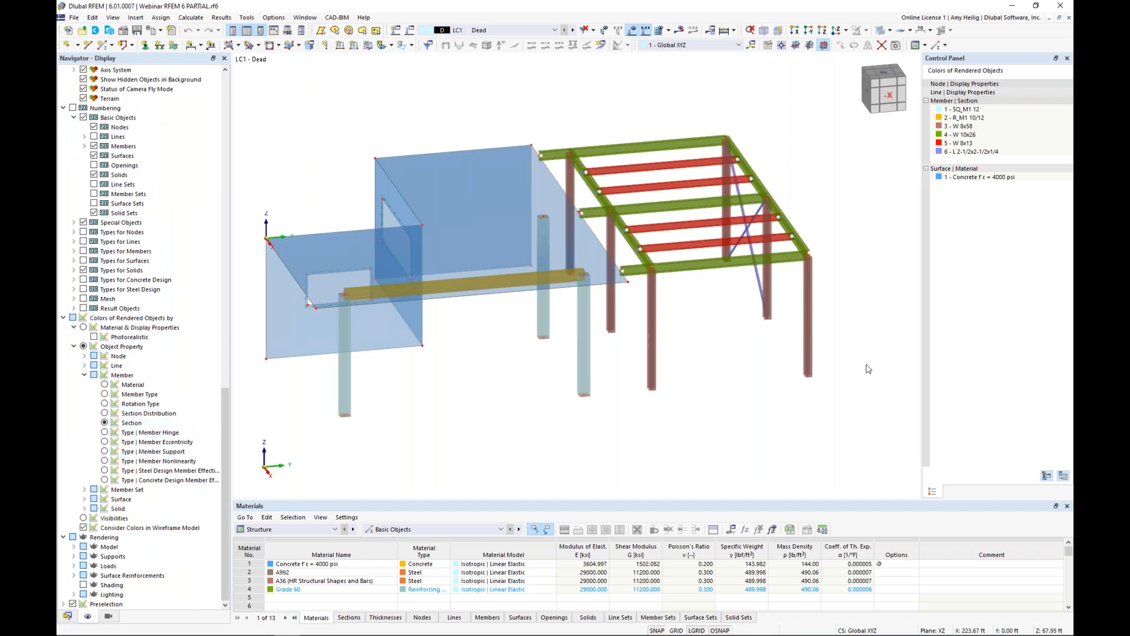
# Step: Open the properties of a steel frame diagonal brace, review the available member types, and cancel the dialog
pyautogui.keyDown('ctrl'); pyautogui.moveTo(861, 348); pyautogui.dragTo(784, 384, button='middle'); pyautogui.keyUp('ctrl')
pyautogui.scroll(3, 783, 384)
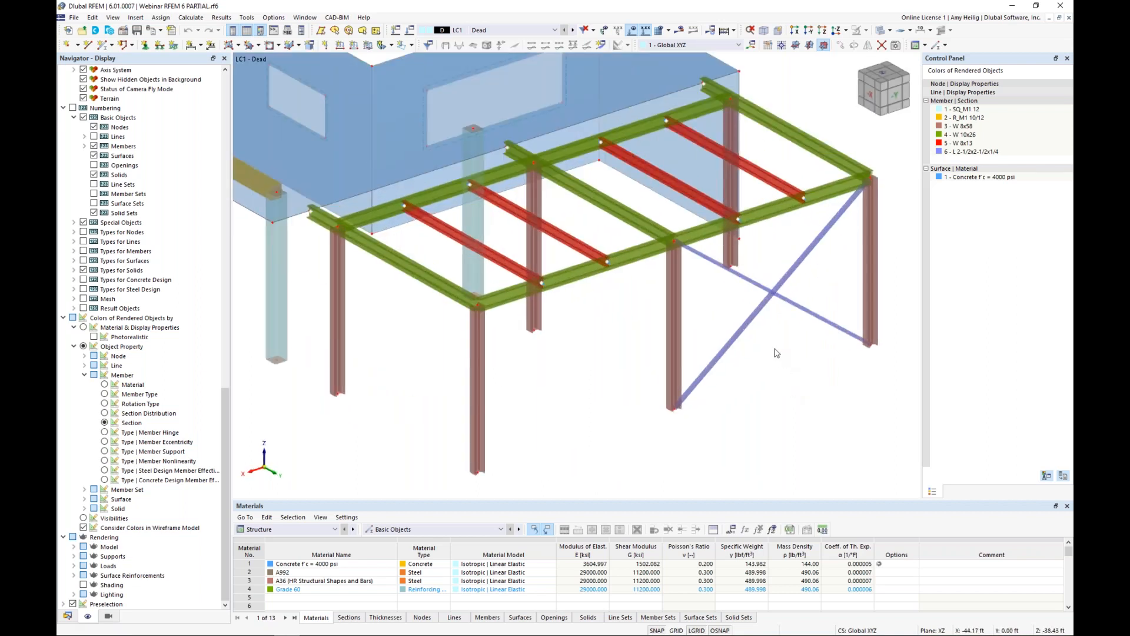
pyautogui.doubleClick(751, 327)
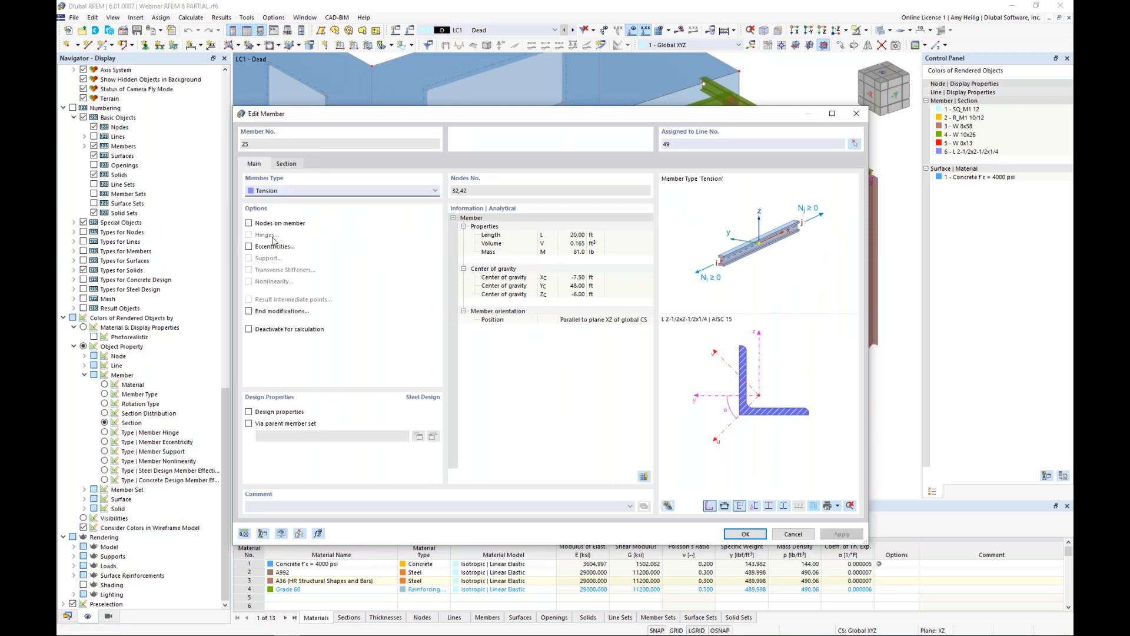
pyautogui.click(292, 192)
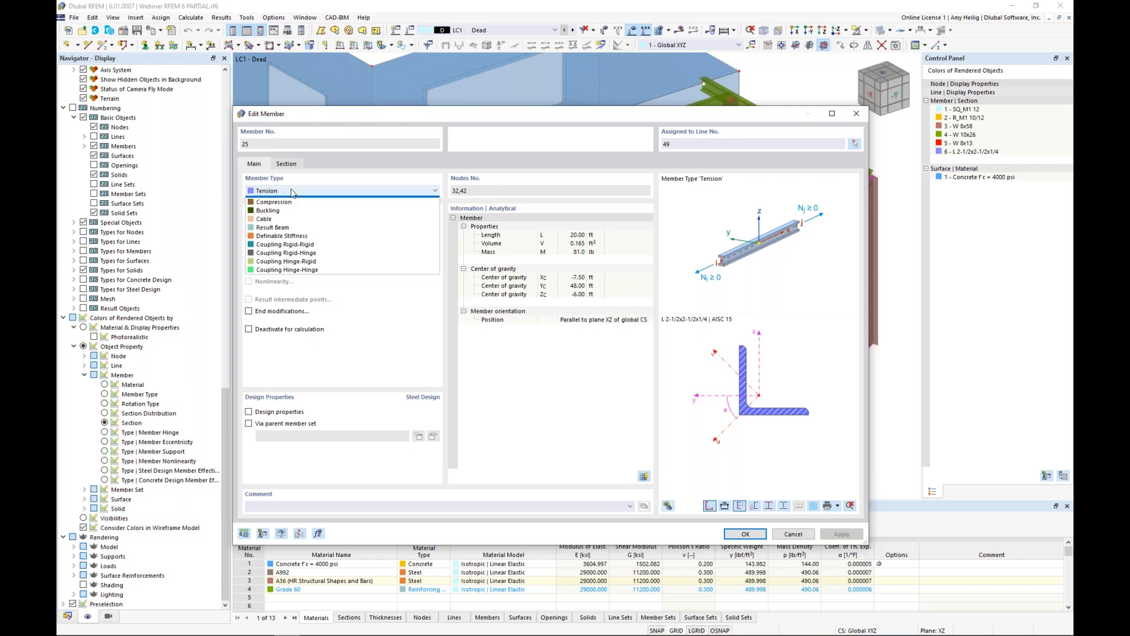
pyautogui.click(369, 180)
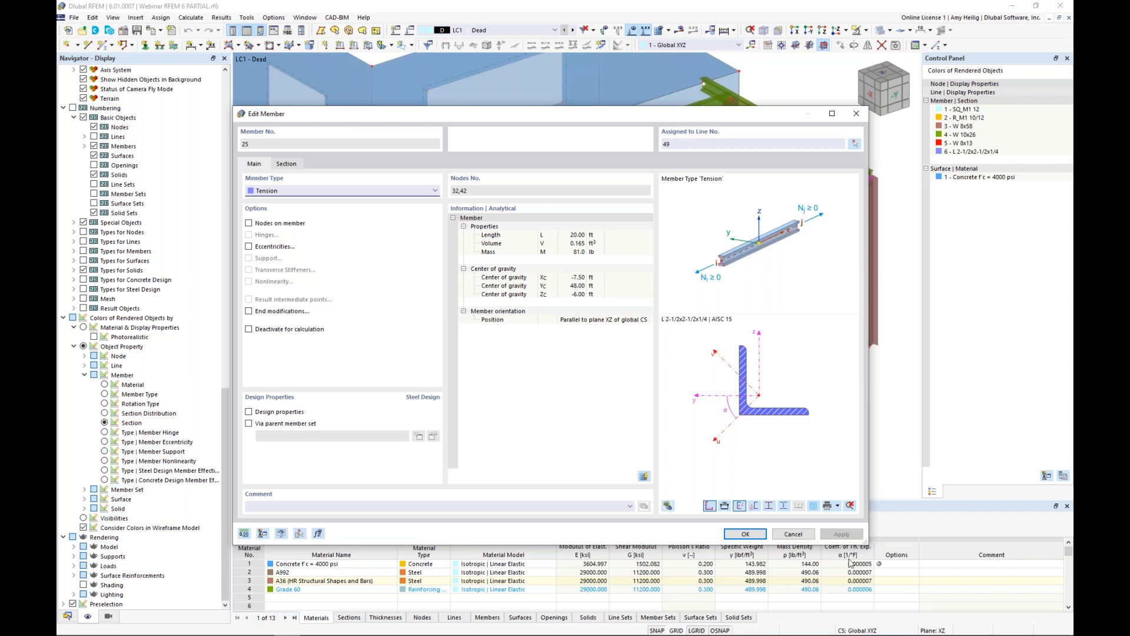
pyautogui.click(792, 534)
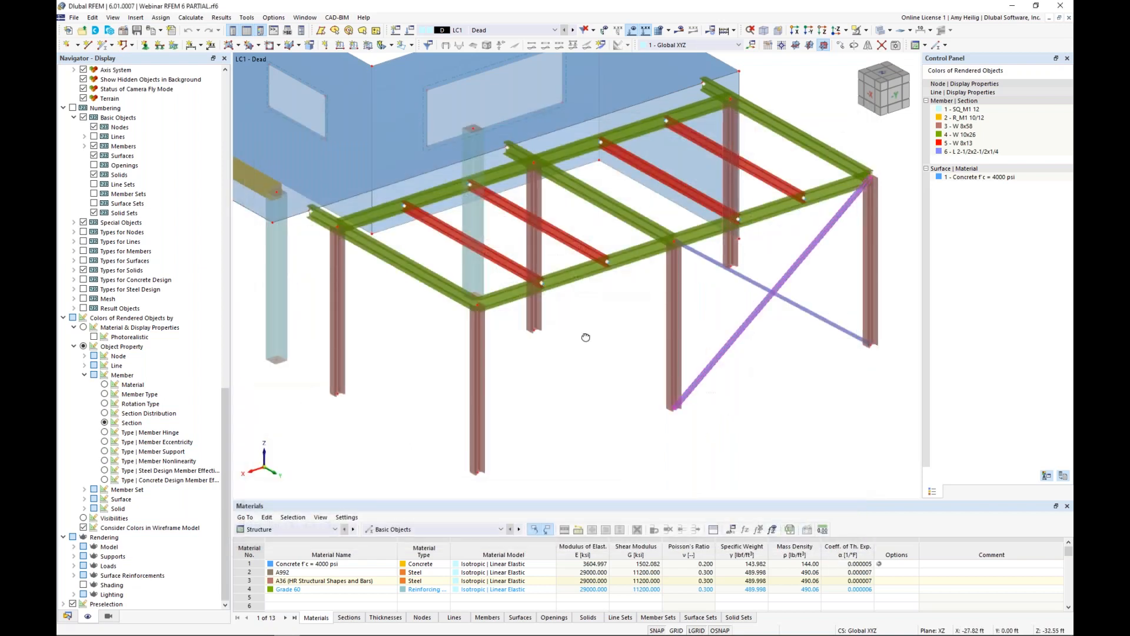
# Step: Examine the steel roof framing and the nodes where the W 8x13 secondary beams meet the W 10x26 girders
pyautogui.scroll(3, 694, 362)
pyautogui.keyDown('ctrl'); pyautogui.moveTo(693, 362); pyautogui.dragTo(622, 406, button='middle'); pyautogui.keyUp('ctrl')
pyautogui.scroll(-1, 732, 341)
pyautogui.scroll(2, 648, 316)
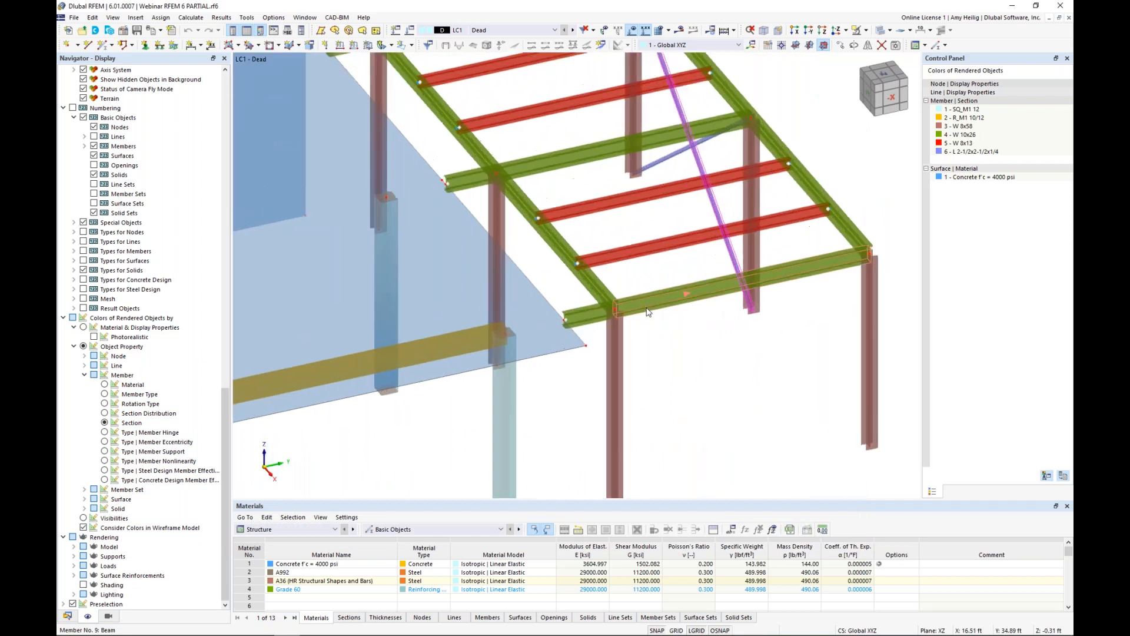
pyautogui.moveTo(819, 249); pyautogui.dragTo(831, 284, button='middle')
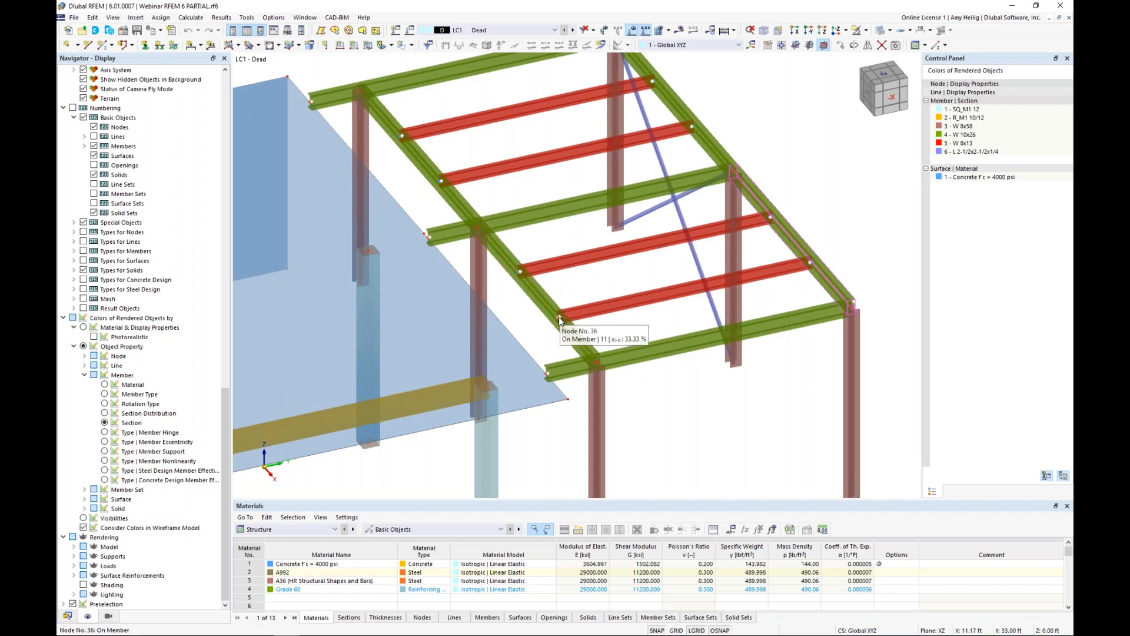
pyautogui.scroll(-4, 681, 370)
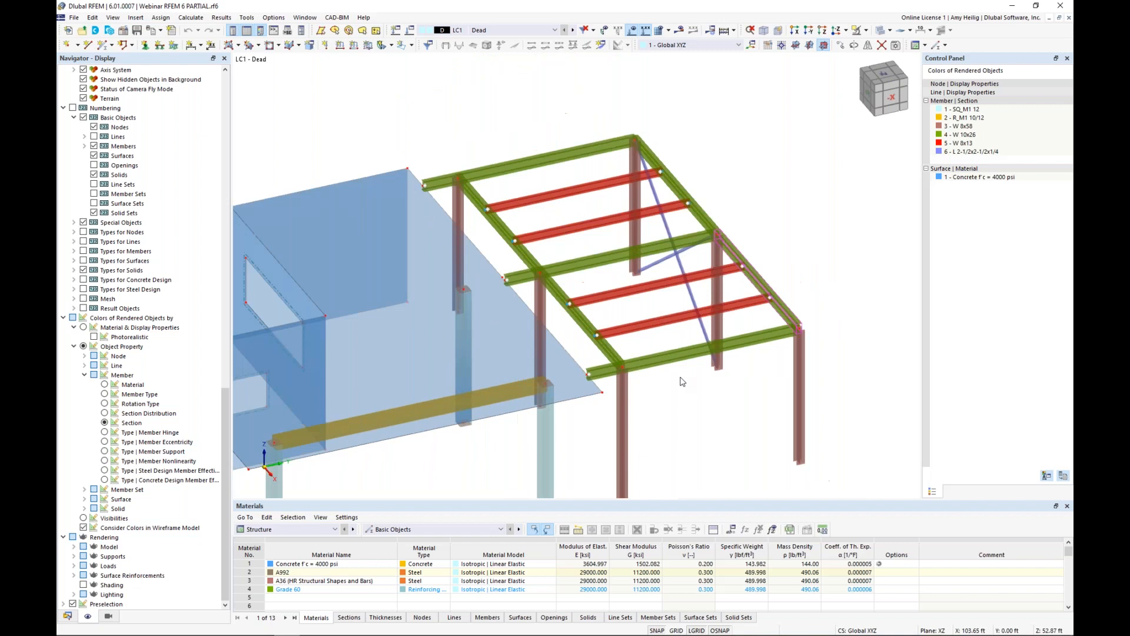
pyautogui.moveTo(681, 370); pyautogui.dragTo(741, 299, button='middle')
pyautogui.keyDown('ctrl'); pyautogui.moveTo(746, 371); pyautogui.dragTo(736, 332, button='middle'); pyautogui.keyUp('ctrl')
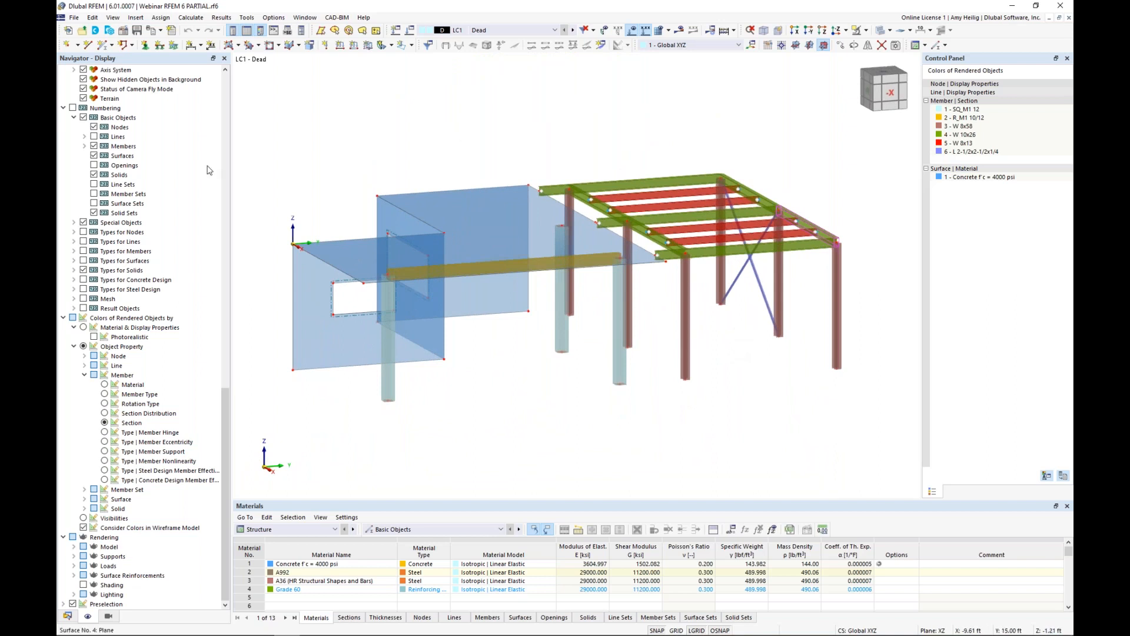
# Step: Create a nodal support type with X, Y and Z translations and rotation about Z fixed, without nonlinearities
pyautogui.click(144, 48)
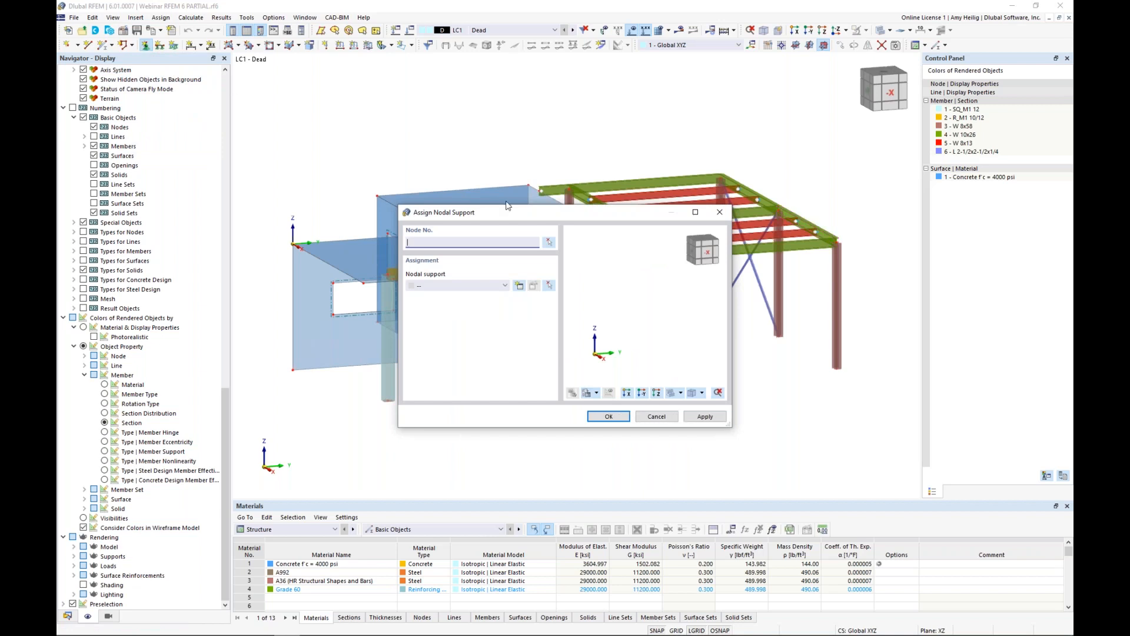
pyautogui.click(519, 286)
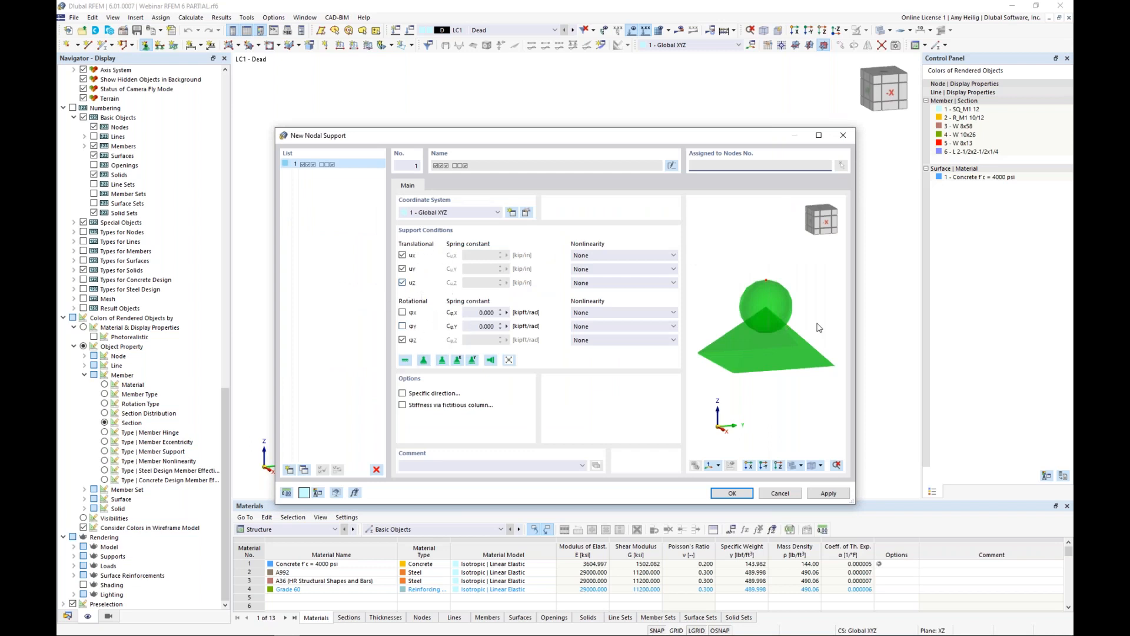
pyautogui.click(612, 283)
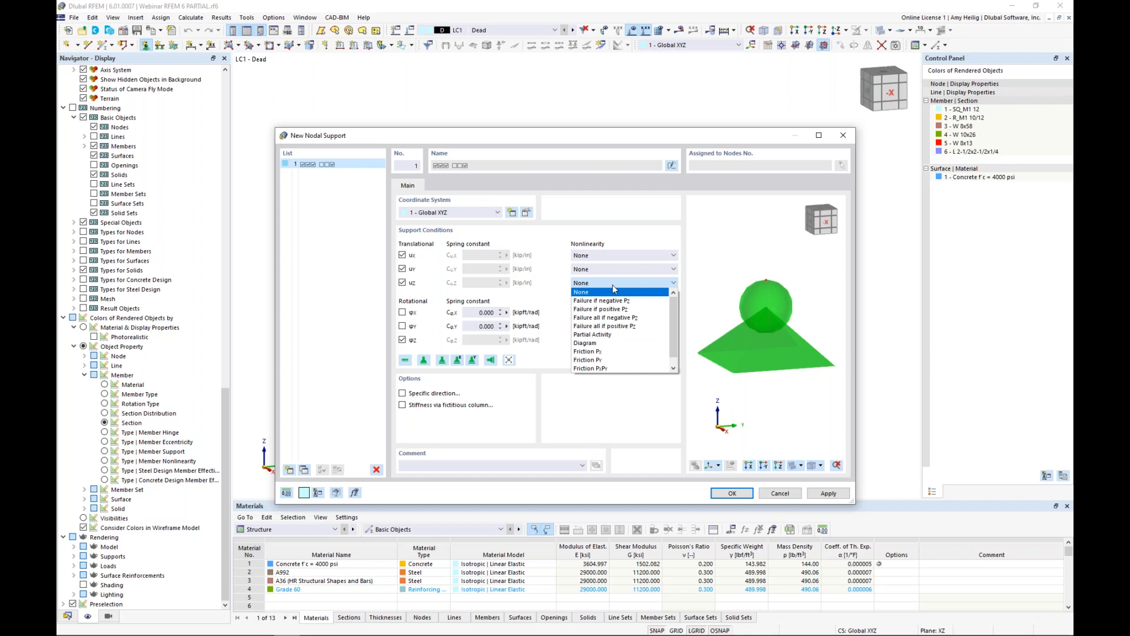
pyautogui.click(560, 293)
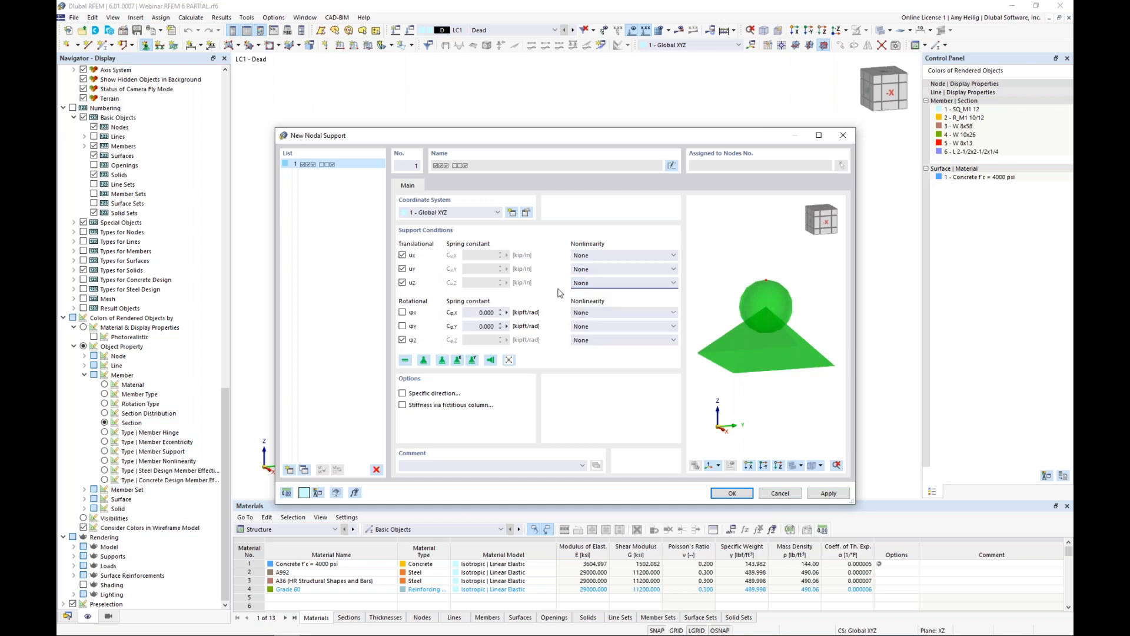
pyautogui.click(732, 493)
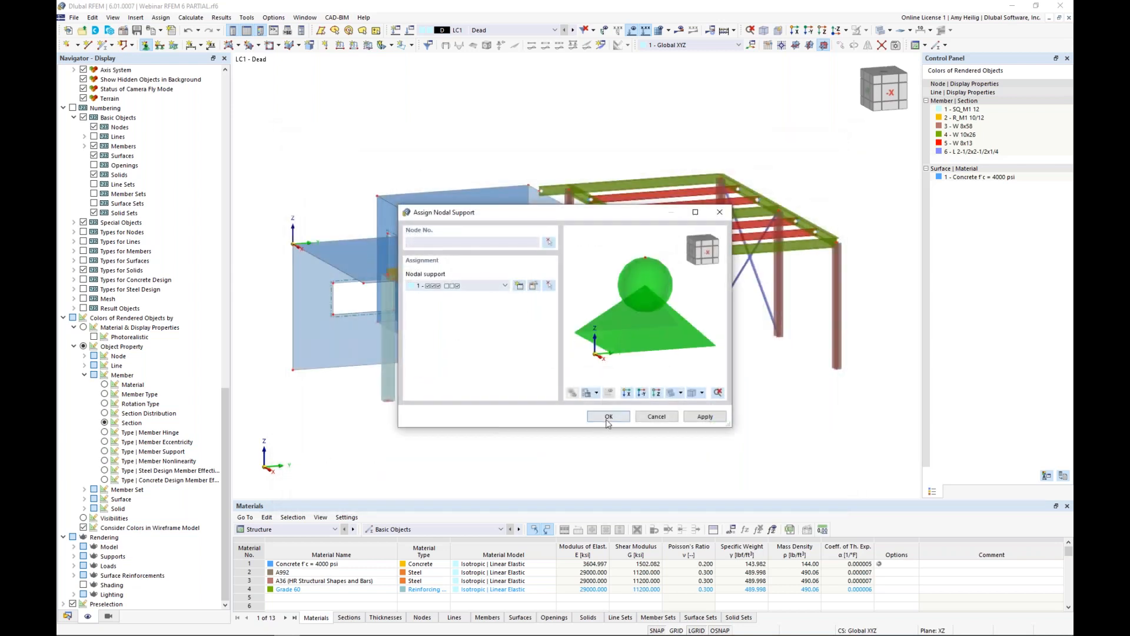
# Step: Assign the new nodal support to the base nodes of all steel and concrete columns
pyautogui.click(607, 416)
pyautogui.keyDown('ctrl'); pyautogui.moveTo(639, 412); pyautogui.dragTo(656, 387, button='middle'); pyautogui.keyUp('ctrl')
pyautogui.moveTo(531, 325); pyautogui.dragTo(890, 415)
pyautogui.click(420, 366)
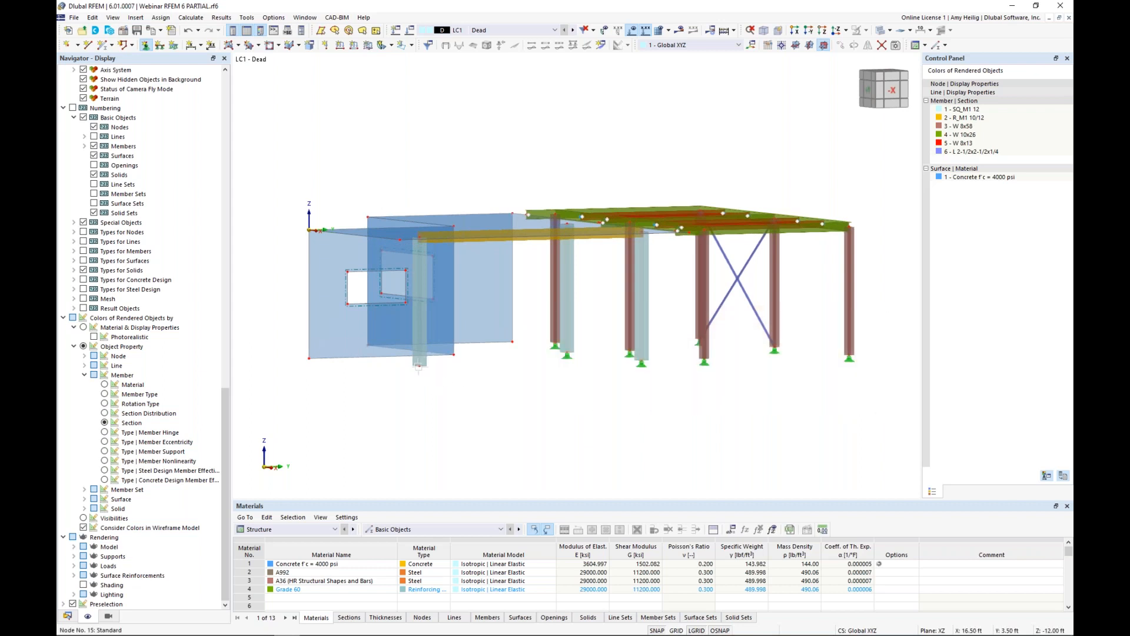
pyautogui.keyDown('ctrl'); pyautogui.moveTo(520, 382); pyautogui.dragTo(502, 409, button='middle'); pyautogui.keyUp('ctrl')
pyautogui.press('Escape')
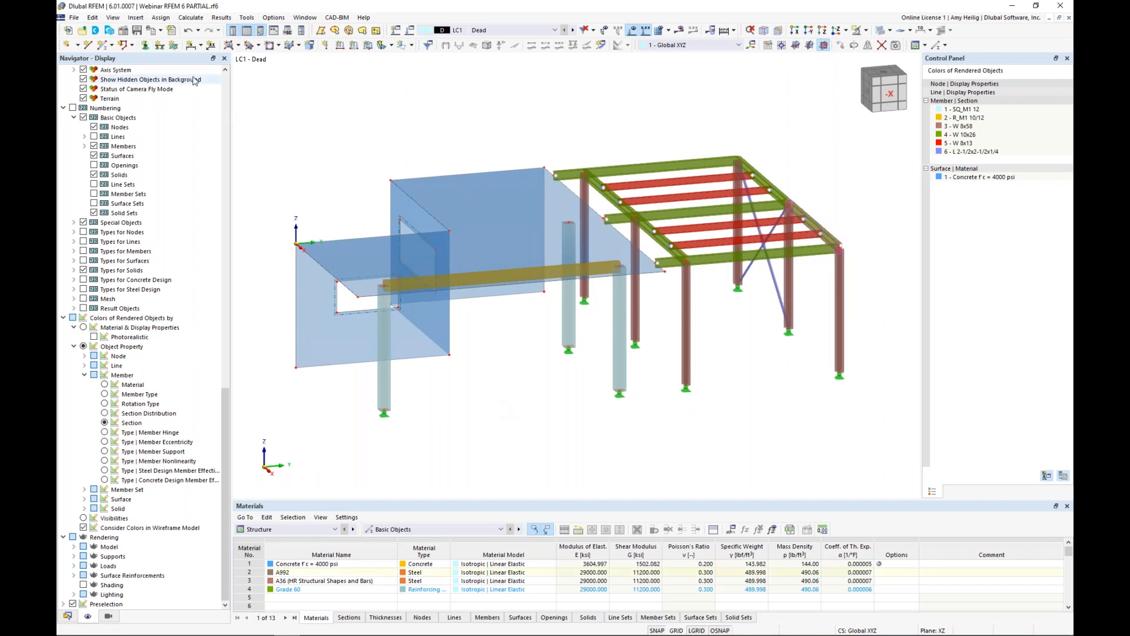
# Step: Create a line support type with X, Y and Z translations fixed and all rotations free
pyautogui.click(159, 48)
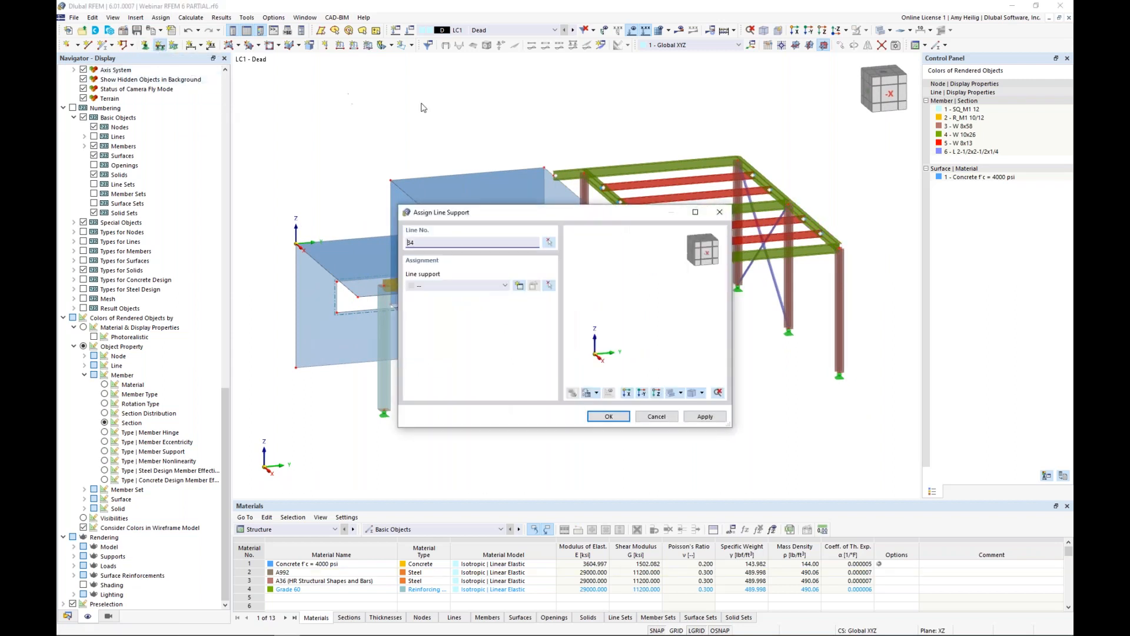
pyautogui.click(519, 286)
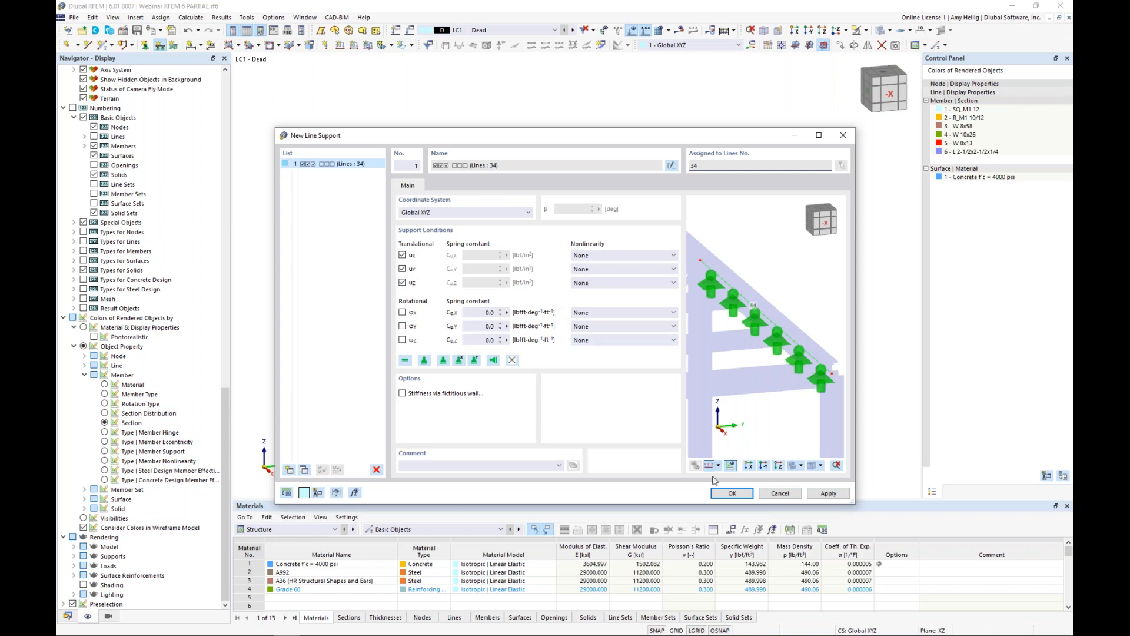
pyautogui.click(730, 493)
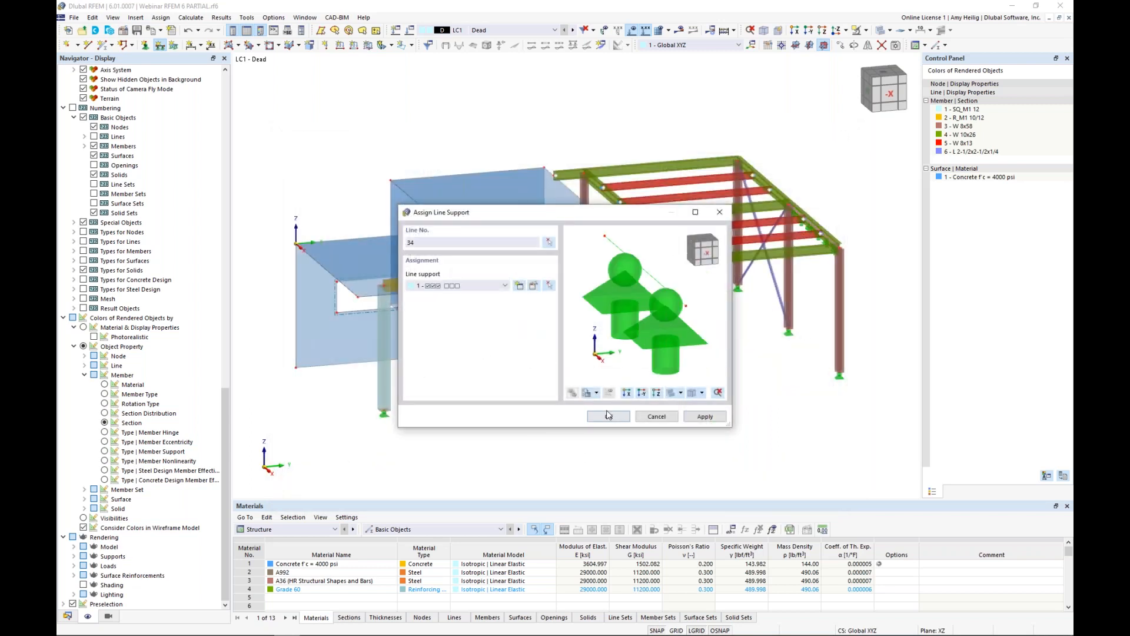
# Step: Assign the line support to the bottom edges of the three concrete walls, lines 7, 11 and 12, and clear the selection
pyautogui.click(548, 241)
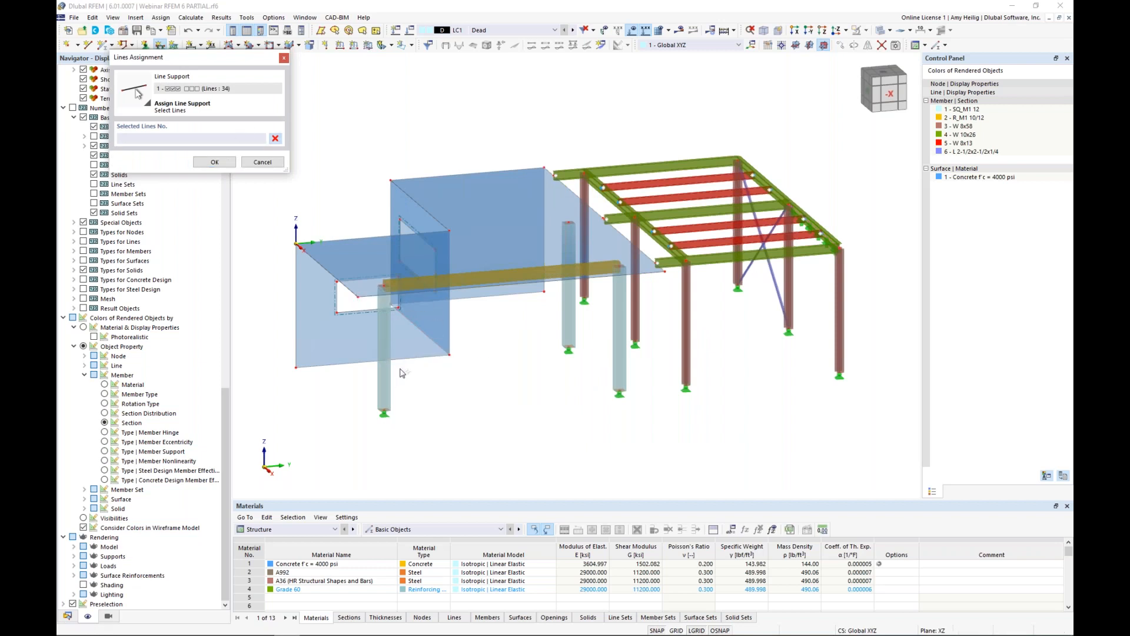
pyautogui.click(408, 357)
pyautogui.keyDown('ctrl'); pyautogui.moveTo(493, 371); pyautogui.dragTo(329, 348, button='middle'); pyautogui.keyUp('ctrl')
pyautogui.click(492, 331)
pyautogui.click(585, 318)
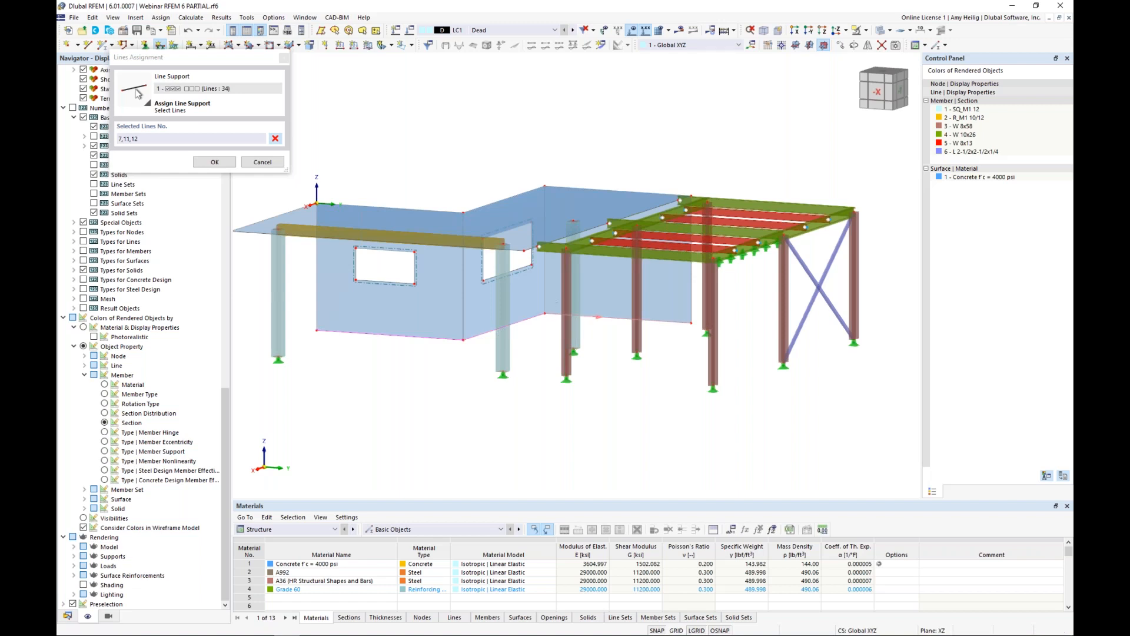
pyautogui.click(214, 163)
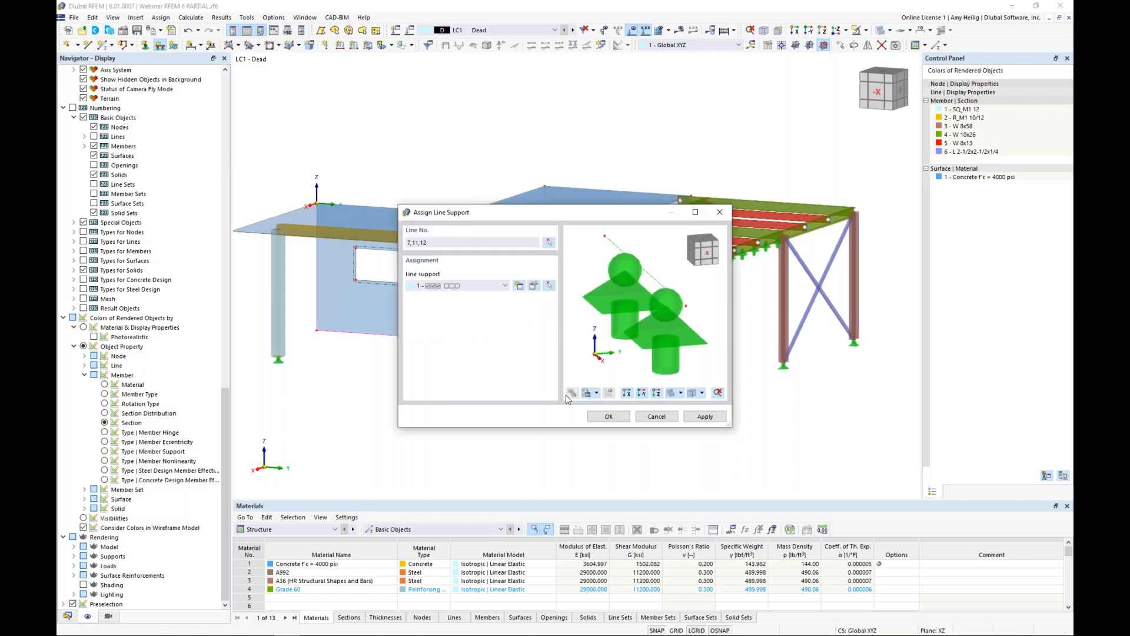
pyautogui.click(609, 416)
pyautogui.keyDown('ctrl'); pyautogui.moveTo(454, 396); pyautogui.dragTo(550, 409, button='middle'); pyautogui.keyUp('ctrl')
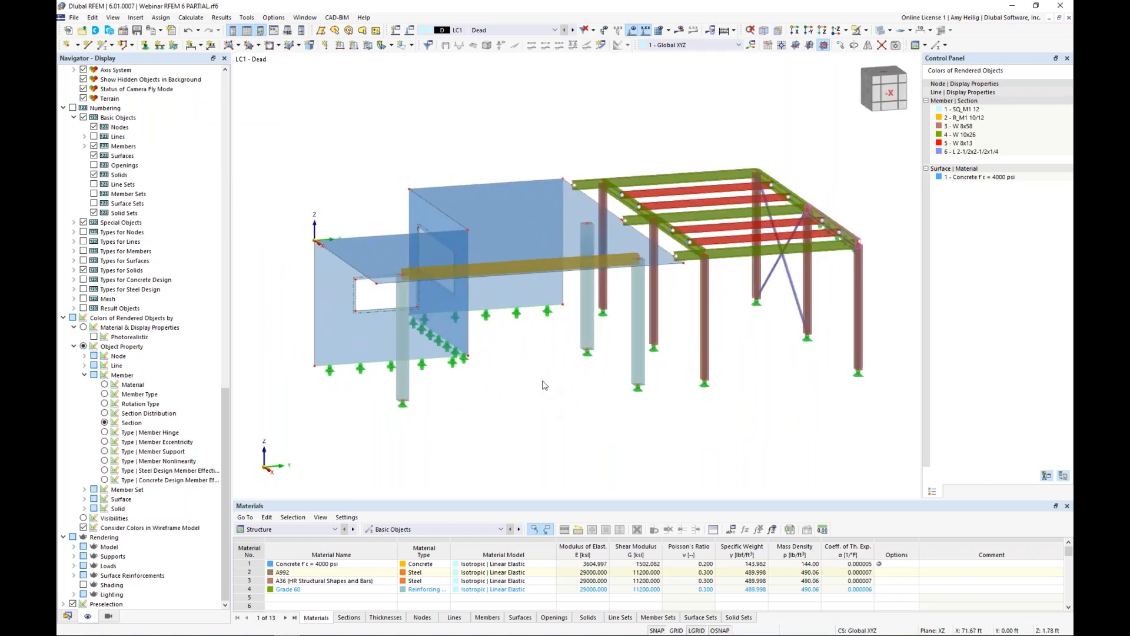
pyautogui.rightClick(542, 381)
pyautogui.click(504, 397)
pyautogui.scroll(-1, 503, 396)
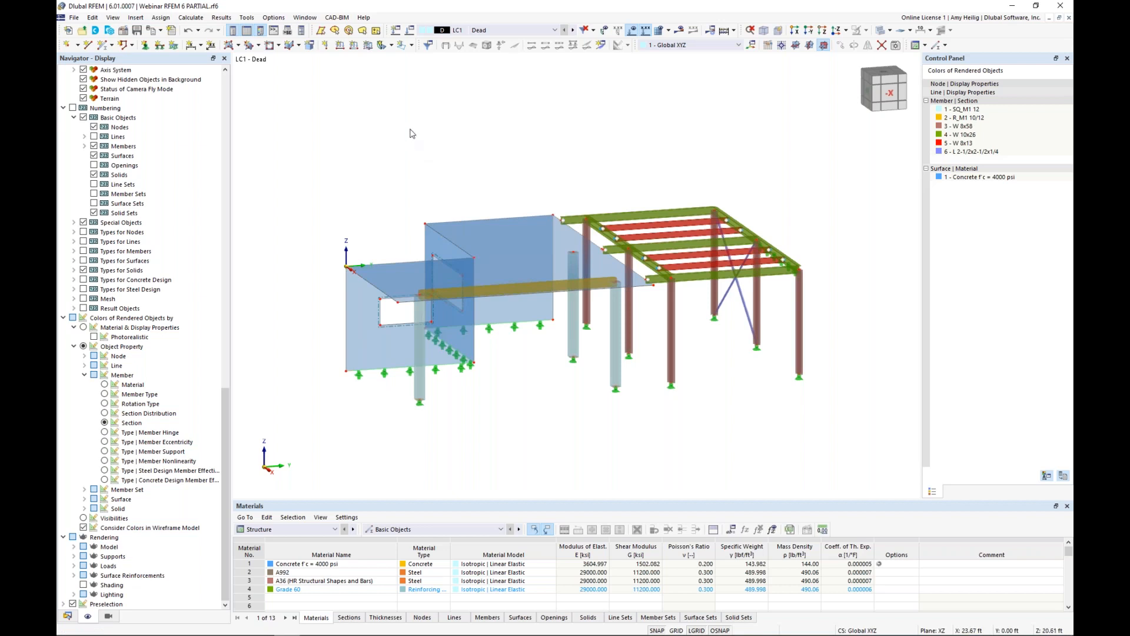
# Step: Open the load cases and combinations settings and choose ASCE 7 as the standard group for the combination wizard
pyautogui.click(476, 32)
pyautogui.click(475, 31)
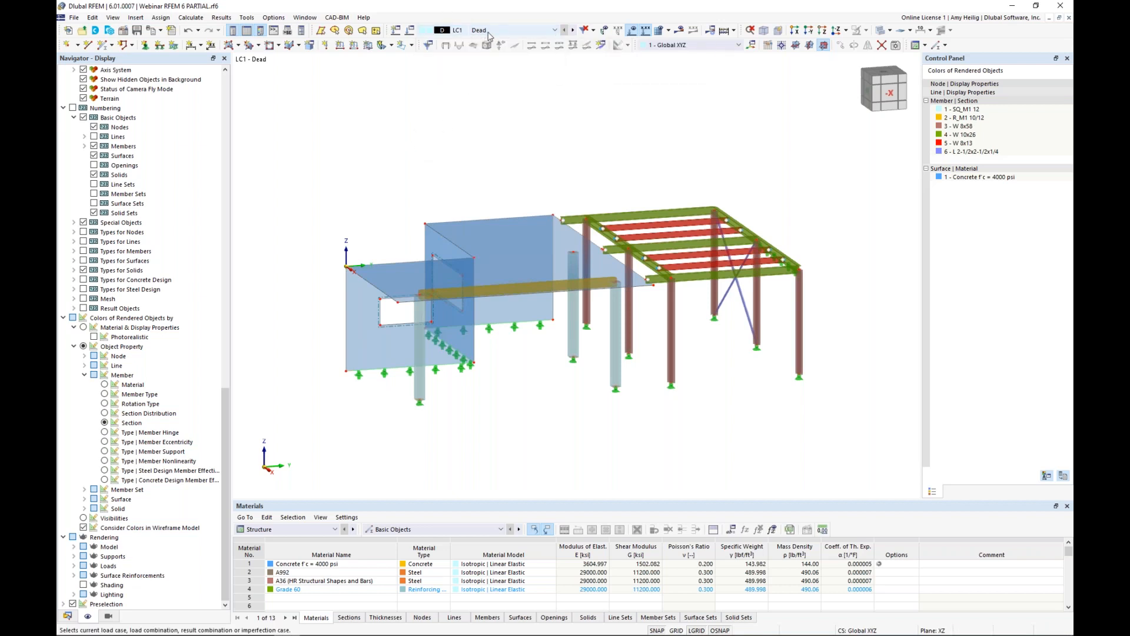
pyautogui.click(411, 33)
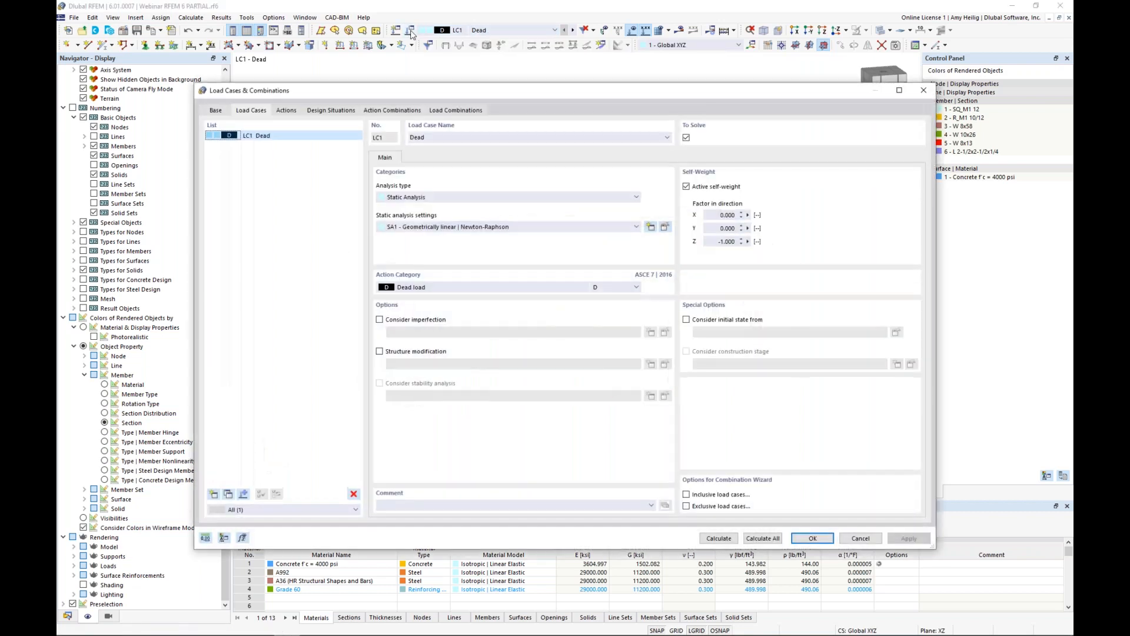
pyautogui.click(216, 110)
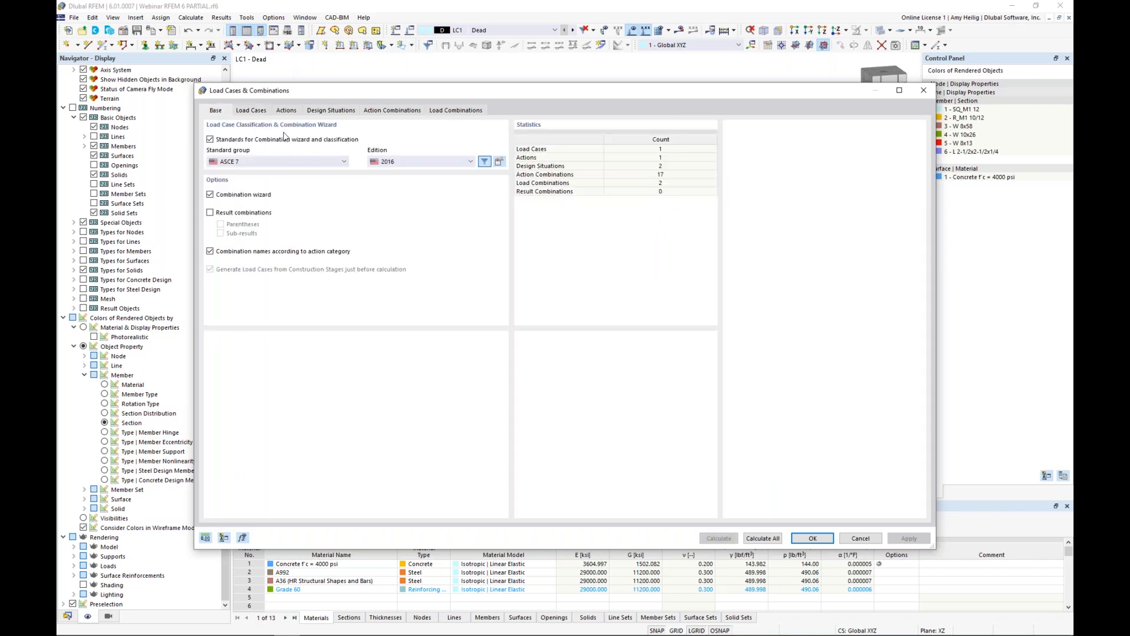
pyautogui.click(252, 162)
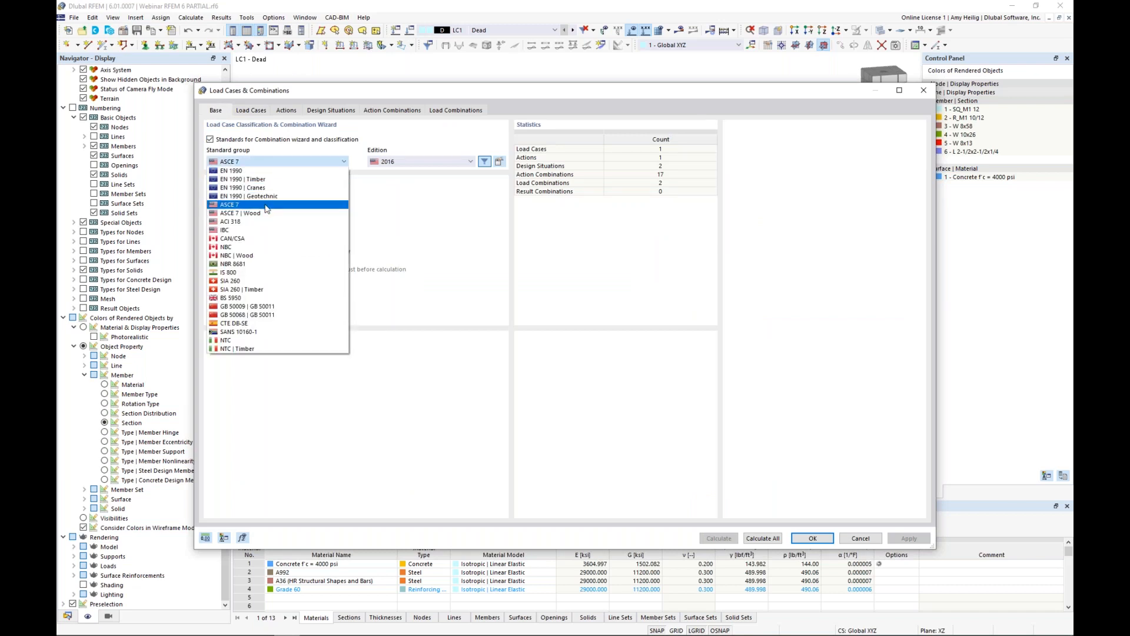
pyautogui.click(268, 205)
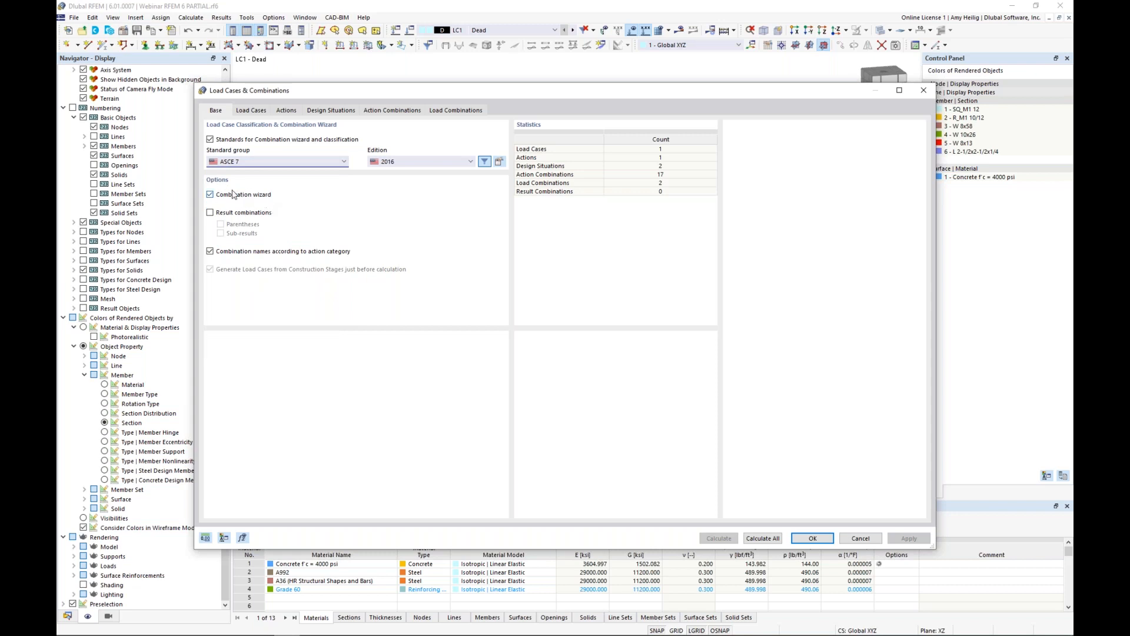
# Step: Examine the Dead load case and the action categories available for it
pyautogui.click(254, 111)
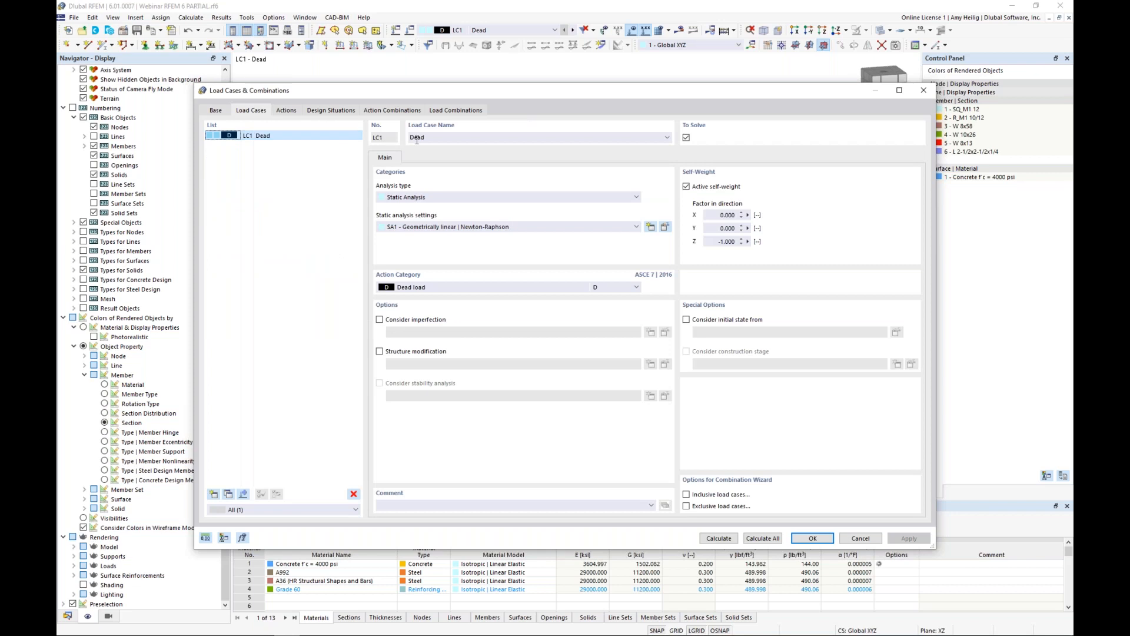
pyautogui.click(439, 287)
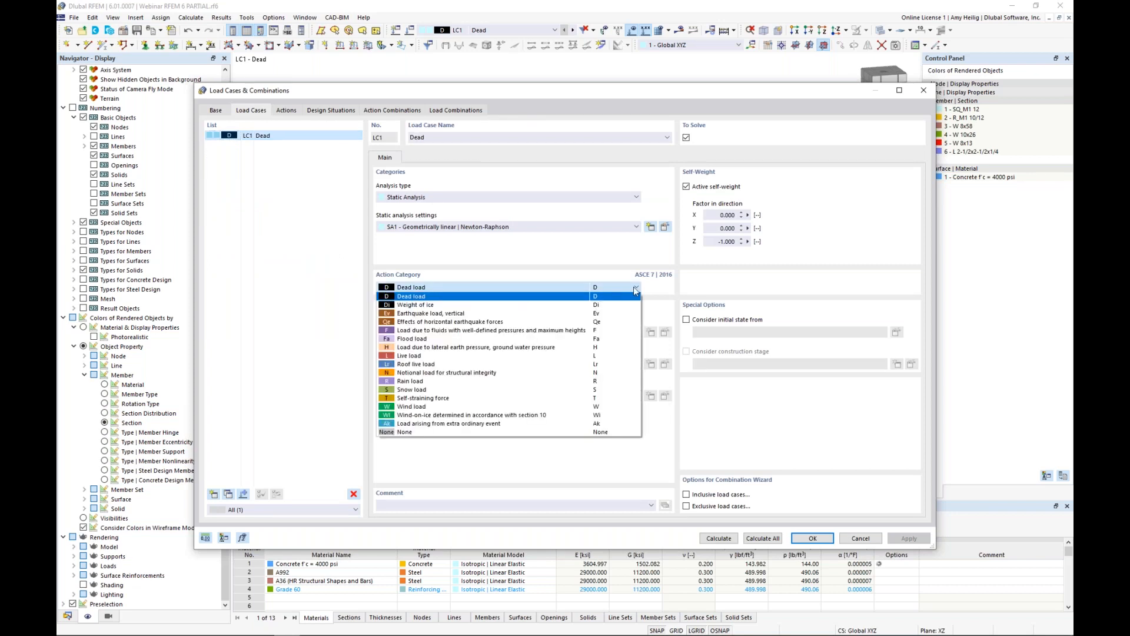
pyautogui.click(647, 251)
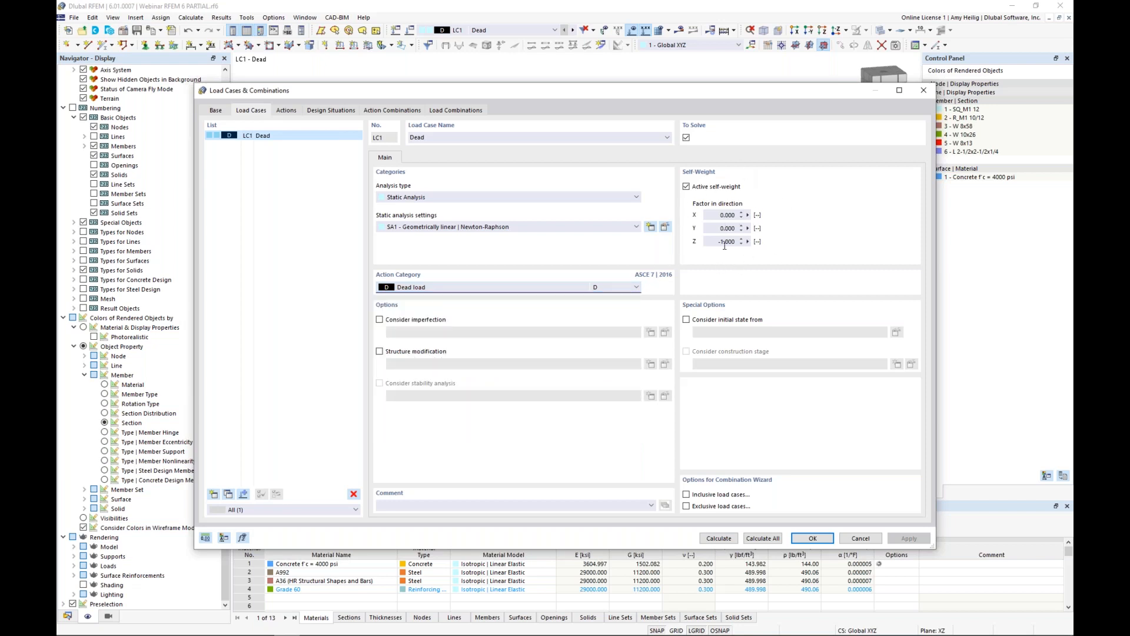
# Step: Add a second load case named Live with the Live load action category
pyautogui.click(213, 494)
pyautogui.write('Live')
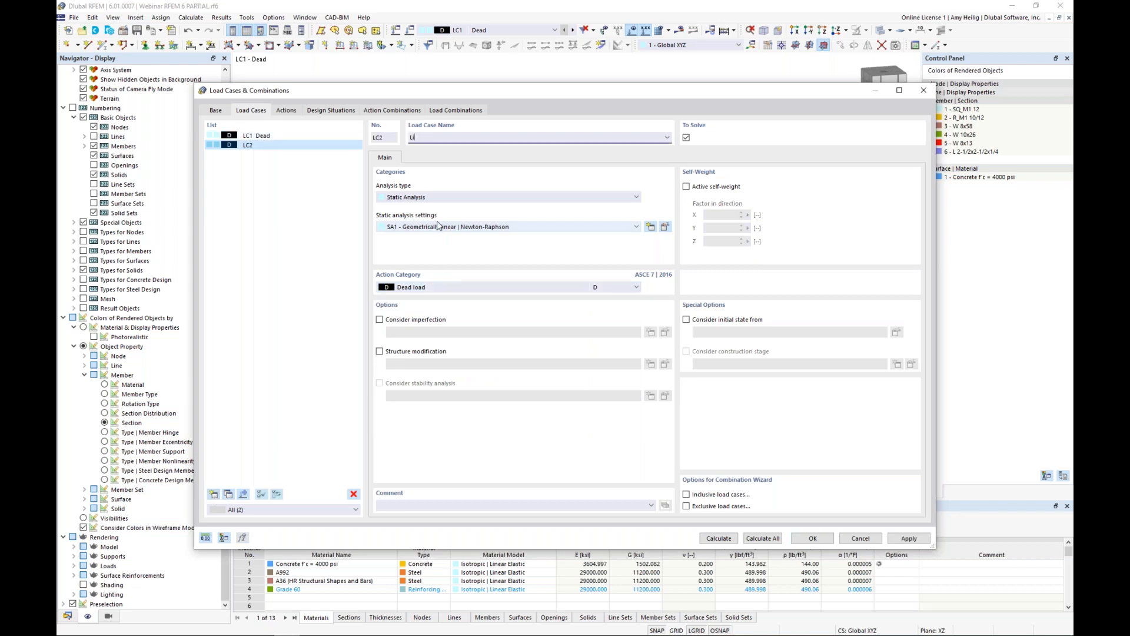
pyautogui.click(443, 287)
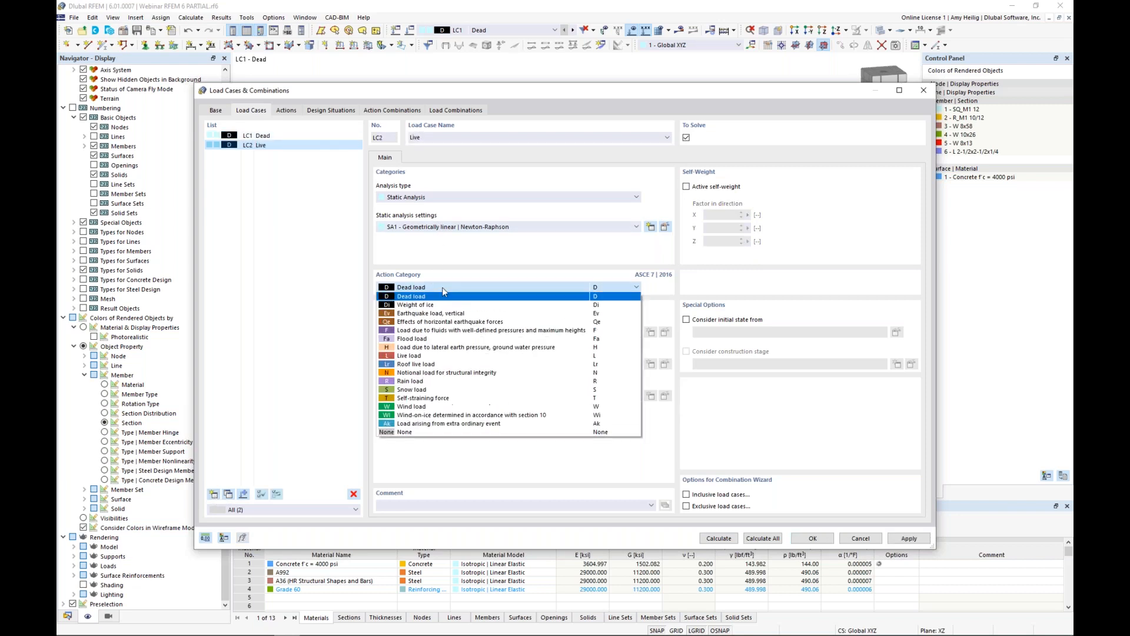
pyautogui.click(422, 355)
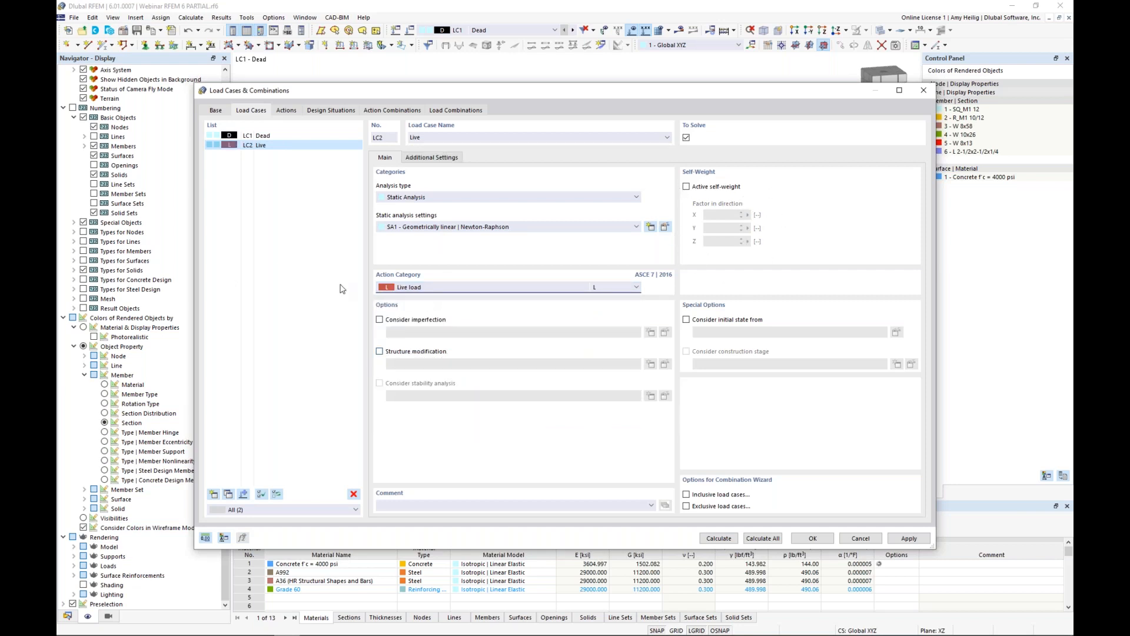
# Step: Add a third load case named Wind with the Wind load action category and check its static analysis options
pyautogui.click(213, 494)
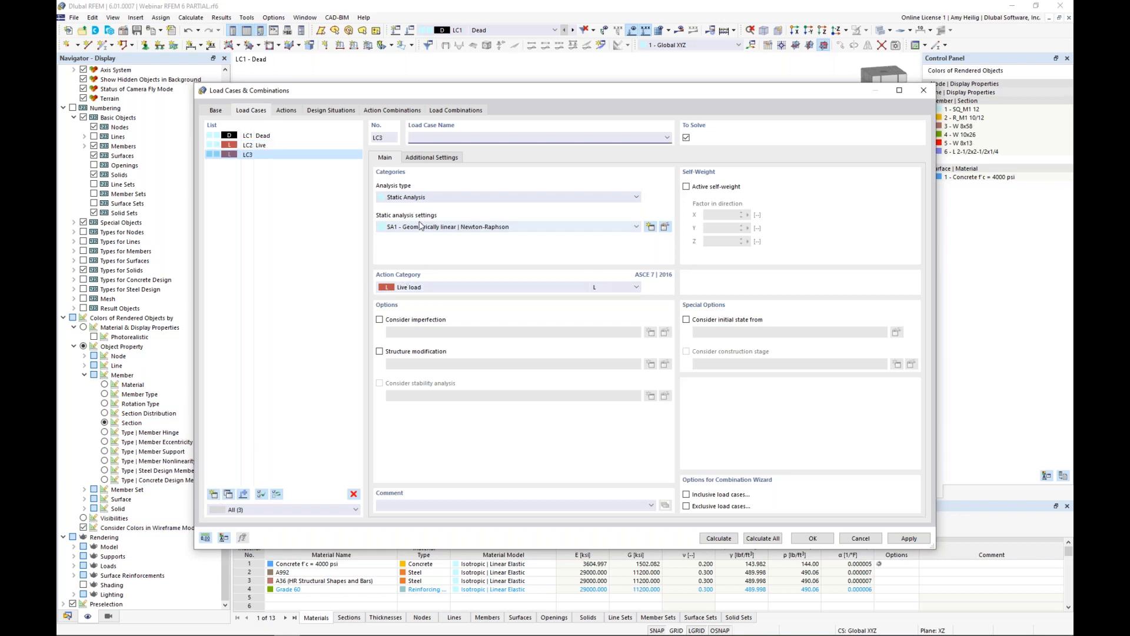
pyautogui.write('Wind')
pyautogui.click(434, 287)
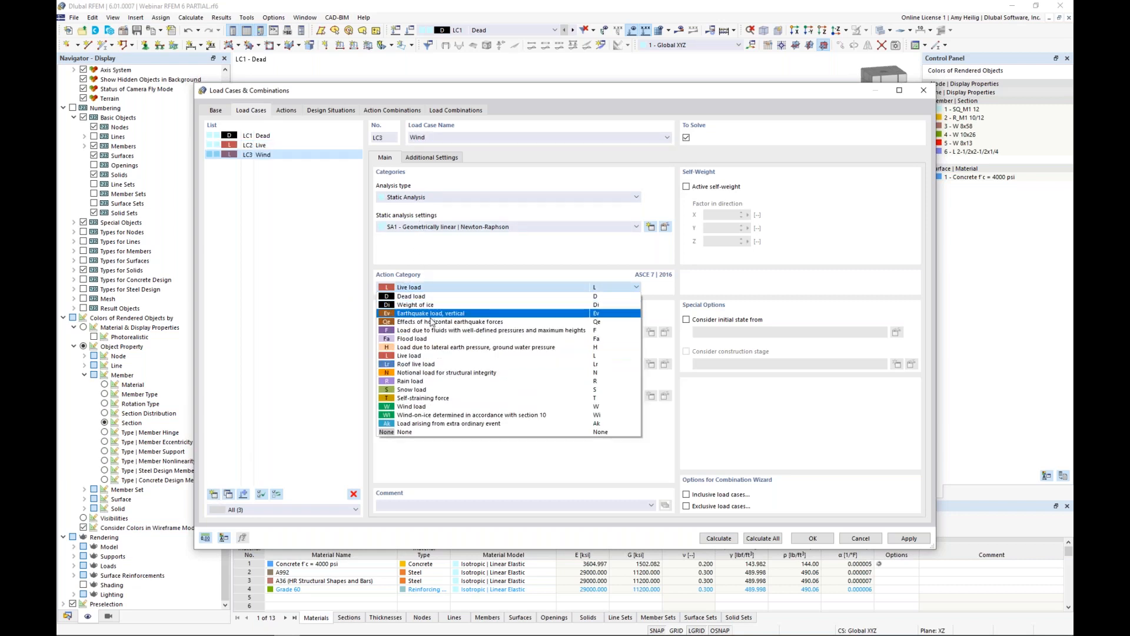
pyautogui.click(429, 407)
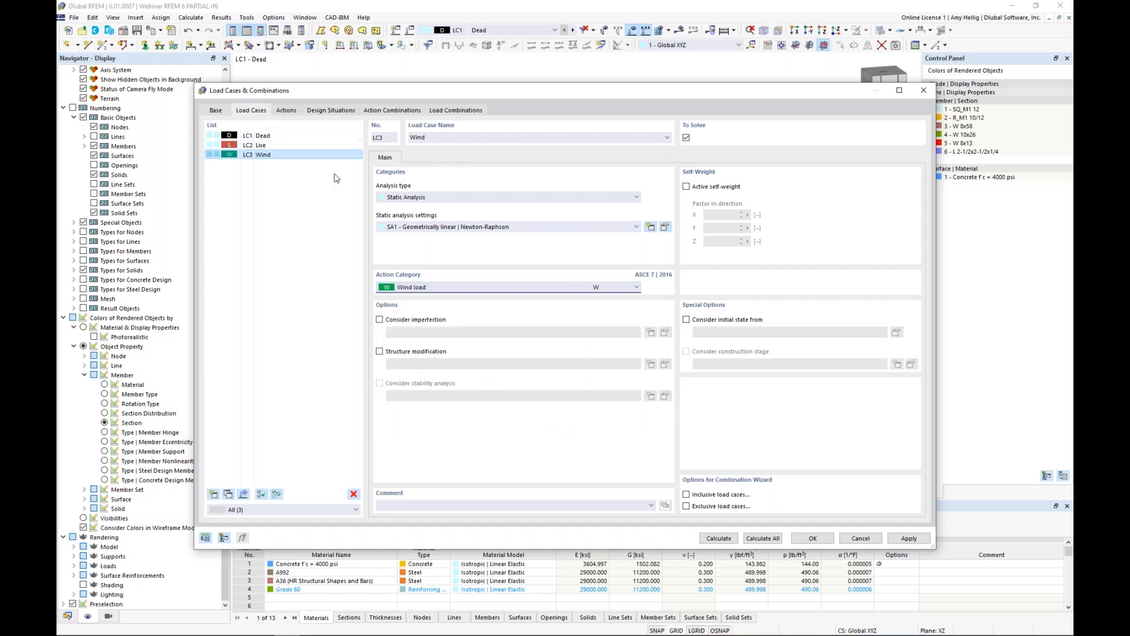
pyautogui.click(429, 227)
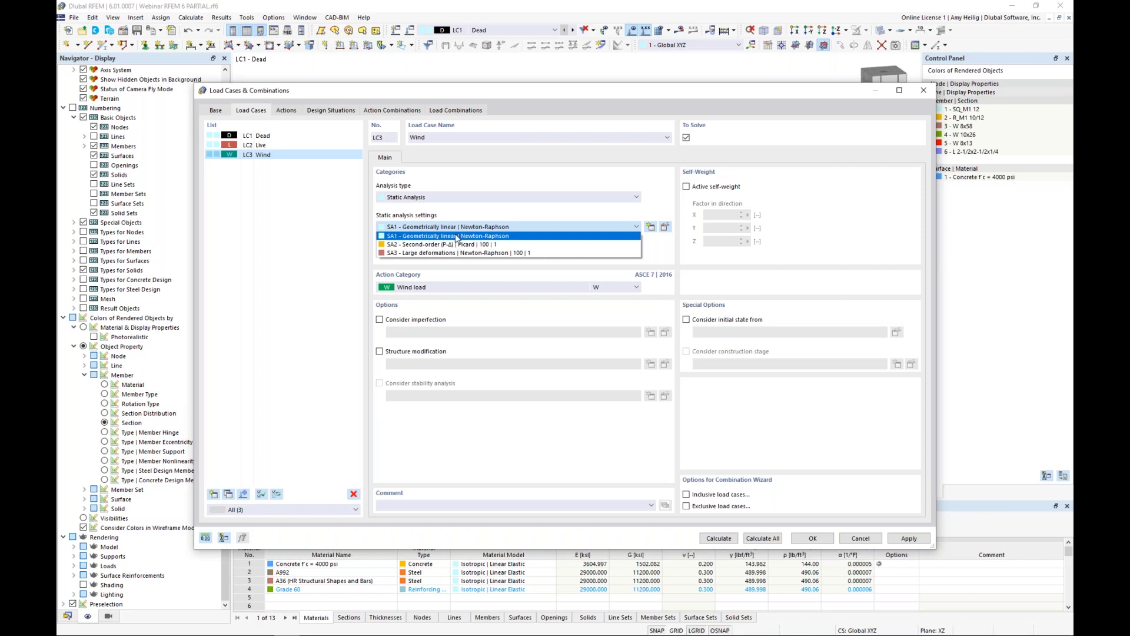
pyautogui.click(466, 214)
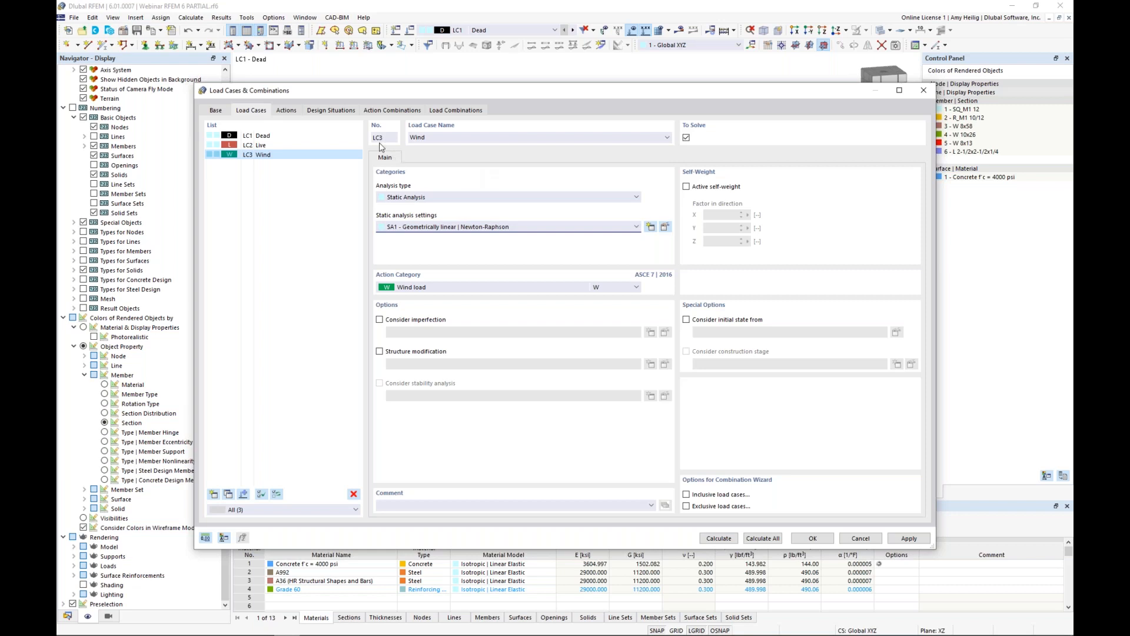
# Step: Review the LRFD and ASD design situations and the static analysis settings of the generated load combinations
pyautogui.click(334, 111)
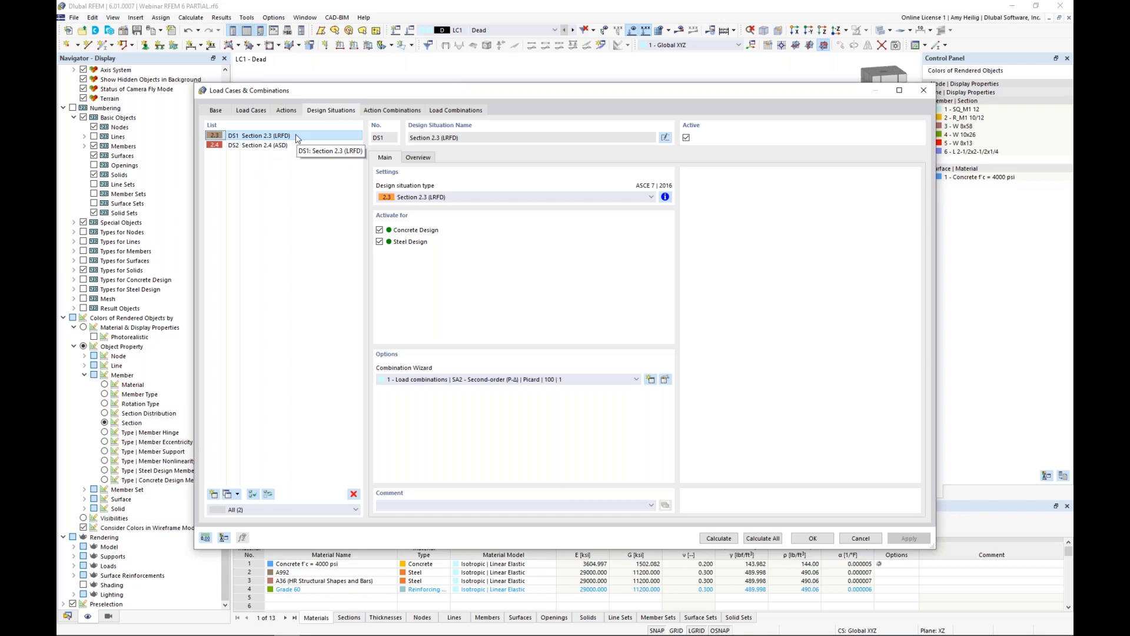
pyautogui.click(286, 146)
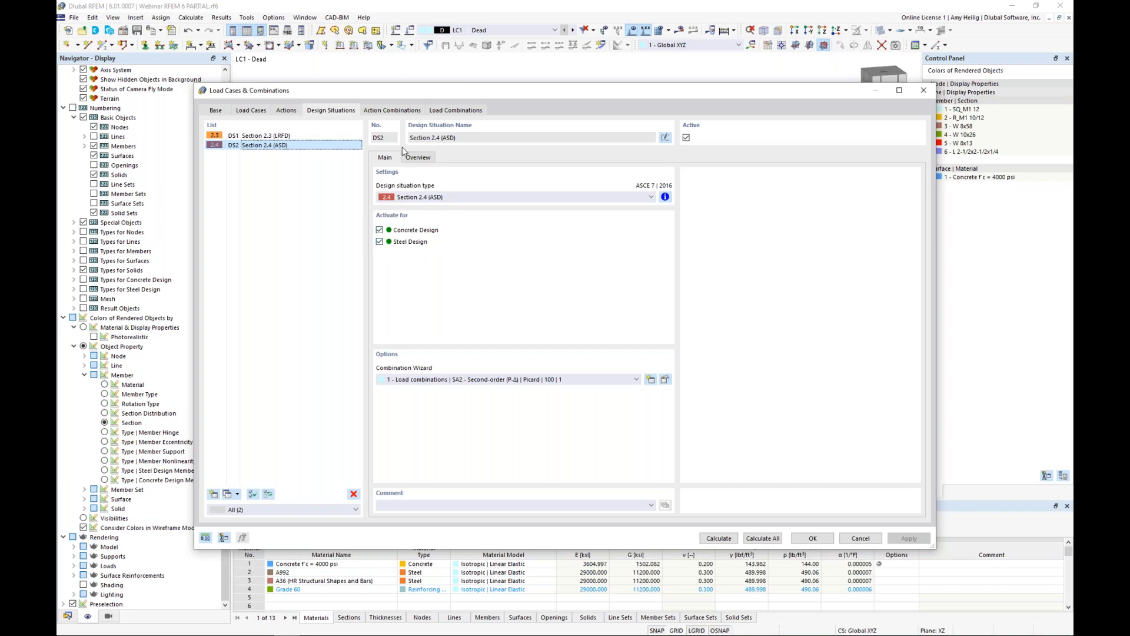
pyautogui.click(444, 112)
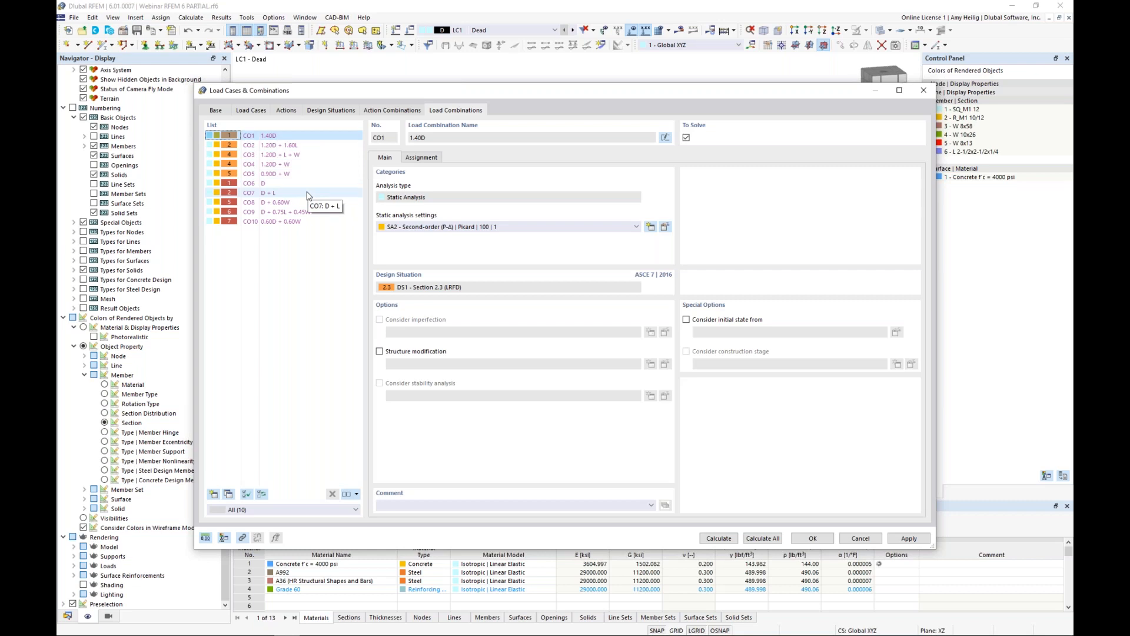
pyautogui.click(453, 228)
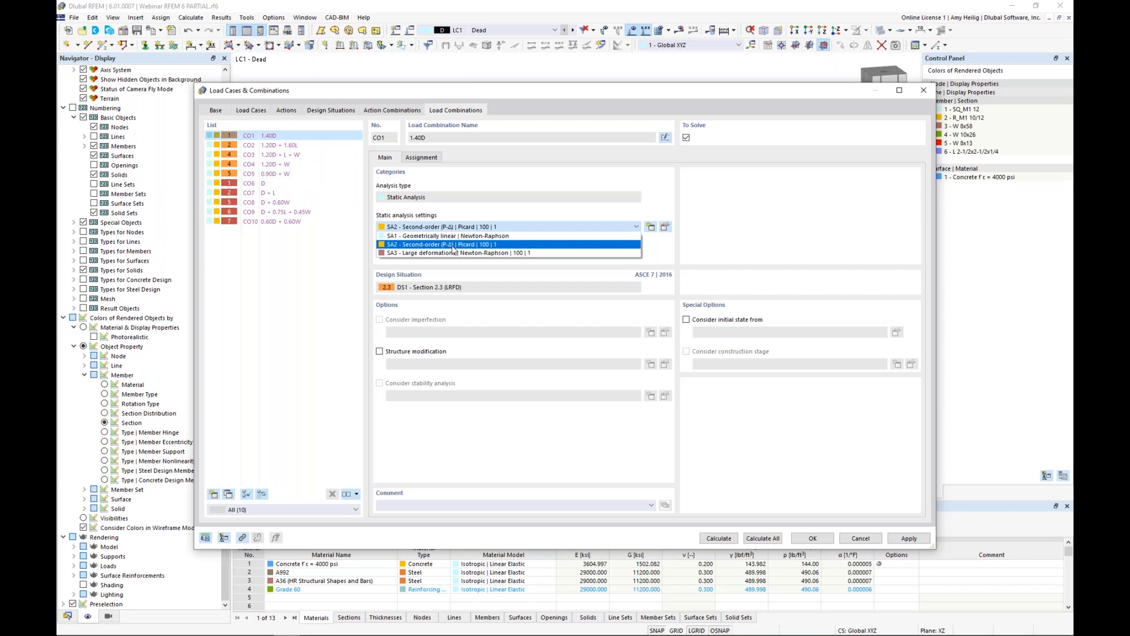
pyautogui.click(341, 259)
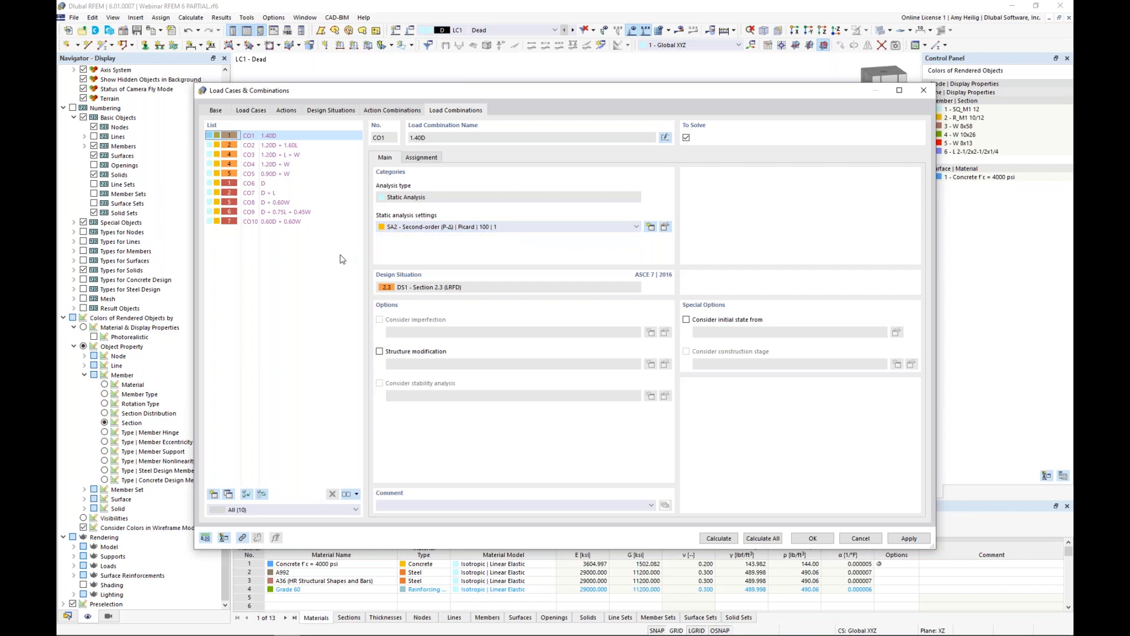
# Step: Create a structure modification for the Dead, Live and Wind load cases together, with member and surface stiffnesses included
pyautogui.click(252, 111)
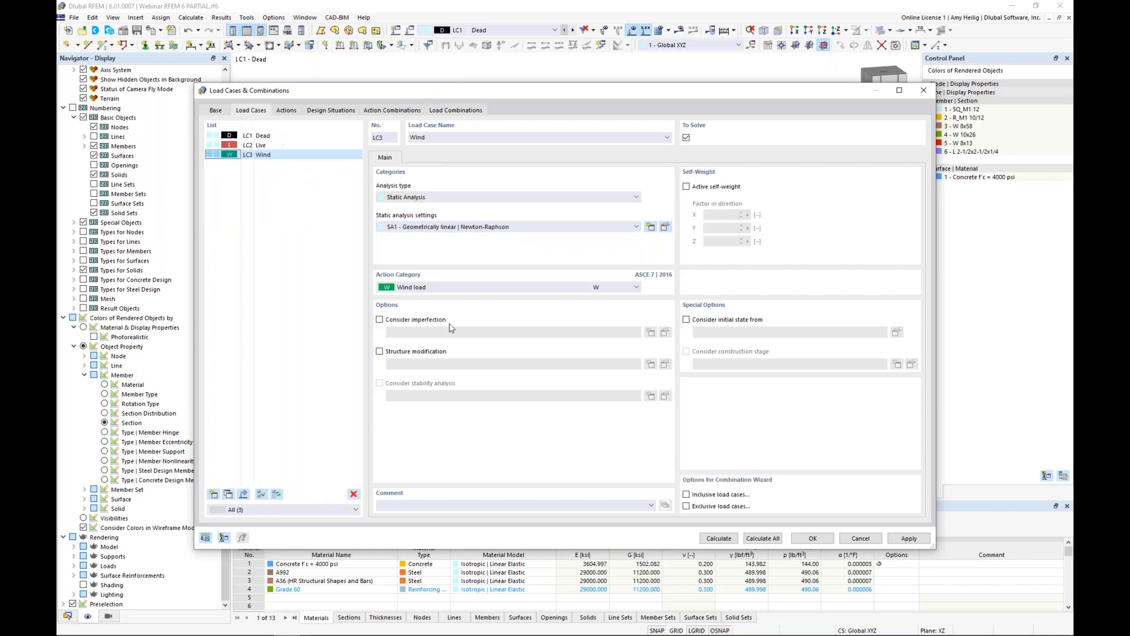
pyautogui.click(280, 137)
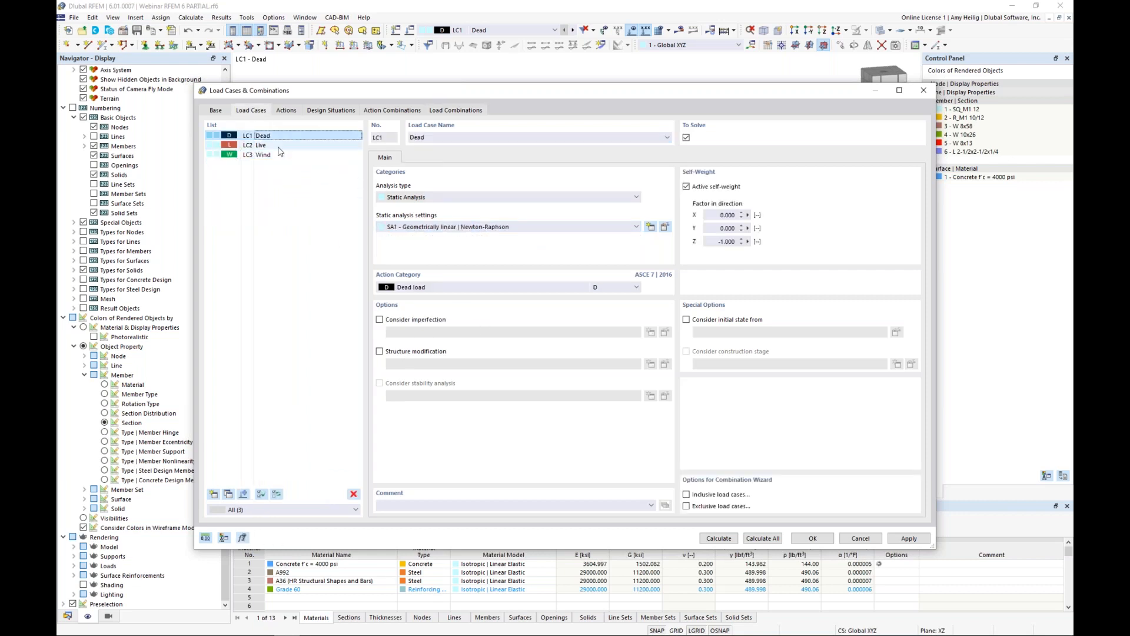
pyautogui.keyDown('shift'); pyautogui.click(279, 155); pyautogui.keyUp('shift')
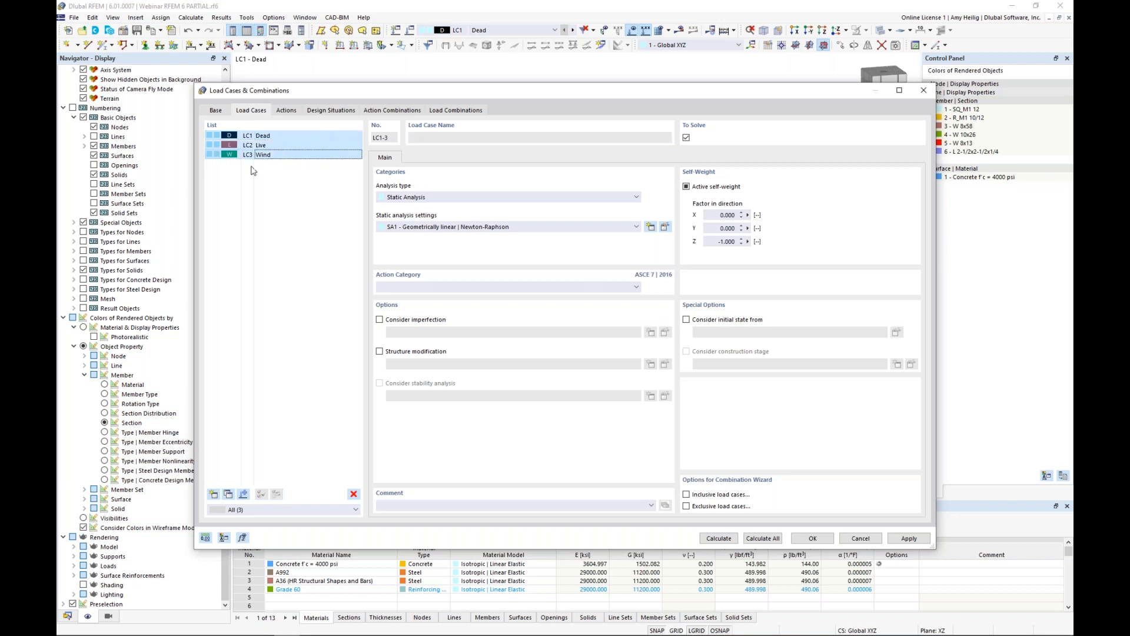
pyautogui.click(380, 352)
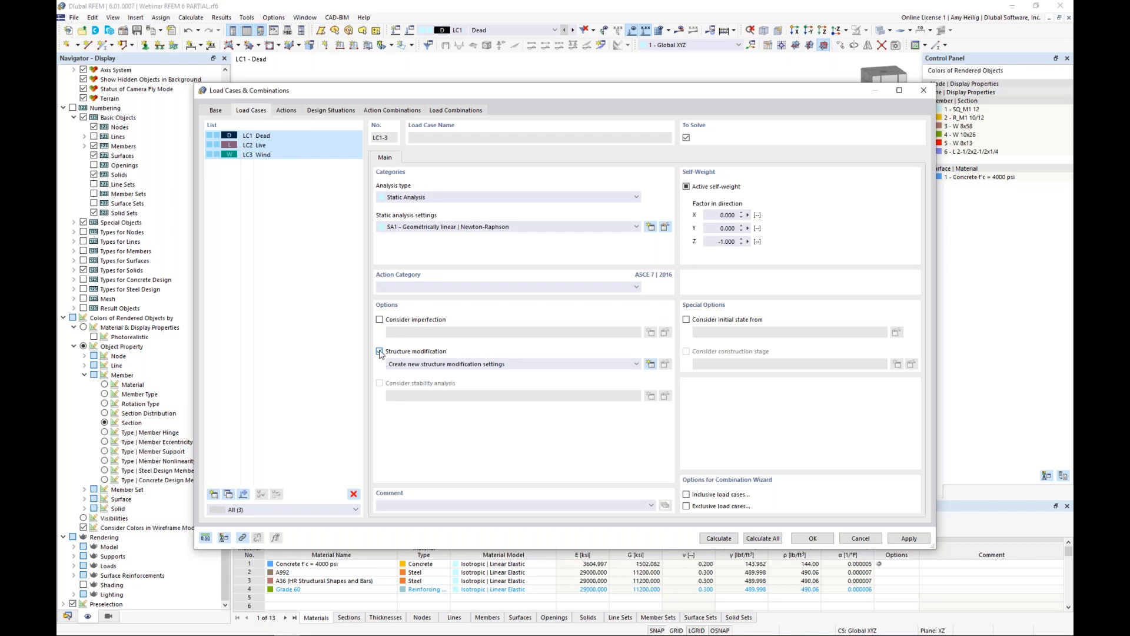
pyautogui.click(650, 365)
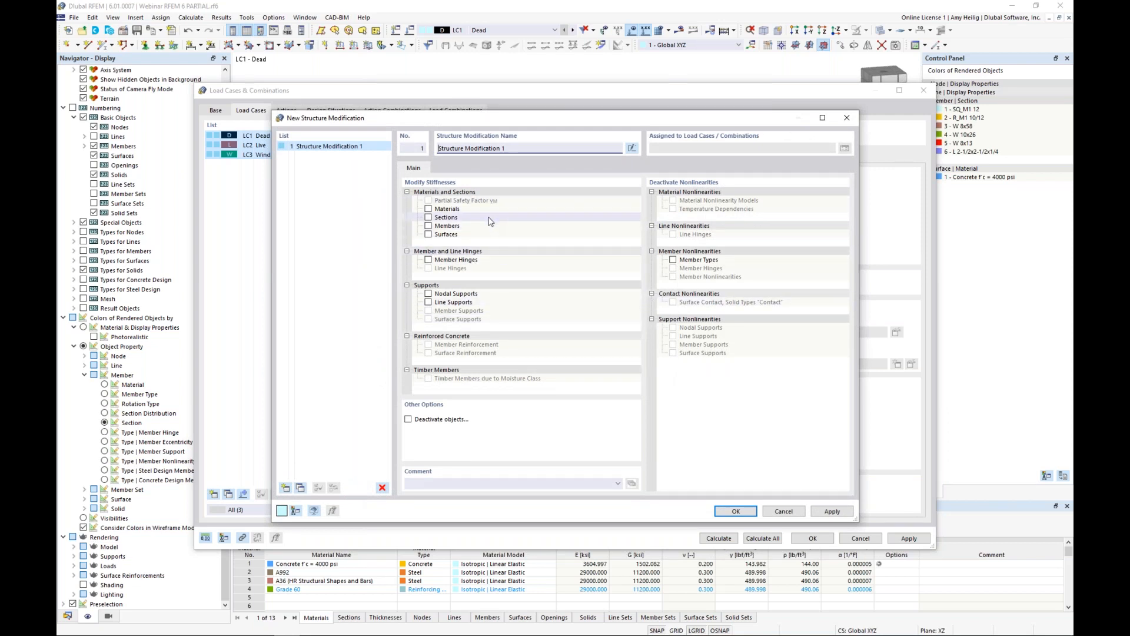
pyautogui.click(428, 226)
pyautogui.click(429, 235)
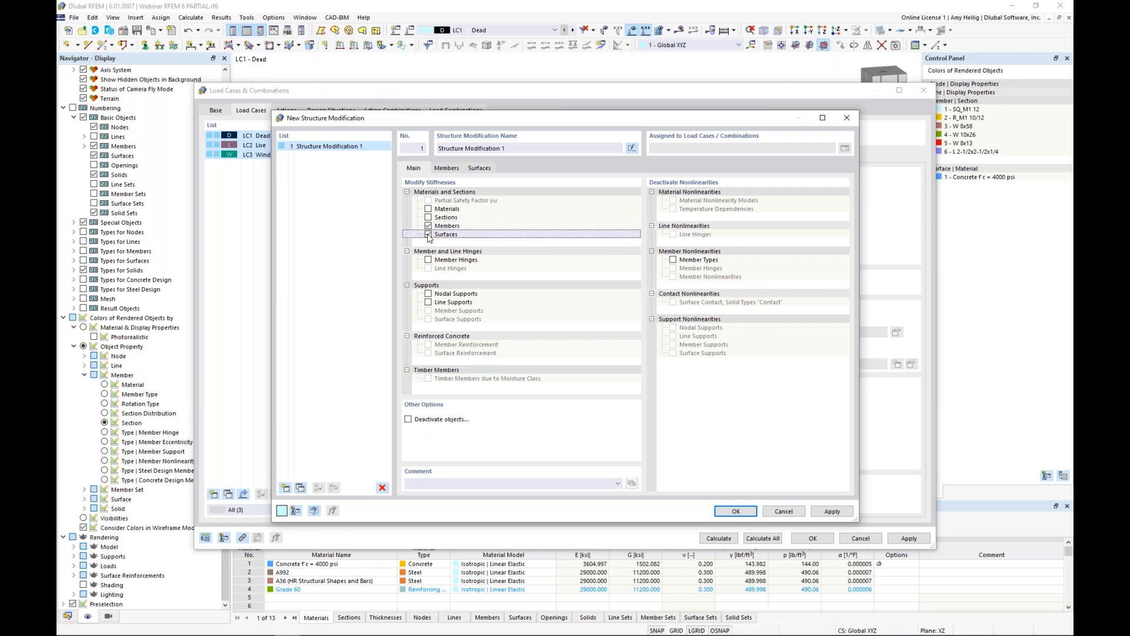
# Step: Create a member stiffness modification using ACI 318-19 Table 6.6.3.1.1(a) for concrete structures with component type Columns
pyautogui.click(450, 170)
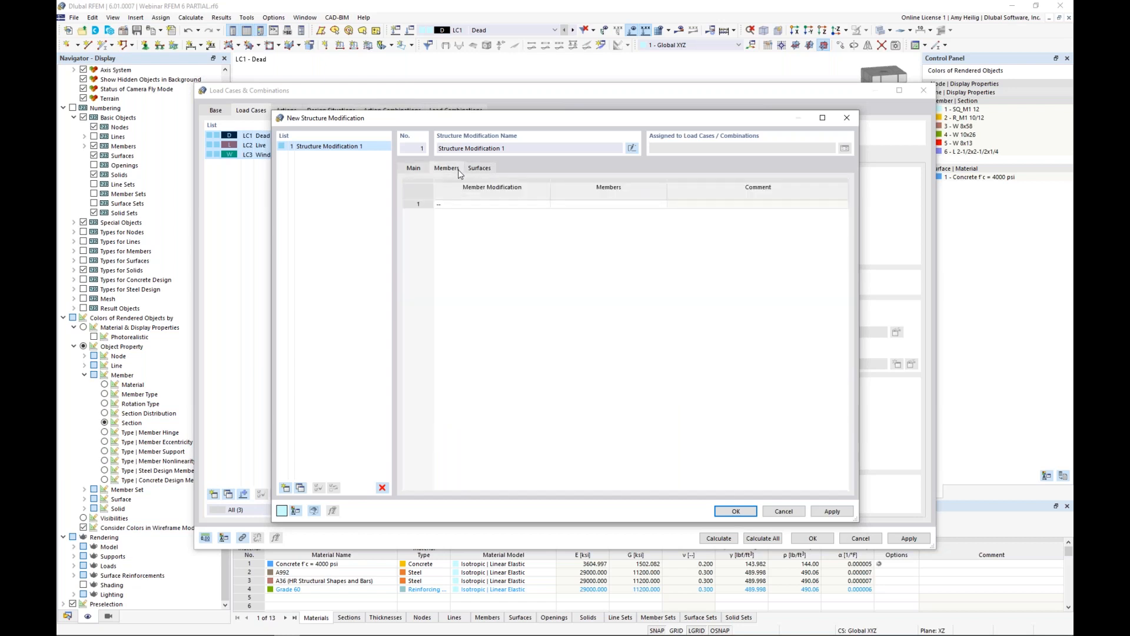
pyautogui.click(471, 206)
pyautogui.click(545, 204)
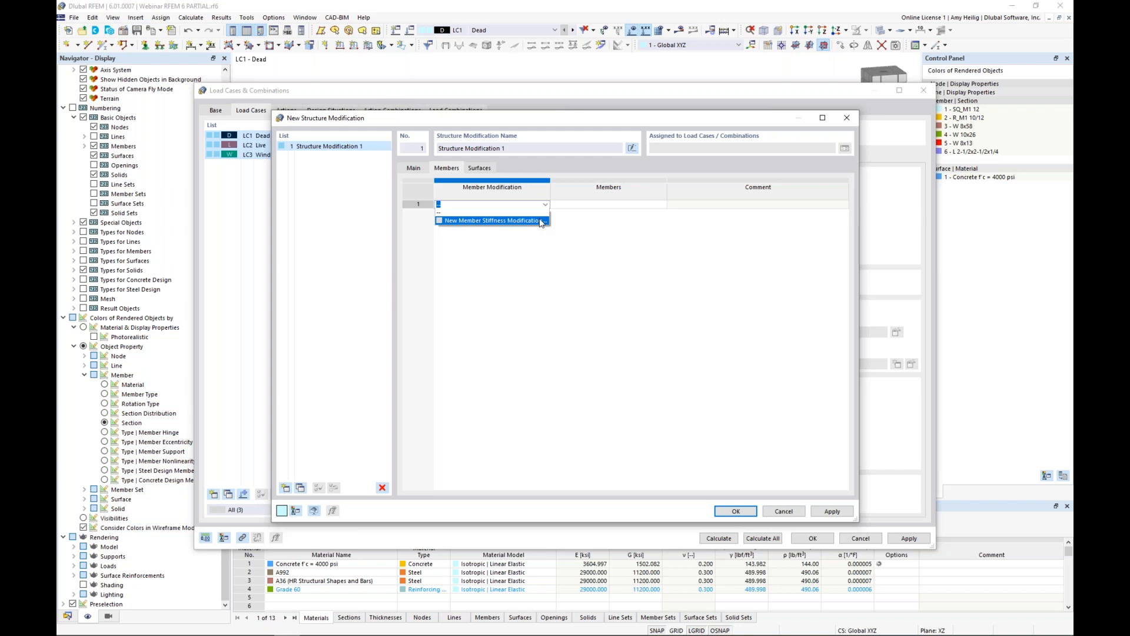
pyautogui.click(540, 221)
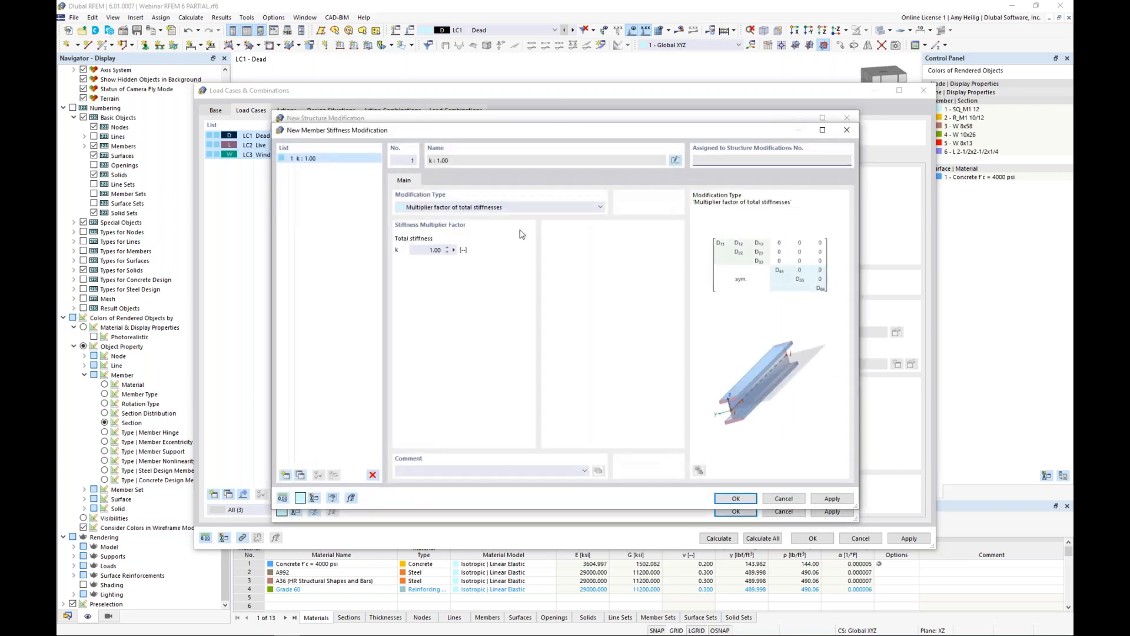
pyautogui.click(528, 209)
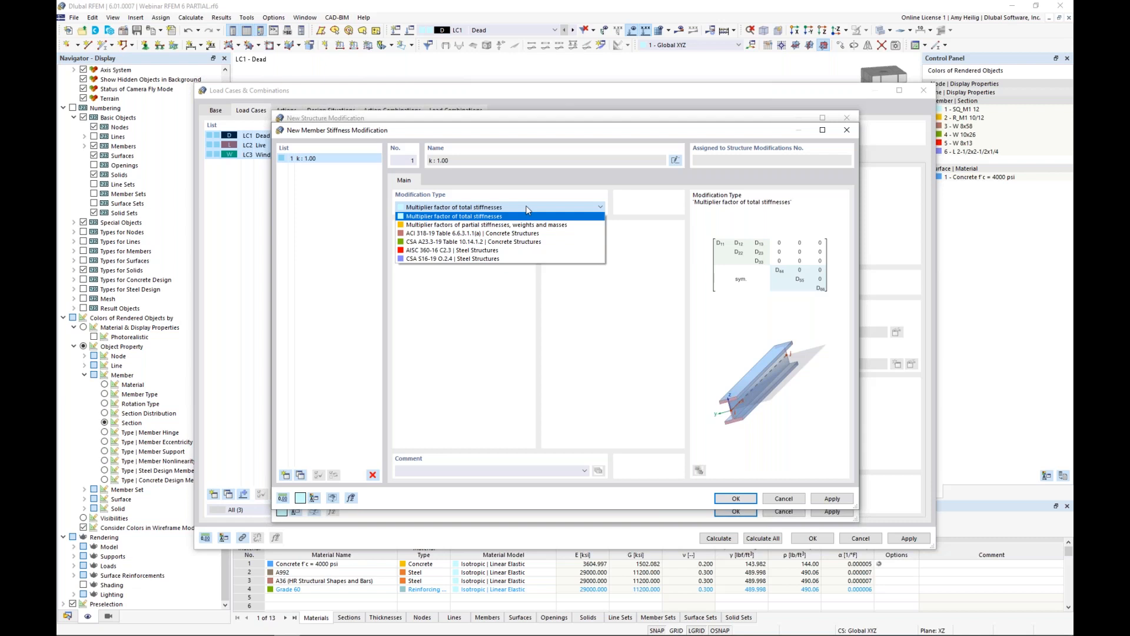
pyautogui.click(509, 234)
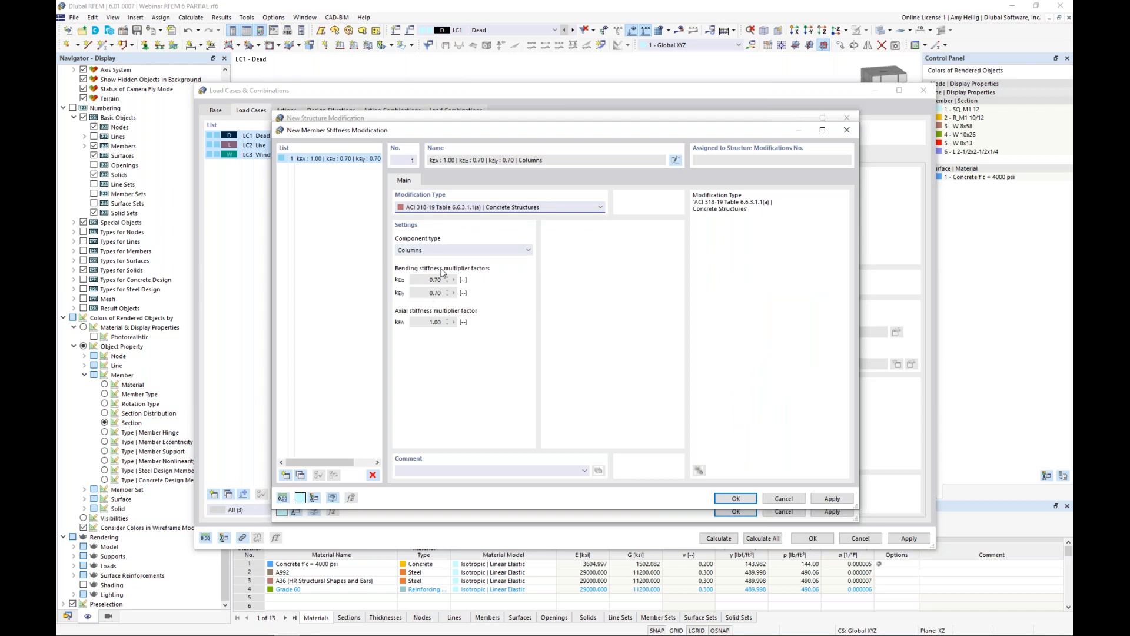
pyautogui.click(735, 499)
# Step: Assign the column stiffness modification to the three concrete columns in the model
pyautogui.click(580, 204)
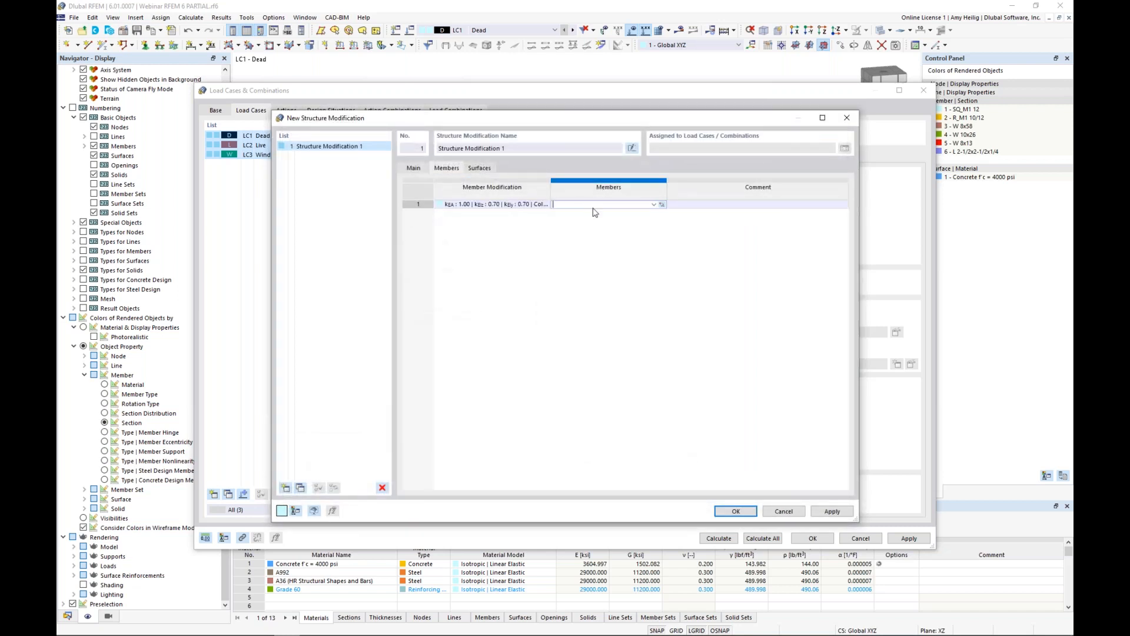
pyautogui.click(661, 204)
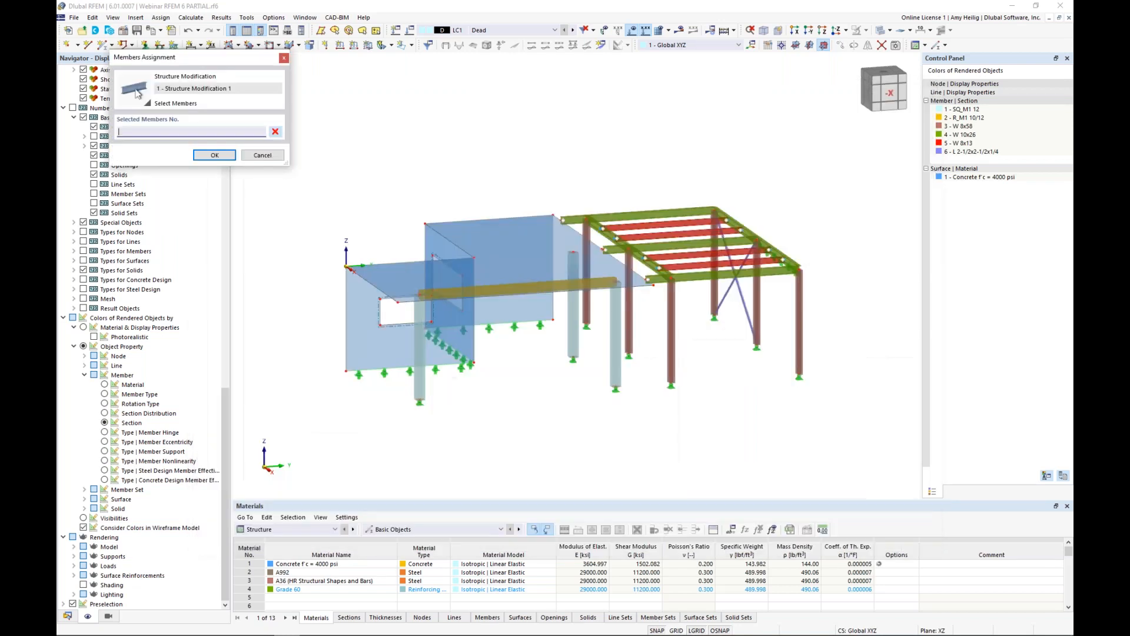
pyautogui.click(572, 337)
pyautogui.click(615, 347)
pyautogui.click(422, 379)
pyautogui.click(217, 156)
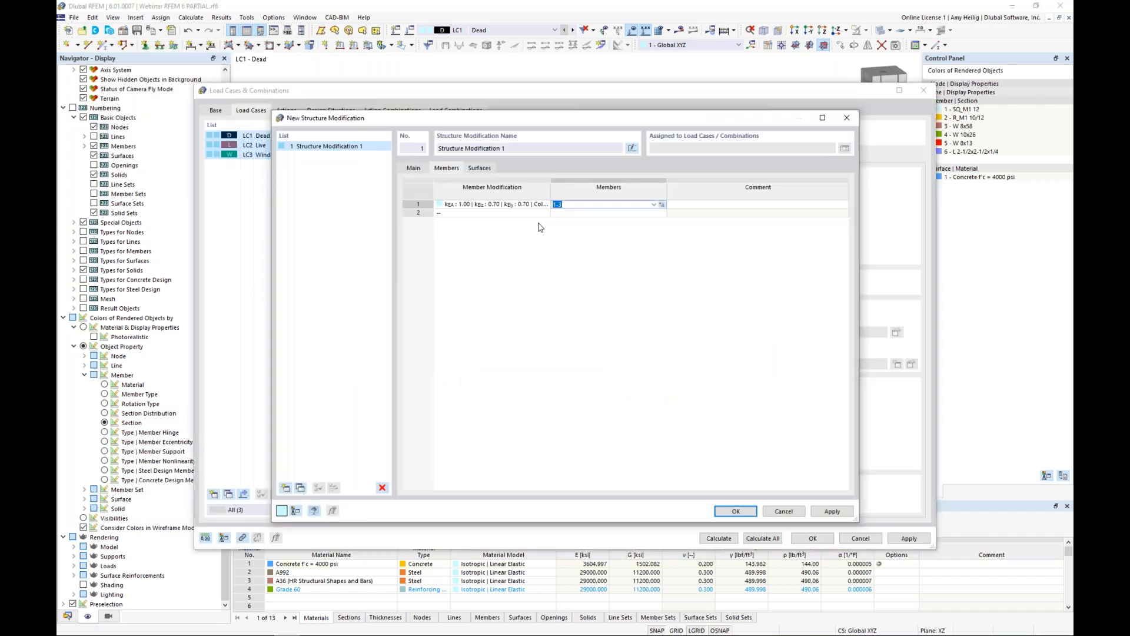
# Step: Create a second member stiffness modification using ACI 318-19 Table 6.6.3.1.1(a) for concrete structures with component type Beams
pyautogui.click(539, 213)
pyautogui.click(546, 213)
pyautogui.click(542, 229)
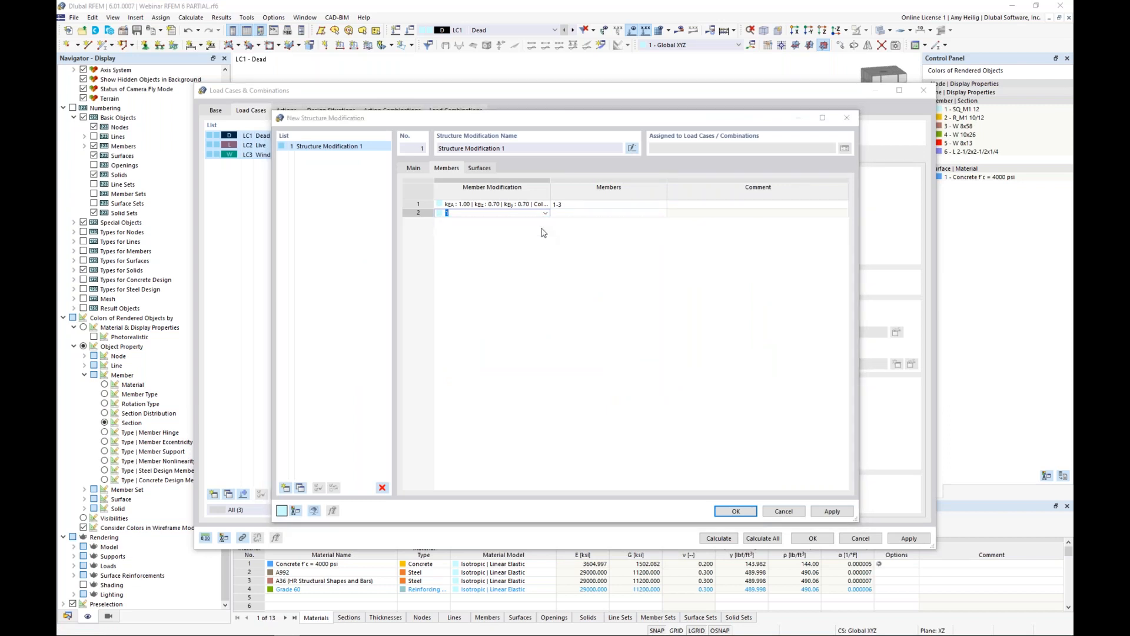
pyautogui.click(517, 209)
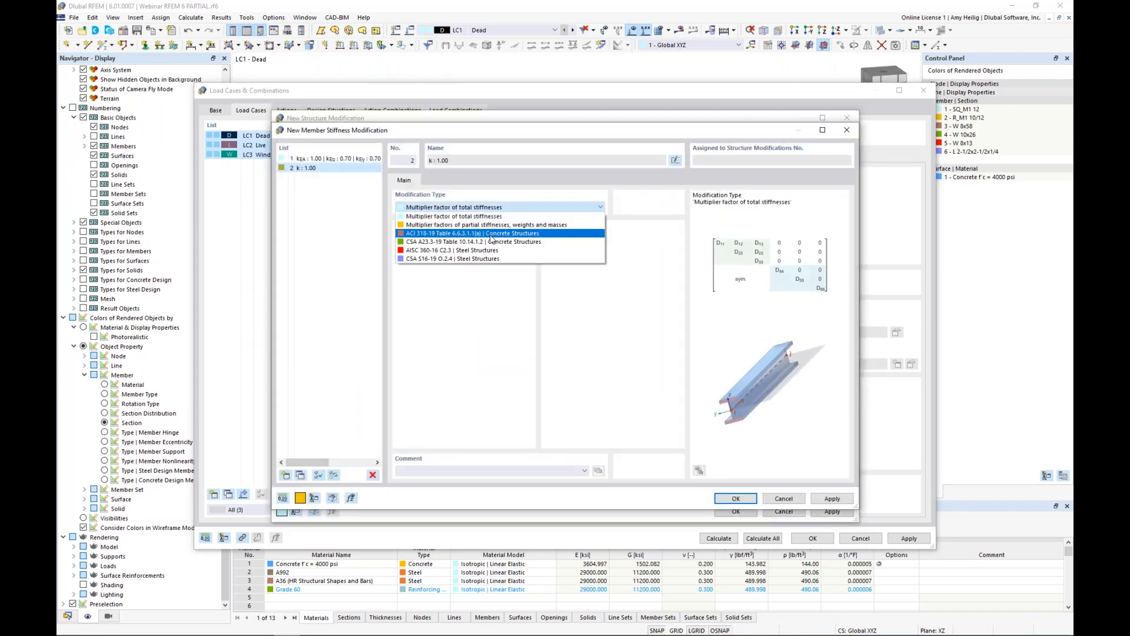
pyautogui.click(492, 234)
pyautogui.click(471, 250)
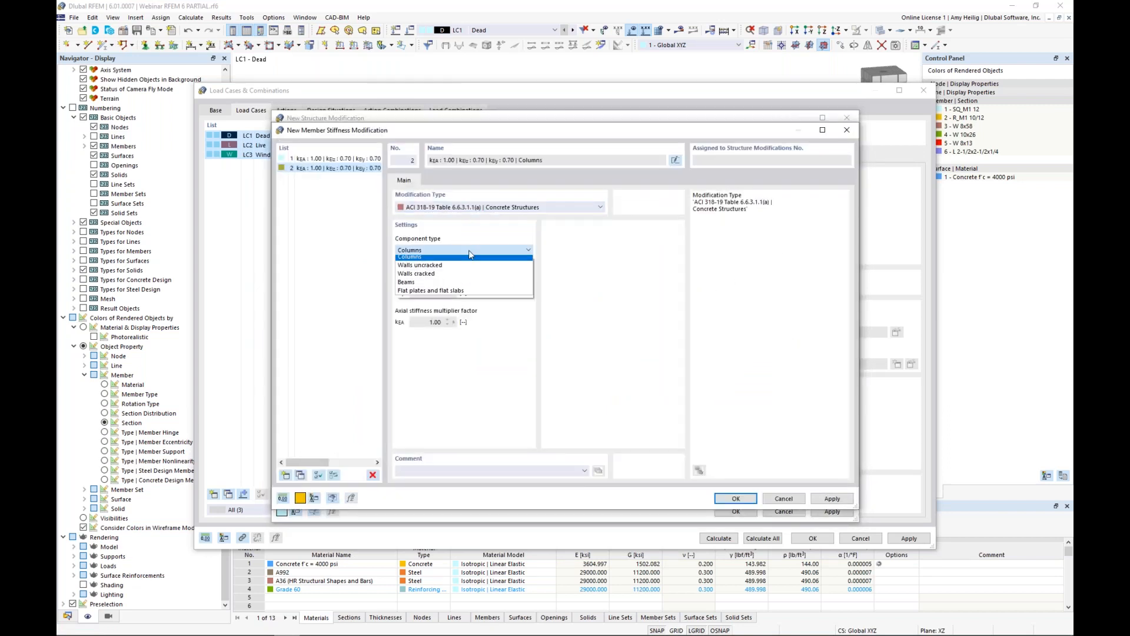
pyautogui.click(455, 285)
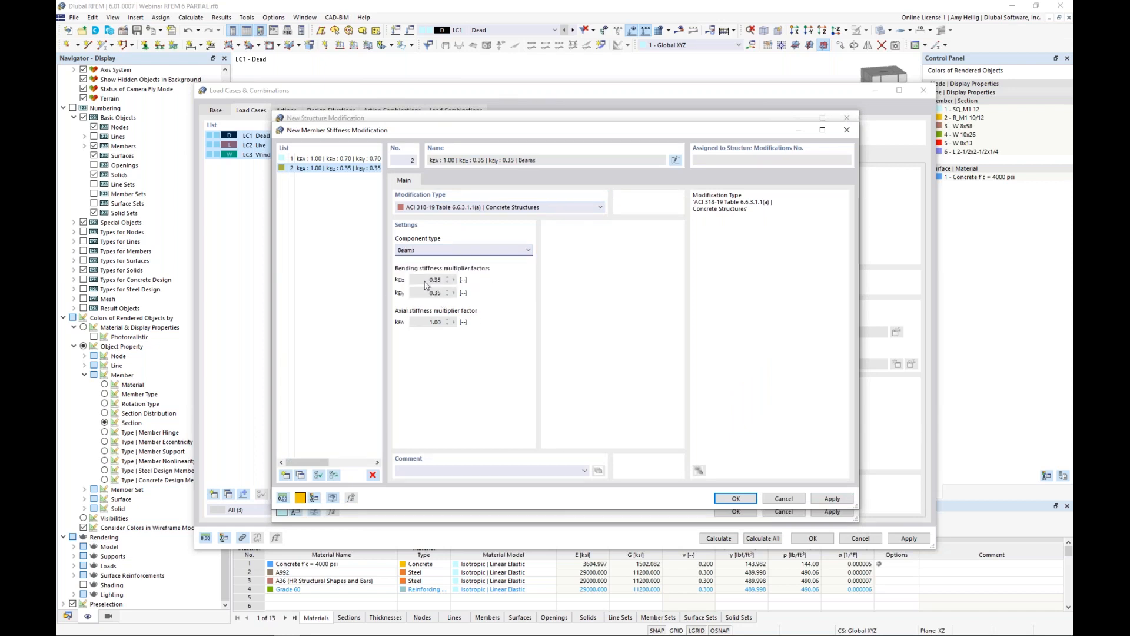
pyautogui.click(736, 498)
# Step: Assign the beam stiffness modification to the concrete beam between the concrete columns
pyautogui.click(618, 213)
pyautogui.click(662, 213)
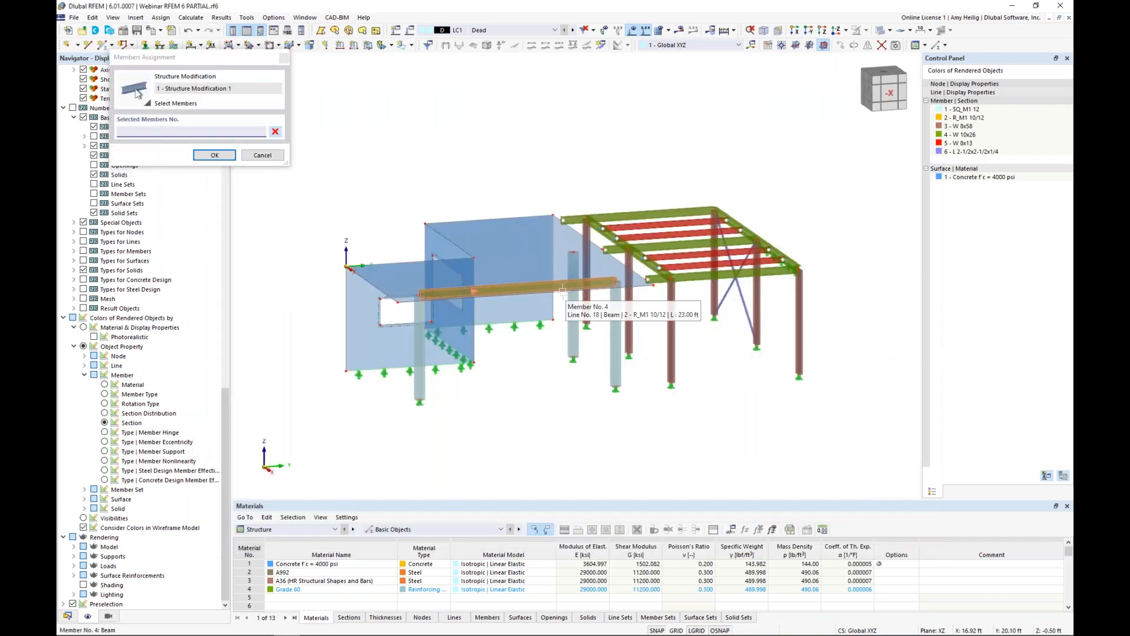
pyautogui.click(562, 291)
pyautogui.click(215, 155)
# Step: Create a third member stiffness modification using AISC 360-16 C2.3 for steel structures, with iterative τb and the LRFD design method
pyautogui.click(520, 223)
pyautogui.click(545, 222)
pyautogui.click(548, 243)
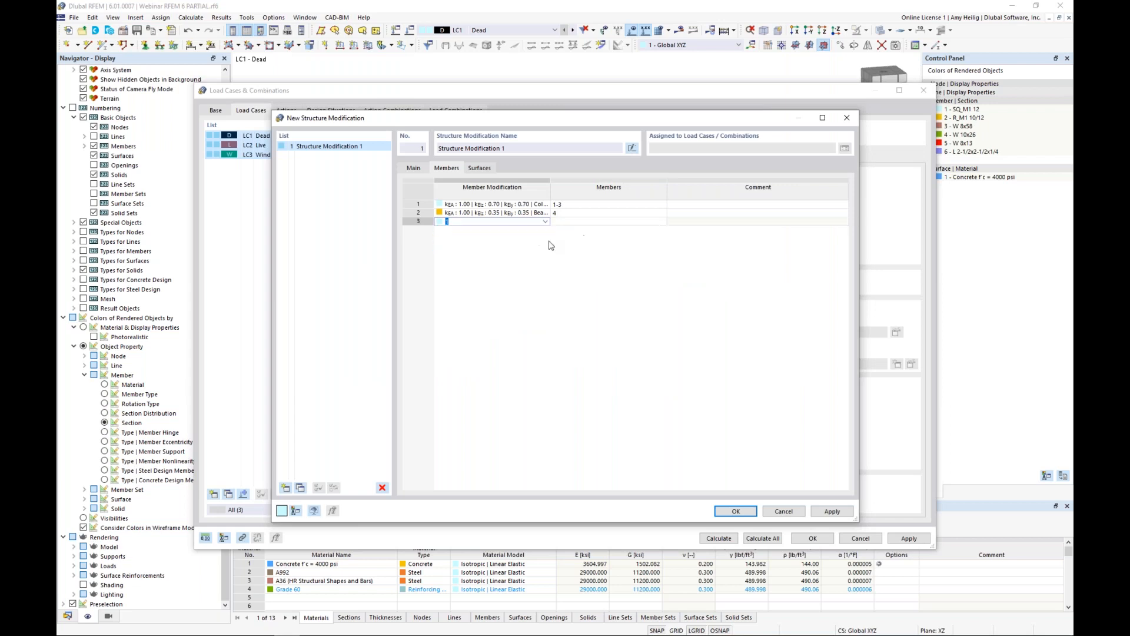
pyautogui.click(527, 208)
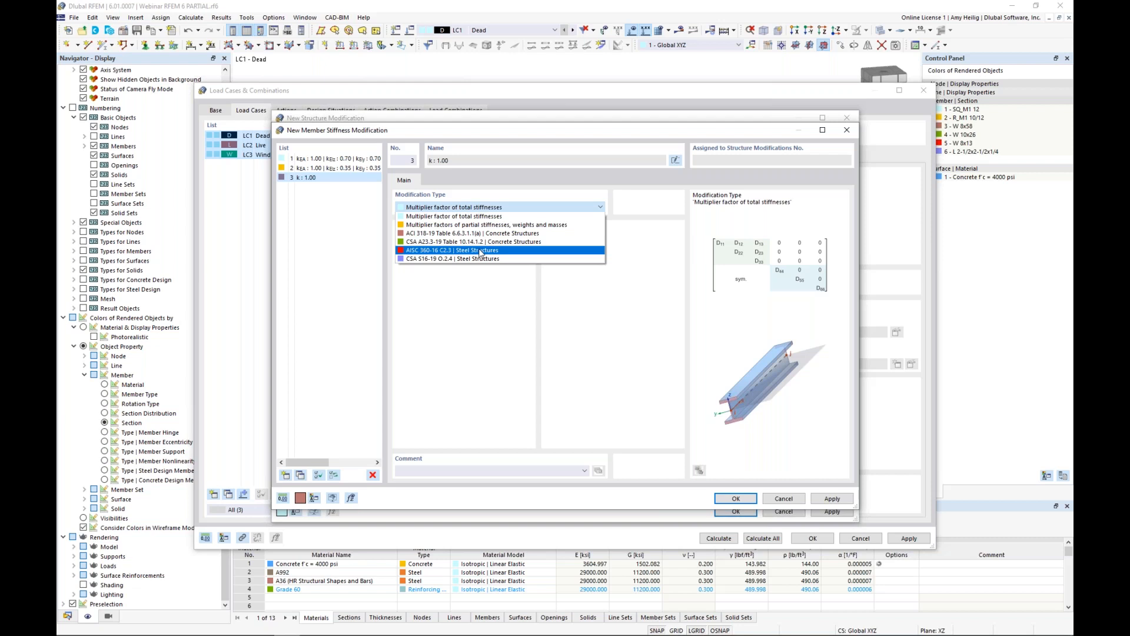
pyautogui.click(481, 250)
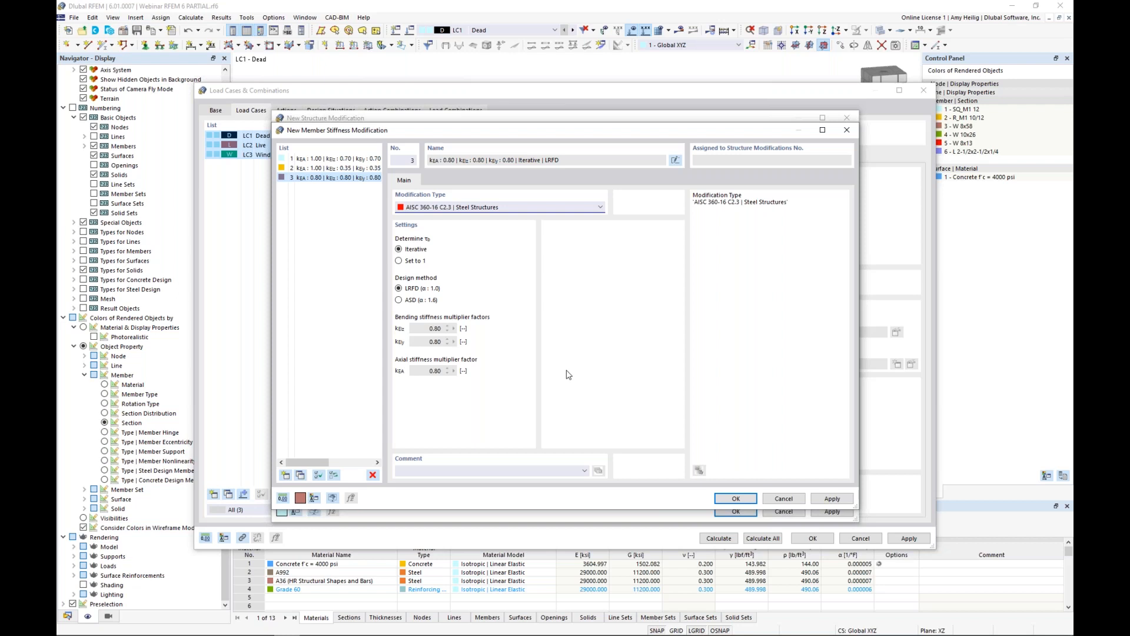
pyautogui.click(734, 498)
# Step: Assign the steel stiffness modification to all members of the steel frame
pyautogui.click(580, 222)
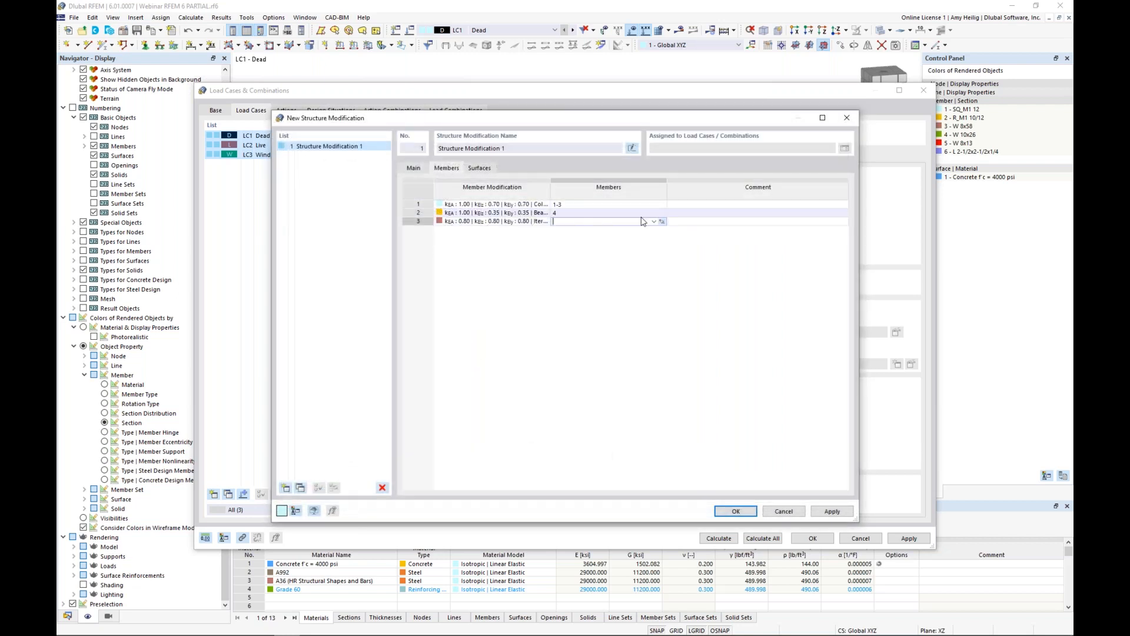
pyautogui.click(662, 222)
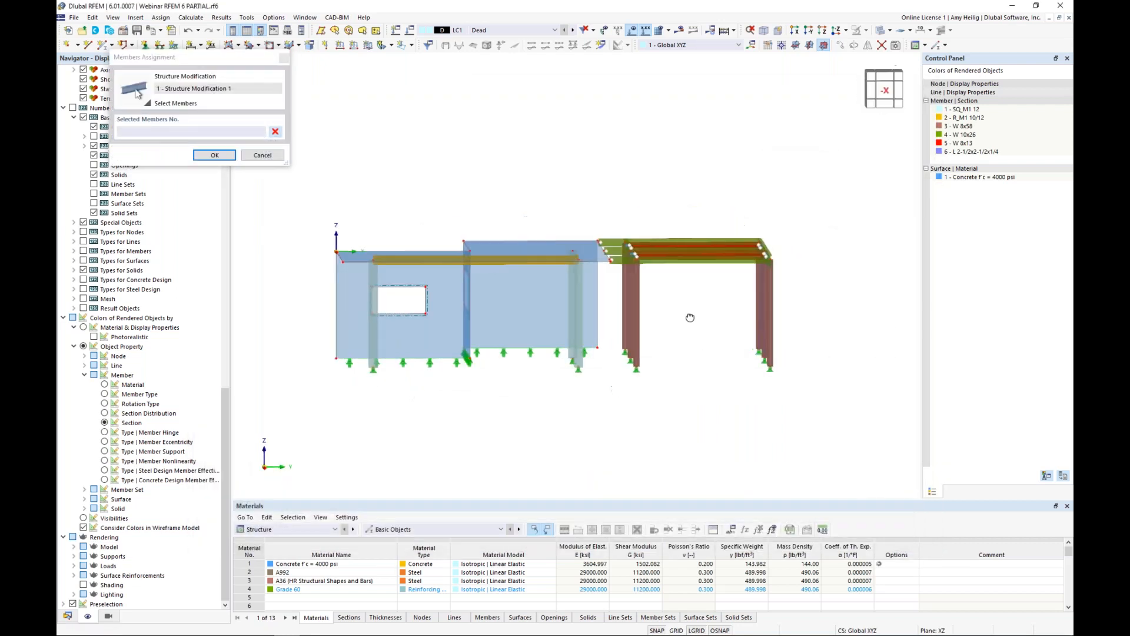
pyautogui.moveTo(801, 386); pyautogui.dragTo(617, 235)
pyautogui.click(216, 154)
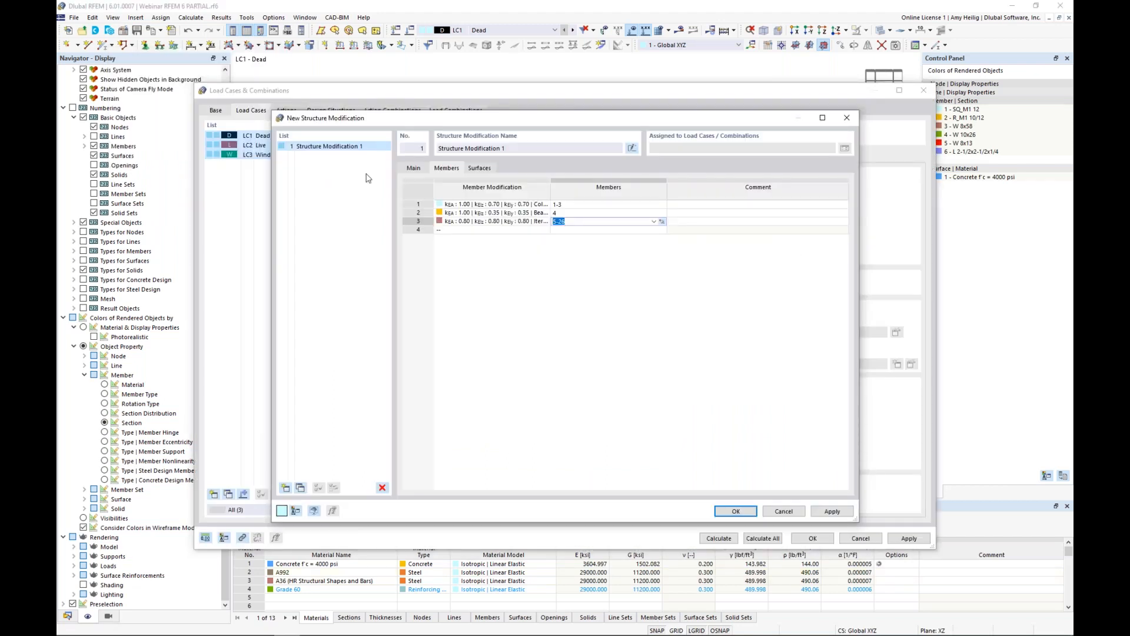
# Step: Create a surface stiffness modification using ACI 318-19 Table 6.6.3.1.1(a) for concrete structures with component type Walls uncracked
pyautogui.click(479, 168)
pyautogui.click(494, 204)
pyautogui.click(496, 205)
pyautogui.click(546, 205)
pyautogui.click(535, 220)
pyautogui.click(533, 225)
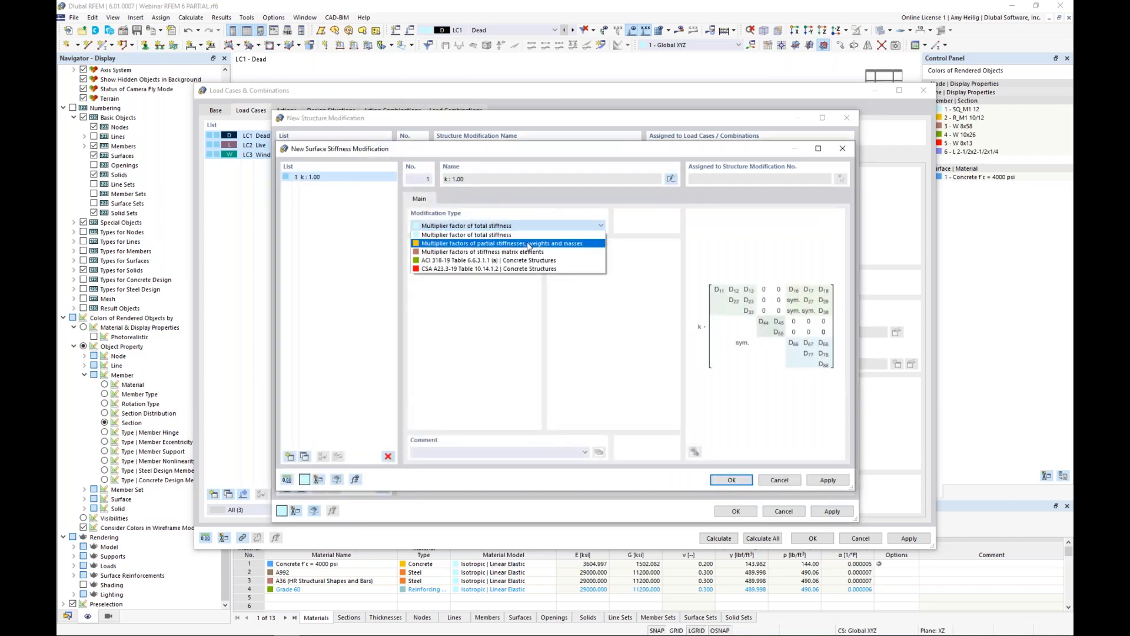
pyautogui.click(520, 261)
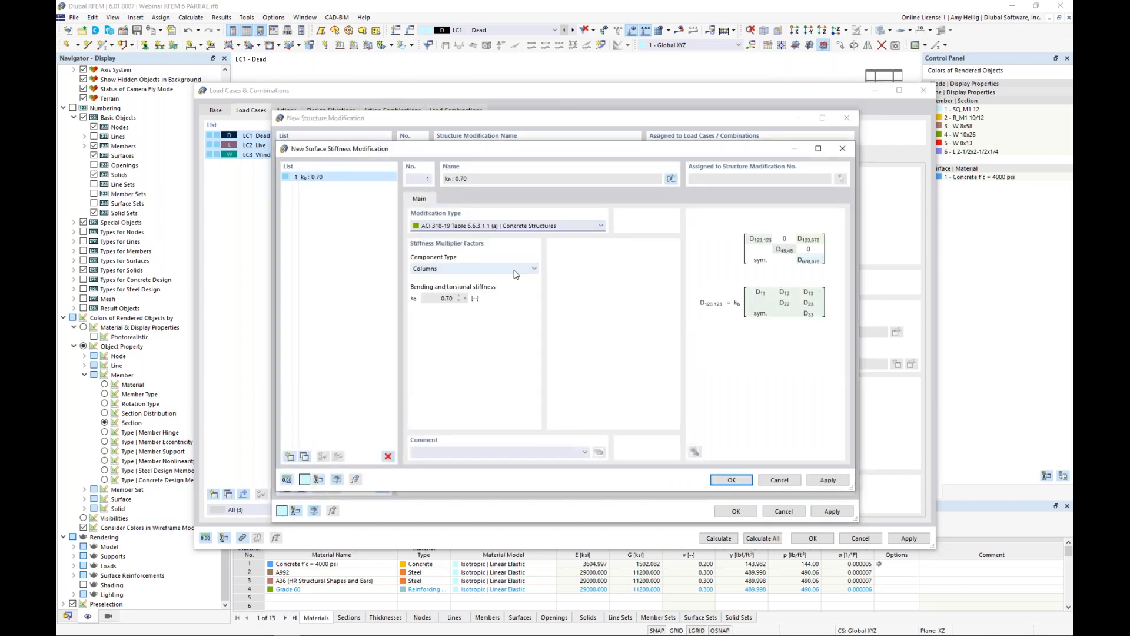
pyautogui.click(513, 269)
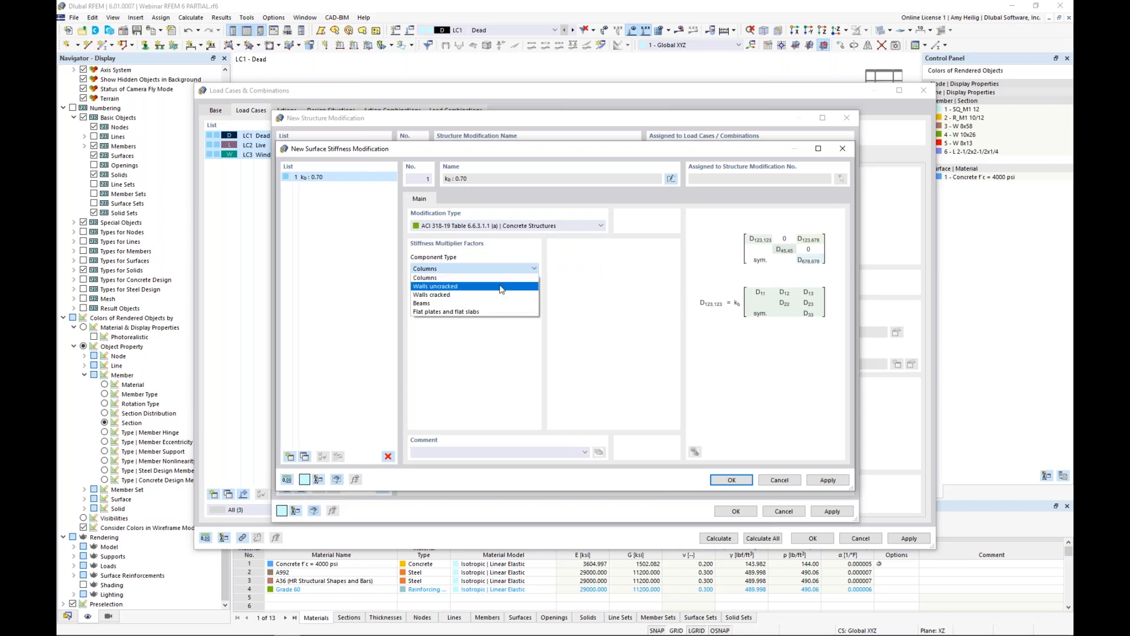
pyautogui.click(501, 287)
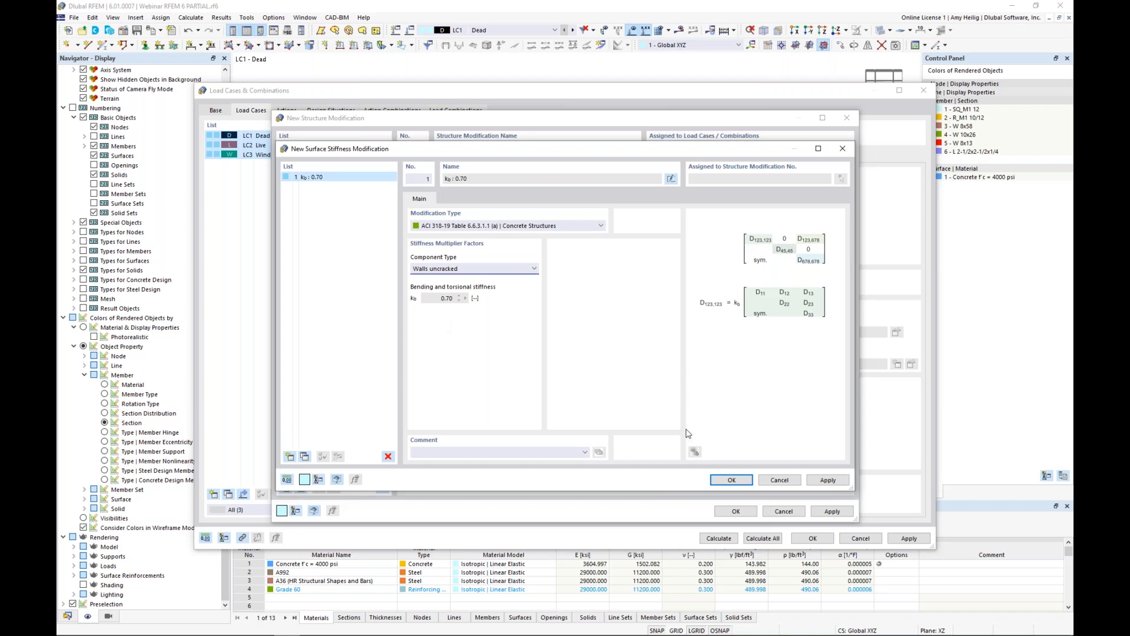
pyautogui.click(730, 480)
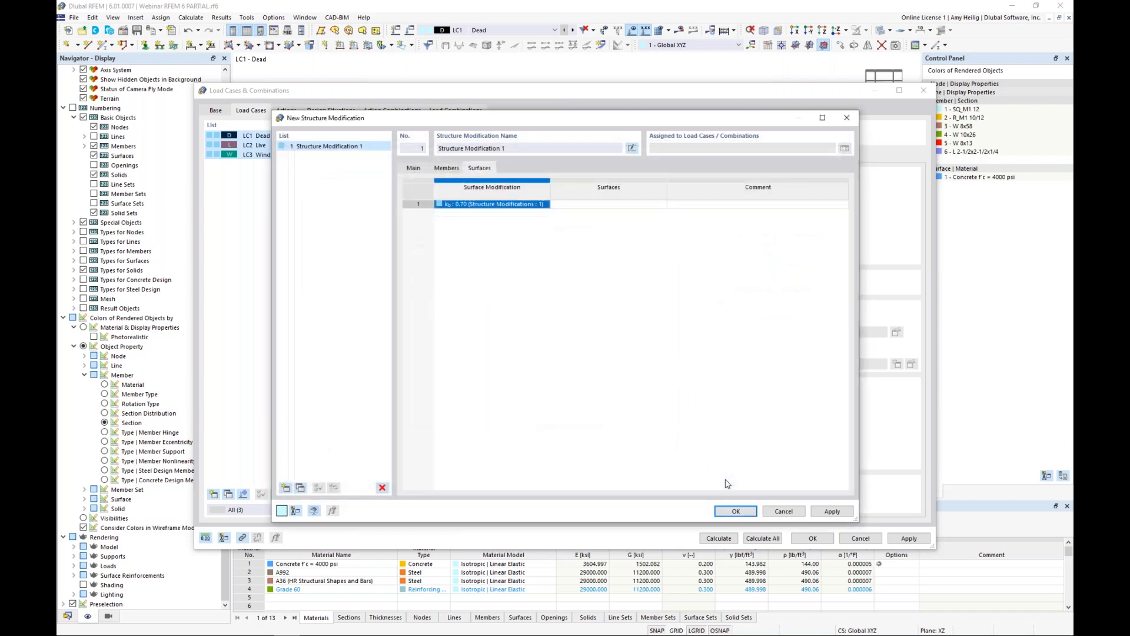
# Step: Assign the uncracked wall stiffness modification to the three concrete wall surfaces
pyautogui.click(637, 206)
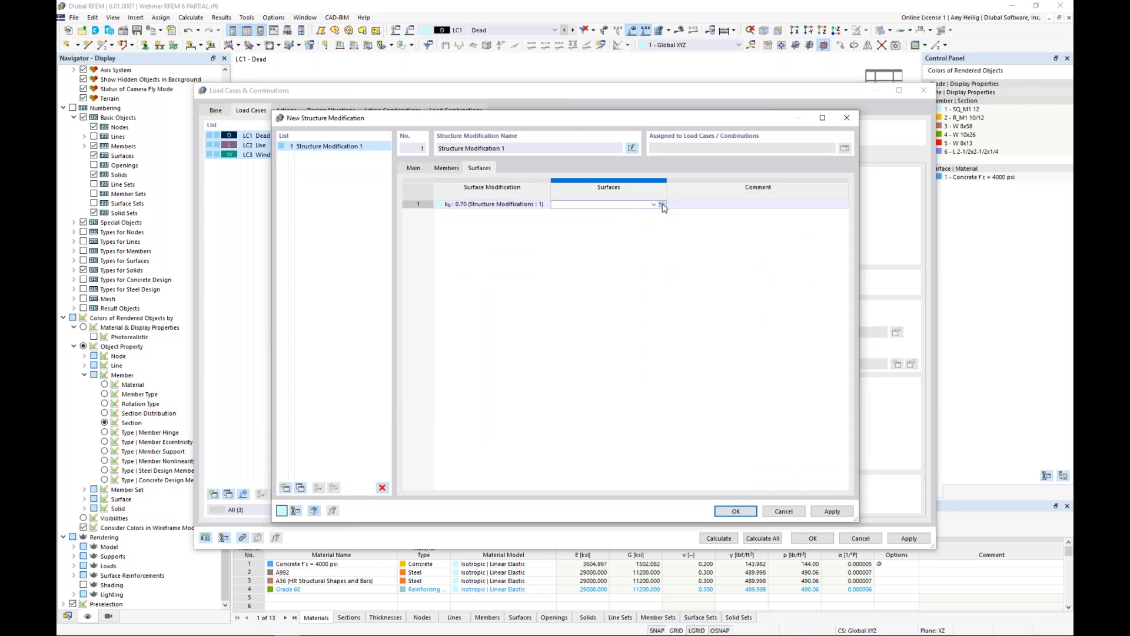
pyautogui.click(662, 208)
pyautogui.click(577, 272)
pyautogui.keyDown('ctrl'); pyautogui.moveTo(498, 360); pyautogui.dragTo(638, 408, button='middle'); pyautogui.keyUp('ctrl')
pyautogui.click(465, 367)
pyautogui.click(527, 385)
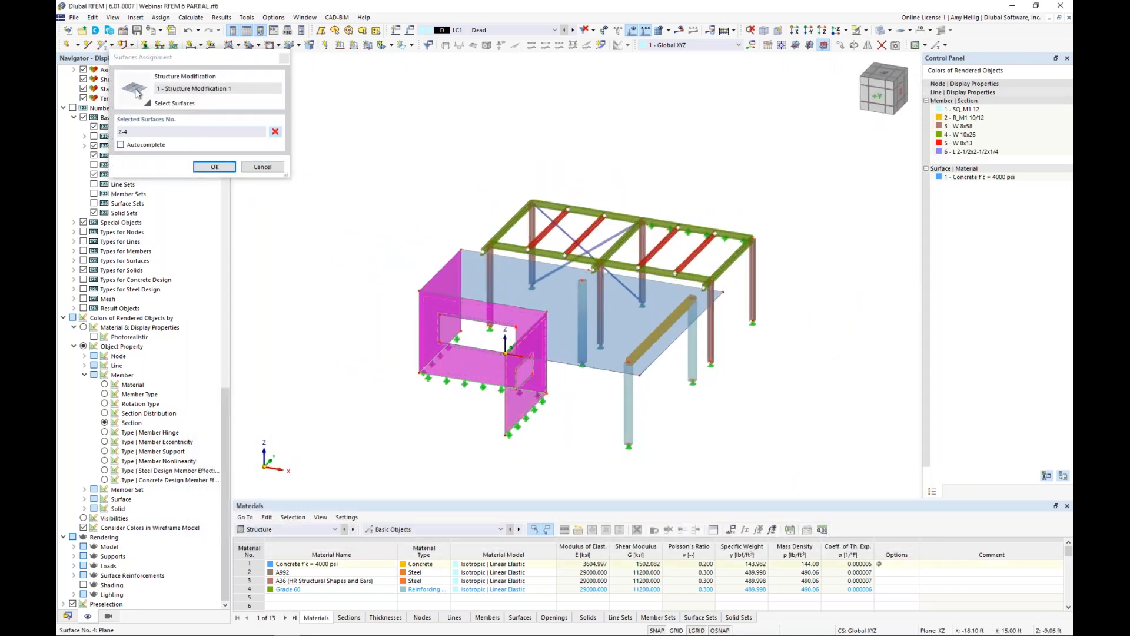
pyautogui.scroll(2, 484, 372)
pyautogui.click(214, 166)
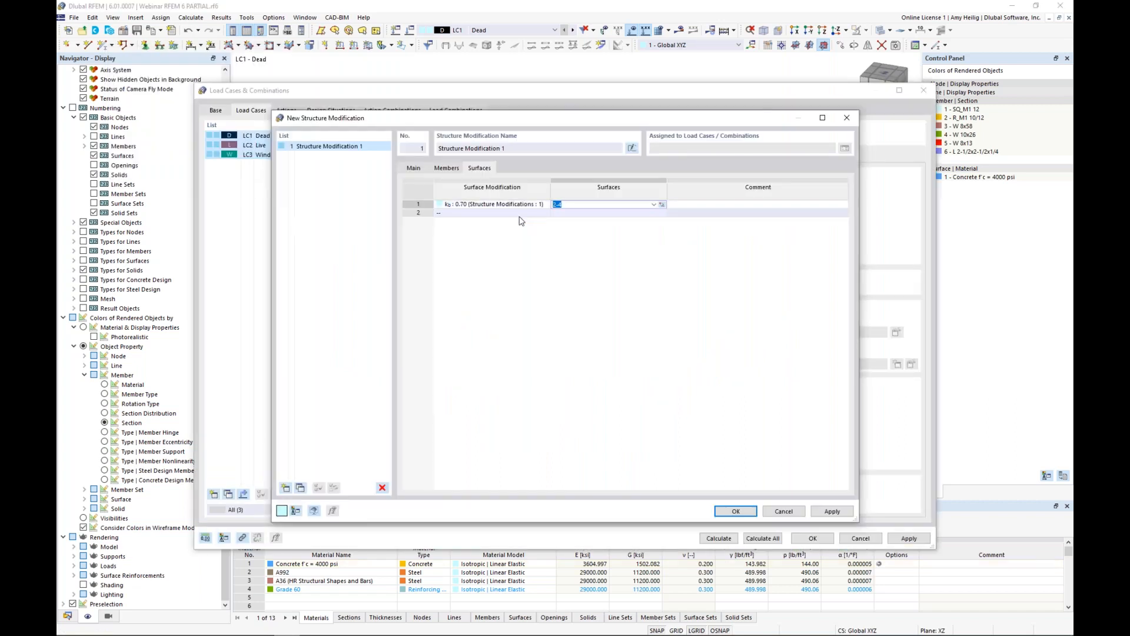
# Step: Create a second surface stiffness modification using ACI 318-19 Table 6.6.3.1.1(a) with component type Flat plates and flat slabs
pyautogui.click(518, 213)
pyautogui.click(545, 212)
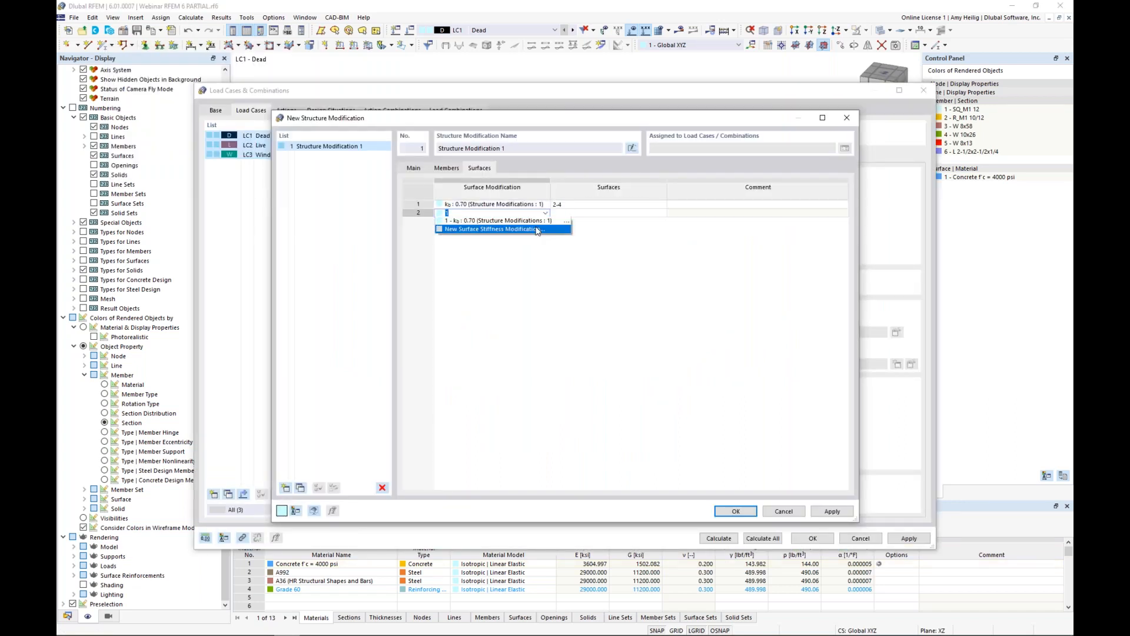
pyautogui.click(536, 229)
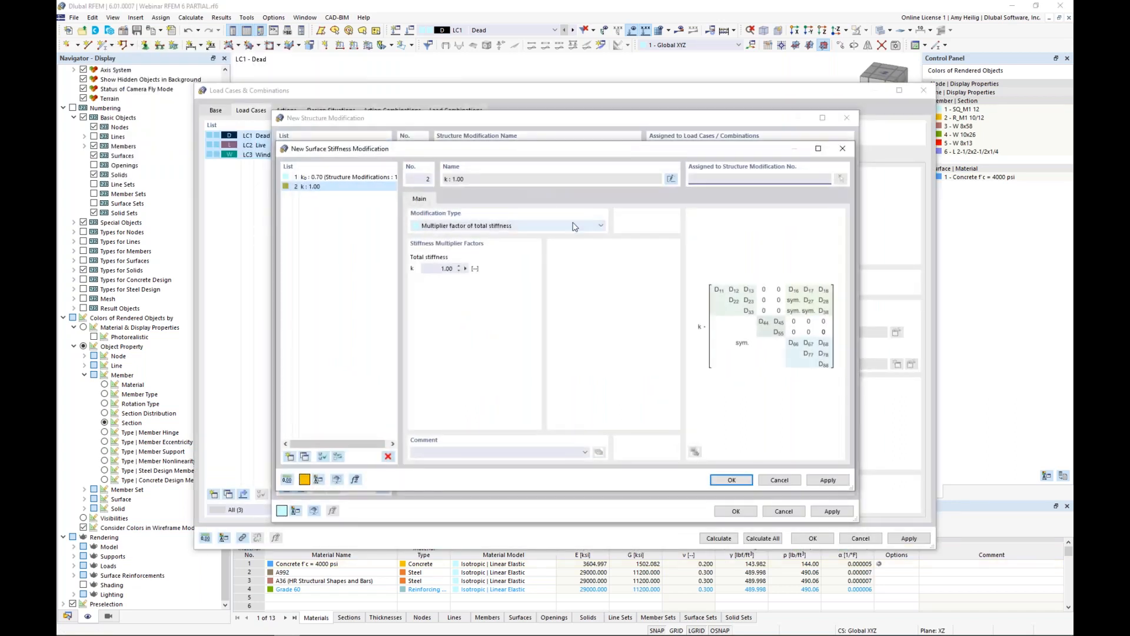
pyautogui.click(568, 226)
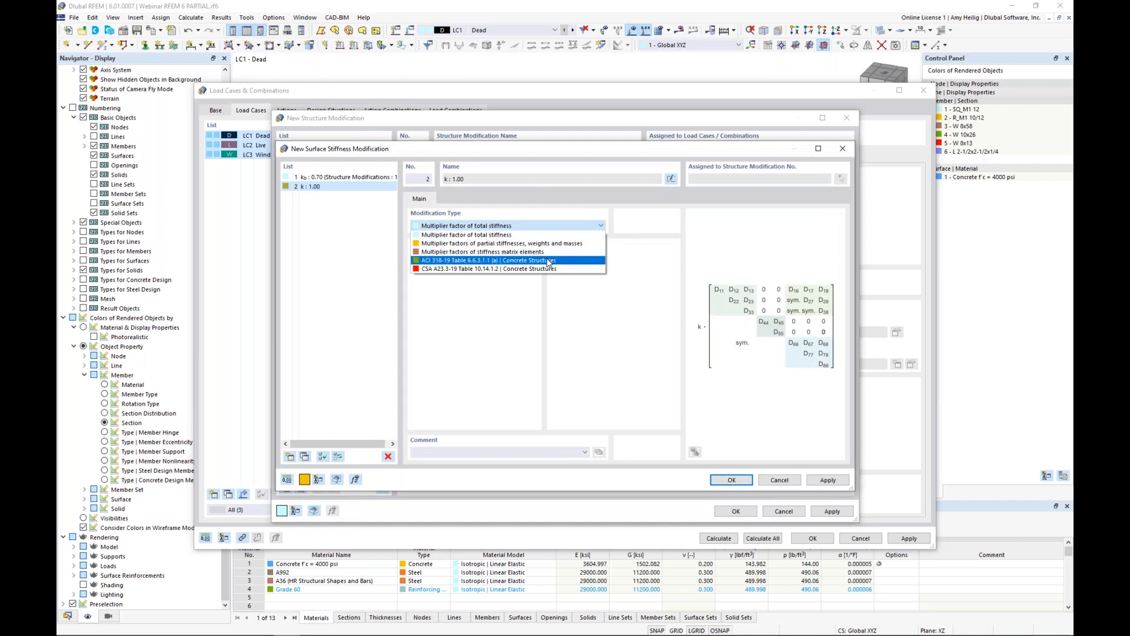
pyautogui.click(547, 260)
pyautogui.click(502, 269)
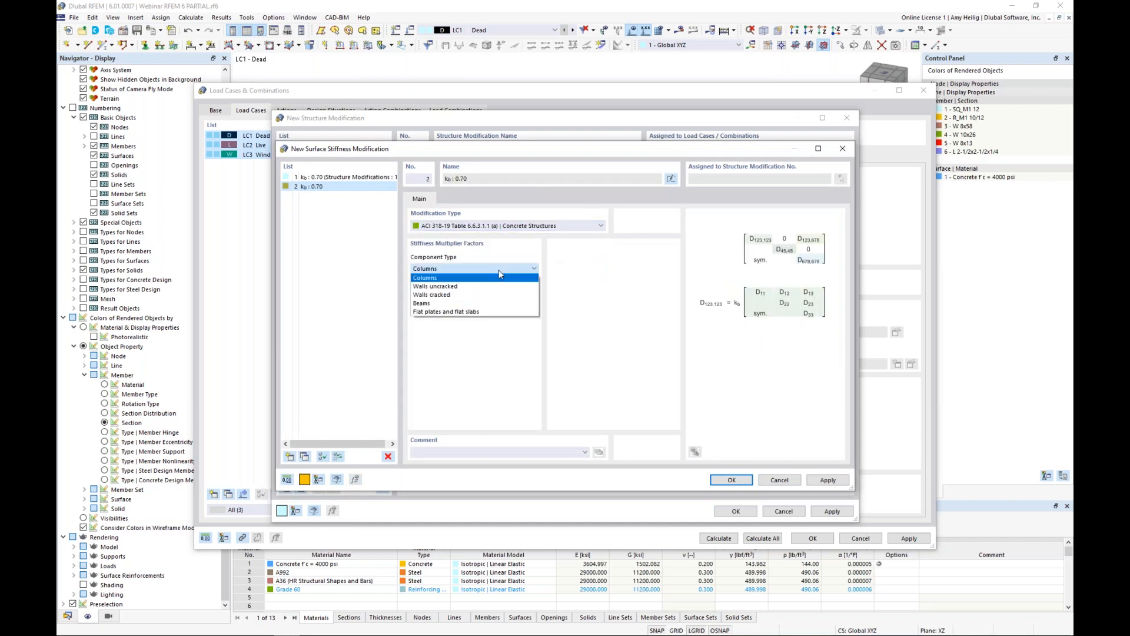
pyautogui.click(487, 312)
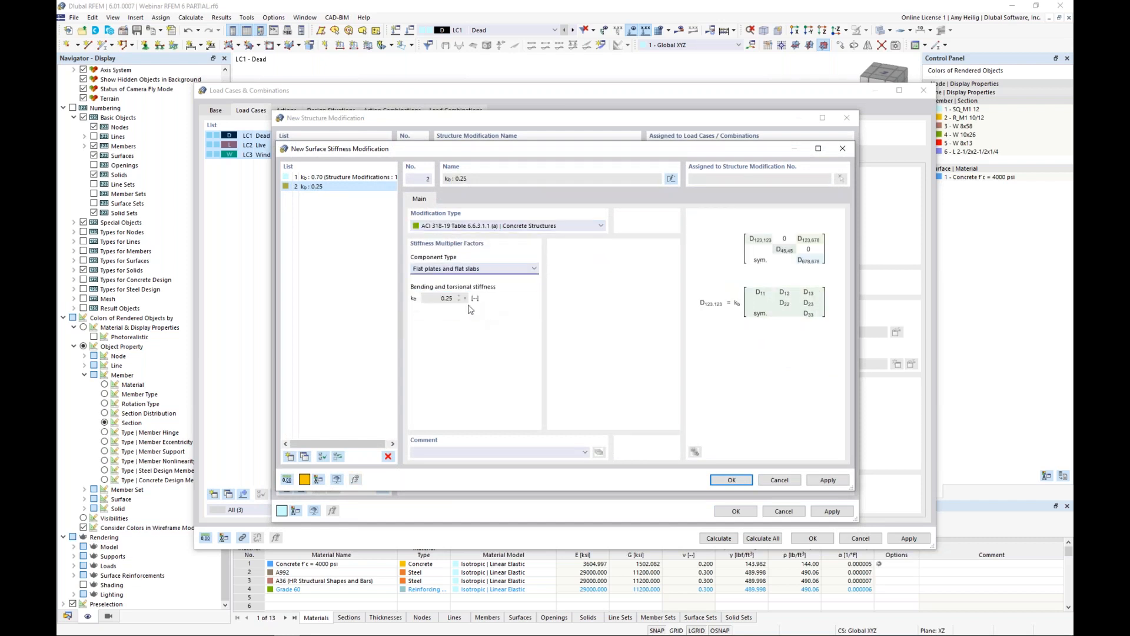
pyautogui.click(731, 479)
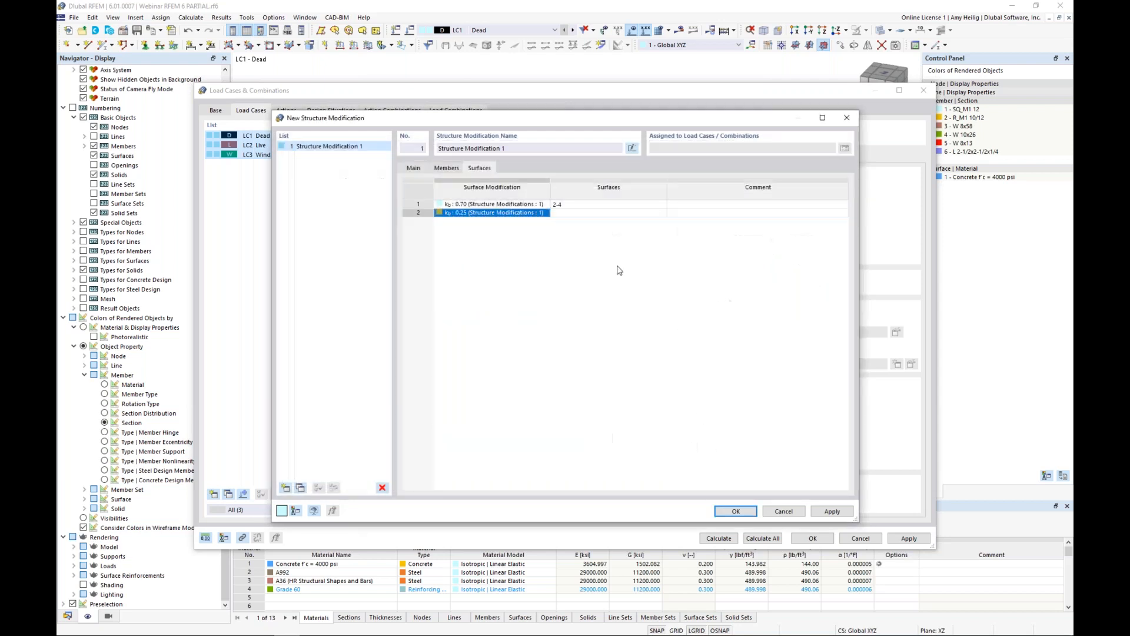
# Step: Assign the flat slab stiffness modification to the concrete slab surface and accept the finished structure modification
pyautogui.click(593, 213)
pyautogui.click(661, 214)
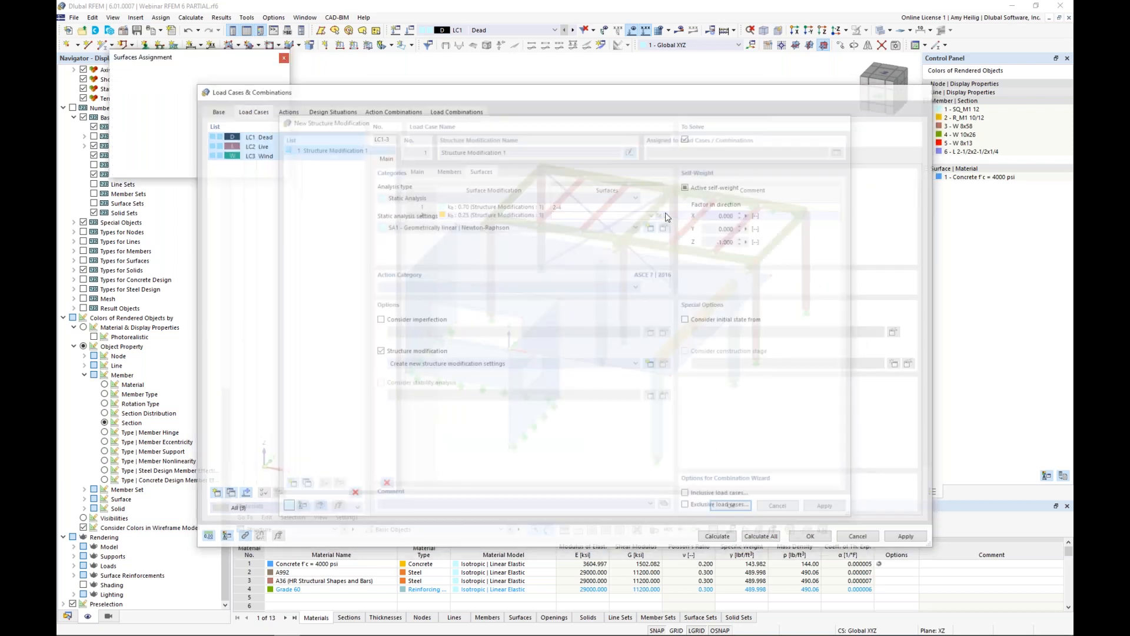
pyautogui.click(510, 237)
pyautogui.click(214, 168)
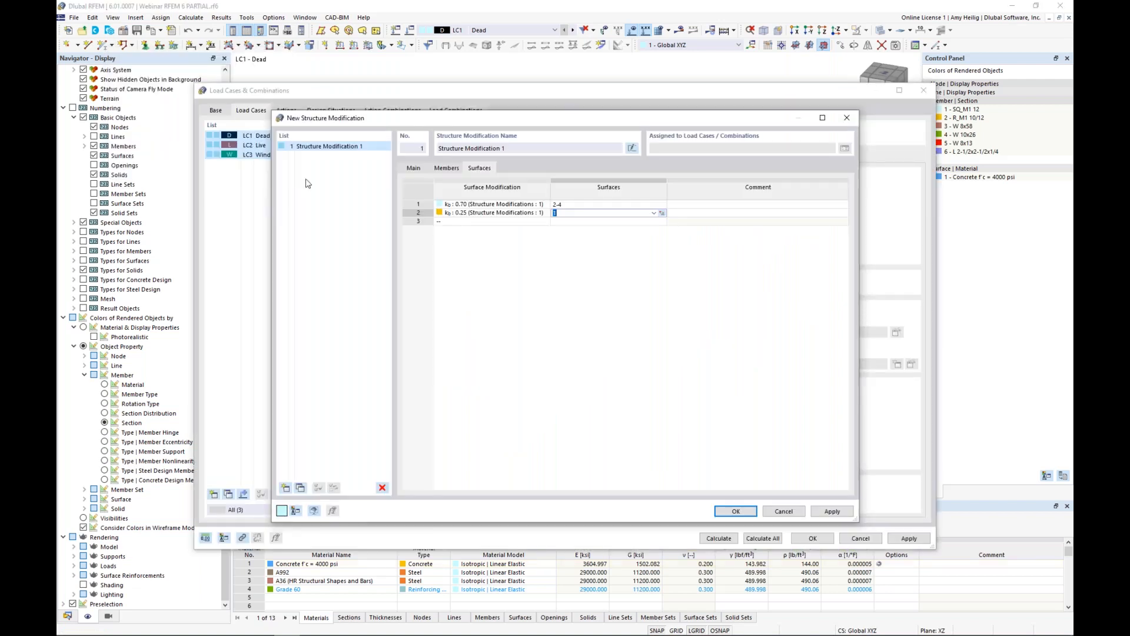
pyautogui.click(736, 511)
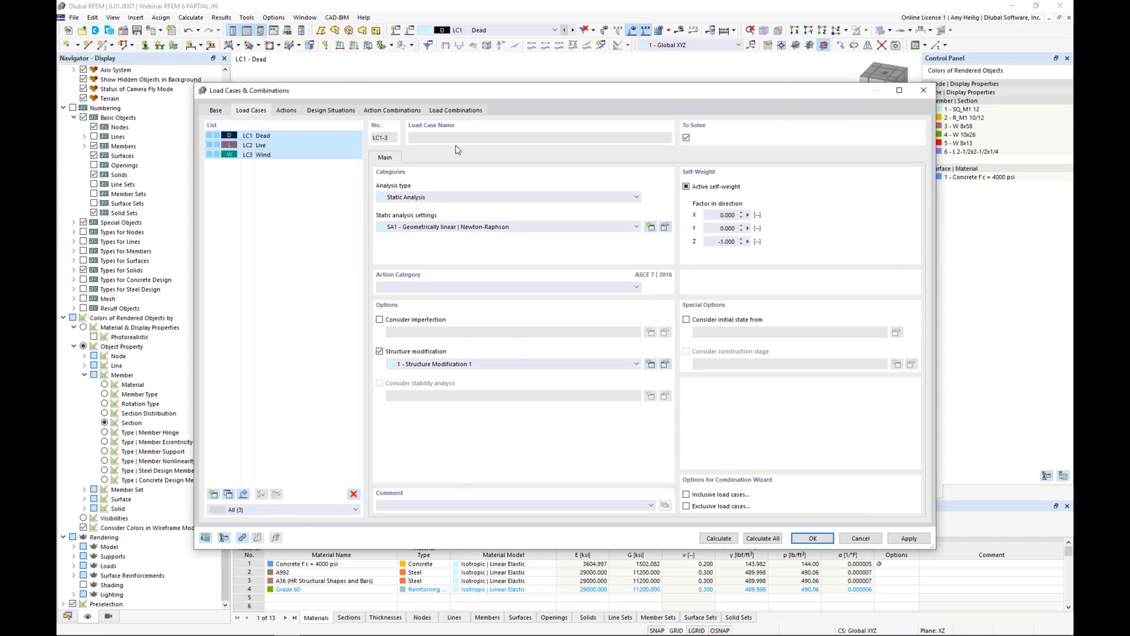
# Step: Activate Structure Modification 1 for all load combinations CO1 to CO10
pyautogui.click(462, 112)
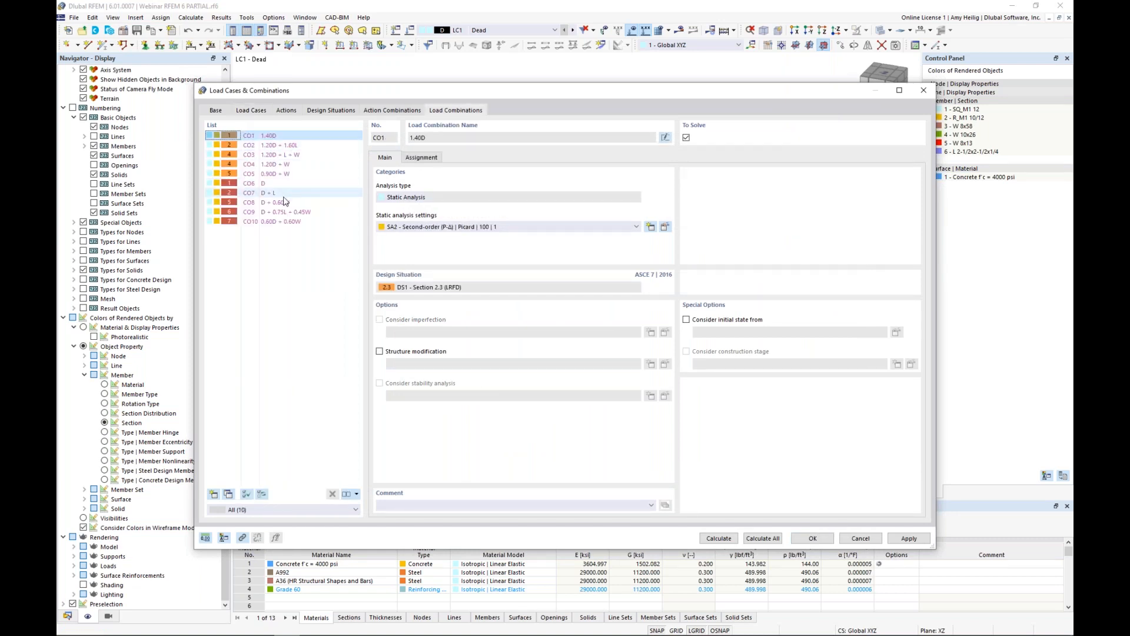
pyautogui.keyDown('shift'); pyautogui.click(284, 223); pyautogui.keyUp('shift')
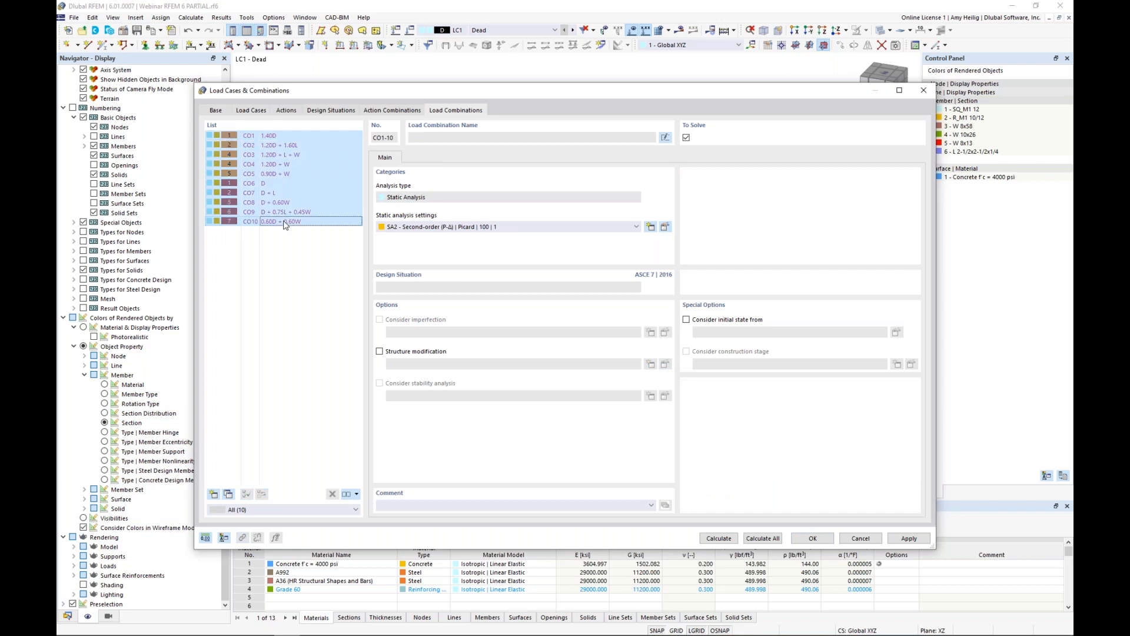
pyautogui.click(379, 352)
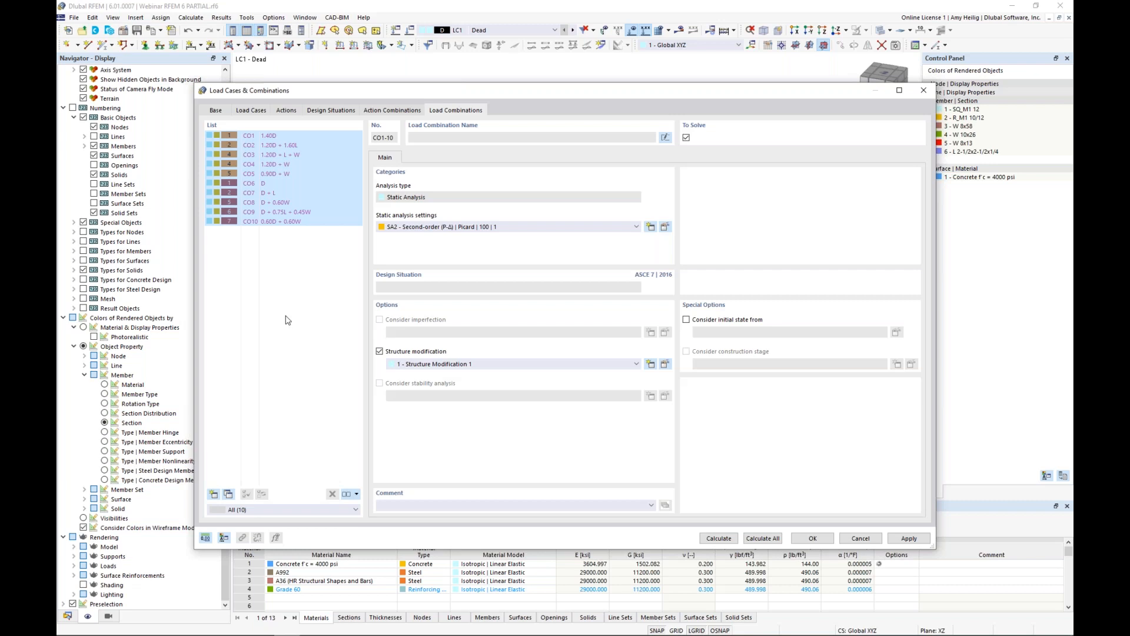
# Step: Review the settings of the ASD load combinations CO6 to CO10, including their design situation and structure modification
pyautogui.click(282, 202)
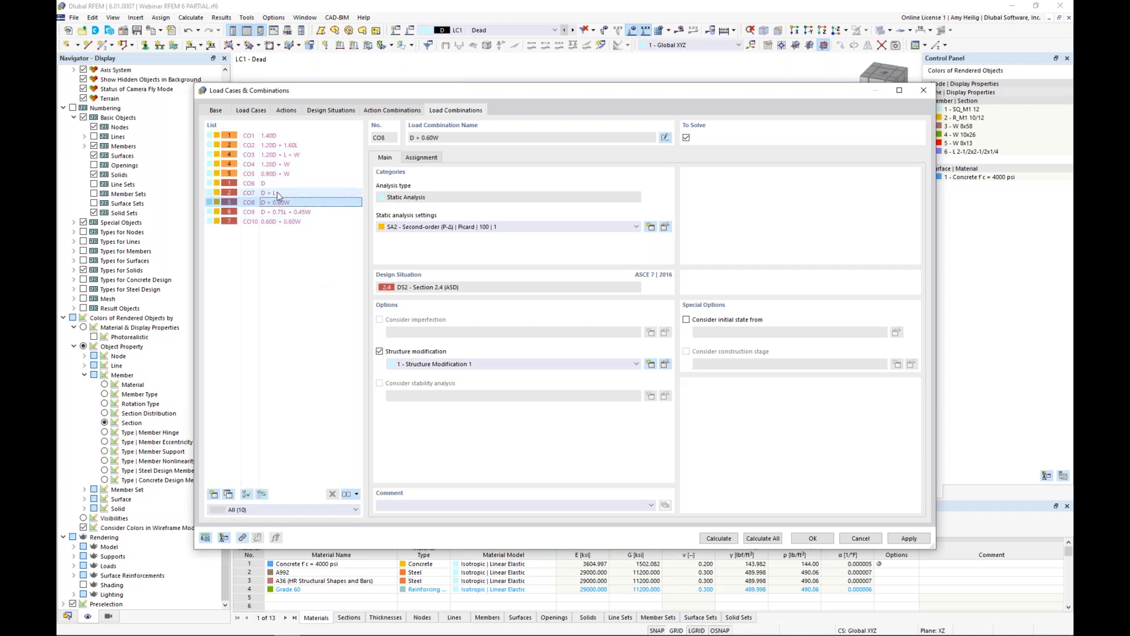
pyautogui.click(277, 185)
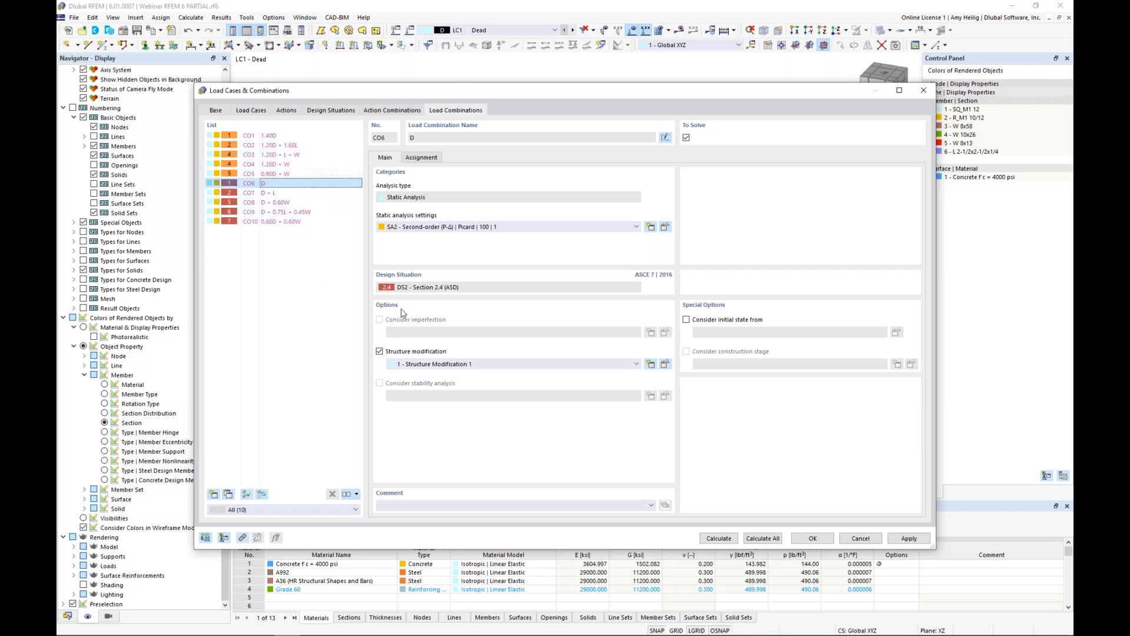
pyautogui.press('Down')
pyautogui.press('Down')
pyautogui.press('Down')
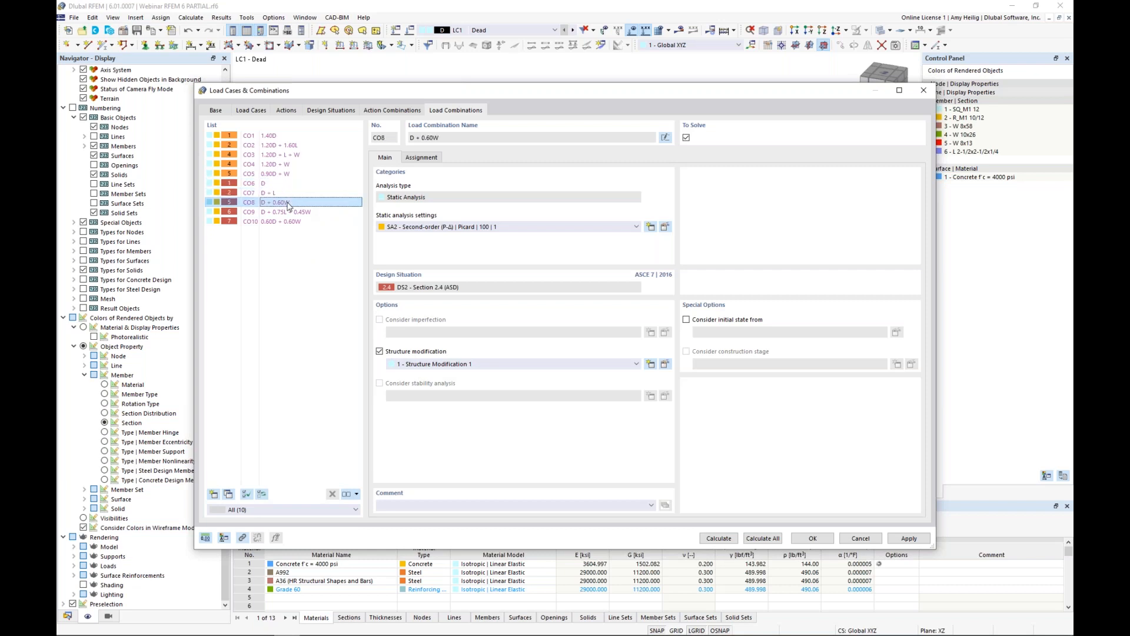
pyautogui.click(292, 222)
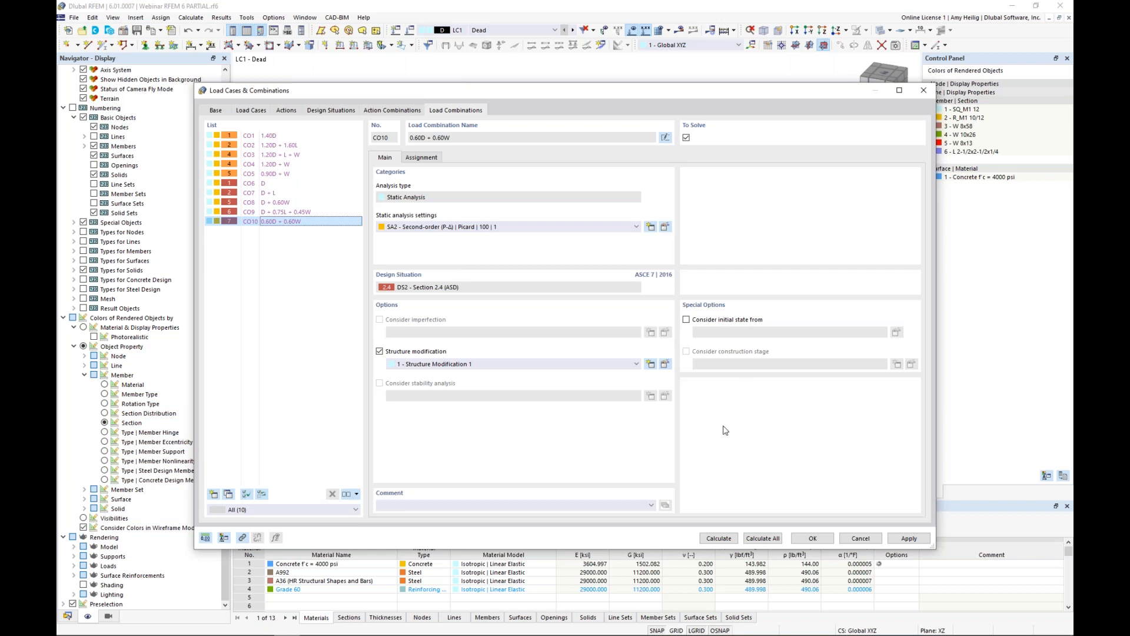
# Step: Accept the load case and combination settings and make LC1 Dead the current load case
pyautogui.click(808, 539)
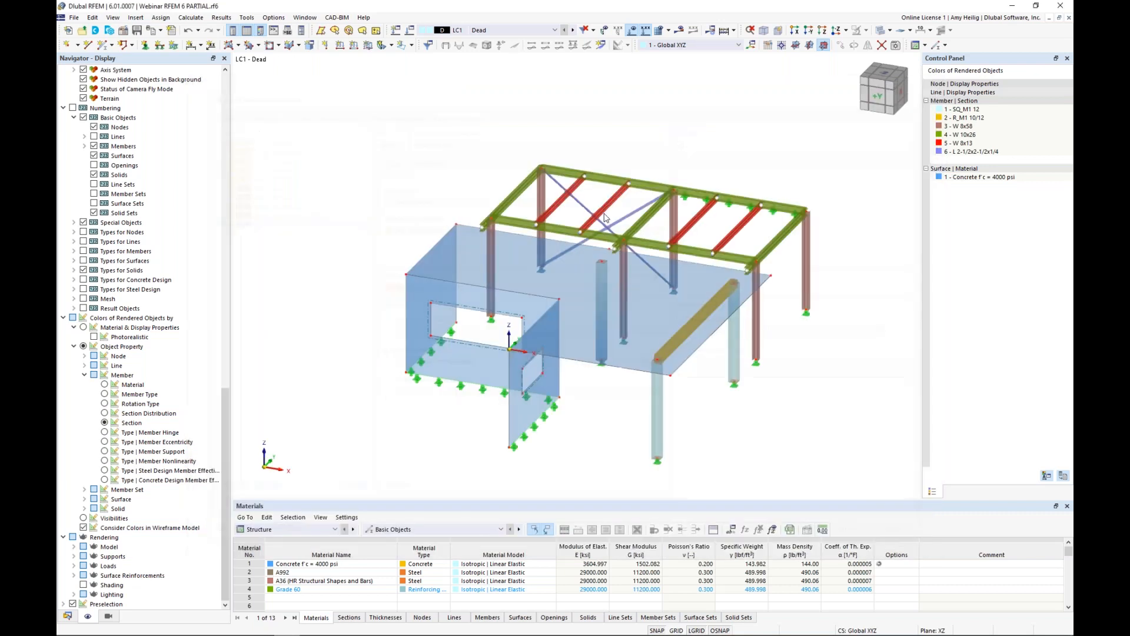
pyautogui.click(536, 31)
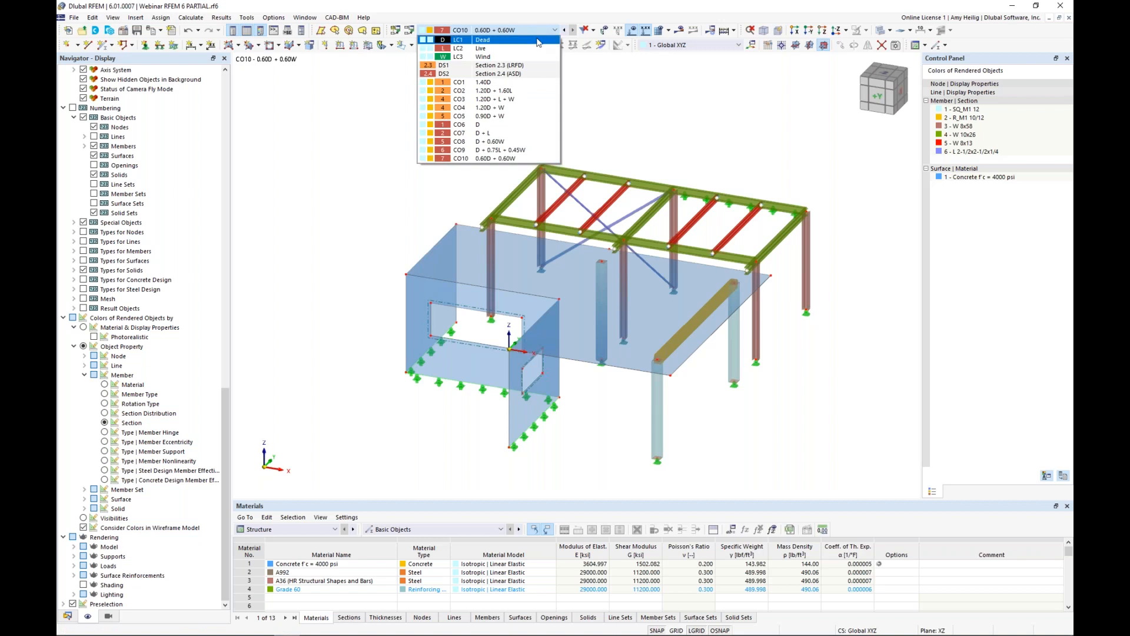
pyautogui.click(537, 40)
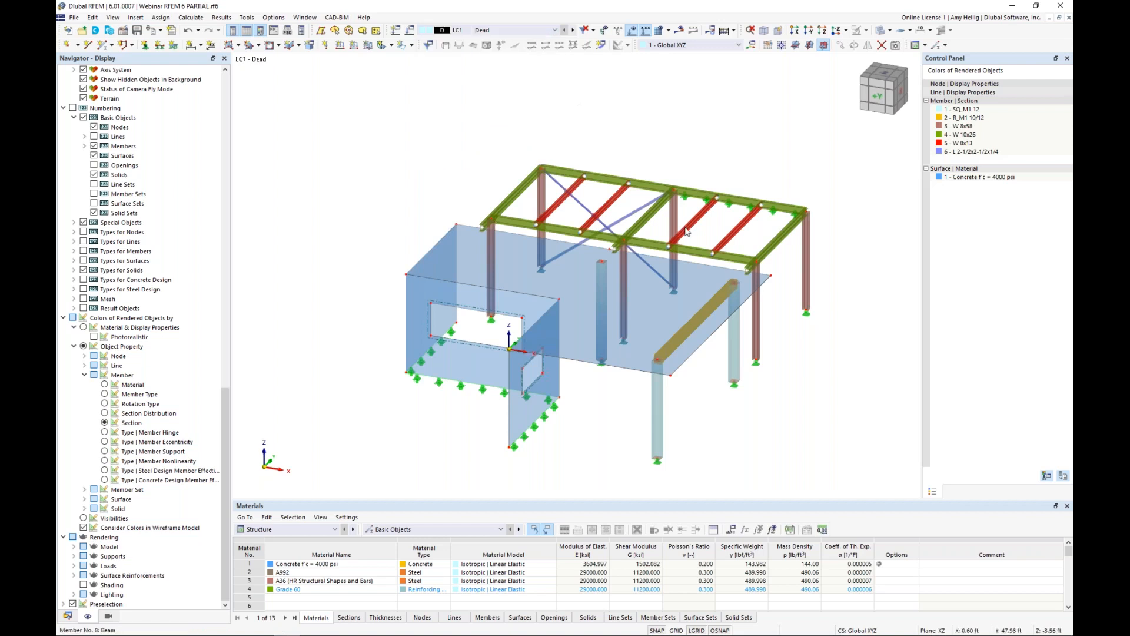
pyautogui.keyDown('ctrl'); pyautogui.moveTo(697, 238); pyautogui.dragTo(594, 249, button='middle'); pyautogui.keyUp('ctrl')
pyautogui.scroll(3, 582, 292)
pyautogui.scroll(-1, 594, 250)
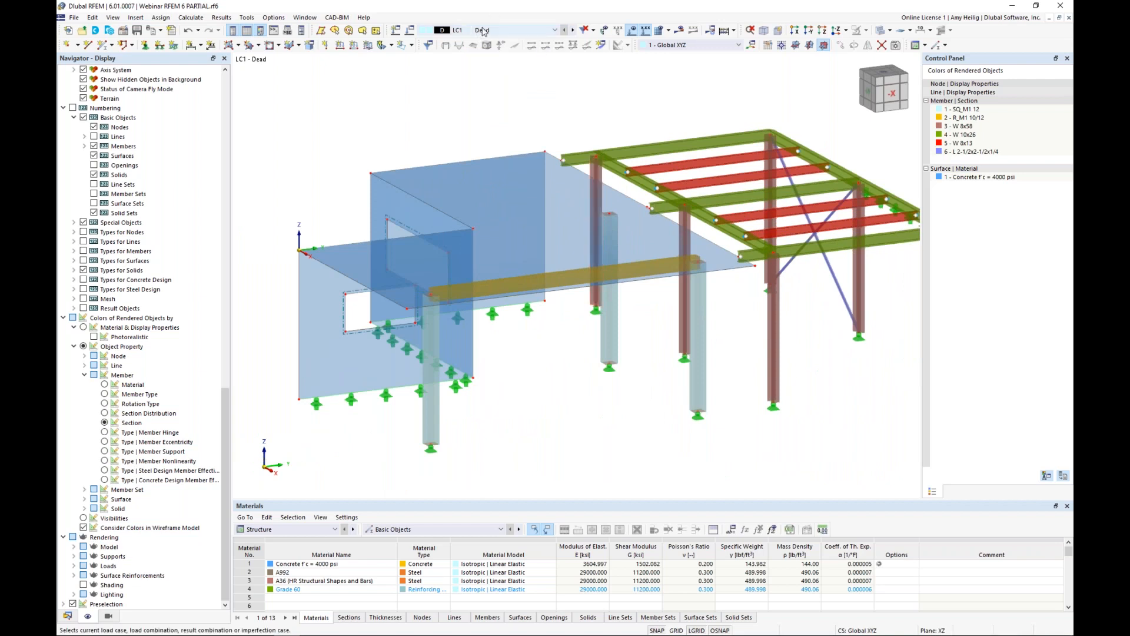
# Step: Apply a uniform surface load of -0.040 ksf in the global Z direction to the concrete slab in LC1 Dead
pyautogui.click(368, 46)
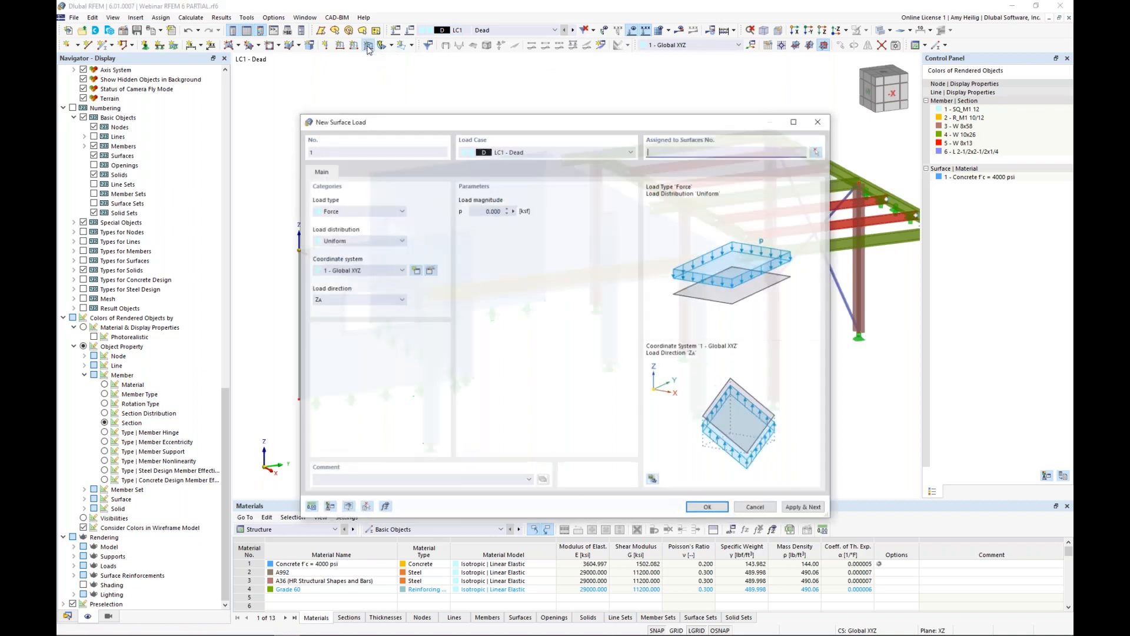
pyautogui.click(480, 210)
pyautogui.press('BackSpace')
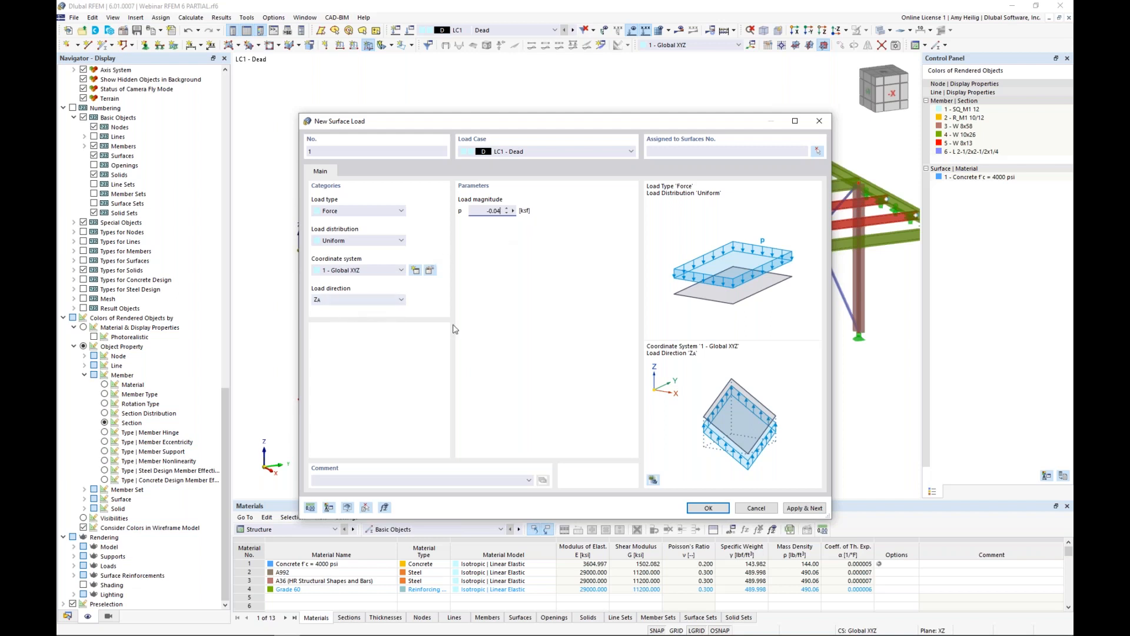
pyautogui.click(701, 507)
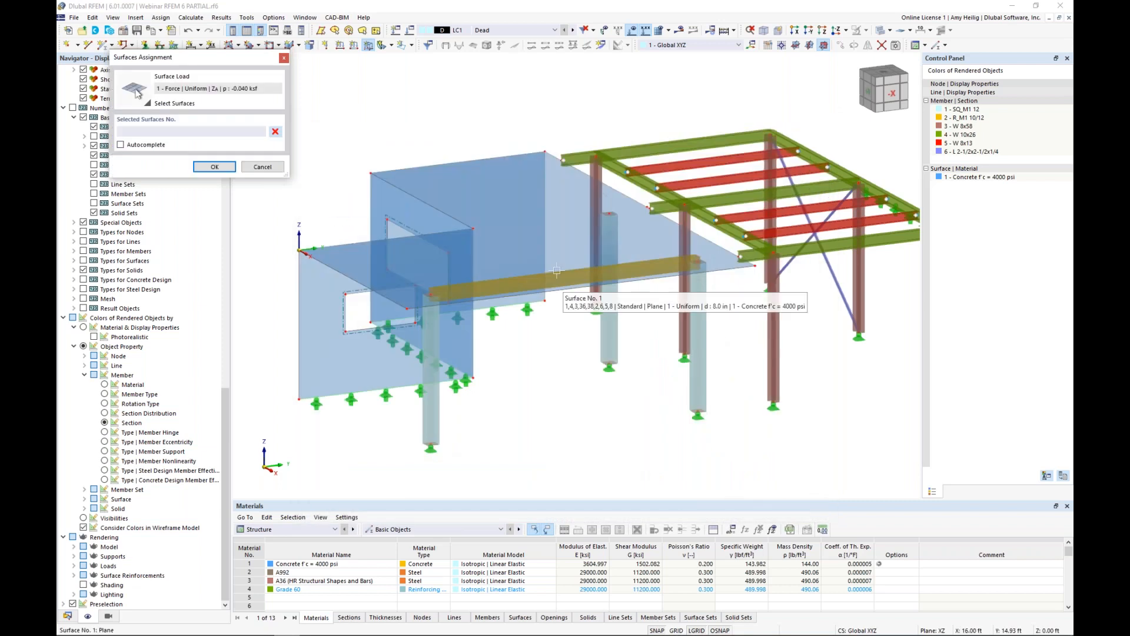
pyautogui.click(550, 247)
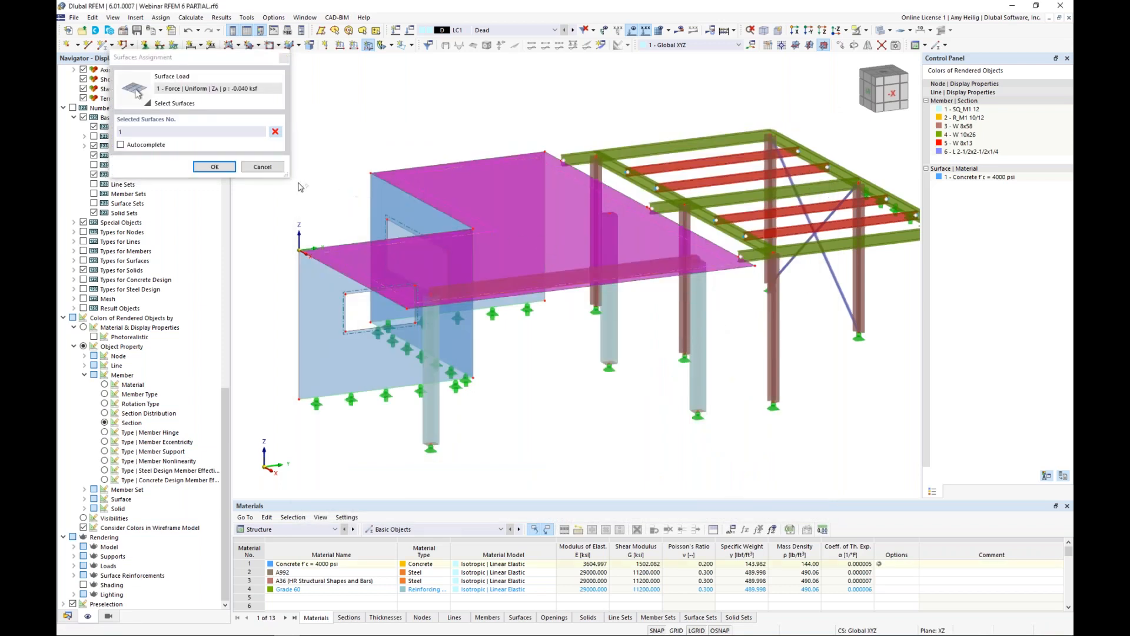
pyautogui.click(214, 167)
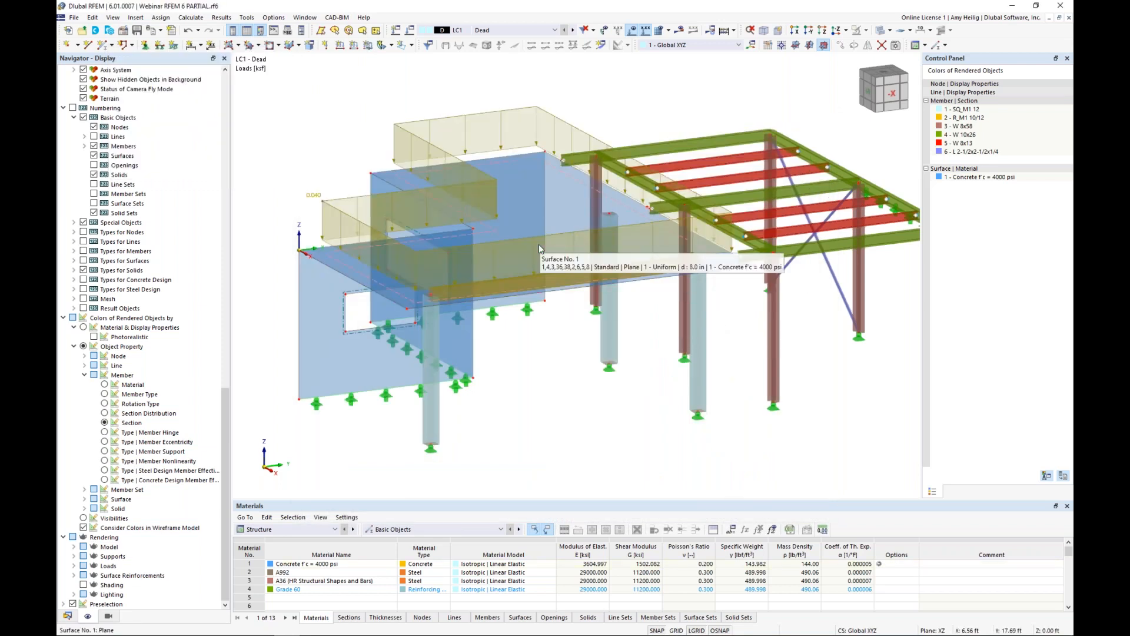
# Step: Create a member loads from area load wizard for LC1 Dead with a uniform load magnitude of -0.040 ksf
pyautogui.scroll(-1, 594, 391)
pyautogui.moveTo(593, 391); pyautogui.dragTo(569, 394, button='middle')
pyautogui.keyDown('ctrl'); pyautogui.moveTo(762, 385); pyautogui.dragTo(653, 392, button='middle'); pyautogui.keyUp('ctrl')
pyautogui.scroll(-1, 726, 384)
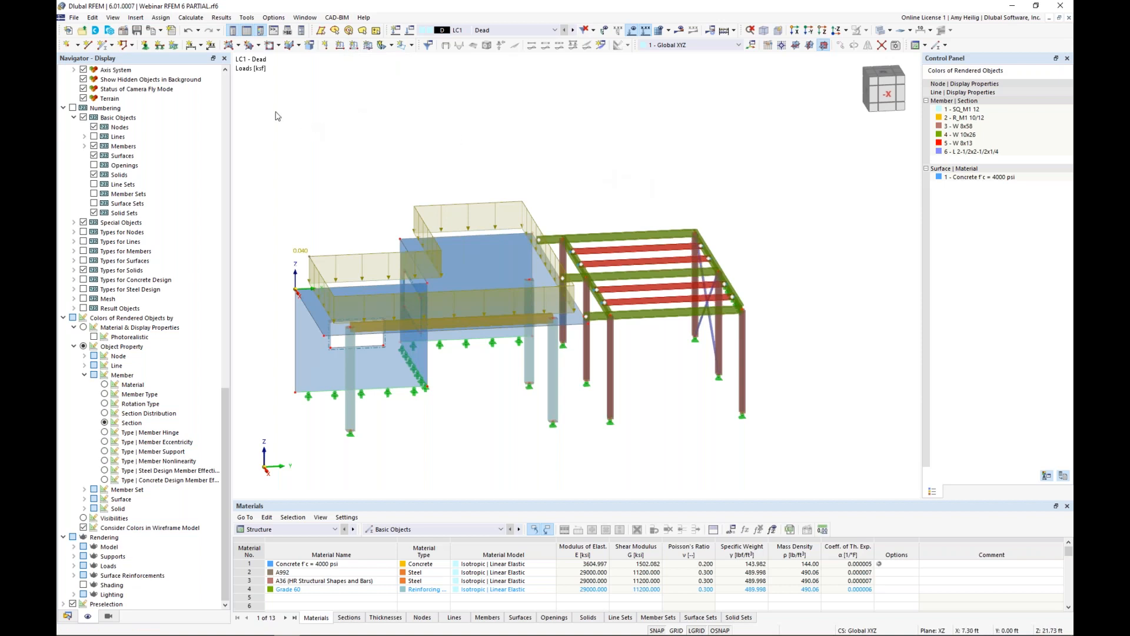
pyautogui.click(135, 18)
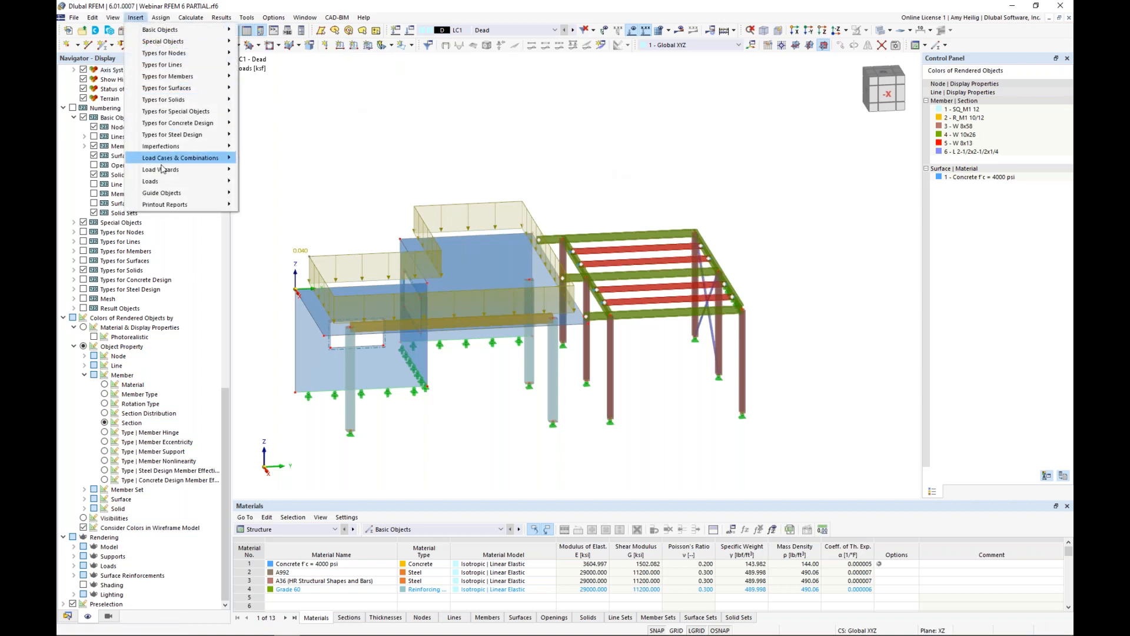
pyautogui.moveTo(168, 175)
pyautogui.moveTo(257, 172)
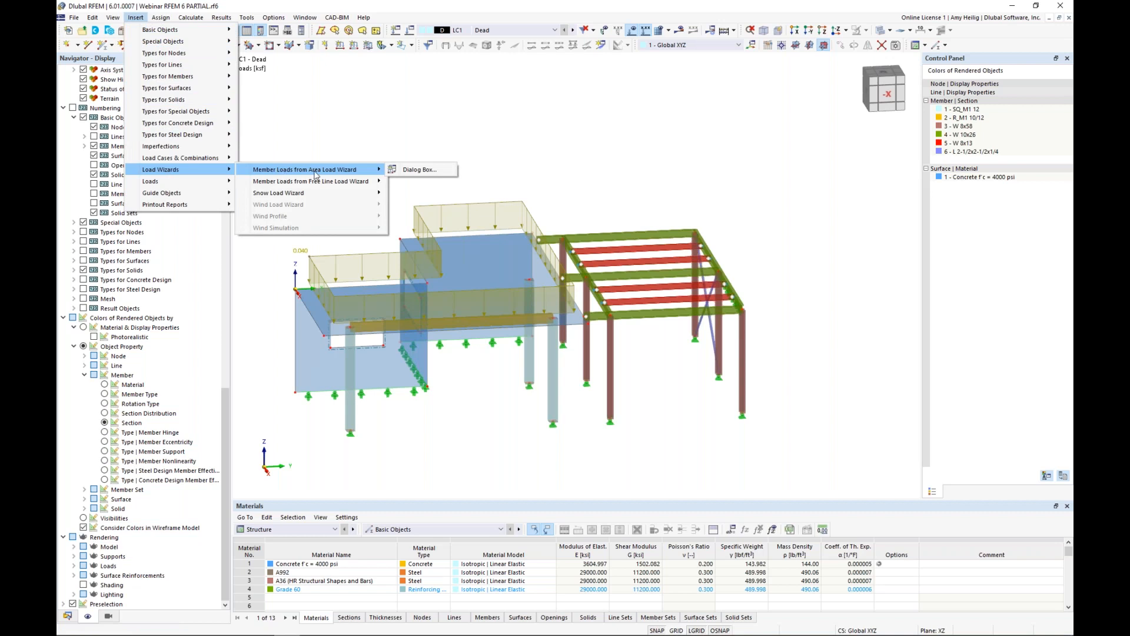
pyautogui.click(399, 172)
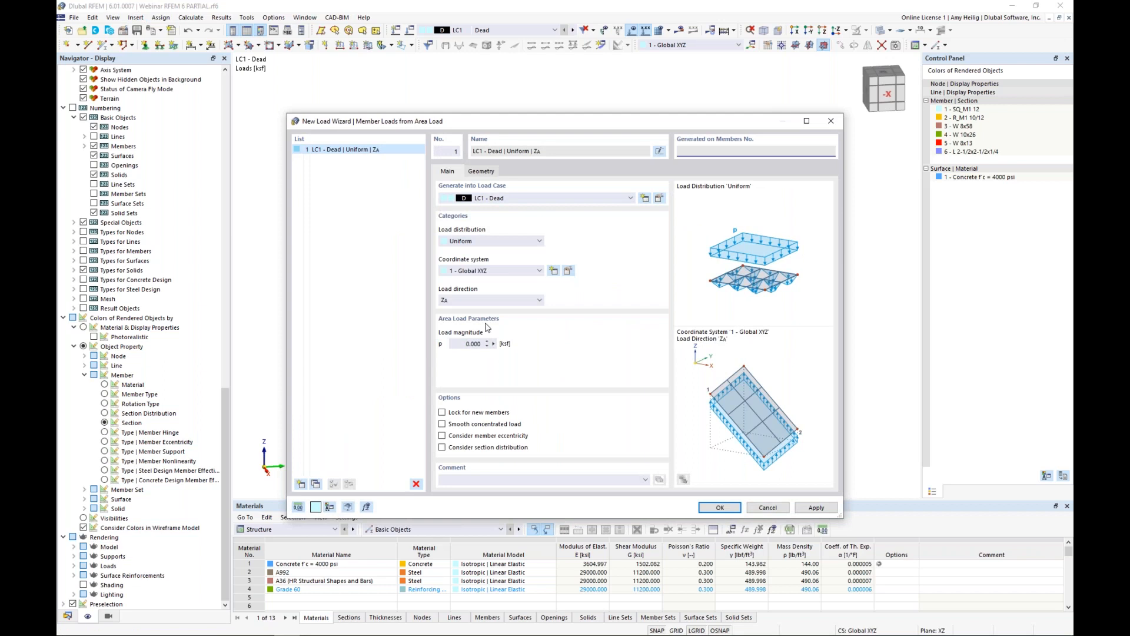
pyautogui.click(473, 344)
pyautogui.press('BackSpace')
# Step: Assign all six cells between the steel roof beams as the boundary of the area load plane
pyautogui.click(486, 172)
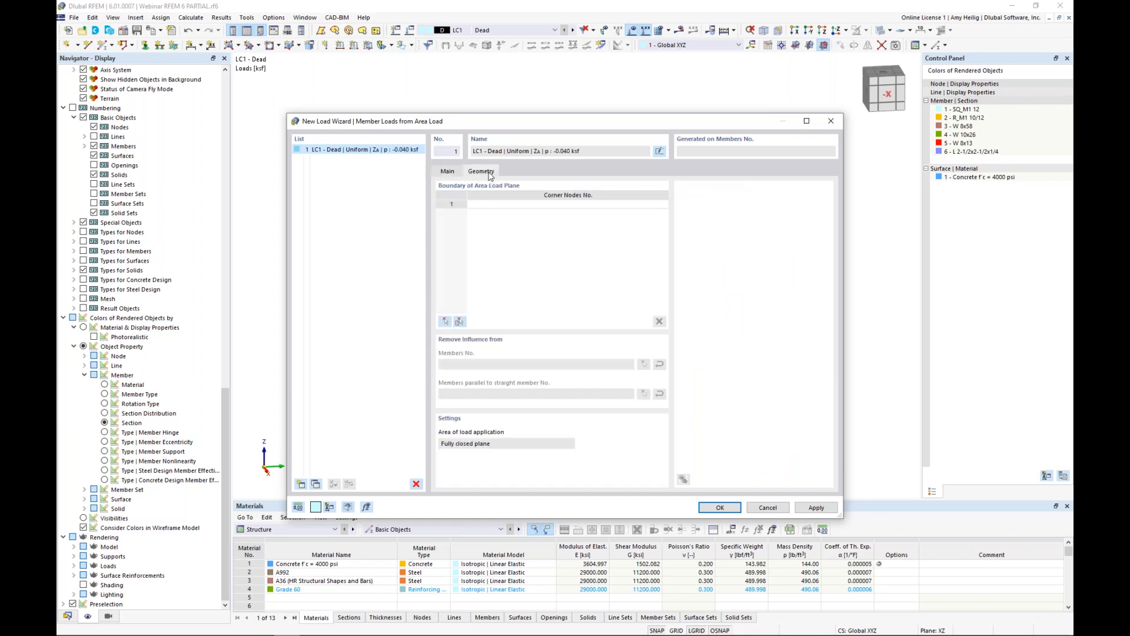
pyautogui.click(446, 323)
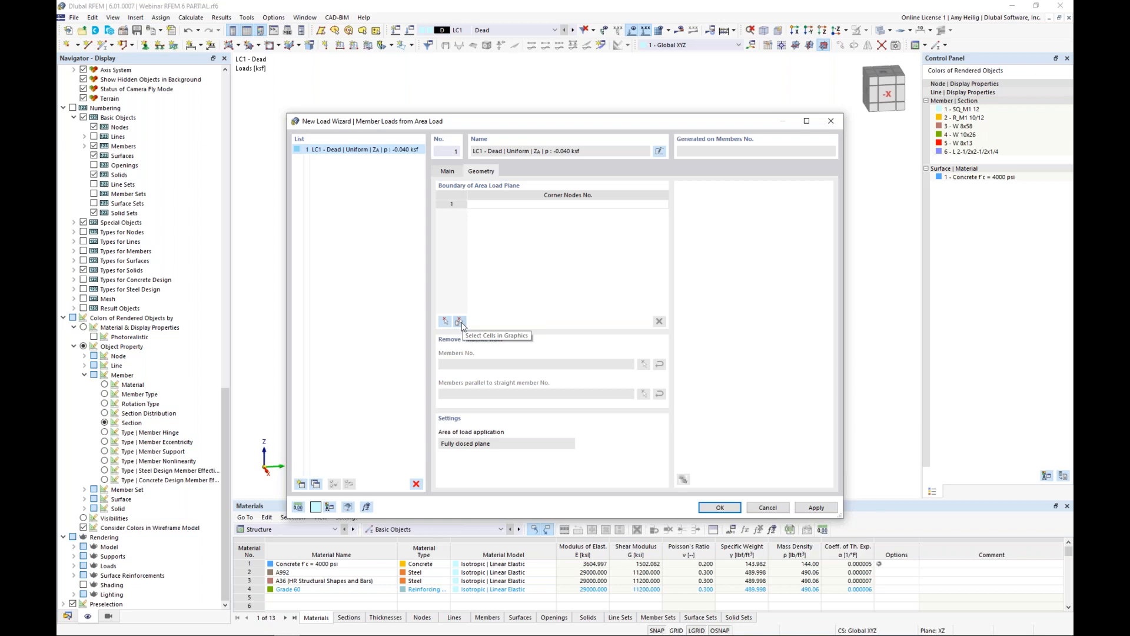
pyautogui.click(460, 321)
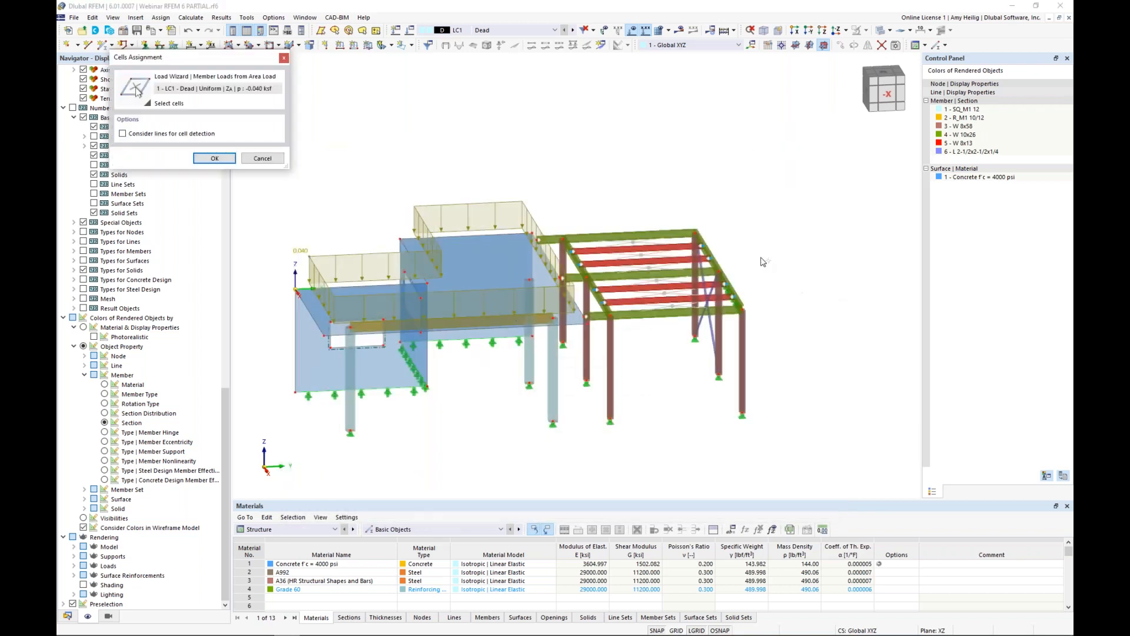
pyautogui.keyDown('ctrl'); pyautogui.moveTo(751, 281); pyautogui.dragTo(677, 286, button='middle'); pyautogui.keyUp('ctrl')
pyautogui.scroll(2, 654, 287)
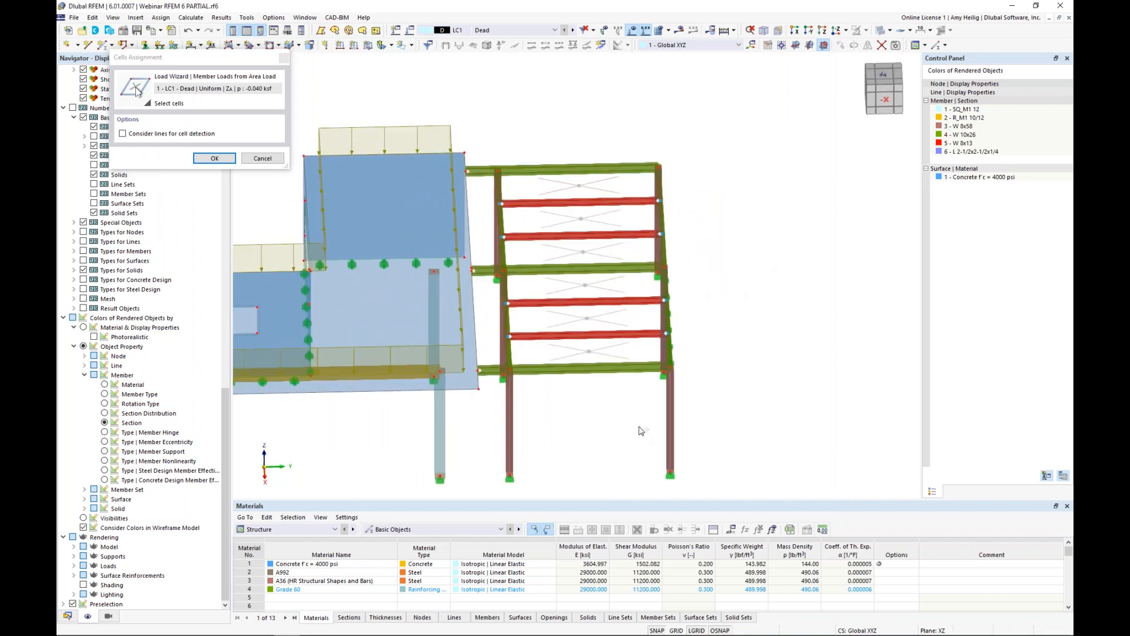
pyautogui.moveTo(578, 276); pyautogui.dragTo(533, 133)
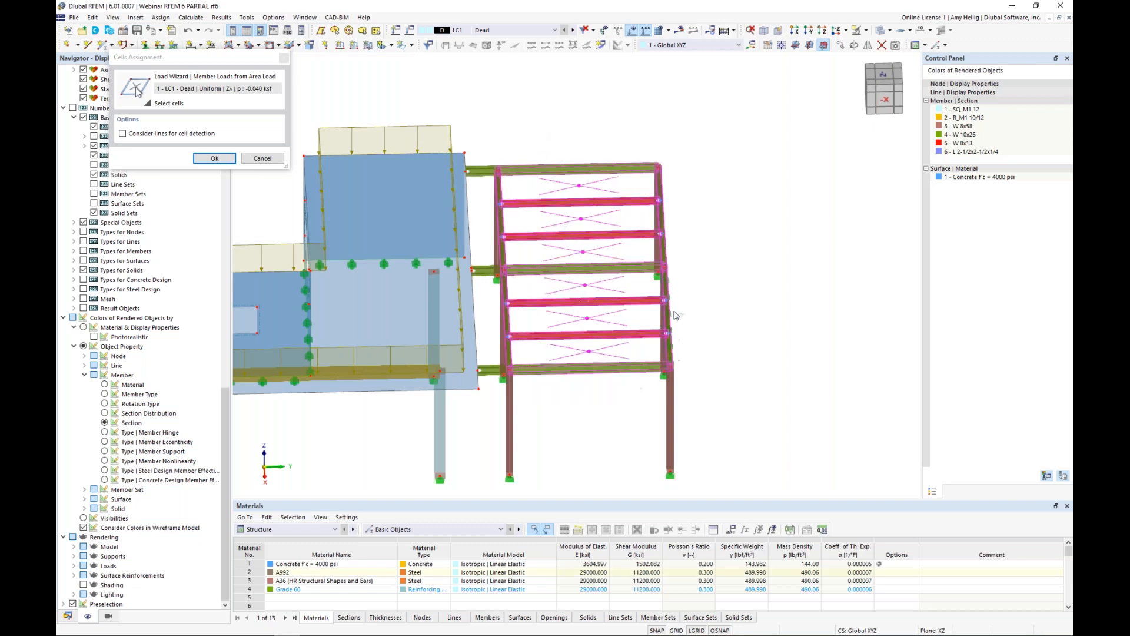
pyautogui.click(216, 158)
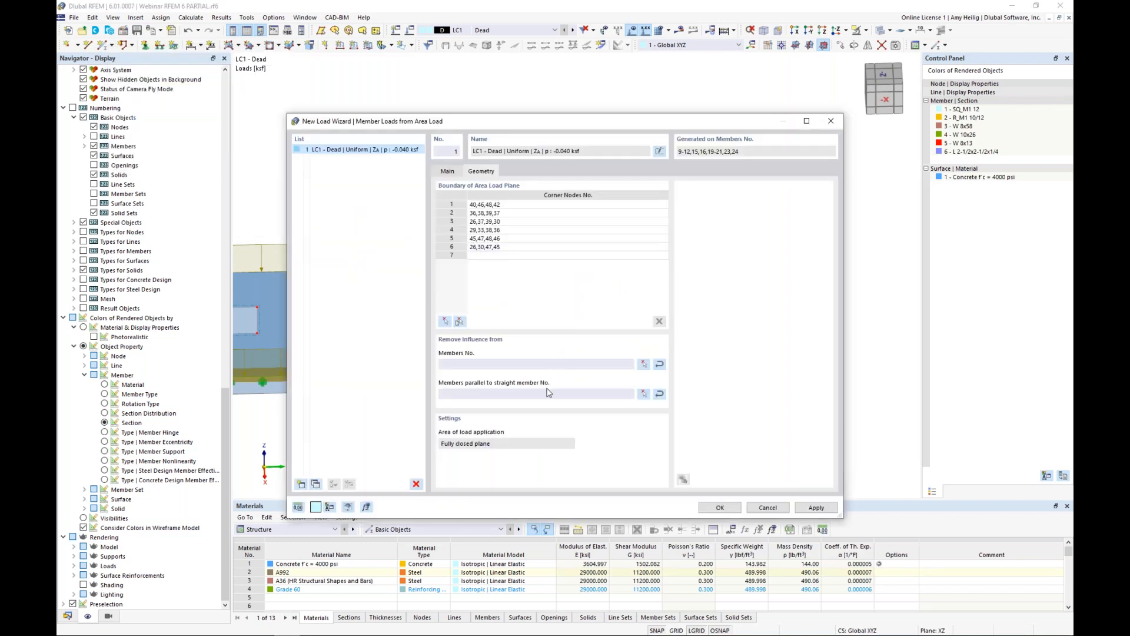
# Step: Remove the load influence from members parallel to sloped edge beam 11 and accept the area load wizard
pyautogui.click(645, 398)
pyautogui.click(589, 369)
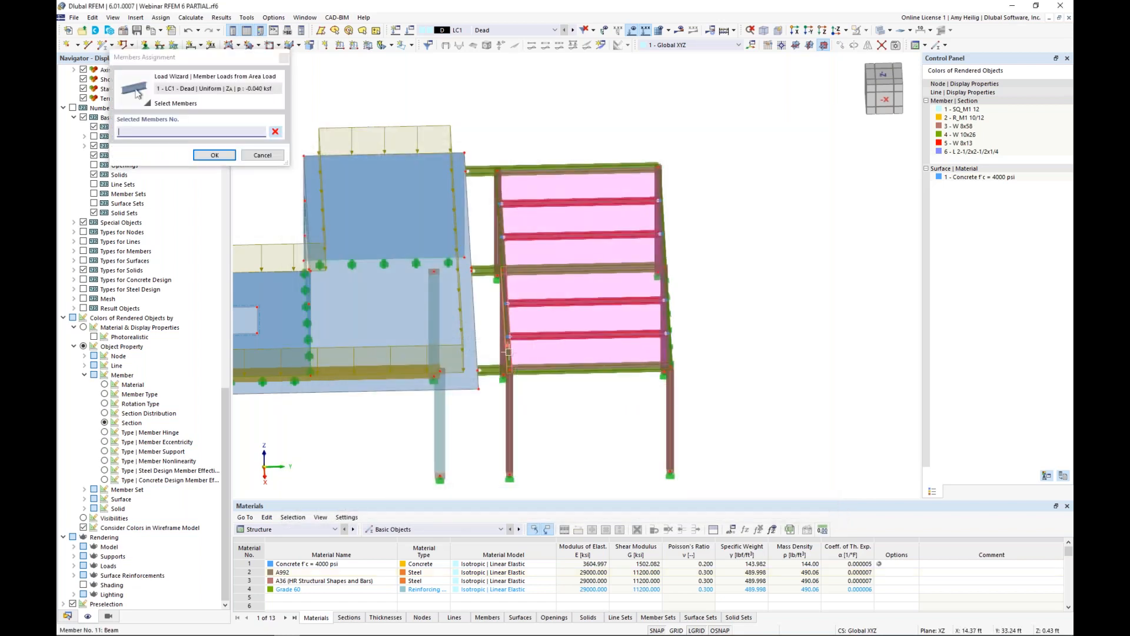
pyautogui.keyDown('ctrl'); pyautogui.moveTo(605, 396); pyautogui.dragTo(630, 393, button='middle'); pyautogui.keyUp('ctrl')
pyautogui.scroll(4, 575, 353)
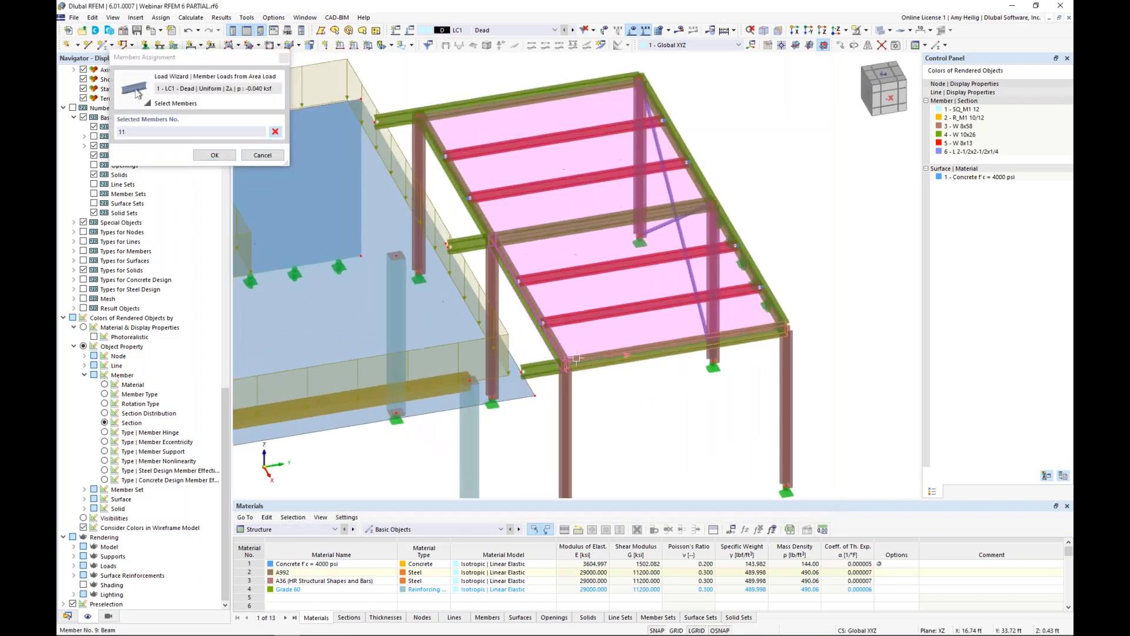
pyautogui.scroll(-2, 575, 353)
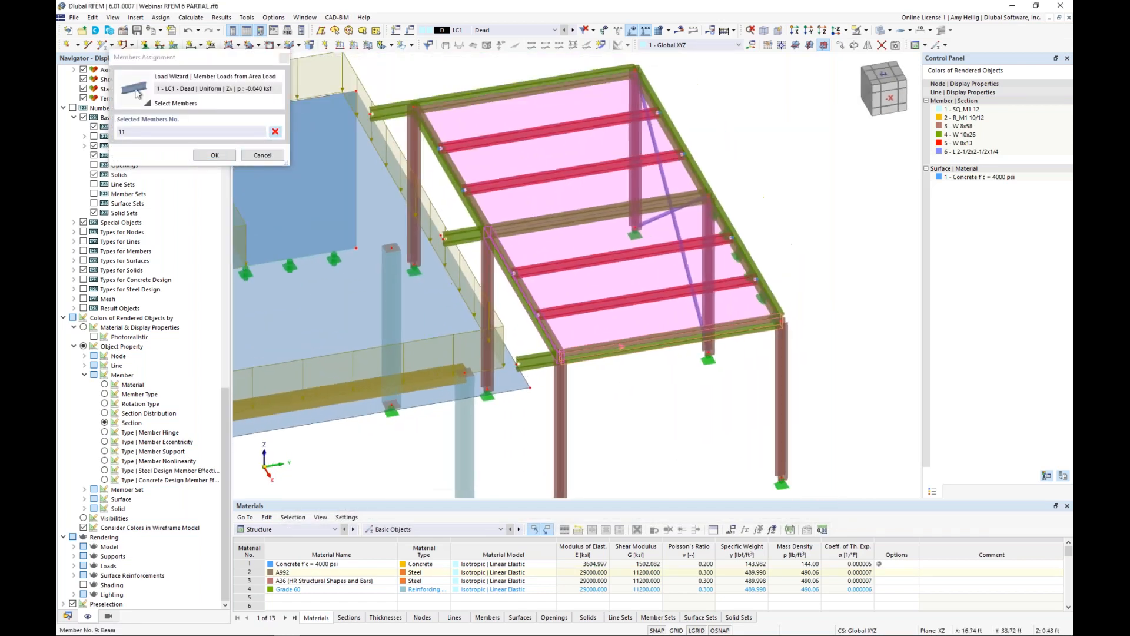
pyautogui.click(224, 156)
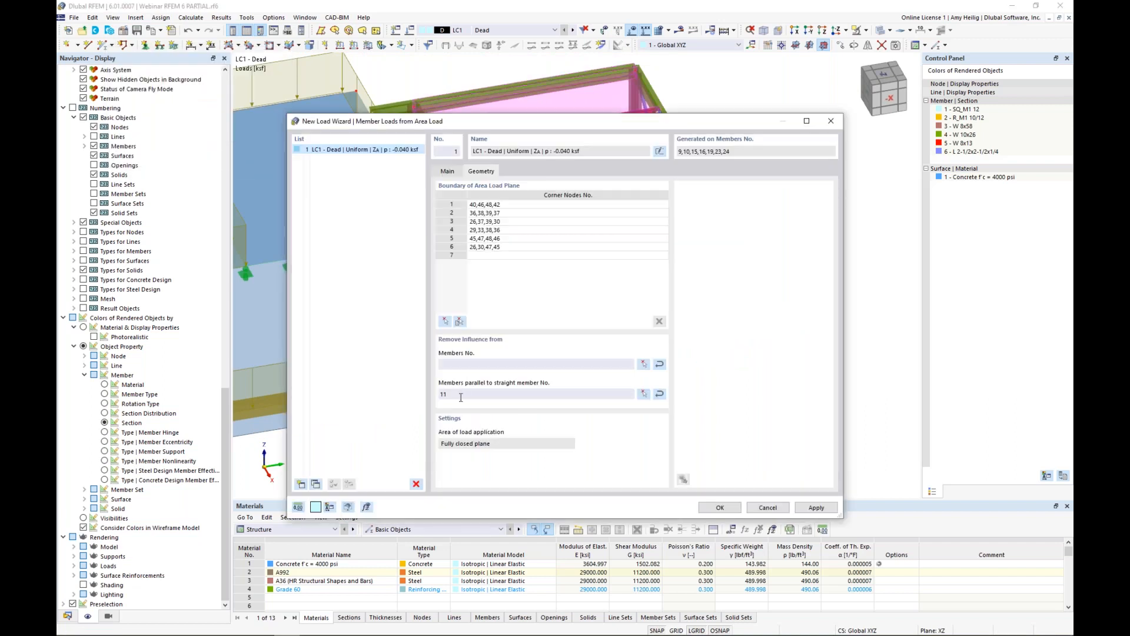
pyautogui.click(720, 507)
# Step: Display the roof area load separately as the generated loads on the individual steel members
pyautogui.keyDown('ctrl'); pyautogui.moveTo(676, 400); pyautogui.dragTo(680, 365, button='middle'); pyautogui.keyUp('ctrl')
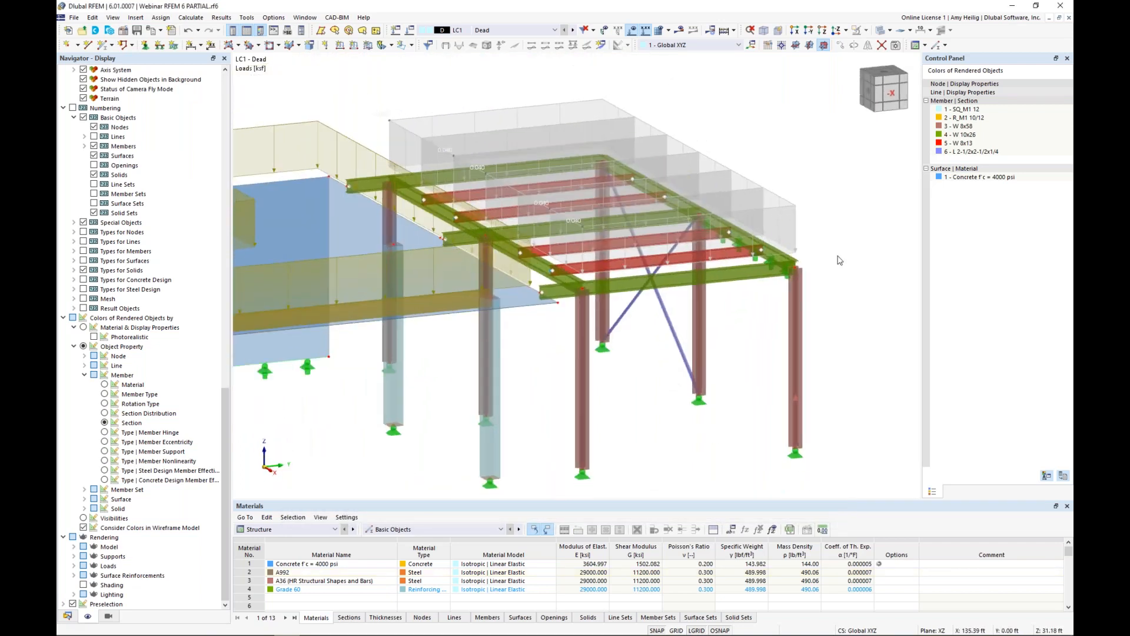
pyautogui.rightClick(788, 207)
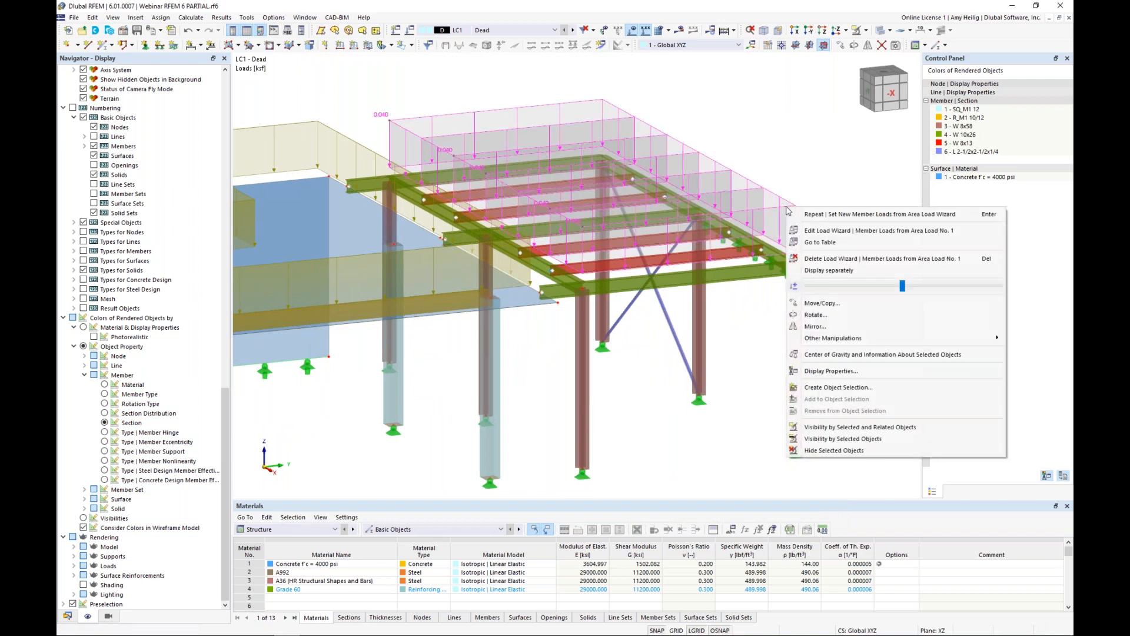
pyautogui.click(810, 259)
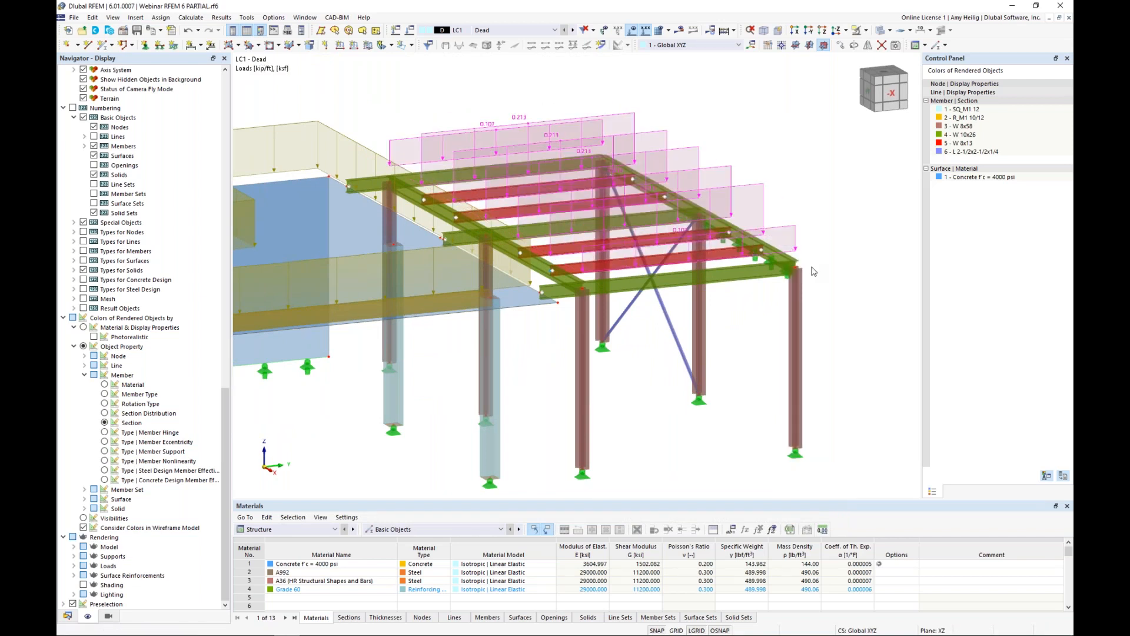
# Step: Examine the generated member loads on the steel roof beams and the options available for the load wizard
pyautogui.keyDown('ctrl'); pyautogui.moveTo(697, 341); pyautogui.dragTo(656, 330, button='middle'); pyautogui.keyUp('ctrl')
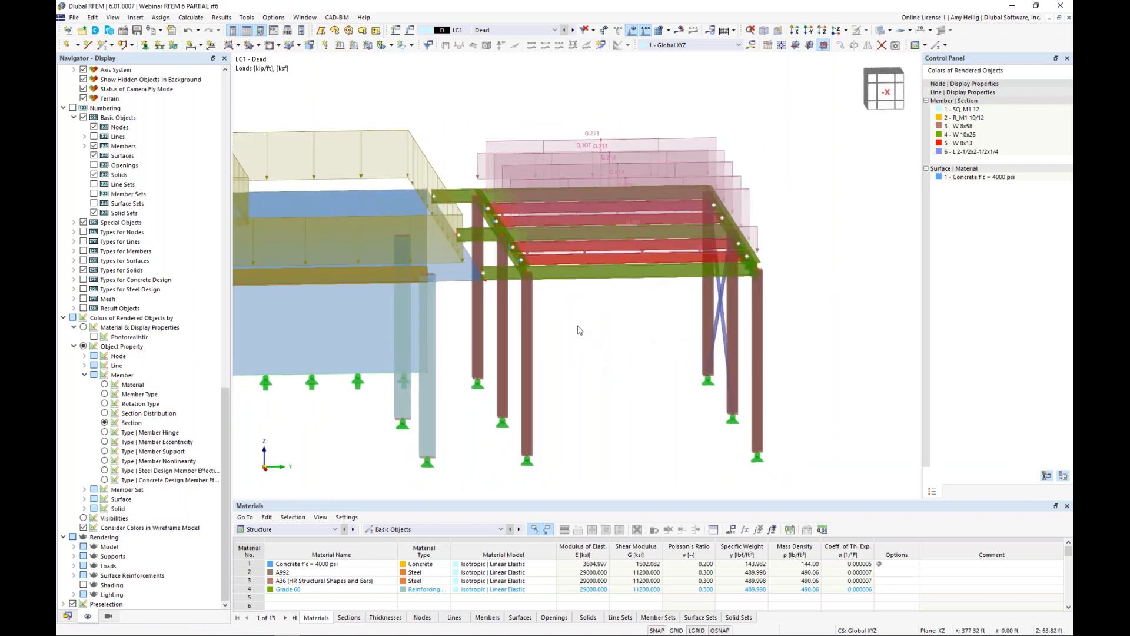
pyautogui.keyDown('ctrl'); pyautogui.moveTo(581, 328); pyautogui.dragTo(674, 352, button='middle'); pyautogui.keyUp('ctrl')
pyautogui.scroll(-2, 675, 353)
pyautogui.keyDown('ctrl'); pyautogui.moveTo(770, 364); pyautogui.dragTo(679, 348, button='middle'); pyautogui.keyUp('ctrl')
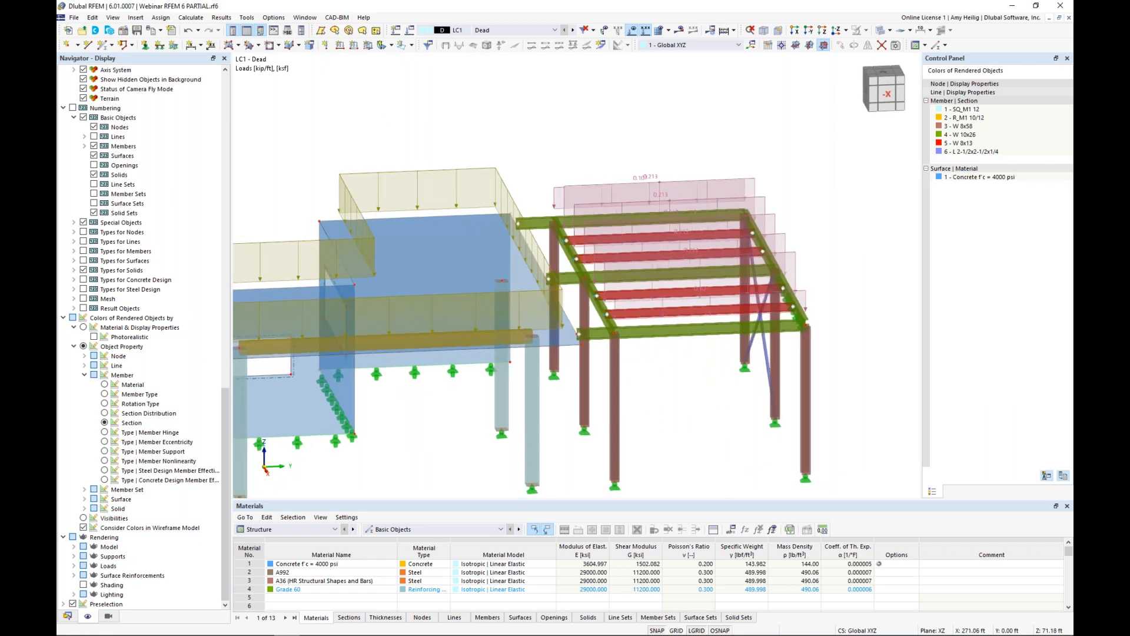
pyautogui.moveTo(795, 186); pyautogui.dragTo(774, 177, button='middle')
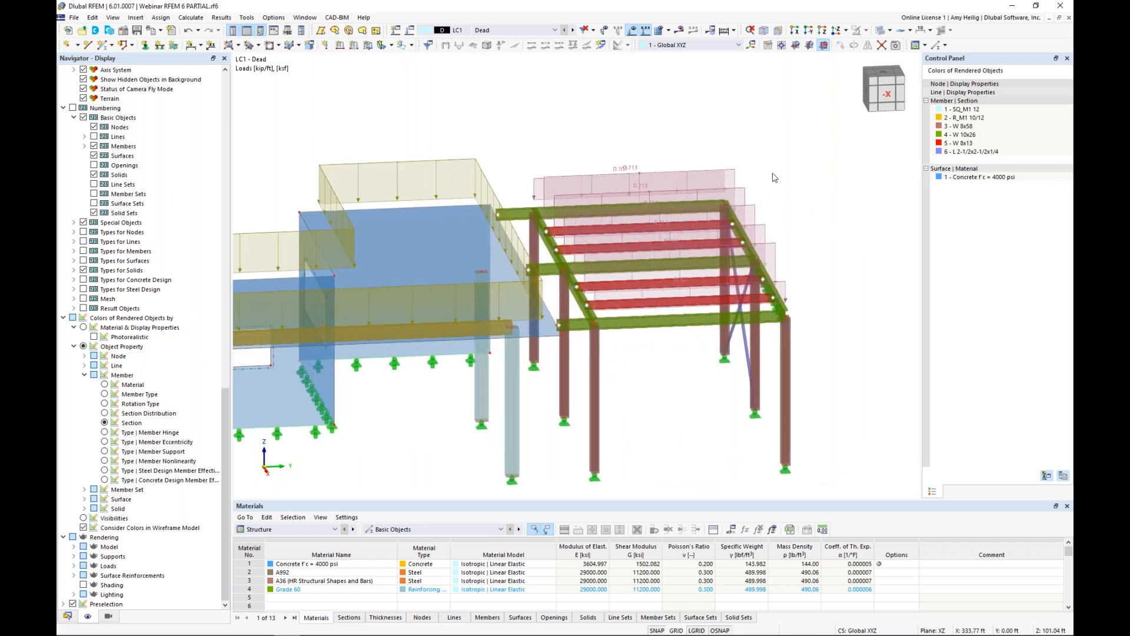
pyautogui.rightClick(734, 175)
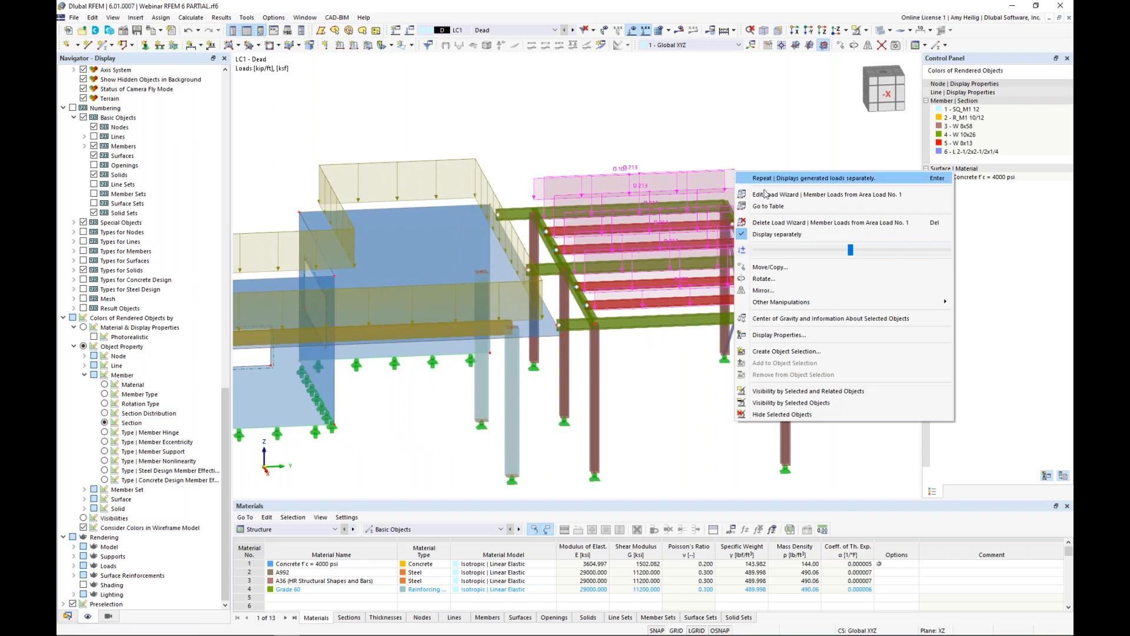
pyautogui.moveTo(849, 249)
pyautogui.mouseDown()
pyautogui.moveTo(824, 252)
pyautogui.moveTo(878, 254)
pyautogui.moveTo(849, 250)
pyautogui.mouseUp()
pyautogui.click(792, 137)
pyautogui.keyDown('ctrl'); pyautogui.moveTo(810, 245); pyautogui.dragTo(838, 265, button='middle'); pyautogui.keyUp('ctrl')
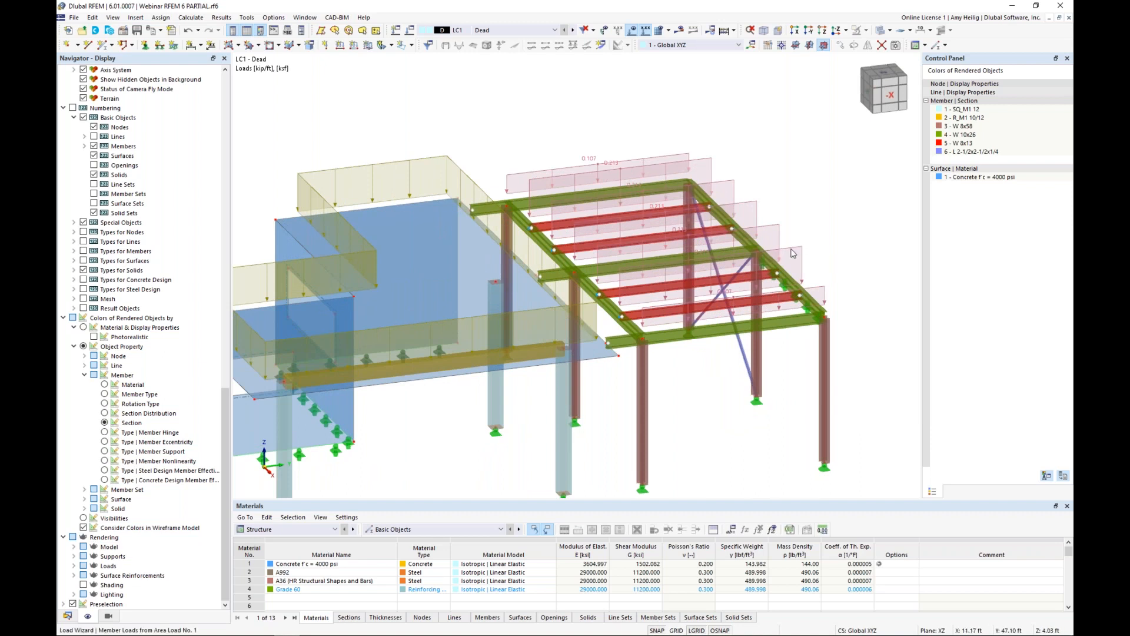
# Step: Reopen the roof area load wizard, review the load cases it can generate into, and close it without changes
pyautogui.doubleClick(792, 253)
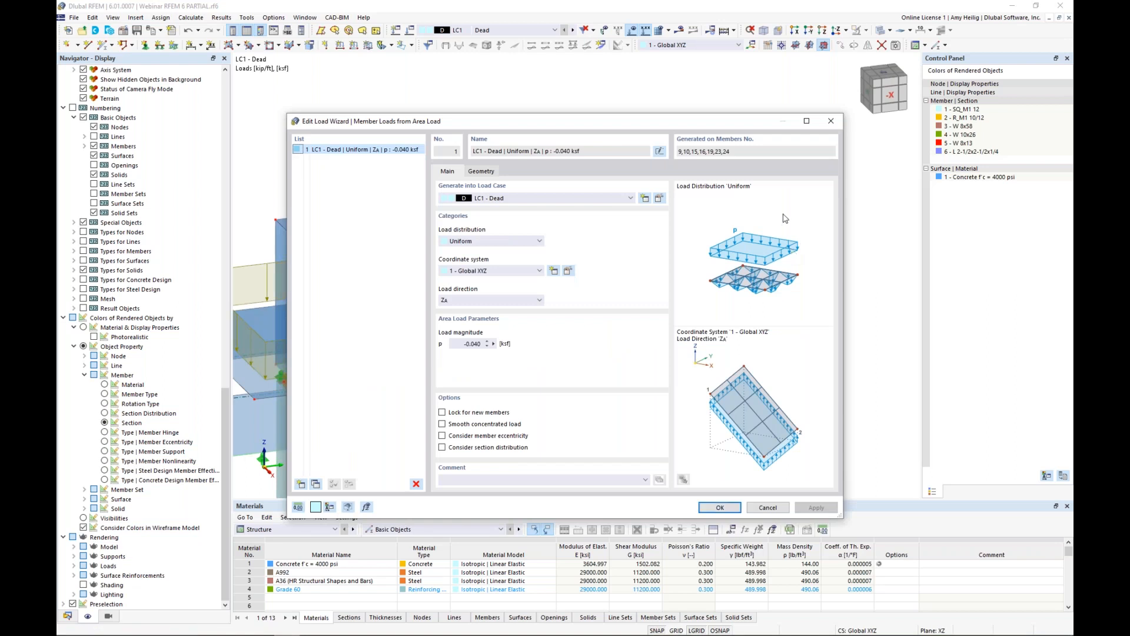
pyautogui.click(575, 200)
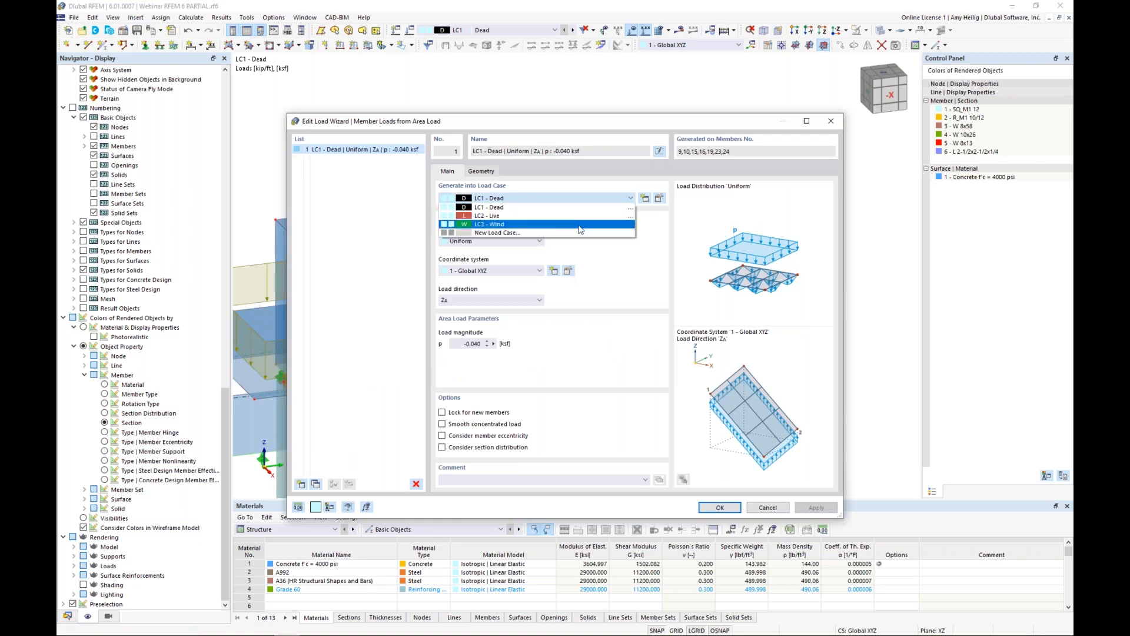
pyautogui.click(621, 287)
pyautogui.click(767, 507)
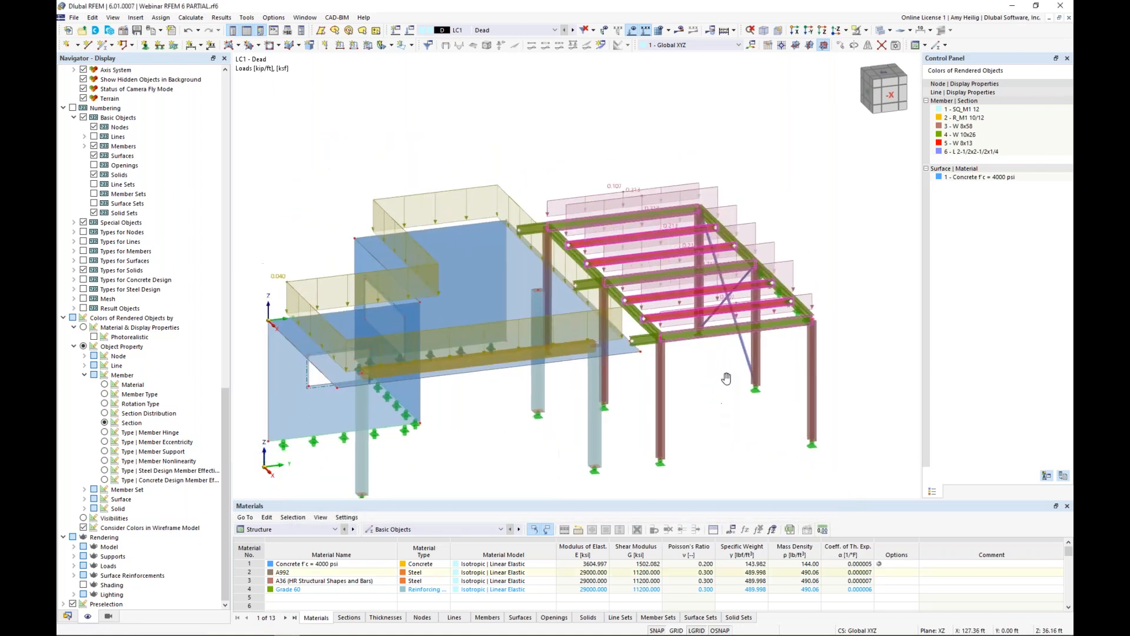
# Step: Make LC2 Live the current load case
pyautogui.moveTo(726, 378); pyautogui.dragTo(739, 352, button='middle')
pyautogui.click(571, 31)
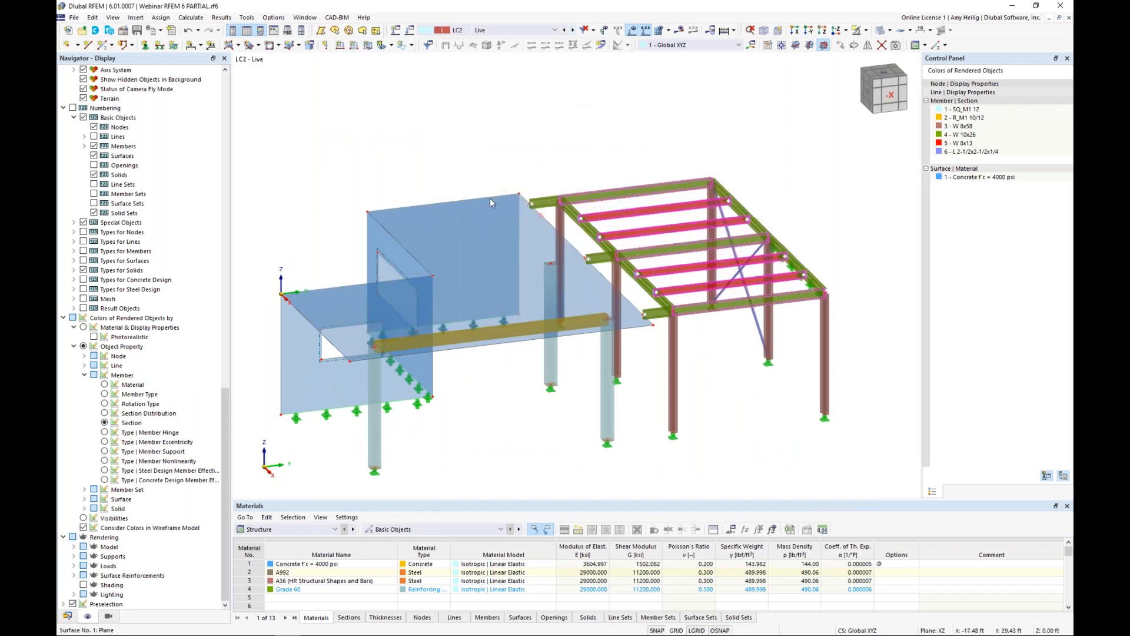
# Step: Define a free rectangular load of -0.1 ksf in LC2 Live and assign it to surface No. 1, the concrete slab
pyautogui.moveTo(473, 261)
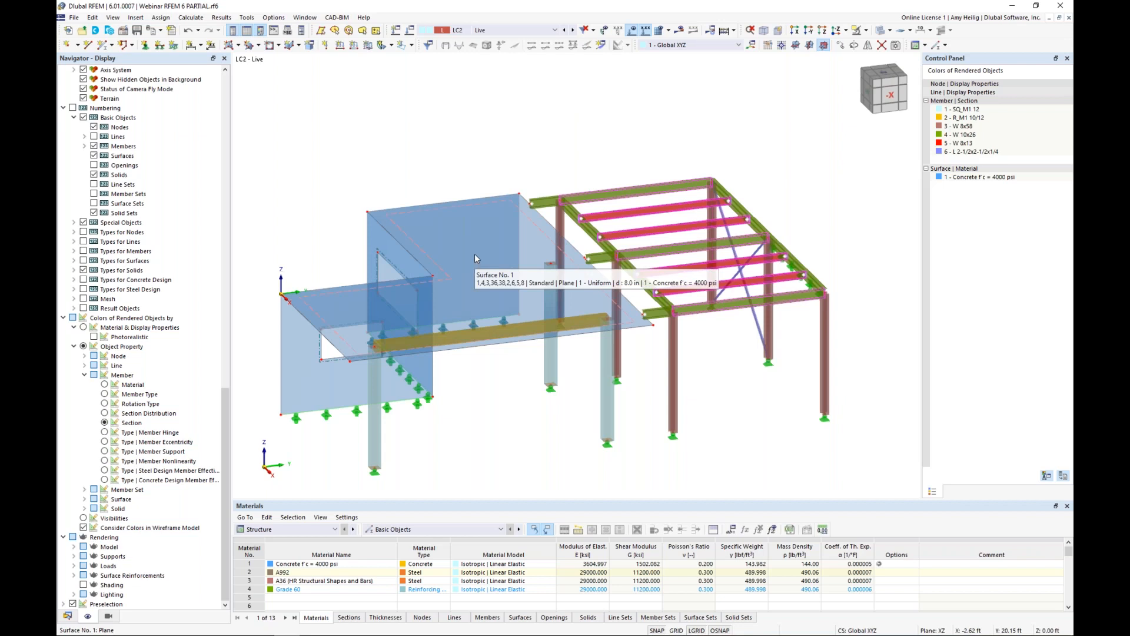
pyautogui.click(412, 45)
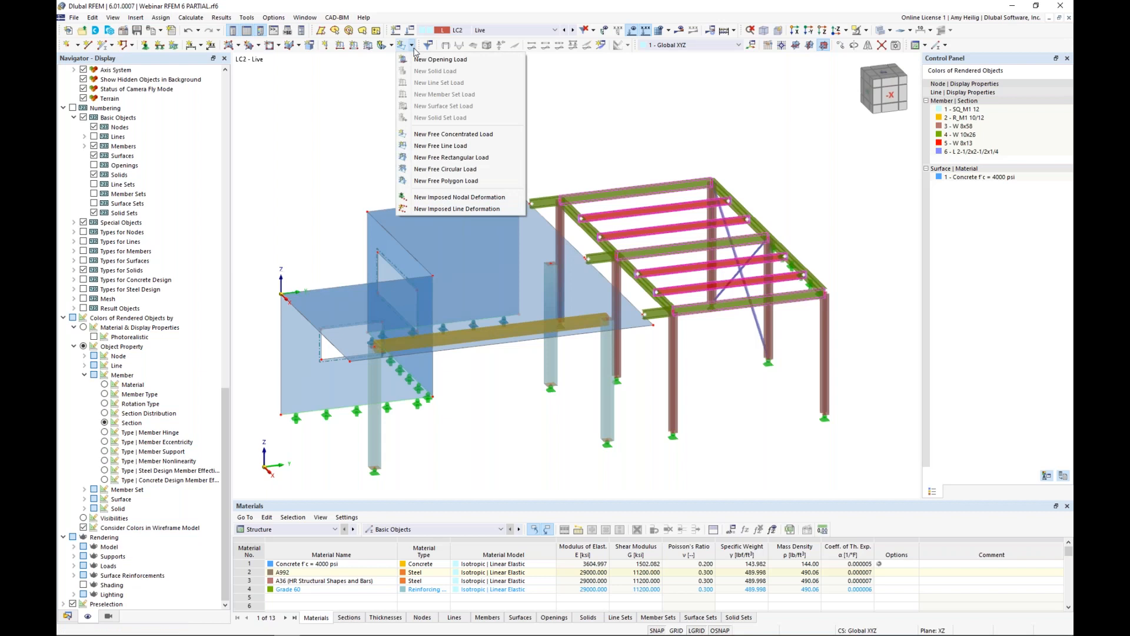
pyautogui.click(444, 158)
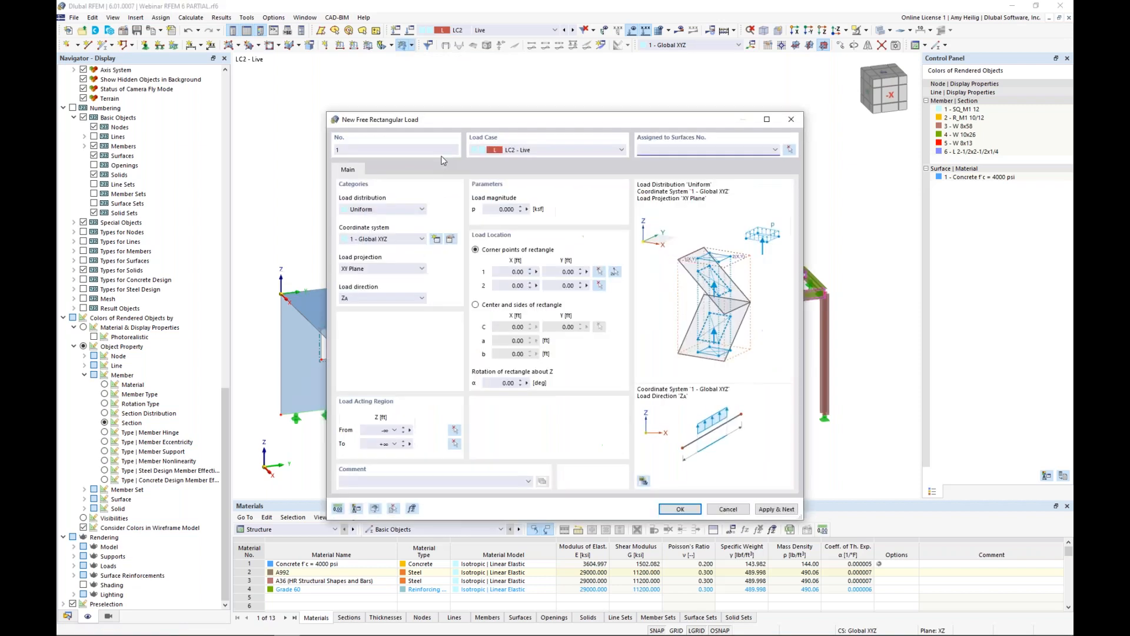
pyautogui.click(492, 210)
pyautogui.write('1')
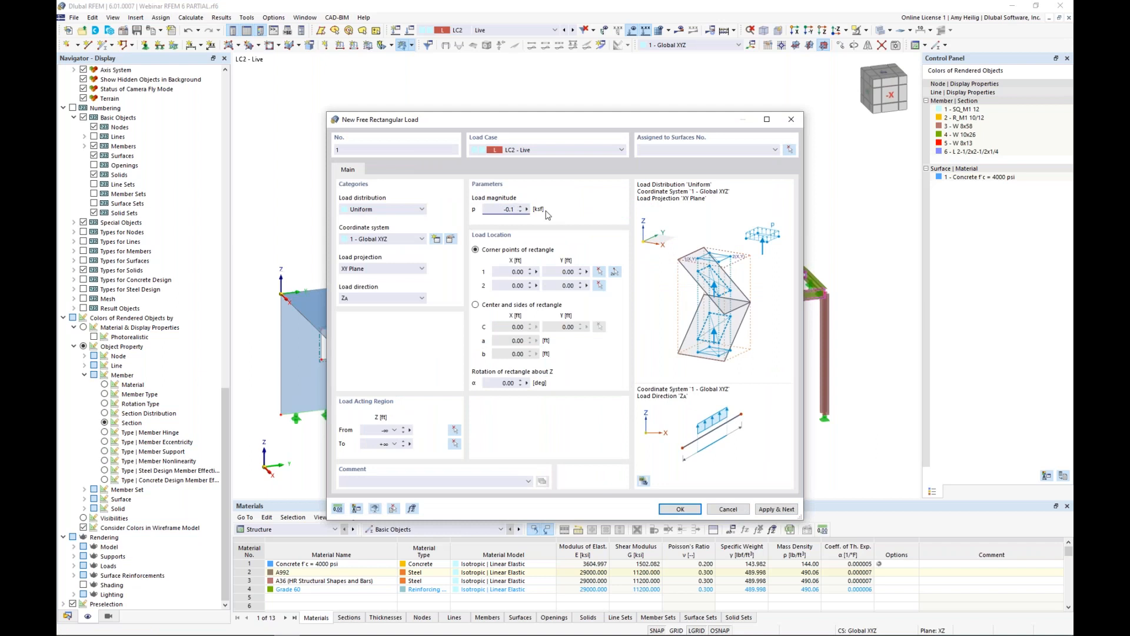
pyautogui.click(654, 149)
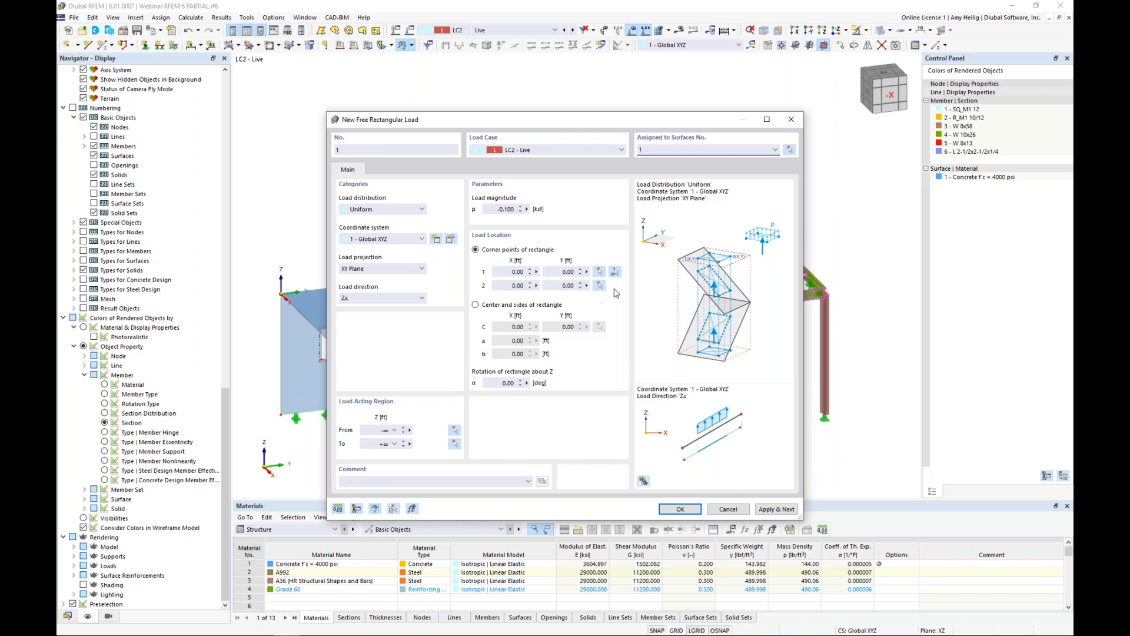
# Step: Place the live load rectangle on the slab with corner points at X -18.50, Y 15.00 ft and X 19.50, Y 30.00 ft
pyautogui.click(615, 272)
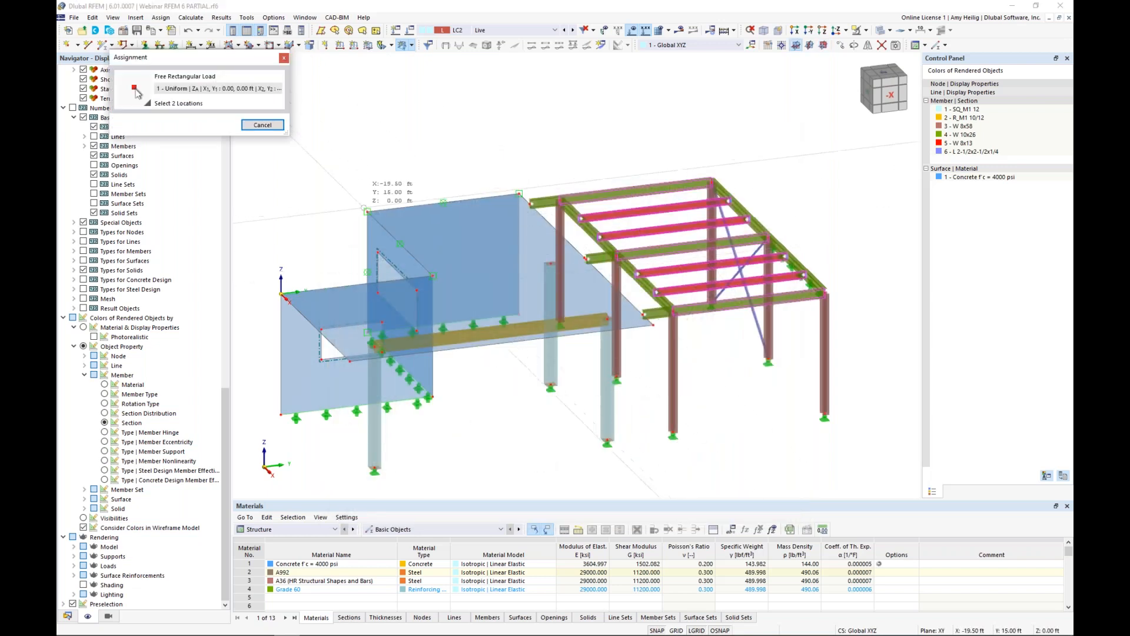
pyautogui.click(367, 211)
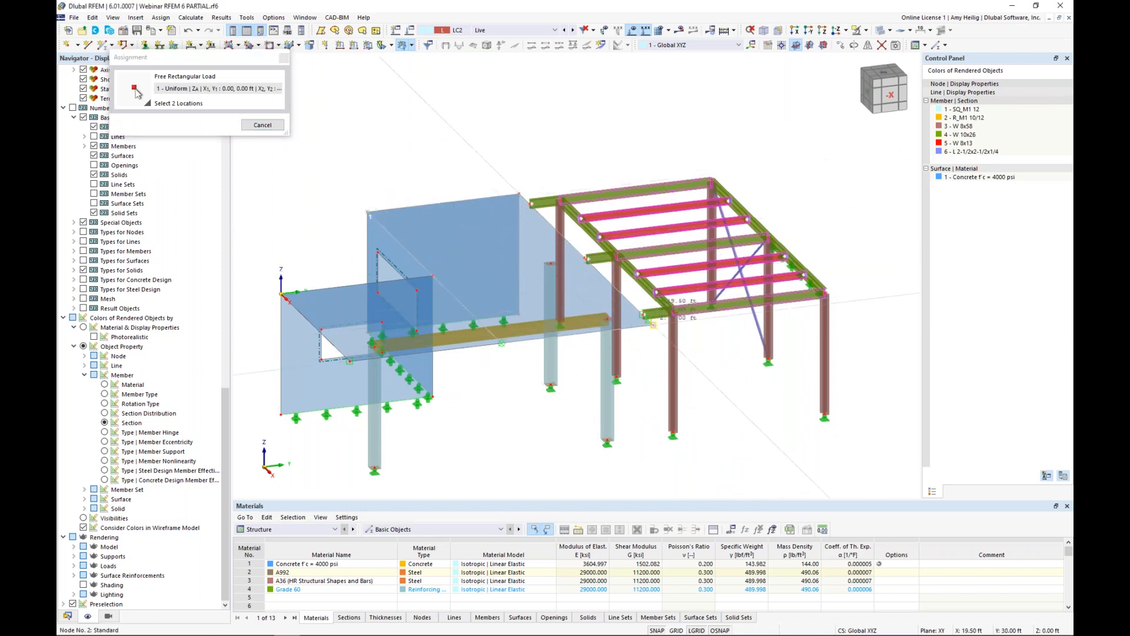
pyautogui.click(652, 323)
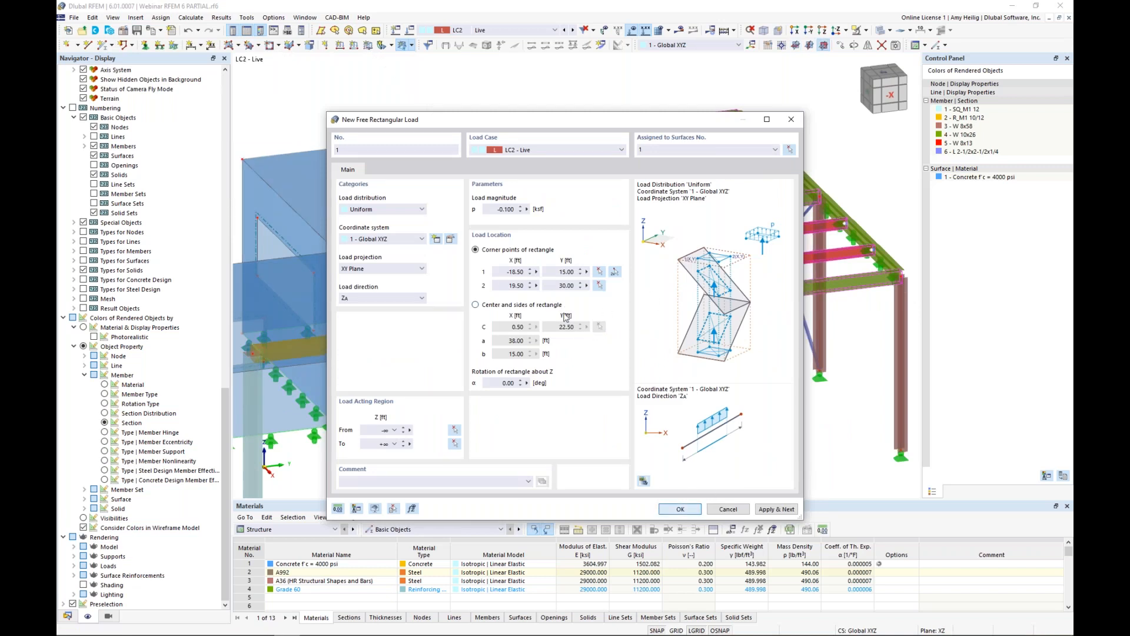
pyautogui.press('Return')
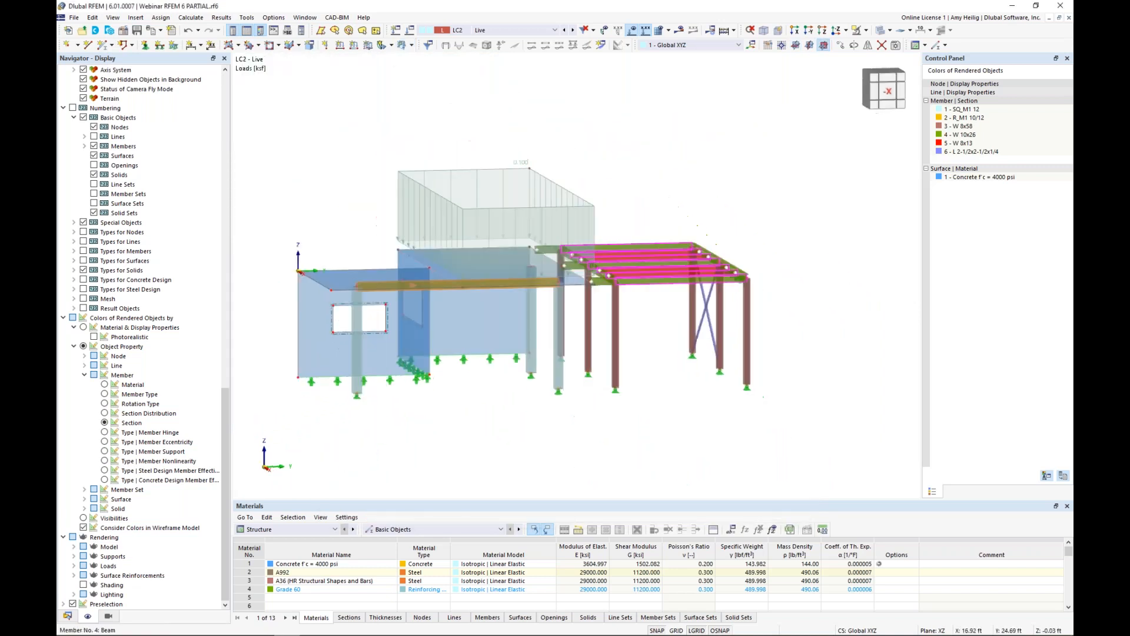
pyautogui.keyDown('ctrl'); pyautogui.moveTo(513, 273); pyautogui.dragTo(656, 181, button='middle'); pyautogui.keyUp('ctrl')
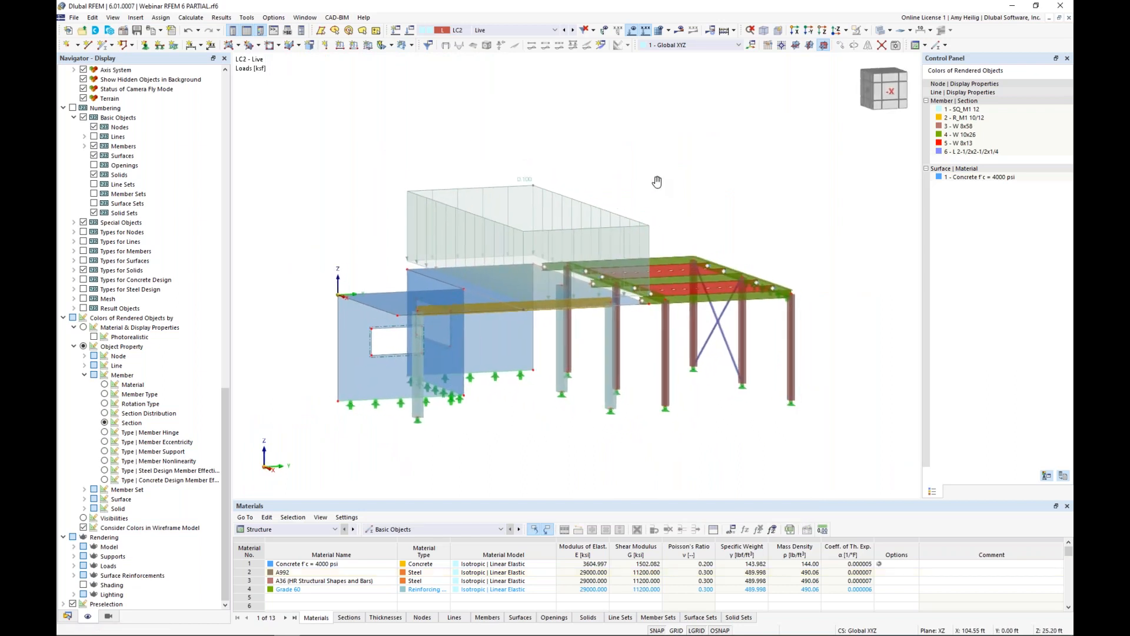
# Step: Make LC3 Wind the current load case with the concrete wall and its large opening in view
pyautogui.click(574, 31)
pyautogui.scroll(-2, 508, 161)
pyautogui.keyDown('ctrl'); pyautogui.moveTo(498, 161); pyautogui.dragTo(530, 199, button='middle'); pyautogui.keyUp('ctrl')
pyautogui.scroll(4, 451, 206)
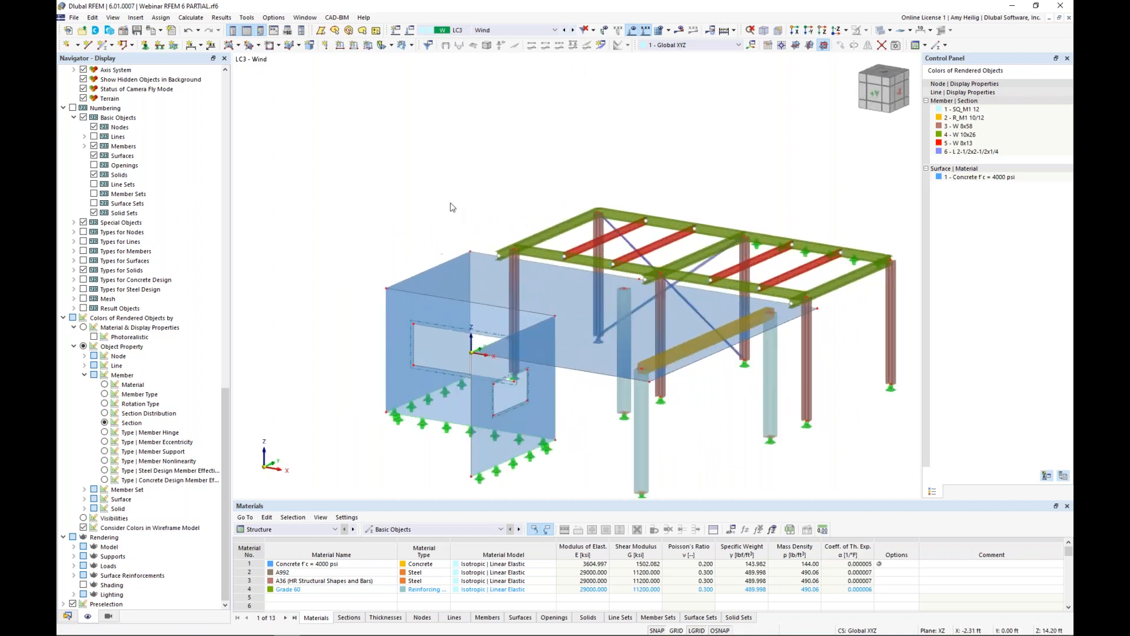
pyautogui.moveTo(450, 184); pyautogui.dragTo(443, 149, button='middle')
pyautogui.scroll(-1, 442, 130)
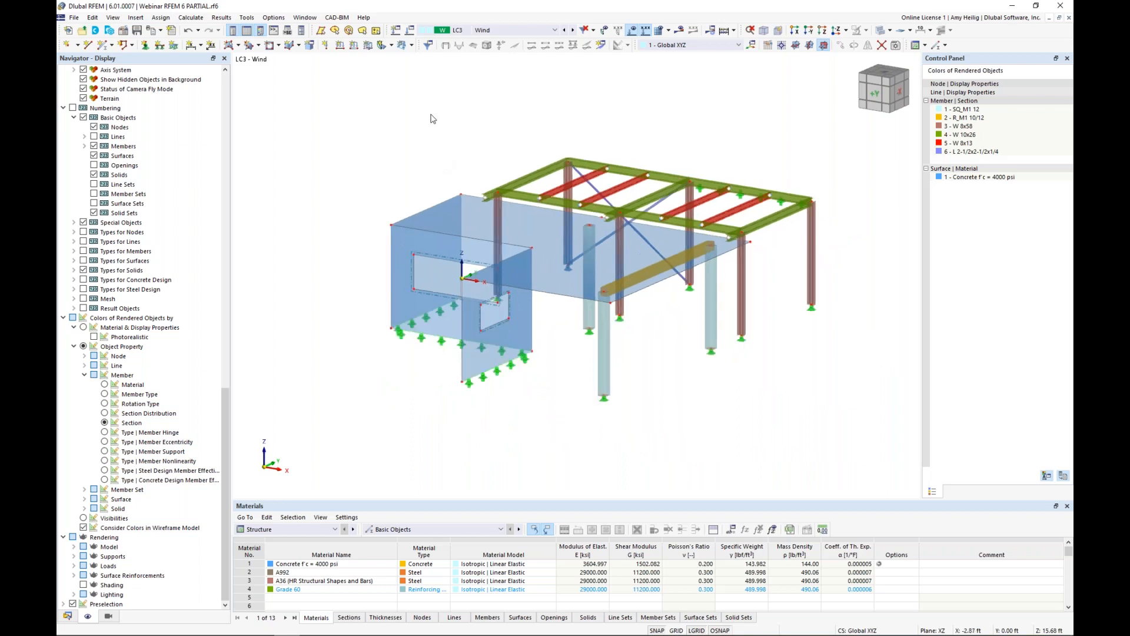
# Step: Apply a uniform surface load of 0.03 ksf in the global Y direction on true area to concrete wall surface No. 4
pyautogui.click(369, 46)
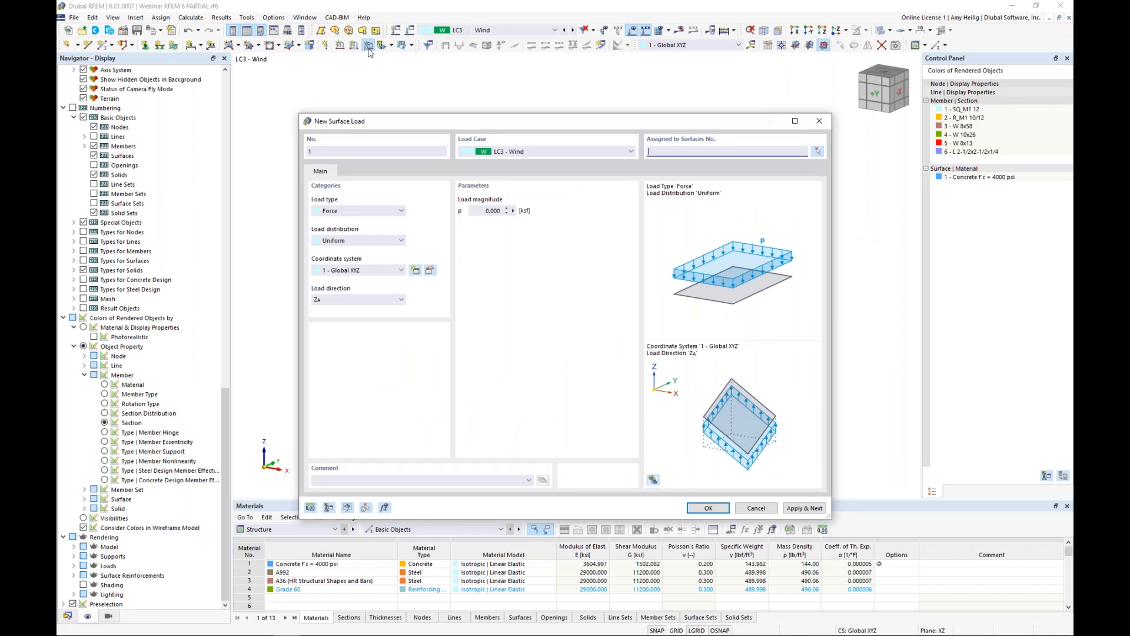
pyautogui.click(351, 299)
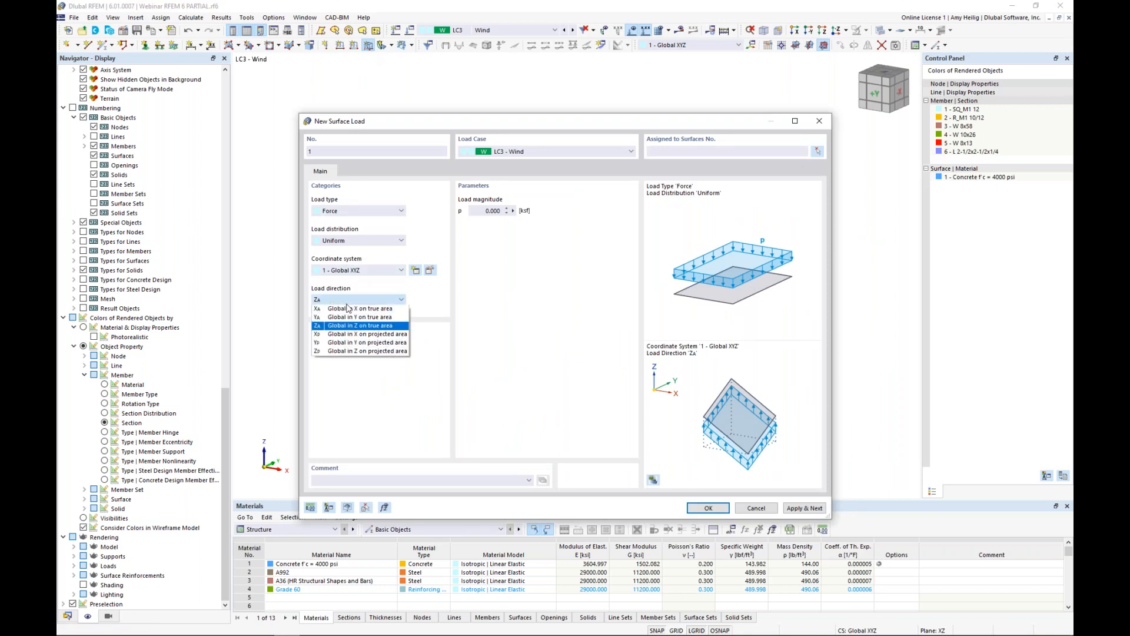
pyautogui.click(359, 317)
pyautogui.click(477, 210)
pyautogui.write('0')
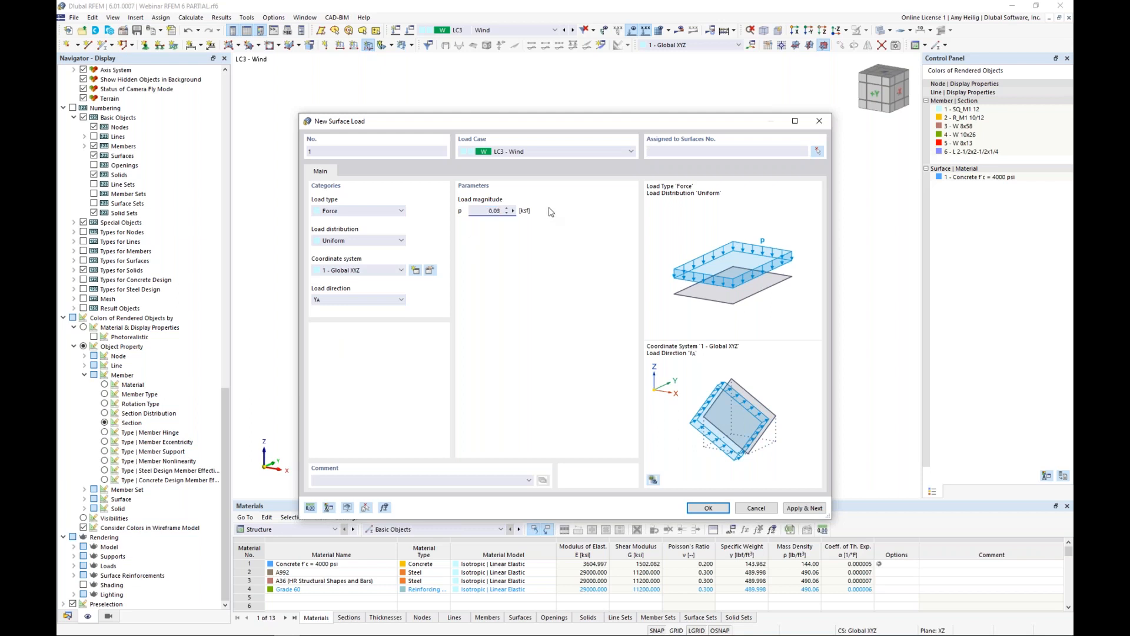
pyautogui.click(708, 507)
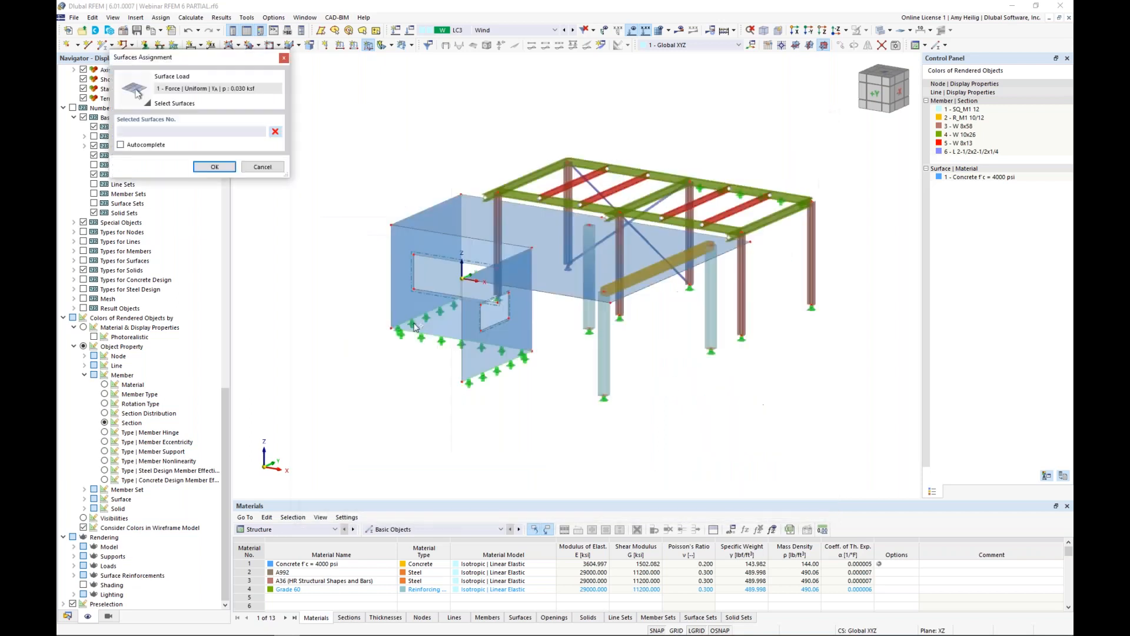
pyautogui.click(416, 327)
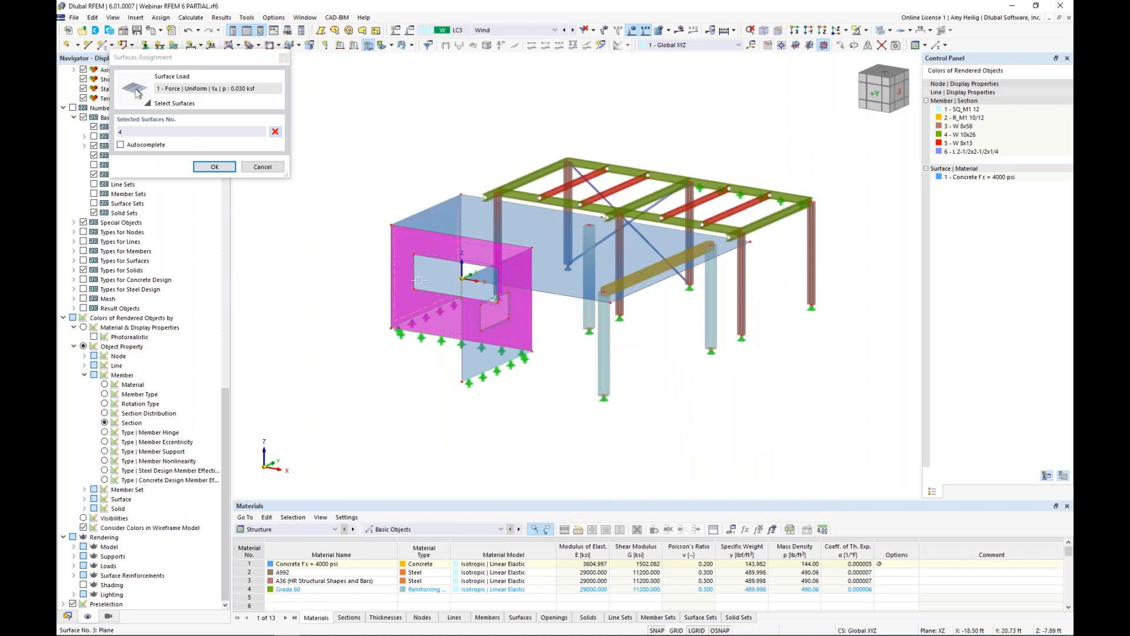
pyautogui.click(215, 166)
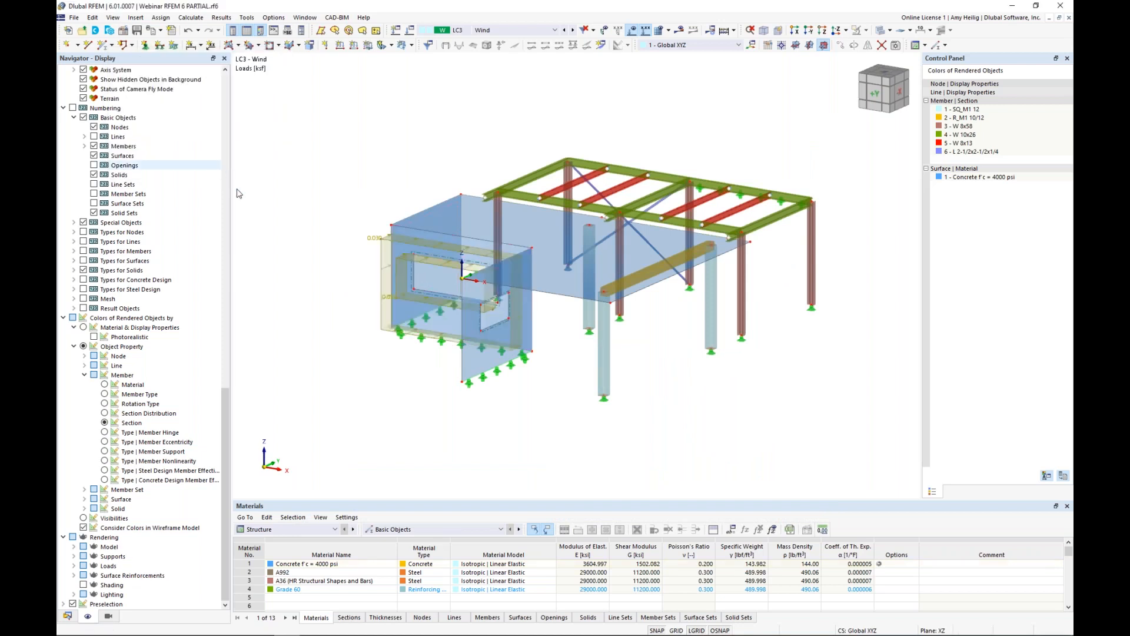
# Step: Define a new opening load of 0.030 ksf in the global Y direction on true area for LC3 Wind
pyautogui.keyDown('ctrl'); pyautogui.moveTo(438, 383); pyautogui.dragTo(484, 384, button='middle'); pyautogui.keyUp('ctrl')
pyautogui.scroll(3, 455, 330)
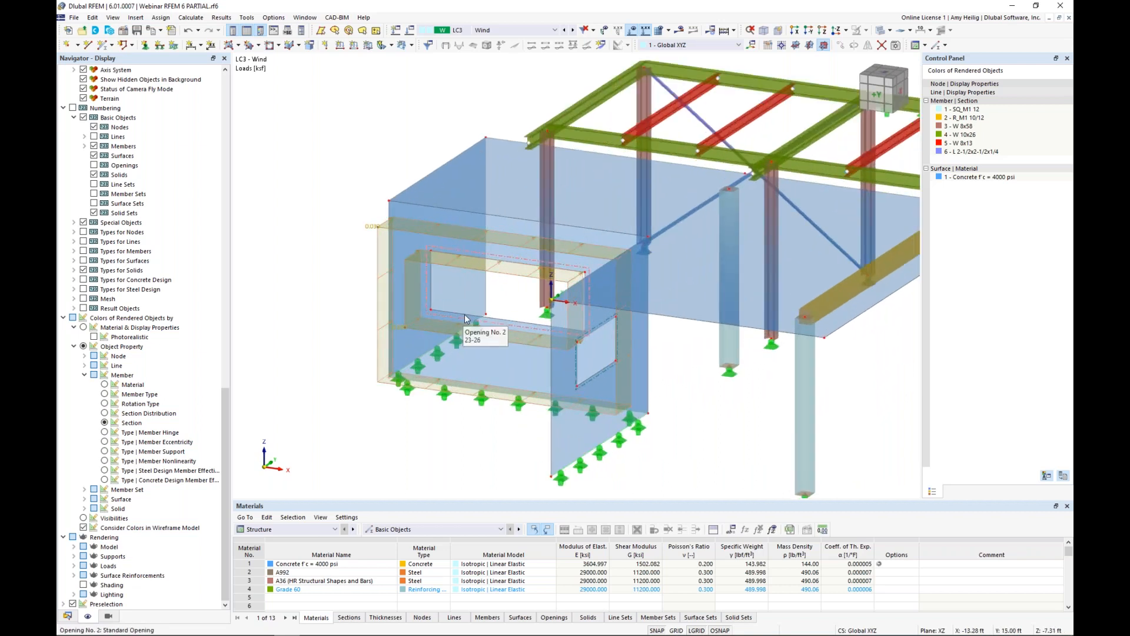
pyautogui.moveTo(518, 296)
pyautogui.keyDown('ctrl'); pyautogui.mouseDown(button='middle')
pyautogui.moveTo(577, 271)
pyautogui.moveTo(600, 282)
pyautogui.moveTo(521, 296)
pyautogui.mouseUp(button='middle'); pyautogui.keyUp('ctrl')
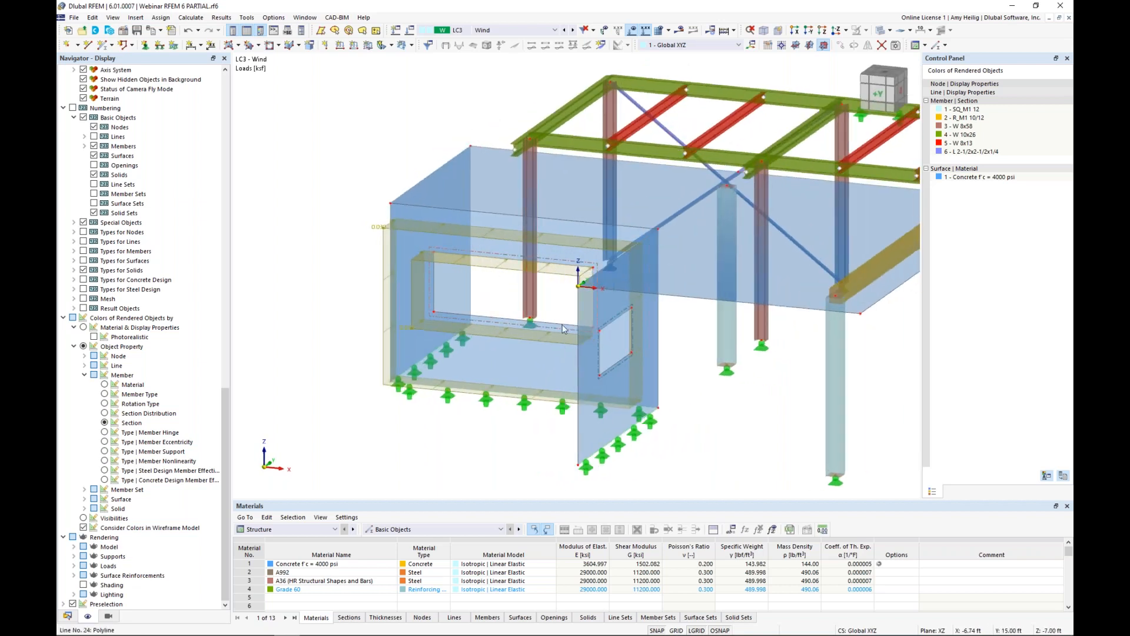
pyautogui.moveTo(431, 299)
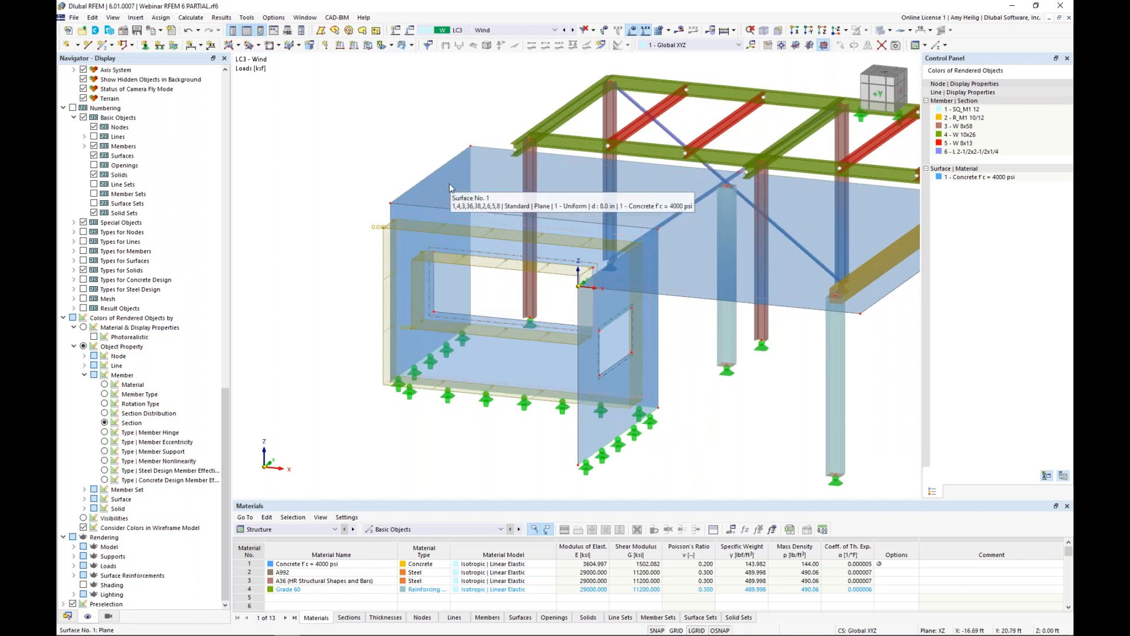
pyautogui.click(411, 45)
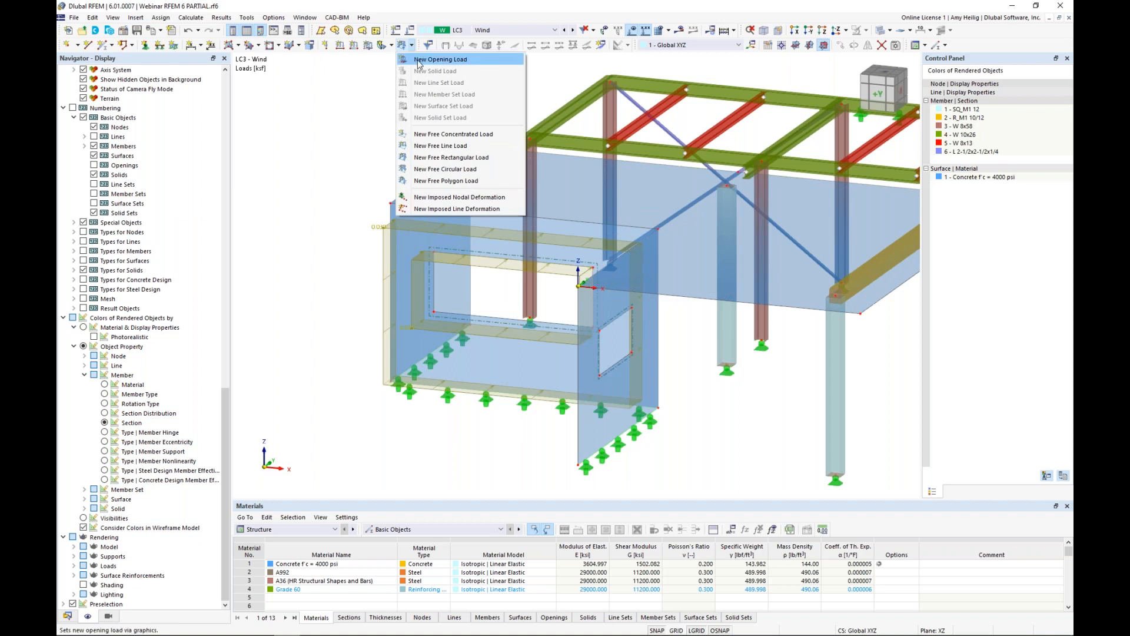
pyautogui.click(438, 60)
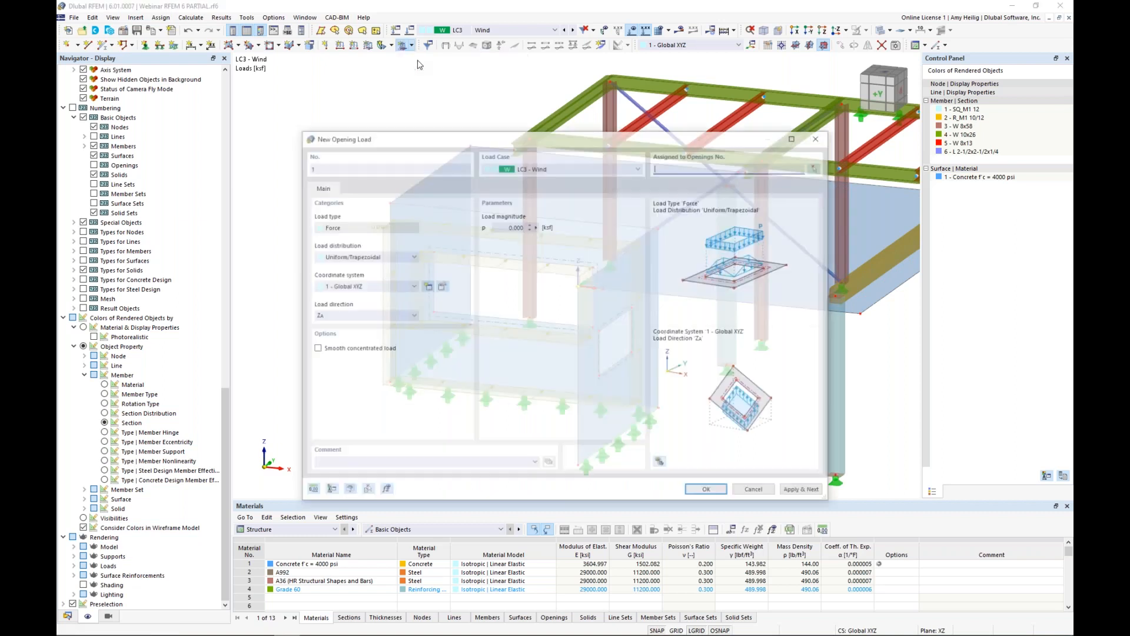
pyautogui.click(501, 226)
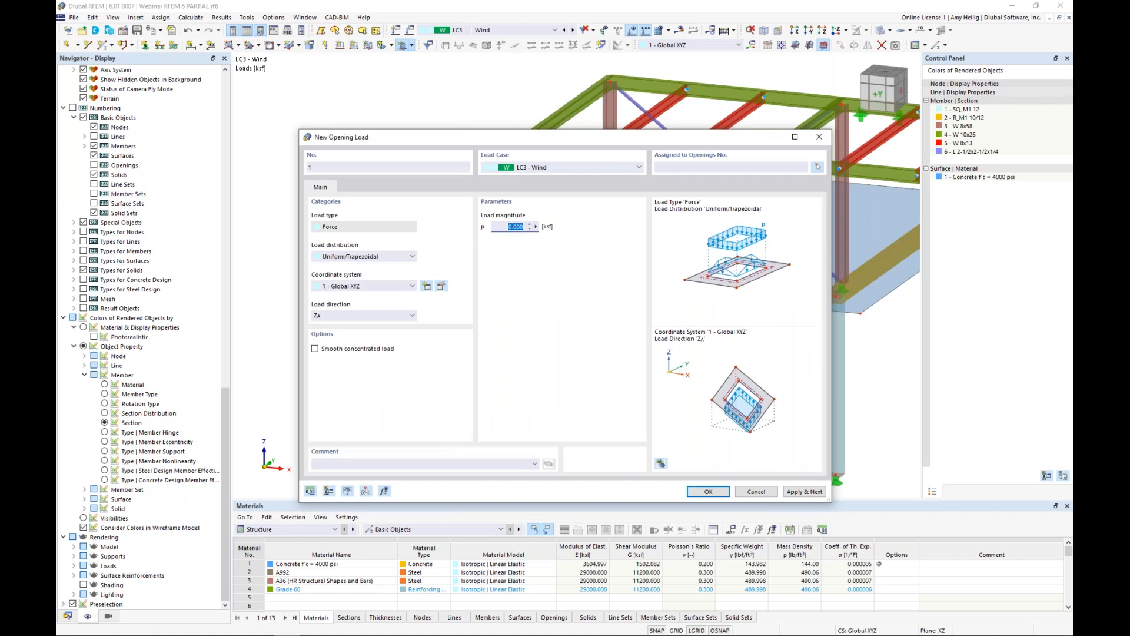
pyautogui.write('0.')
pyautogui.click(382, 316)
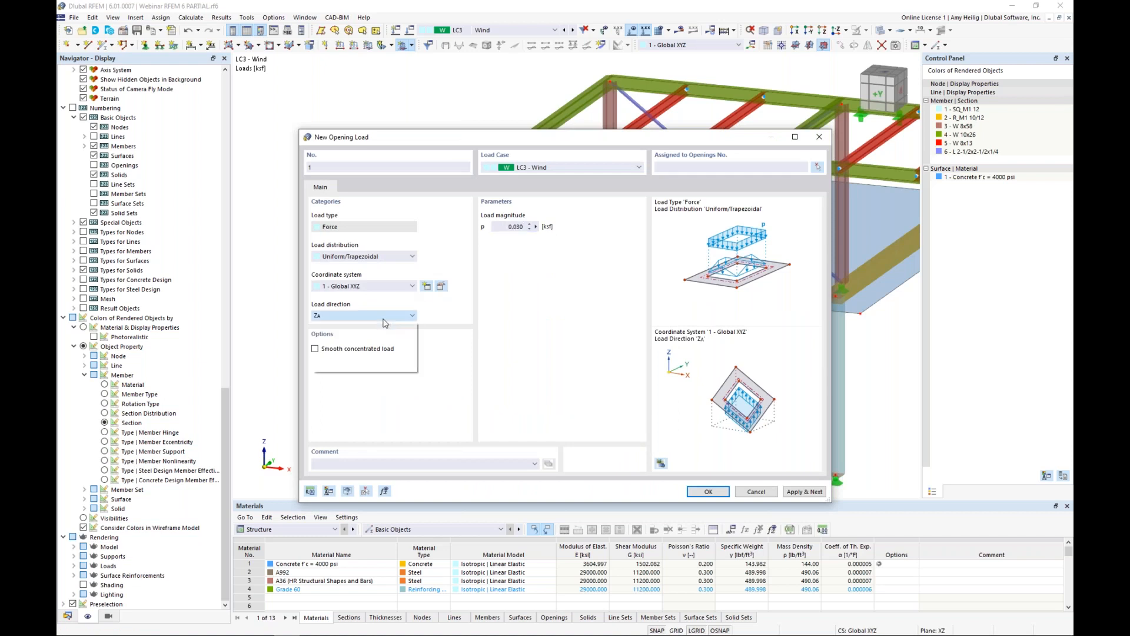
pyautogui.click(379, 337)
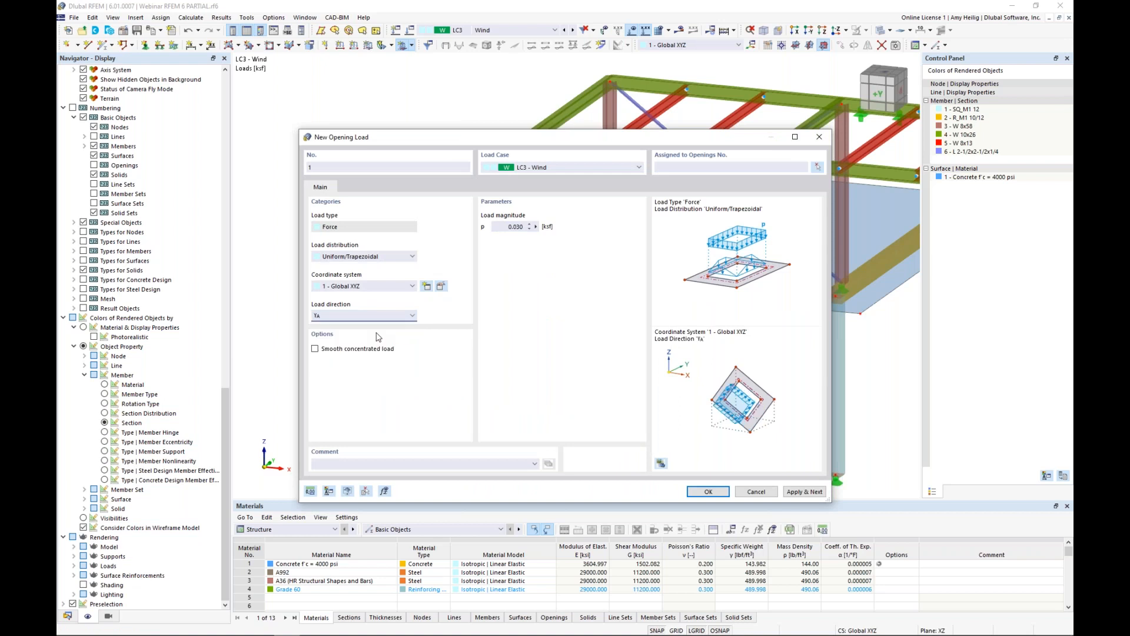
# Step: Assign the opening load to opening No. 2 in the wind-loaded concrete wall
pyautogui.click(708, 491)
pyautogui.click(552, 333)
pyautogui.click(222, 156)
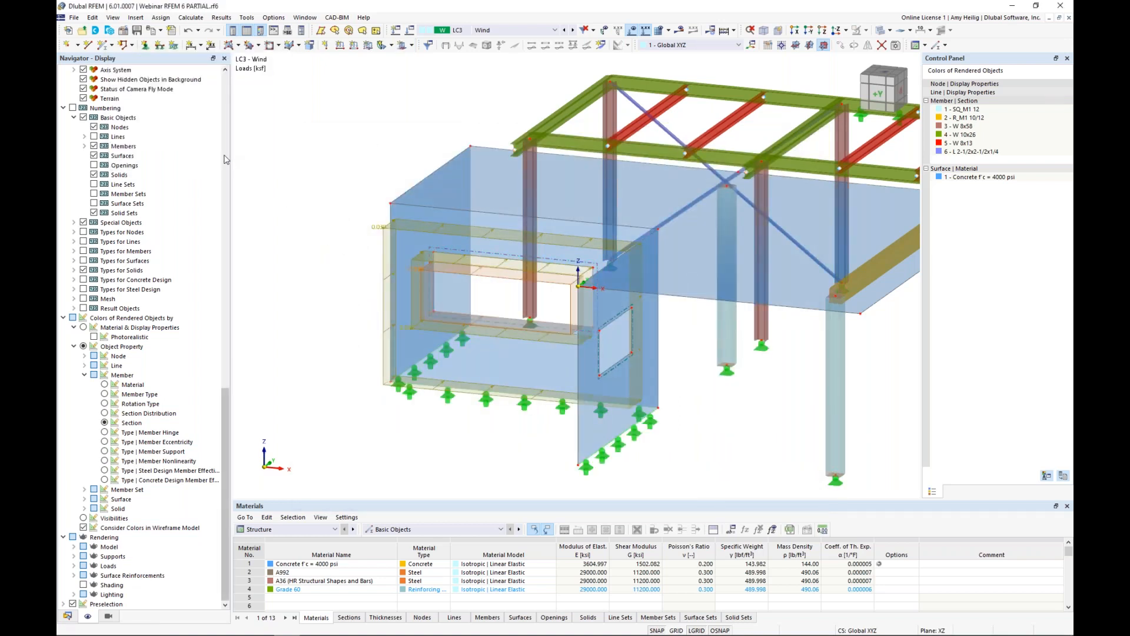
# Step: Examine the surface and opening wind loads on the concrete wall from several viewing angles
pyautogui.scroll(2, 494, 287)
pyautogui.keyDown('ctrl'); pyautogui.moveTo(493, 288); pyautogui.dragTo(453, 240, button='middle'); pyautogui.keyUp('ctrl')
pyautogui.scroll(-3, 446, 282)
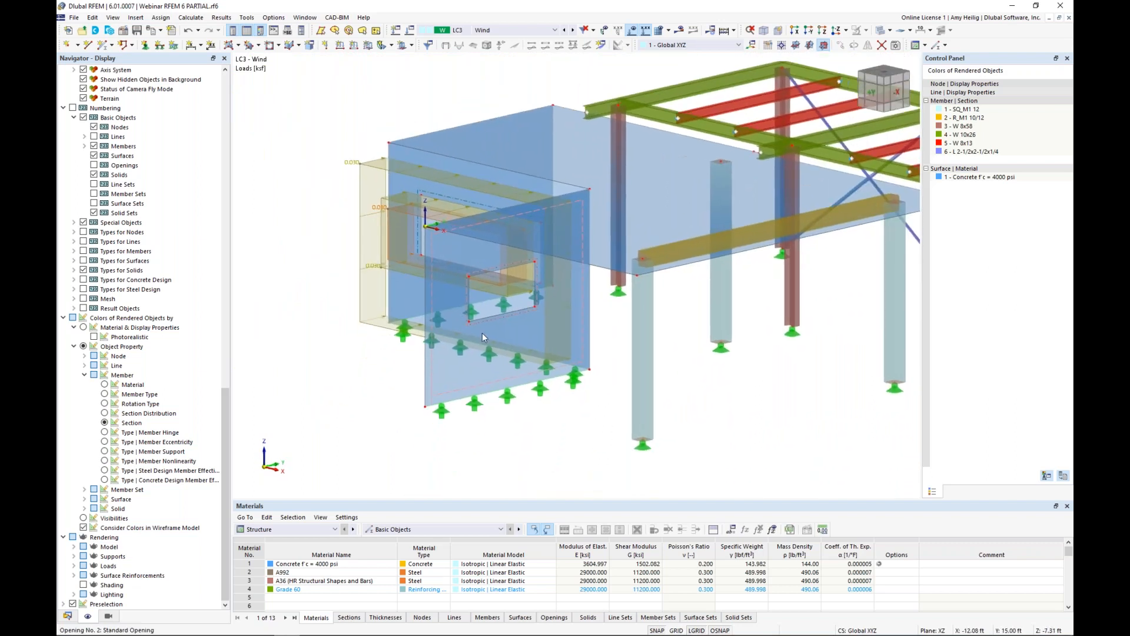
pyautogui.scroll(-1, 489, 371)
pyautogui.moveTo(541, 393); pyautogui.dragTo(579, 387, button='middle')
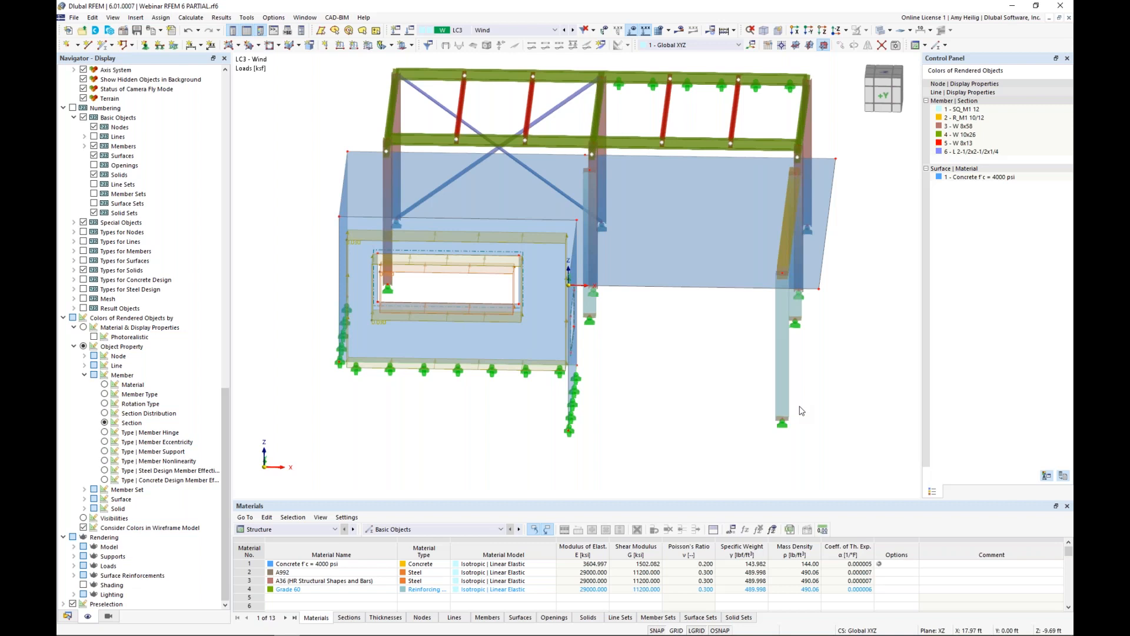
pyautogui.keyDown('ctrl'); pyautogui.moveTo(790, 415); pyautogui.dragTo(442, 297, button='middle'); pyautogui.keyUp('ctrl')
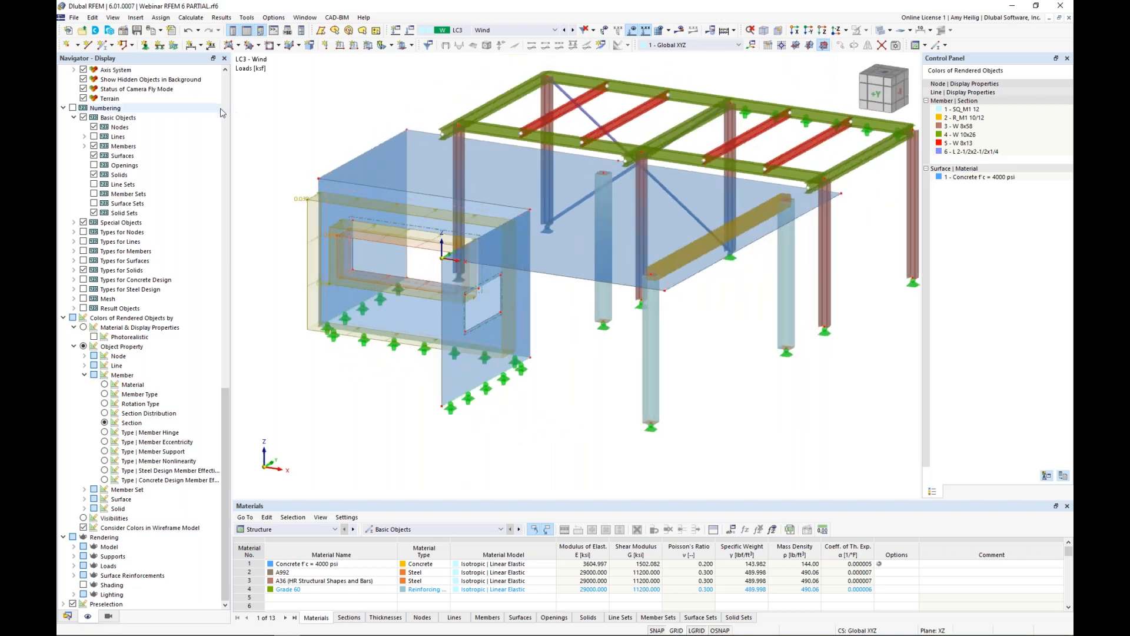
# Step: Define a new rectangular surface with Load Transfer stiffness and the load transfer direction set to Both Directions
pyautogui.click(239, 46)
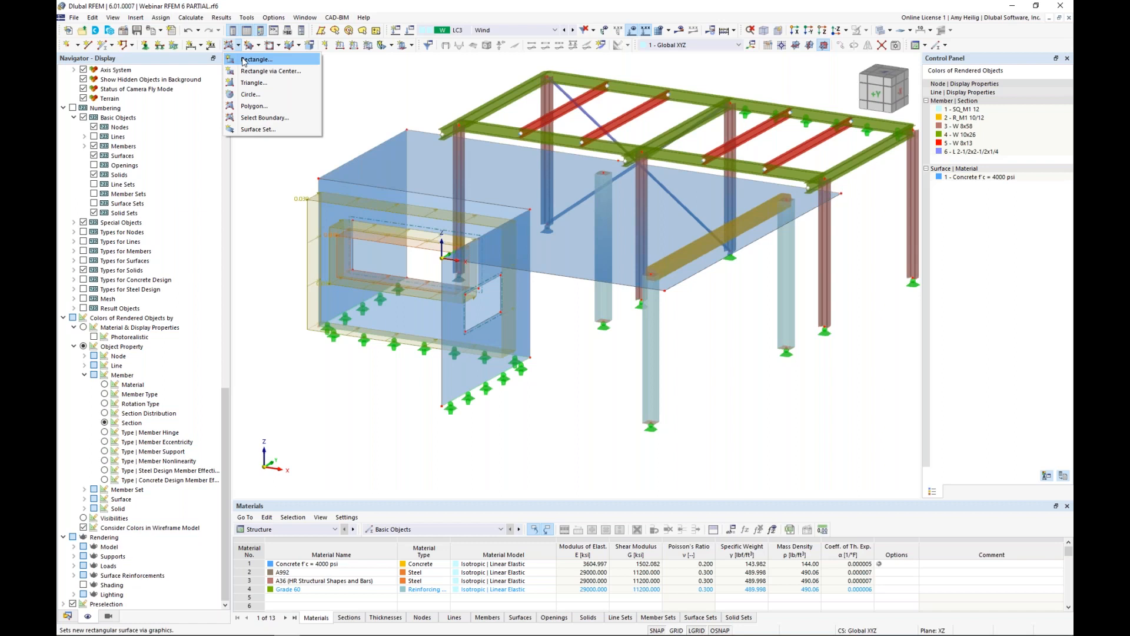
pyautogui.click(242, 60)
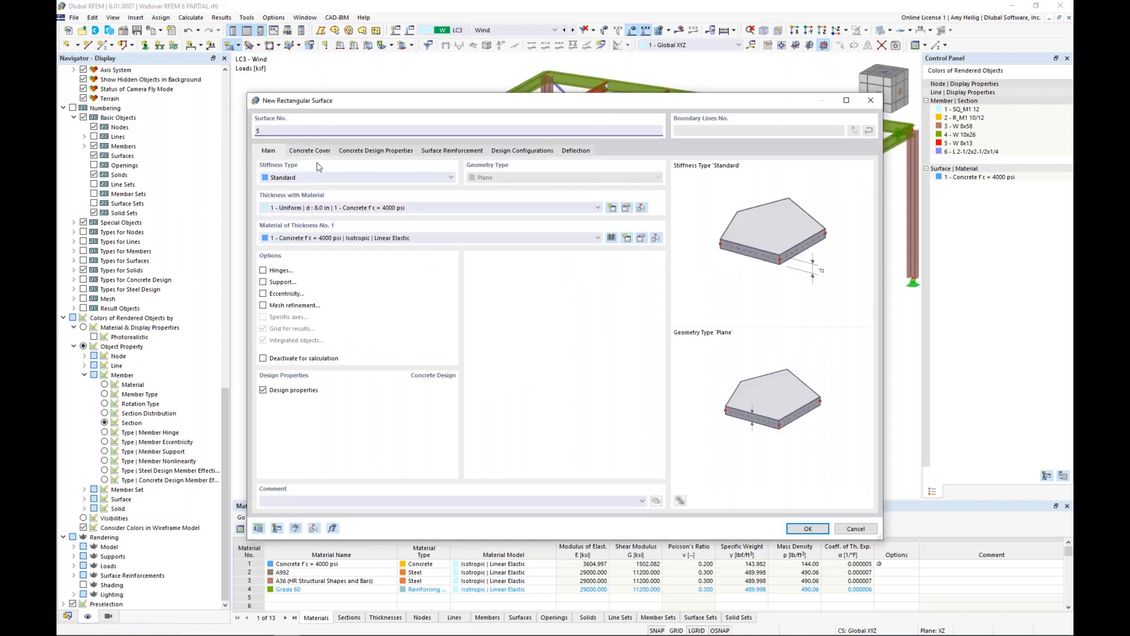
pyautogui.click(306, 178)
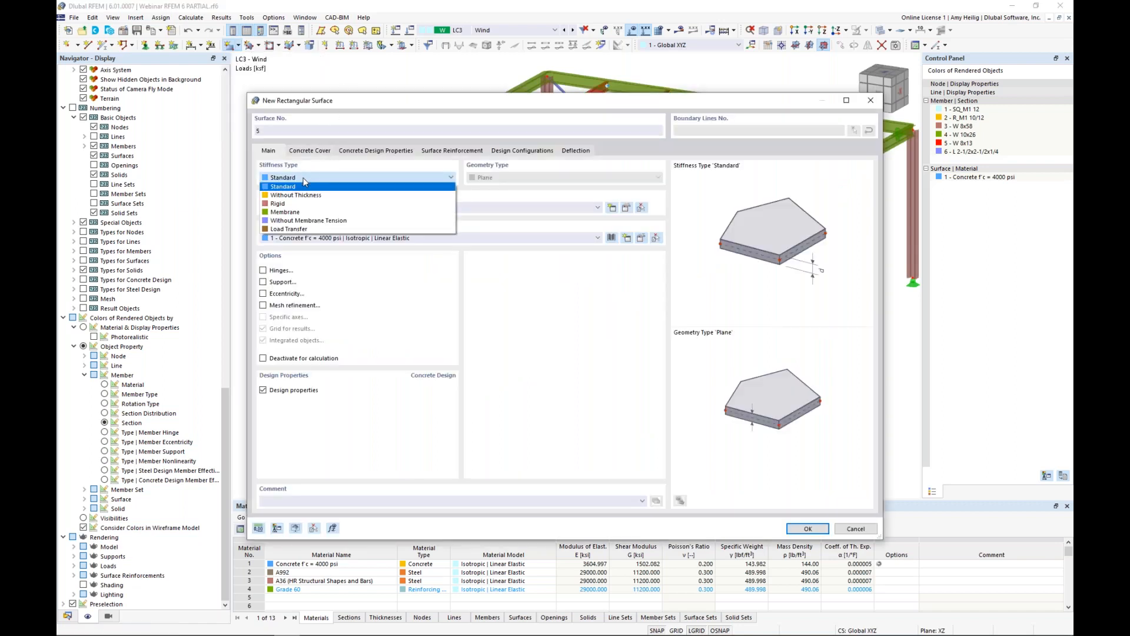
pyautogui.click(309, 229)
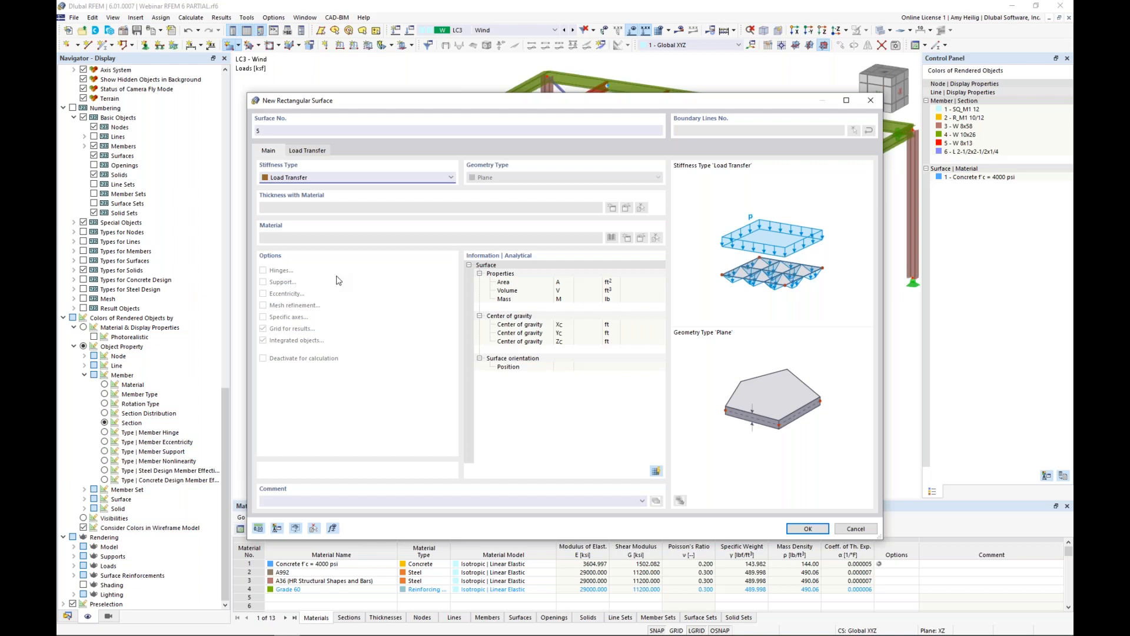
pyautogui.click(314, 152)
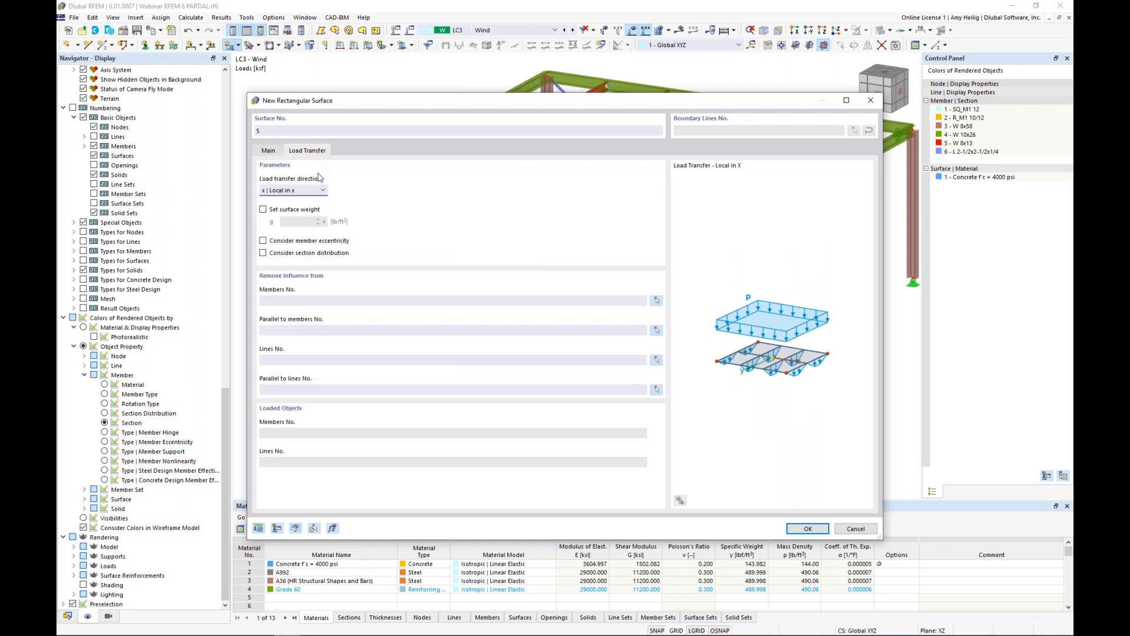
pyautogui.click(322, 191)
pyautogui.click(317, 216)
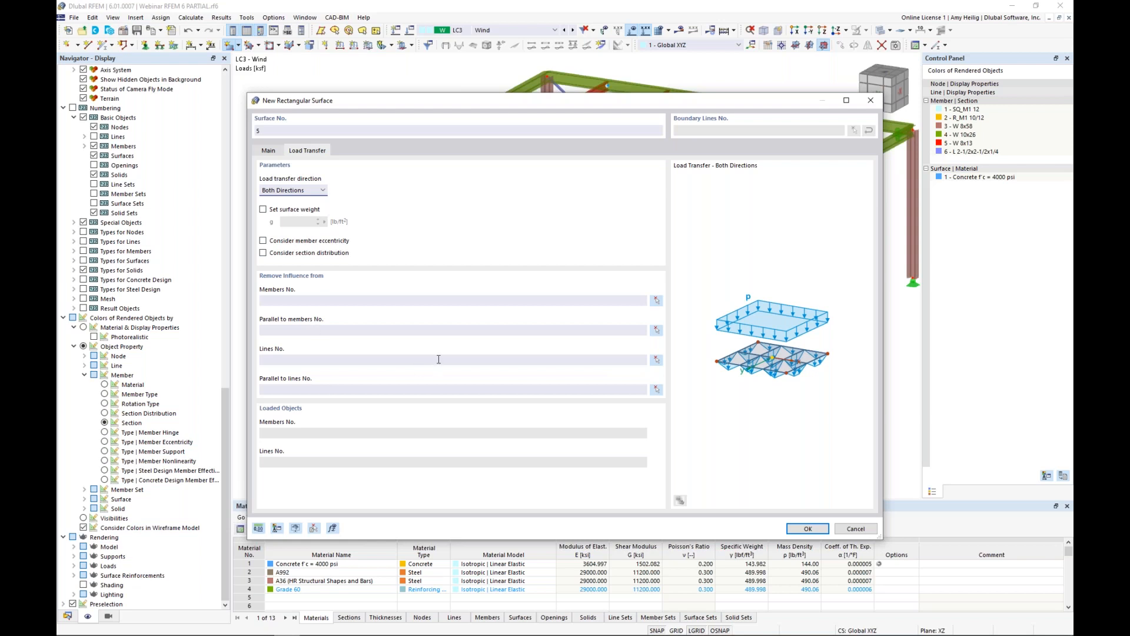
pyautogui.click(807, 528)
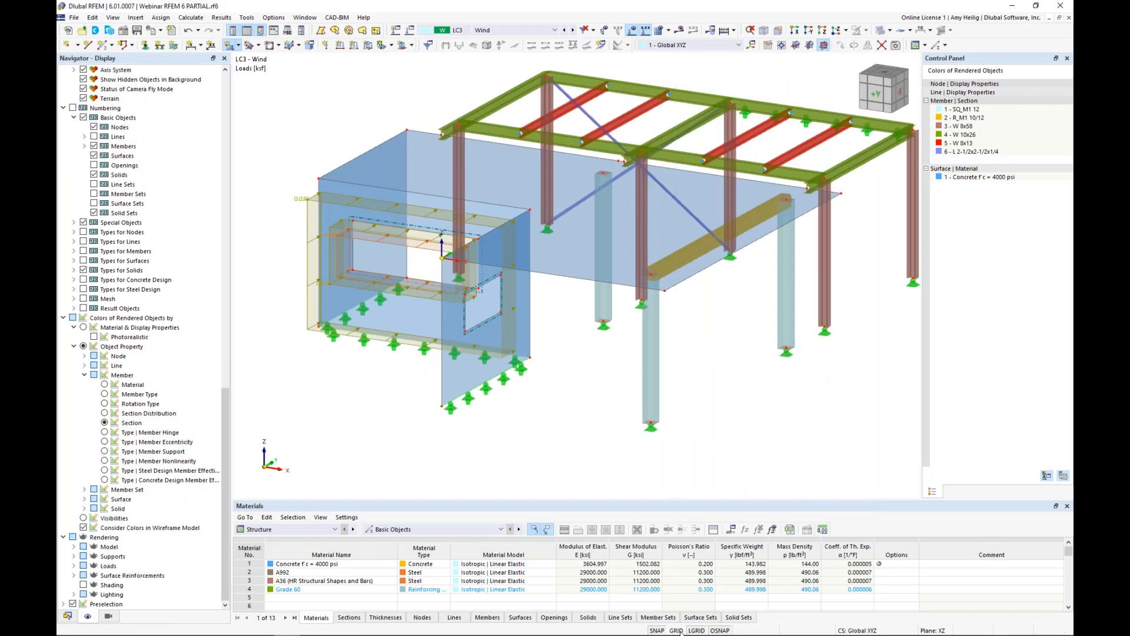
# Step: Draw the load transfer surface, about 19.5 by 12 ft, from below the slab's outer corner to the global origin, and turn the grid off
pyautogui.keyDown('ctrl'); pyautogui.moveTo(713, 409); pyautogui.dragTo(754, 392, button='middle'); pyautogui.keyUp('ctrl')
pyautogui.moveTo(671, 335); pyautogui.dragTo(589, 349, button='middle')
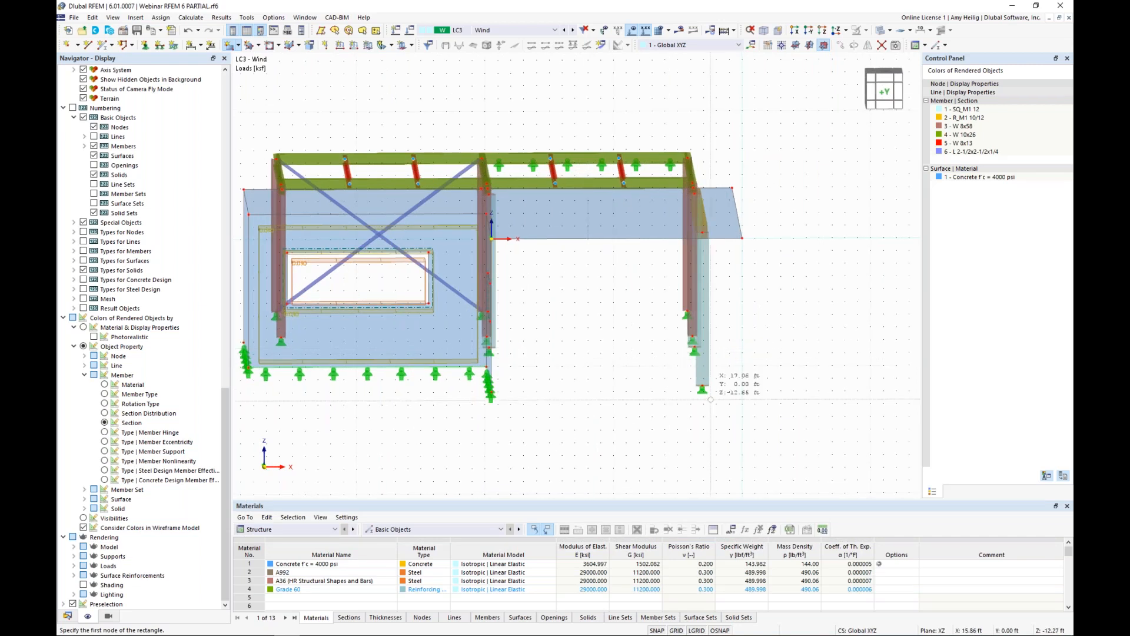
pyautogui.click(742, 391)
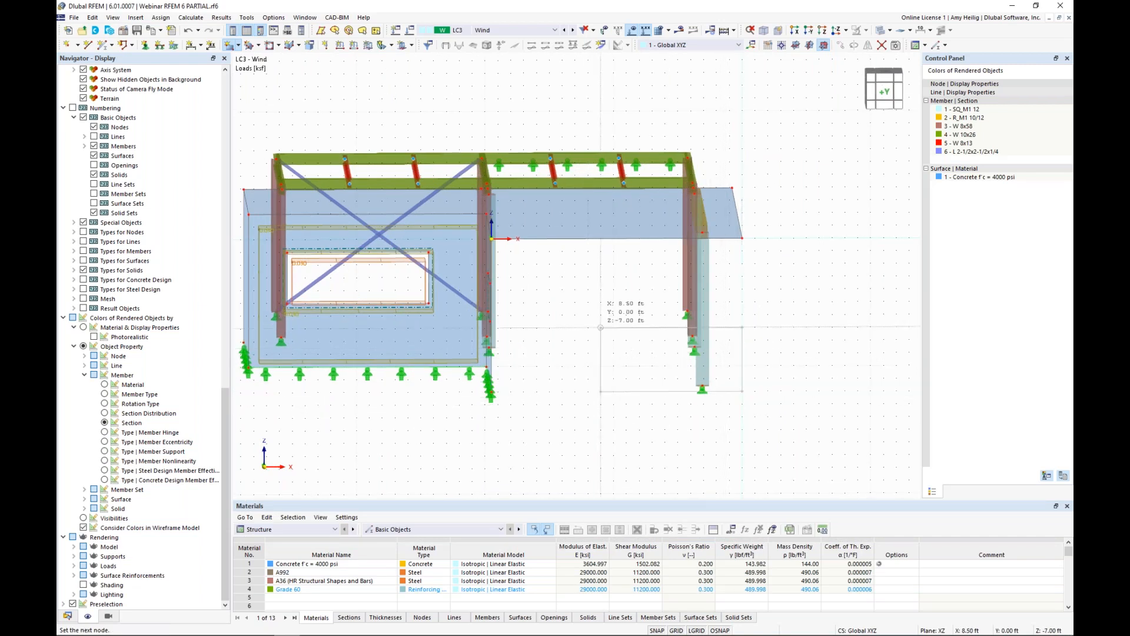
pyautogui.click(492, 239)
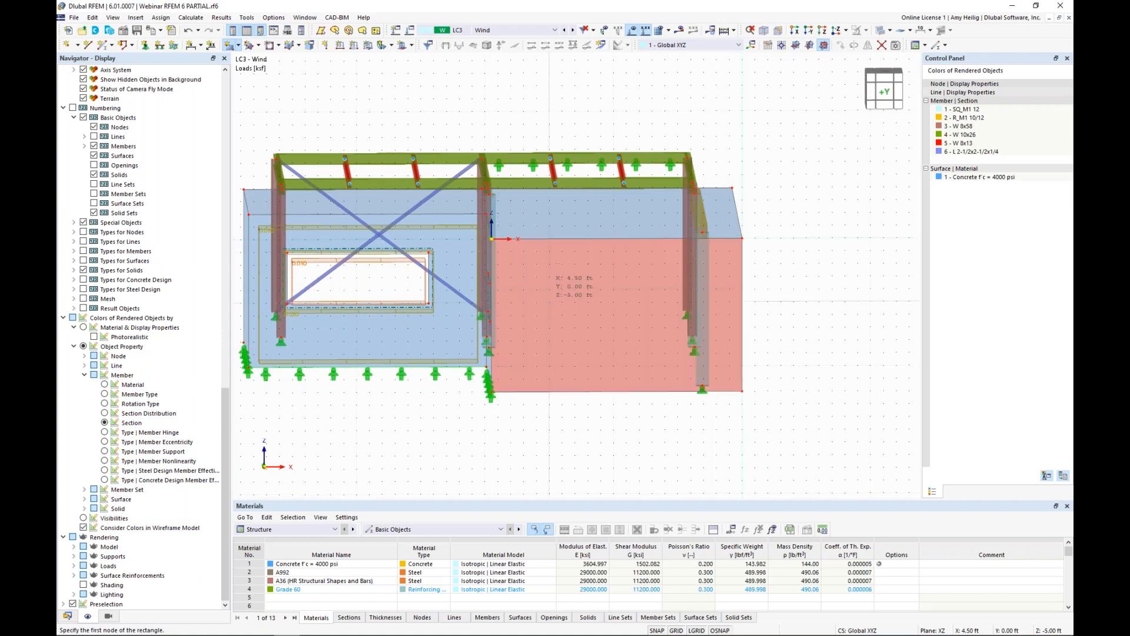
pyautogui.keyDown('ctrl'); pyautogui.moveTo(661, 297); pyautogui.dragTo(720, 373, button='middle'); pyautogui.keyUp('ctrl')
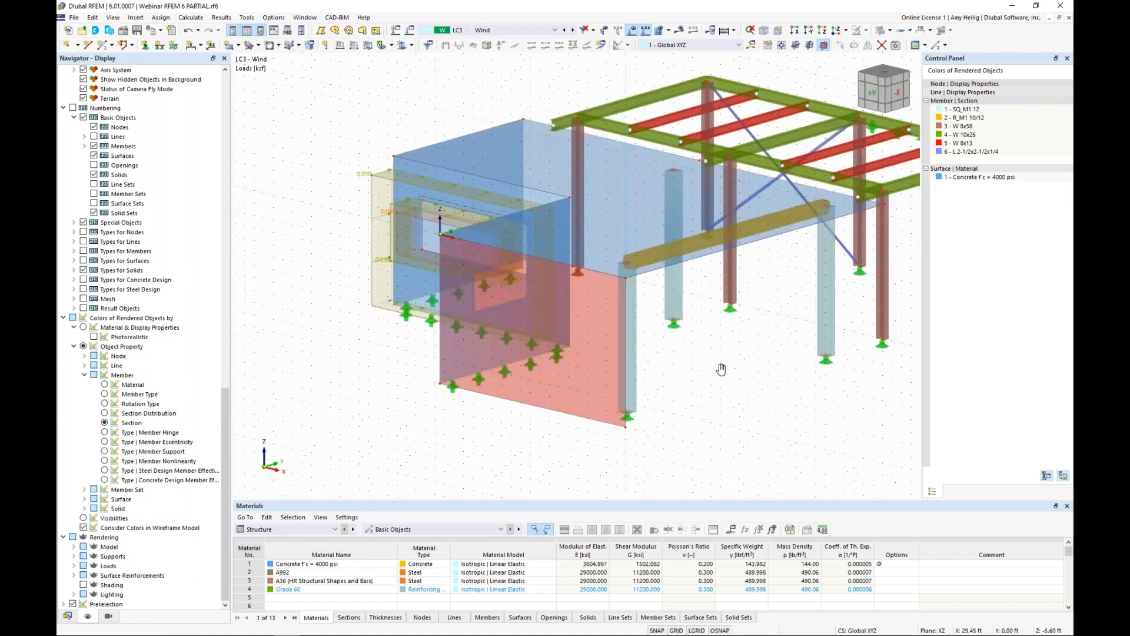
pyautogui.click(677, 631)
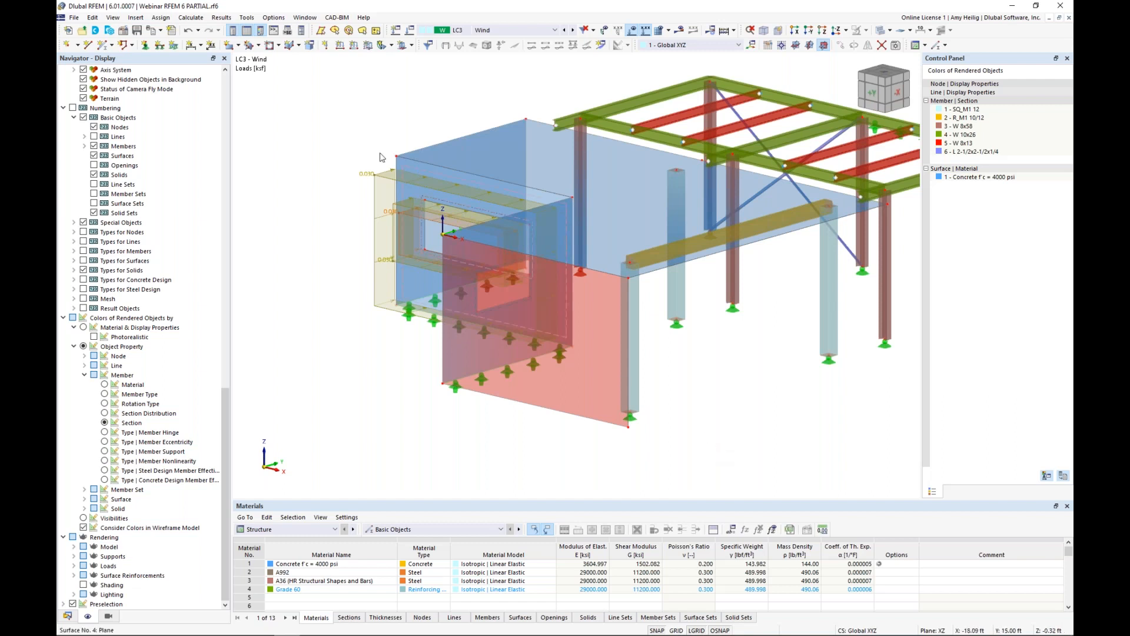
# Step: Apply a uniform 0.03 ksf surface load in global Y on true area to the load transfer surface in load case LC3 - Wind
pyautogui.click(367, 47)
pyautogui.moveTo(478, 212); pyautogui.dragTo(539, 220)
pyautogui.write('0.03')
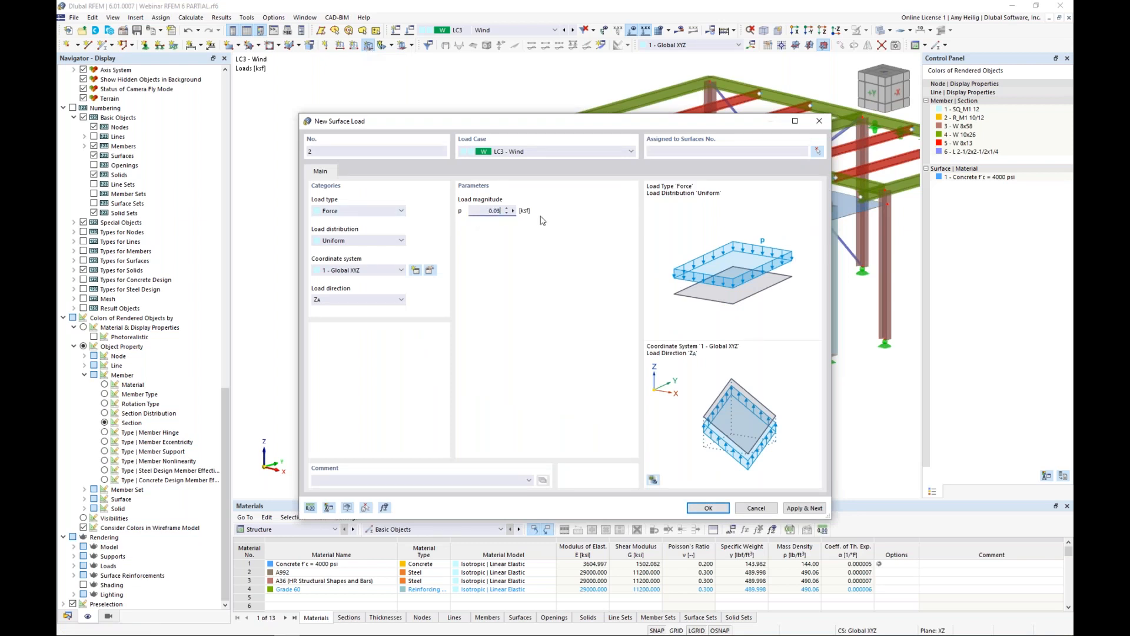
pyautogui.click(331, 300)
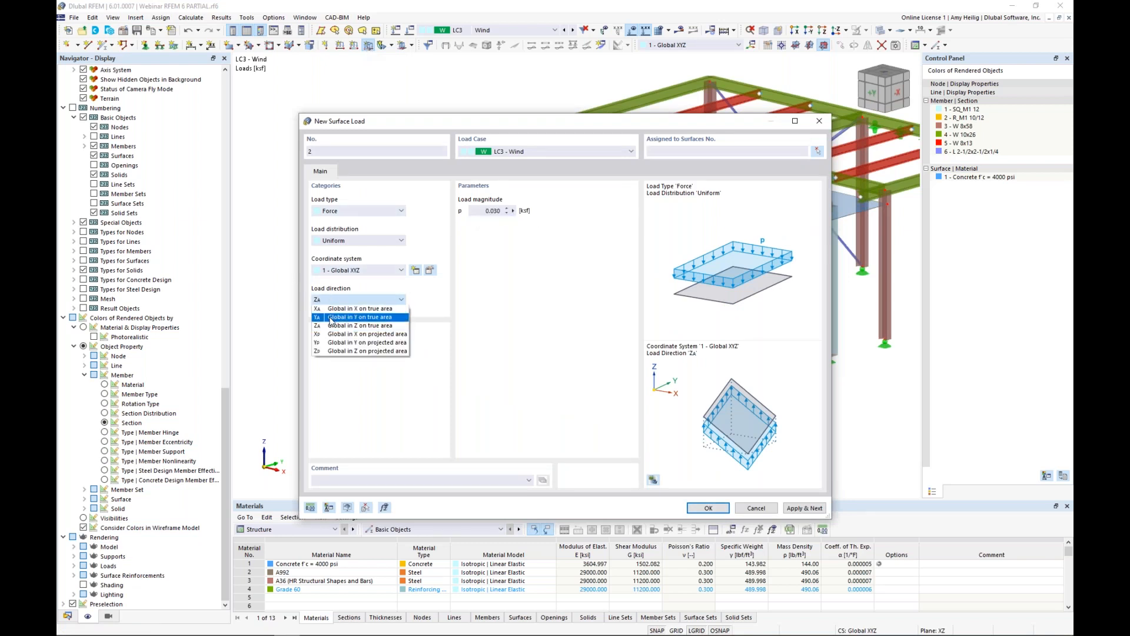
pyautogui.click(331, 321)
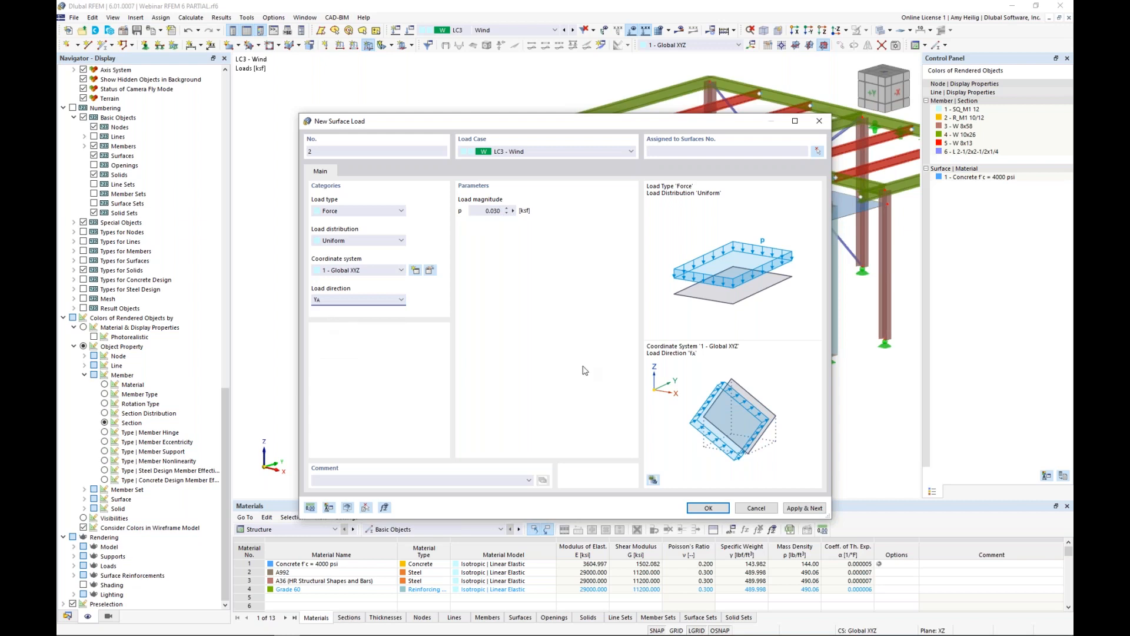
pyautogui.click(709, 509)
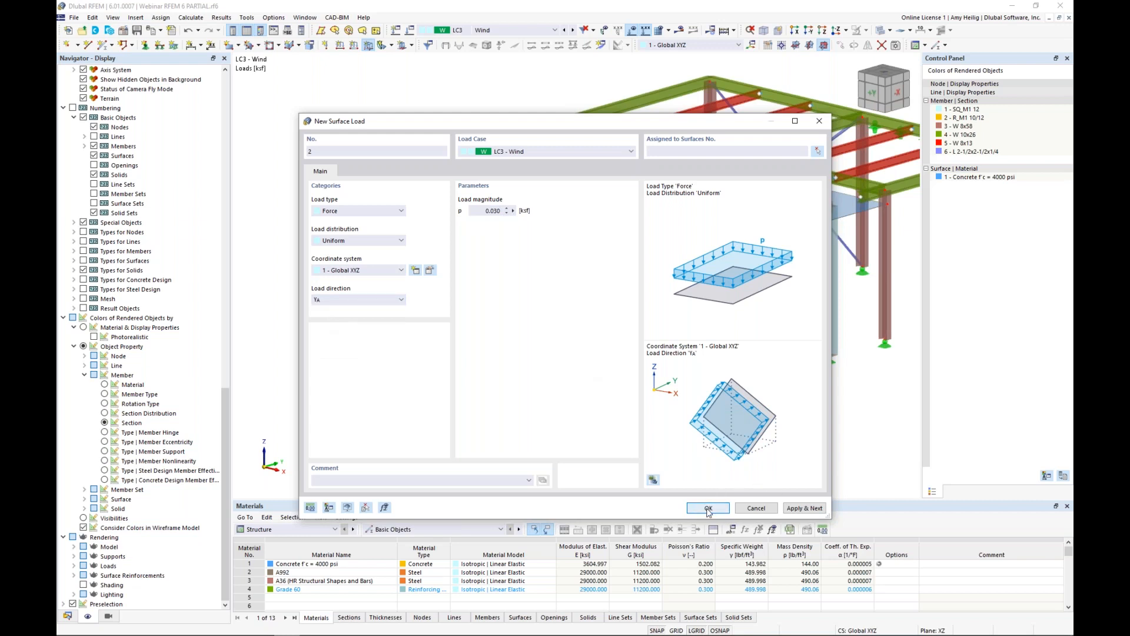
pyautogui.click(591, 398)
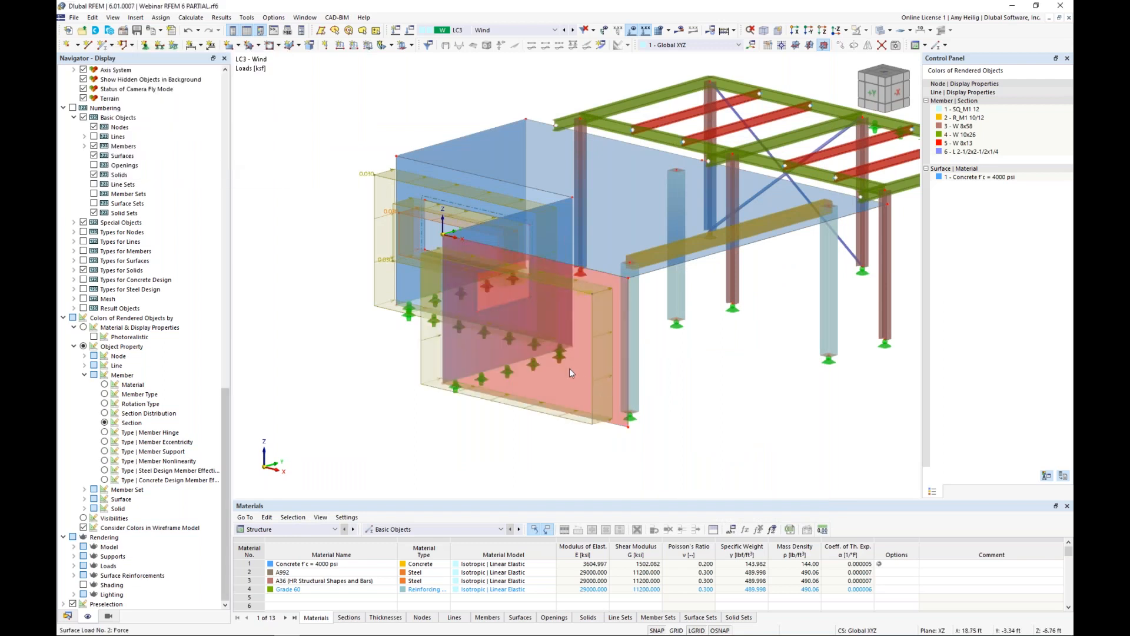
# Step: Turn on Display Load Transfer Separately for surfaces to show how the wind load is distributed
pyautogui.keyDown('ctrl'); pyautogui.moveTo(728, 401); pyautogui.dragTo(694, 371, button='middle'); pyautogui.keyUp('ctrl')
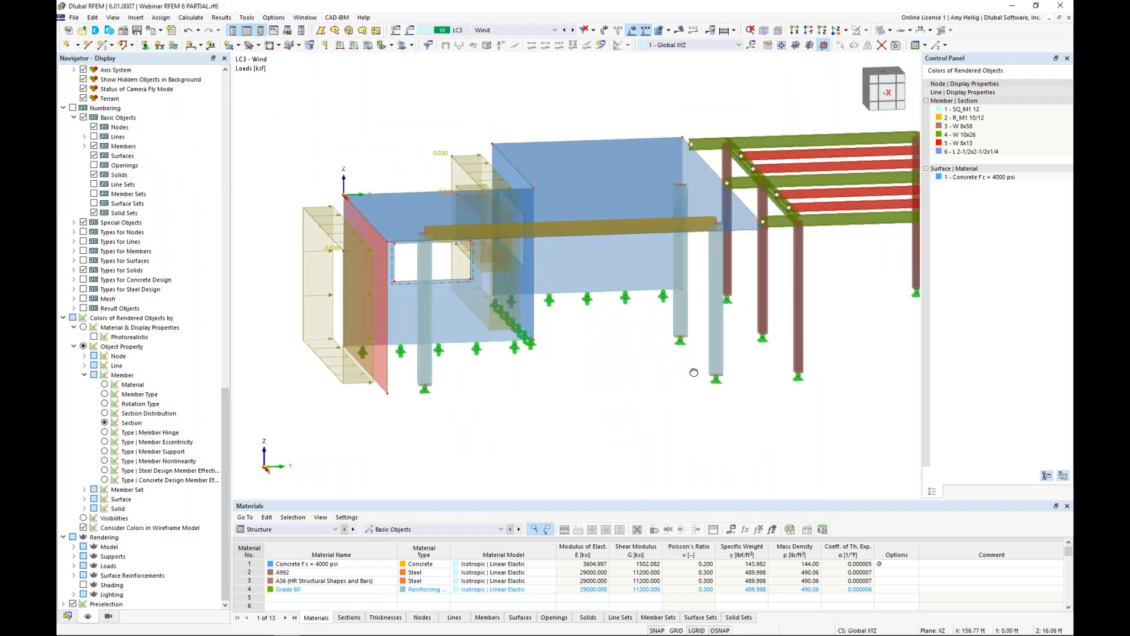
pyautogui.scroll(-1, 694, 371)
pyautogui.scroll(2, 410, 367)
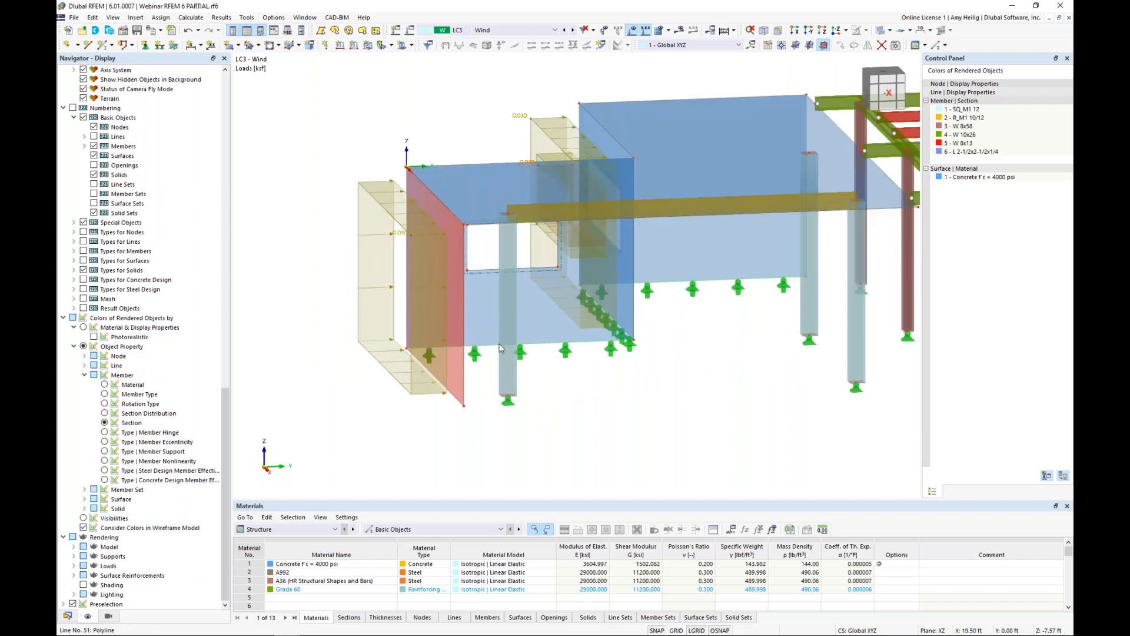
pyautogui.scroll(20, 156, 471)
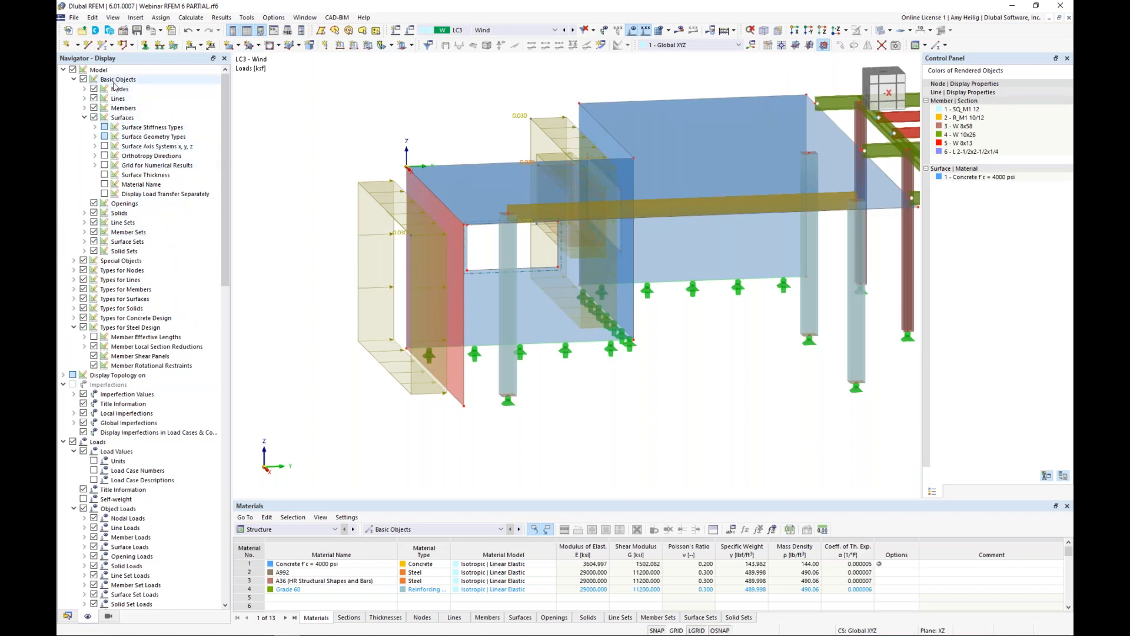
pyautogui.click(105, 194)
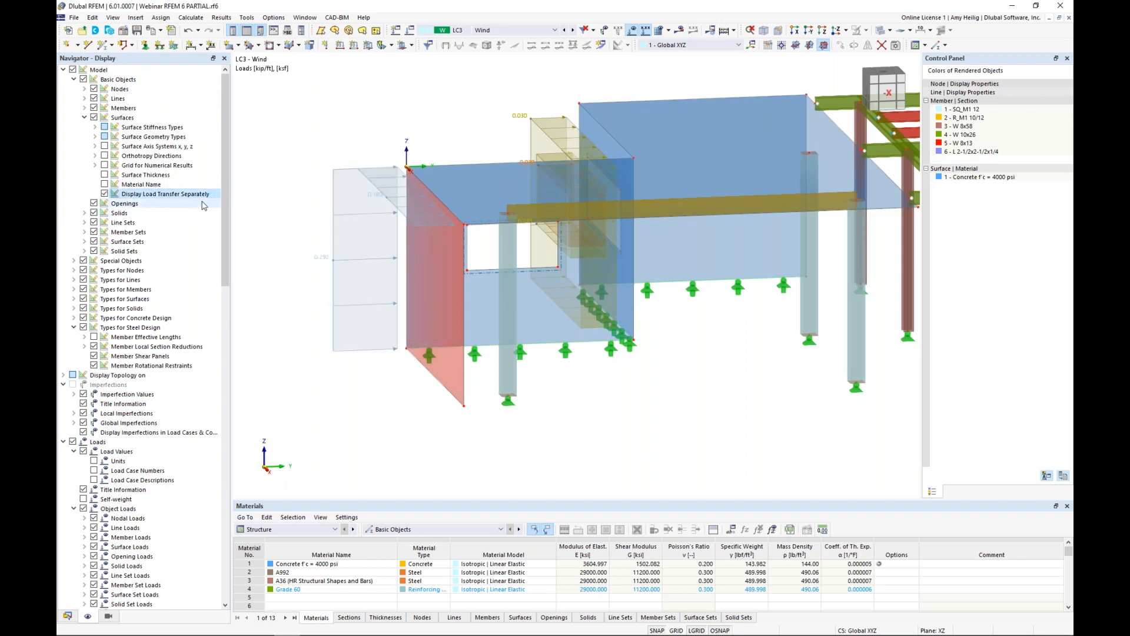
# Step: Set the load transfer surface's load transfer direction to y | Local in y
pyautogui.keyDown('ctrl'); pyautogui.moveTo(276, 258); pyautogui.dragTo(360, 269, button='middle'); pyautogui.keyUp('ctrl')
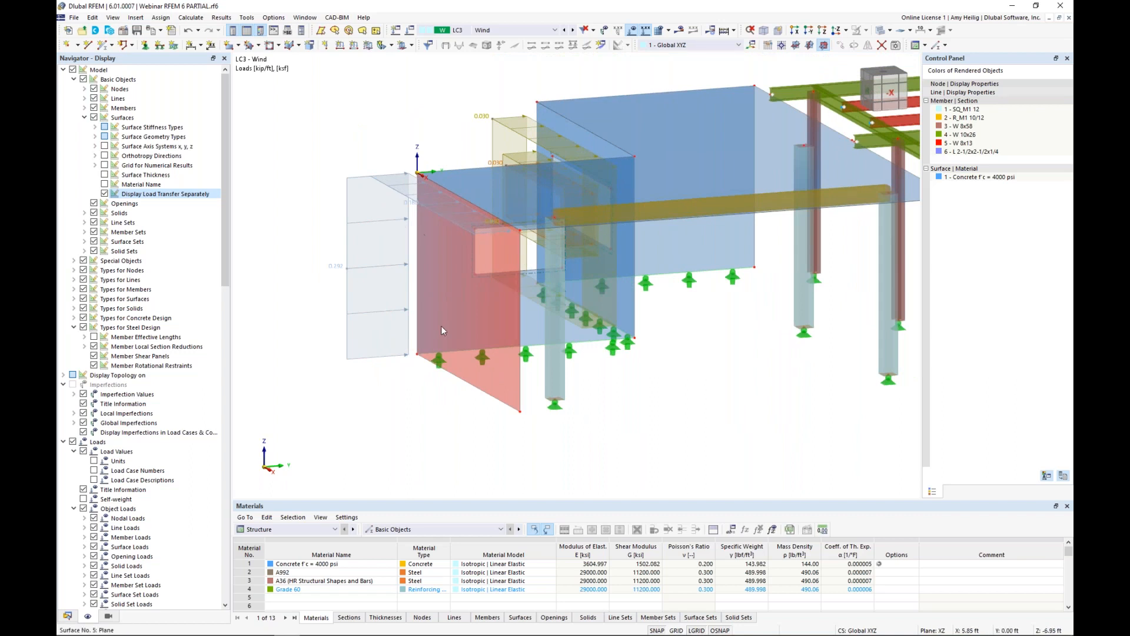
pyautogui.doubleClick(503, 383)
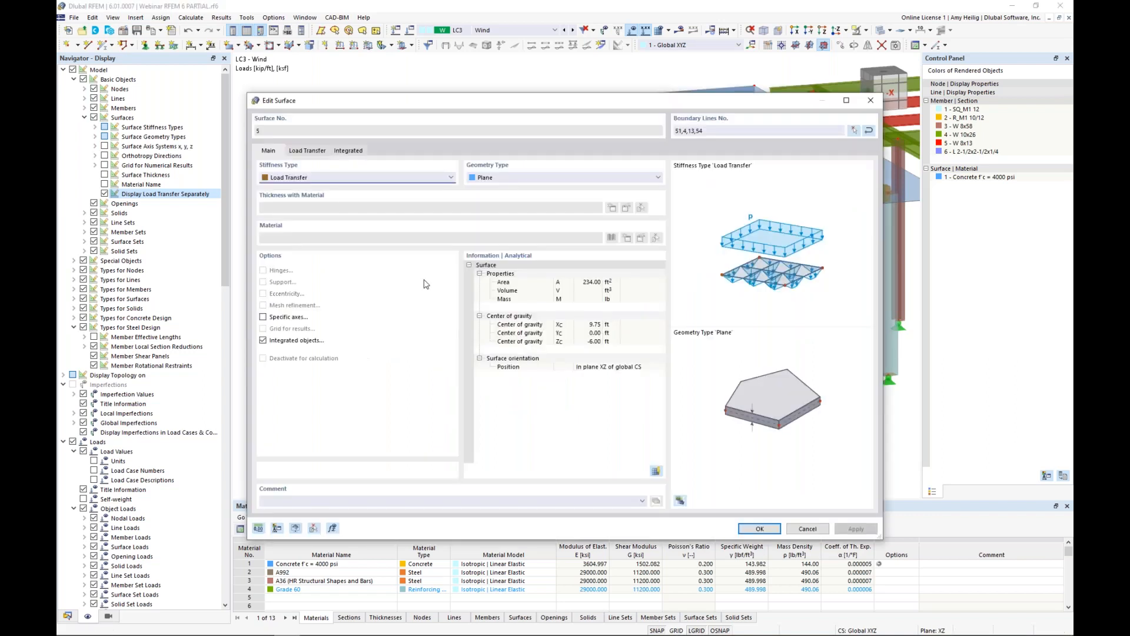
pyautogui.click(307, 151)
pyautogui.click(304, 190)
pyautogui.click(299, 210)
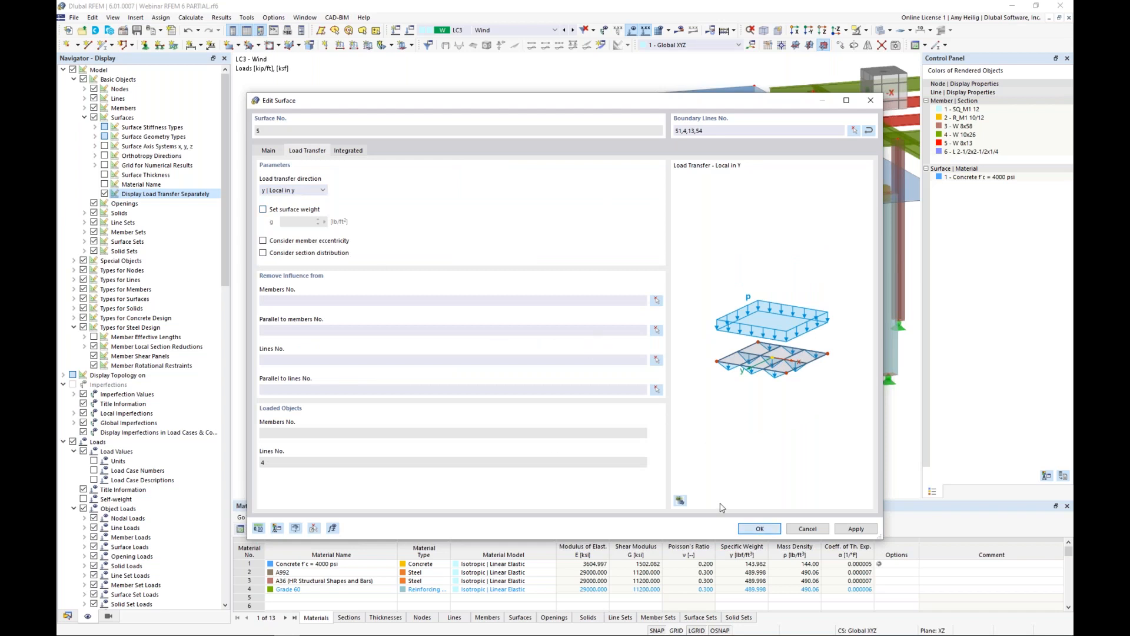
pyautogui.press('Return')
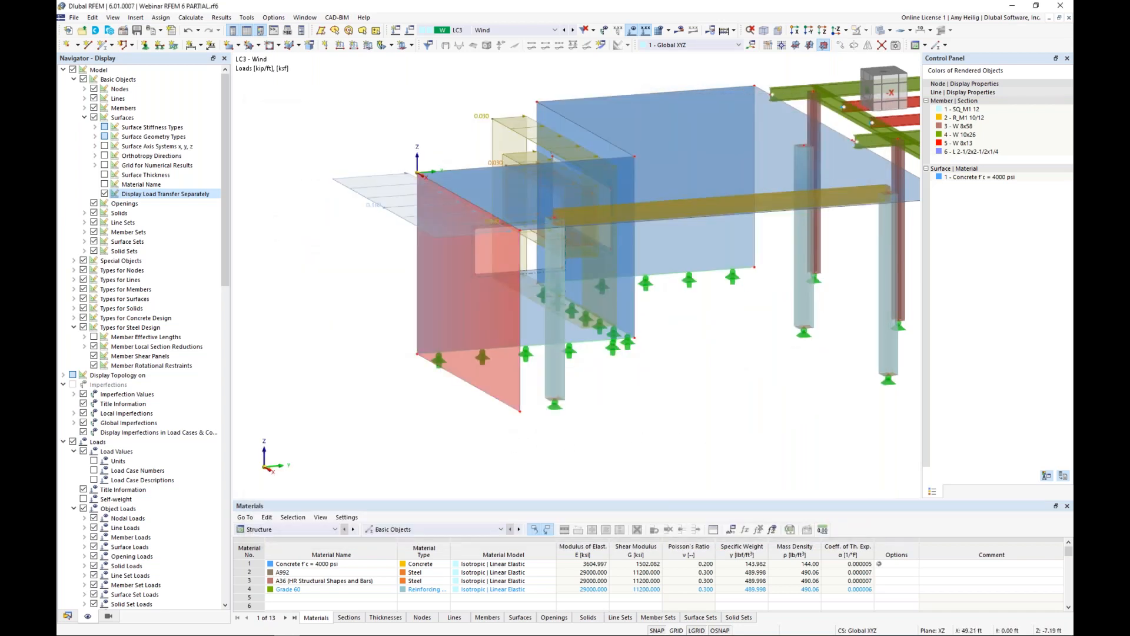
# Step: Inspect the loads on the model for combination CO2 (1.20D + 1.60L) and through to CO4 (1.20D + W)
pyautogui.keyDown('ctrl'); pyautogui.moveTo(656, 416); pyautogui.dragTo(679, 435, button='middle'); pyautogui.keyUp('ctrl')
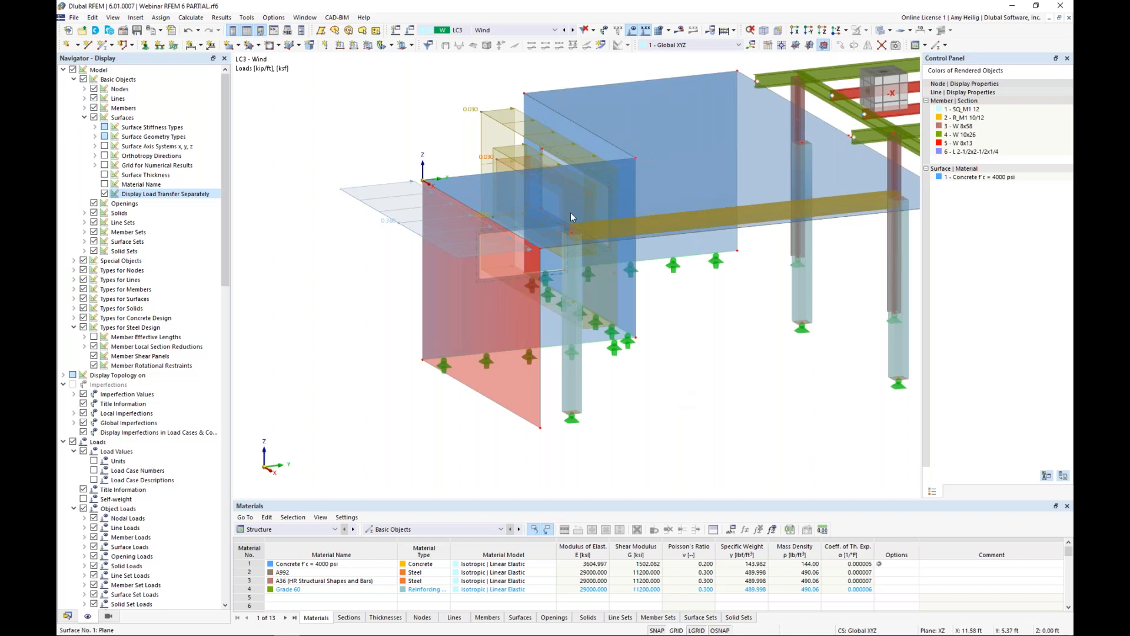
pyautogui.scroll(-1, 421, 136)
pyautogui.moveTo(411, 139); pyautogui.dragTo(375, 161, button='middle')
pyautogui.click(554, 30)
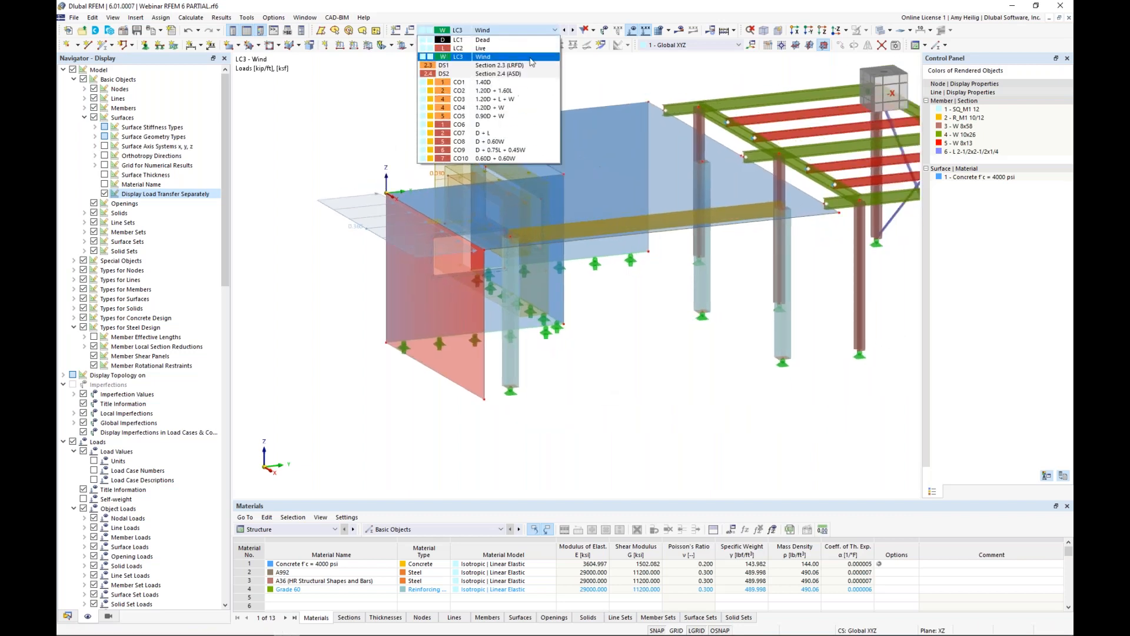
pyautogui.click(547, 86)
pyautogui.scroll(-1, 618, 119)
pyautogui.moveTo(624, 124); pyautogui.dragTo(511, 203, button='middle')
pyautogui.scroll(-1, 511, 203)
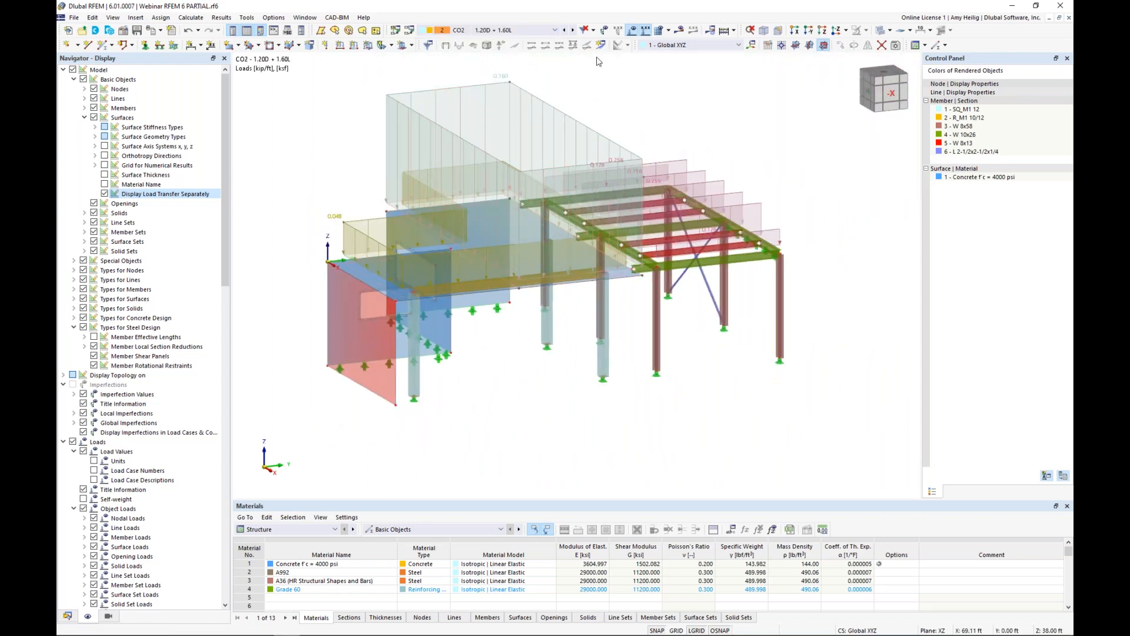
pyautogui.click(572, 30)
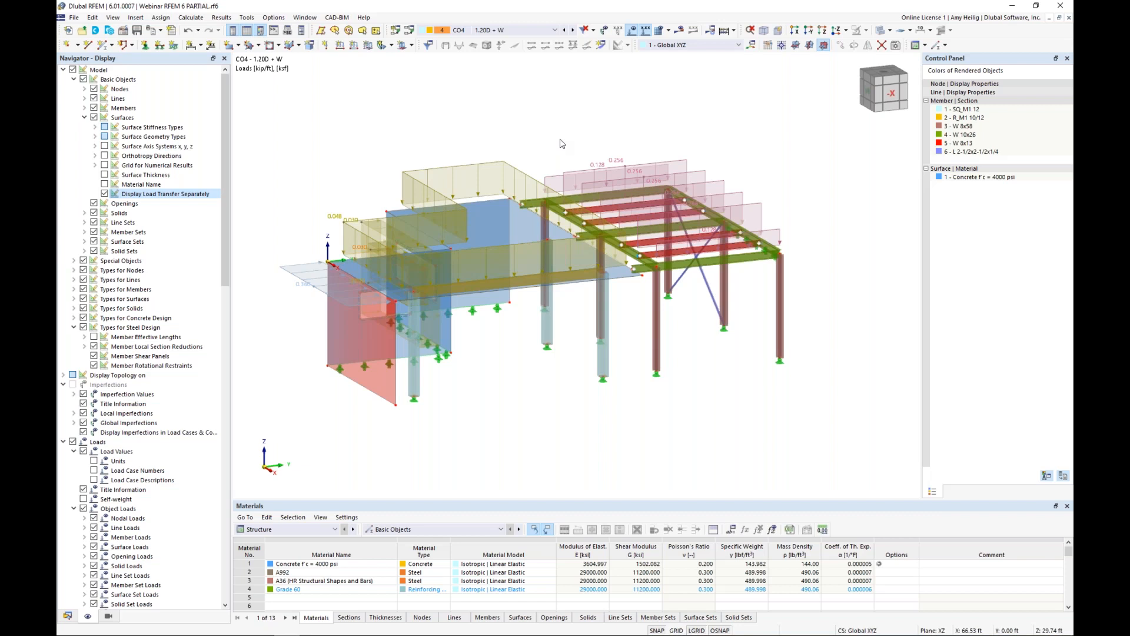
# Step: Hide the loads and try to generate the mesh by applying the existing mesh settings
pyautogui.click(632, 31)
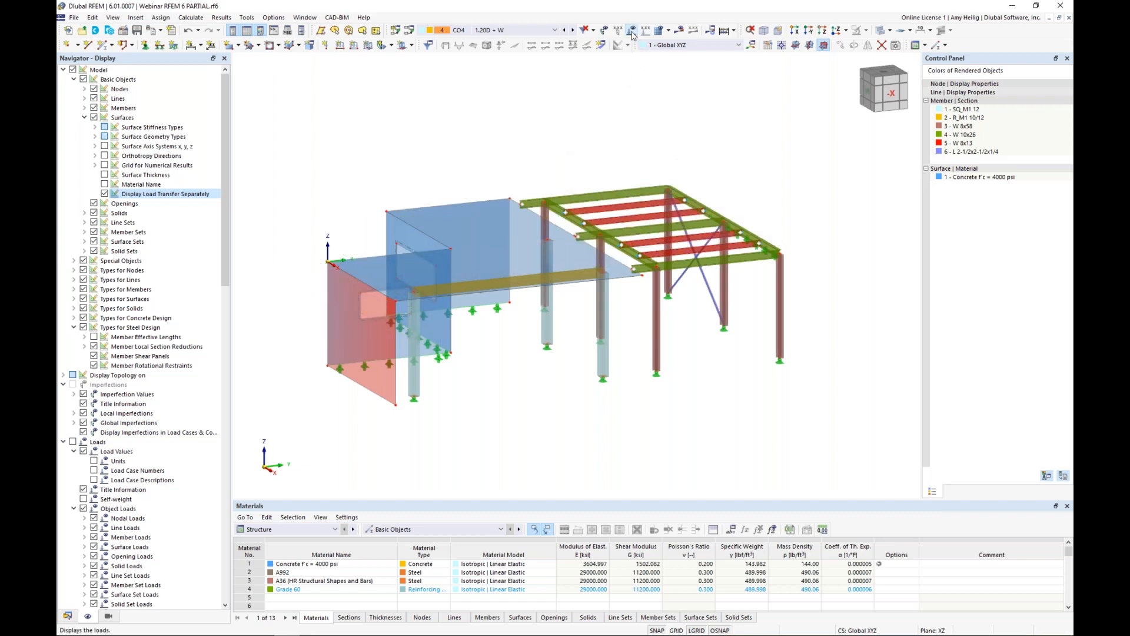
pyautogui.click(192, 17)
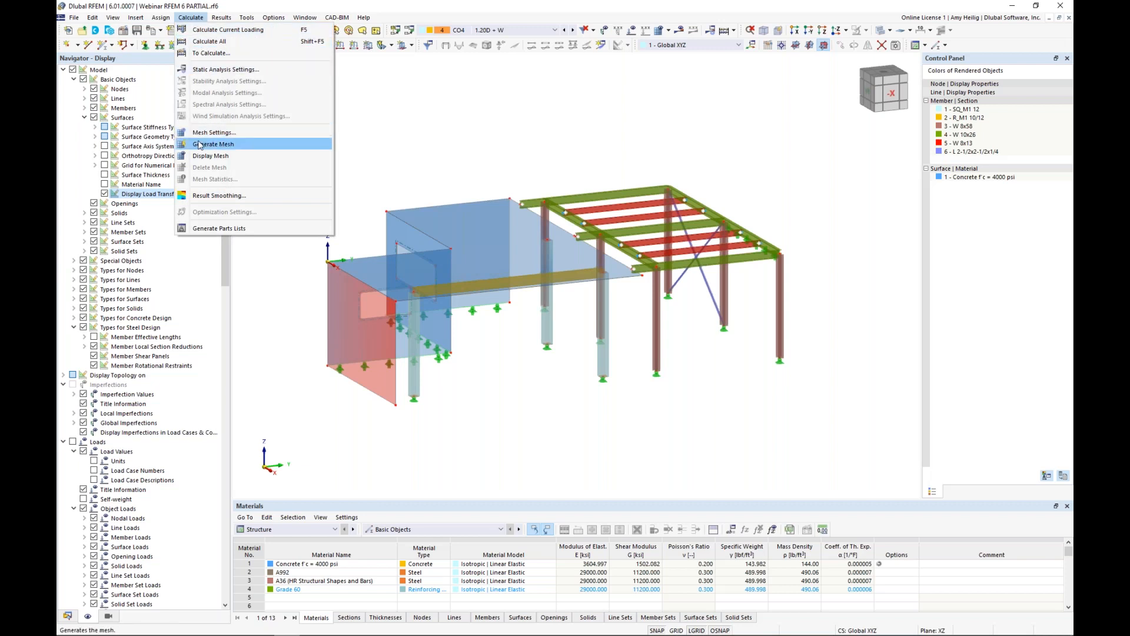
pyautogui.click(232, 133)
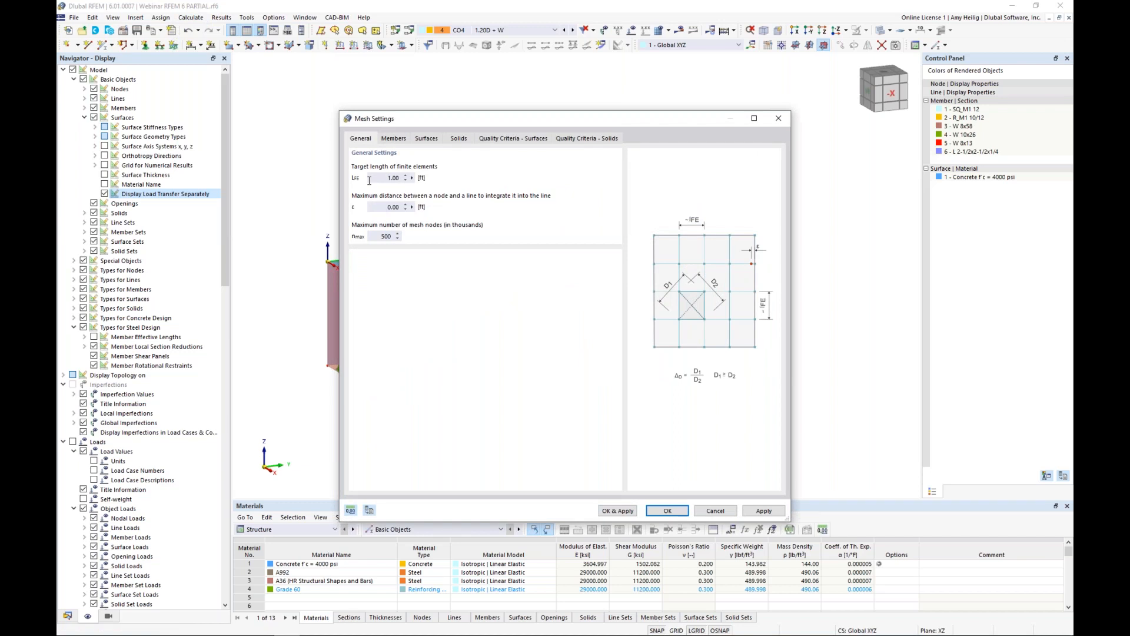
pyautogui.click(627, 514)
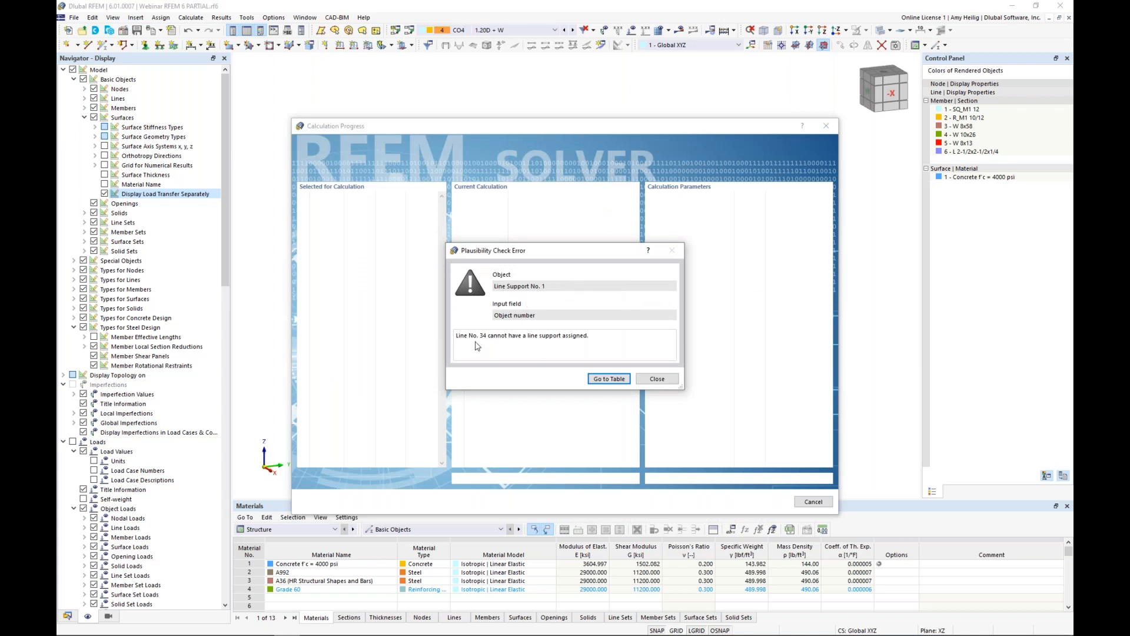
# Step: Remove line 34 from line support No. 1 so it is assigned only to lines 7, 11 and 12
pyautogui.click(609, 378)
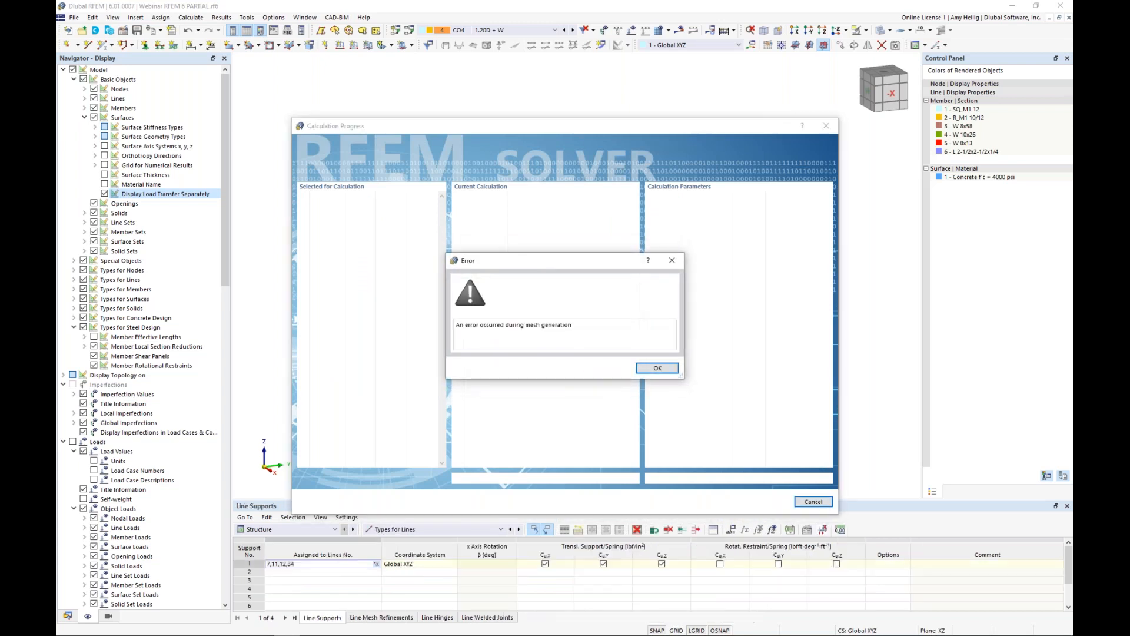
pyautogui.click(657, 368)
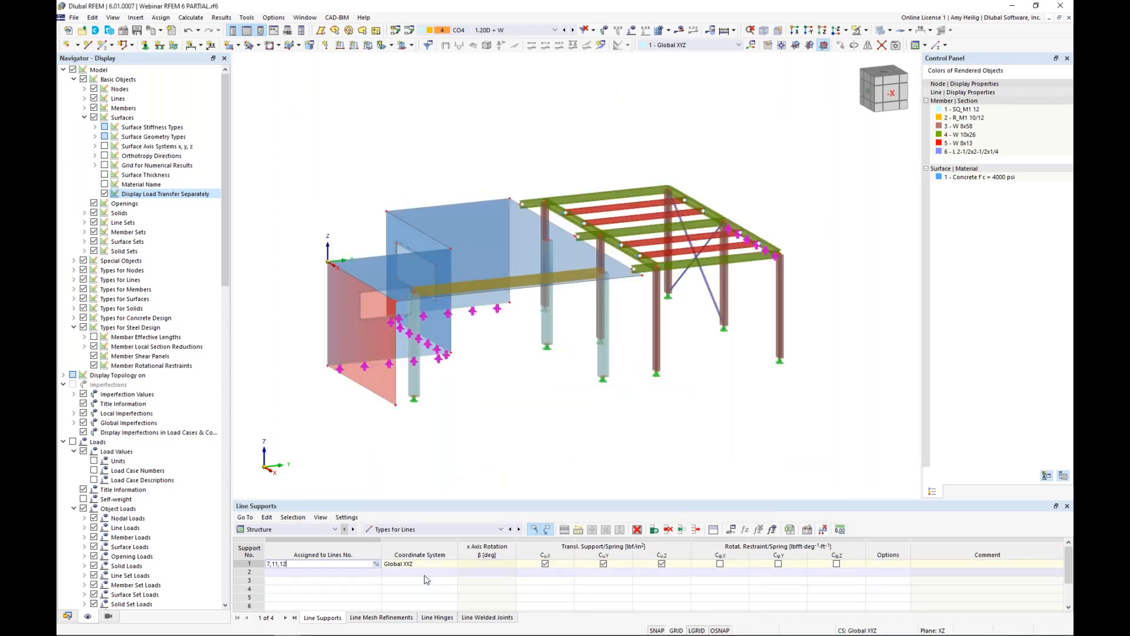
pyautogui.press('Return')
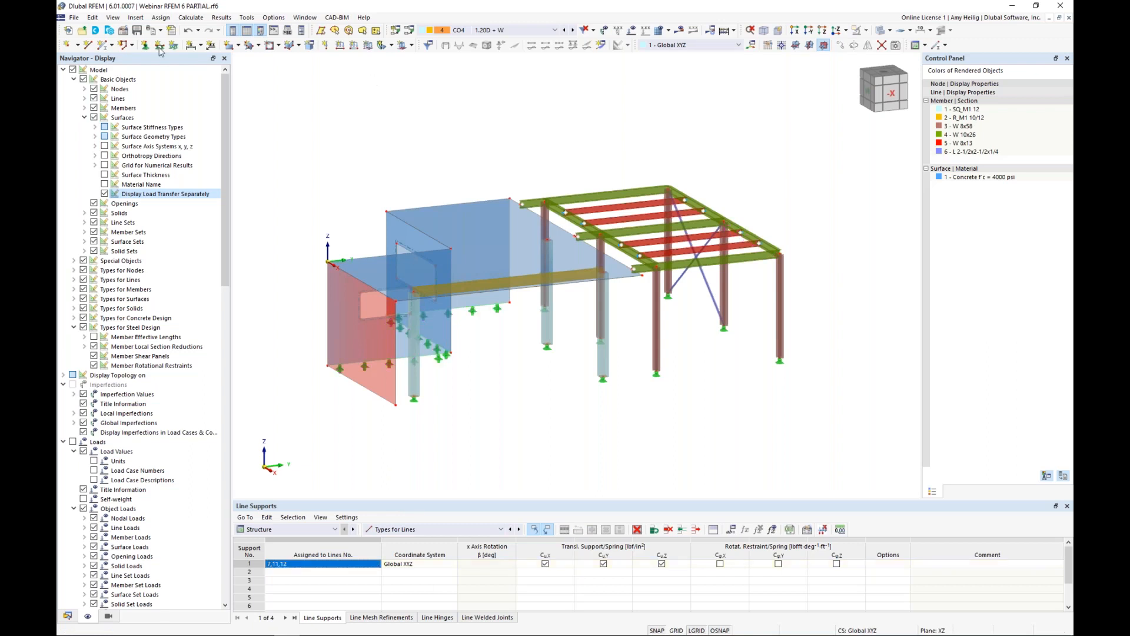
# Step: Generate the finite element mesh by applying the existing mesh settings
pyautogui.click(190, 18)
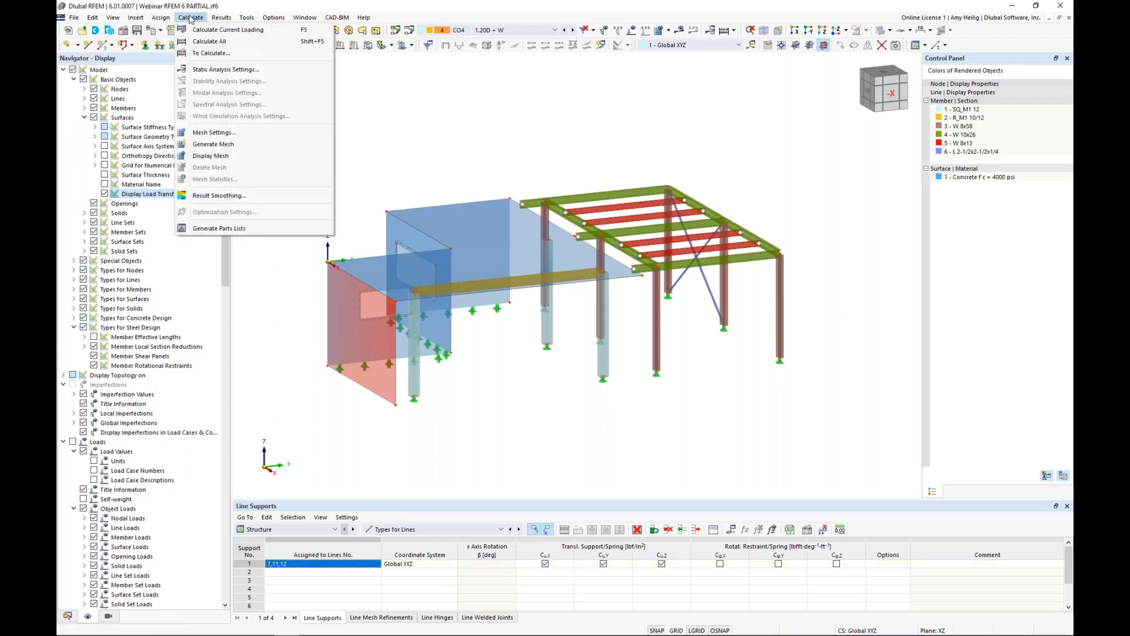
pyautogui.click(216, 132)
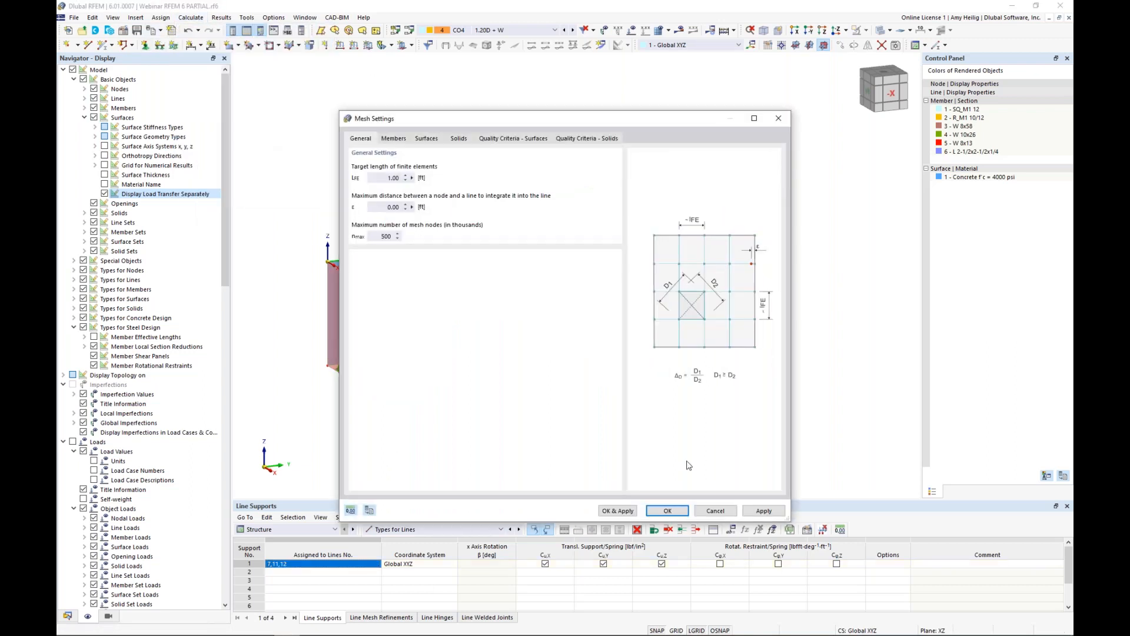
pyautogui.click(618, 510)
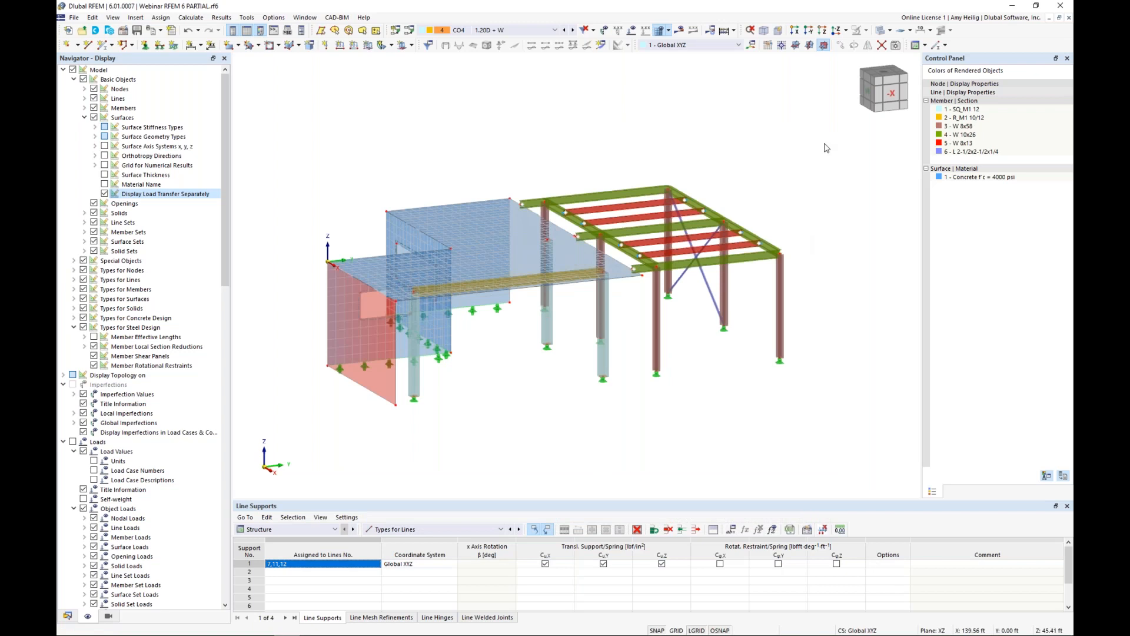
# Step: Inspect the surface mesh from both sides of the building in wireframe, then return to the transparent rendered display
pyautogui.click(883, 45)
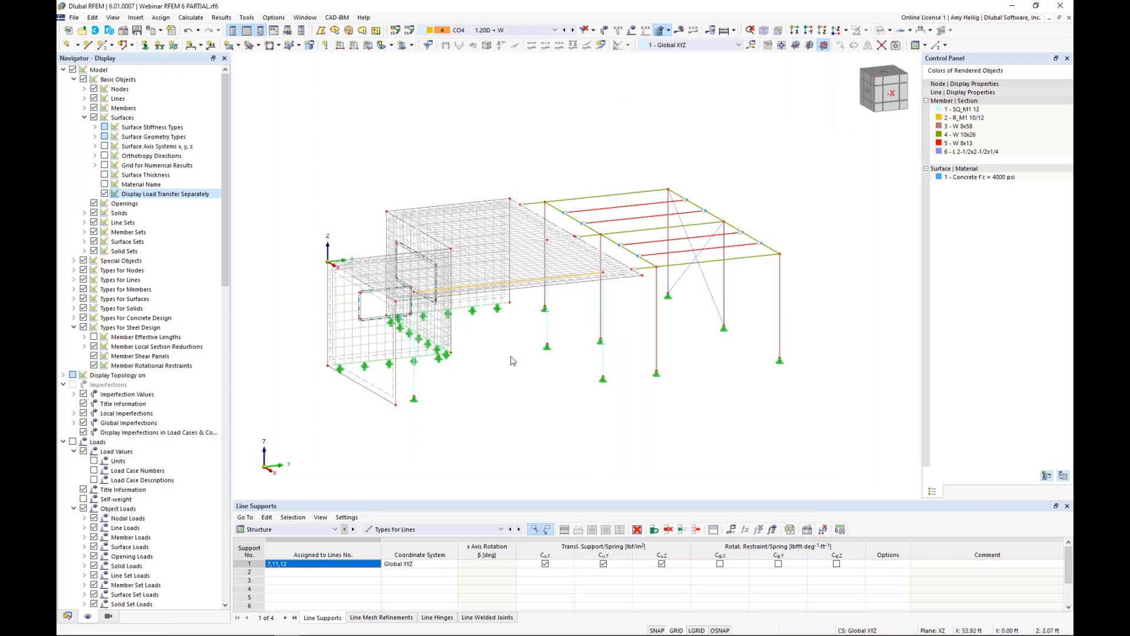
pyautogui.keyDown('ctrl'); pyautogui.moveTo(426, 386); pyautogui.dragTo(613, 412, button='middle'); pyautogui.keyUp('ctrl')
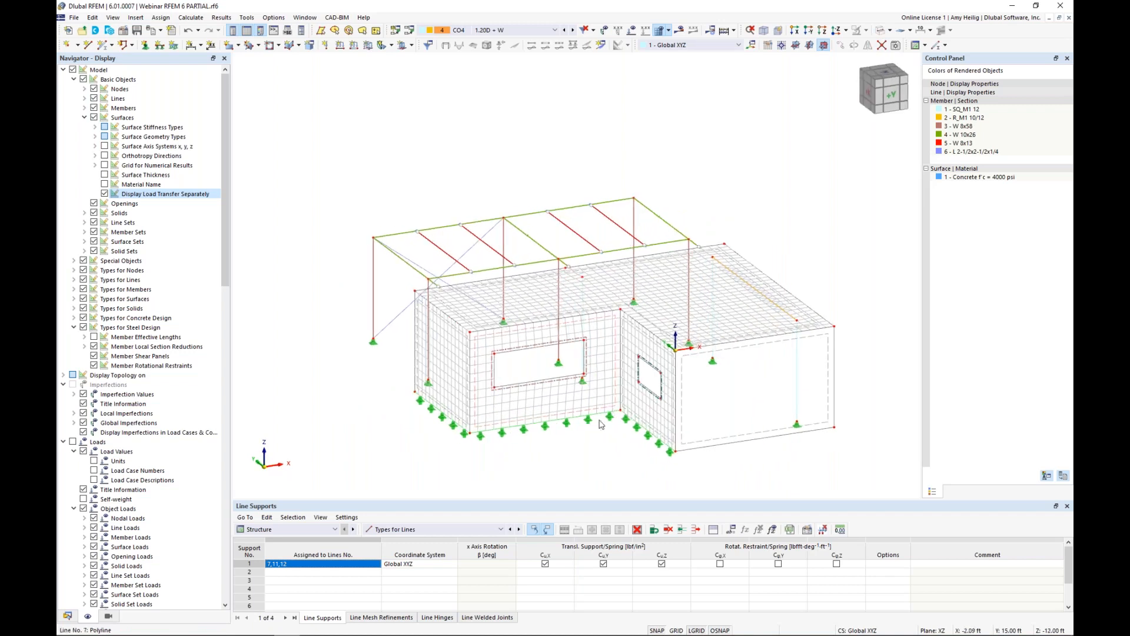
pyautogui.scroll(3, 590, 436)
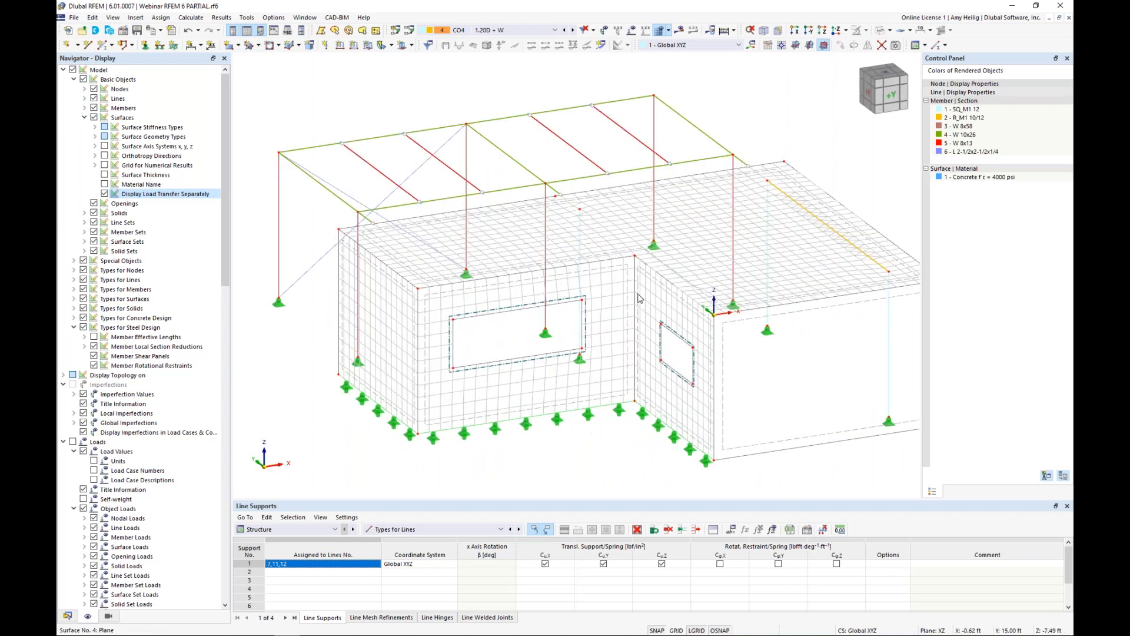
pyautogui.keyDown('ctrl'); pyautogui.moveTo(869, 192); pyautogui.dragTo(624, 220, button='middle'); pyautogui.keyUp('ctrl')
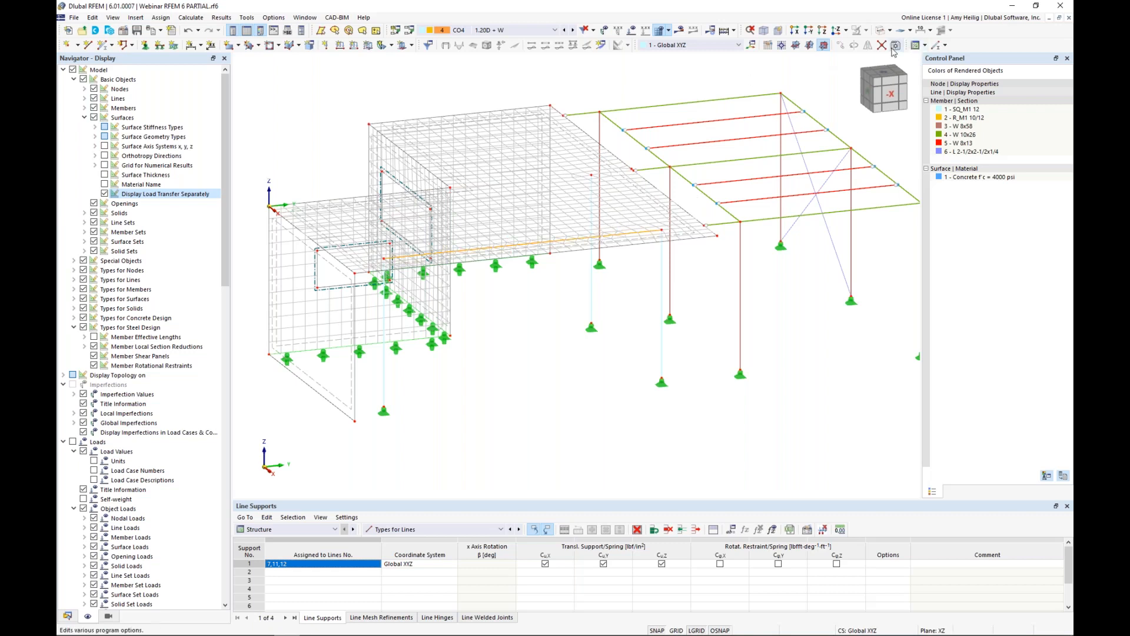
pyautogui.click(881, 30)
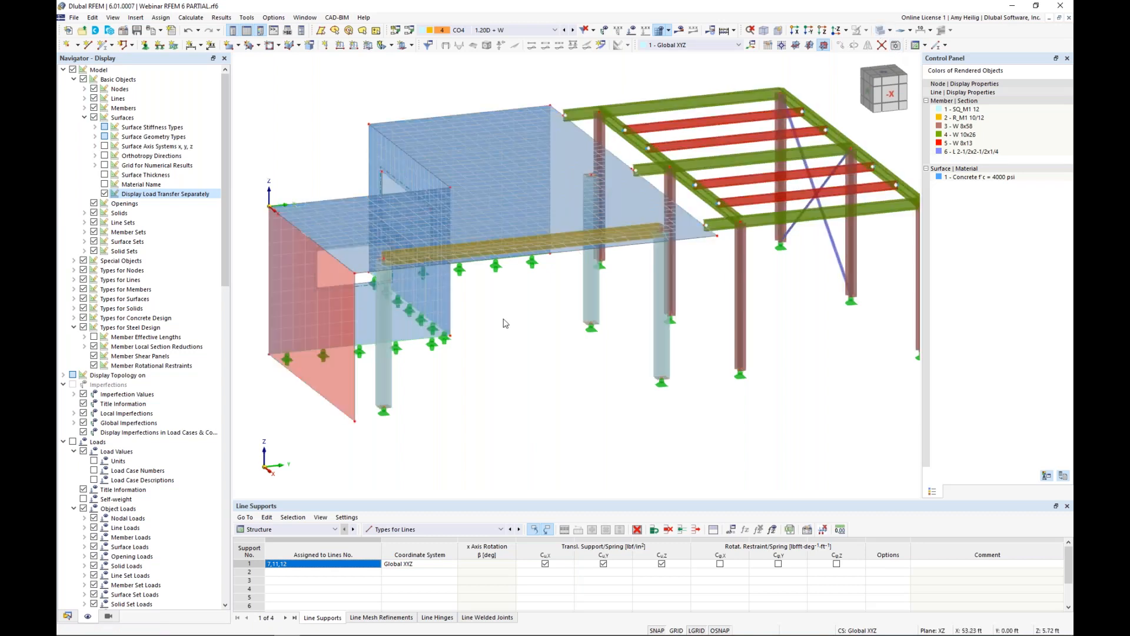
pyautogui.scroll(-1, 505, 323)
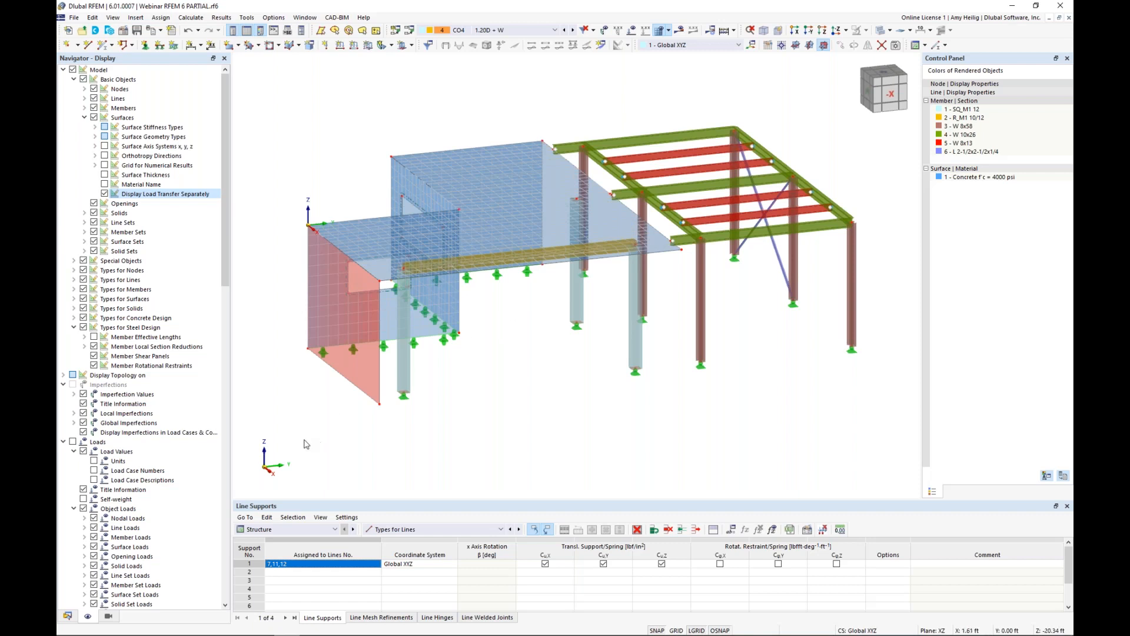
# Step: Activate Member Representatives in the base data of the Webinar RFEM 6 PARTIAL model, keeping the default member properties considered
pyautogui.click(68, 616)
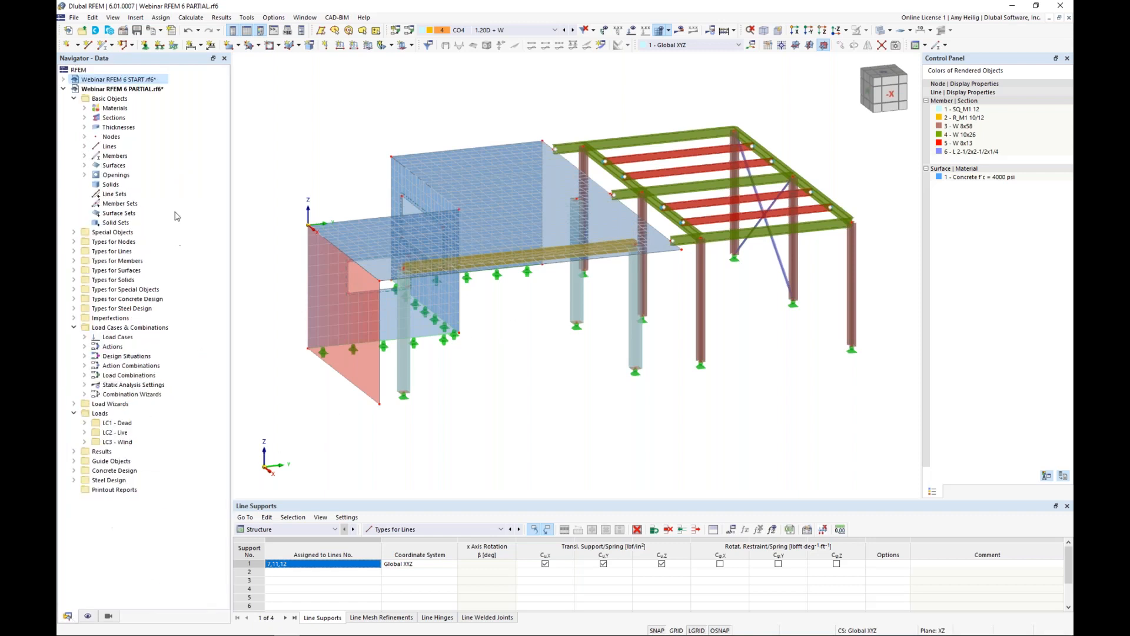
pyautogui.rightClick(143, 94)
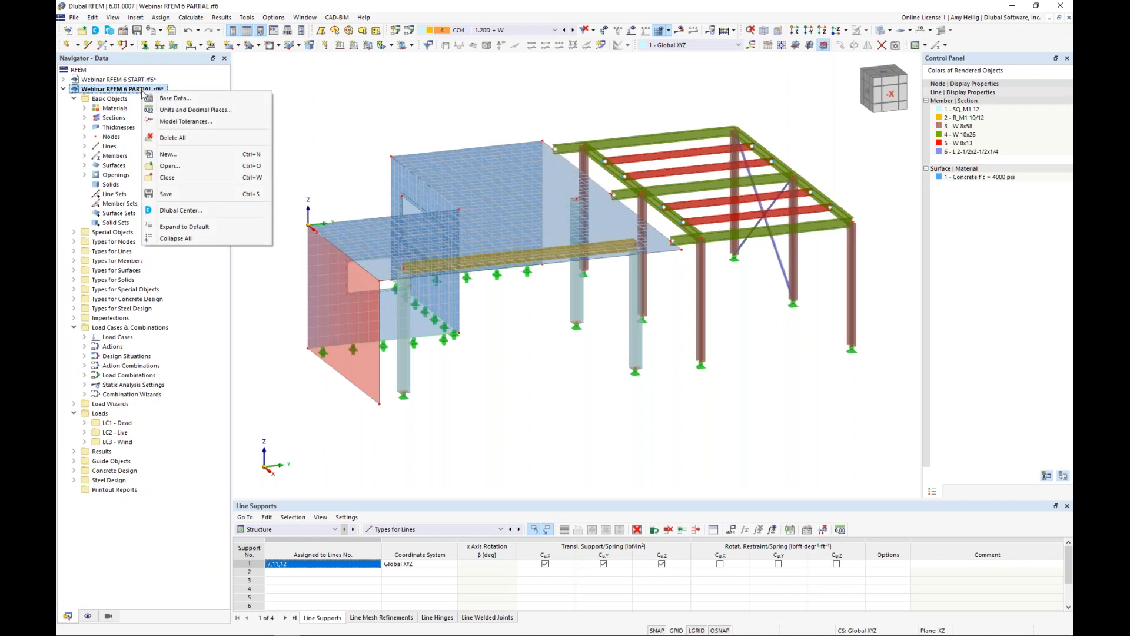
pyautogui.click(167, 98)
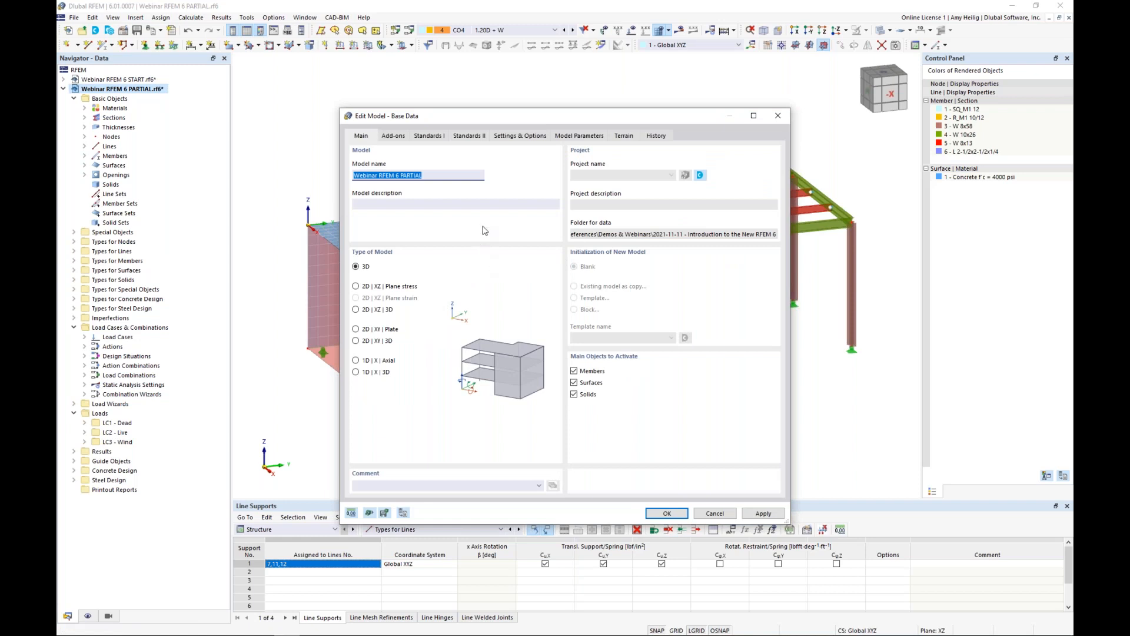
pyautogui.click(523, 136)
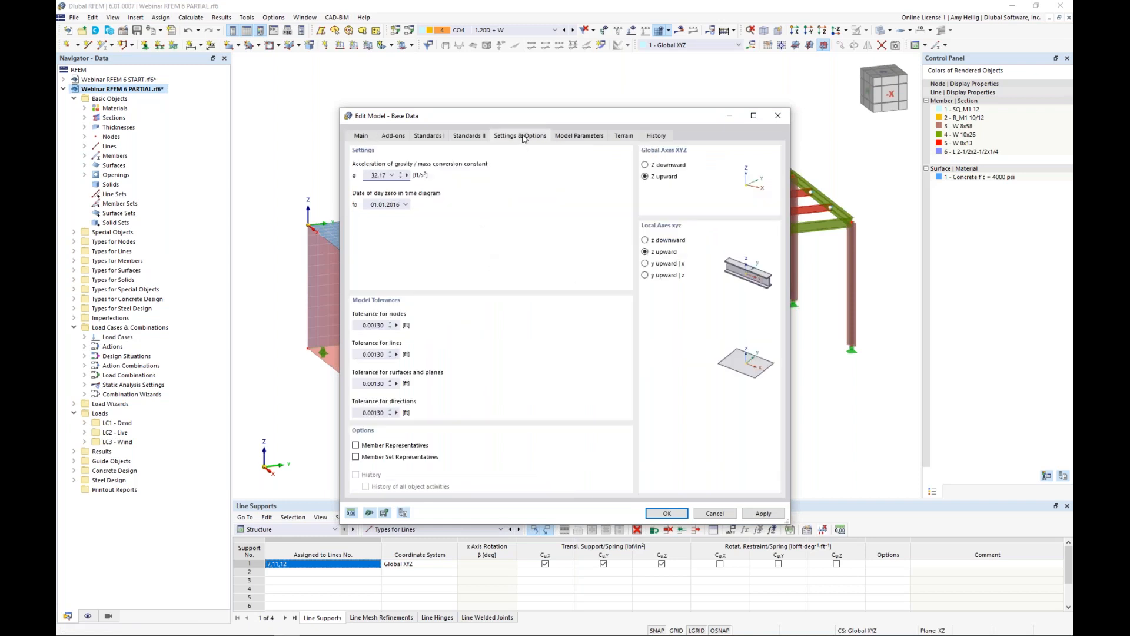
pyautogui.click(356, 445)
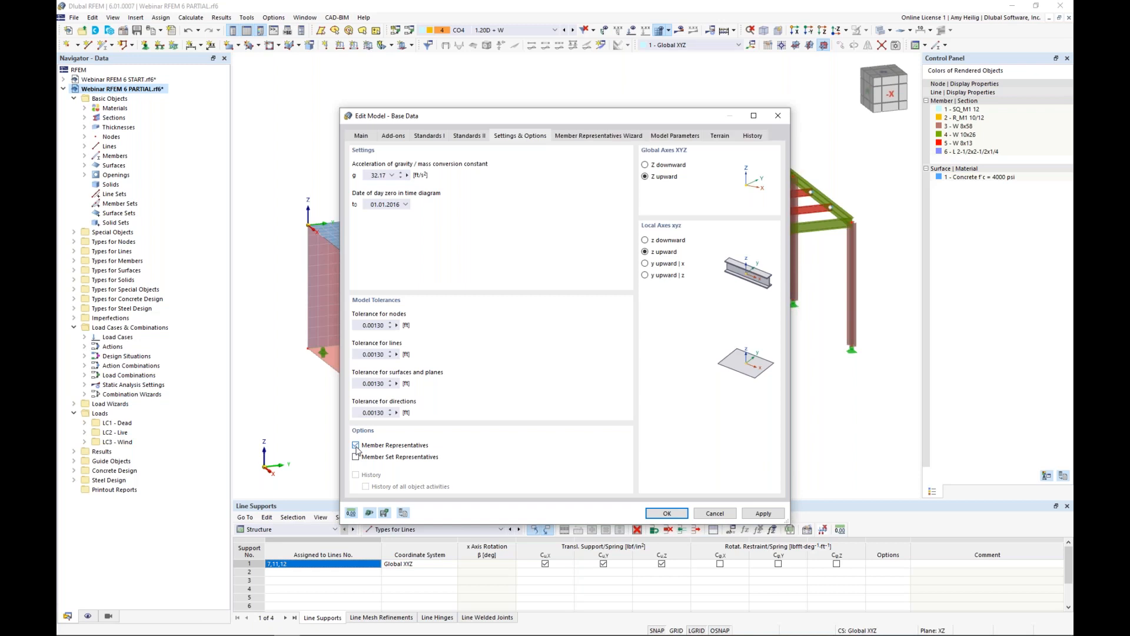
pyautogui.click(610, 139)
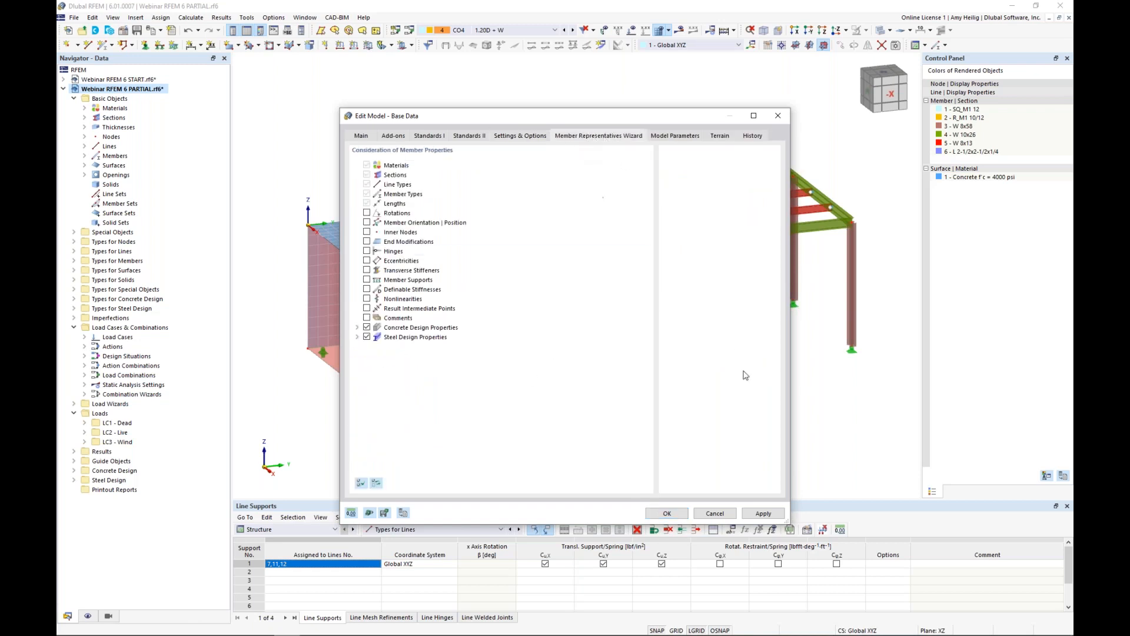
pyautogui.click(667, 513)
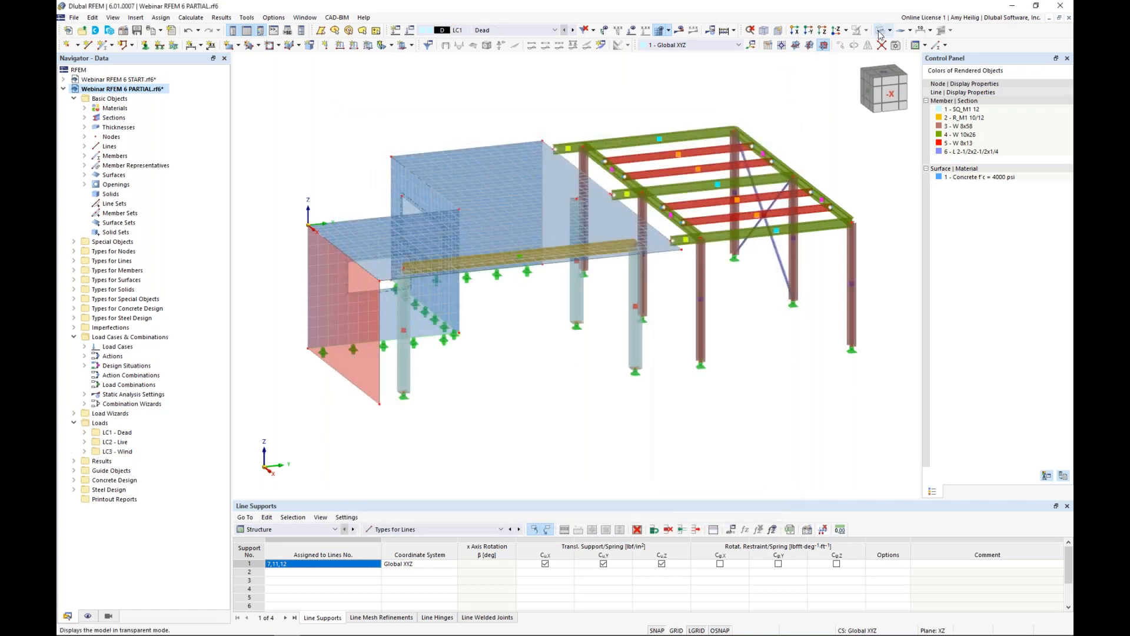
# Step: Show the model in wireframe and hide the mesh so the member representative markers stand out
pyautogui.click(881, 33)
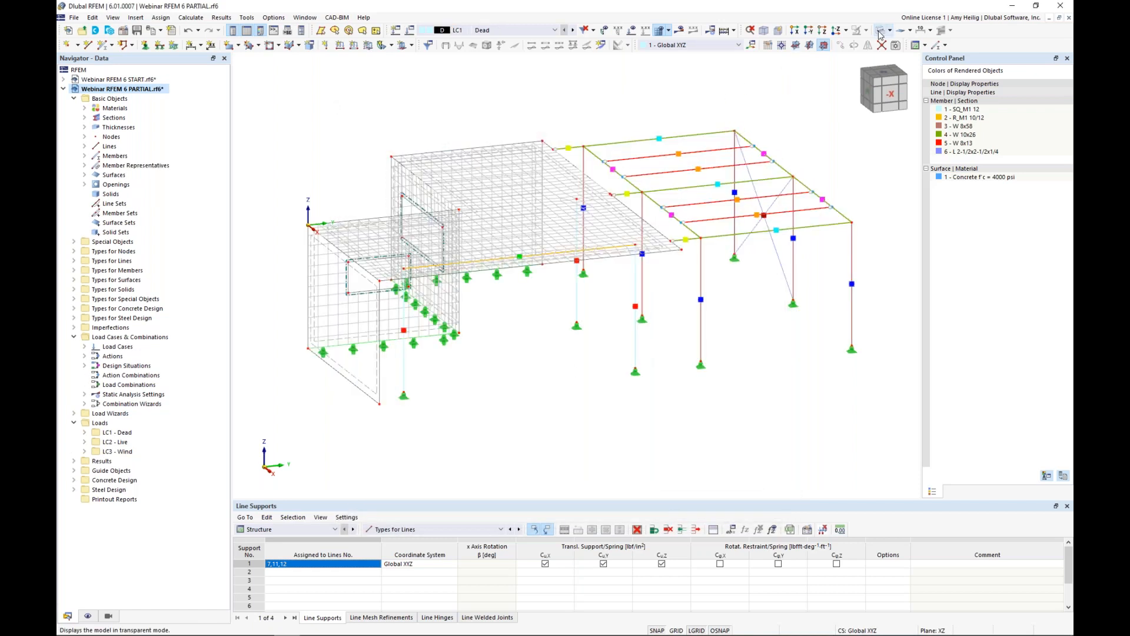
pyautogui.click(88, 616)
pyautogui.scroll(-10, 115, 428)
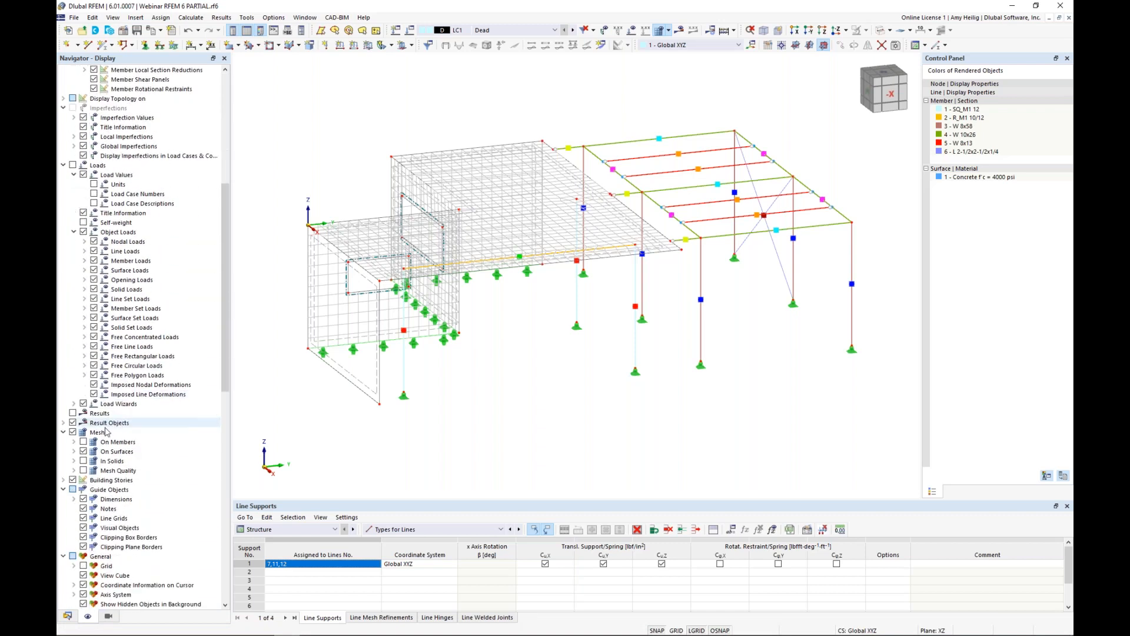
pyautogui.click(73, 432)
pyautogui.keyDown('ctrl'); pyautogui.moveTo(599, 374); pyautogui.dragTo(569, 382, button='middle'); pyautogui.keyUp('ctrl')
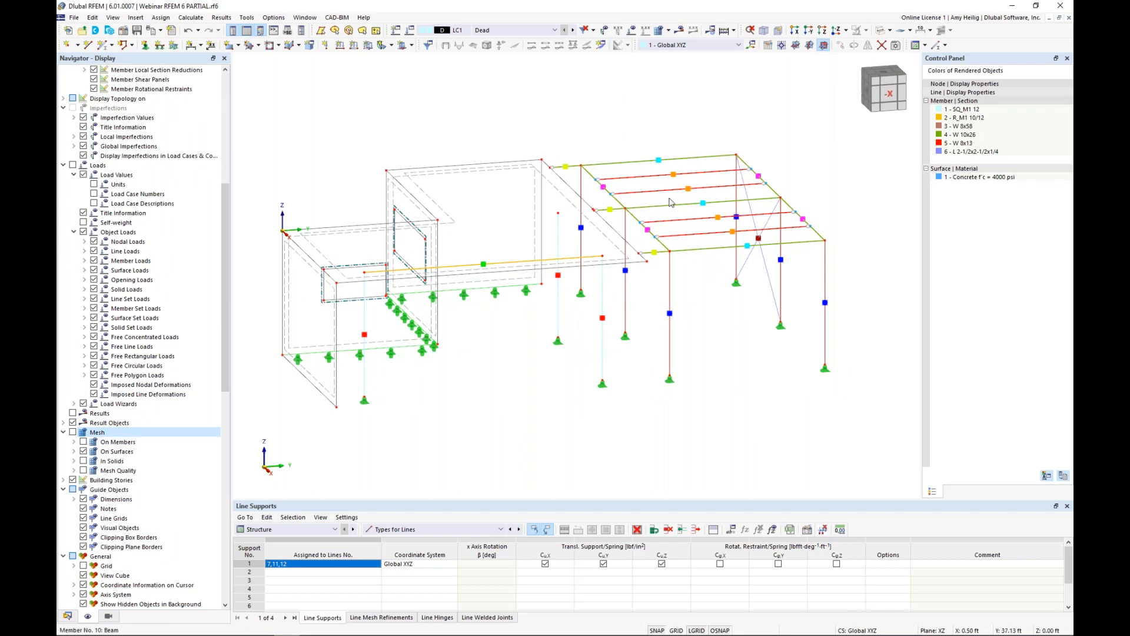
# Step: List the member representatives in the model data and examine their matching markers on the structure
pyautogui.click(68, 616)
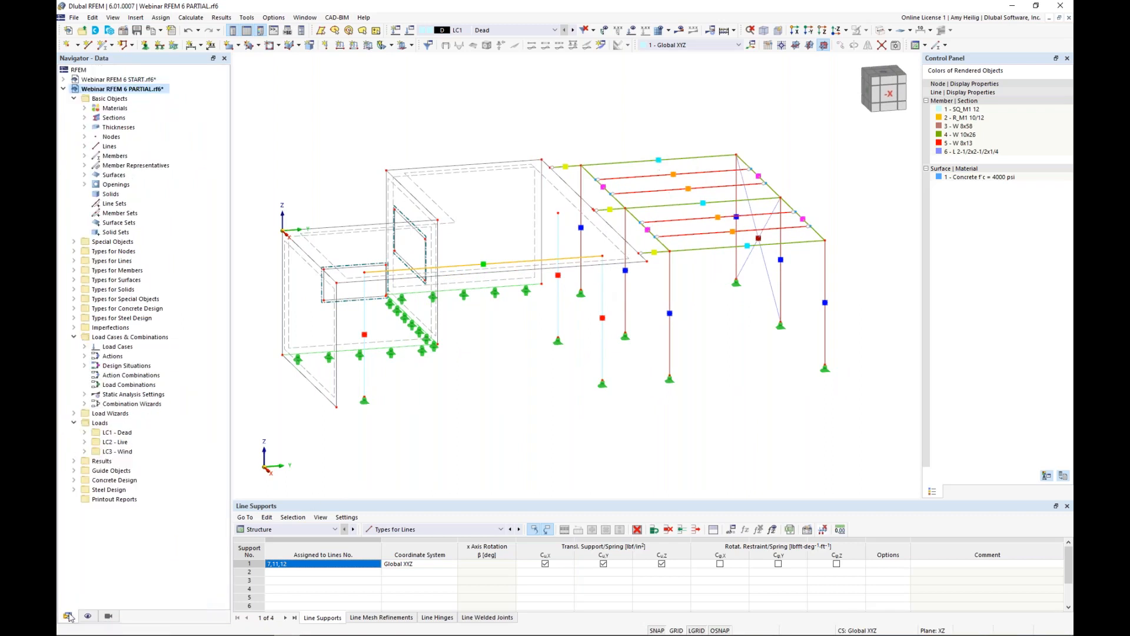
pyautogui.click(85, 165)
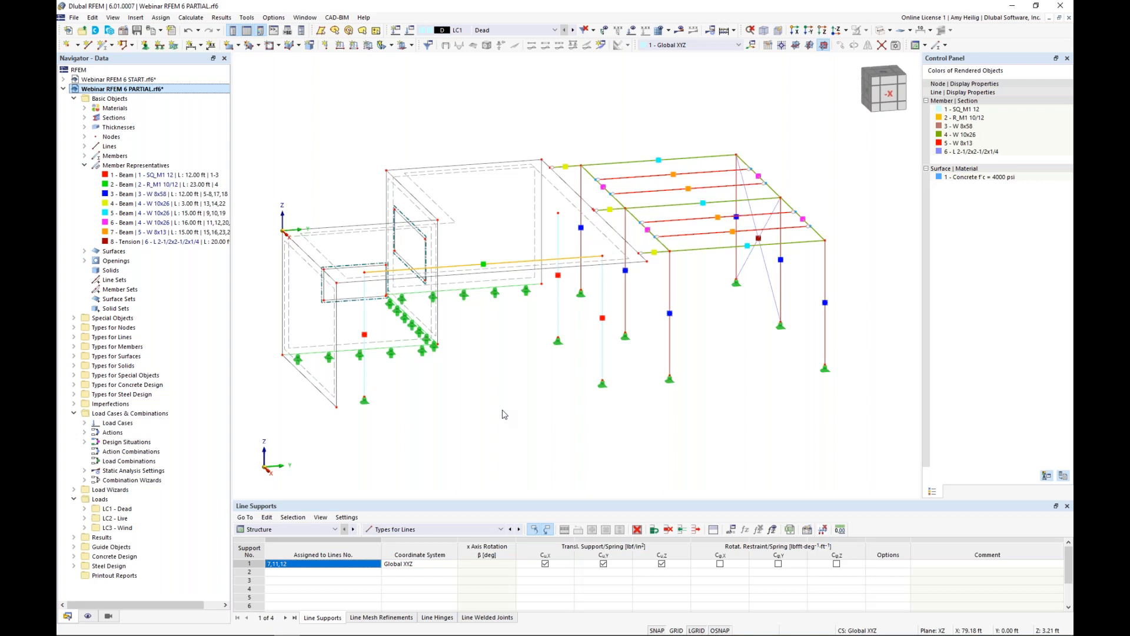
pyautogui.keyDown('ctrl'); pyautogui.moveTo(462, 410); pyautogui.dragTo(589, 350, button='middle'); pyautogui.keyUp('ctrl')
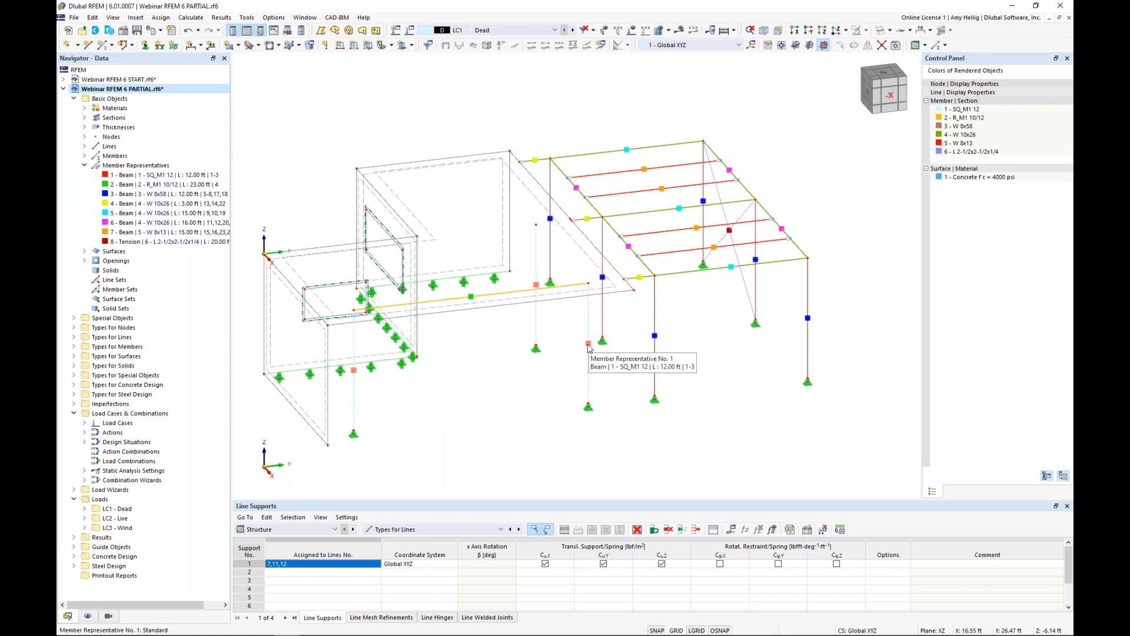
# Step: Edit member representative No. 1 (SQ_M1 12 concrete columns) and enable Design properties for members 1-3
pyautogui.click(588, 344)
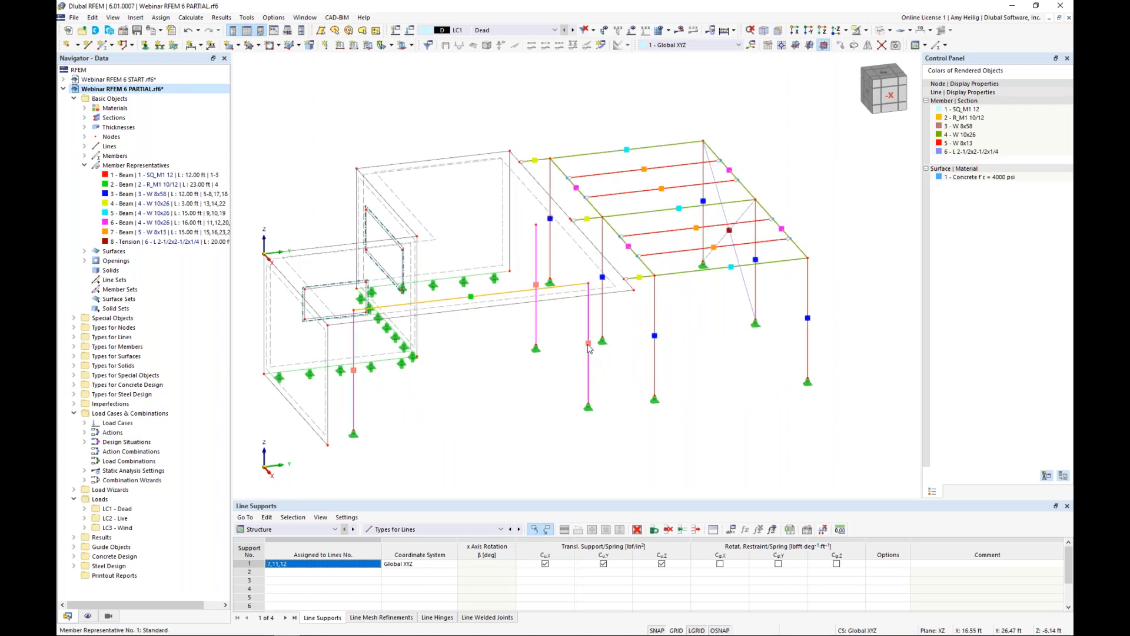
pyautogui.doubleClick(588, 345)
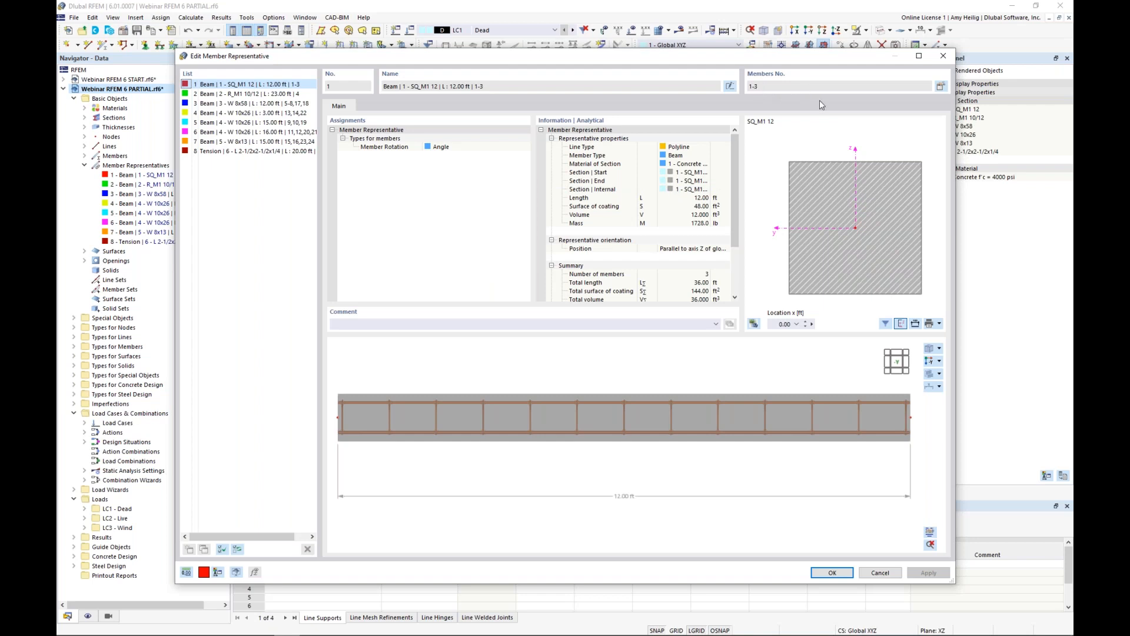
pyautogui.click(941, 87)
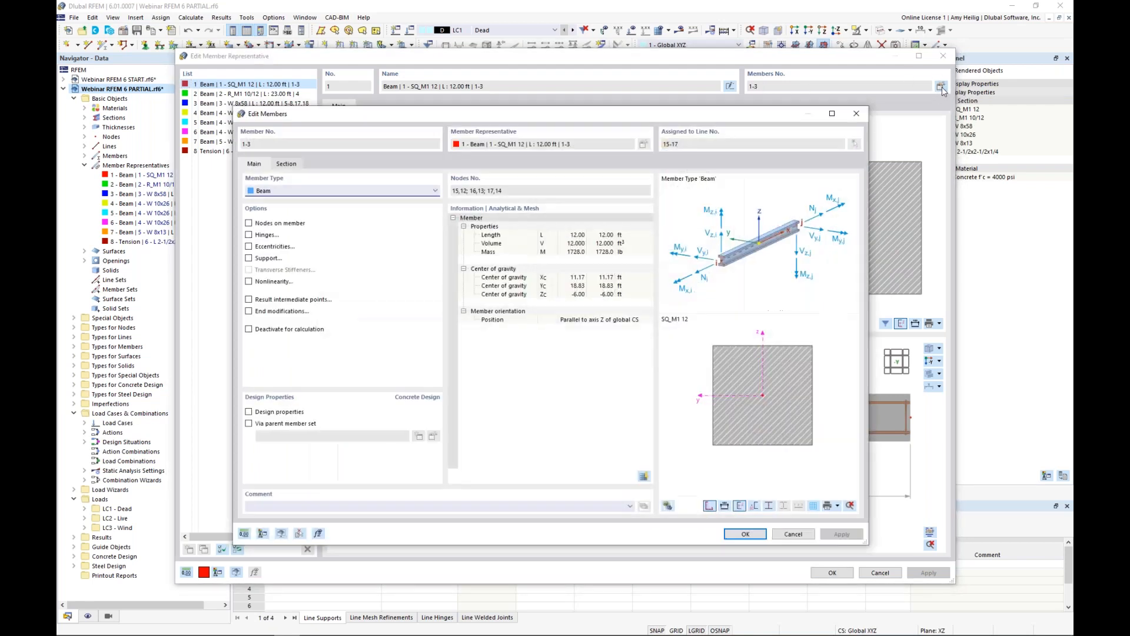
pyautogui.click(249, 412)
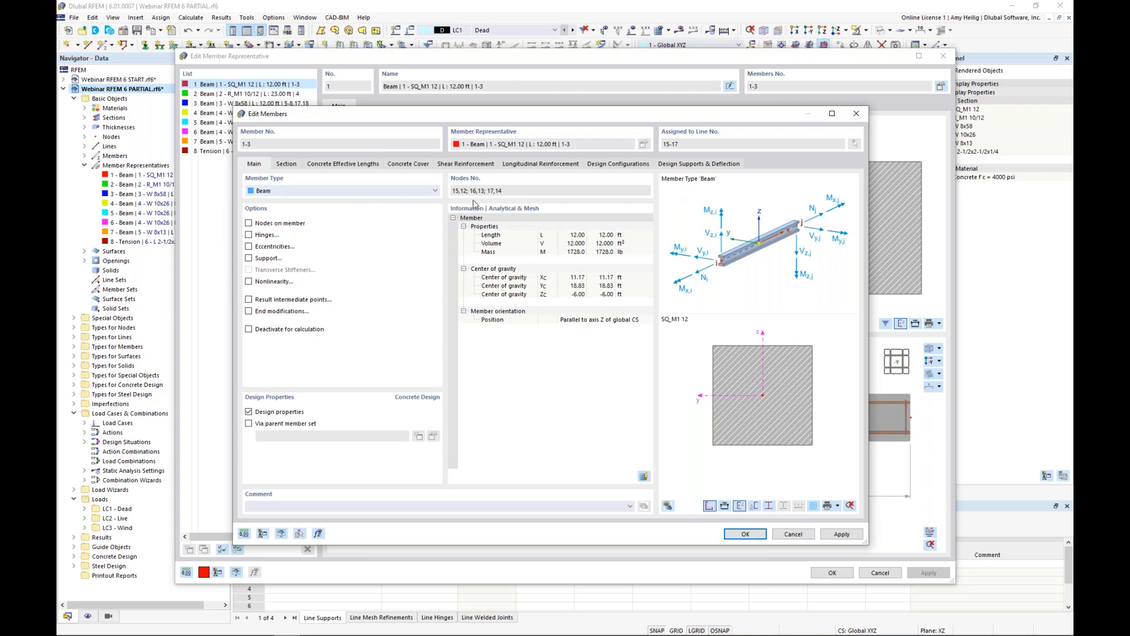
pyautogui.click(745, 534)
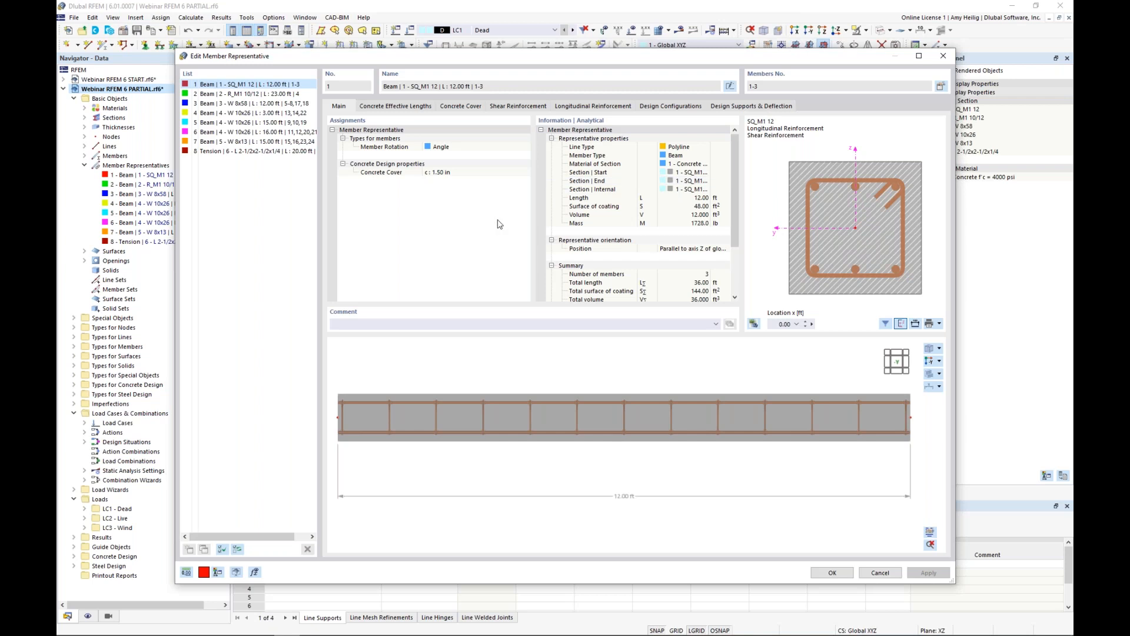
# Step: Review the columns' concrete cover and the ACI 318-19 reinforcing steel grades available for the stirrups, leaving the material at Grade 60
pyautogui.click(461, 106)
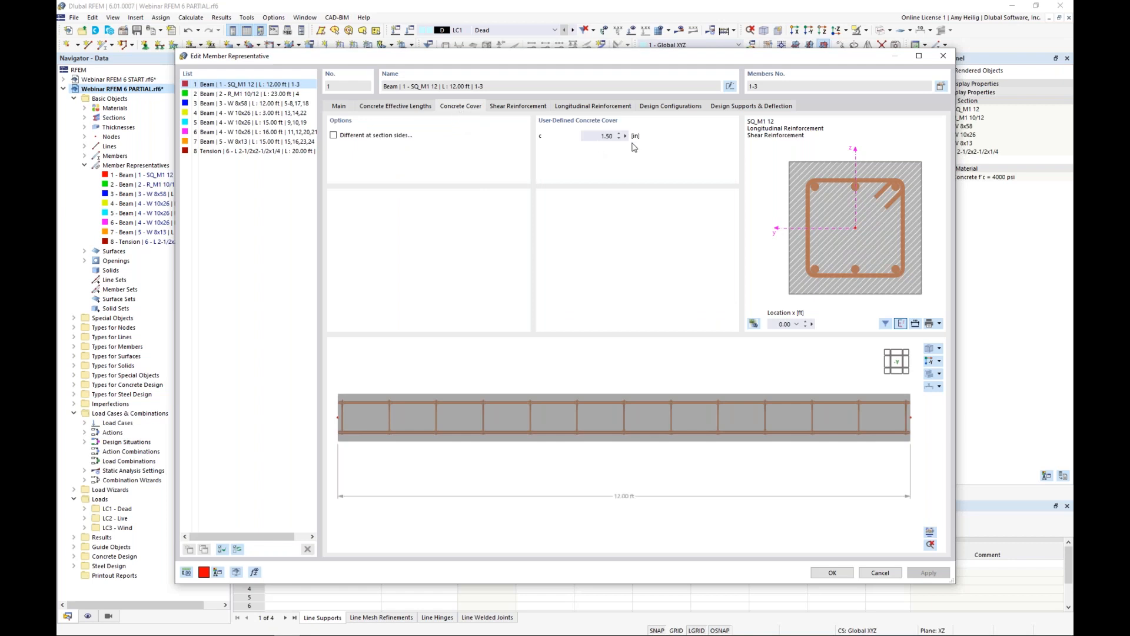
pyautogui.click(516, 107)
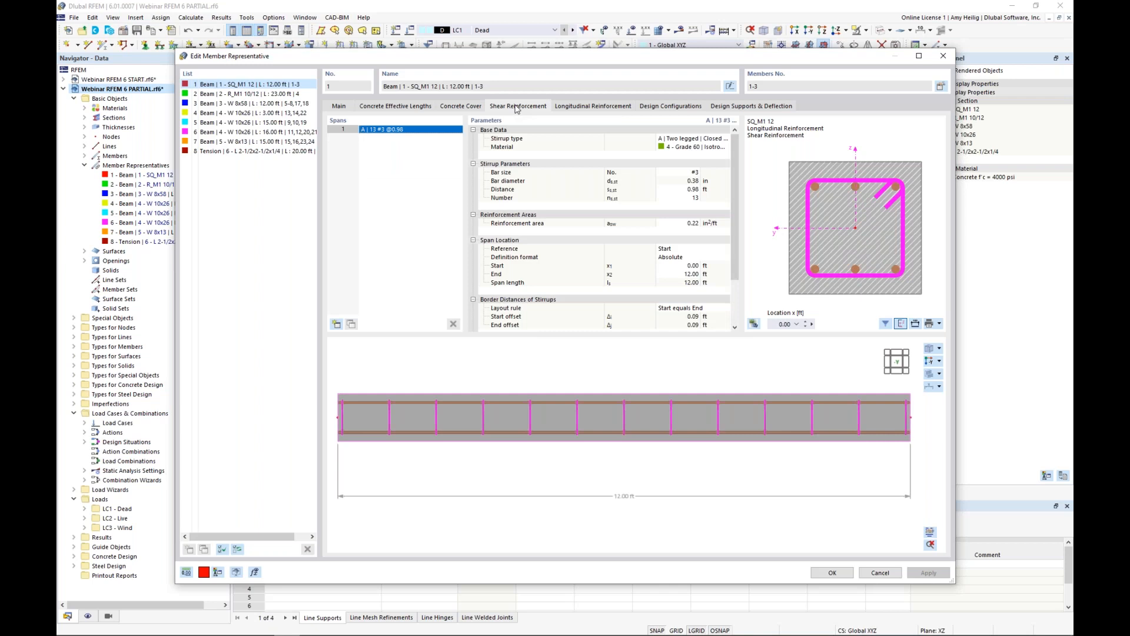
pyautogui.click(690, 148)
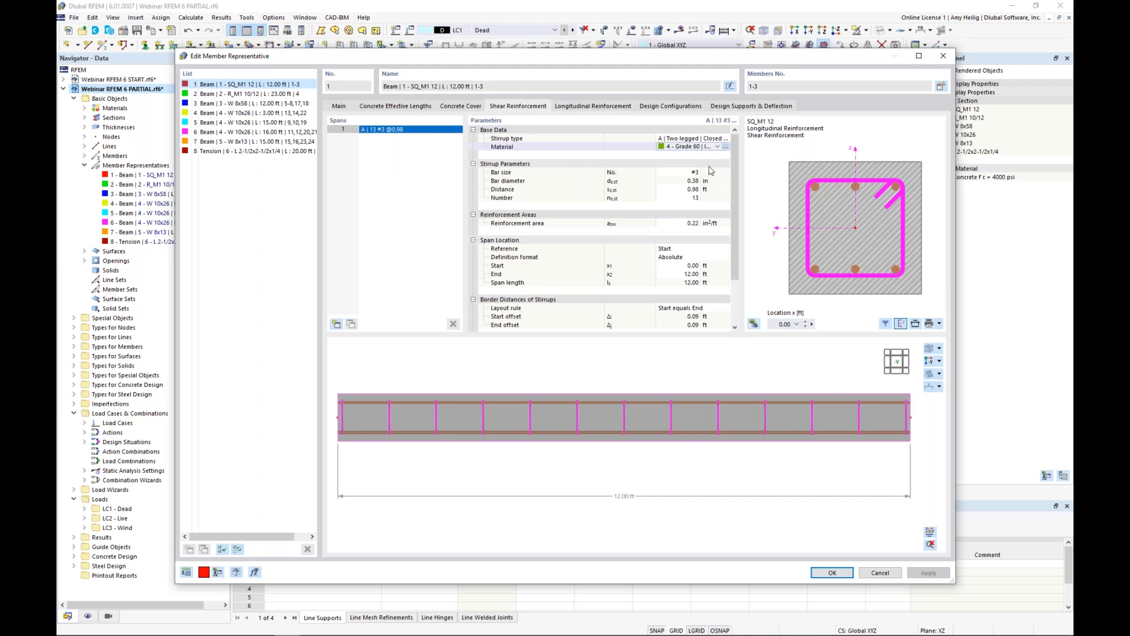
pyautogui.click(725, 146)
pyautogui.click(703, 134)
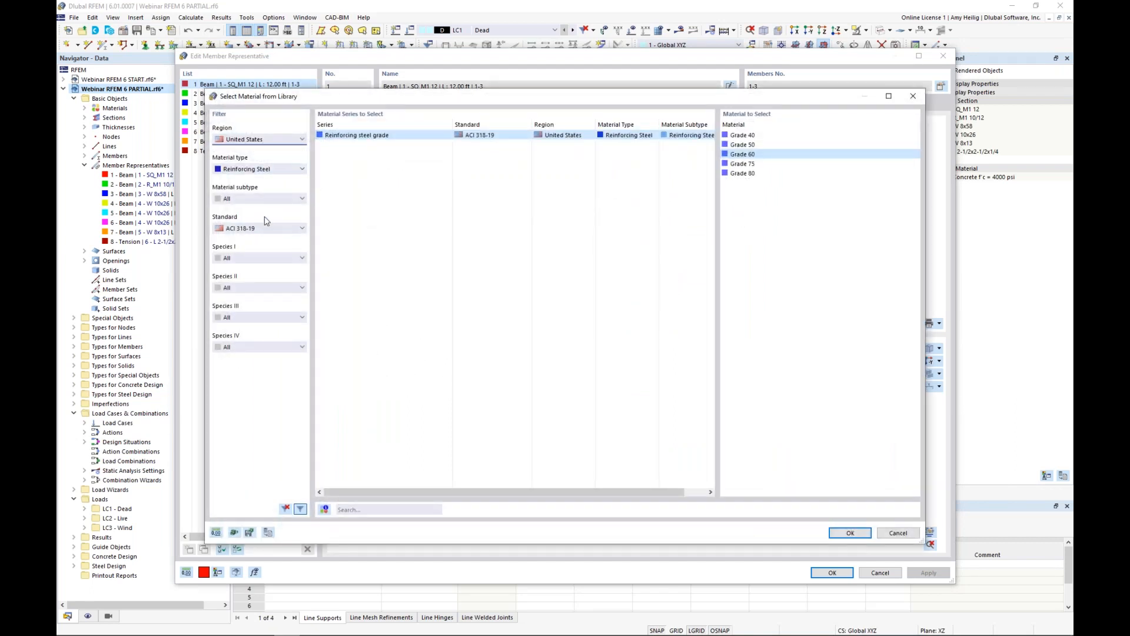
pyautogui.click(263, 169)
pyautogui.click(248, 231)
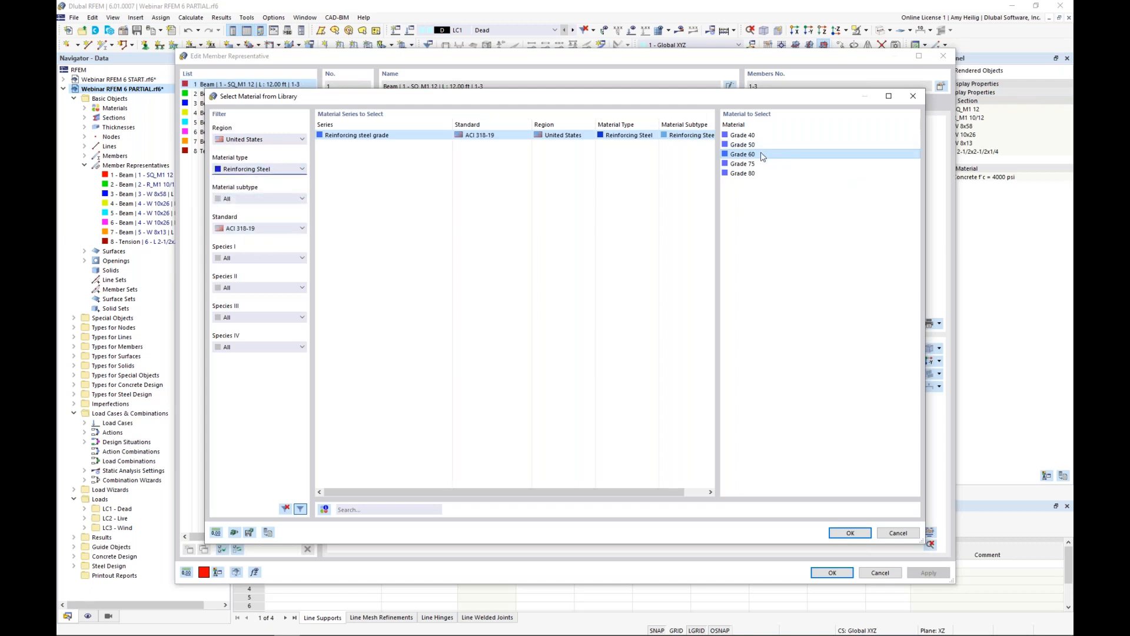
pyautogui.click(889, 533)
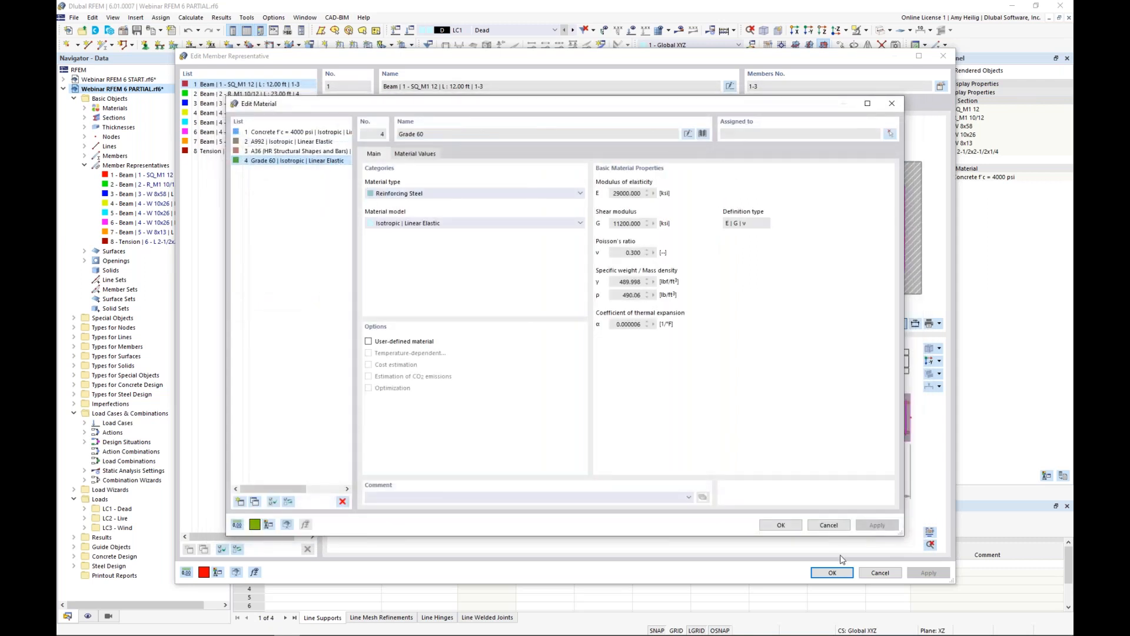
pyautogui.click(829, 525)
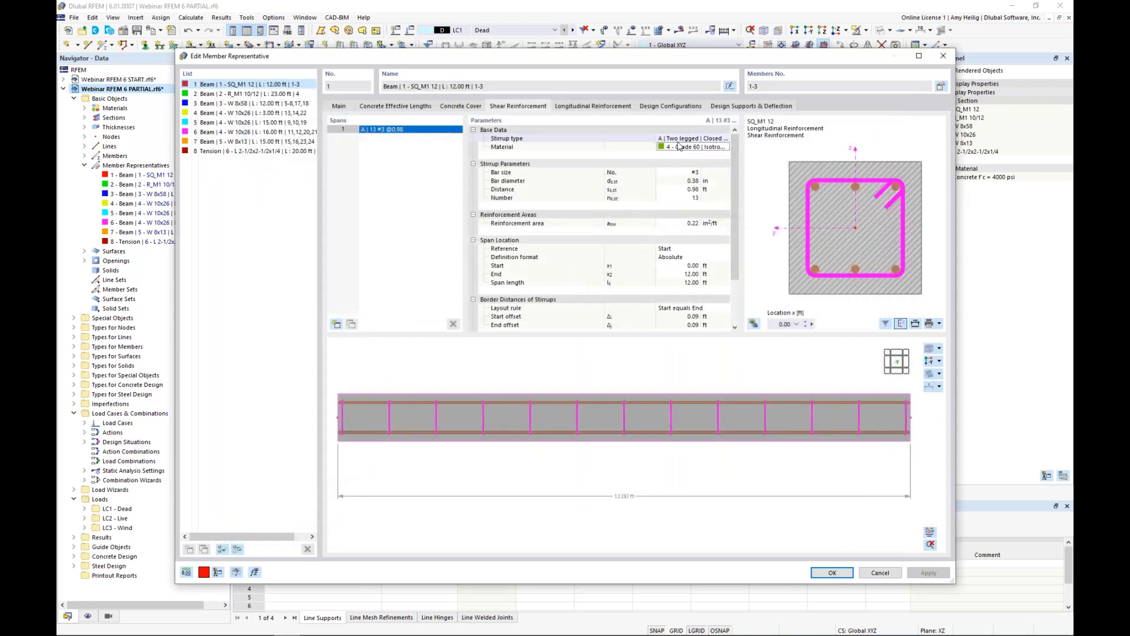
# Step: Set the columns' shear reinforcement to #4 stirrups at a distance of 0.75 ft
pyautogui.click(686, 171)
pyautogui.click(686, 171)
pyautogui.click(686, 231)
pyautogui.press('Tab')
pyautogui.write('0.75')
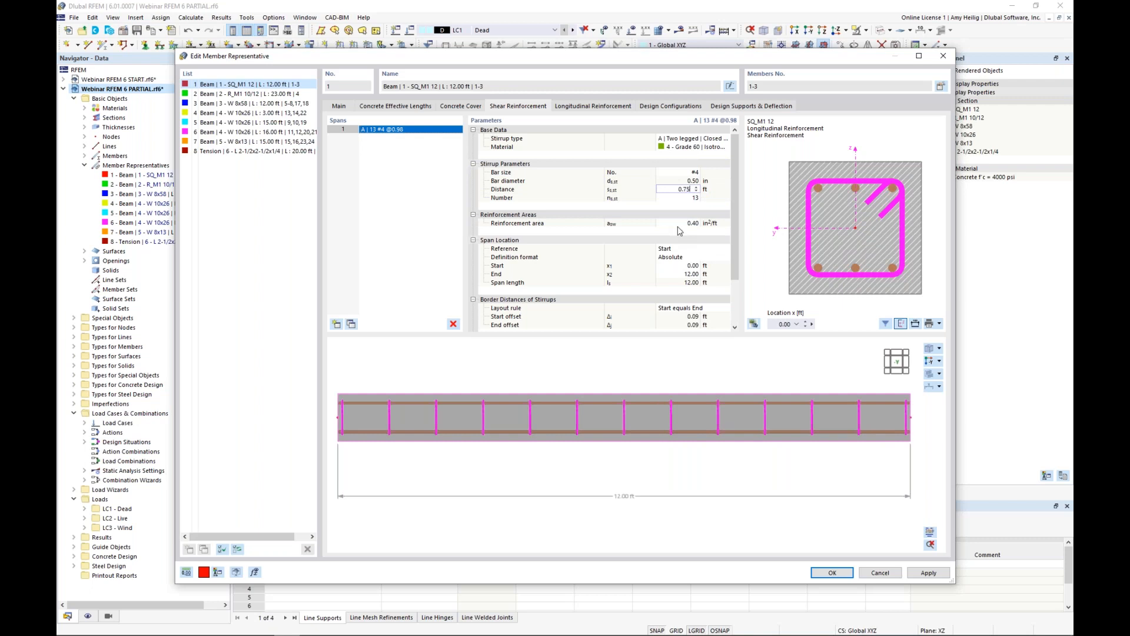
pyautogui.press('Tab')
pyautogui.keyDown('ctrl'); pyautogui.moveTo(765, 429); pyautogui.dragTo(747, 457, button='middle'); pyautogui.keyUp('ctrl')
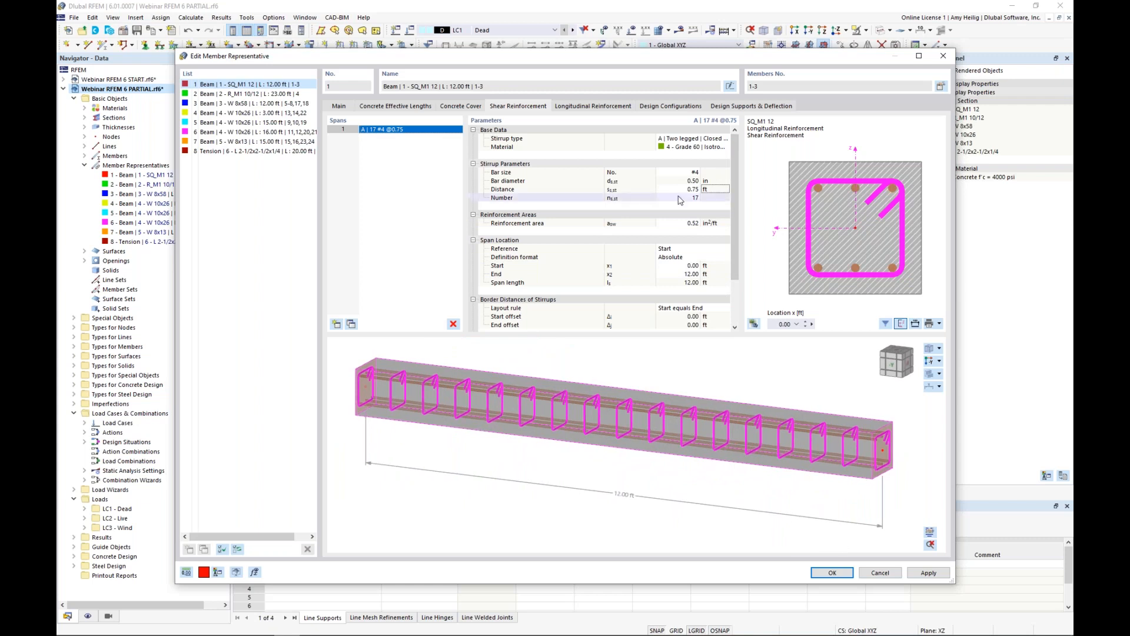
# Step: Define the columns' longitudinal reinforcement as uniformly surrounding rebar with eight #7 bars
pyautogui.click(583, 107)
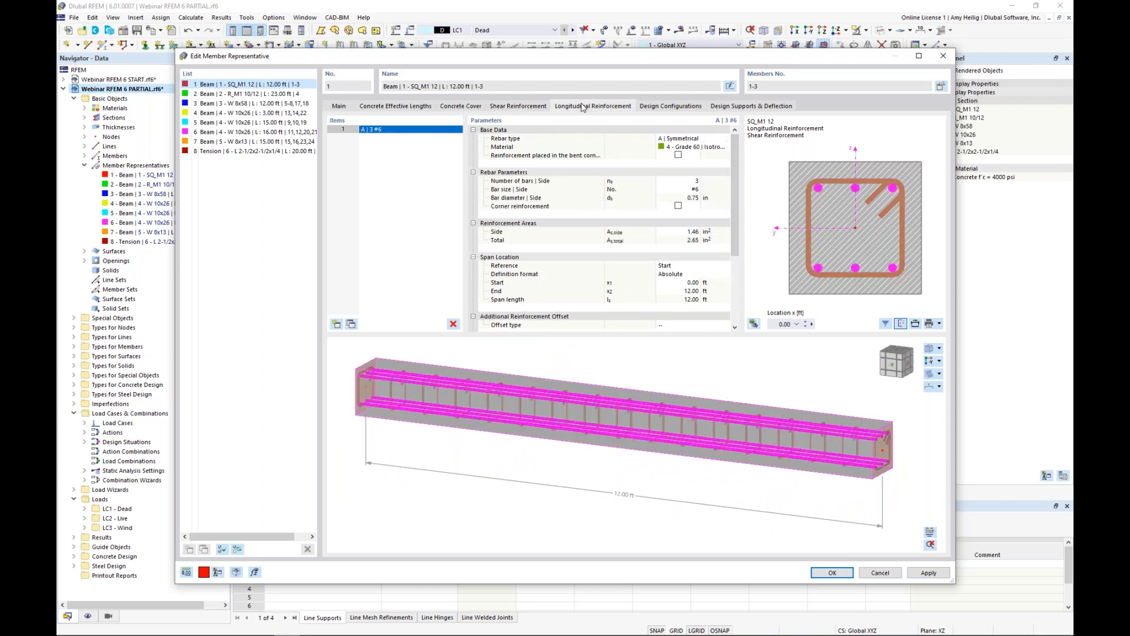
pyautogui.click(726, 139)
pyautogui.click(723, 167)
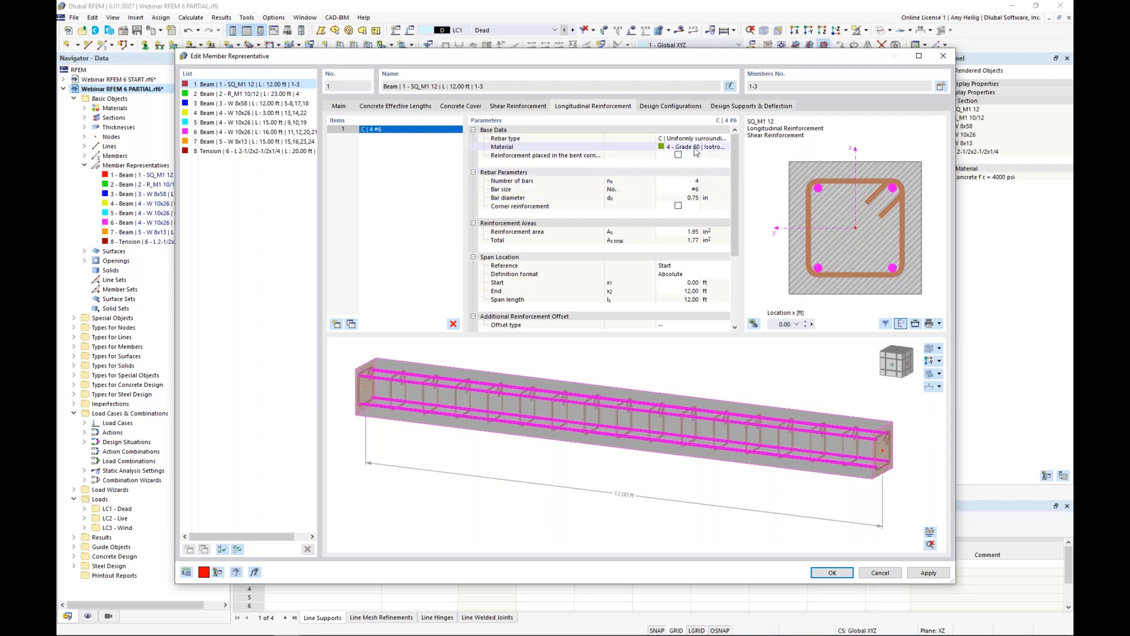
pyautogui.click(686, 181)
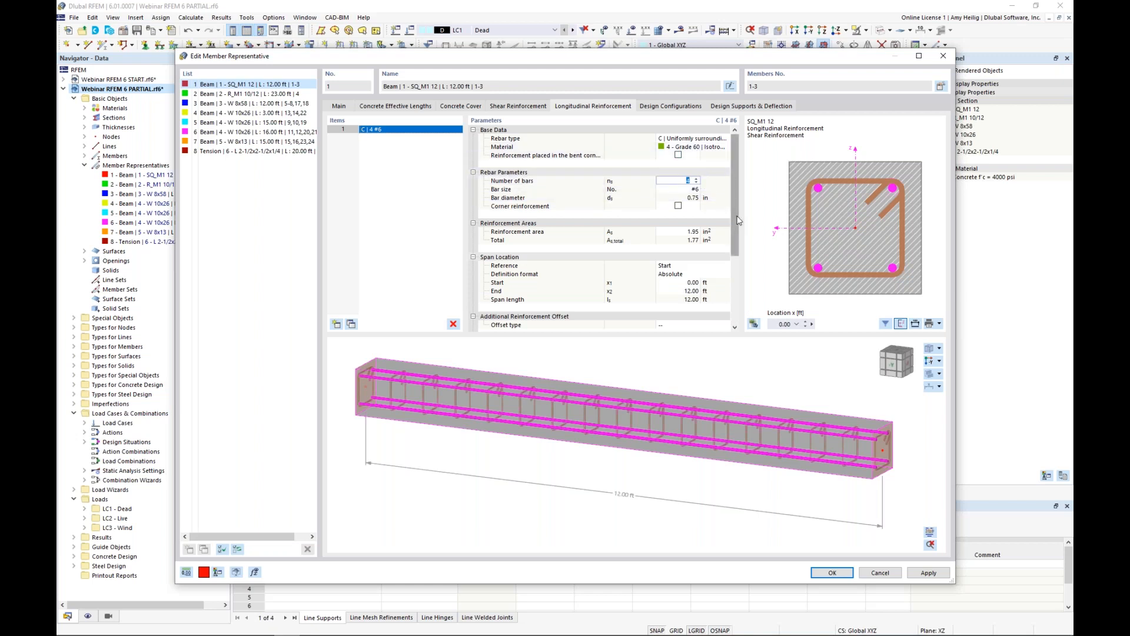
pyautogui.write('8')
pyautogui.press('Return')
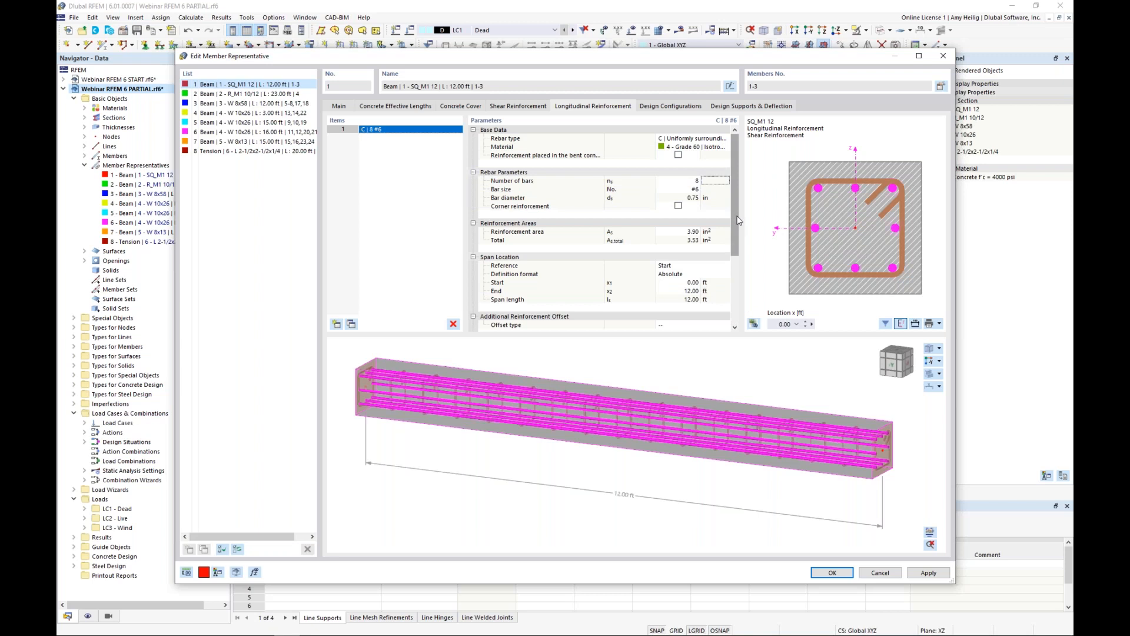
pyautogui.click(695, 189)
pyautogui.click(700, 271)
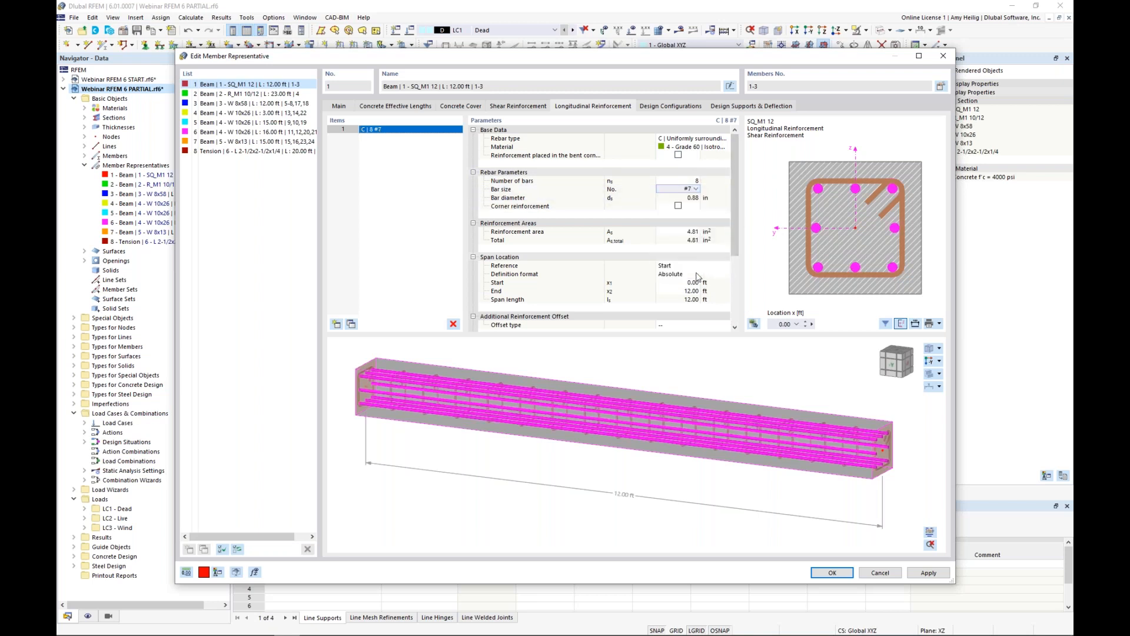
pyautogui.keyDown('ctrl'); pyautogui.moveTo(824, 415); pyautogui.dragTo(753, 402, button='middle'); pyautogui.keyUp('ctrl')
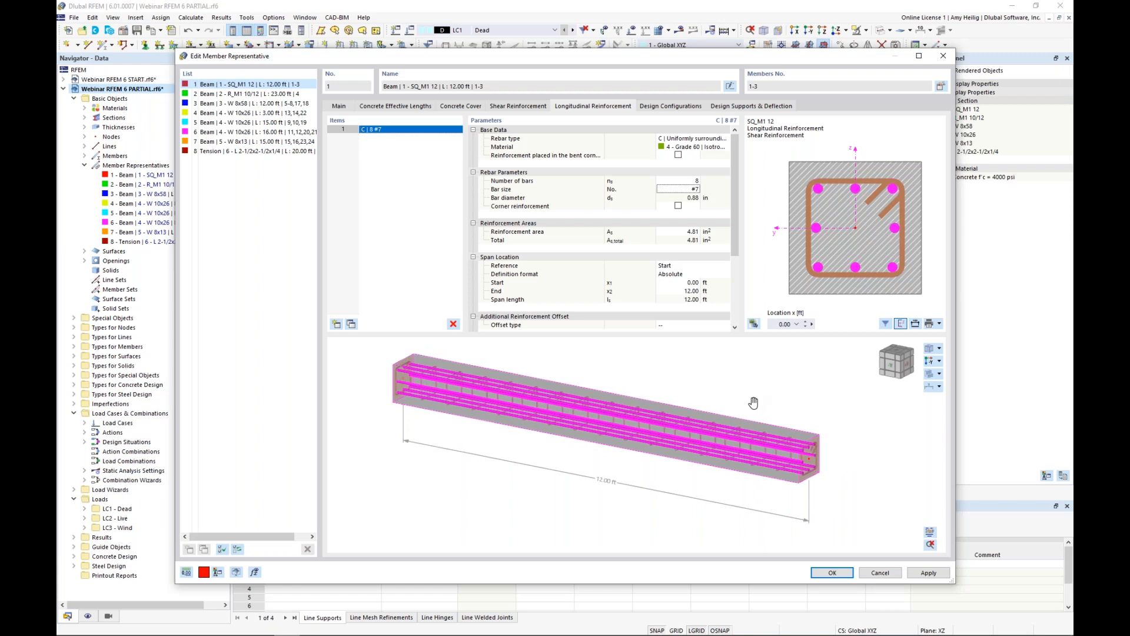
# Step: Review the default ACI 318 strength and serviceability configurations assigned to the concrete columns
pyautogui.click(681, 108)
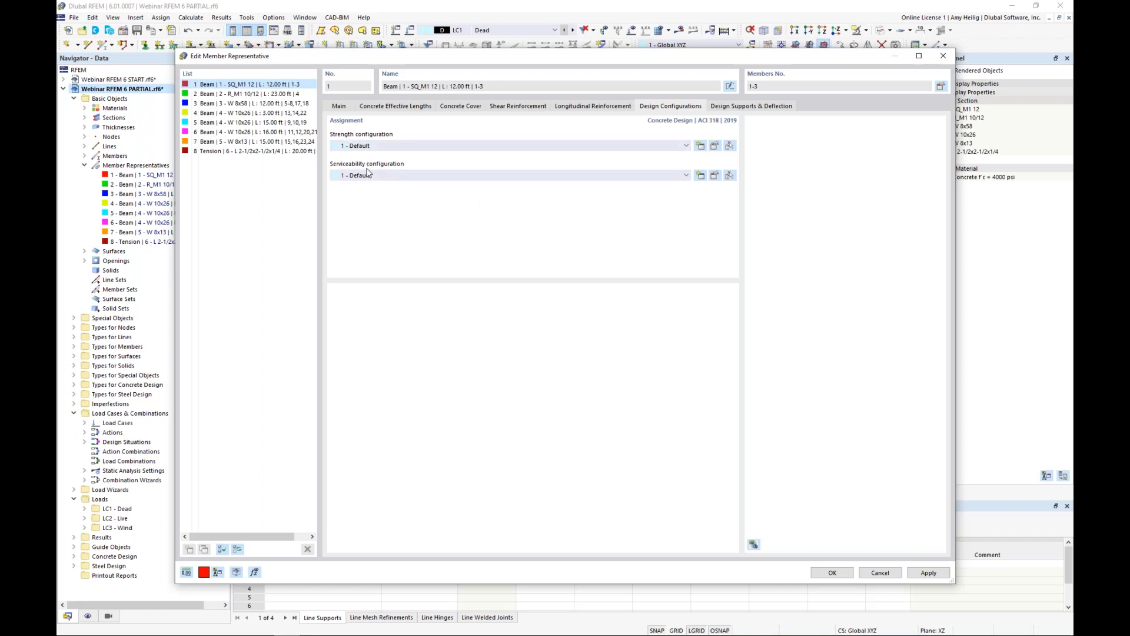
pyautogui.click(714, 147)
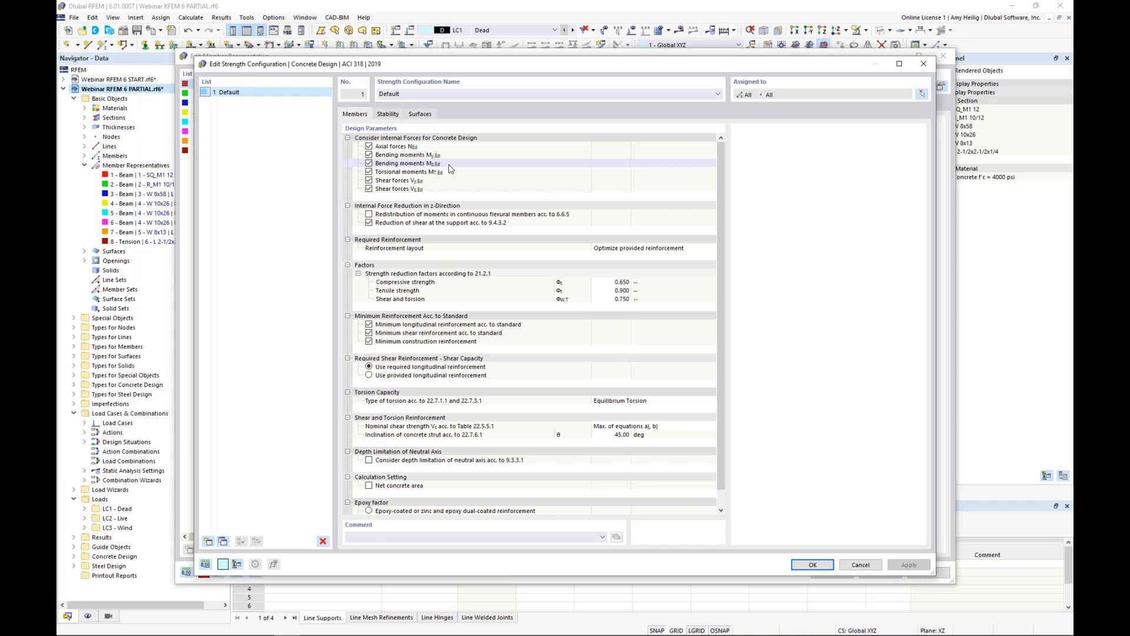
pyautogui.click(858, 565)
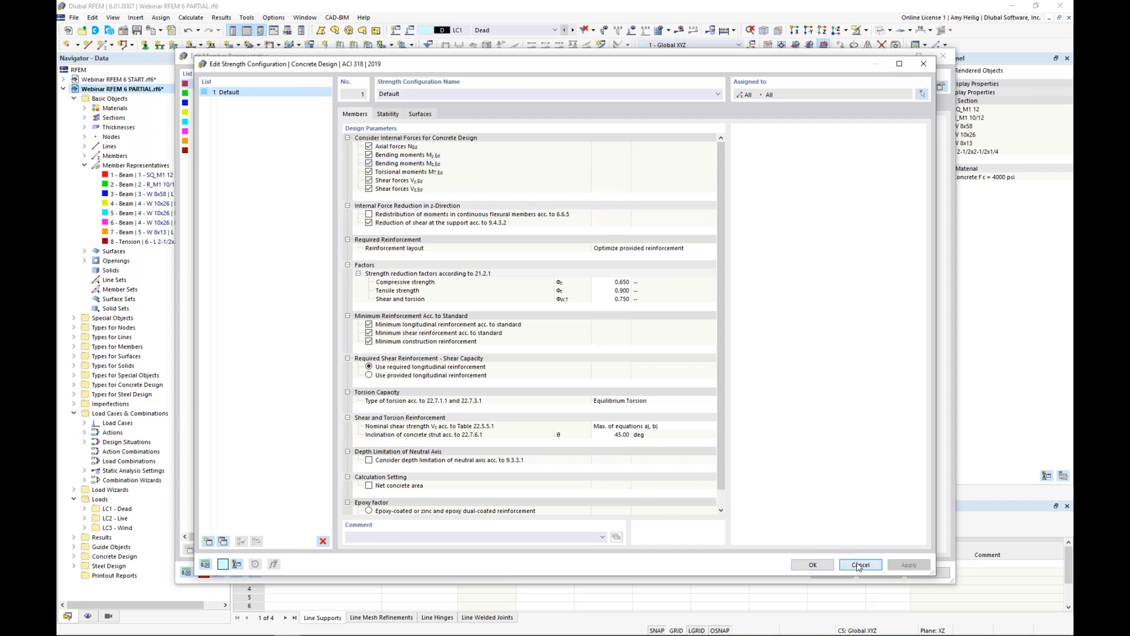
pyautogui.click(714, 175)
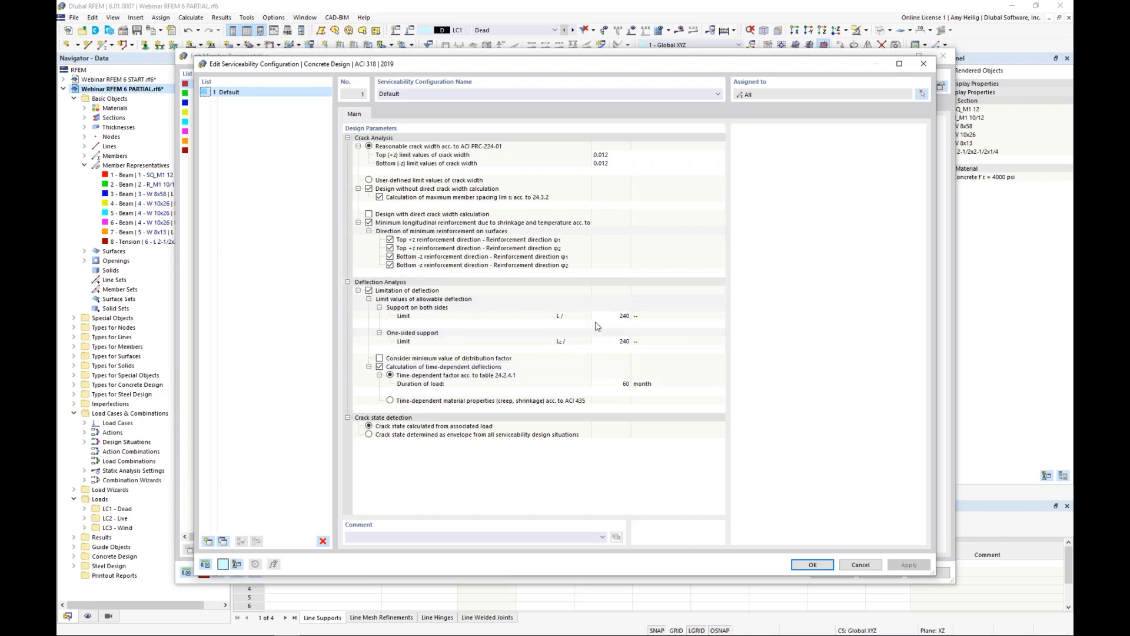
pyautogui.click(855, 566)
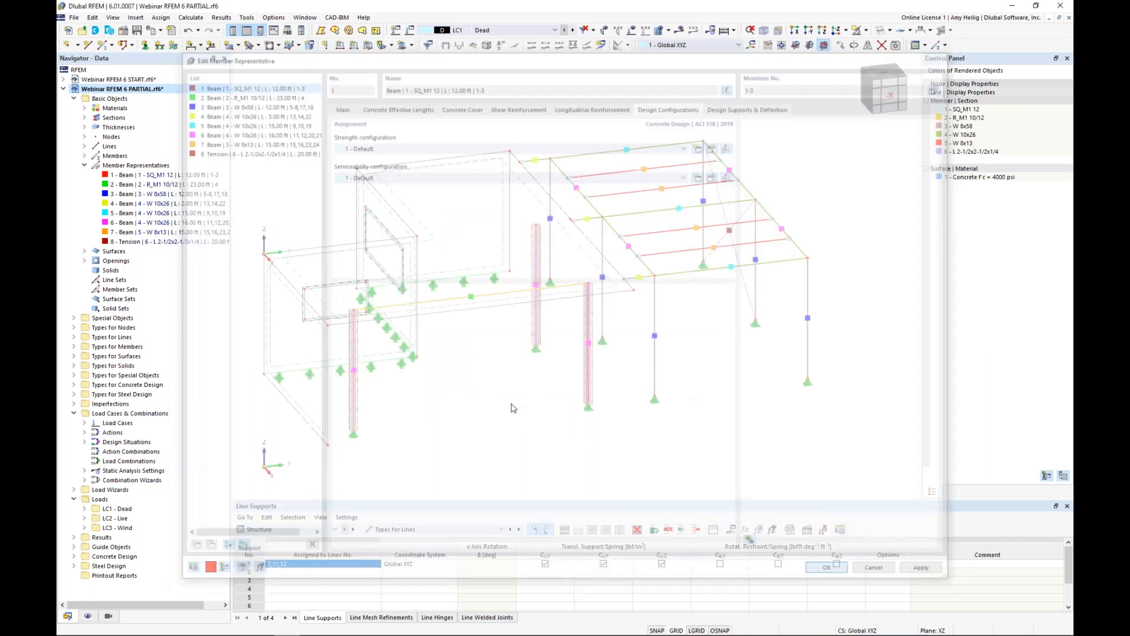
# Step: Edit the W 10x26 member representative with 16 ft length and enable Design properties for members 11, 12, 20 and 21
pyautogui.scroll(3, 506, 406)
pyautogui.keyDown('ctrl'); pyautogui.moveTo(608, 370); pyautogui.dragTo(582, 252, button='middle'); pyautogui.keyUp('ctrl')
pyautogui.scroll(3, 648, 273)
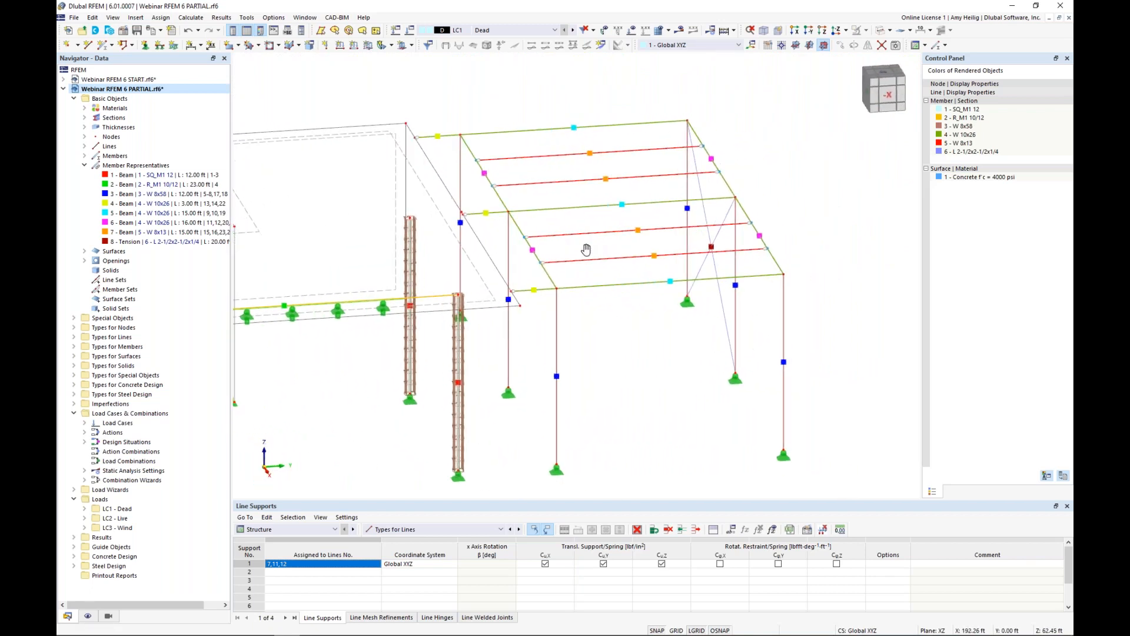
pyautogui.doubleClick(532, 250)
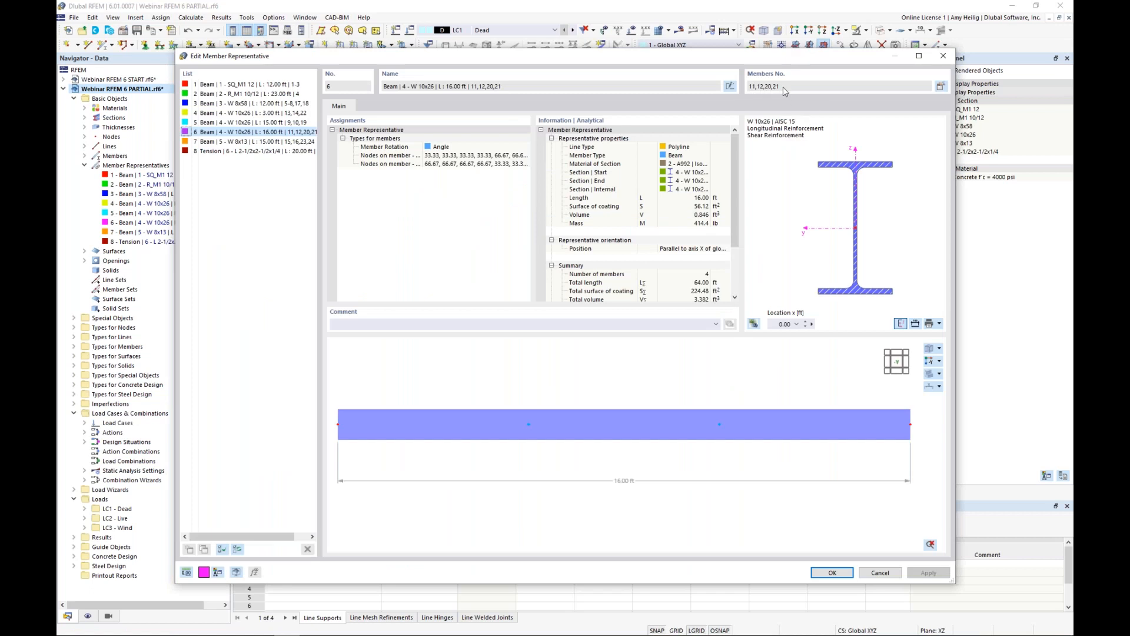
pyautogui.click(941, 87)
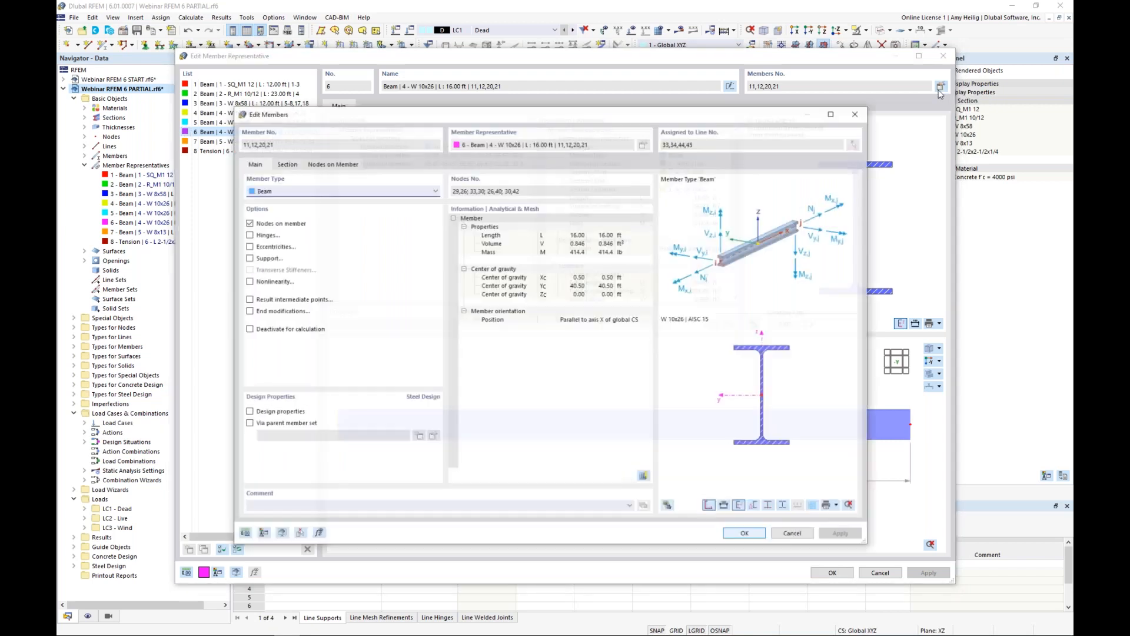
pyautogui.click(248, 412)
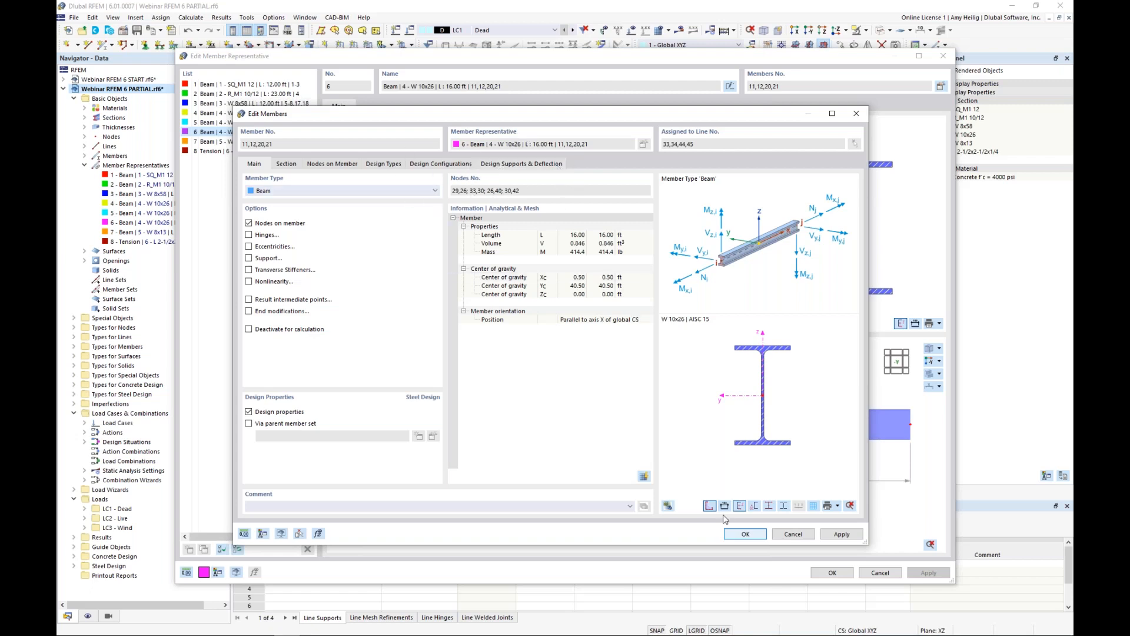
pyautogui.click(745, 533)
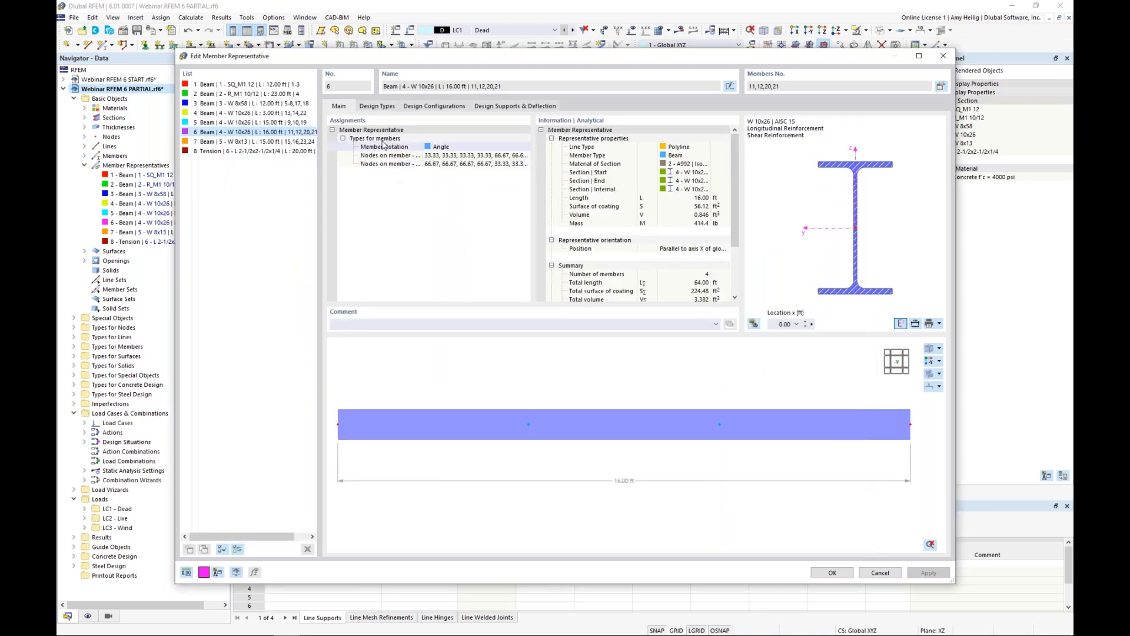
# Step: Create a new effective lengths definition for these W 10x26 beams with intermediate nodes imported from member No. 11
pyautogui.click(382, 107)
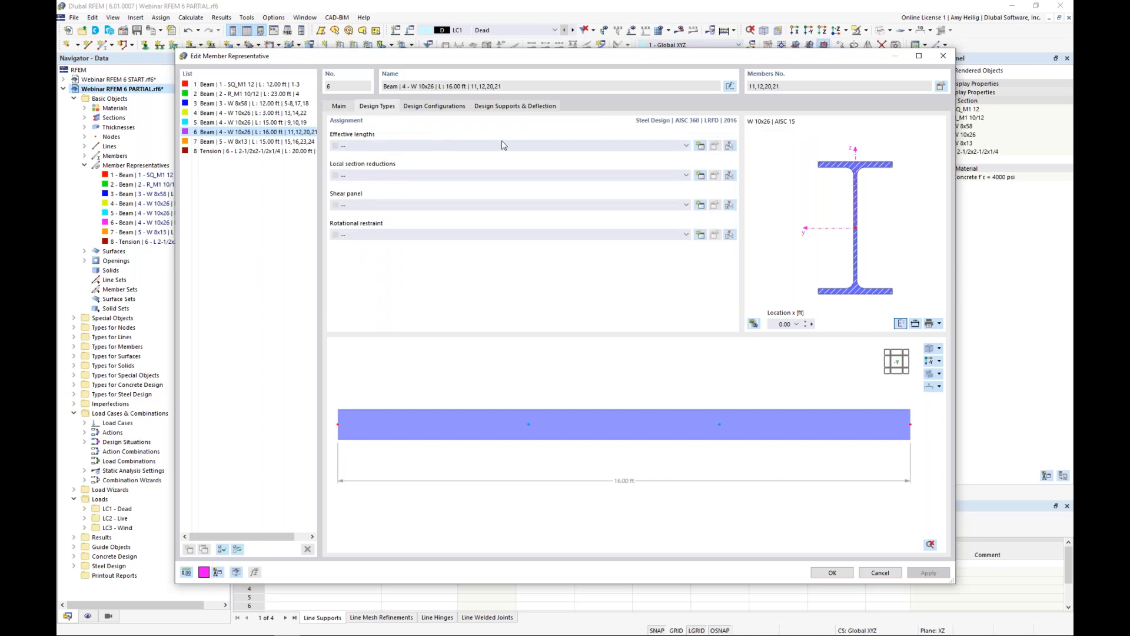
pyautogui.click(700, 146)
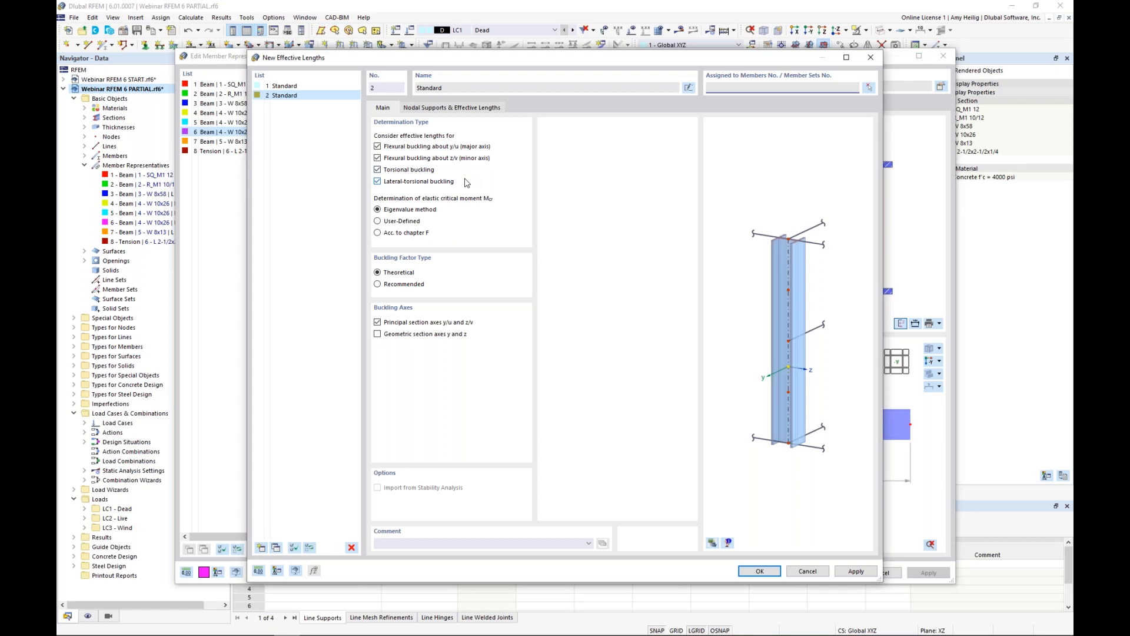
pyautogui.click(460, 110)
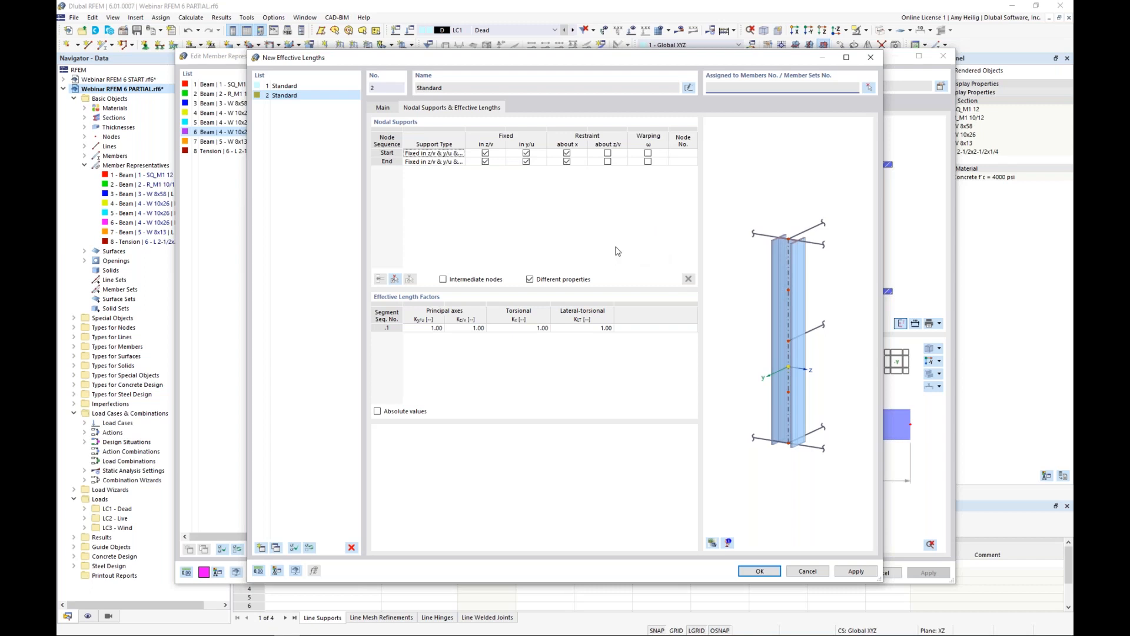
pyautogui.click(444, 279)
pyautogui.click(394, 279)
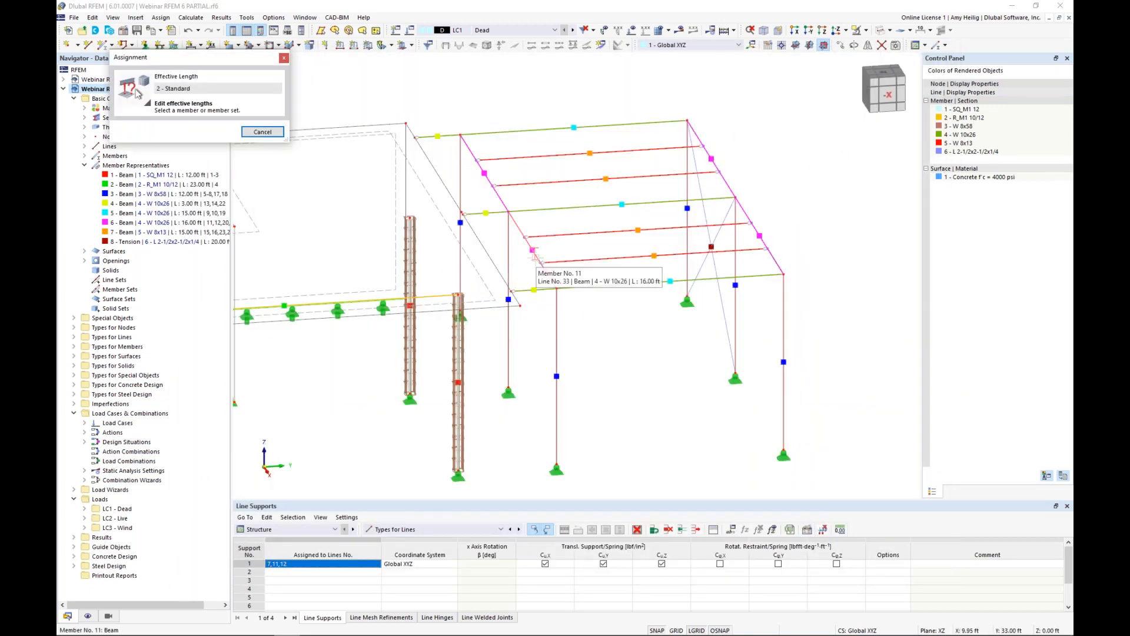
pyautogui.scroll(1, 533, 253)
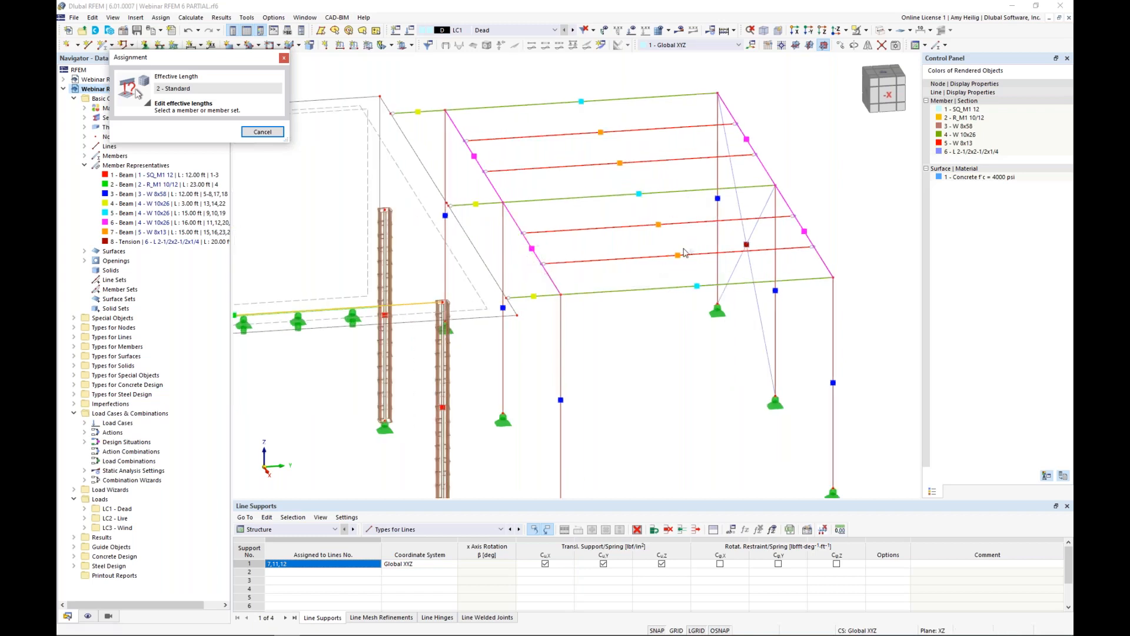
pyautogui.click(533, 250)
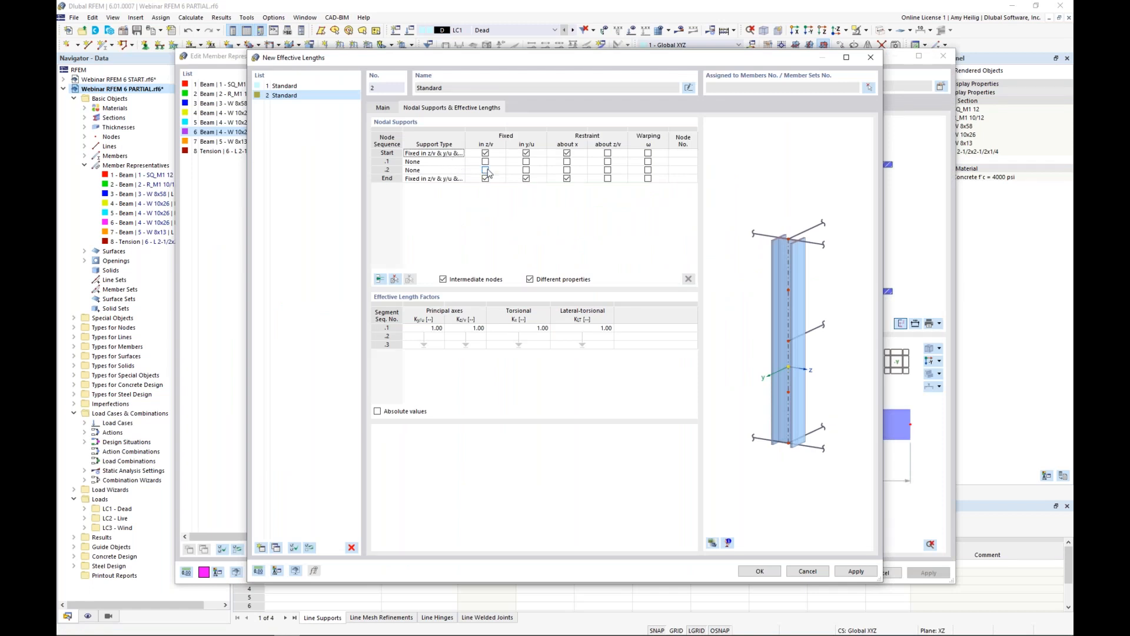
# Step: Fix intermediate nodes .1 and .2 in y/u, and keep the eccentricity type of node .2 at None
pyautogui.click(526, 162)
pyautogui.click(526, 170)
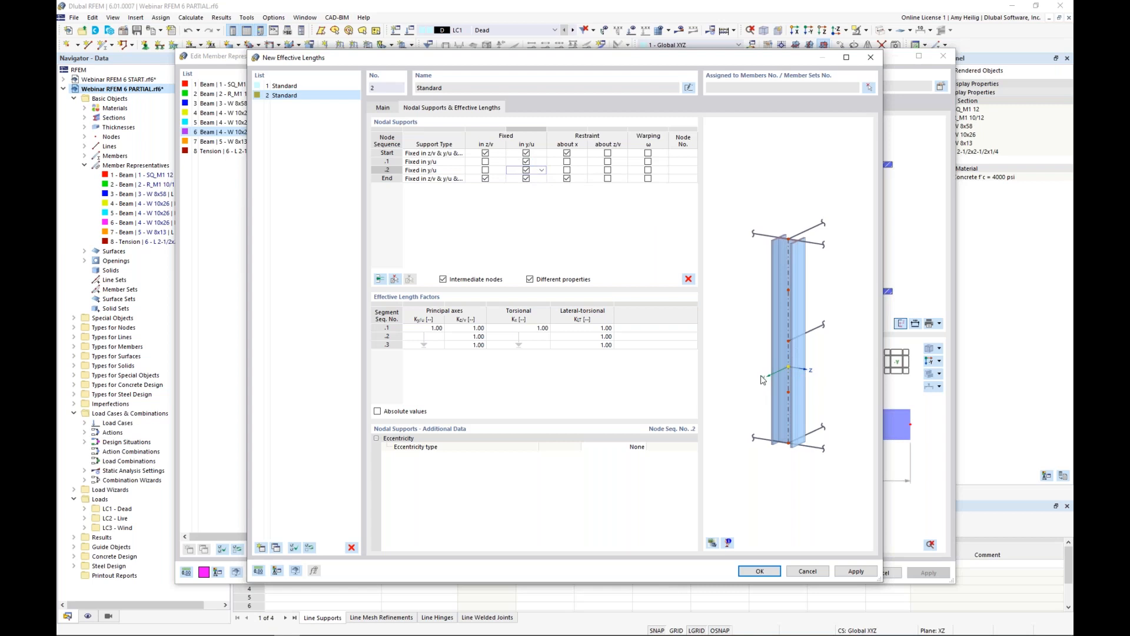
pyautogui.click(640, 447)
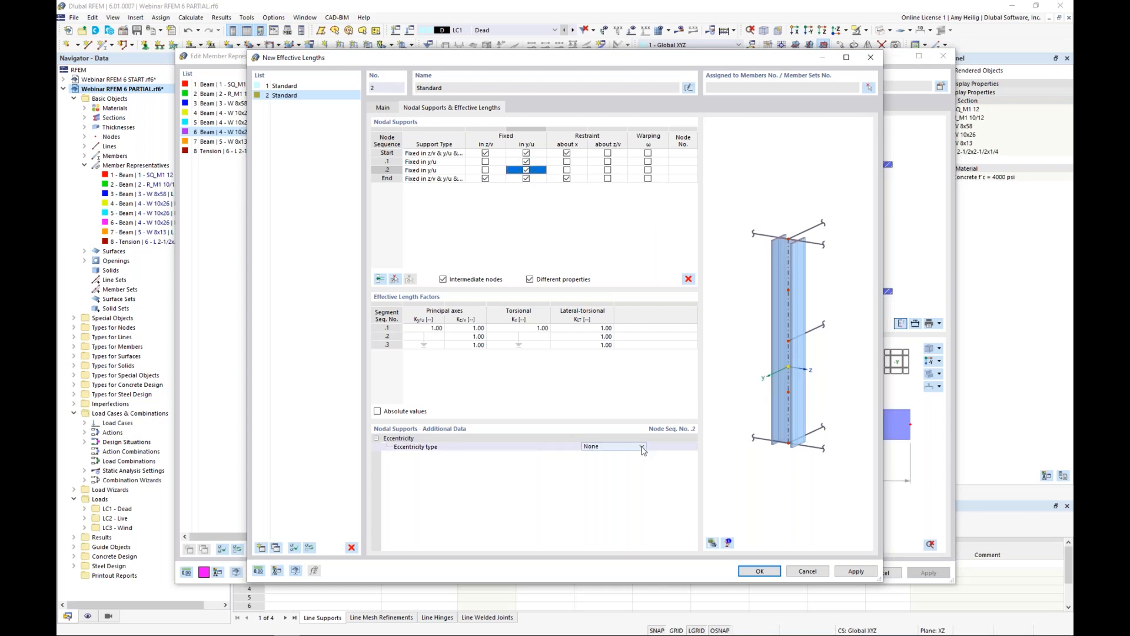
pyautogui.click(642, 447)
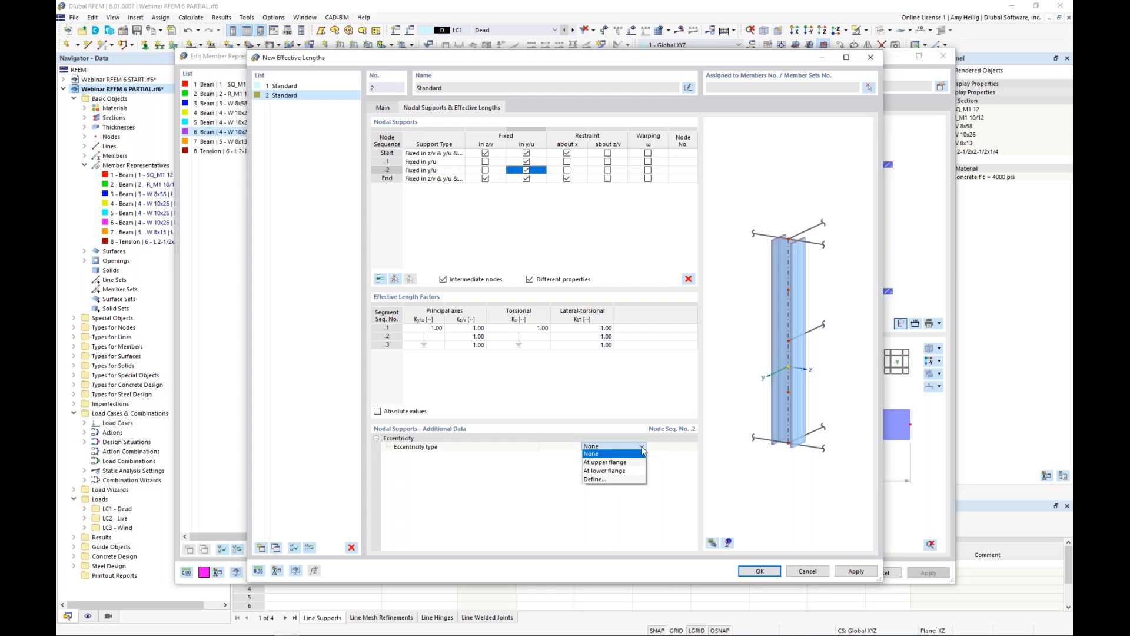
pyautogui.click(660, 477)
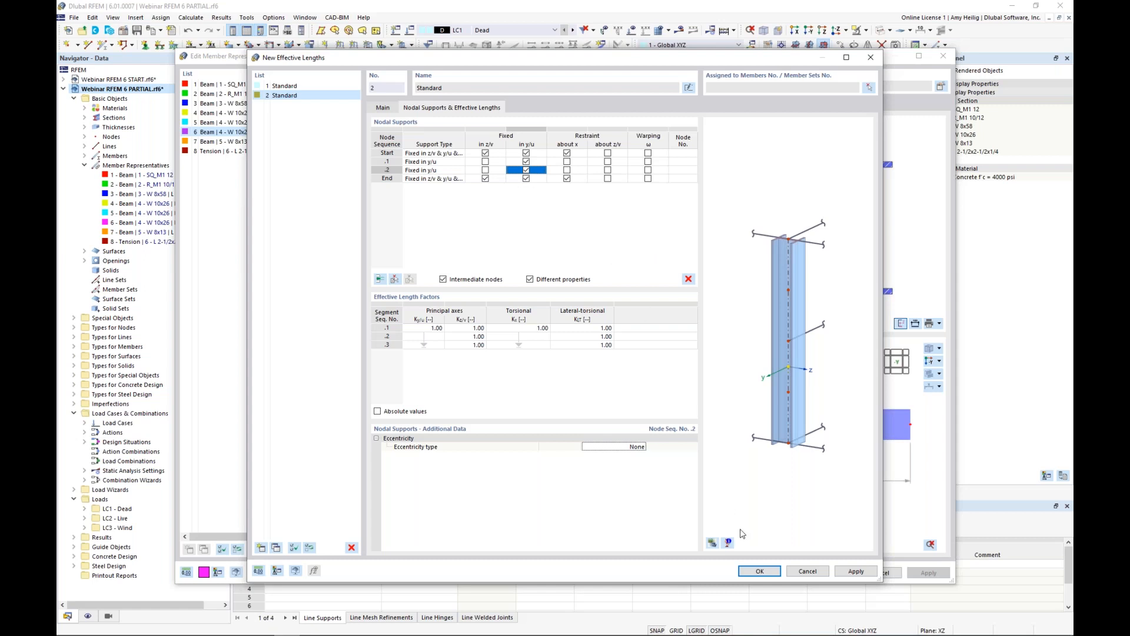
# Step: Check the determination settings of the new effective lengths and assign the definition to the W 10x26 member representative
pyautogui.click(383, 108)
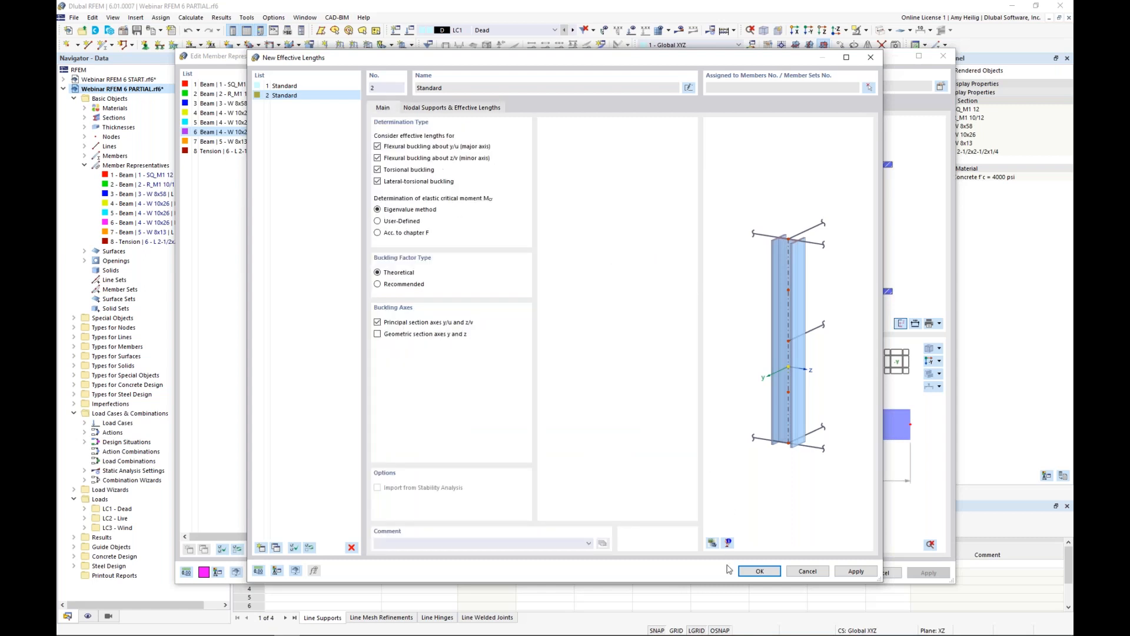
pyautogui.click(759, 571)
pyautogui.moveTo(758, 388); pyautogui.dragTo(679, 434, button='middle')
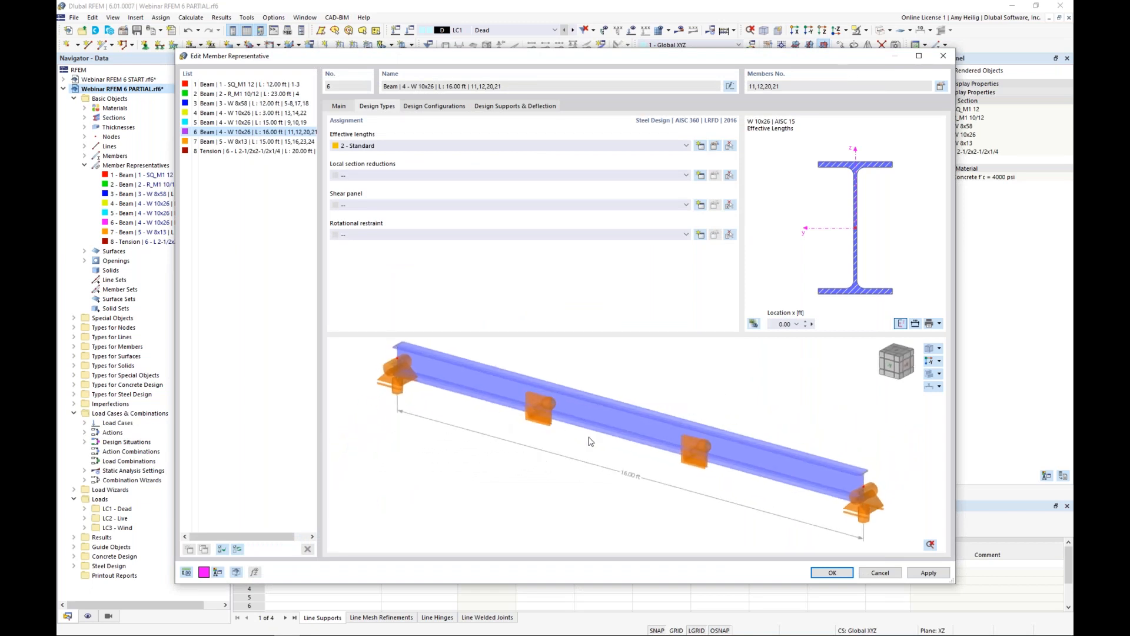
pyautogui.scroll(-1, 745, 468)
pyautogui.moveTo(784, 426); pyautogui.dragTo(739, 417, button='middle')
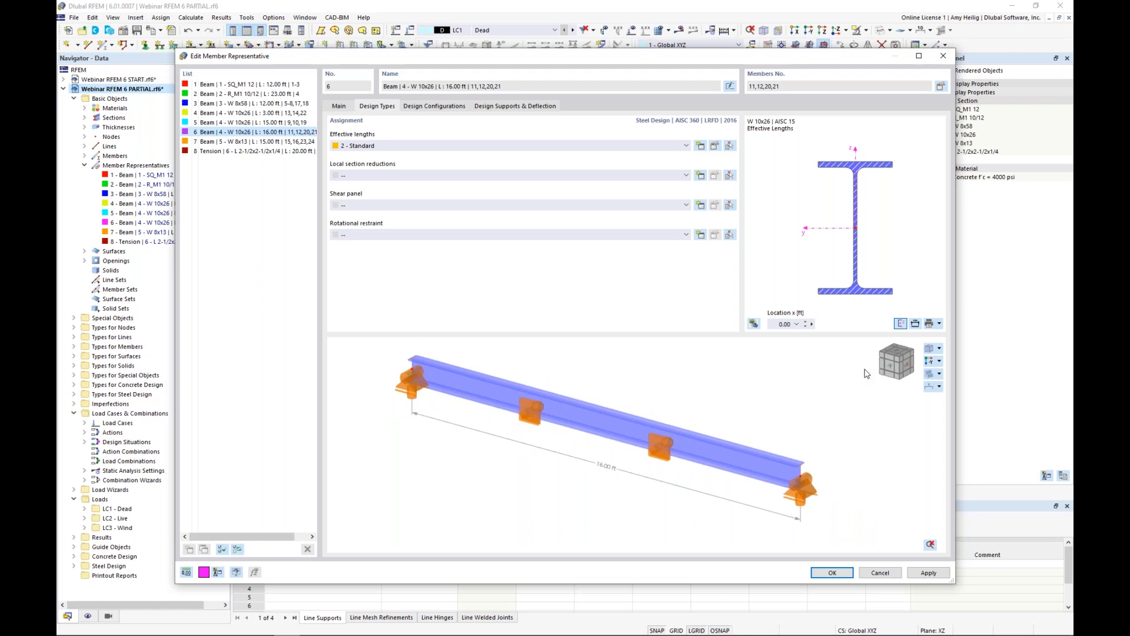
# Step: Review the default AISC 360 strength and serviceability configurations, and accept the edits to the W 10x26 member representative
pyautogui.click(458, 112)
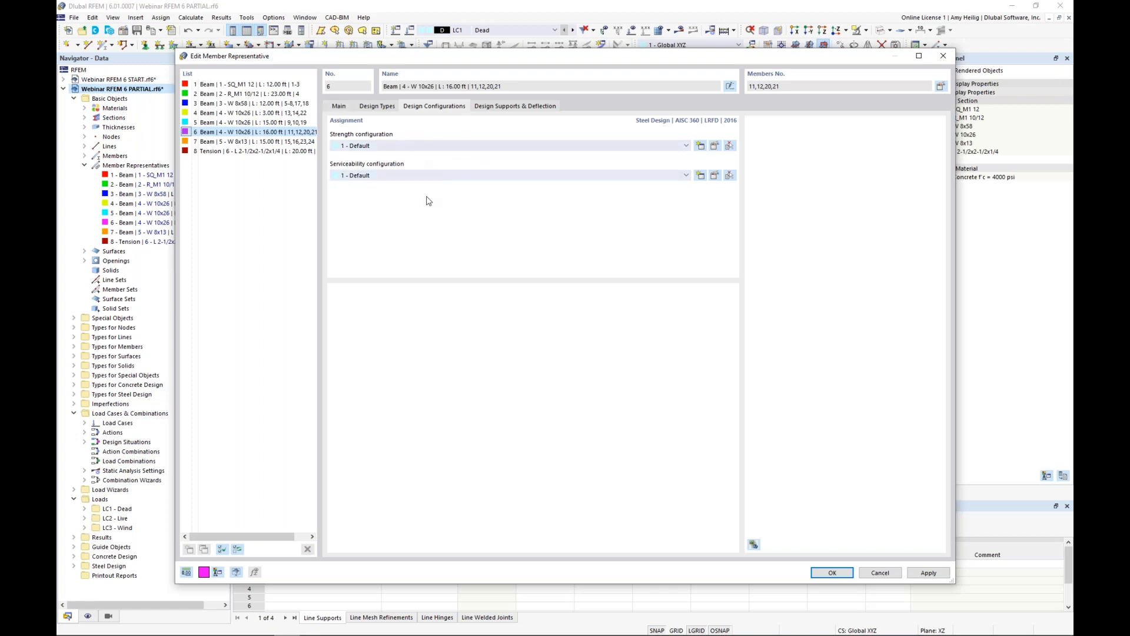
pyautogui.click(715, 147)
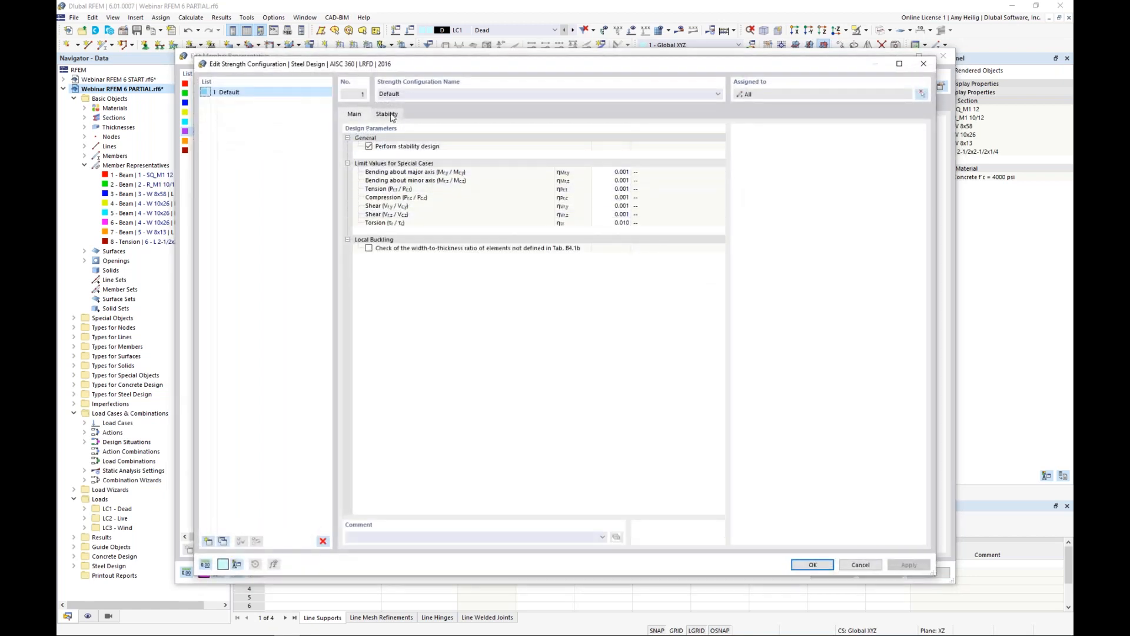
pyautogui.click(861, 565)
pyautogui.click(714, 175)
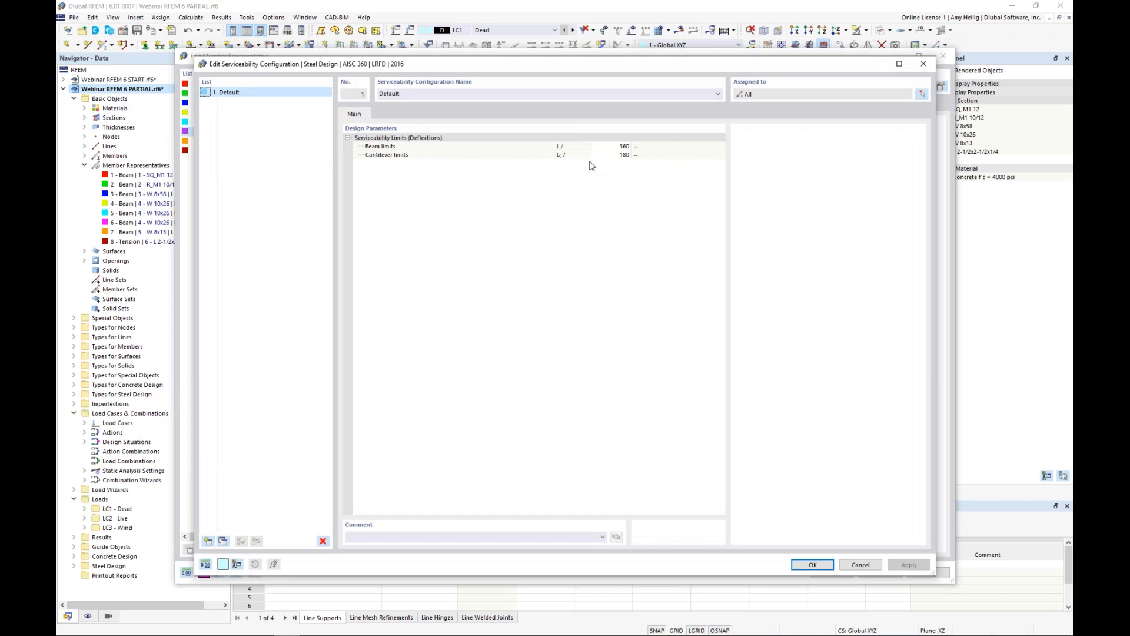
pyautogui.click(860, 565)
pyautogui.click(832, 572)
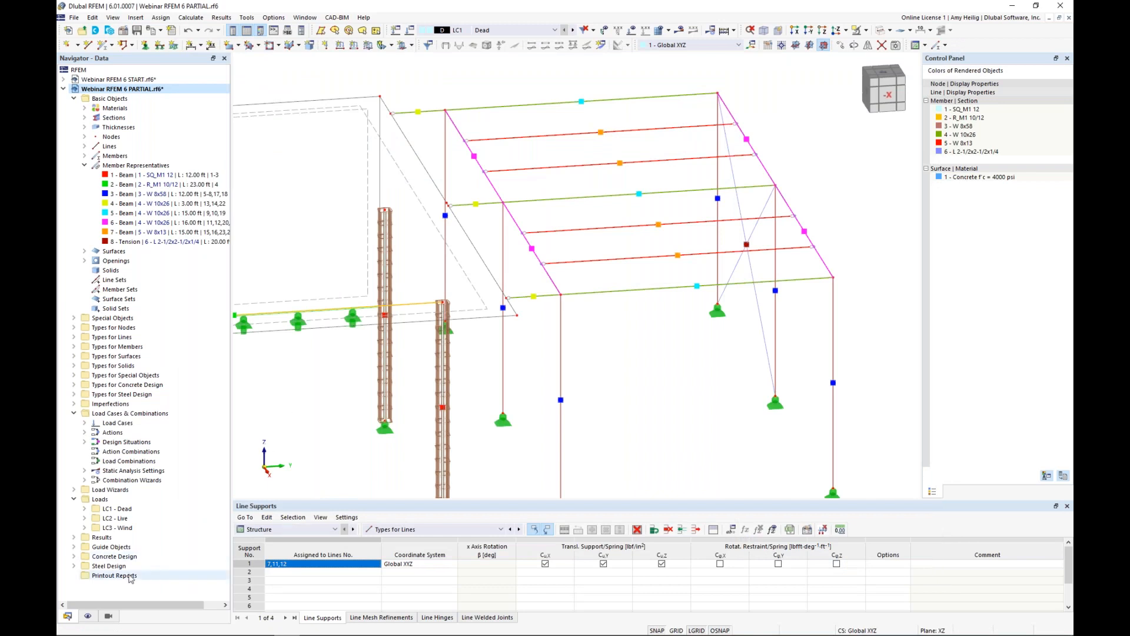
# Step: Display the member effective lengths on the model to inspect the beam supports, and hide them again
pyautogui.click(87, 616)
pyautogui.scroll(10, 147, 247)
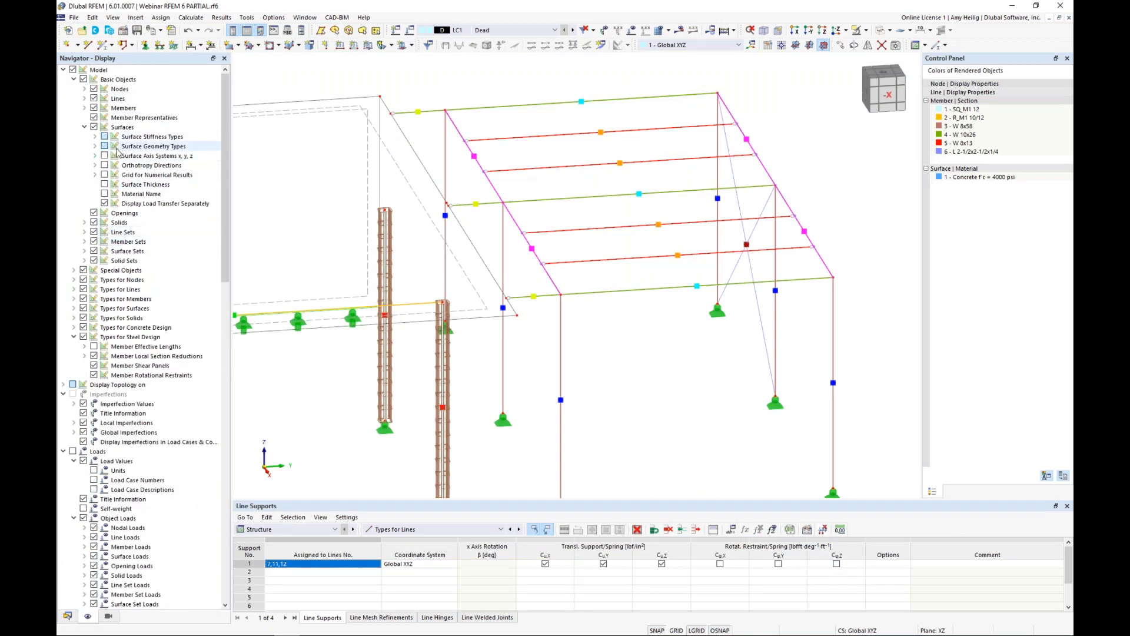
pyautogui.click(94, 346)
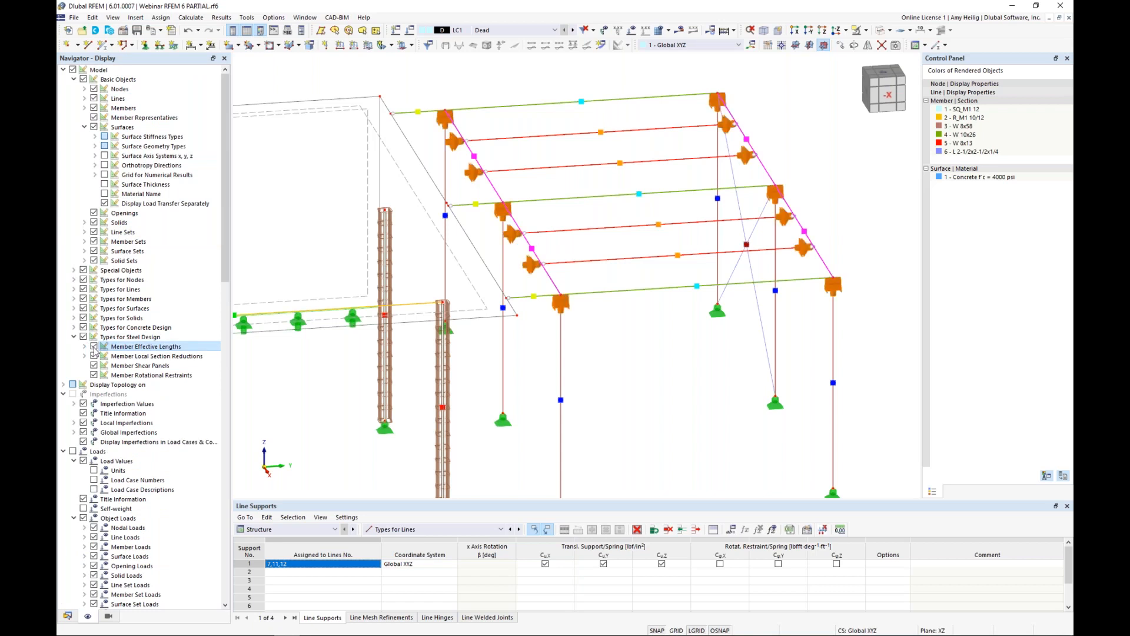
pyautogui.keyDown('ctrl'); pyautogui.moveTo(587, 290); pyautogui.dragTo(727, 289, button='middle'); pyautogui.keyUp('ctrl')
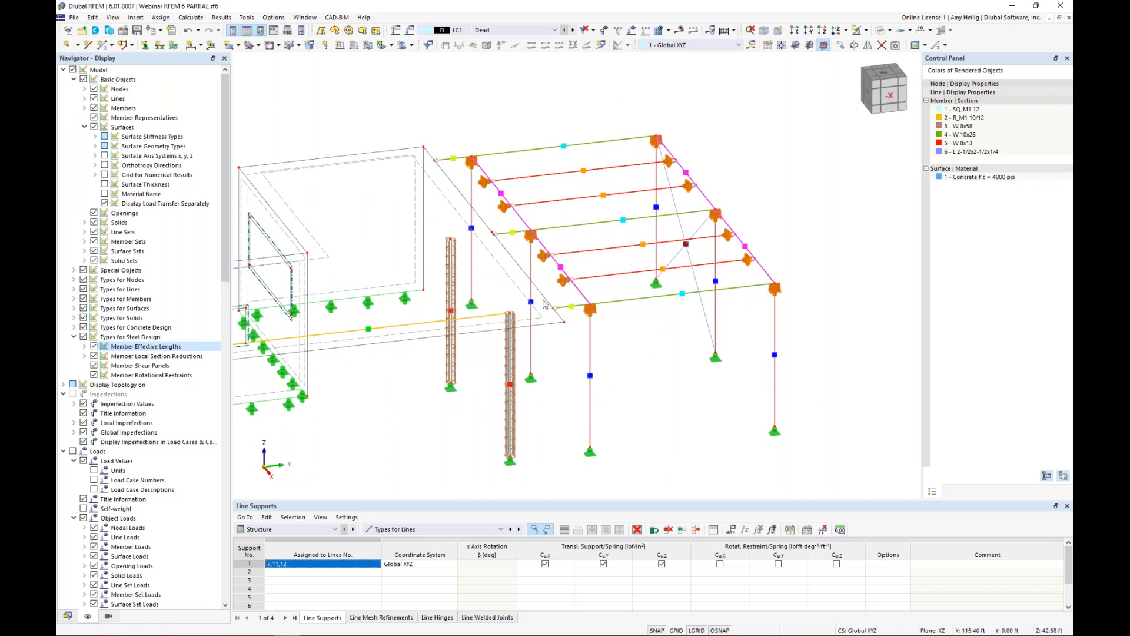
pyautogui.click(93, 346)
pyautogui.moveTo(415, 416); pyautogui.dragTo(521, 376, button='middle')
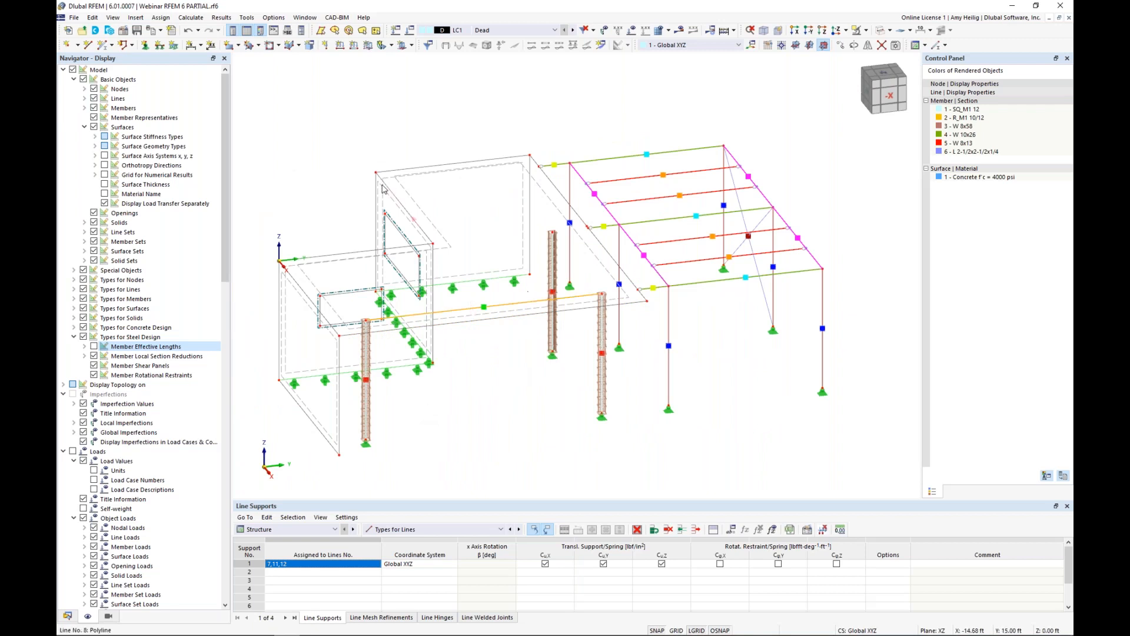
# Step: Calculate all load cases and combinations, and collapse the surface results list
pyautogui.click(191, 17)
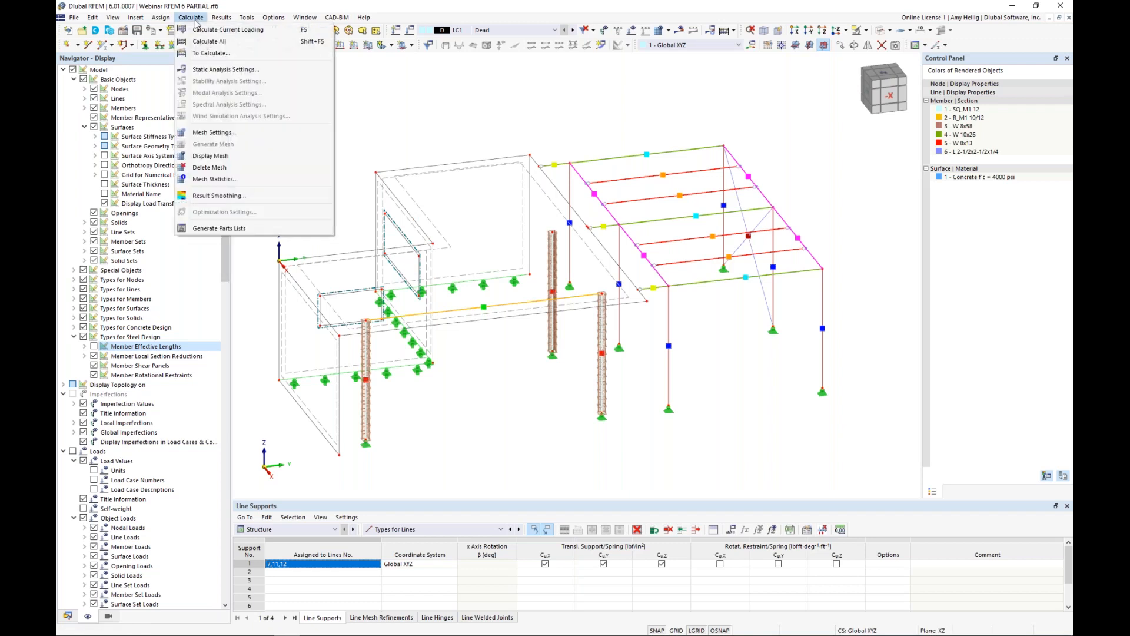
pyautogui.click(207, 41)
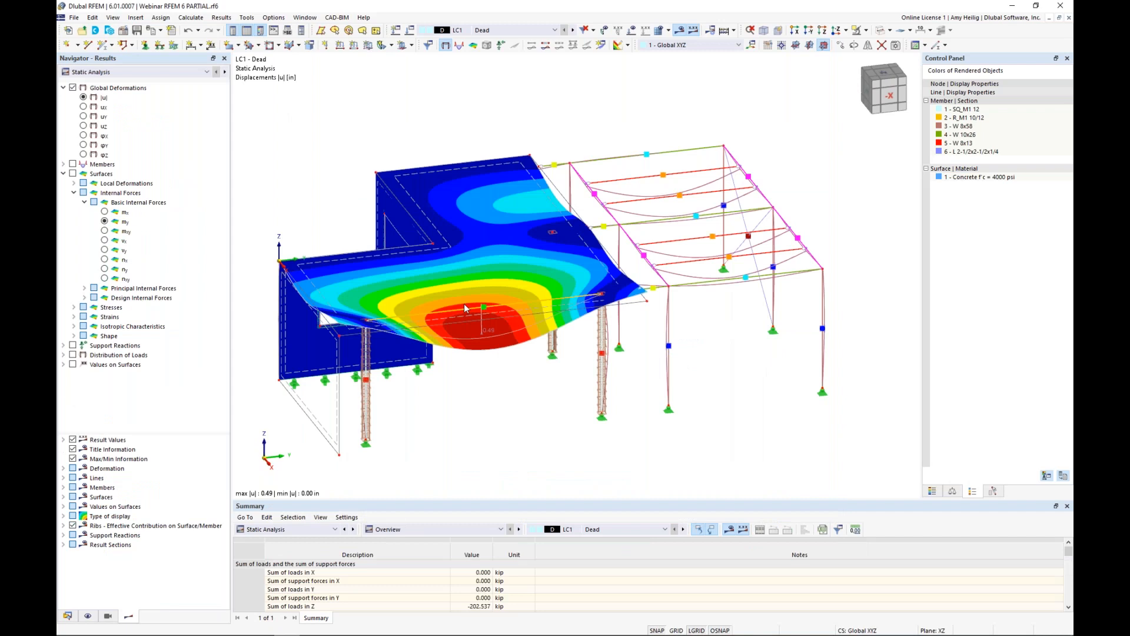
pyautogui.click(64, 173)
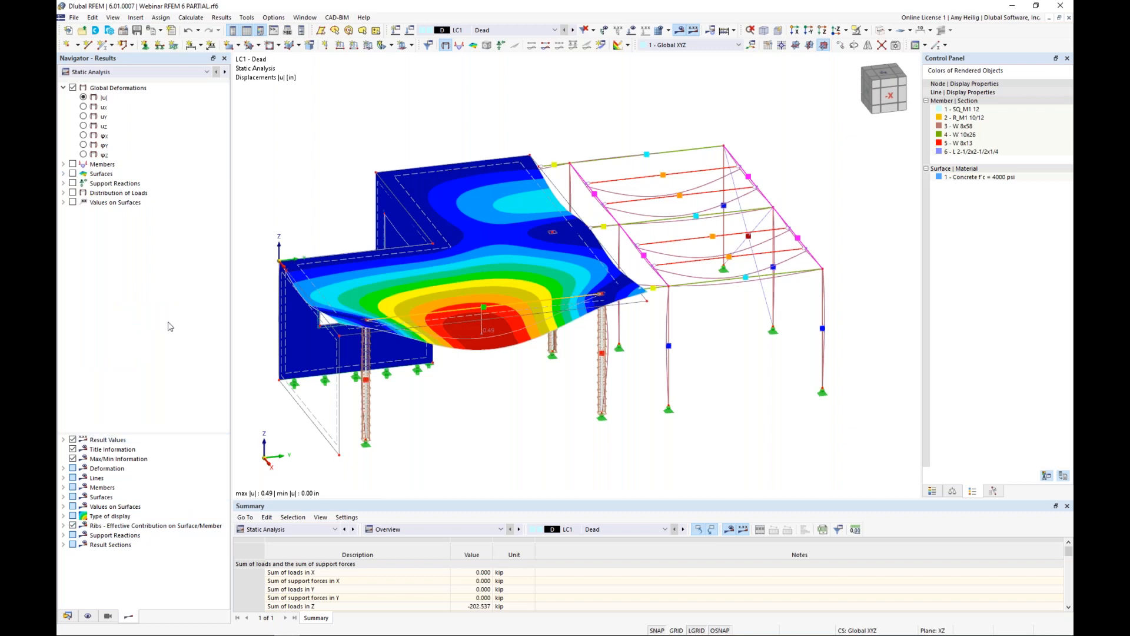
# Step: Examine the global displacements for load case LC3 Wind and load combination CO2 (1.20D + 1.60L)
pyautogui.click(573, 30)
pyautogui.click(573, 30)
pyautogui.click(555, 30)
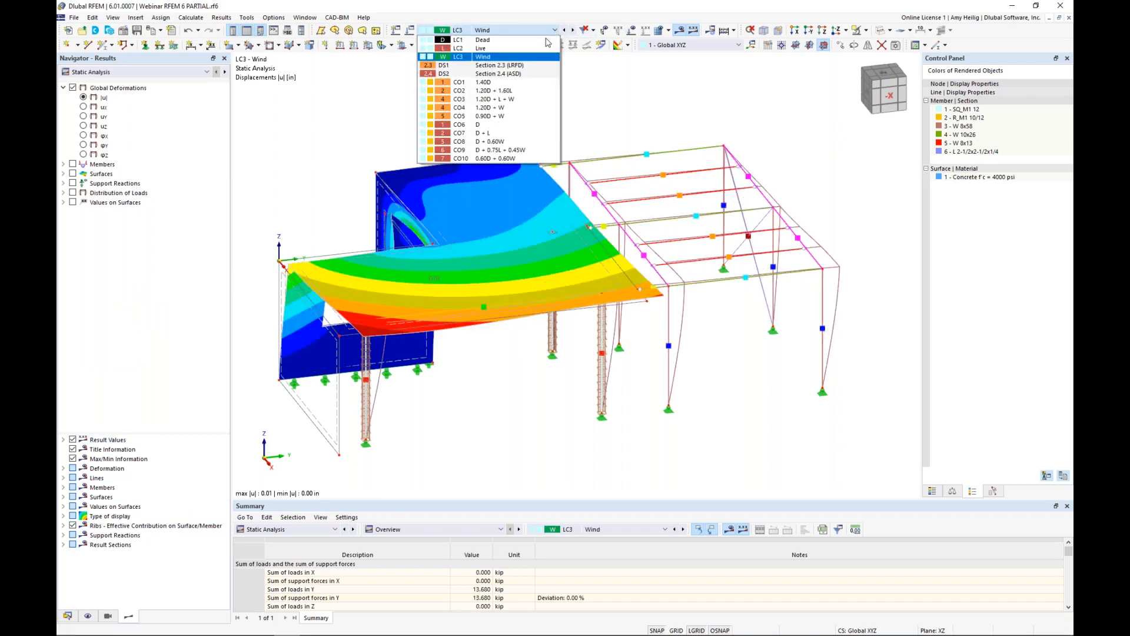
pyautogui.click(520, 90)
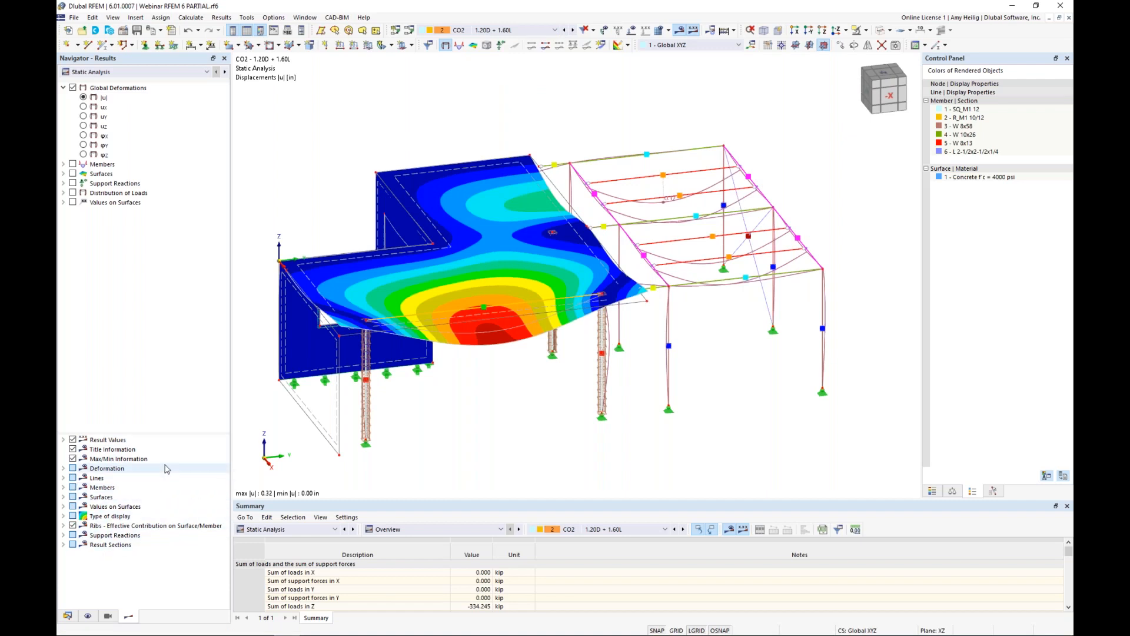
# Step: Show the member deformations as colored sections and advance the results to load combination CO4 (1.20D + W)
pyautogui.click(63, 468)
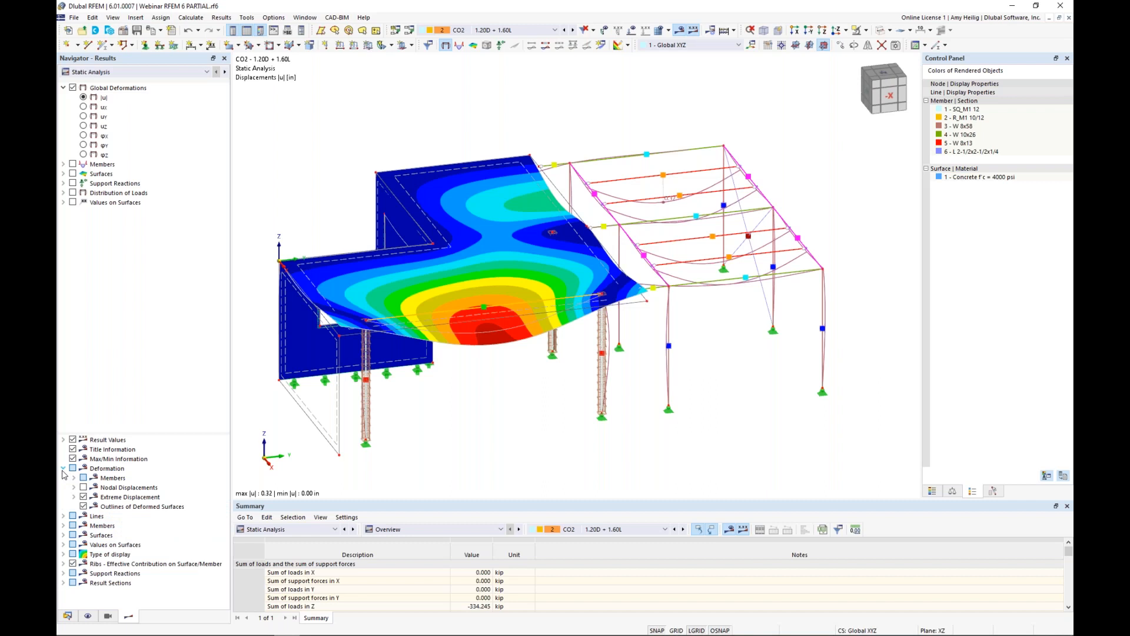
pyautogui.click(73, 478)
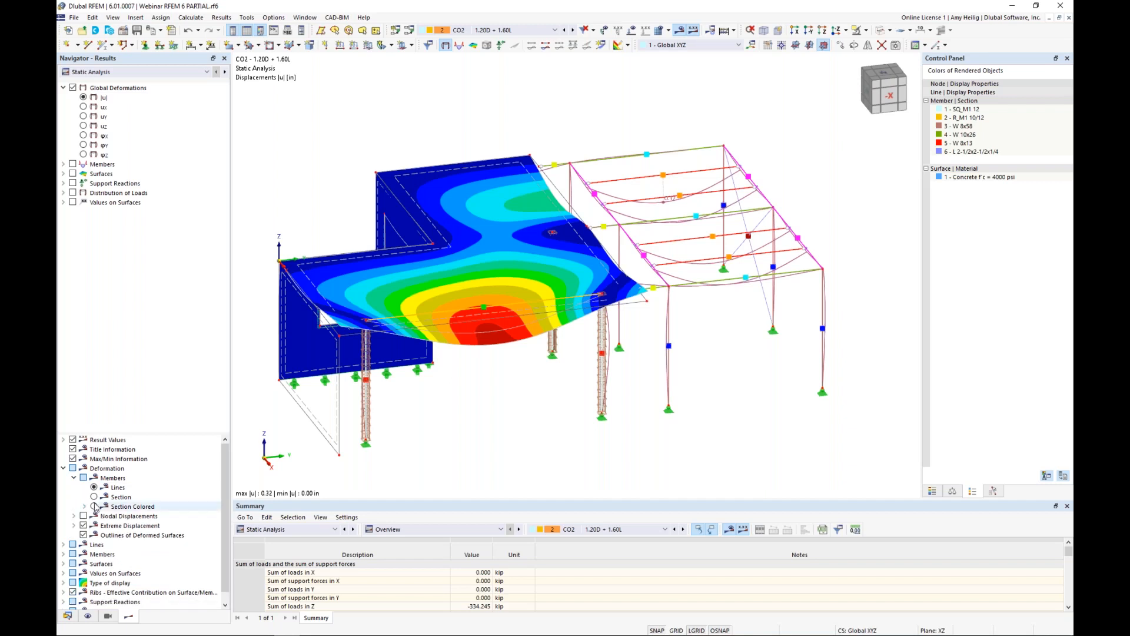
pyautogui.click(94, 506)
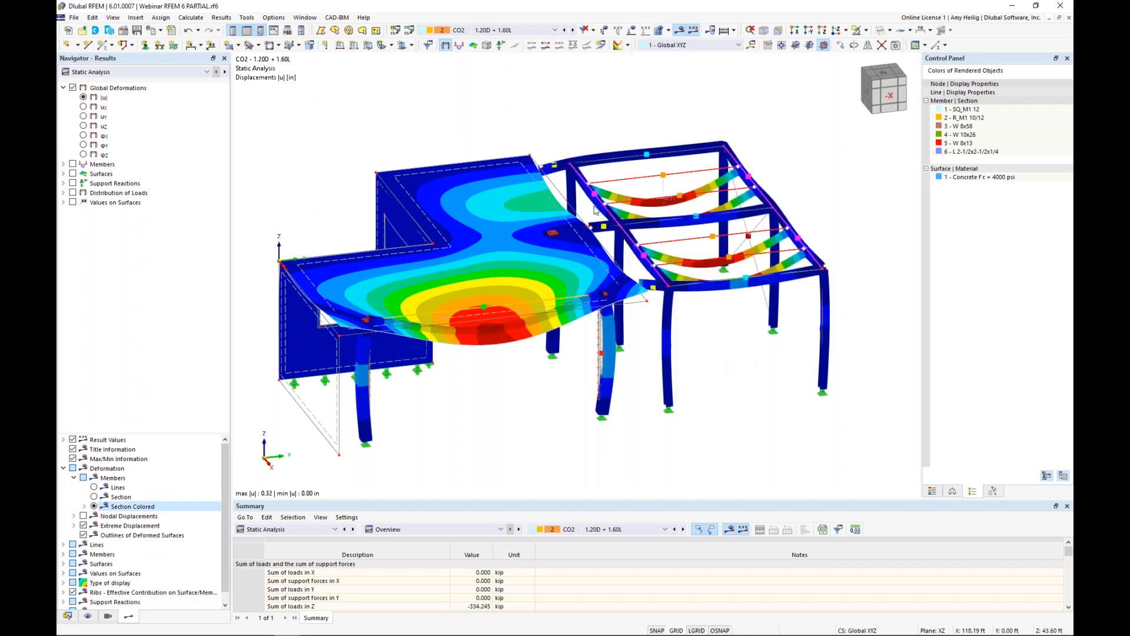
pyautogui.click(573, 30)
pyautogui.click(573, 30)
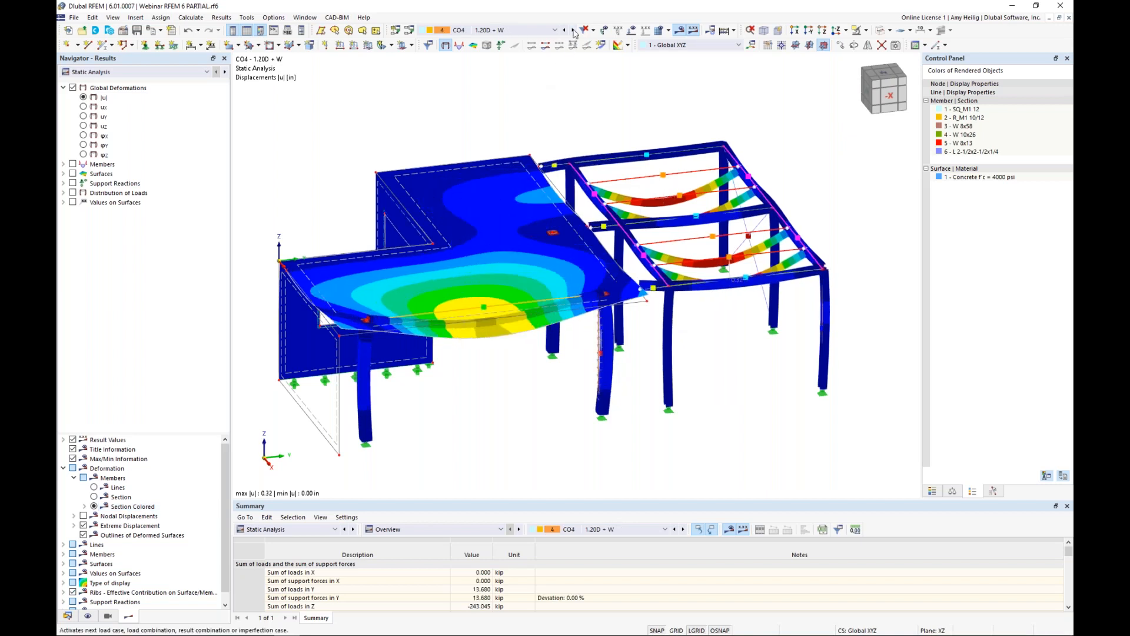
# Step: Switch on the member results and view the internal forces N, Vy/Vu and My/Mu one after another
pyautogui.click(64, 165)
pyautogui.click(73, 164)
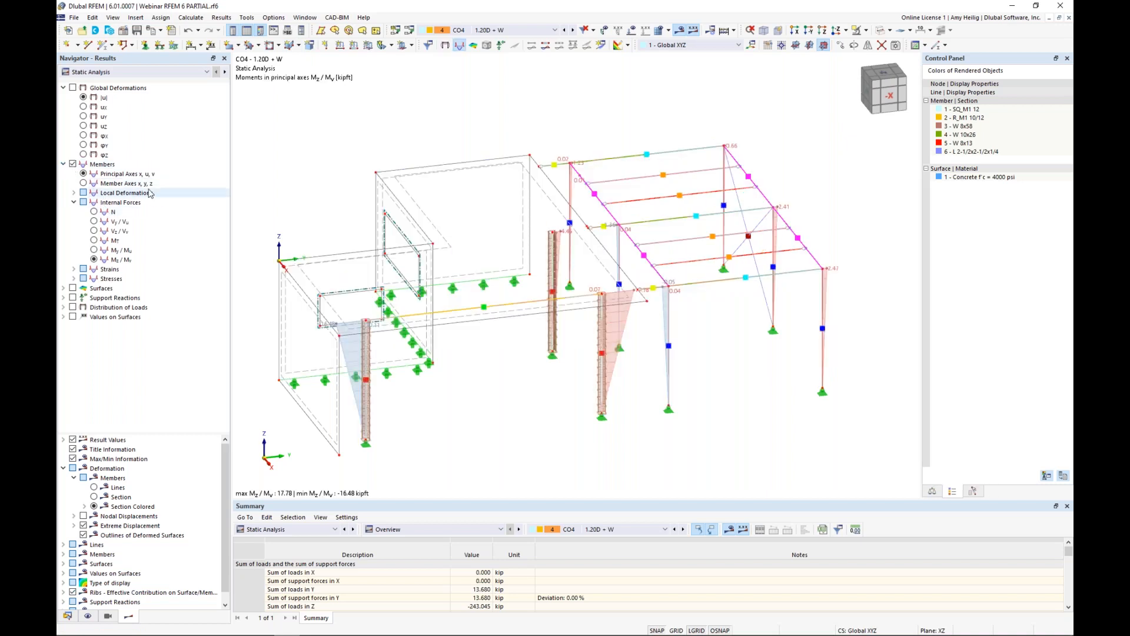
pyautogui.click(94, 211)
pyautogui.keyDown('ctrl'); pyautogui.moveTo(592, 425); pyautogui.dragTo(623, 401, button='middle'); pyautogui.keyUp('ctrl')
pyautogui.scroll(1, 624, 401)
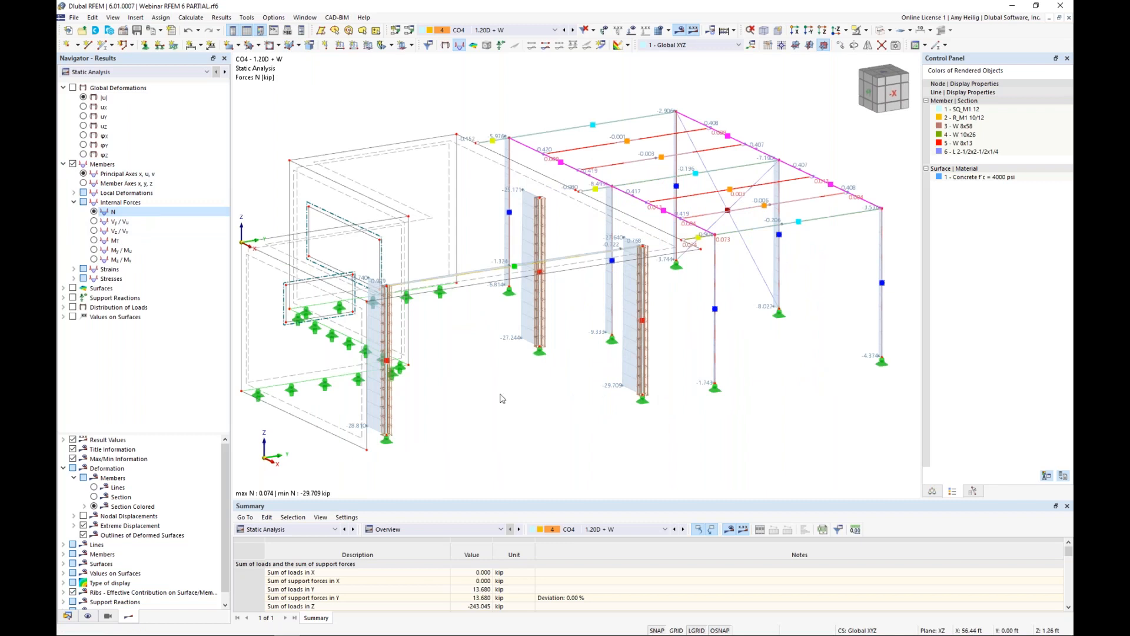
pyautogui.click(94, 222)
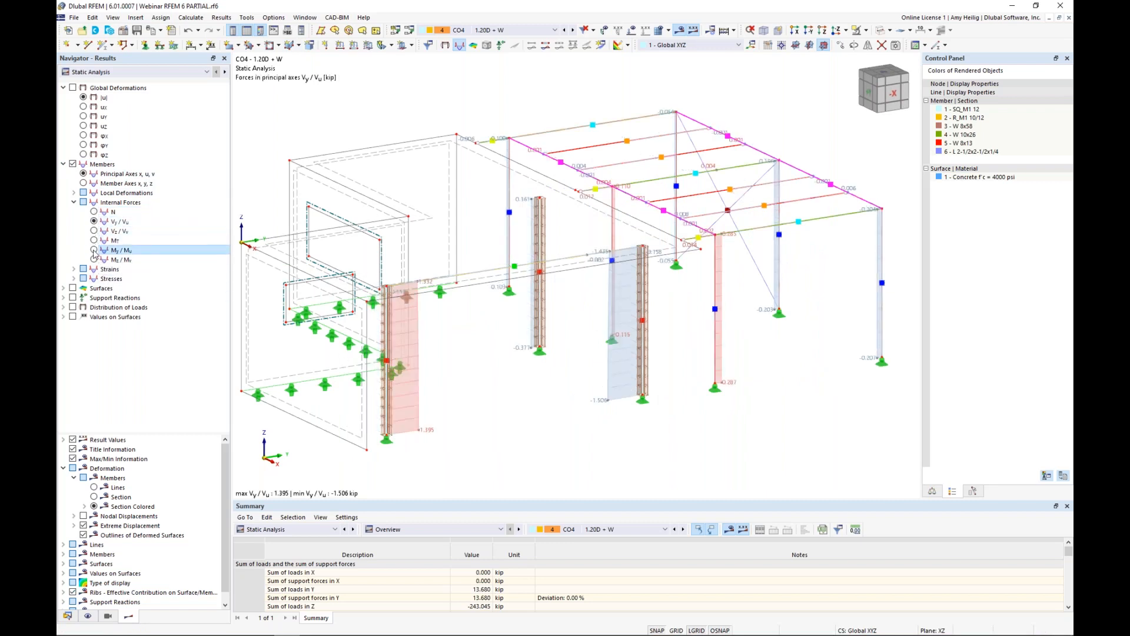
pyautogui.click(94, 250)
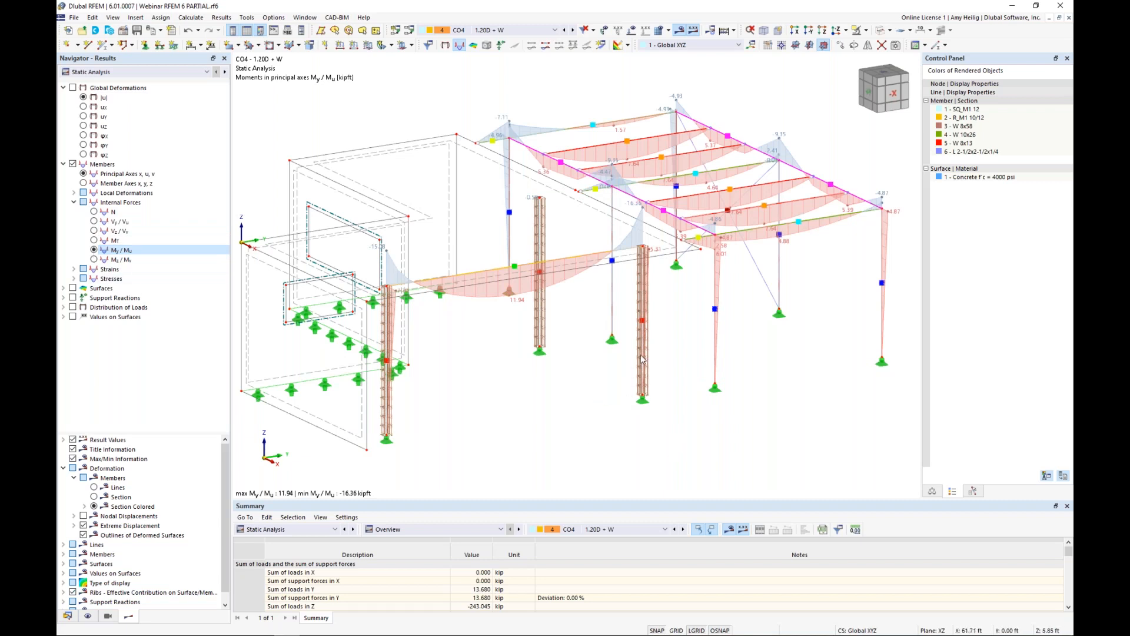
# Step: View the result diagrams of concrete column member No. 2 with axial force N added, for load combination CO6 (D)
pyautogui.moveTo(645, 353)
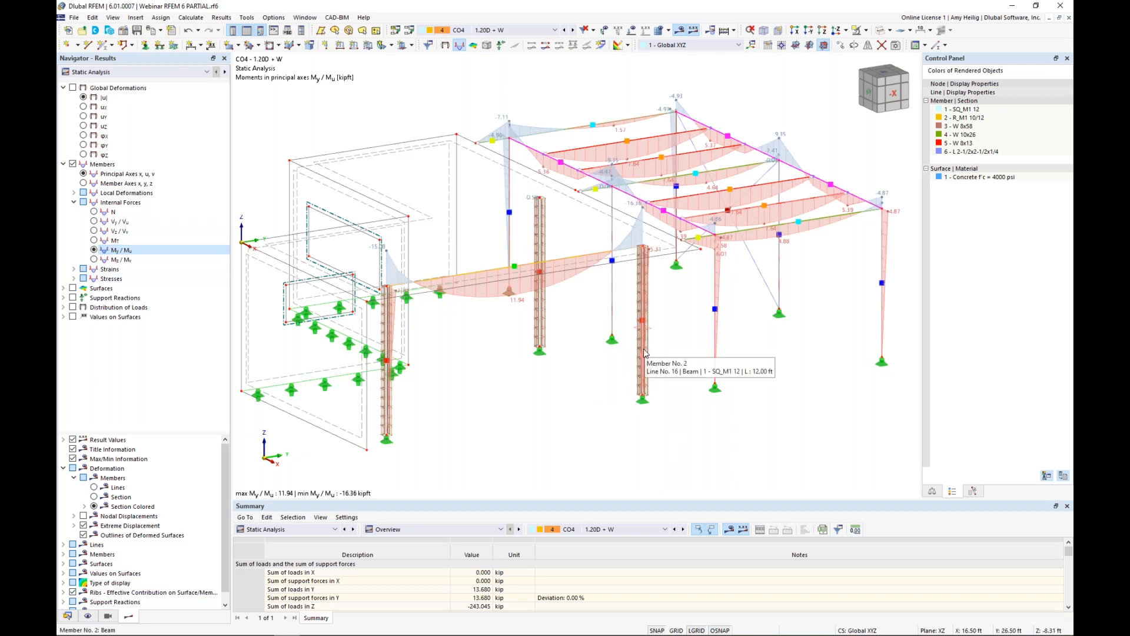
pyautogui.rightClick(644, 352)
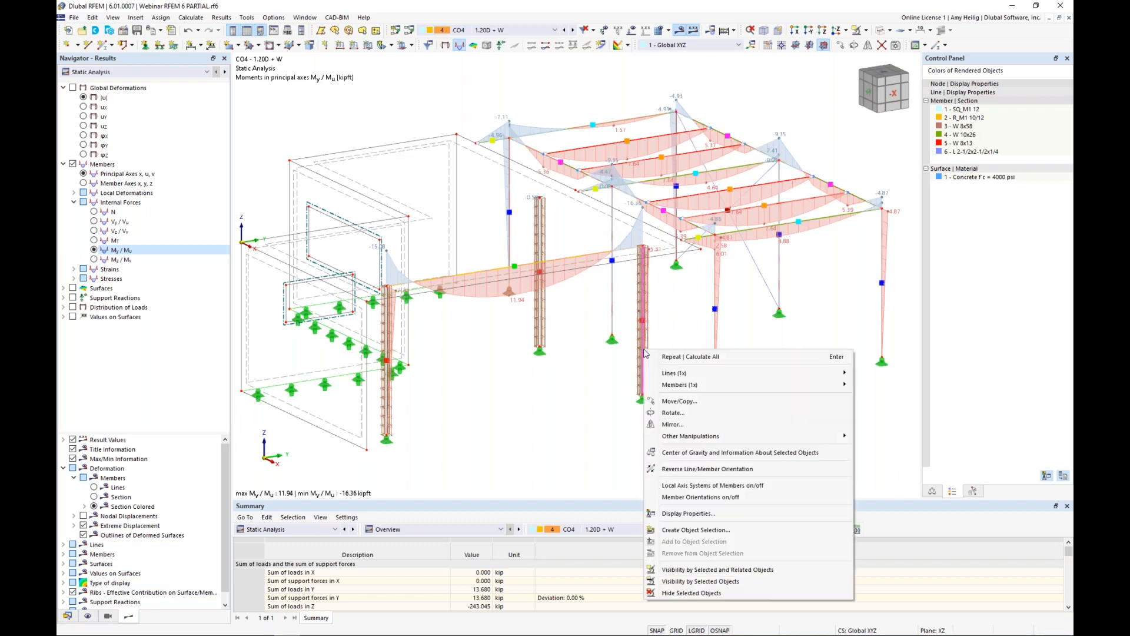
pyautogui.moveTo(666, 385)
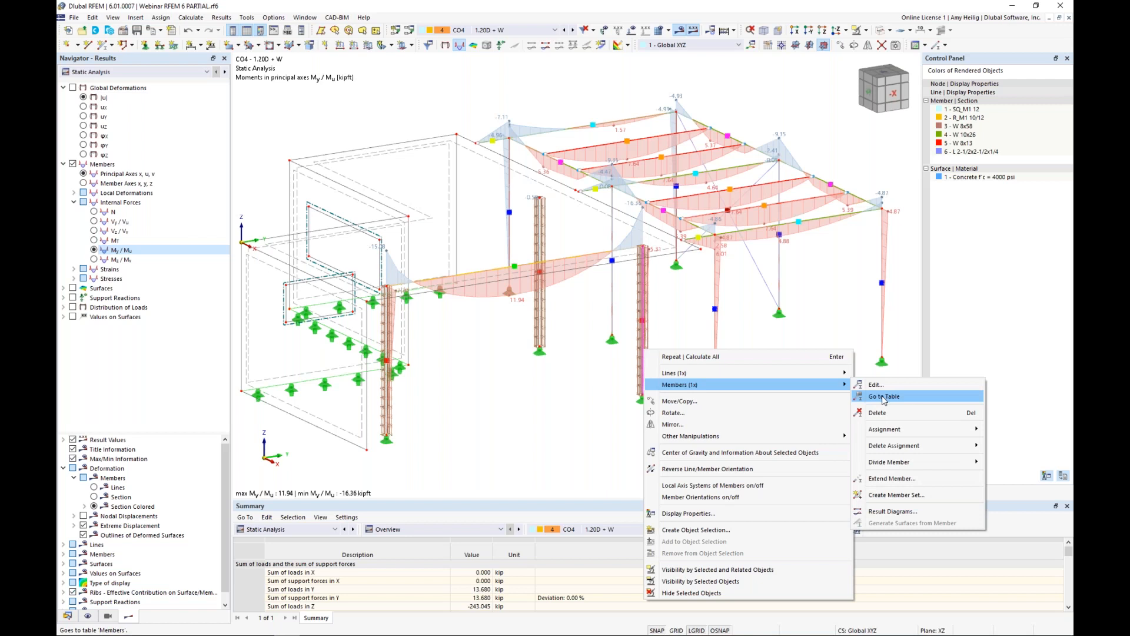
pyautogui.click(892, 510)
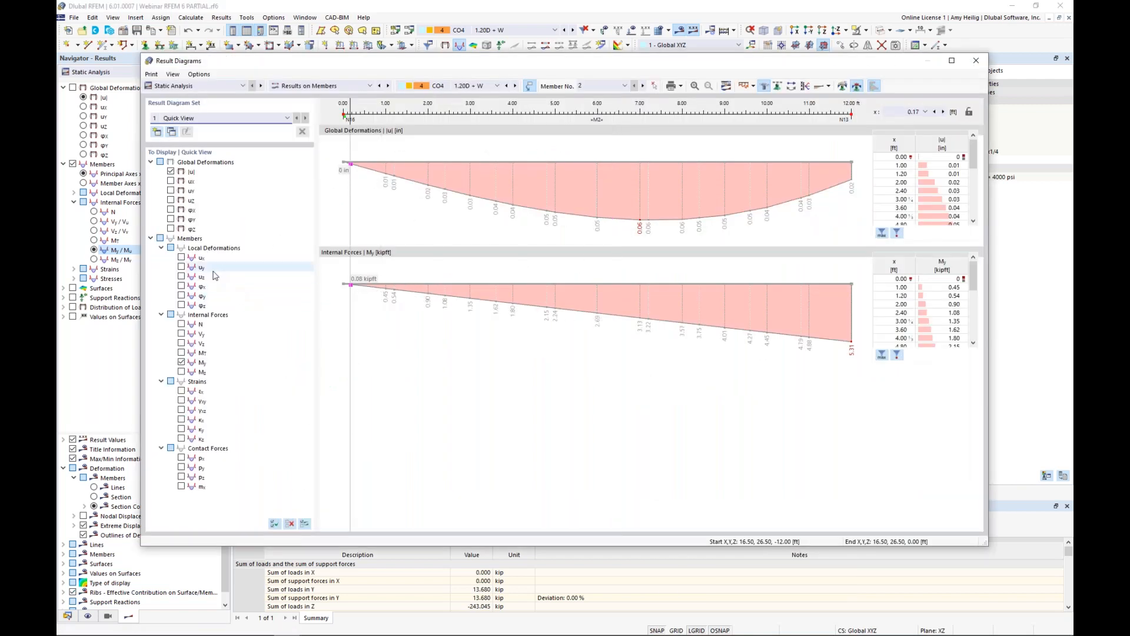
pyautogui.click(181, 324)
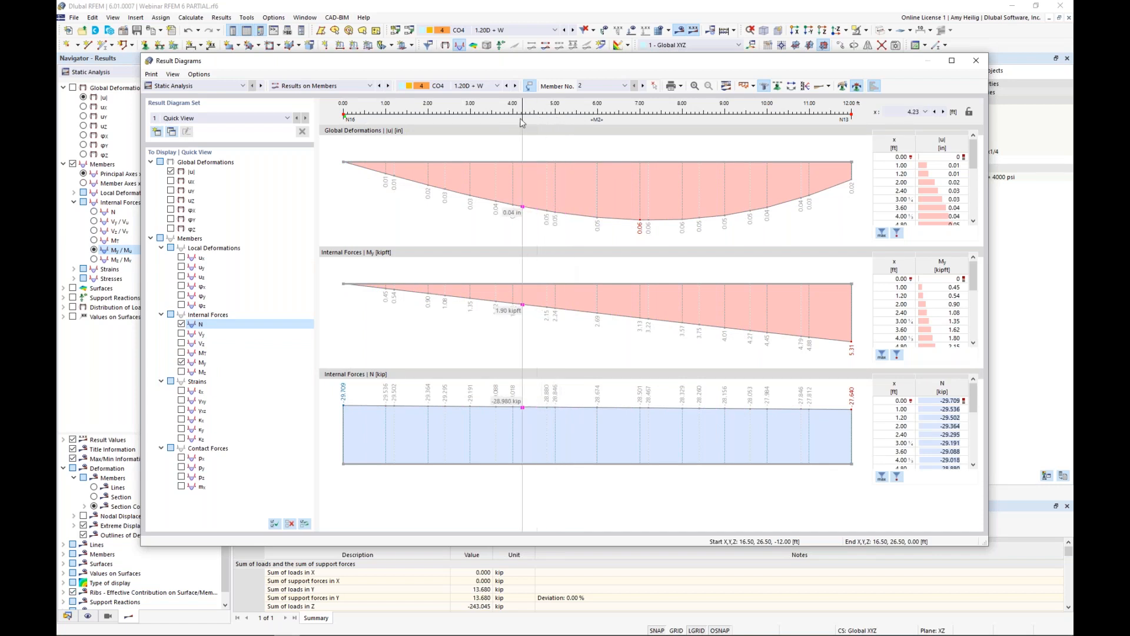
pyautogui.click(516, 86)
pyautogui.click(515, 85)
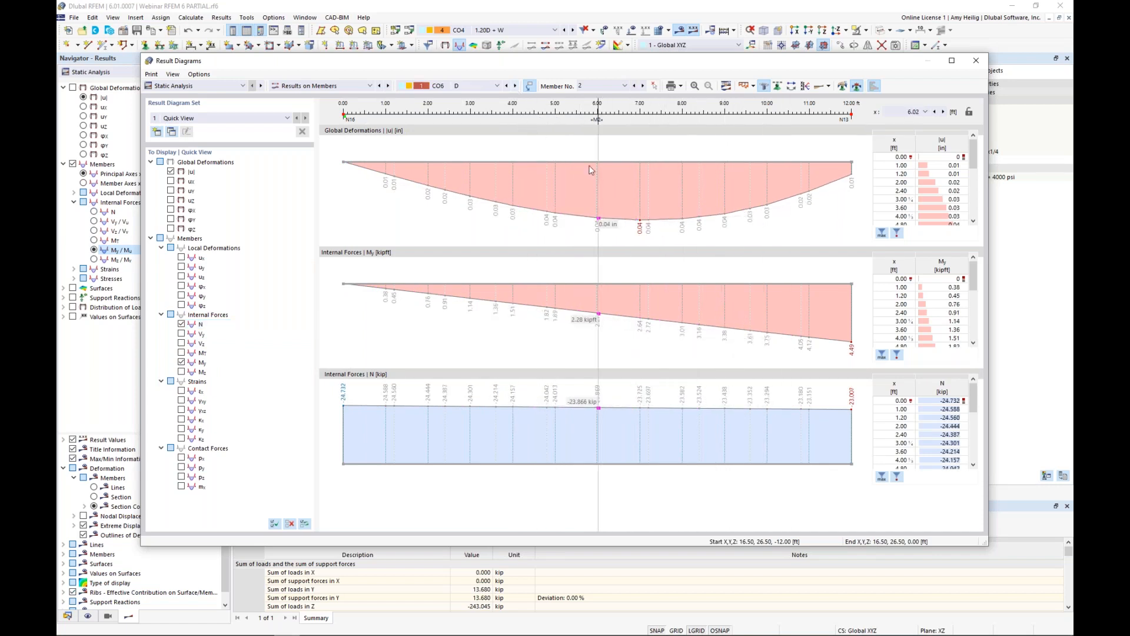
# Step: Move the Result Diagrams window aside and switch the model's My/Mu results to load combination CO6
pyautogui.moveTo(281, 65); pyautogui.dragTo(932, 103)
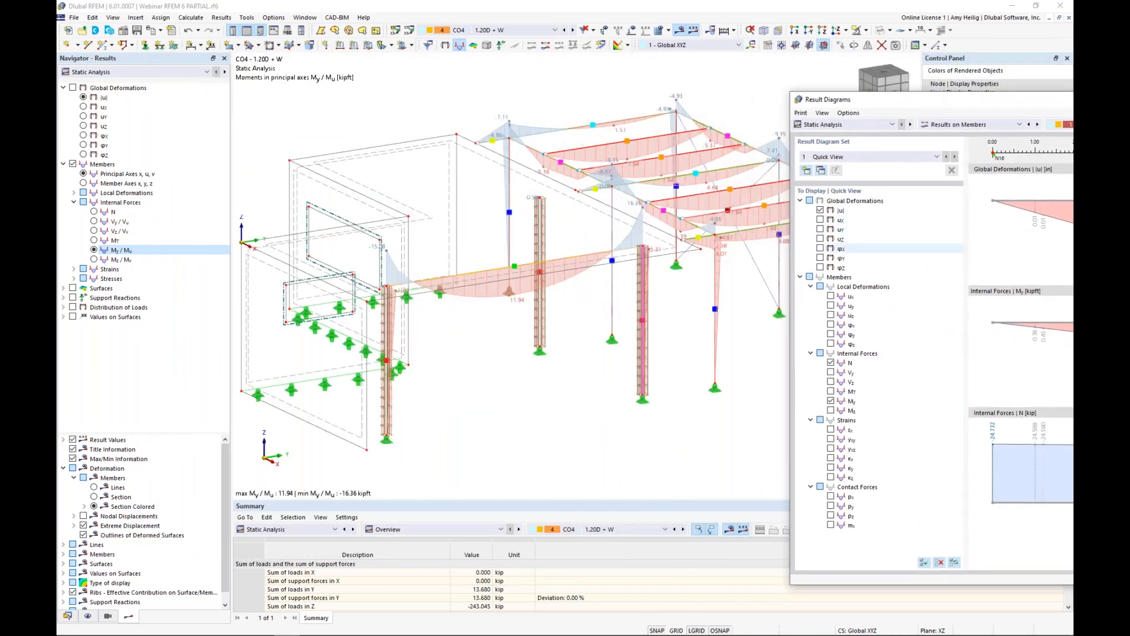
pyautogui.scroll(-3, 539, 339)
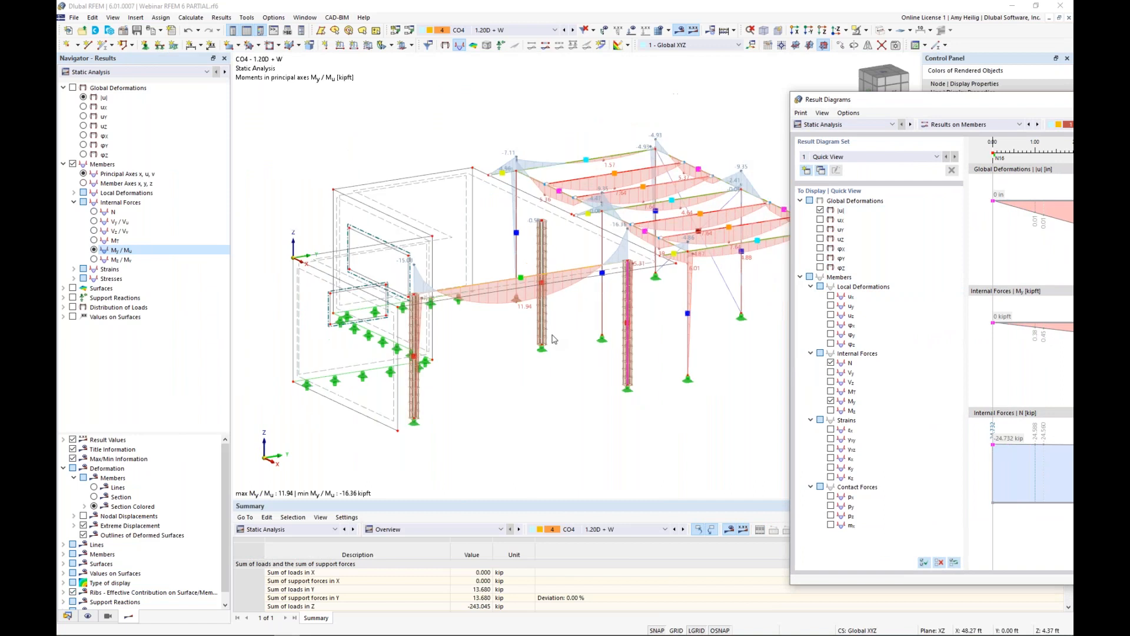
pyautogui.moveTo(539, 339)
pyautogui.keyDown('ctrl'); pyautogui.mouseDown(button='middle')
pyautogui.moveTo(414, 288)
pyautogui.moveTo(556, 342)
pyautogui.mouseUp(button='middle'); pyautogui.keyUp('ctrl')
pyautogui.moveTo(630, 344); pyautogui.dragTo(559, 333, button='middle')
pyautogui.scroll(1, 559, 334)
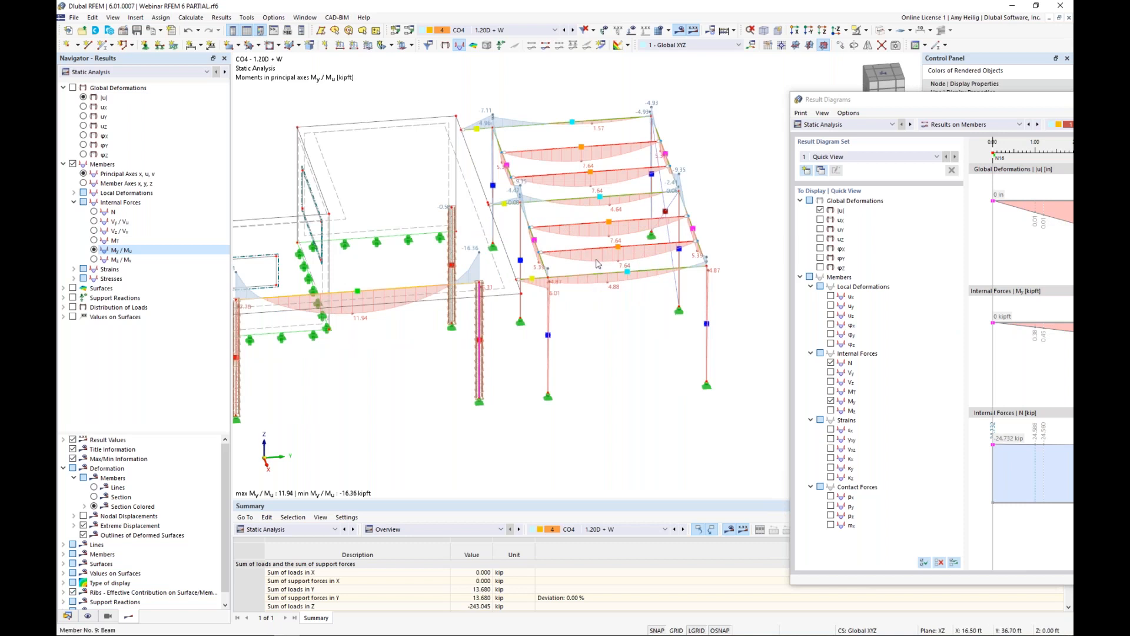
pyautogui.click(572, 31)
pyautogui.click(572, 31)
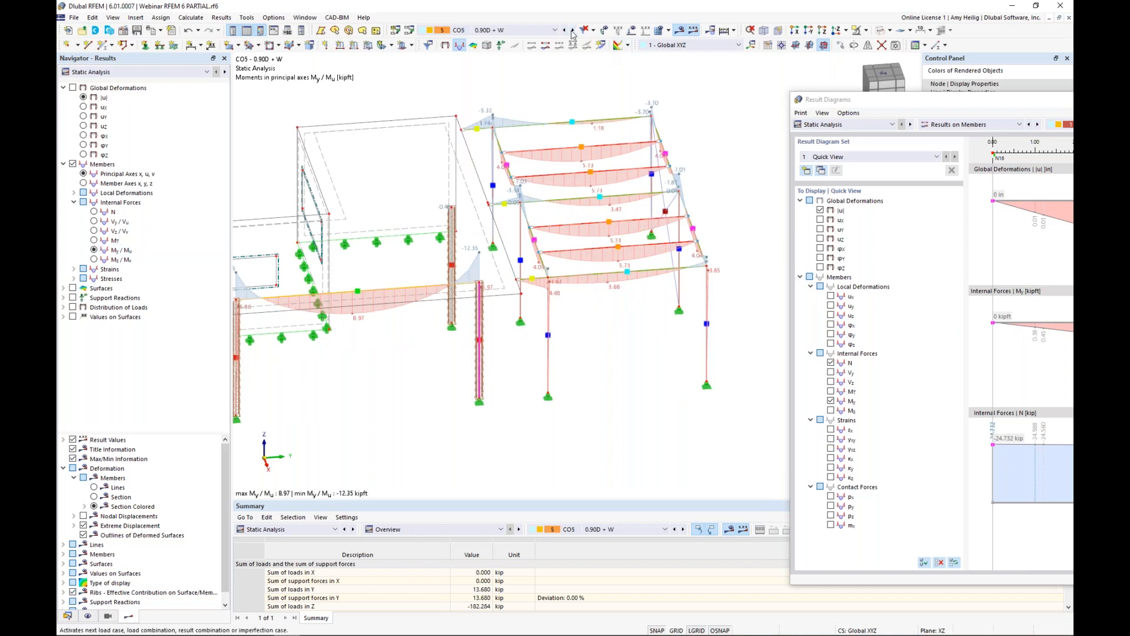
# Step: View the result diagrams of roof beam member No. 15 for load combination CO6 and close them
pyautogui.rightClick(591, 228)
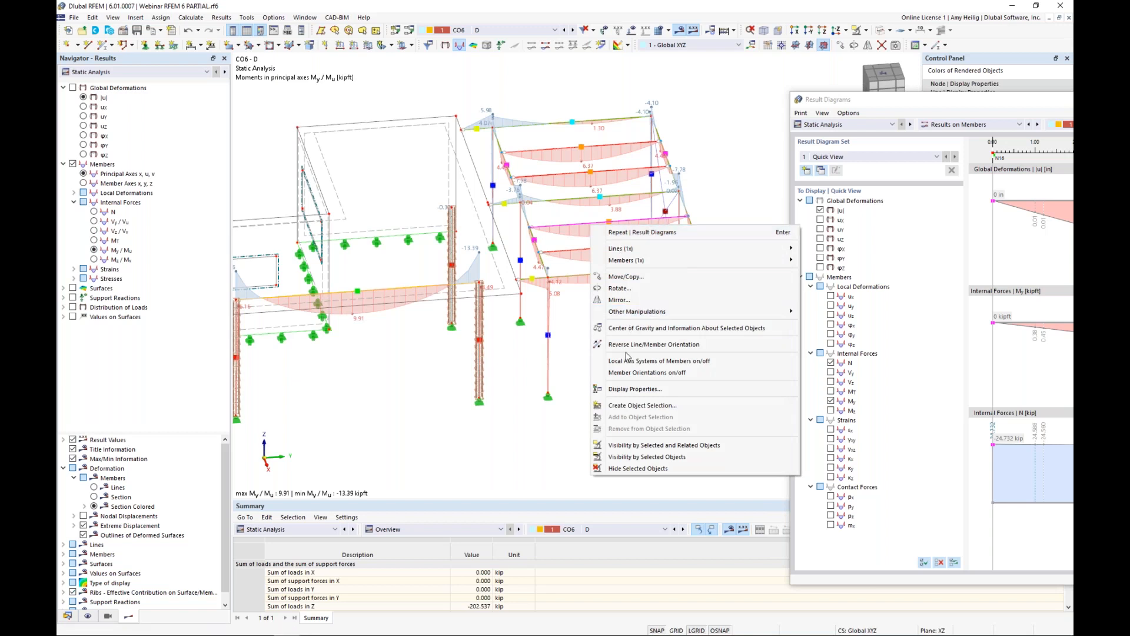
pyautogui.moveTo(677, 259)
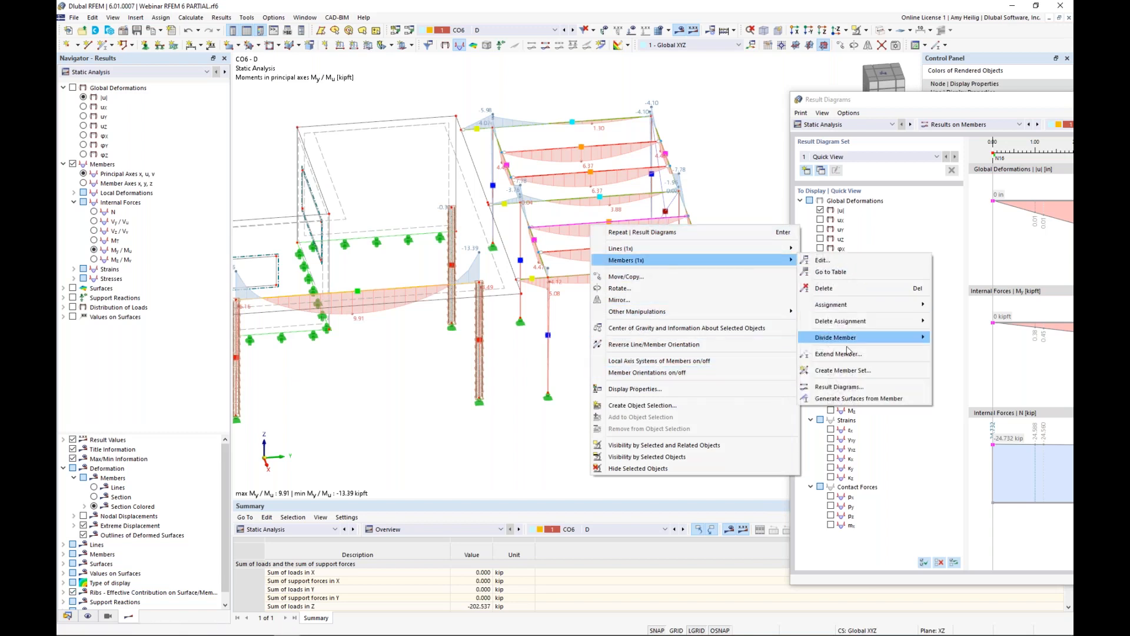
pyautogui.click(846, 387)
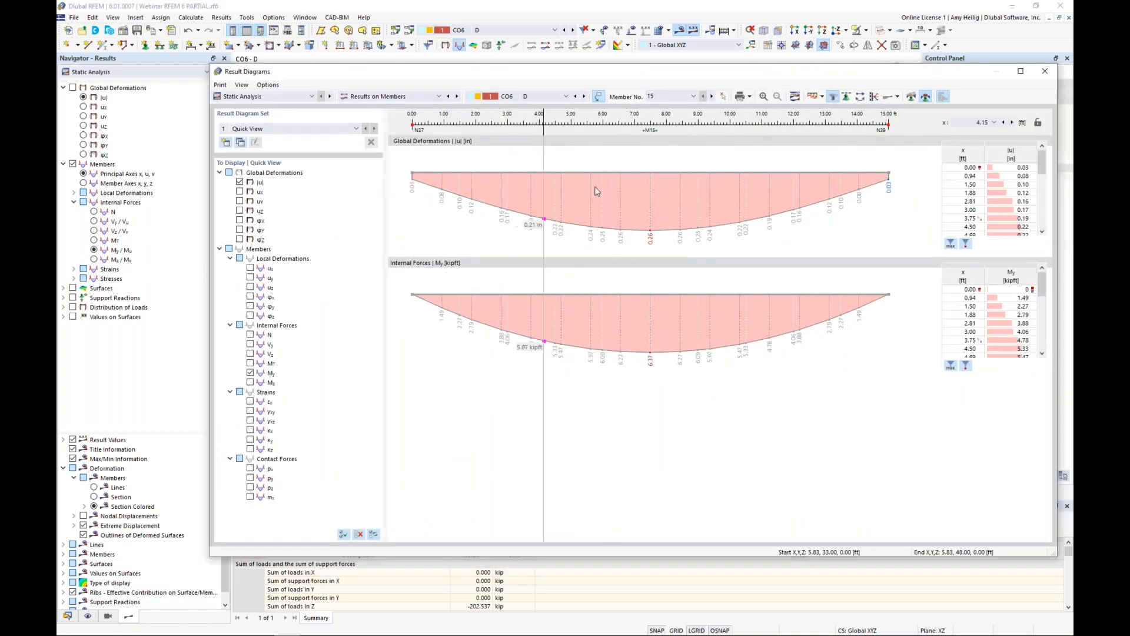
pyautogui.click(1043, 74)
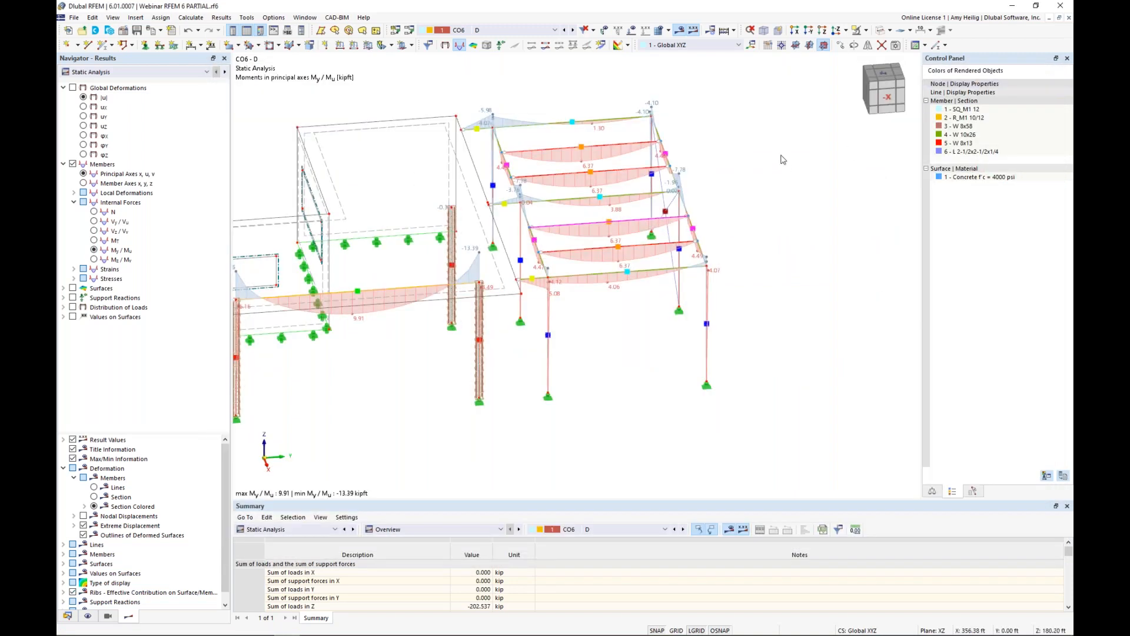
# Step: Display the surface basic internal forces my on the whole model and hide the member results
pyautogui.scroll(-1, 495, 385)
pyautogui.moveTo(508, 384); pyautogui.dragTo(598, 370, button='middle')
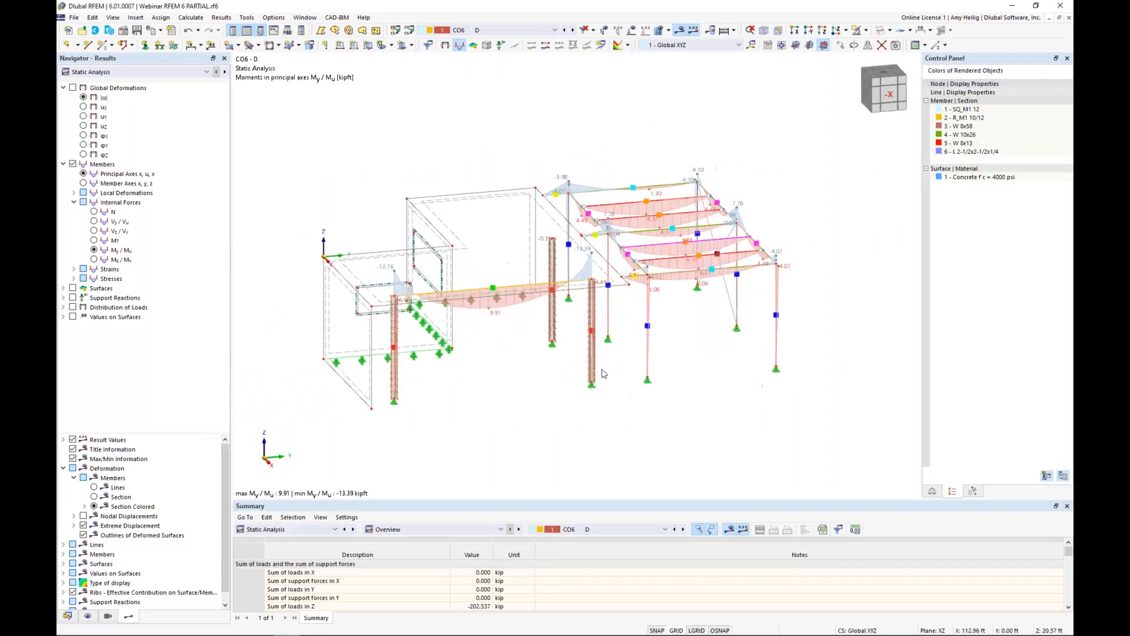
pyautogui.click(64, 288)
pyautogui.click(73, 289)
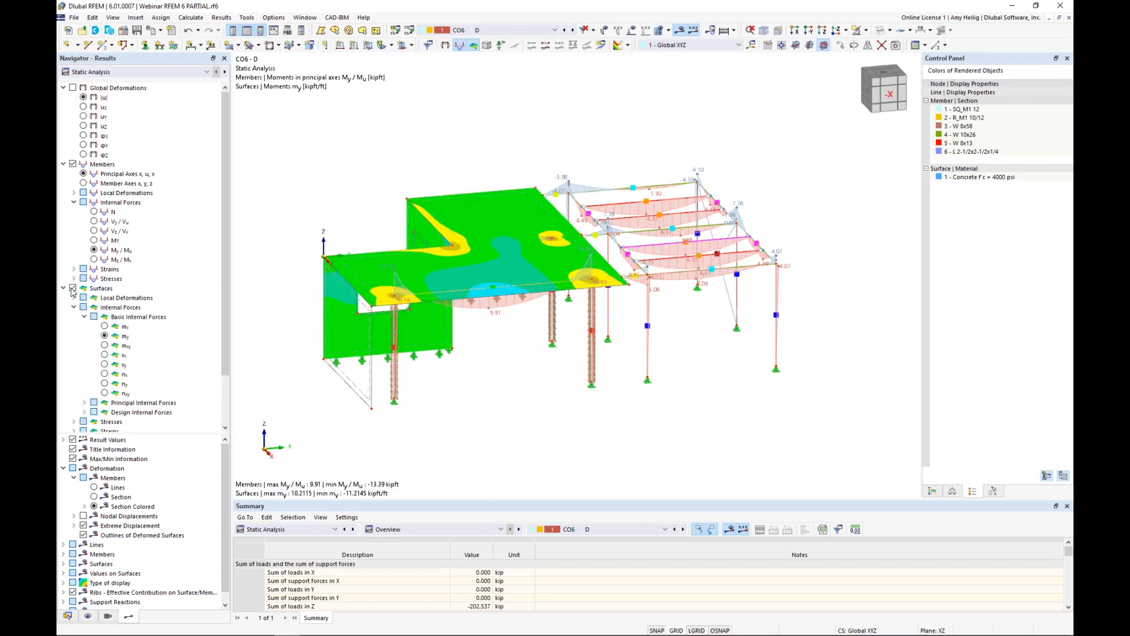
pyautogui.click(72, 164)
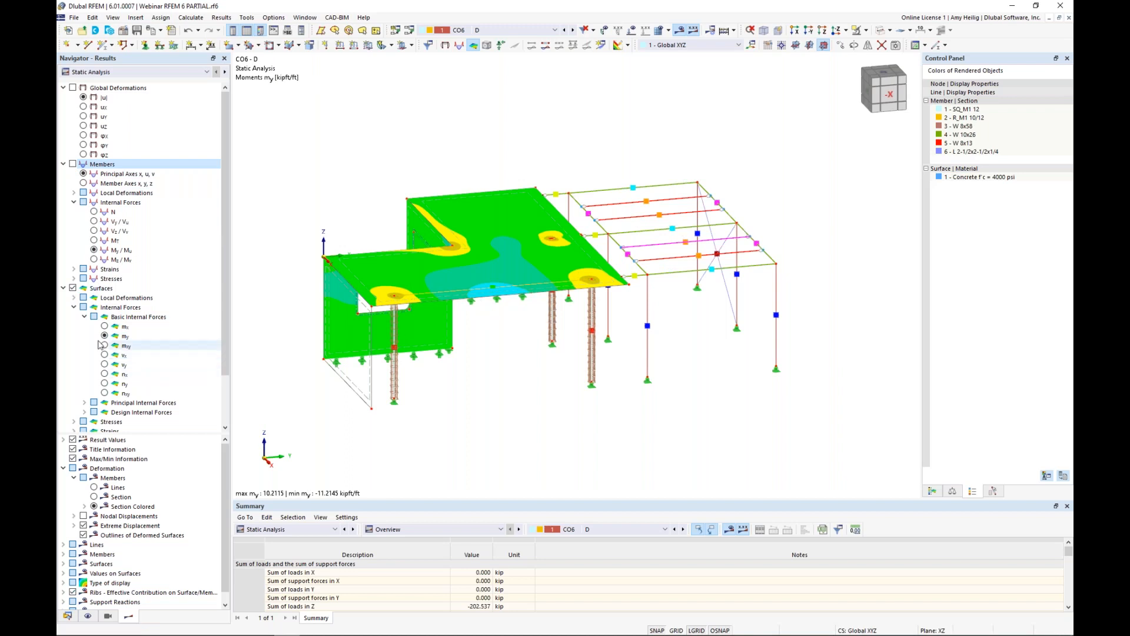
pyautogui.click(63, 165)
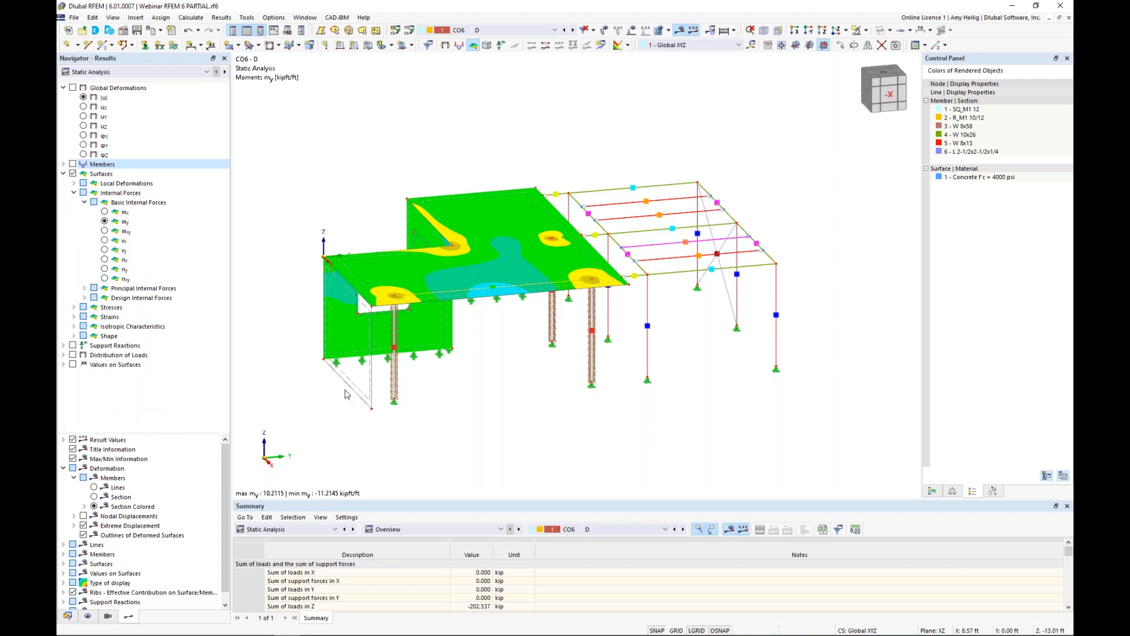
# Step: Enlarge the table area below the model and show the Concrete Design results
pyautogui.moveTo(393, 500); pyautogui.dragTo(393, 378)
pyautogui.click(122, 73)
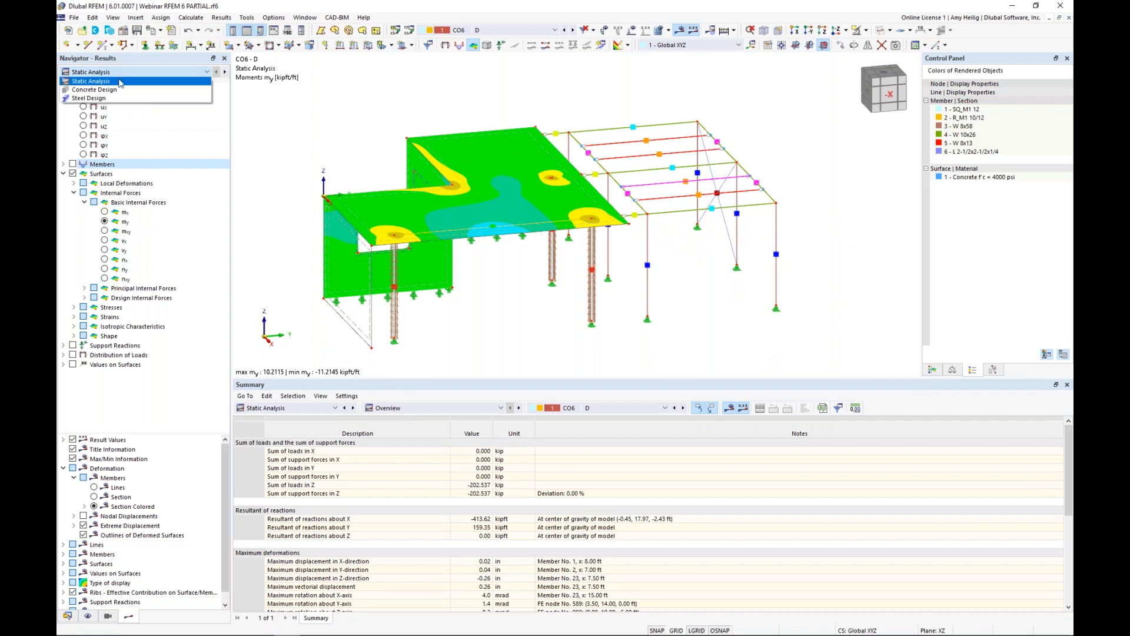
pyautogui.click(119, 90)
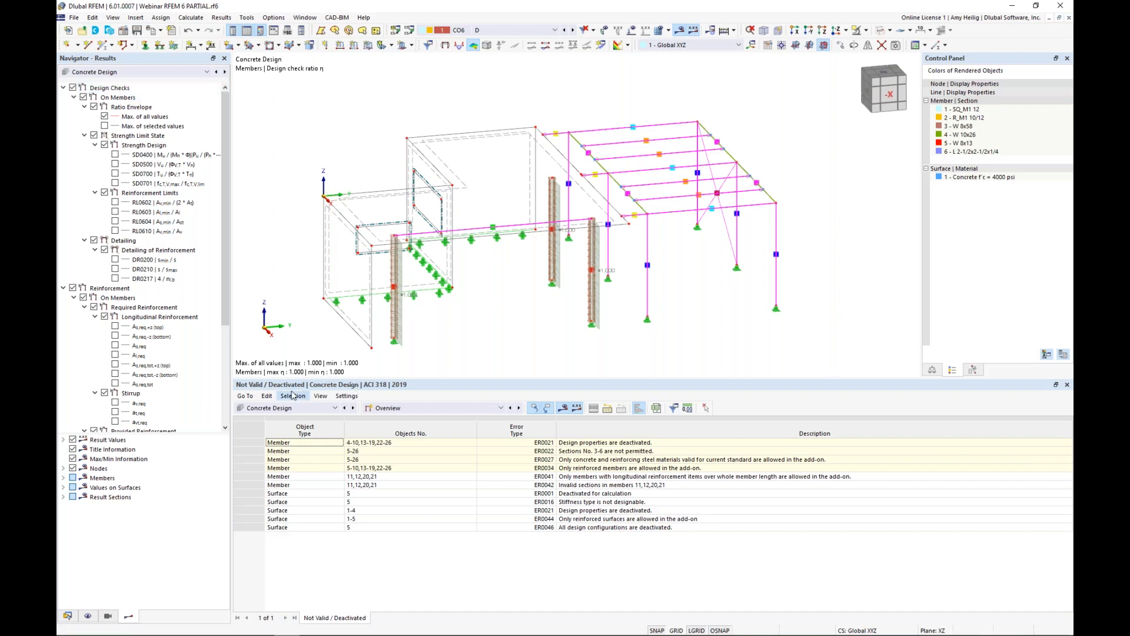
# Step: In the Concrete Design input data, set design situation DS2's limit state type to Serviceability design and accept deleting the Concrete Design results
pyautogui.click(316, 411)
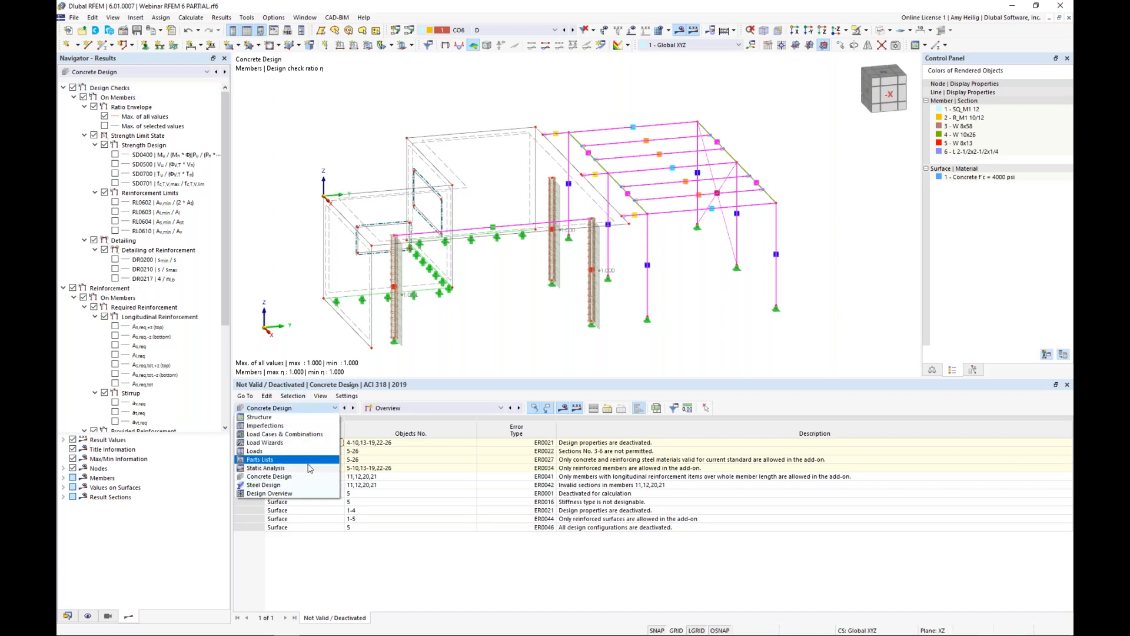
pyautogui.click(309, 476)
pyautogui.click(418, 408)
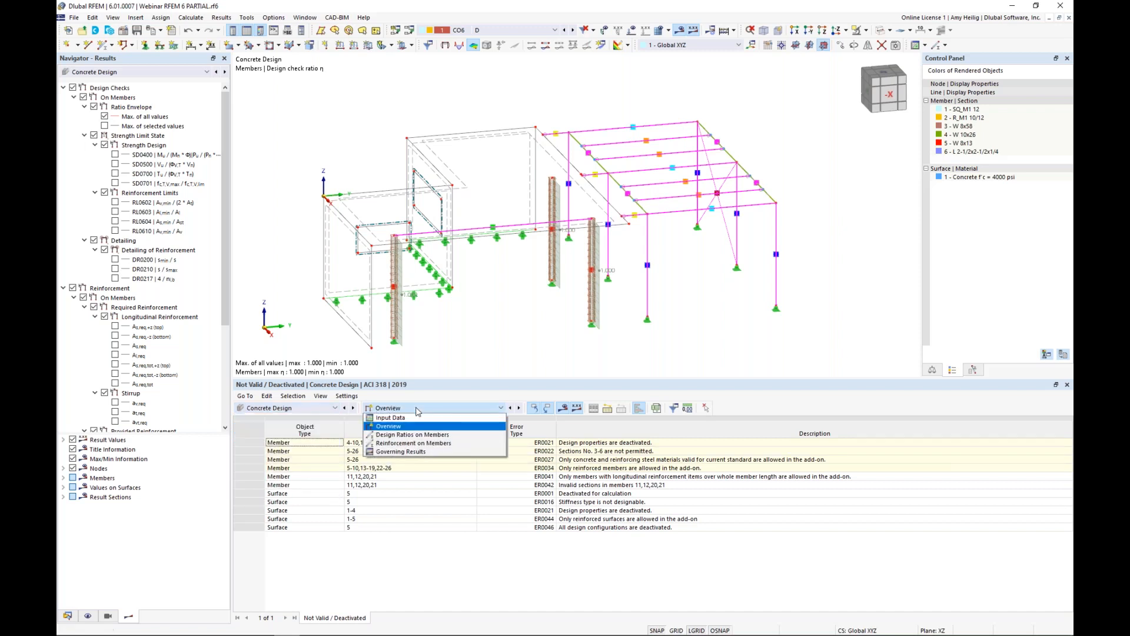
pyautogui.click(412, 419)
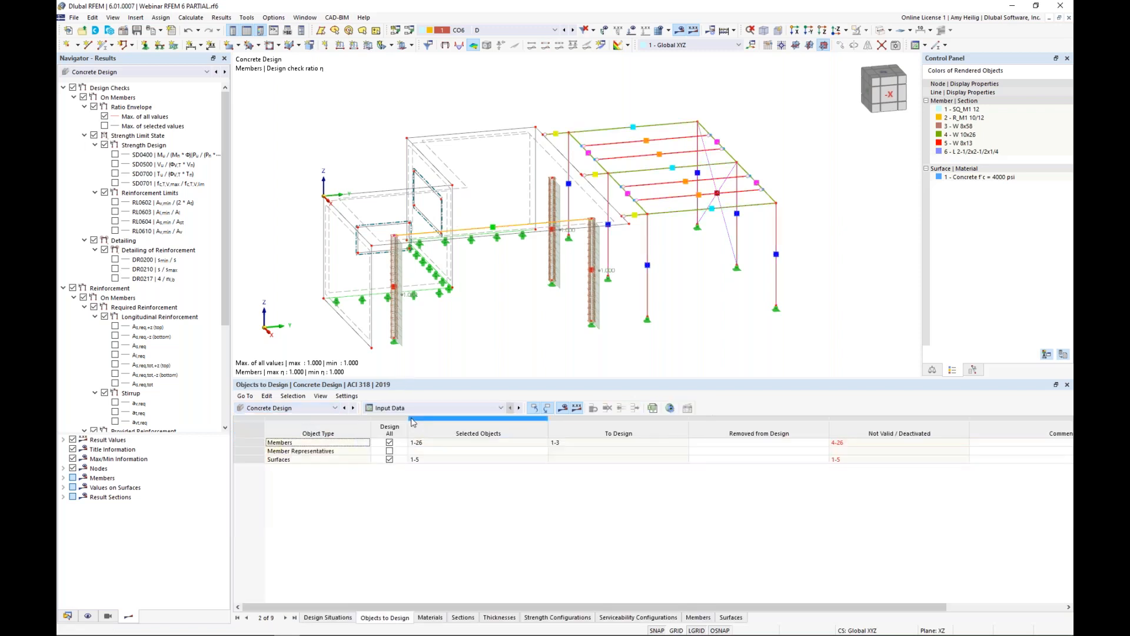
pyautogui.click(327, 618)
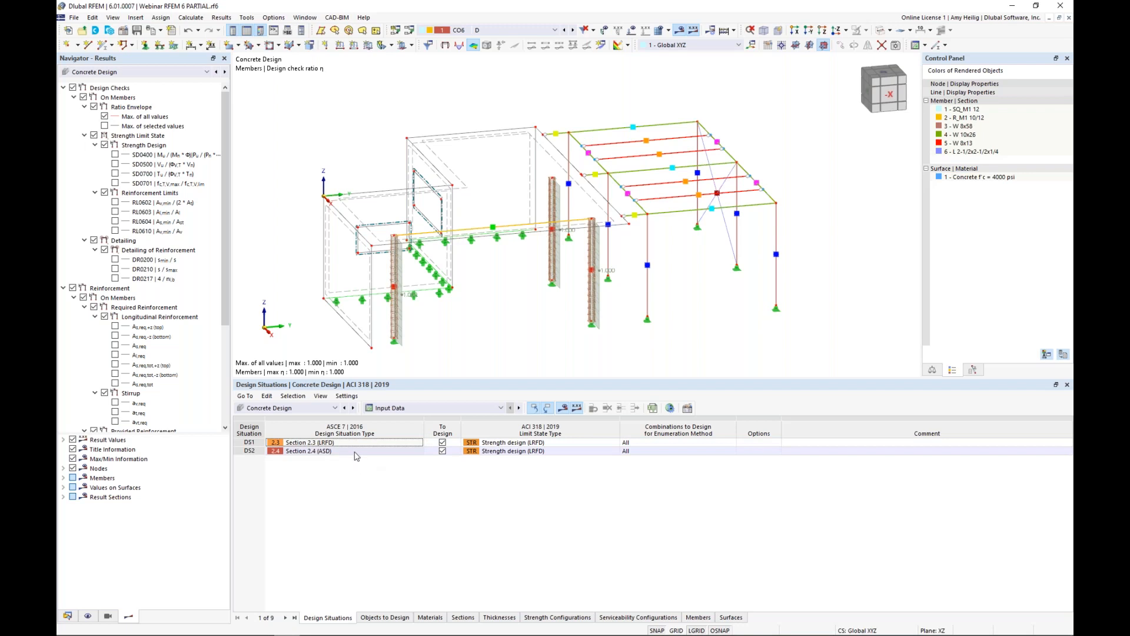
pyautogui.click(504, 452)
pyautogui.click(615, 452)
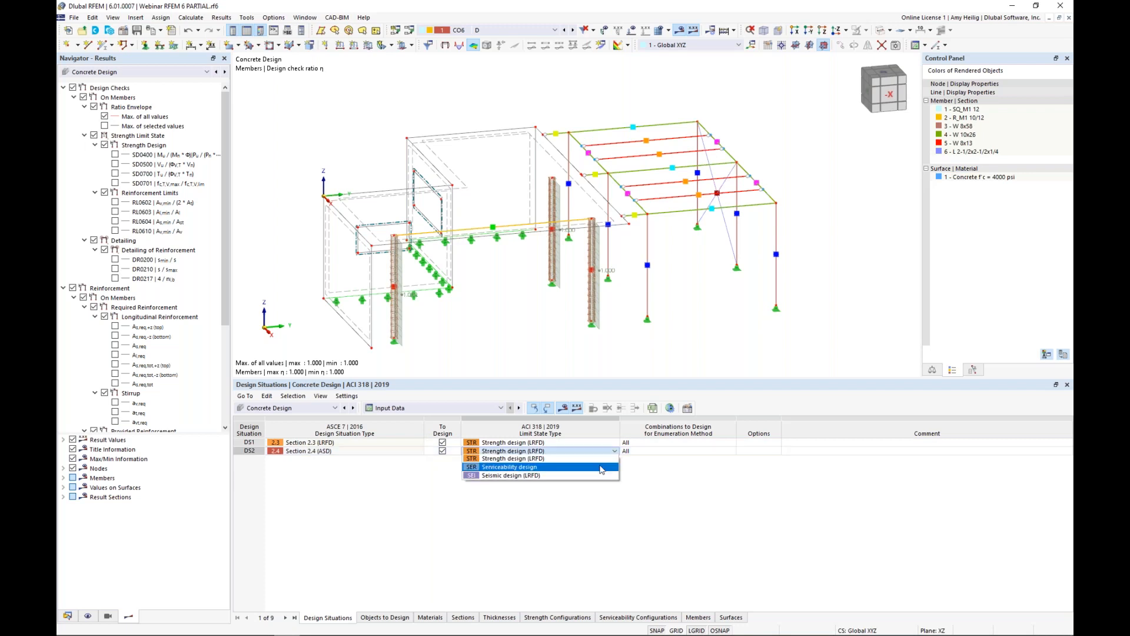
pyautogui.click(601, 467)
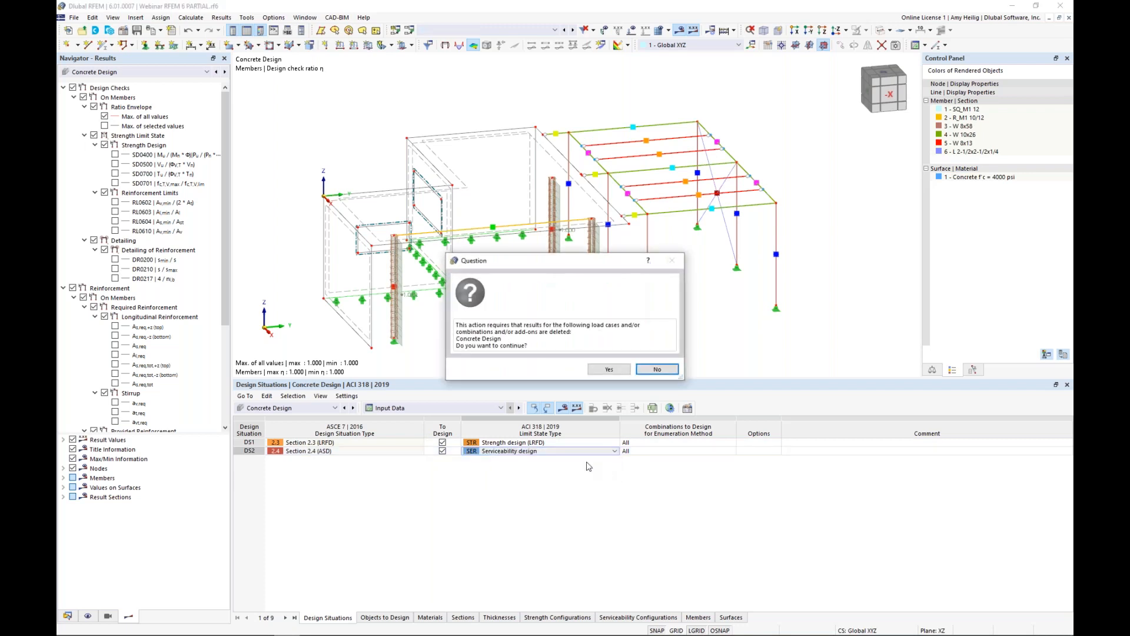
pyautogui.click(607, 367)
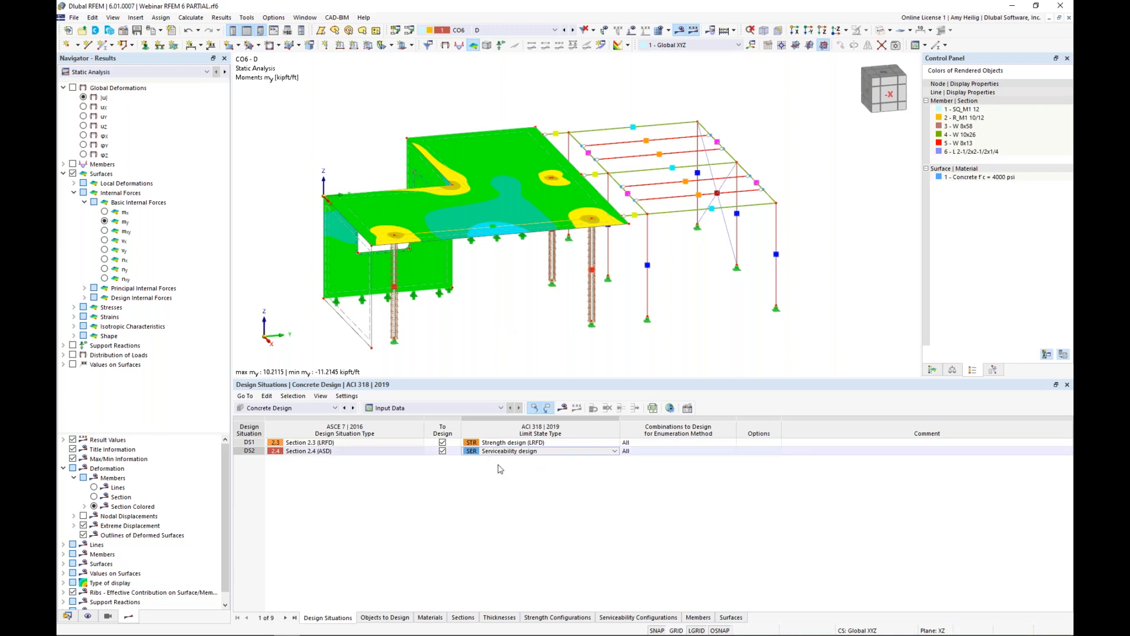
pyautogui.click(513, 450)
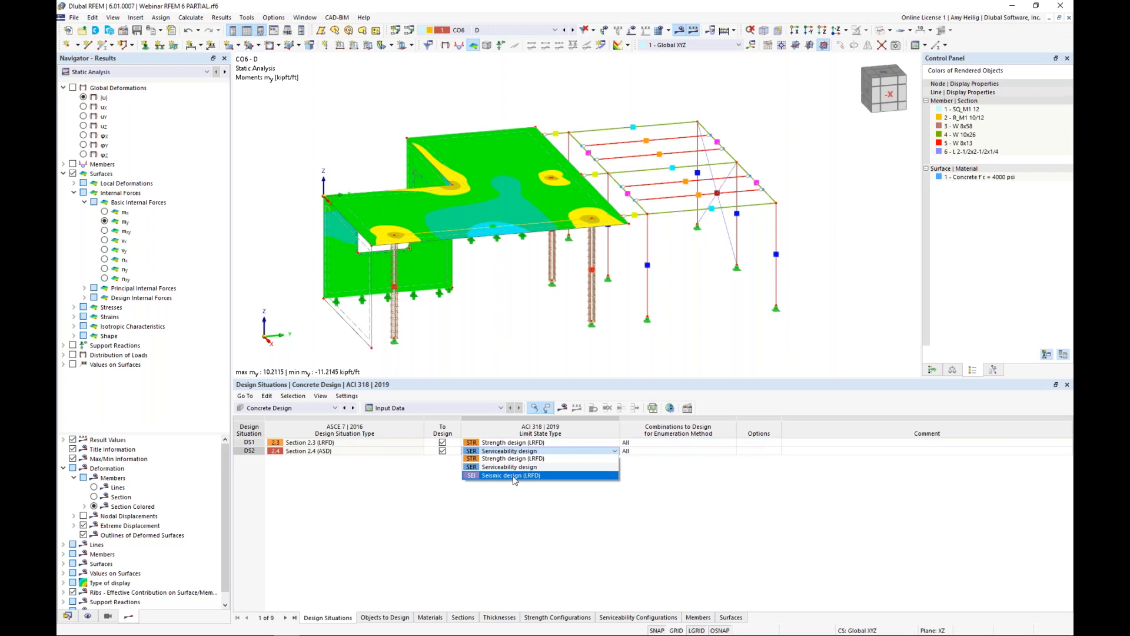
pyautogui.click(559, 503)
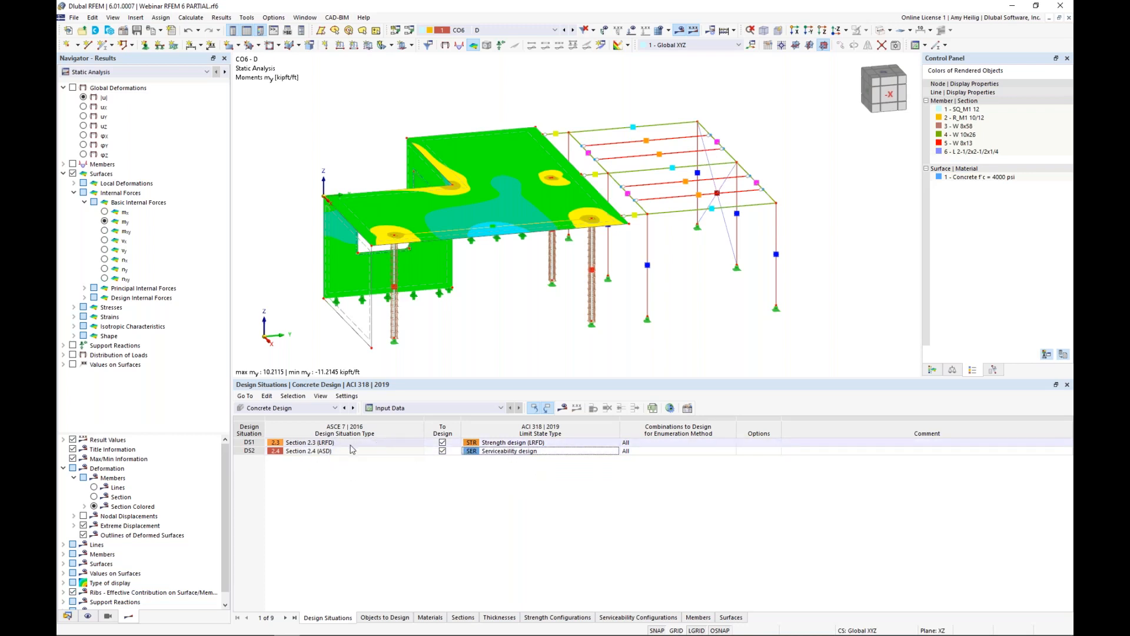
# Step: Turn off designing all members and surfaces in Concrete Design and select only the concrete columns, members 1-3, for design
pyautogui.click(384, 618)
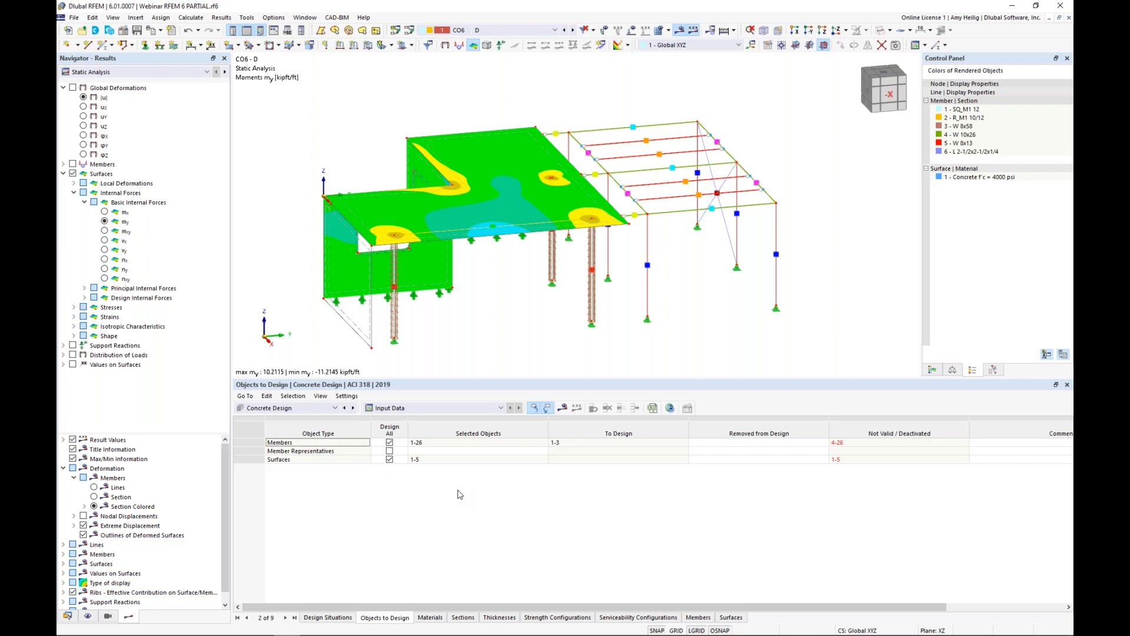
pyautogui.click(390, 444)
pyautogui.click(390, 442)
pyautogui.click(390, 460)
pyautogui.click(390, 459)
pyautogui.click(524, 443)
pyautogui.click(543, 442)
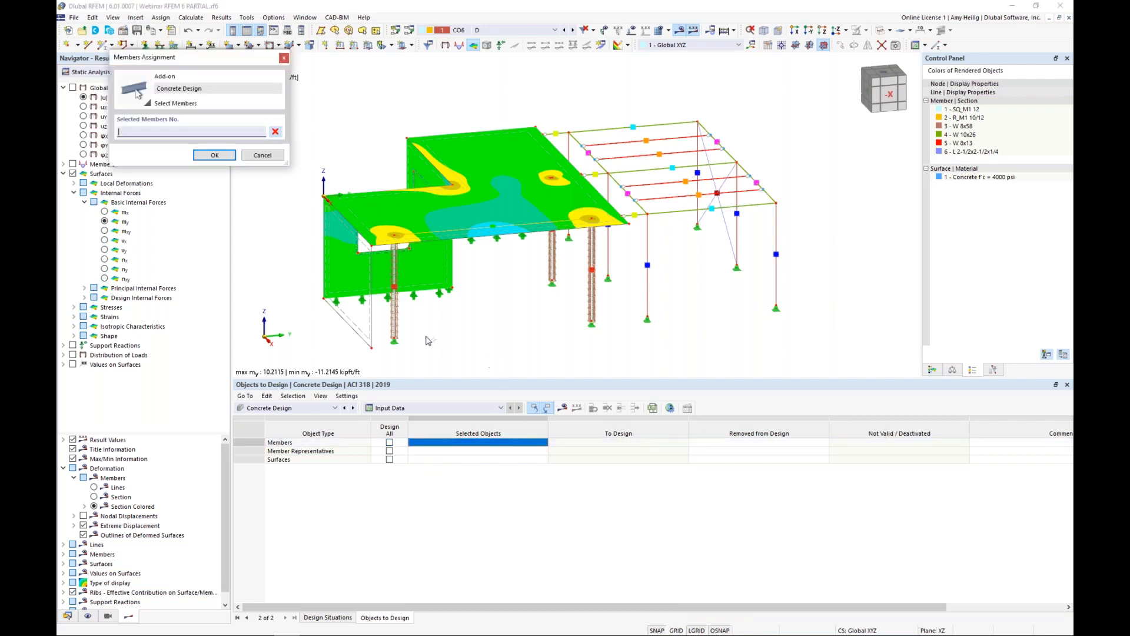
pyautogui.click(591, 303)
pyautogui.click(551, 266)
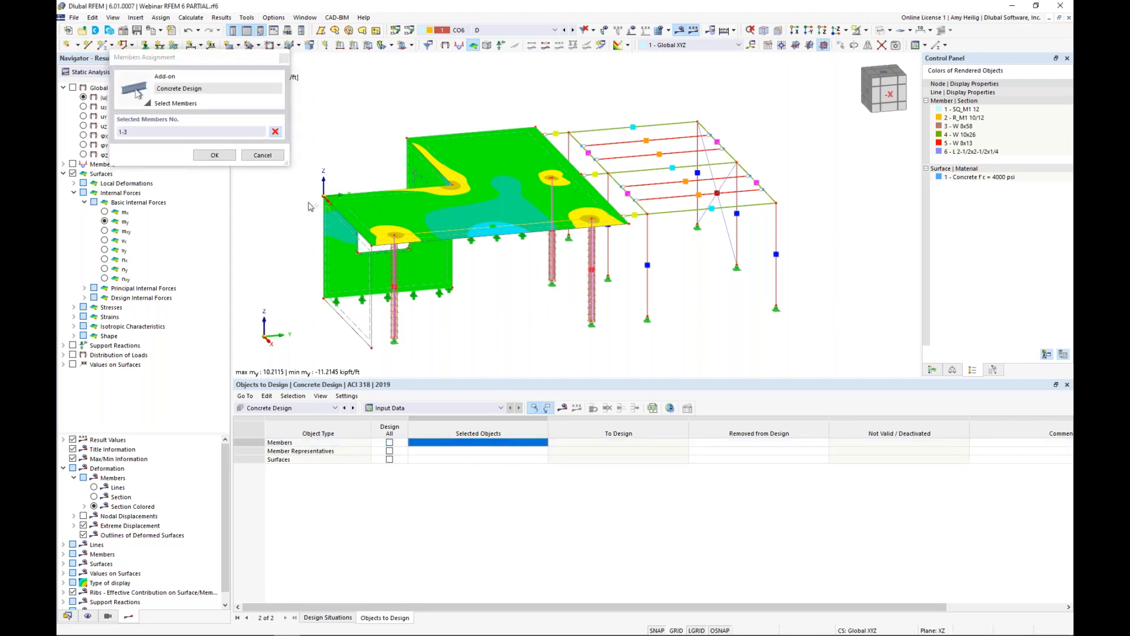
pyautogui.click(218, 155)
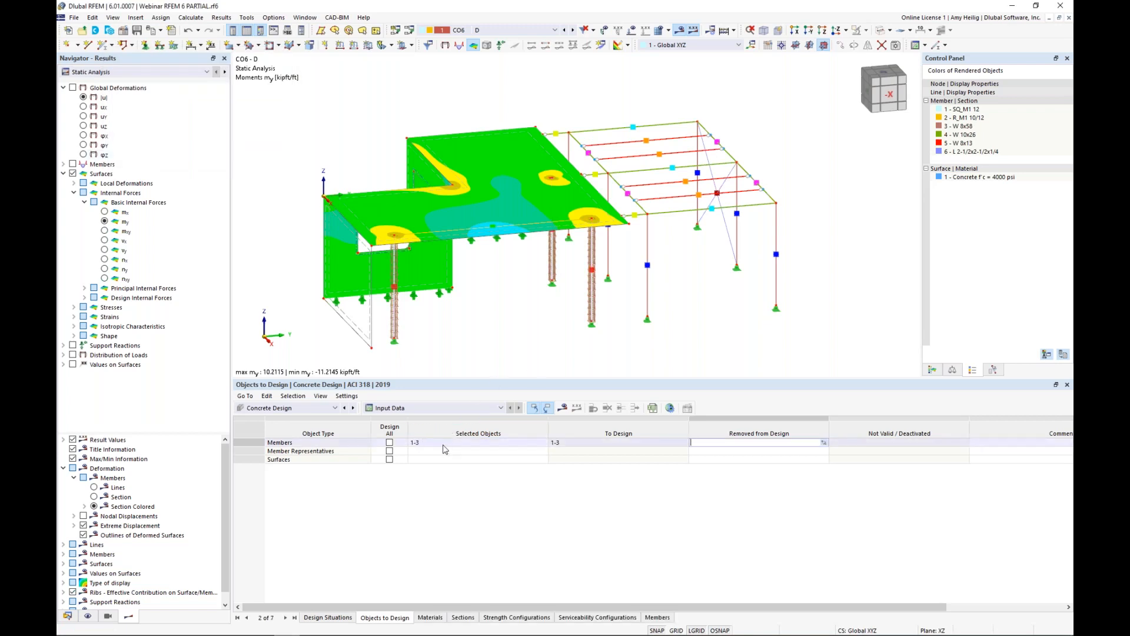
# Step: In the Steel Design input data, set design situation DS2's limit state type to Serviceability limit state and accept deleting the Steel Design results
pyautogui.click(323, 408)
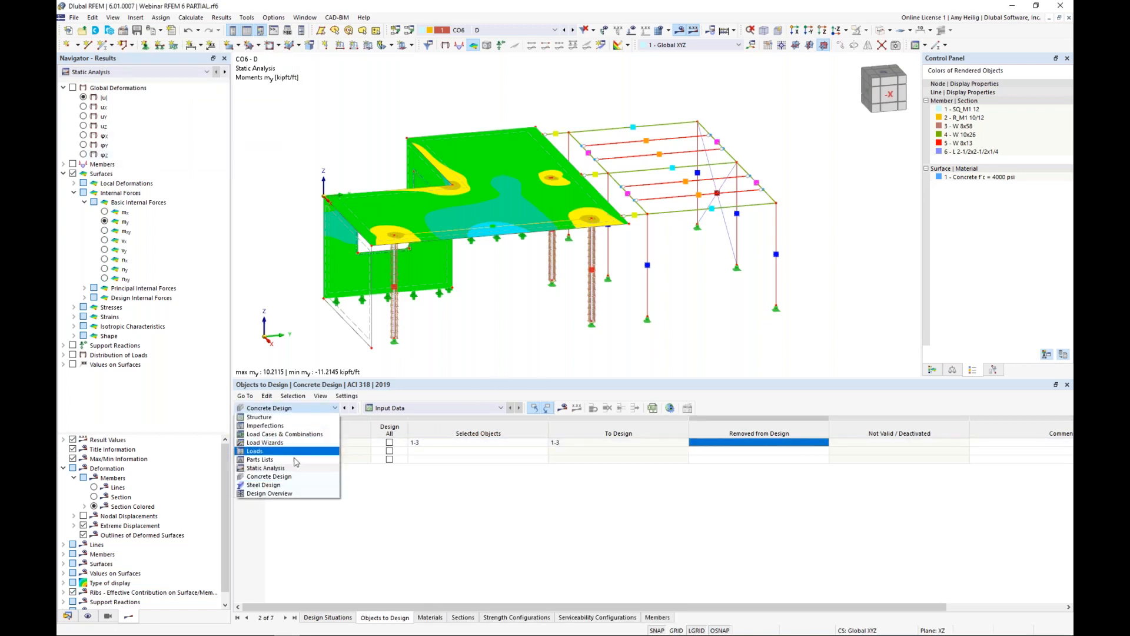
pyautogui.click(281, 487)
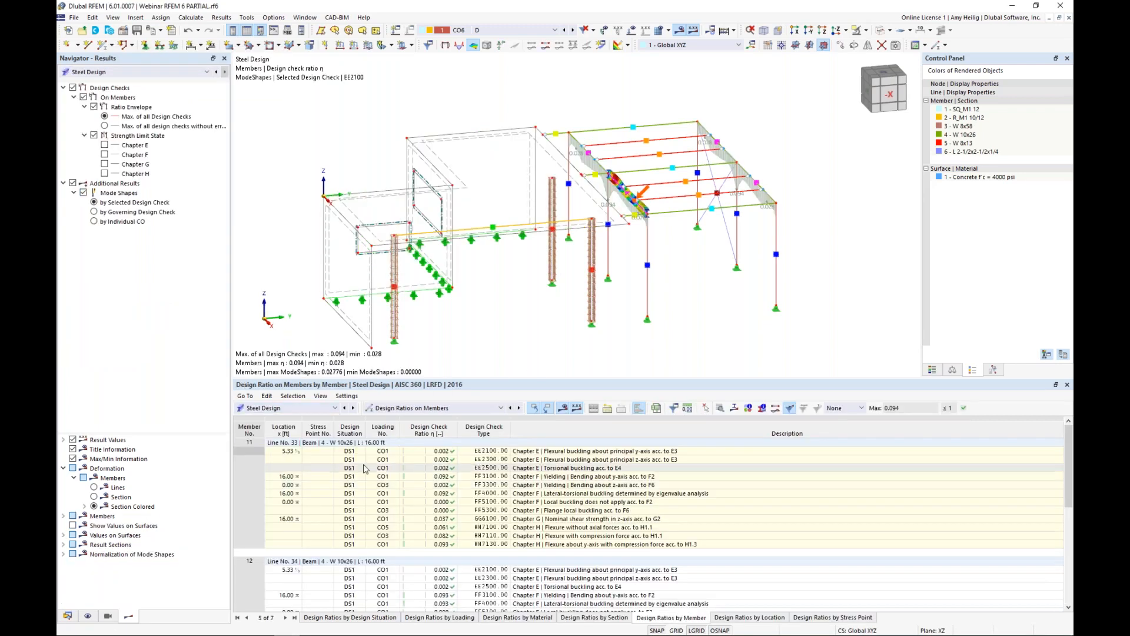
pyautogui.click(394, 408)
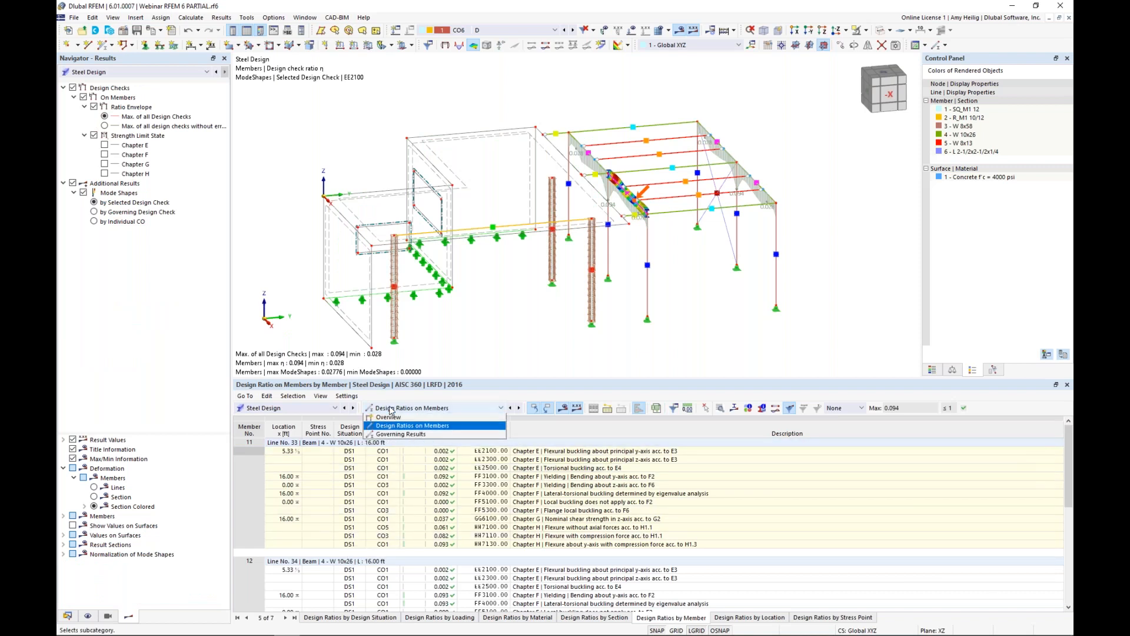
pyautogui.click(394, 417)
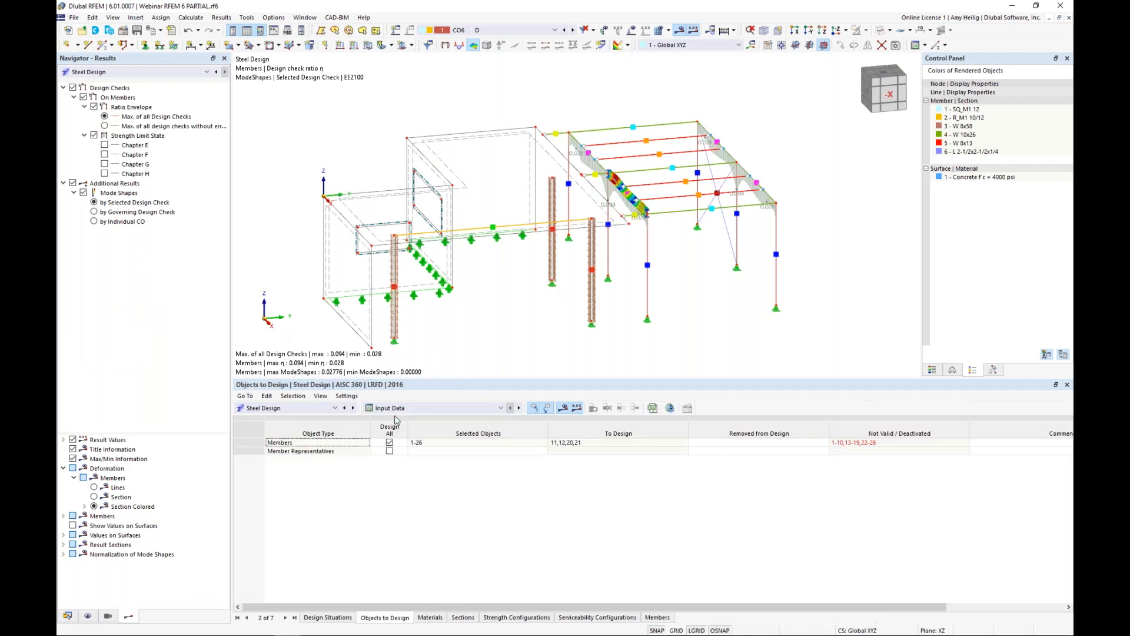
pyautogui.click(324, 618)
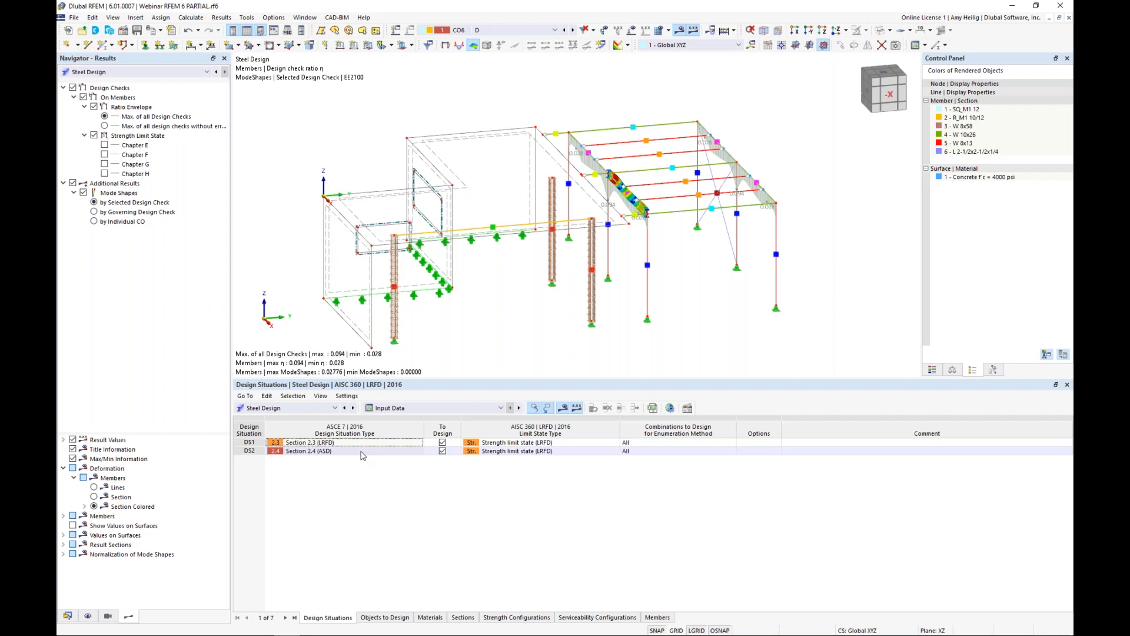
pyautogui.click(547, 451)
pyautogui.click(612, 452)
pyautogui.click(595, 469)
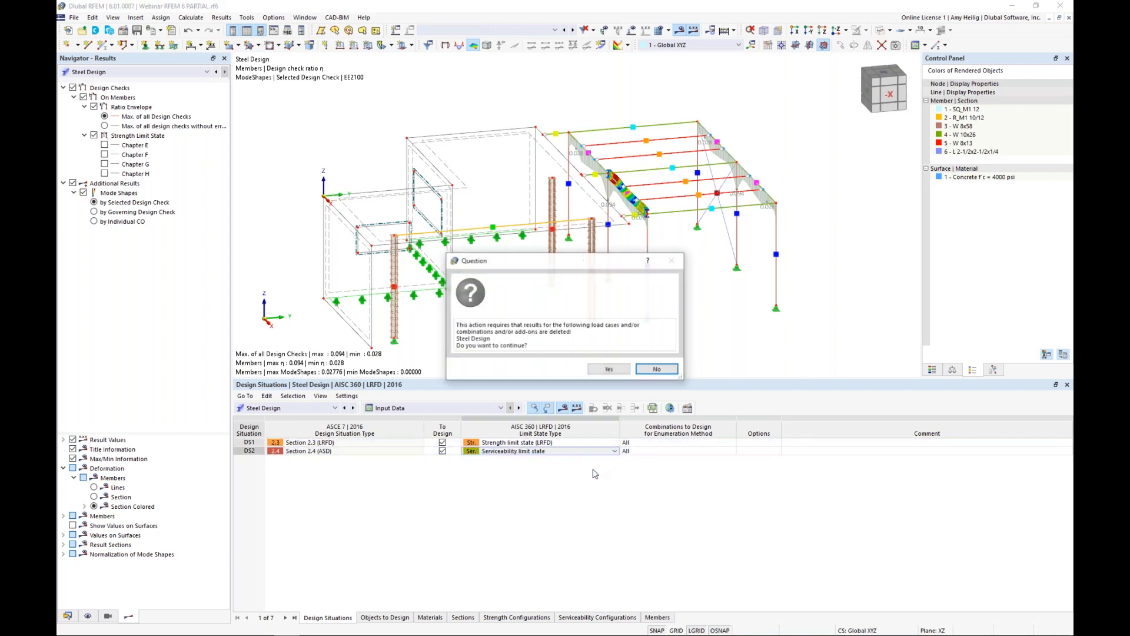
pyautogui.click(606, 365)
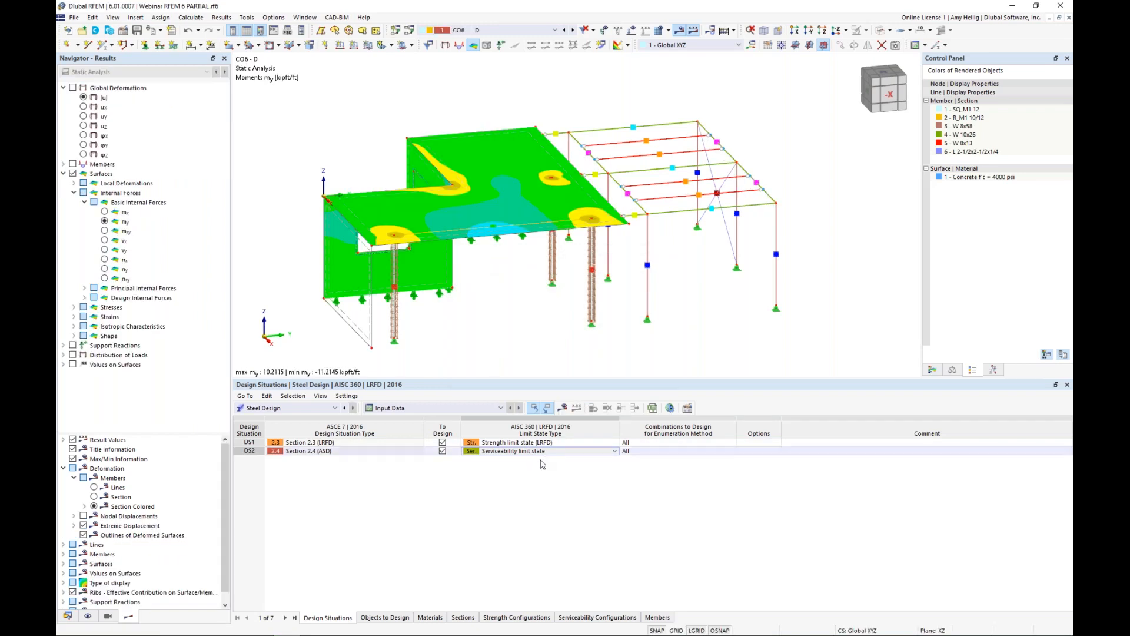
# Step: Turn off designing all members in the Steel Design objects to design and select only the W 10x26 beams, members 11, 12, 20 and 21
pyautogui.click(384, 617)
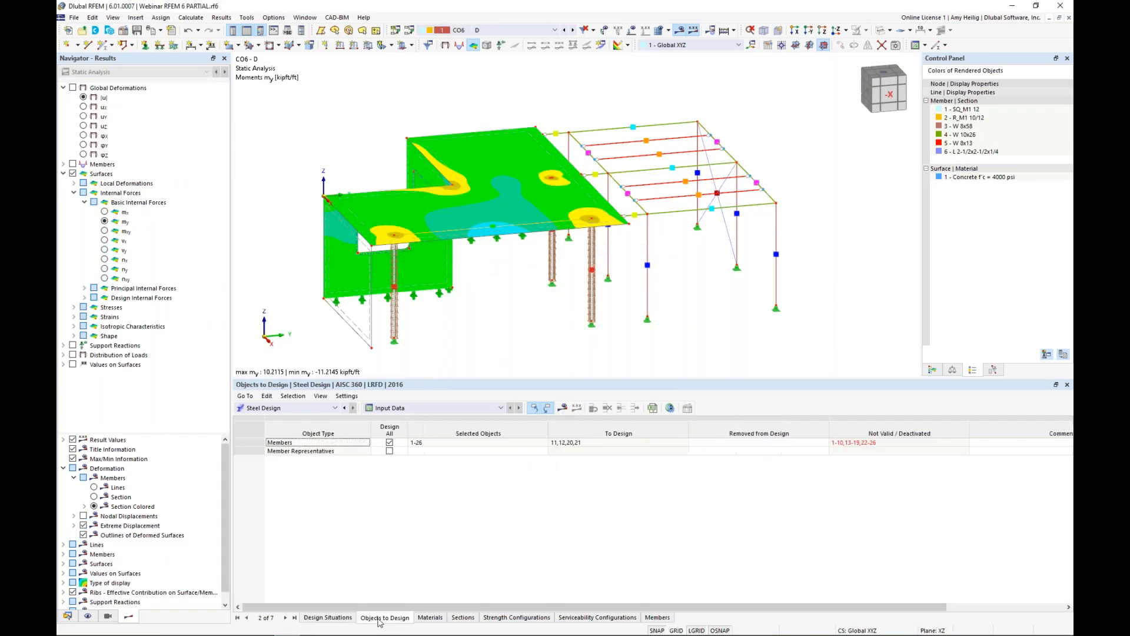
pyautogui.click(390, 445)
pyautogui.click(390, 443)
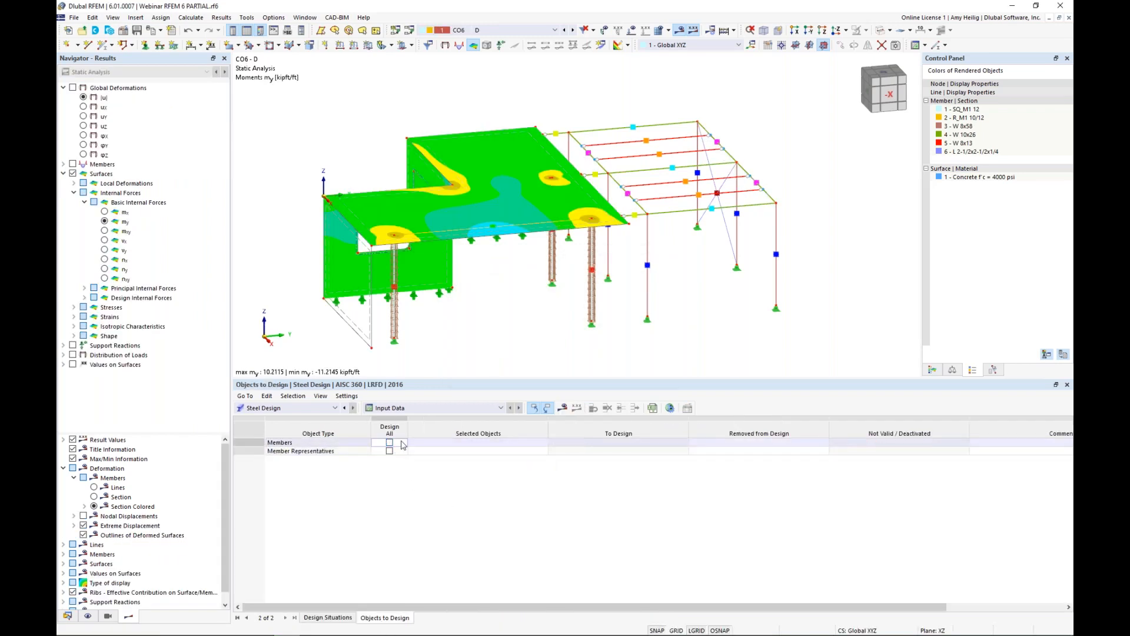
pyautogui.click(434, 443)
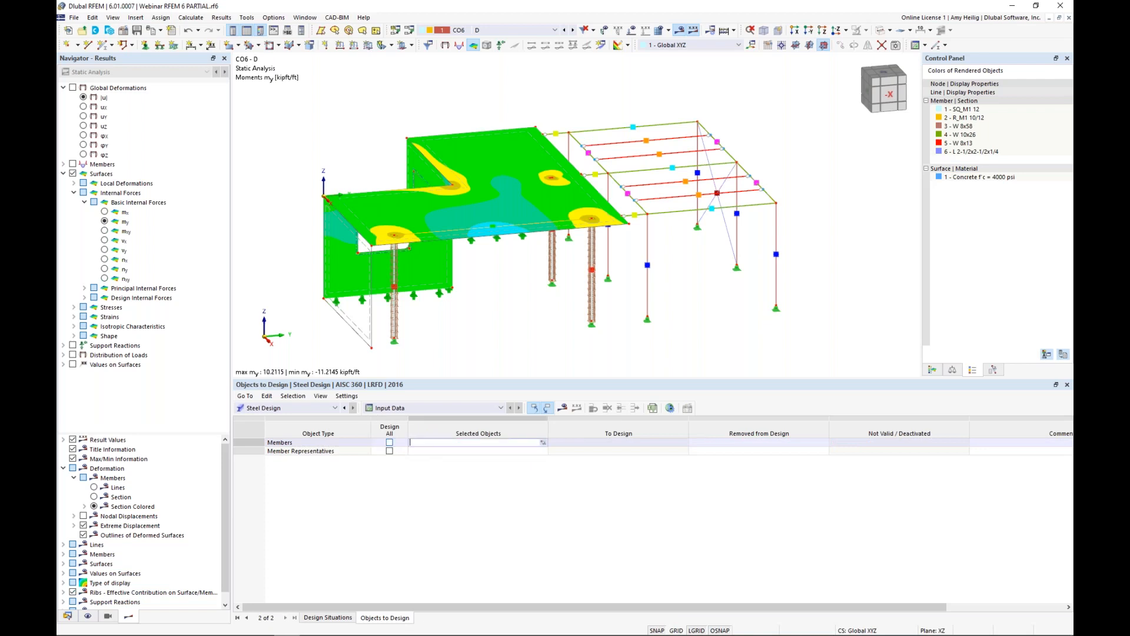
pyautogui.click(542, 443)
pyautogui.click(626, 192)
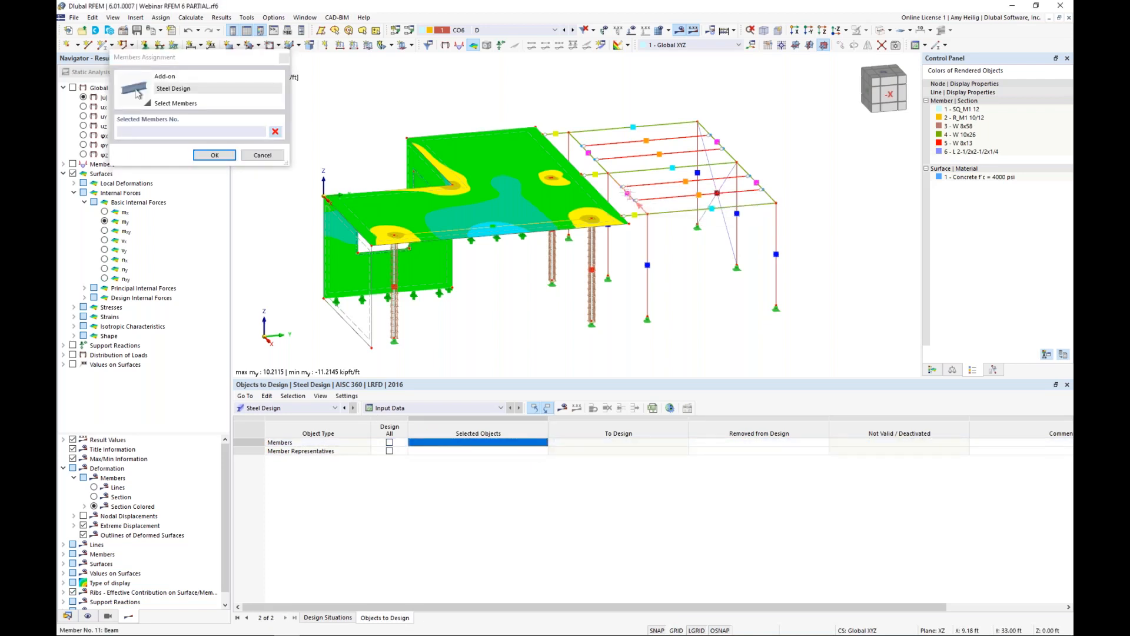
pyautogui.click(608, 172)
pyautogui.click(729, 154)
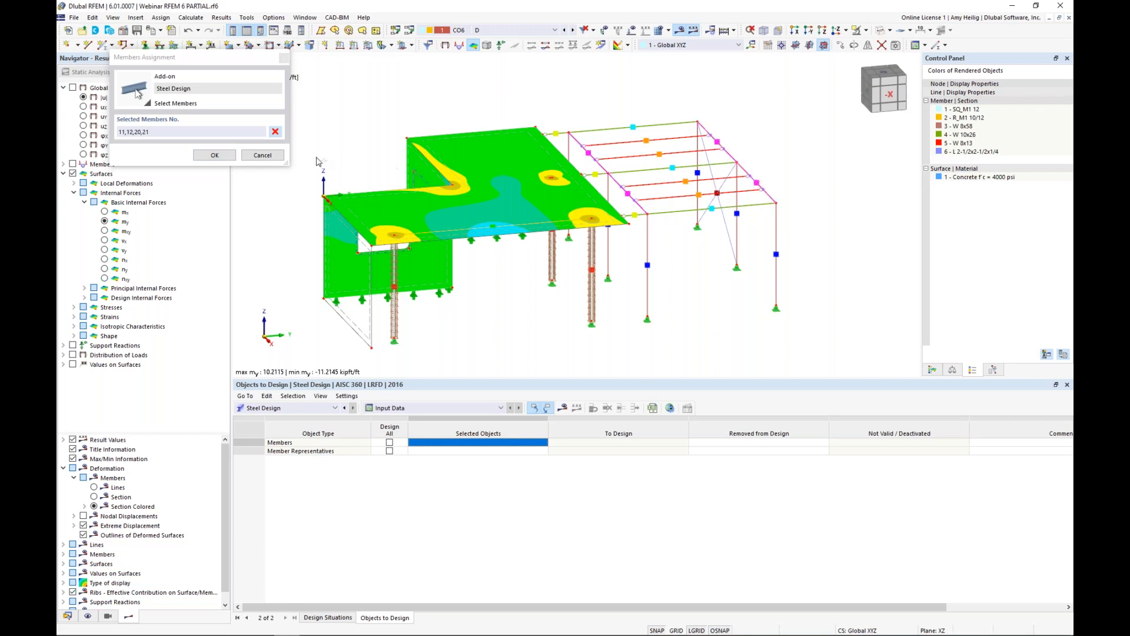
pyautogui.click(214, 155)
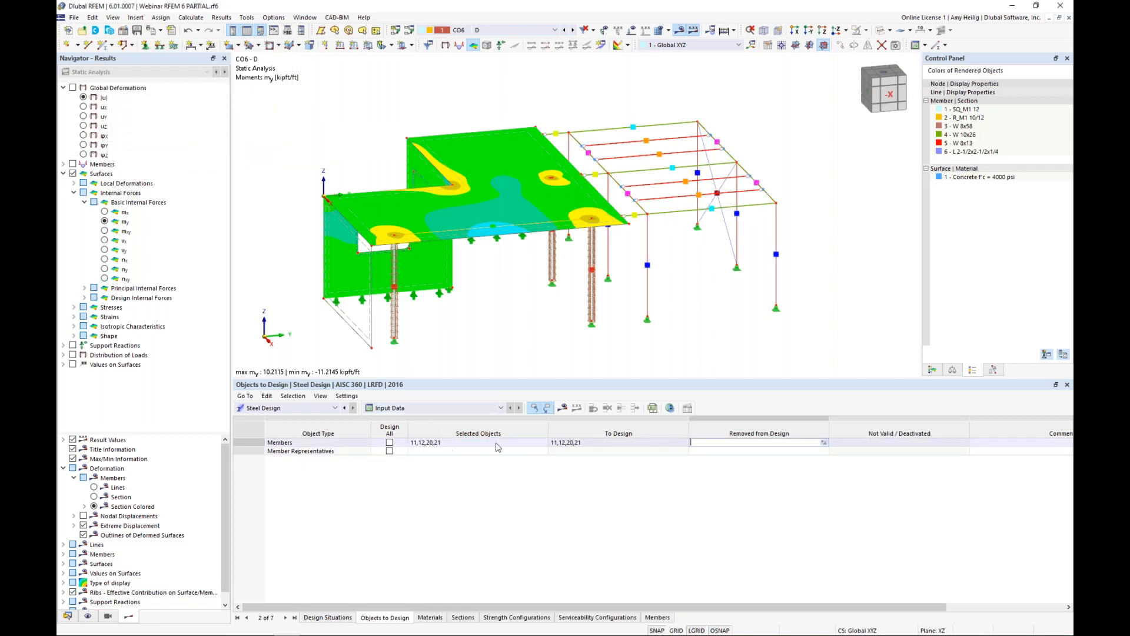
# Step: Calculate all analyses and design checks, and show the Concrete Design ratios by member in an enlarged table area
pyautogui.click(190, 17)
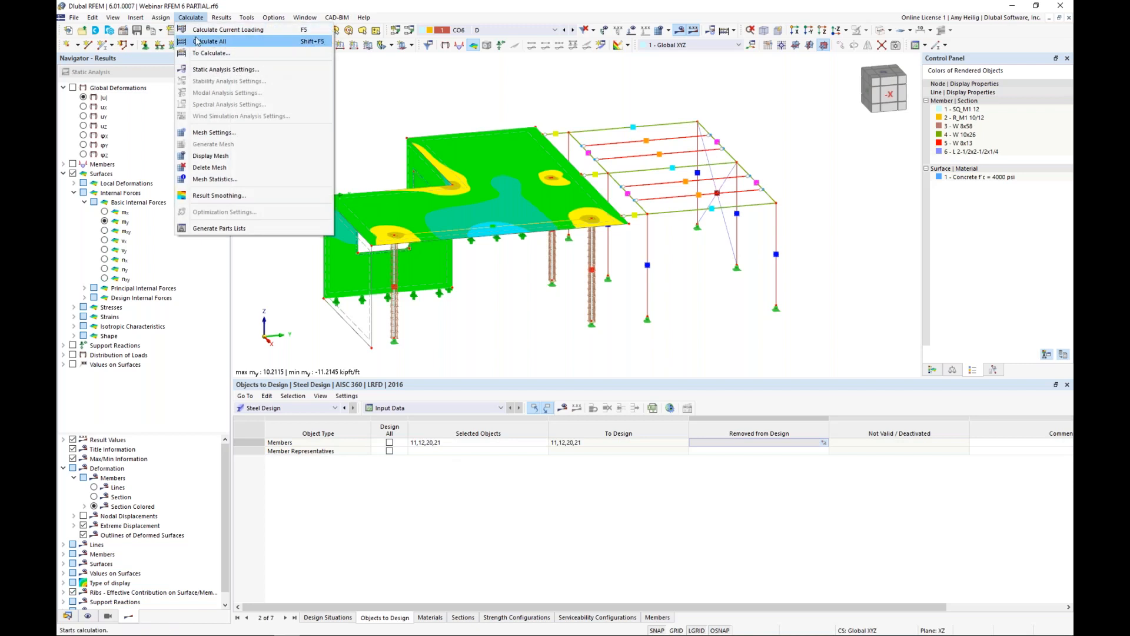
pyautogui.click(207, 41)
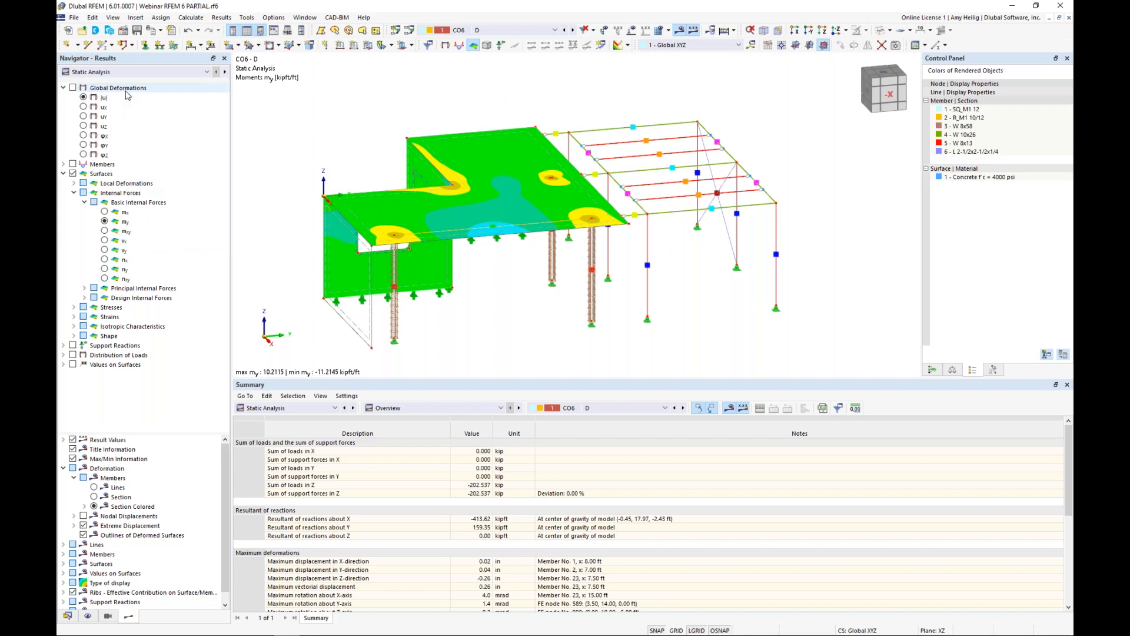
pyautogui.click(259, 407)
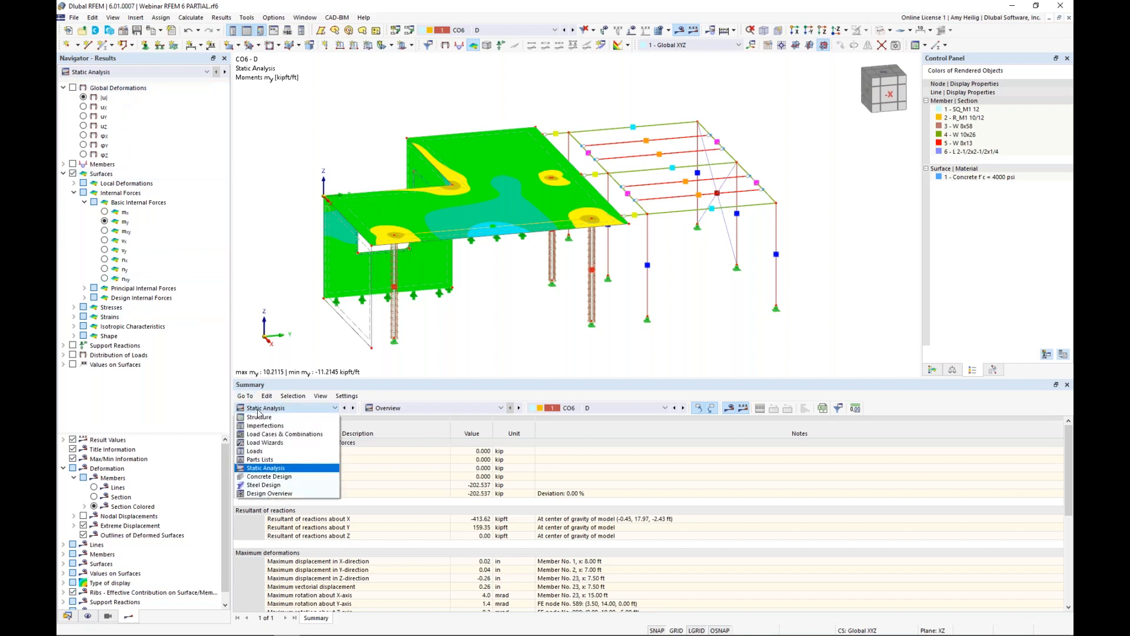
pyautogui.click(247, 476)
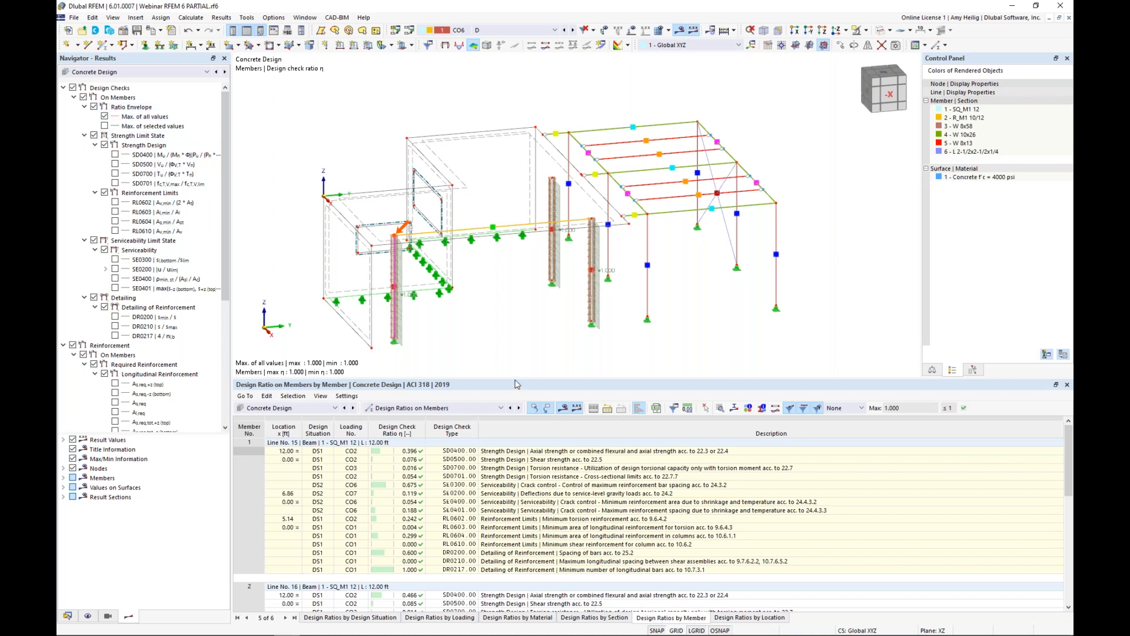
pyautogui.moveTo(516, 380); pyautogui.dragTo(516, 338)
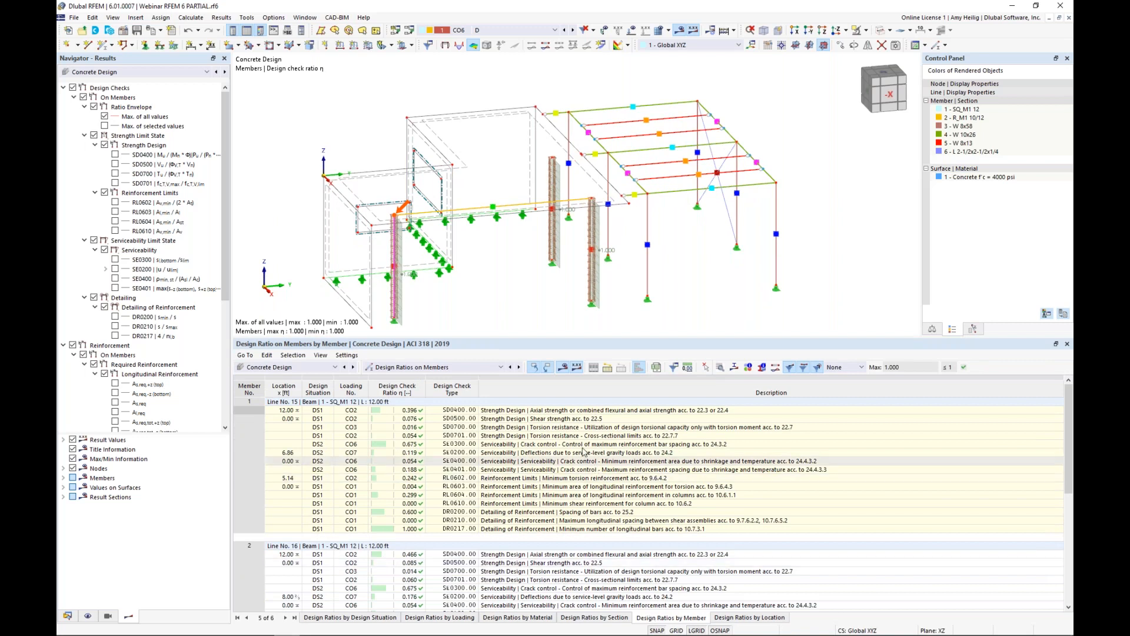
# Step: Examine the concrete design ratios of members 1 and 2, locating the SL0401 check of member 1 and the RL0602 check of member 2 in the model
pyautogui.click(563, 469)
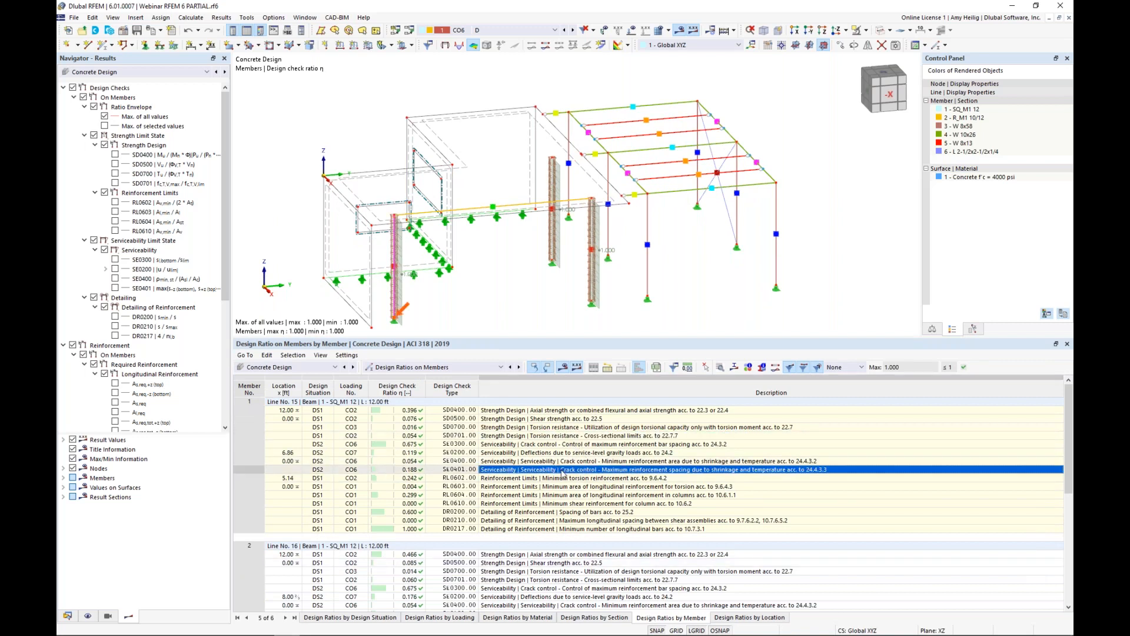
pyautogui.scroll(-1, 562, 472)
pyautogui.scroll(-2, 562, 472)
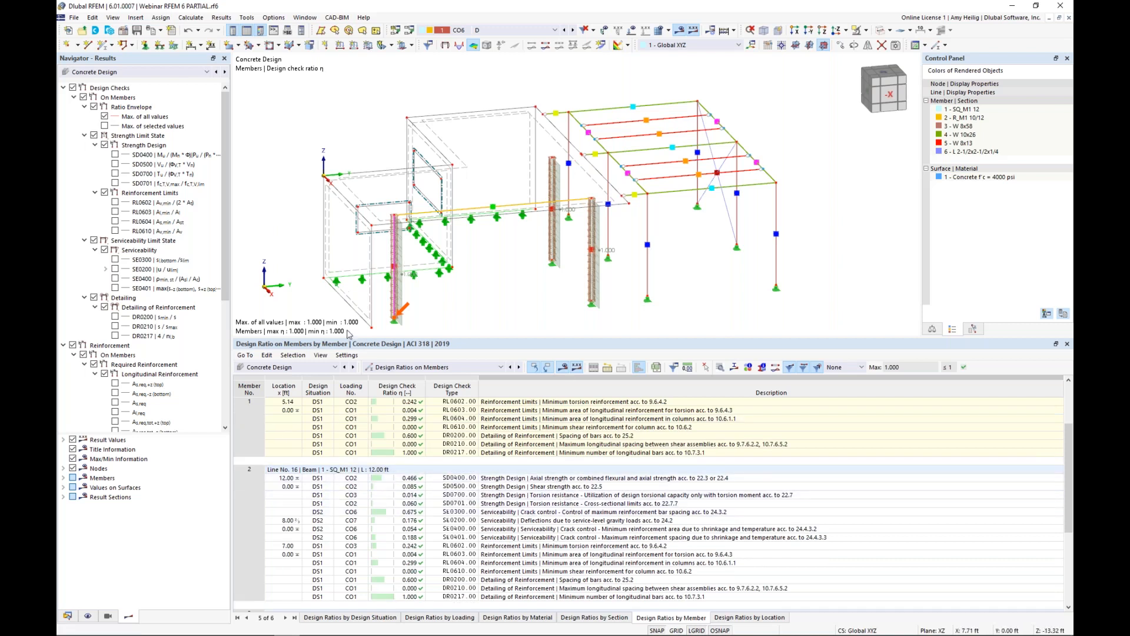
pyautogui.click(453, 545)
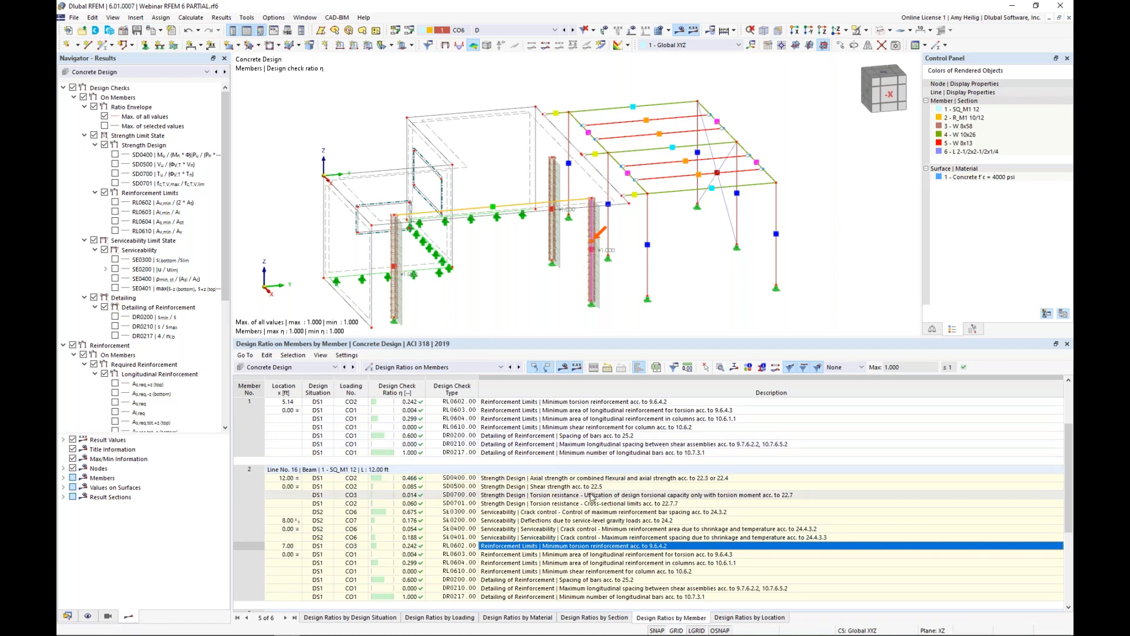
# Step: Open the design check details for concrete member 2's SD0400 check and view the SD0500.01, SD0700.01 and SD0400.01 reinforcement checks
pyautogui.click(557, 479)
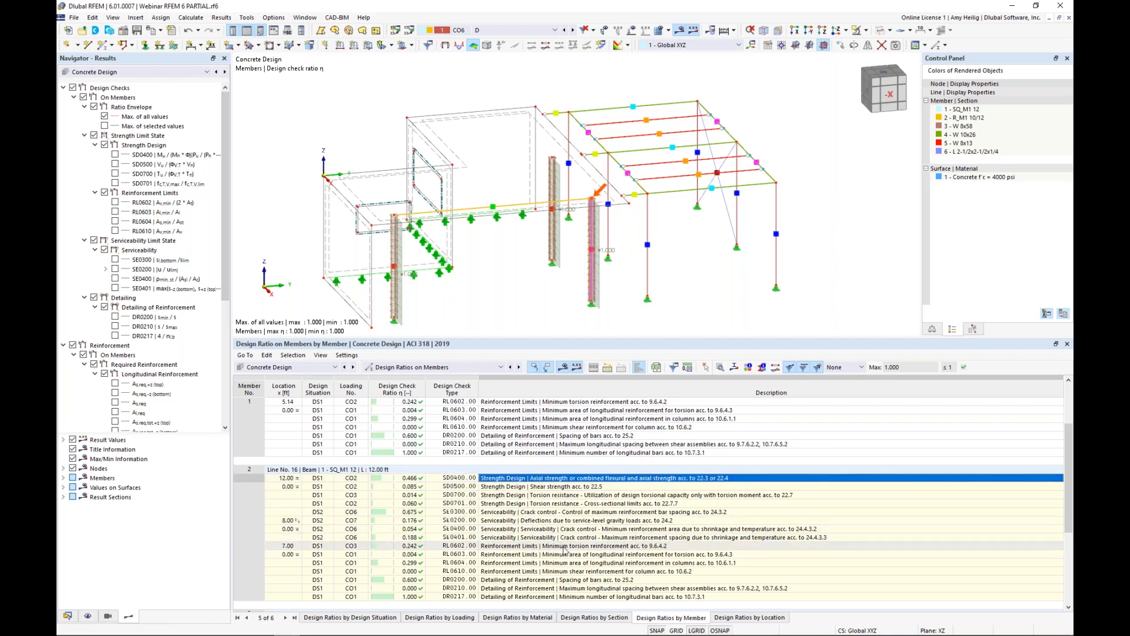
pyautogui.click(720, 367)
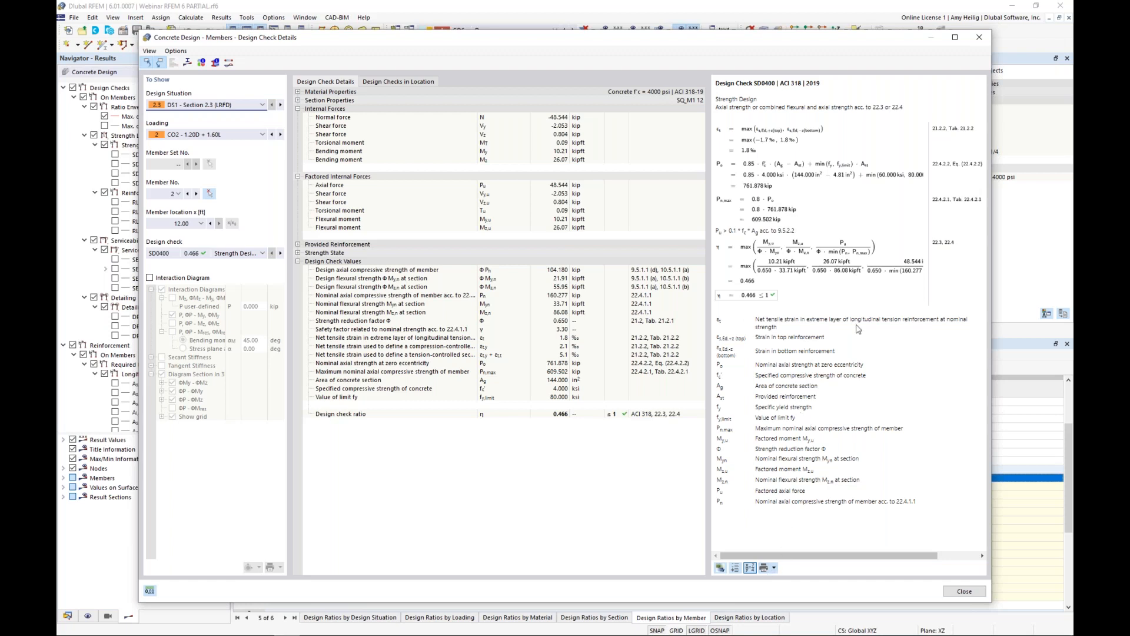
pyautogui.click(256, 255)
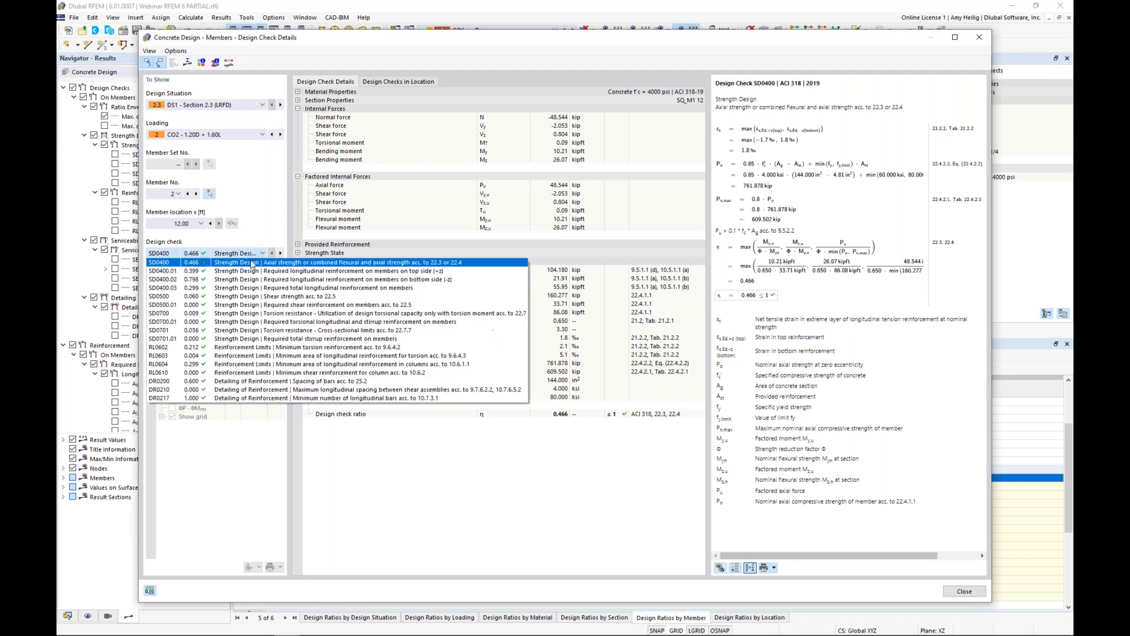
pyautogui.click(256, 305)
pyautogui.click(226, 254)
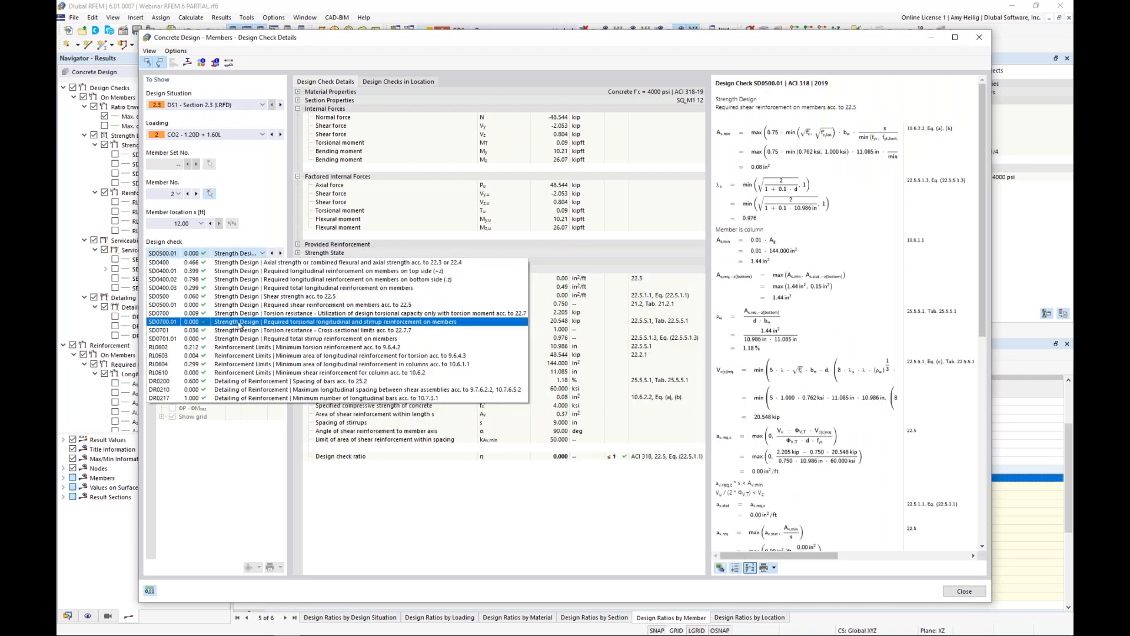
pyautogui.click(239, 323)
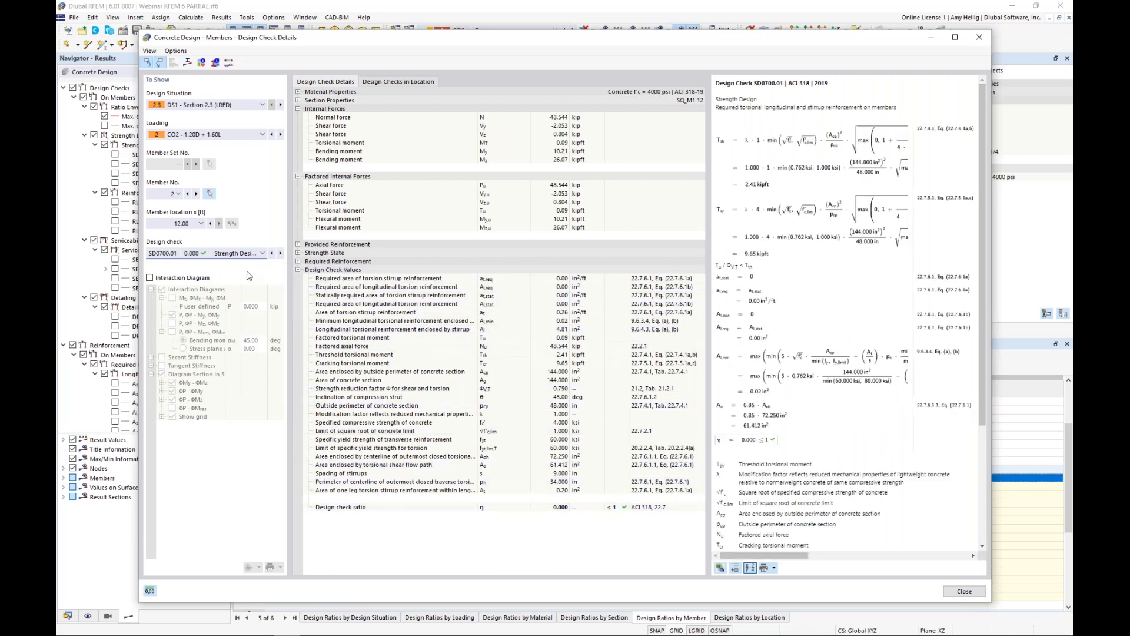
pyautogui.click(247, 253)
pyautogui.scroll(2, 229, 277)
pyautogui.click(220, 271)
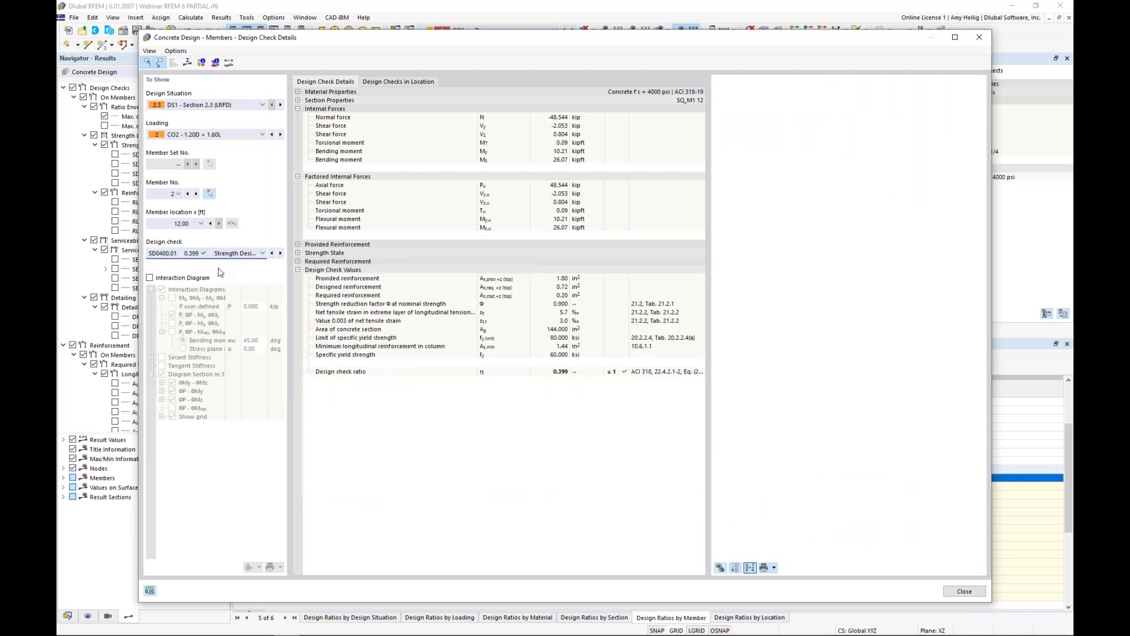
# Step: Turn on the interaction diagram for concrete member 2 and inspect its 2D and 3D diagrams
pyautogui.click(150, 278)
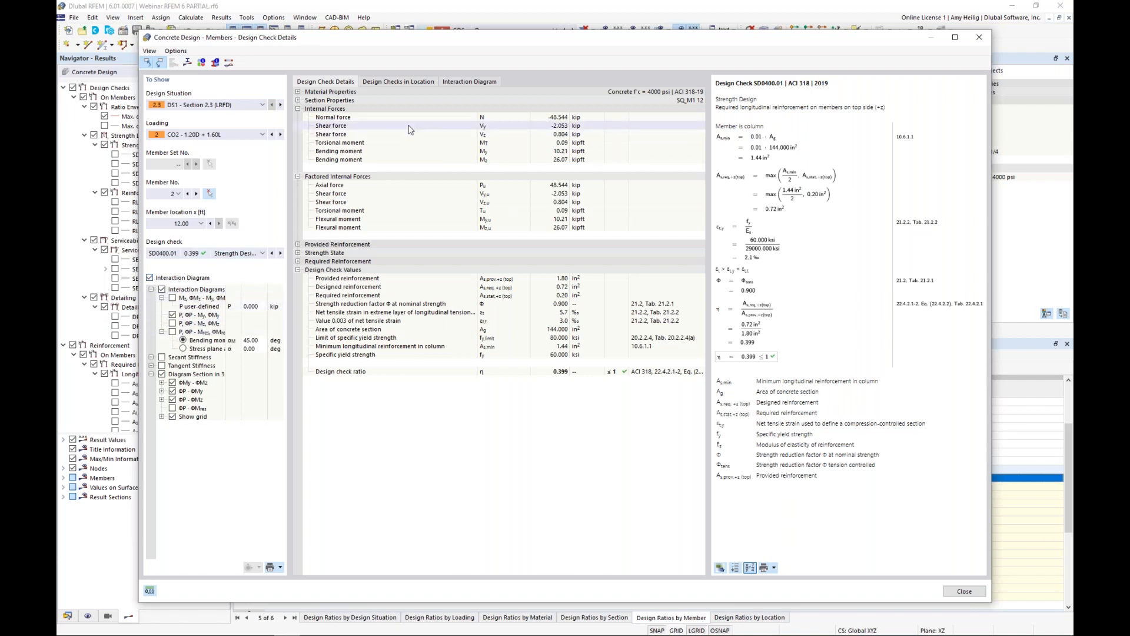
pyautogui.click(480, 83)
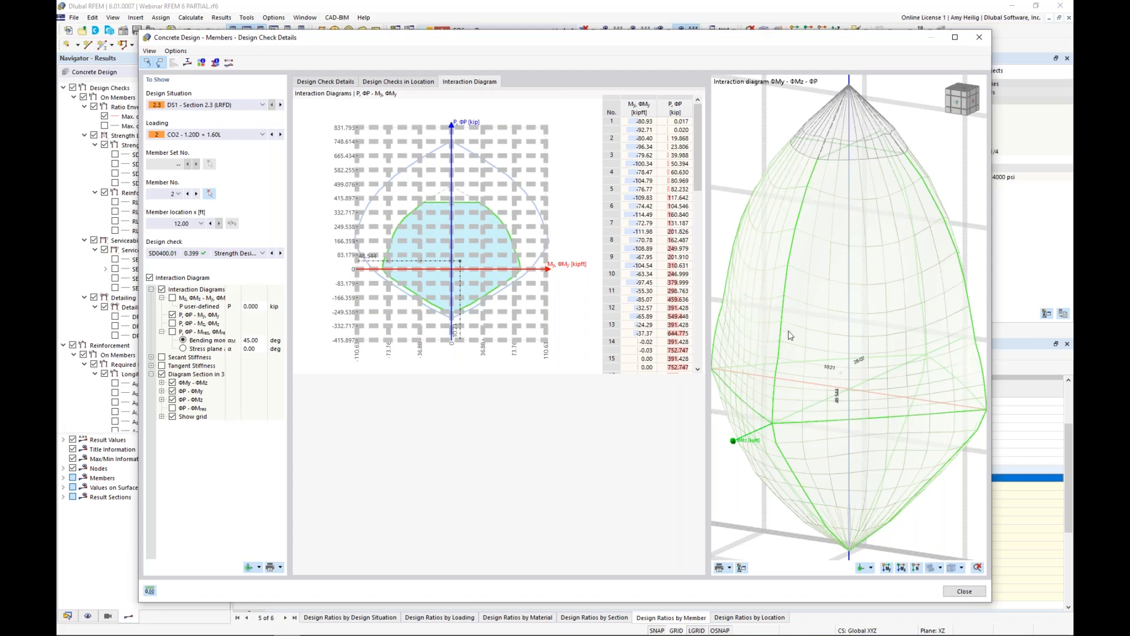
pyautogui.scroll(-3, 824, 319)
pyautogui.keyDown('ctrl'); pyautogui.moveTo(918, 348); pyautogui.dragTo(838, 364, button='middle'); pyautogui.keyUp('ctrl')
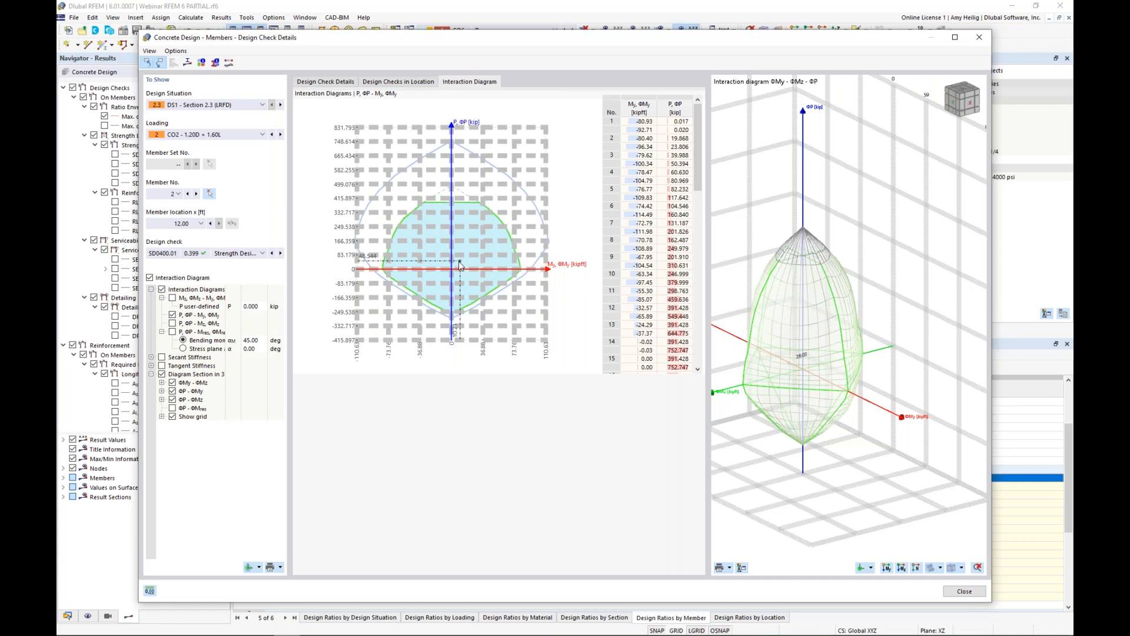
pyautogui.moveTo(809, 396); pyautogui.dragTo(842, 381, button='middle')
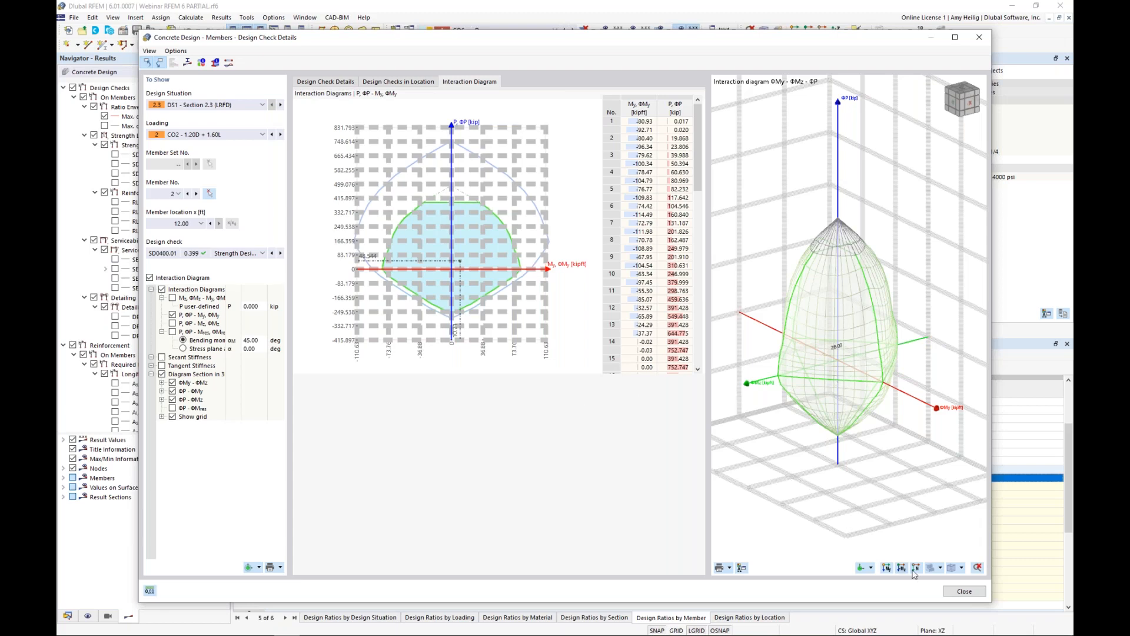
# Step: Close the concrete design check details and show the Steel Design ratios on members
pyautogui.click(963, 591)
pyautogui.click(289, 367)
pyautogui.click(275, 445)
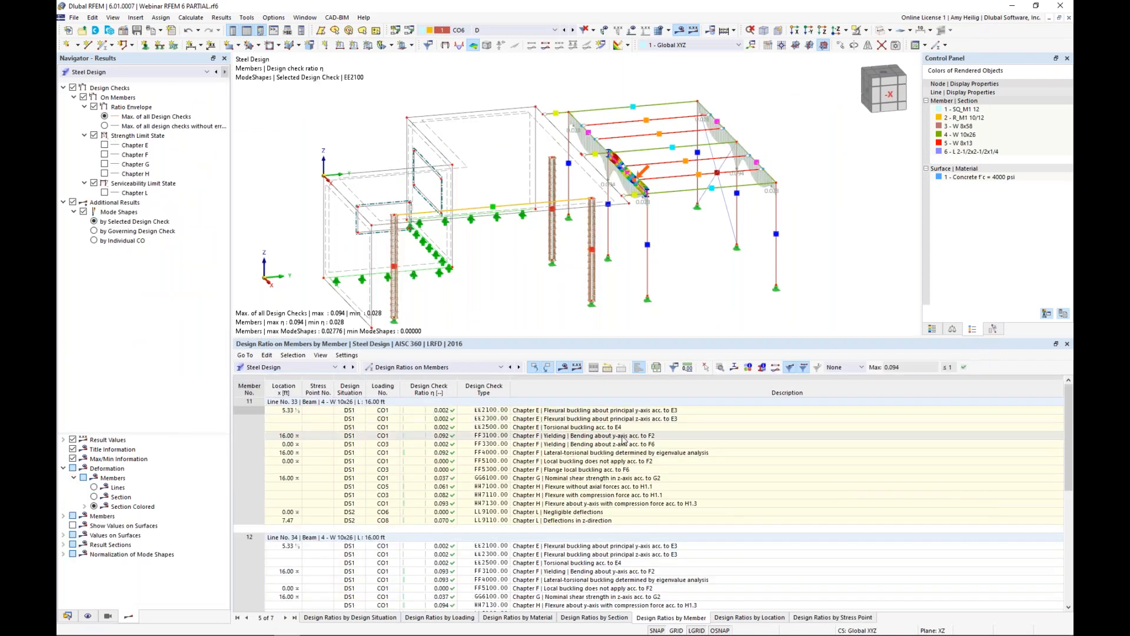
pyautogui.click(412, 367)
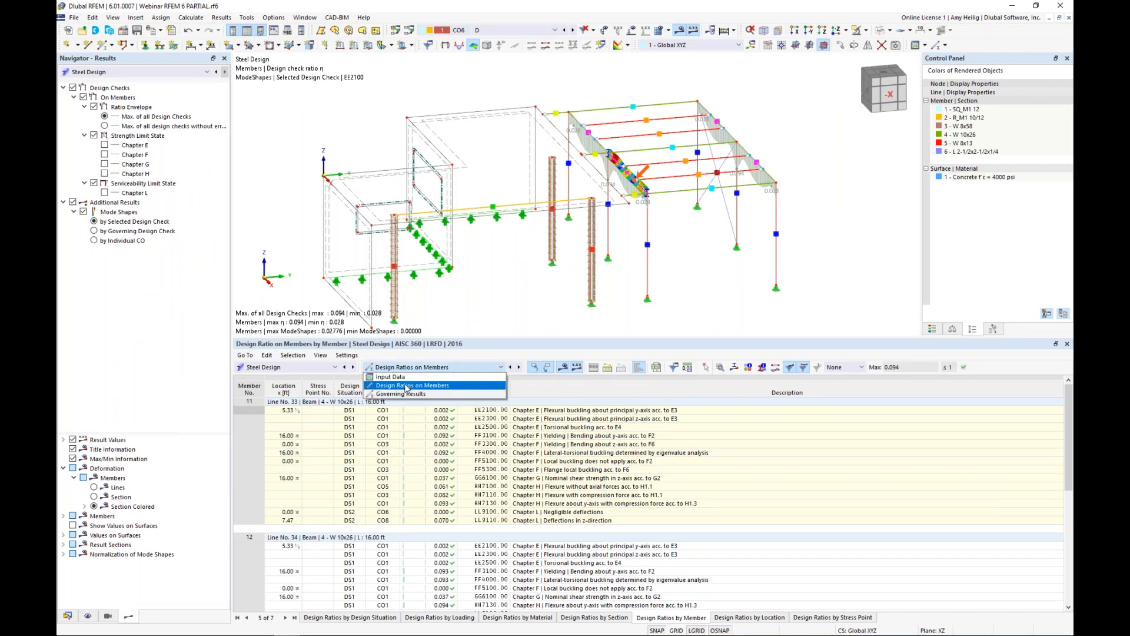
pyautogui.click(406, 386)
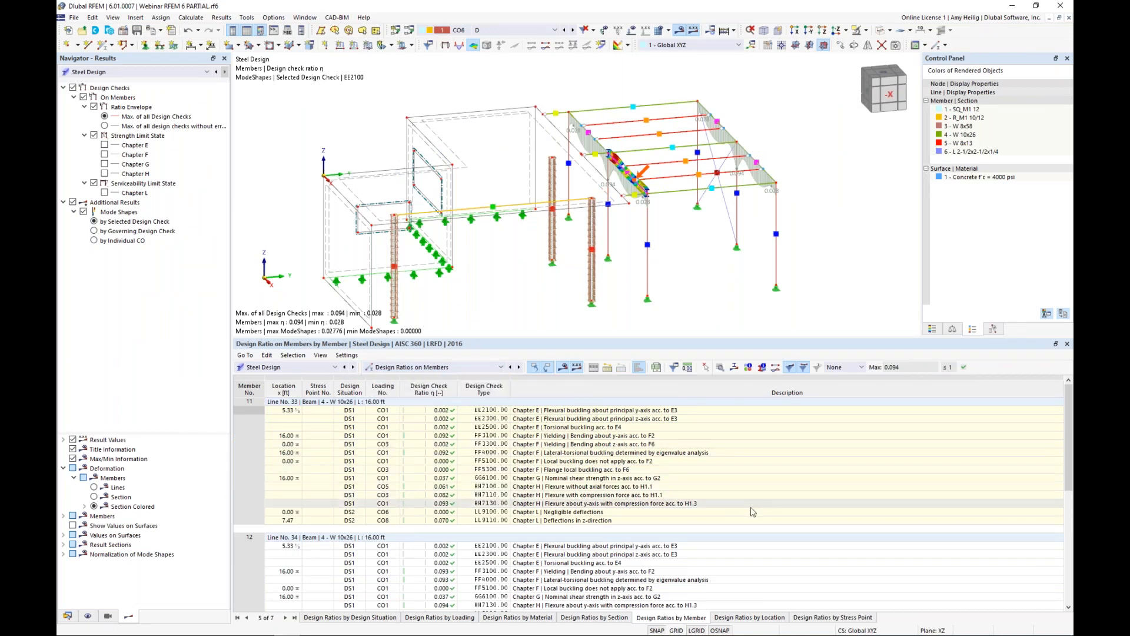
# Step: Locate member 11's Chapter G shear check and member 12's lateral-torsional buckling check with its mode shape on the steel beams
pyautogui.click(546, 446)
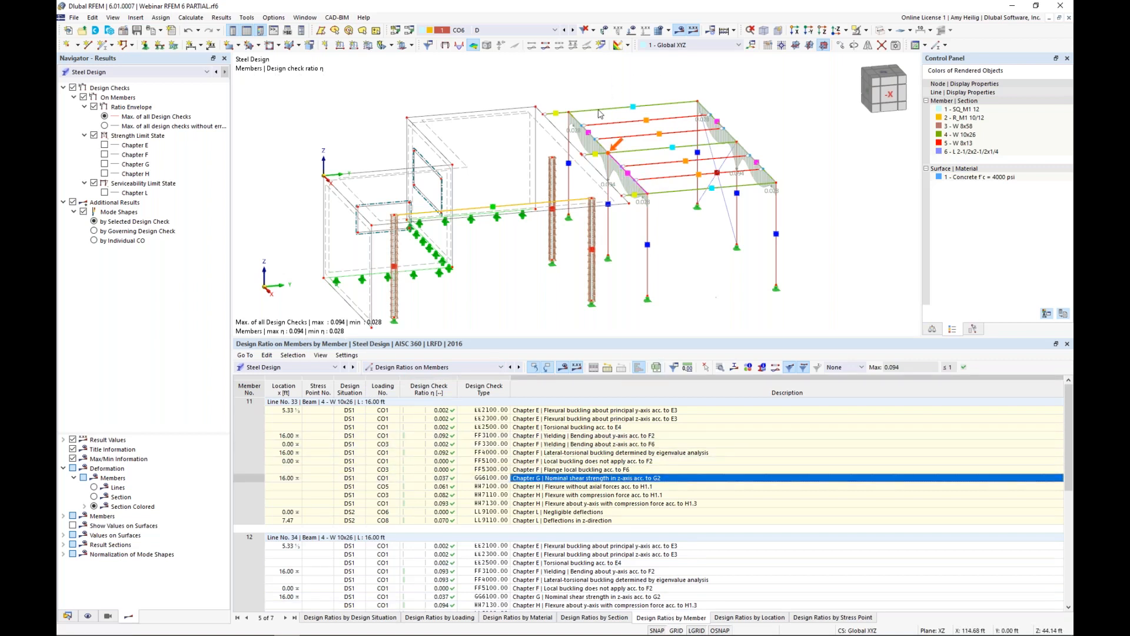
pyautogui.scroll(3, 620, 206)
pyautogui.scroll(1, 621, 206)
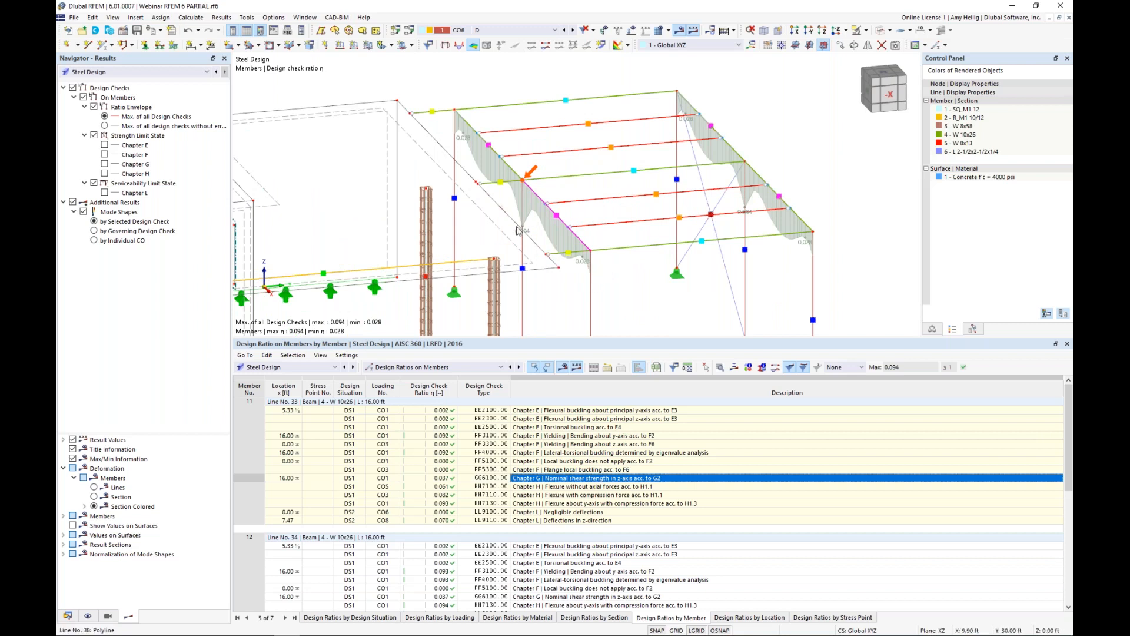
pyautogui.scroll(-3, 588, 524)
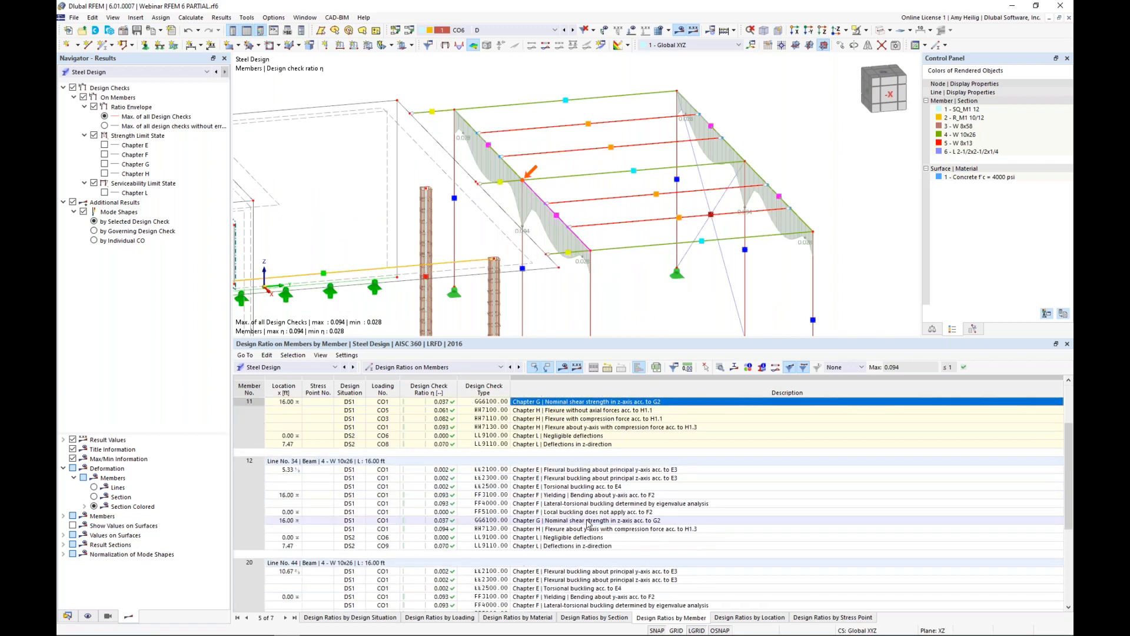
pyautogui.click(580, 486)
pyautogui.click(580, 503)
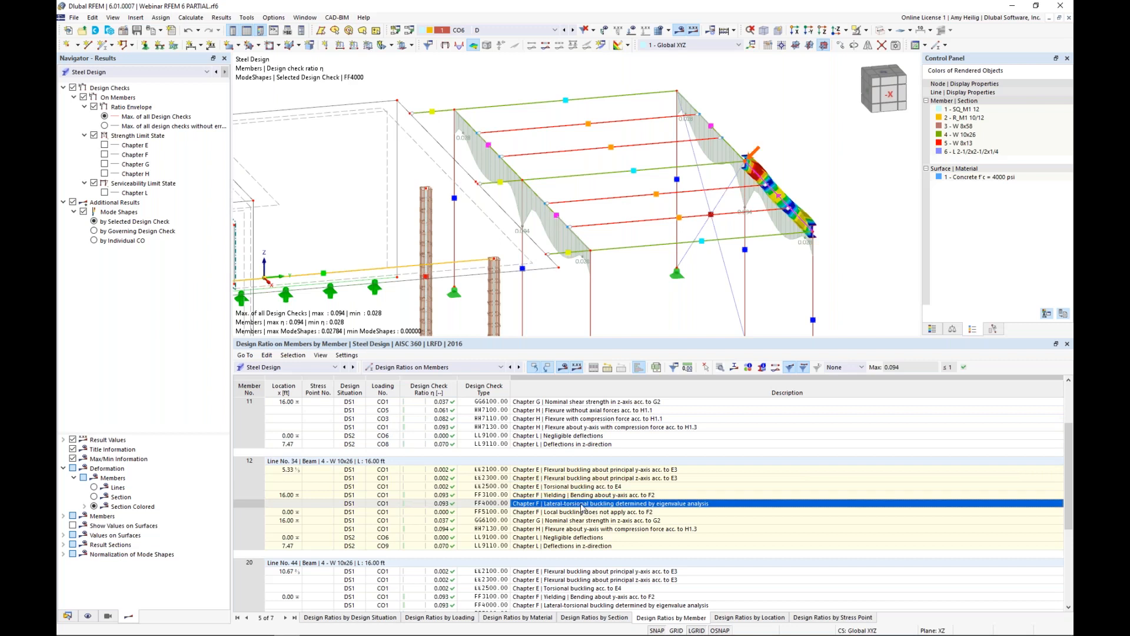
# Step: Open the design check details for member 12's EE2100 flexural buckling check and expand the section classification for compression
pyautogui.click(586, 469)
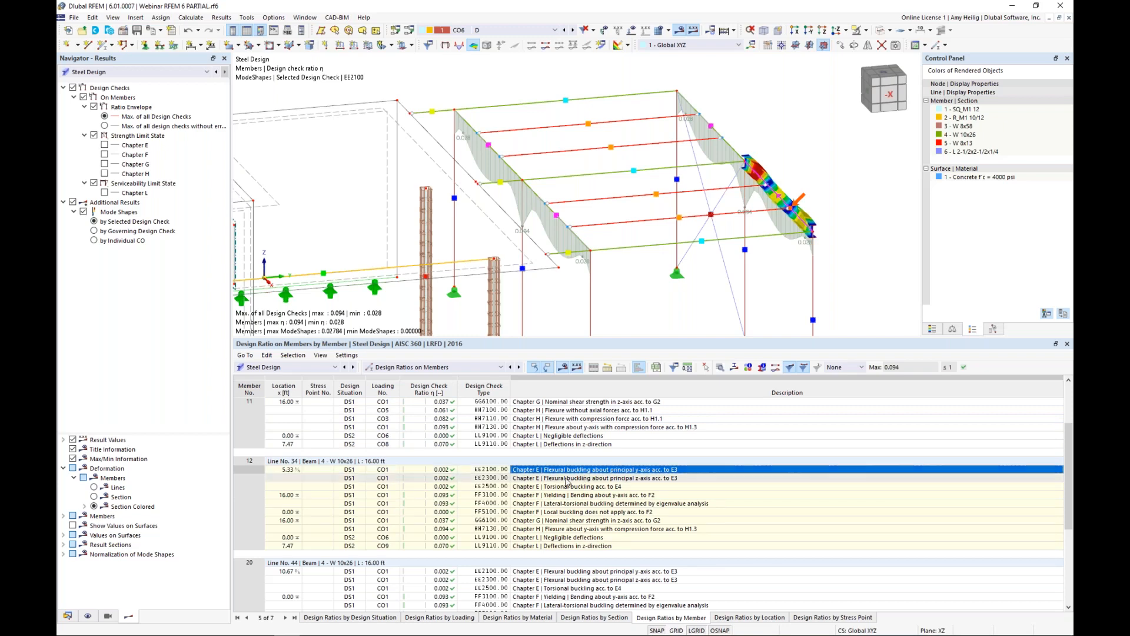
pyautogui.click(719, 368)
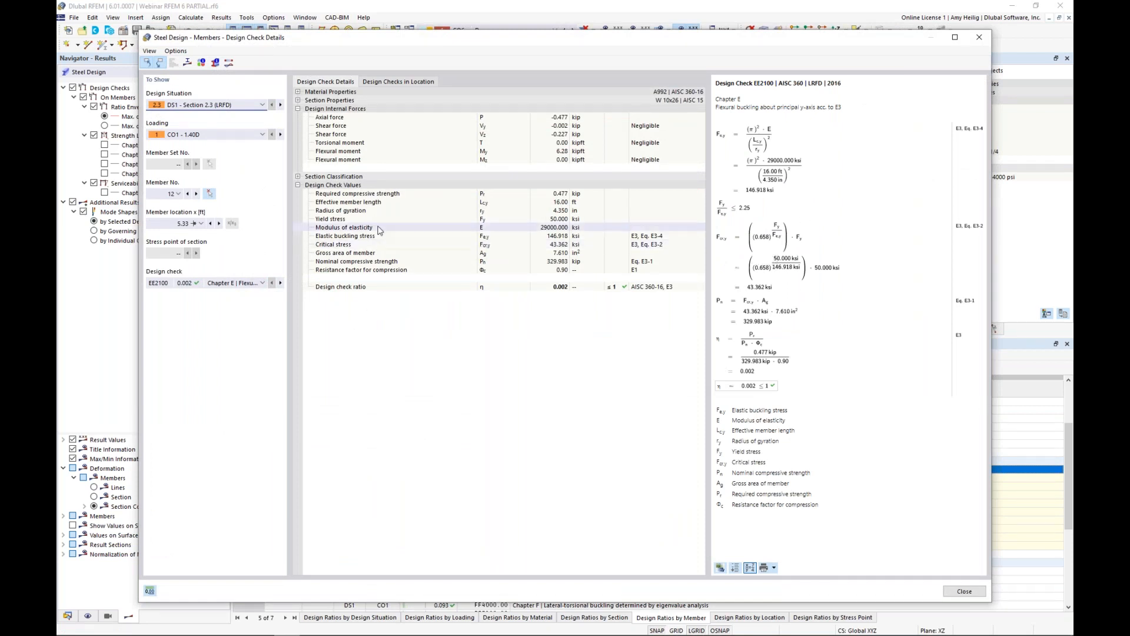
pyautogui.click(298, 176)
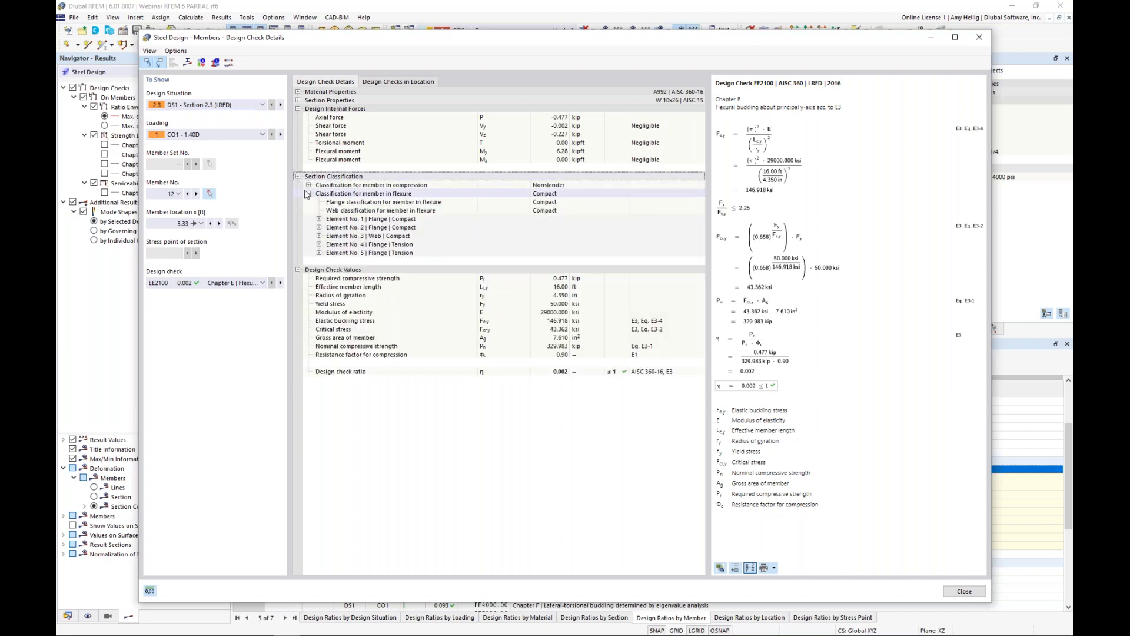
pyautogui.click(309, 185)
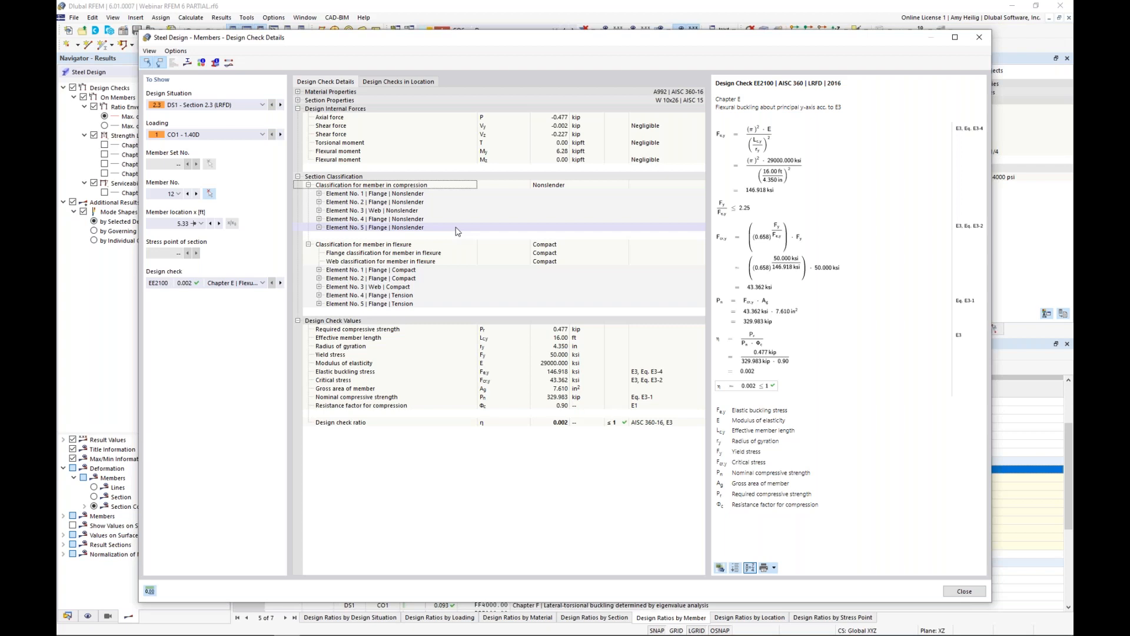
# Step: Show member 12's FF3100 yielding check for bending about the y-axis, and close the design check details
pyautogui.click(246, 283)
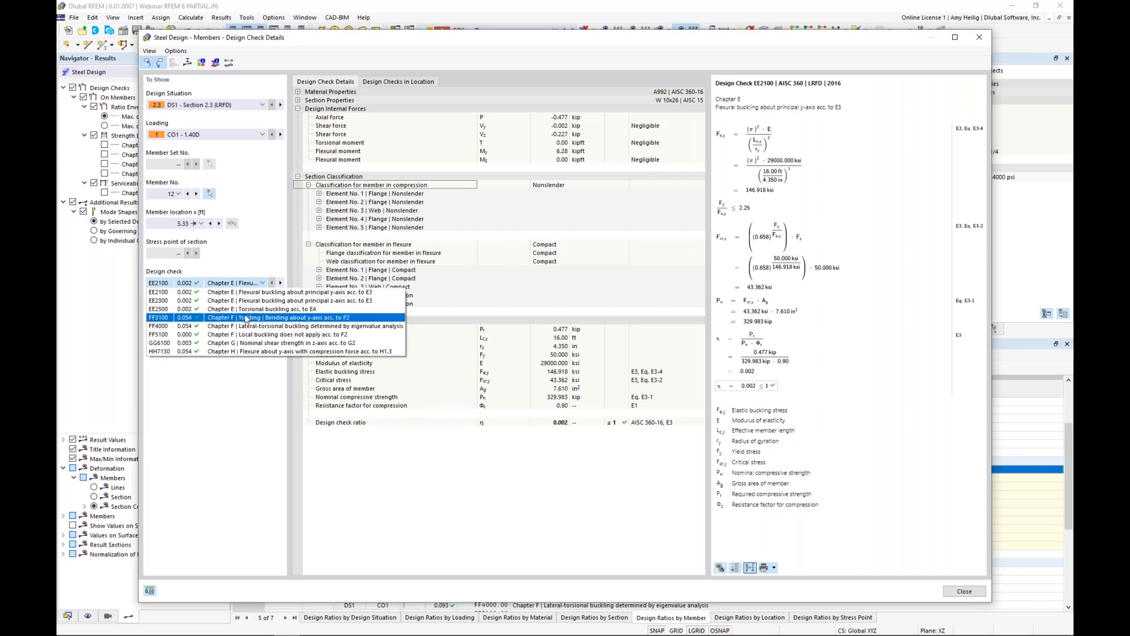
pyautogui.click(247, 318)
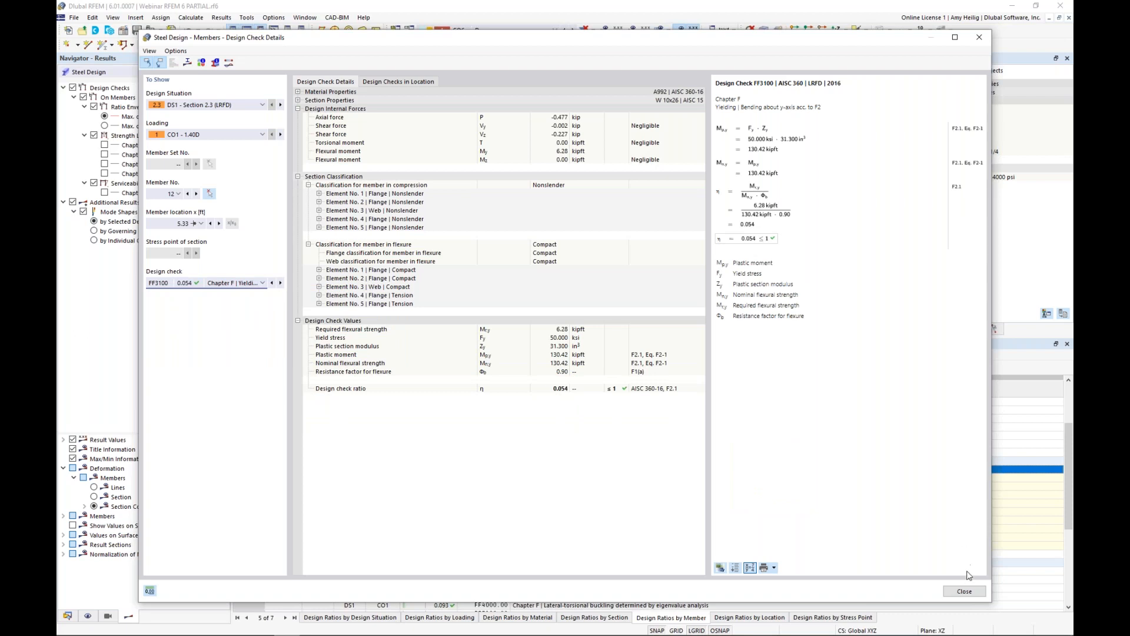
pyautogui.click(964, 591)
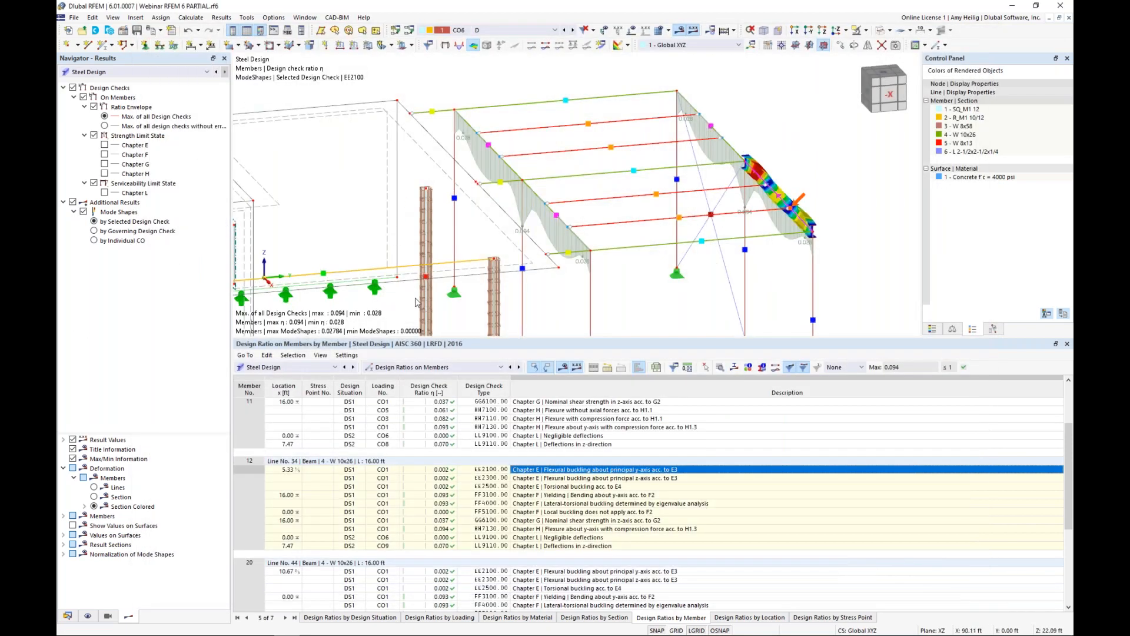
# Step: Enlarge the model view and examine member 12's buckling mode shape from several angles
pyautogui.moveTo(416, 338); pyautogui.dragTo(415, 402)
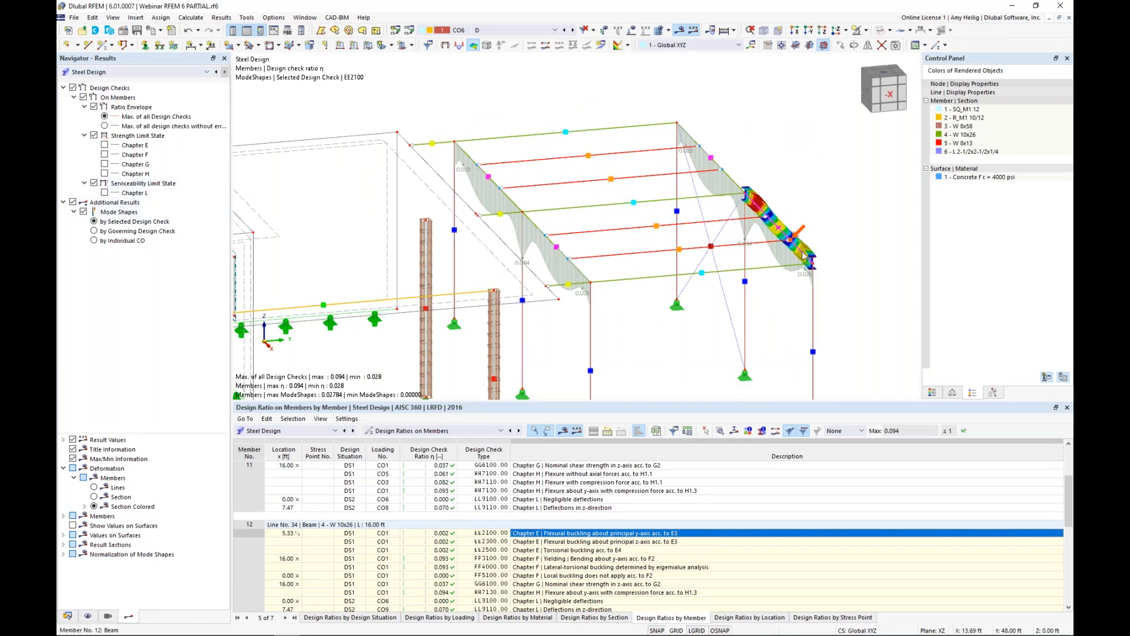
pyautogui.moveTo(829, 250); pyautogui.dragTo(667, 277, button='middle')
pyautogui.scroll(1, 666, 277)
pyautogui.scroll(4, 666, 277)
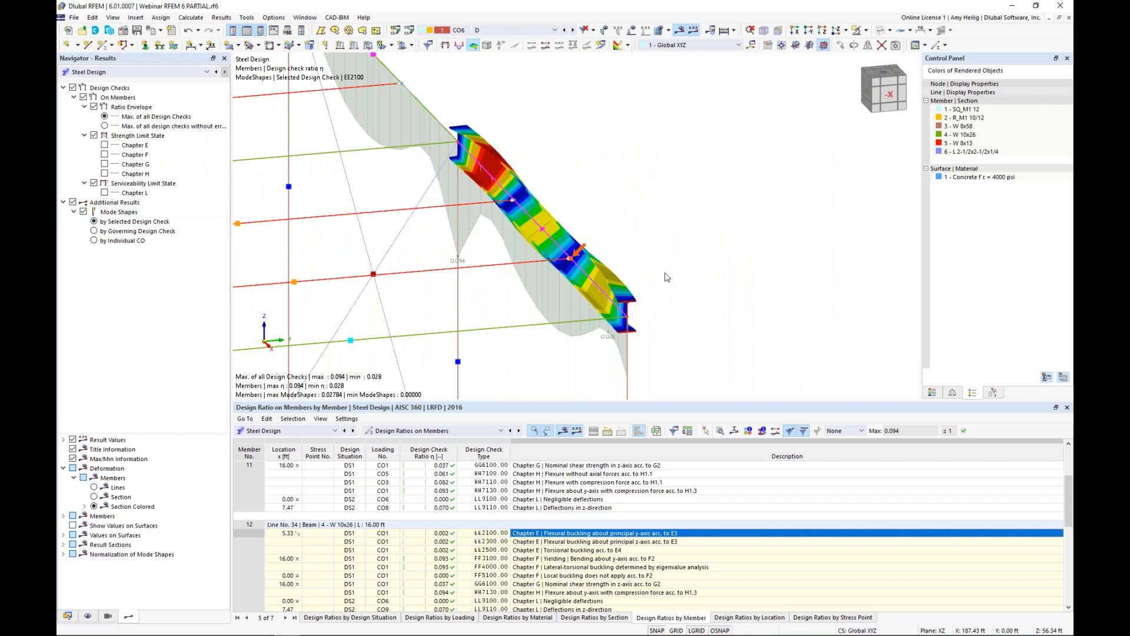
pyautogui.scroll(-1, 667, 278)
pyautogui.keyDown('ctrl'); pyautogui.moveTo(699, 285); pyautogui.dragTo(644, 285, button='middle'); pyautogui.keyUp('ctrl')
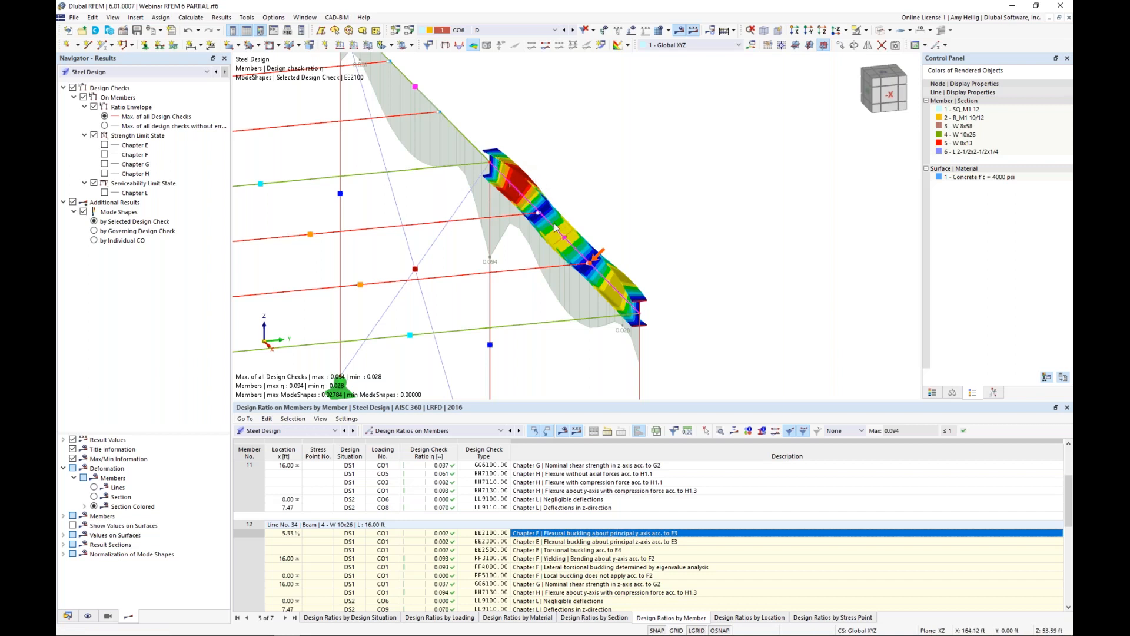
pyautogui.keyDown('ctrl'); pyautogui.moveTo(655, 266); pyautogui.dragTo(525, 268, button='middle'); pyautogui.keyUp('ctrl')
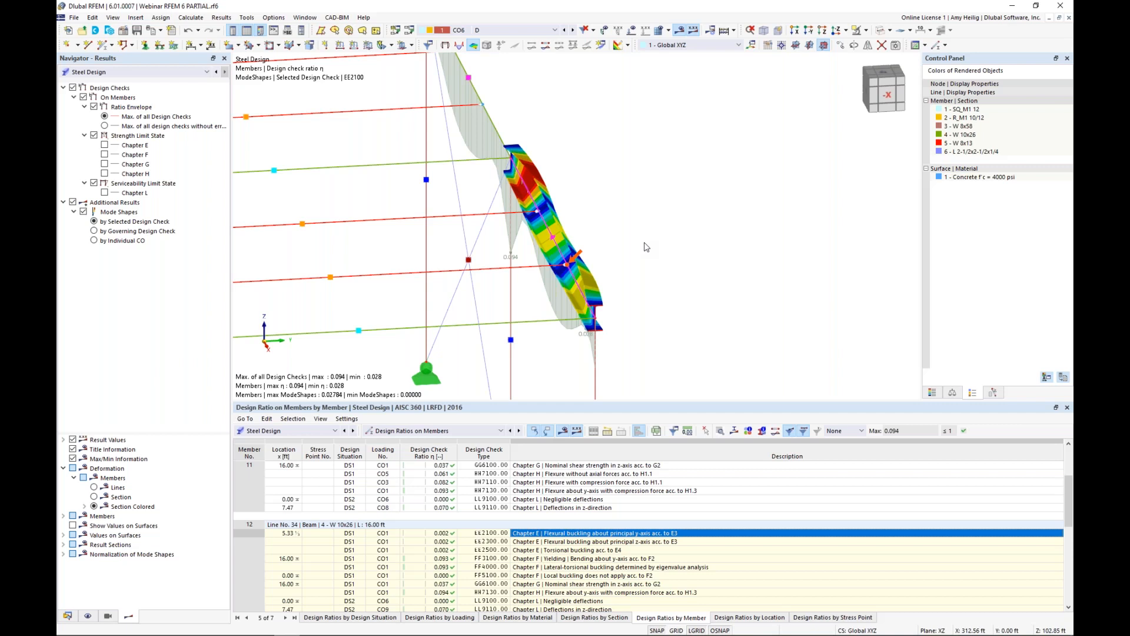
pyautogui.scroll(-5, 646, 248)
pyautogui.moveTo(698, 247); pyautogui.dragTo(838, 195, button='middle')
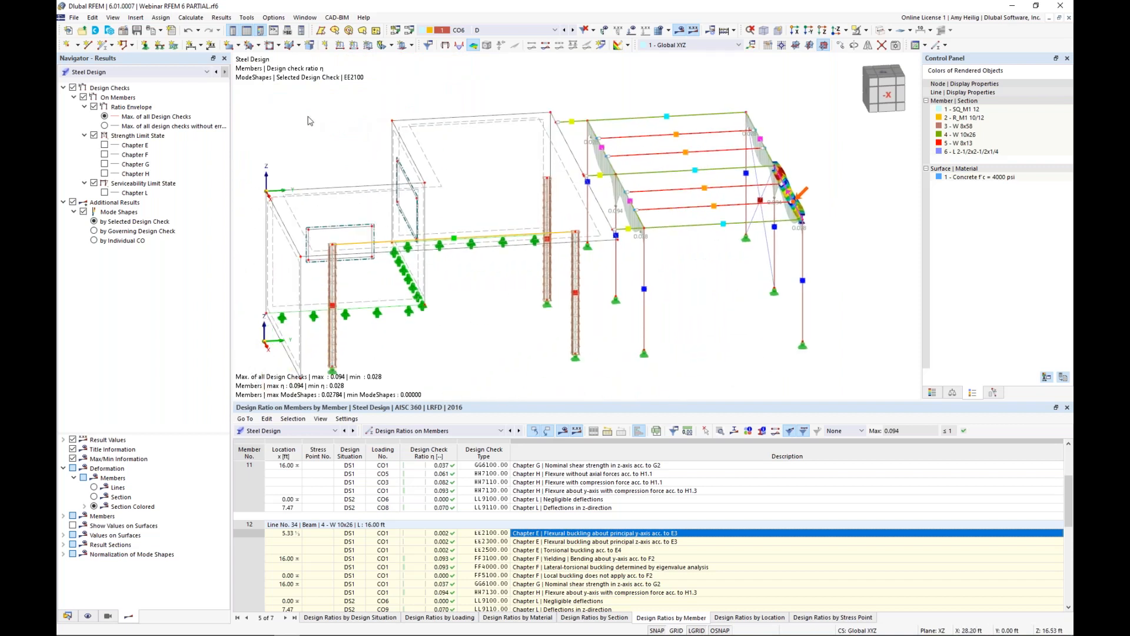
# Step: Create a printout report from the "Input data and reduced results" template, and save and show it
pyautogui.click(172, 33)
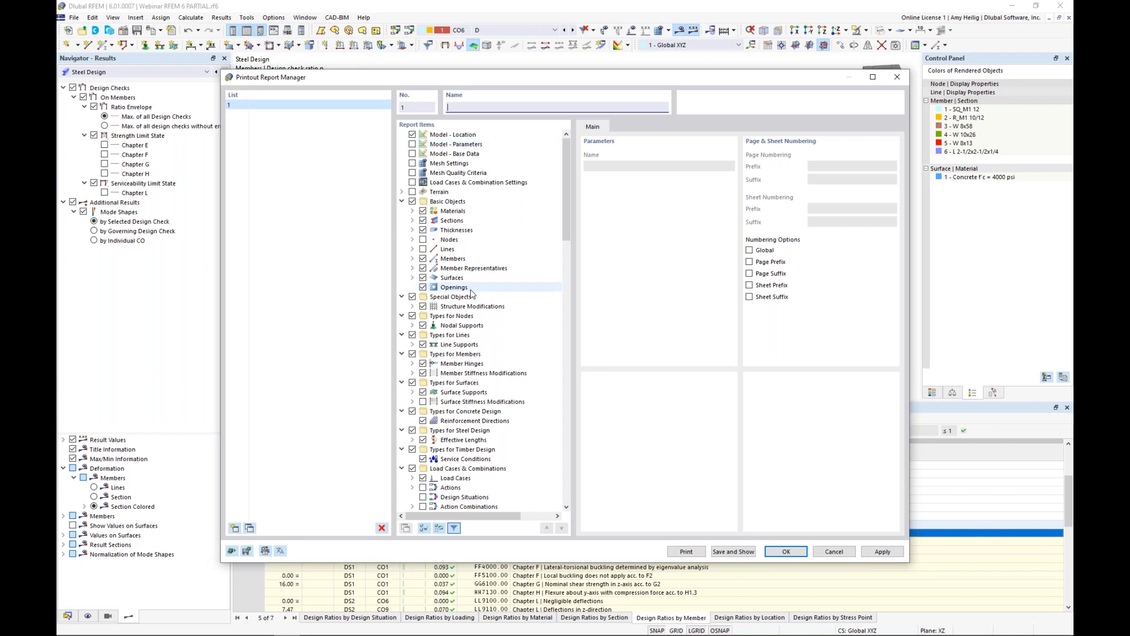
pyautogui.scroll(-15, 470, 292)
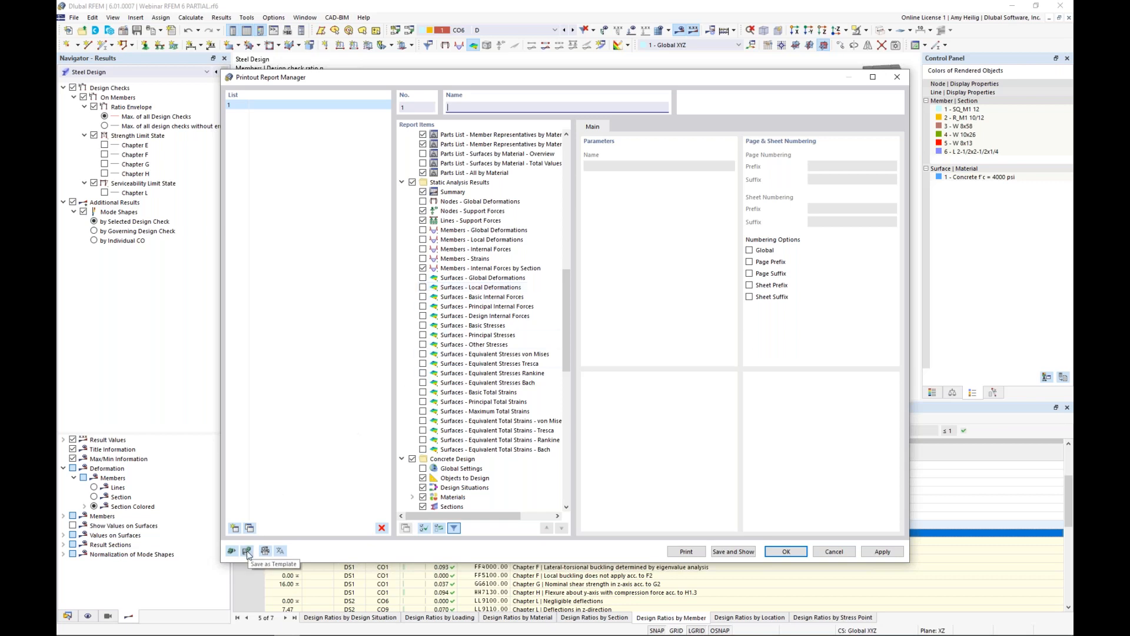
pyautogui.scroll(-10, 451, 419)
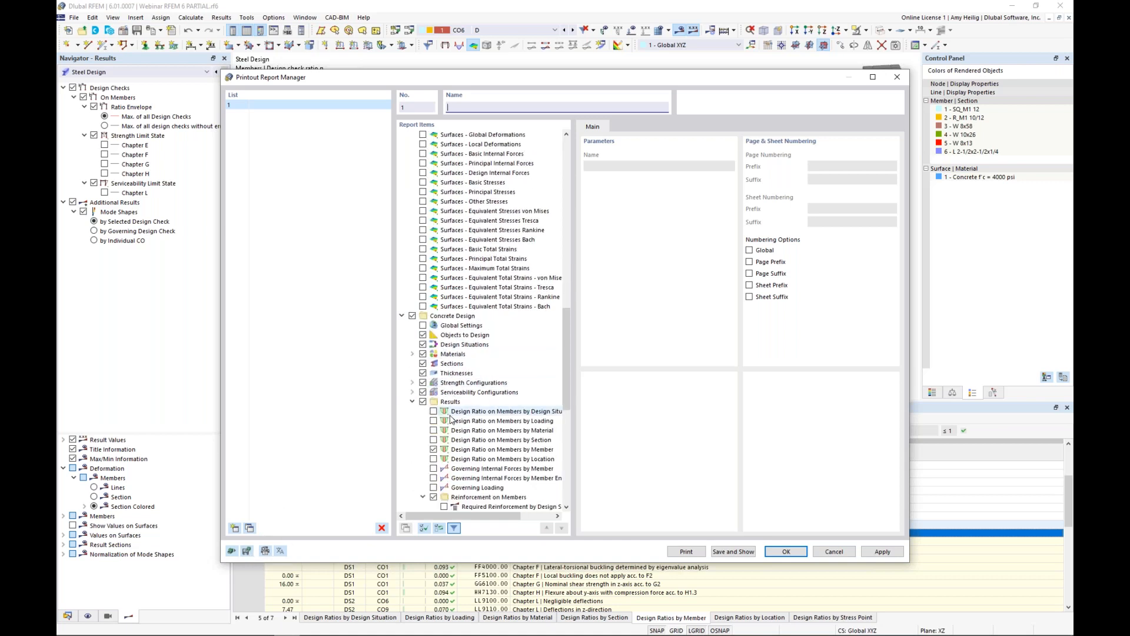
pyautogui.click(233, 551)
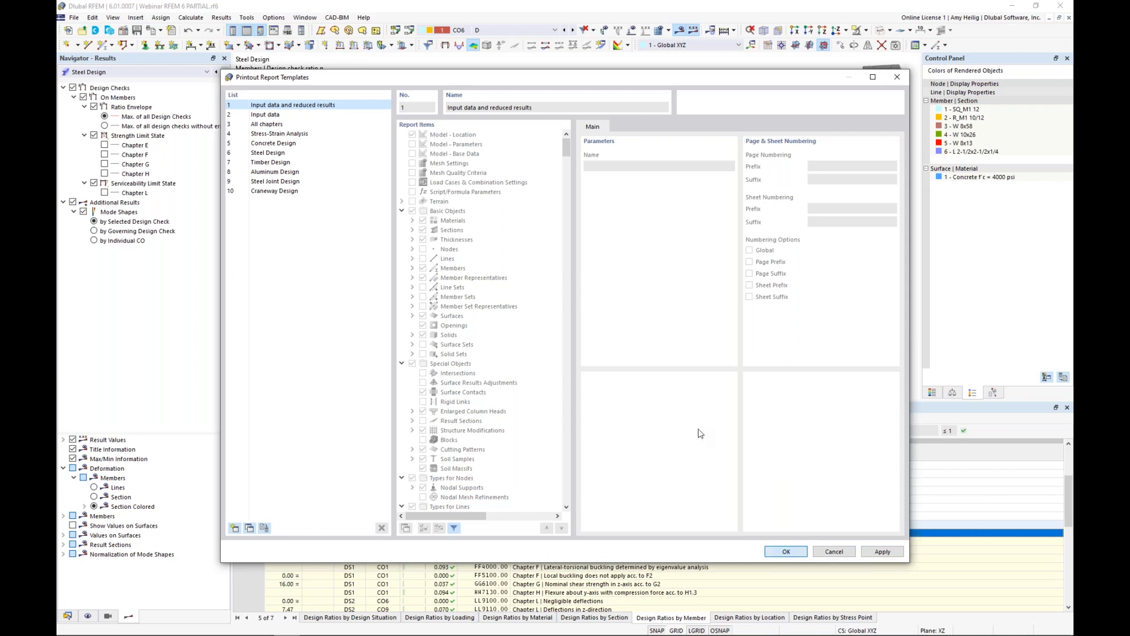
pyautogui.click(785, 551)
pyautogui.click(744, 553)
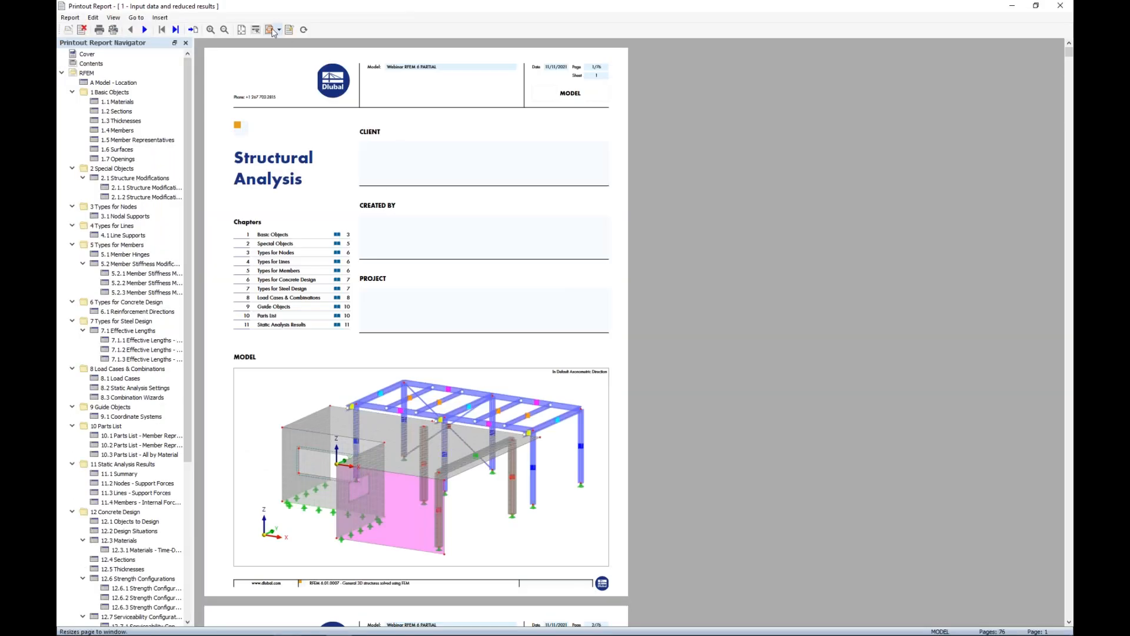
# Step: Fit the report page to the window and collapse all 14 chapters in the report's content tree
pyautogui.click(272, 30)
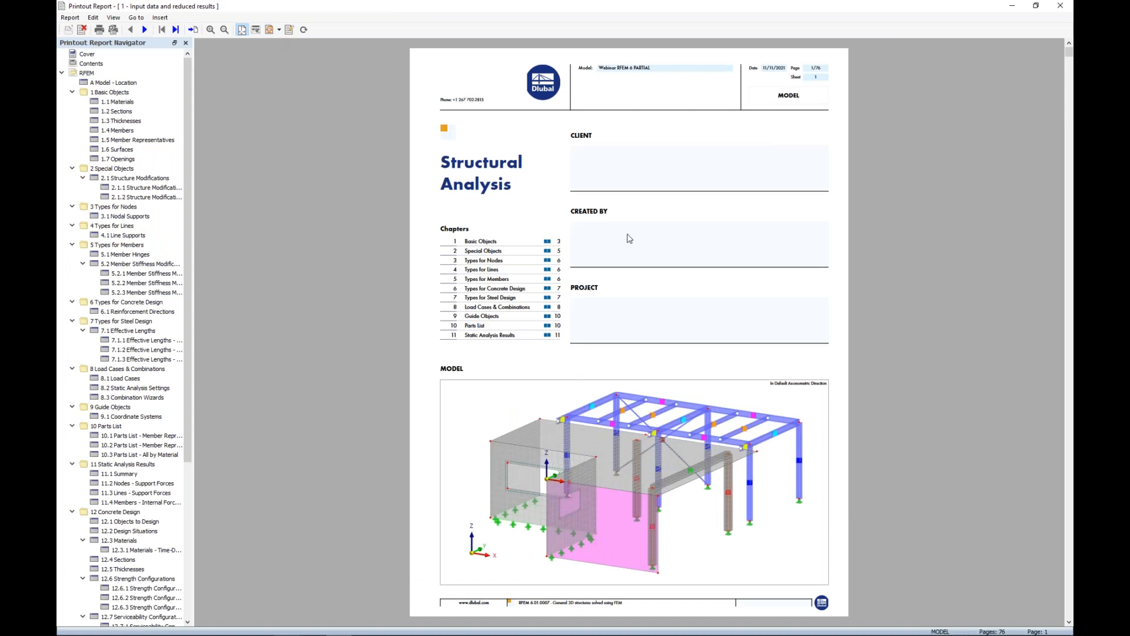
pyautogui.click(72, 92)
pyautogui.click(72, 102)
pyautogui.click(72, 111)
pyautogui.click(71, 120)
pyautogui.click(72, 130)
pyautogui.click(72, 139)
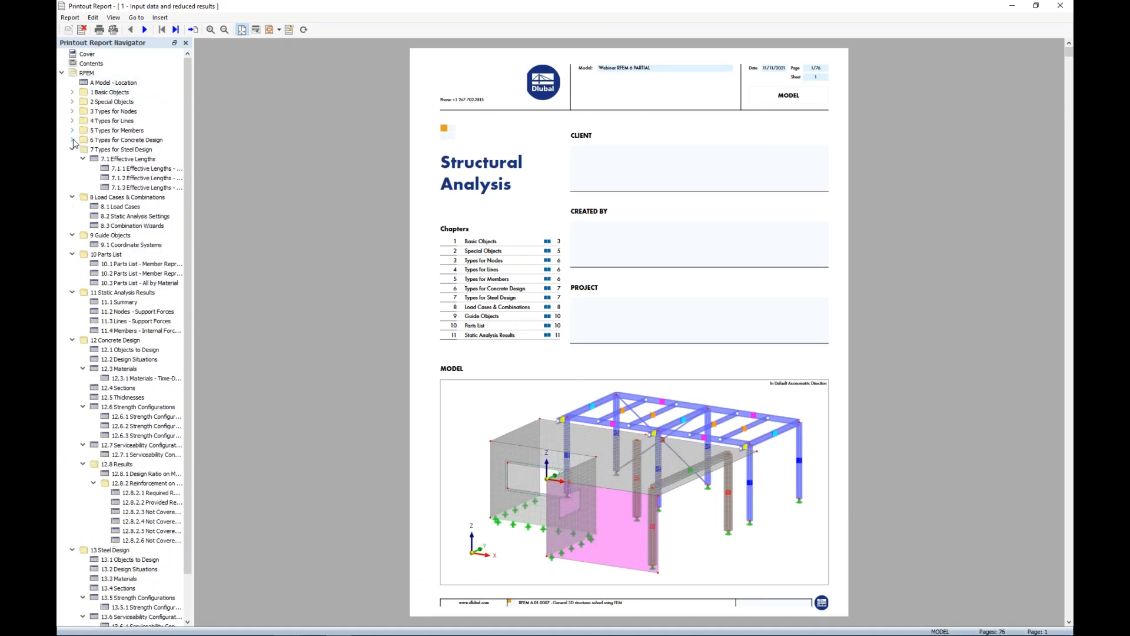
pyautogui.click(72, 148)
pyautogui.click(72, 159)
pyautogui.click(72, 169)
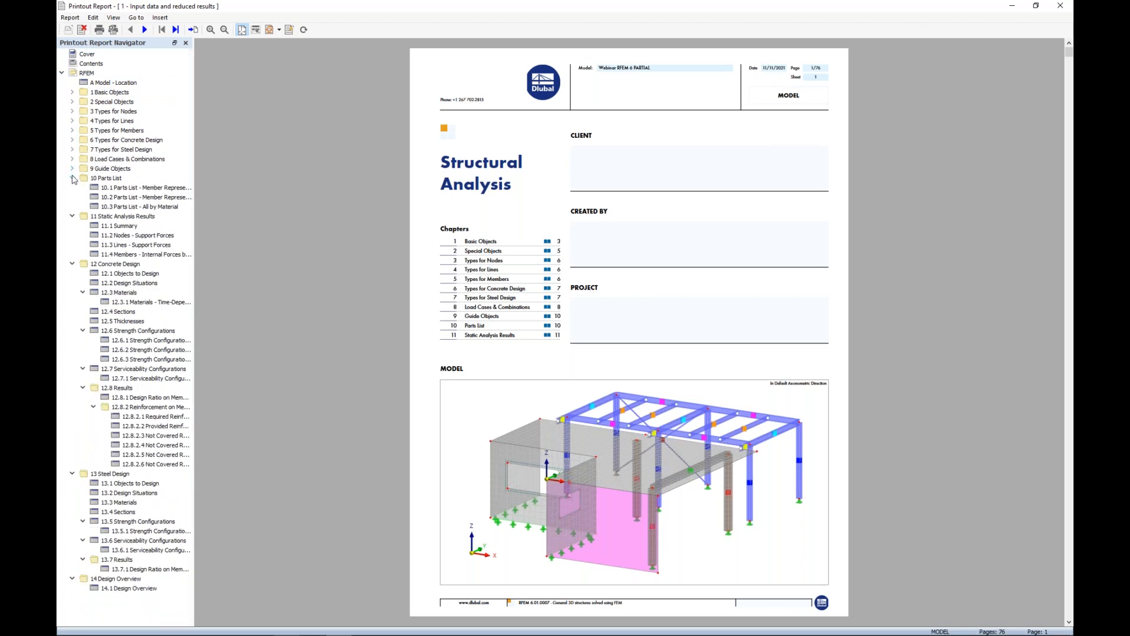
pyautogui.click(71, 178)
pyautogui.click(72, 187)
pyautogui.click(72, 197)
pyautogui.click(72, 206)
pyautogui.click(72, 216)
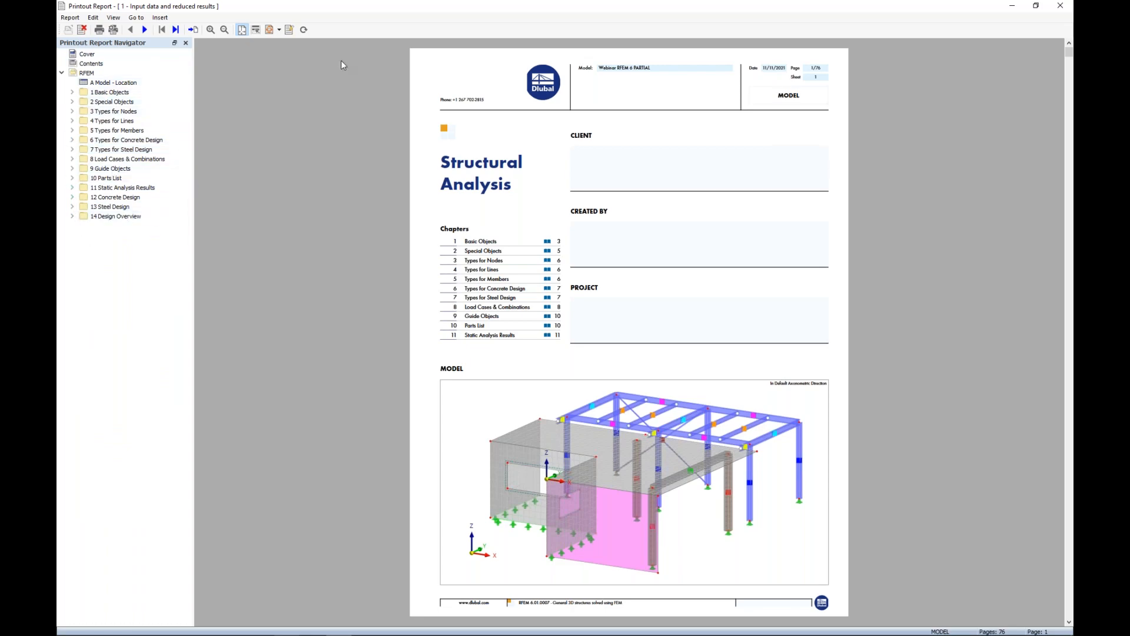
# Step: Move the printout report aside to adjust the model view behind it, and bring the report back
pyautogui.moveTo(345, 10); pyautogui.dragTo(1058, 75)
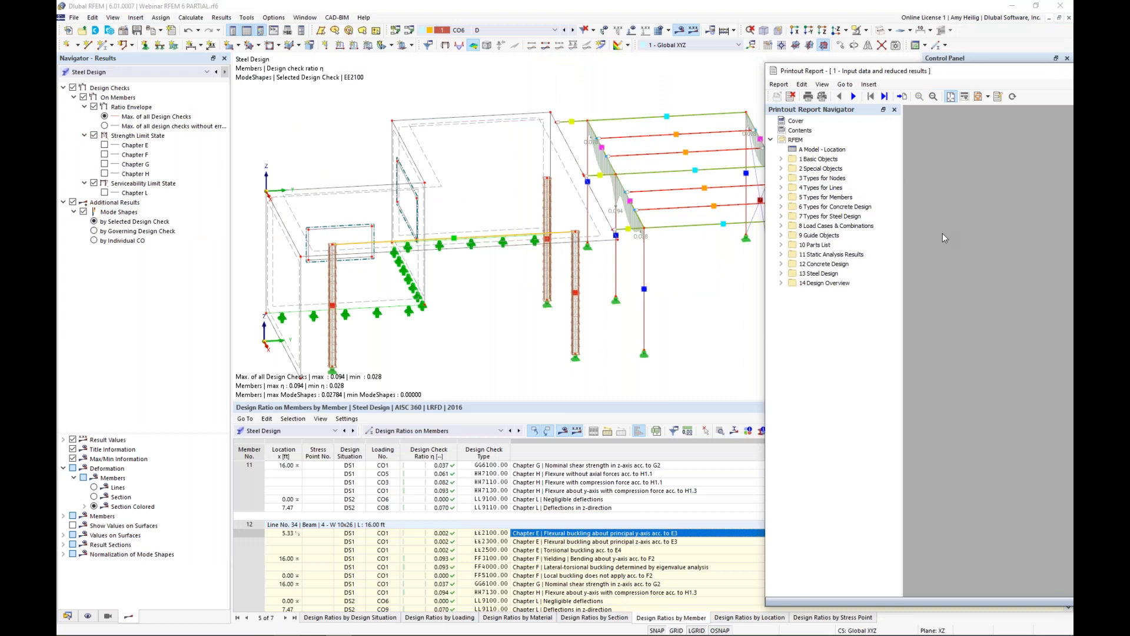
pyautogui.scroll(-2, 474, 238)
pyautogui.keyDown('ctrl'); pyautogui.moveTo(544, 269); pyautogui.dragTo(540, 235, button='middle'); pyautogui.keyUp('ctrl')
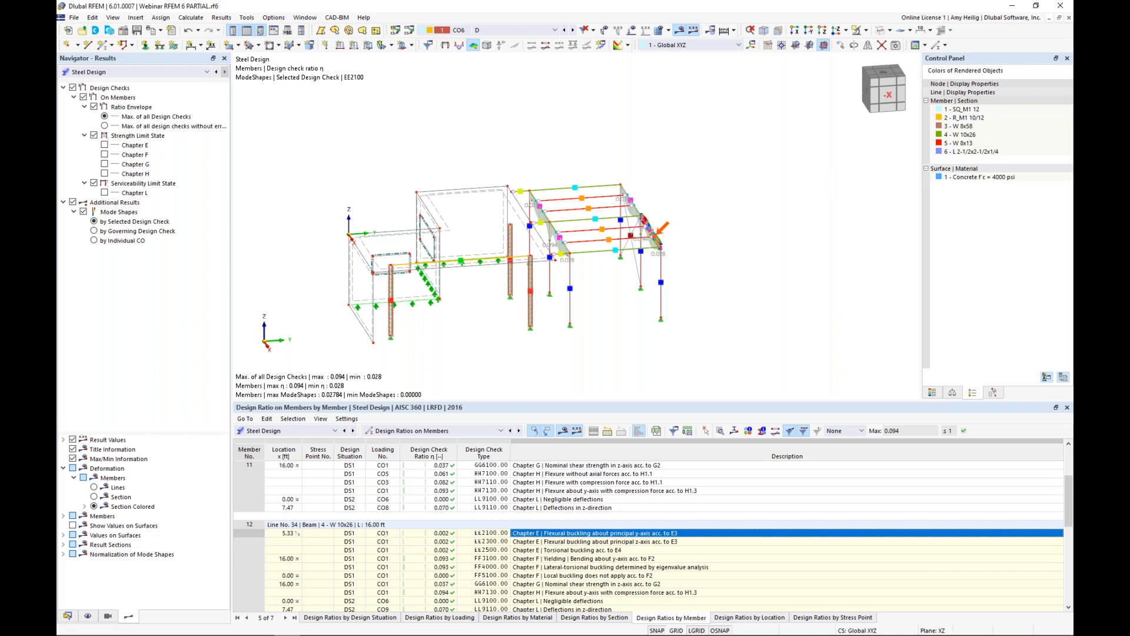
pyautogui.moveTo(1072, 65); pyautogui.dragTo(609, 50)
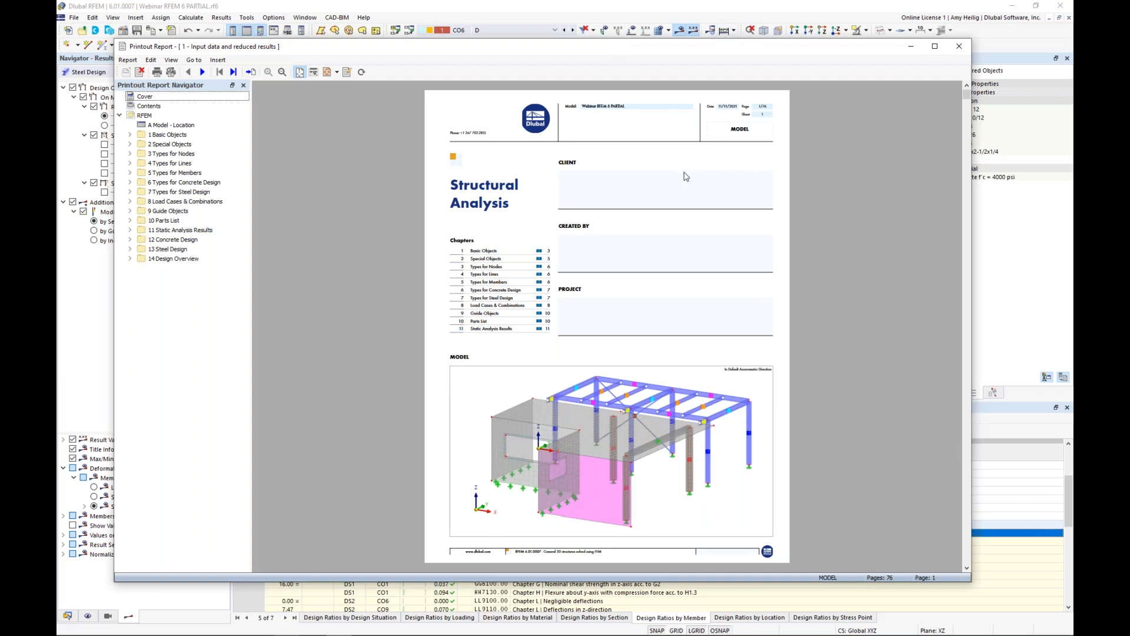
# Step: Open the cover page's model picture for editing and hide the member representatives
pyautogui.rightClick(152, 99)
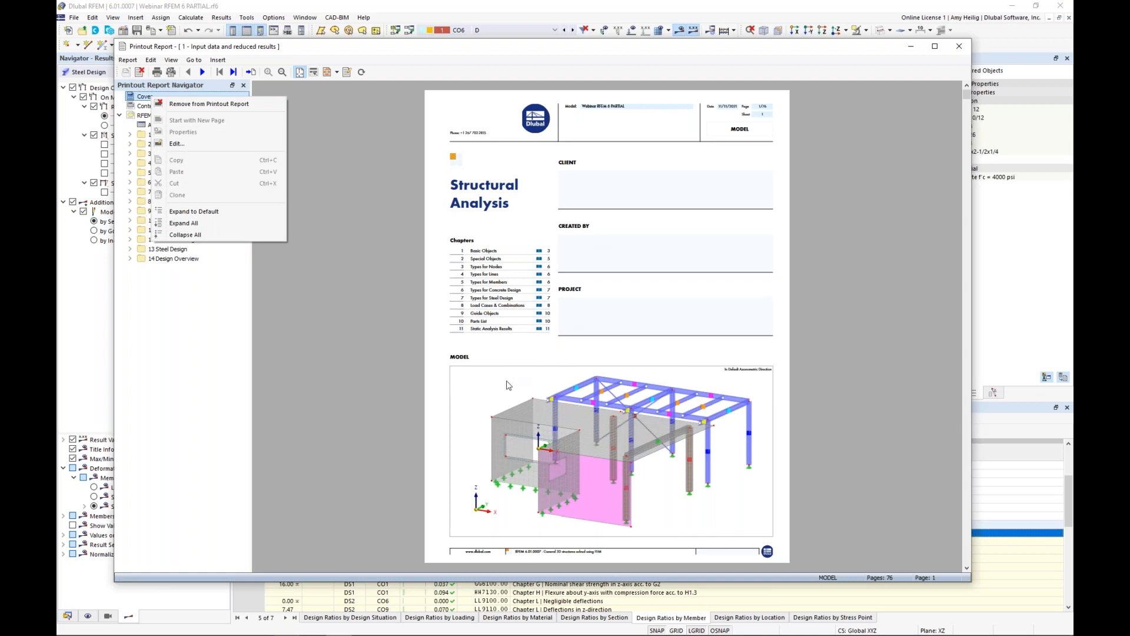
pyautogui.click(507, 384)
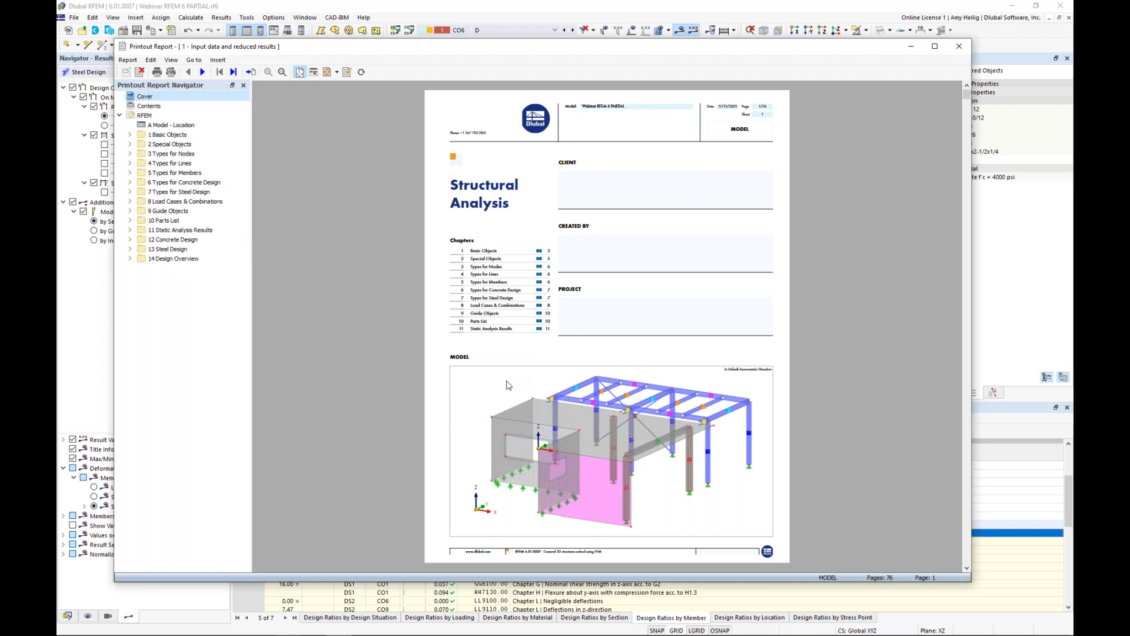
pyautogui.rightClick(507, 384)
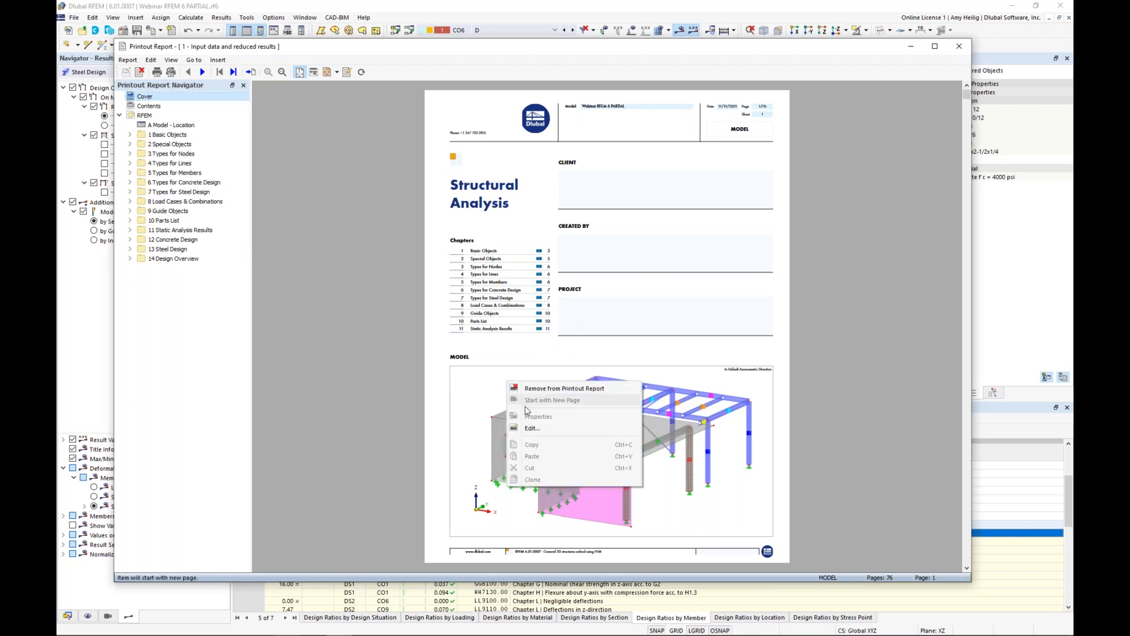
pyautogui.click(532, 428)
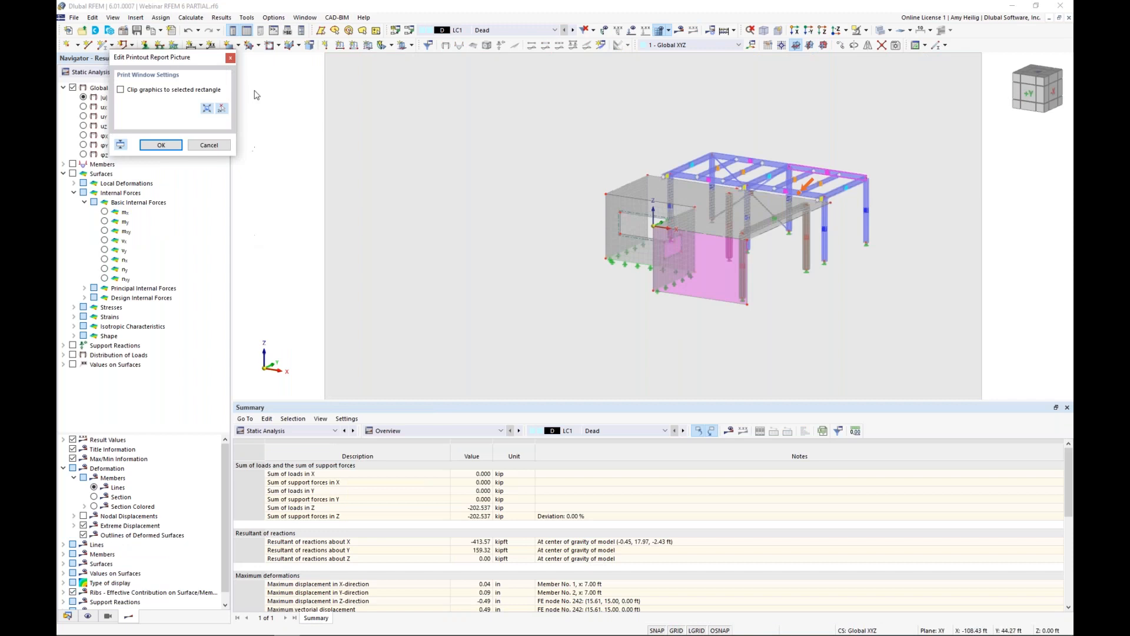
pyautogui.click(89, 616)
pyautogui.click(94, 117)
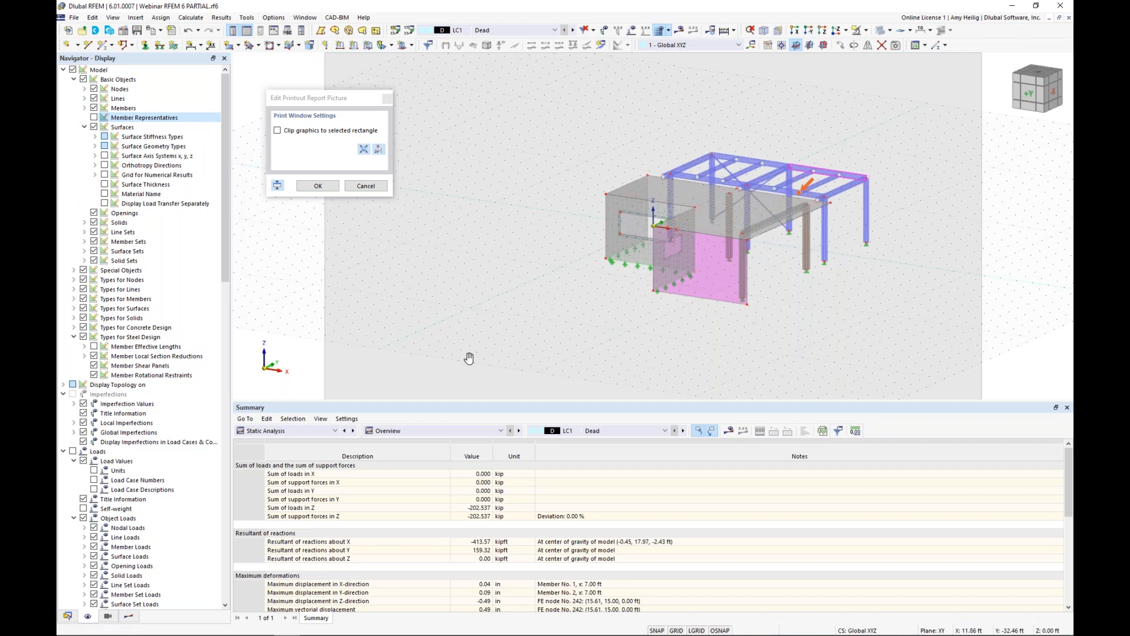
# Step: Hide the mesh and apply a rotated model view facing the -X side to the cover picture
pyautogui.scroll(-20, 142, 450)
pyautogui.scroll(-9, 142, 450)
pyautogui.scroll(12, 142, 449)
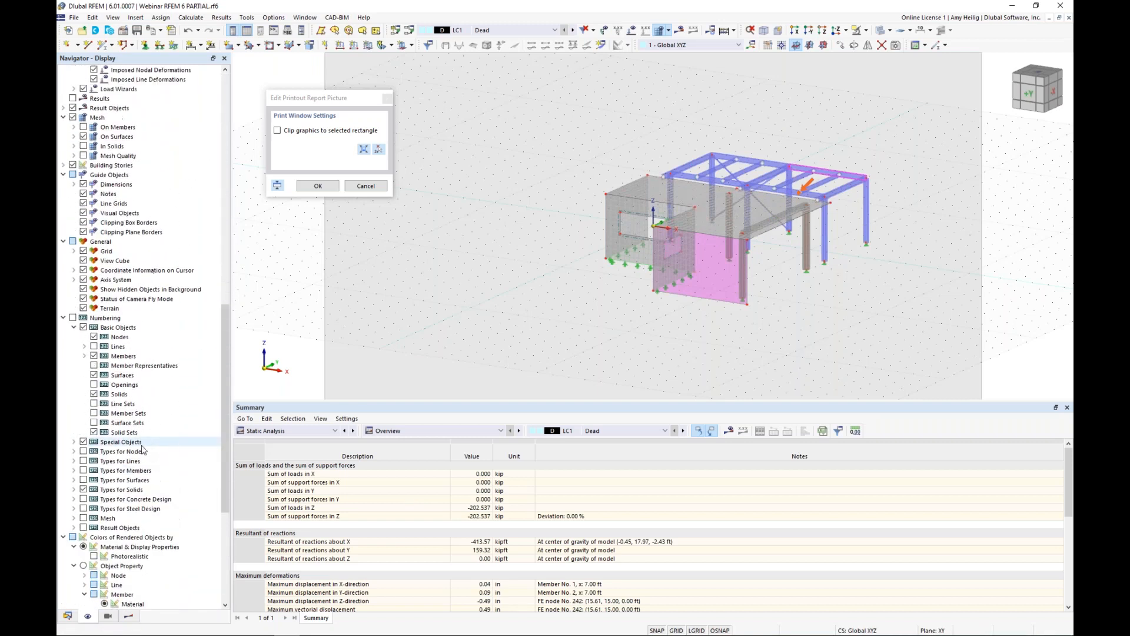
pyautogui.click(73, 232)
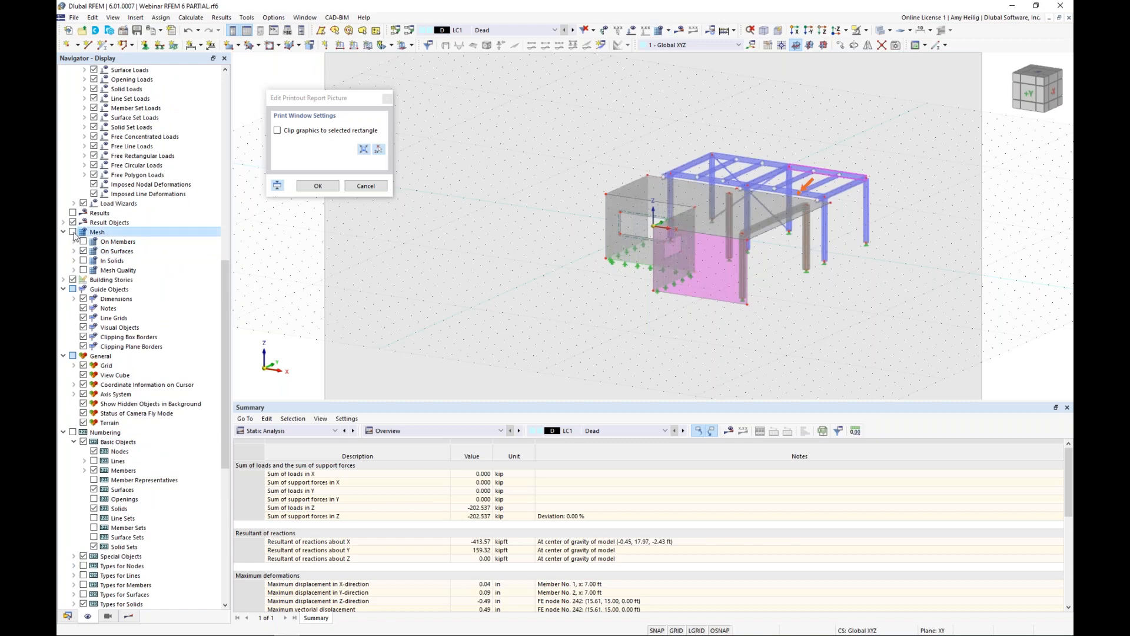
pyautogui.moveTo(824, 282); pyautogui.dragTo(656, 307, button='middle')
pyautogui.press('Return')
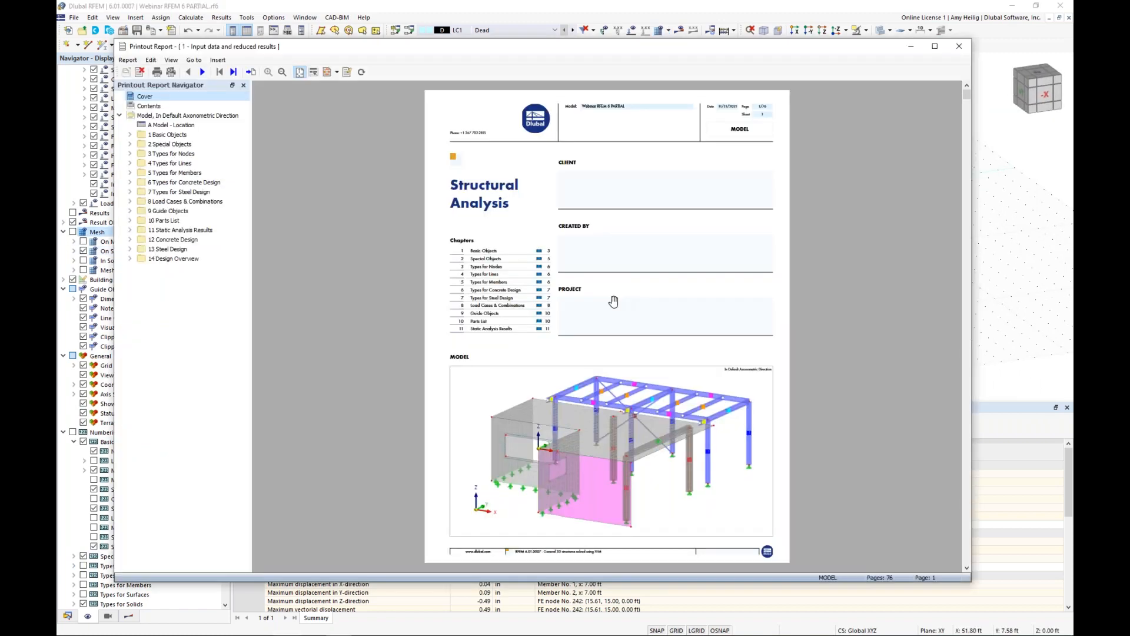
# Step: Edit the cover picture again and set a print window closely framing the enlarged model
pyautogui.moveTo(418, 47); pyautogui.dragTo(175, 36)
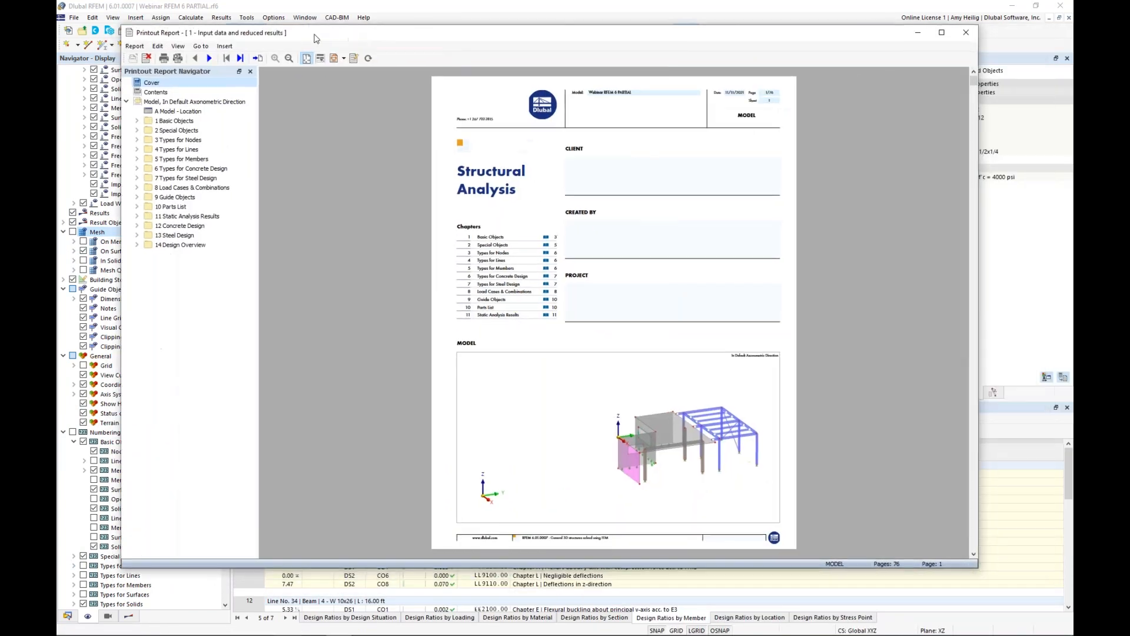
pyautogui.rightClick(525, 400)
pyautogui.click(549, 447)
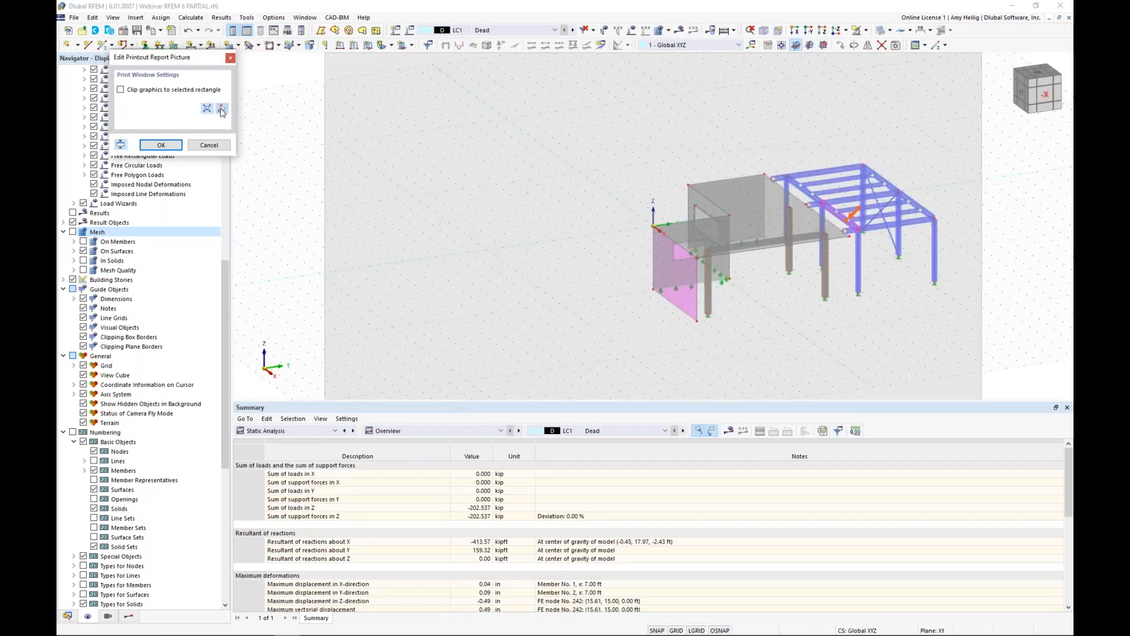
pyautogui.click(222, 110)
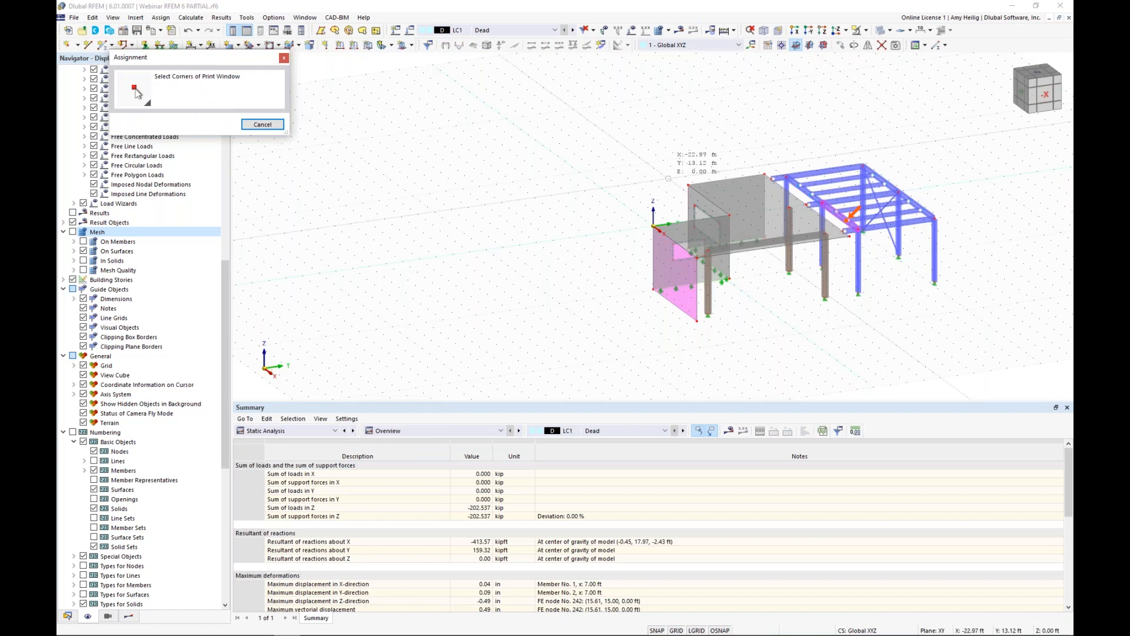
pyautogui.moveTo(769, 225); pyautogui.dragTo(572, 225, button='middle')
pyautogui.scroll(3, 572, 225)
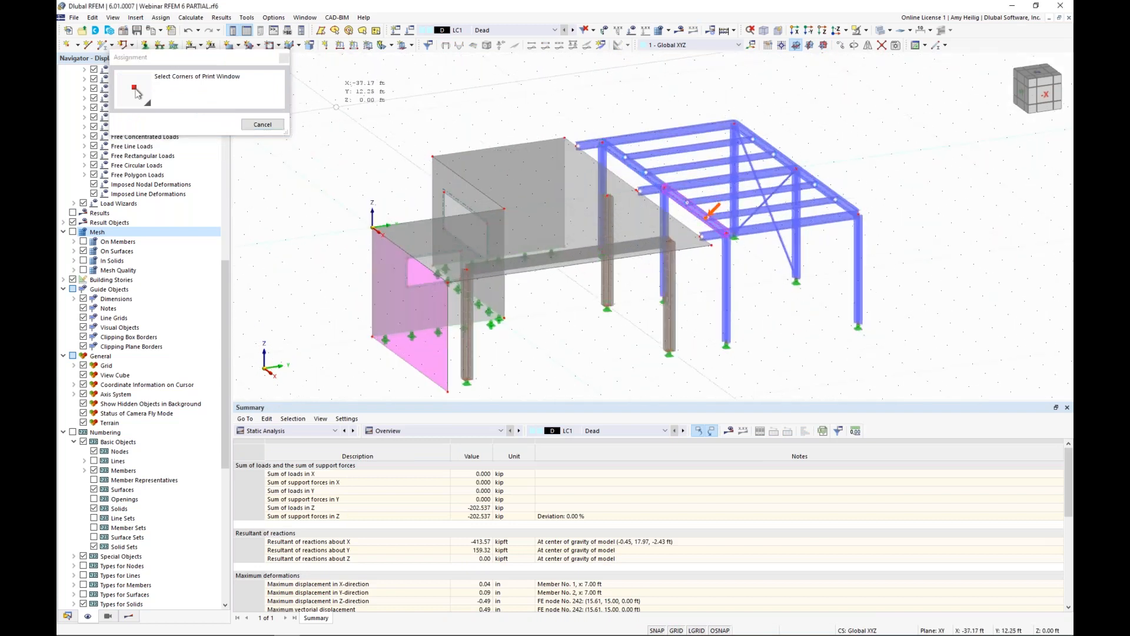
pyautogui.moveTo(335, 107)
pyautogui.mouseDown()
pyautogui.moveTo(529, 247)
pyautogui.moveTo(783, 394)
pyautogui.mouseUp()
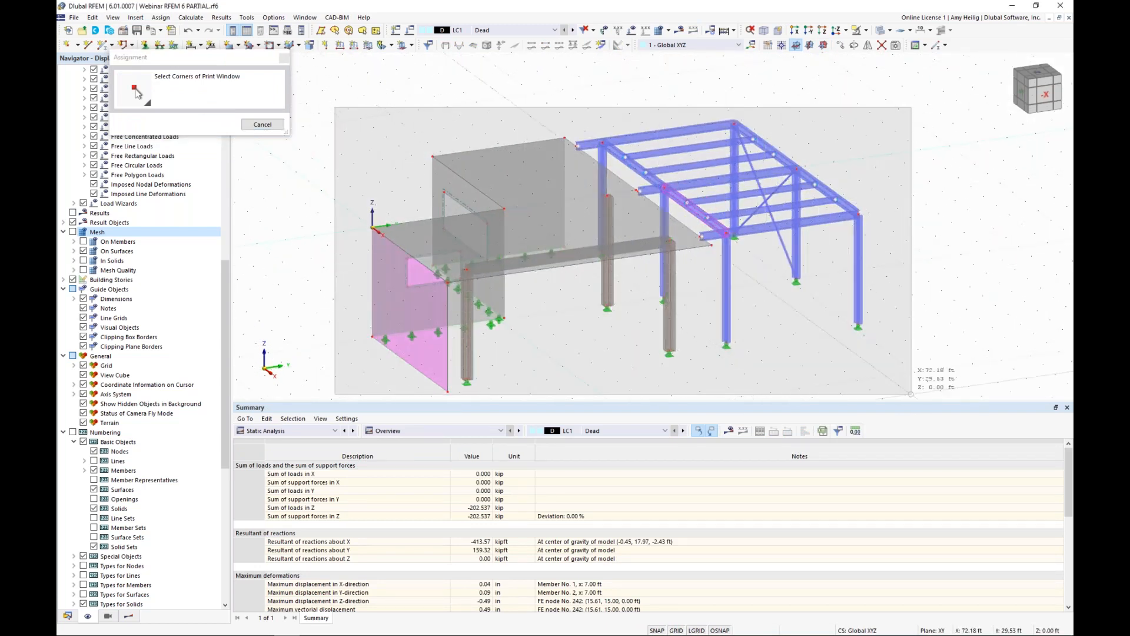
pyautogui.click(896, 395)
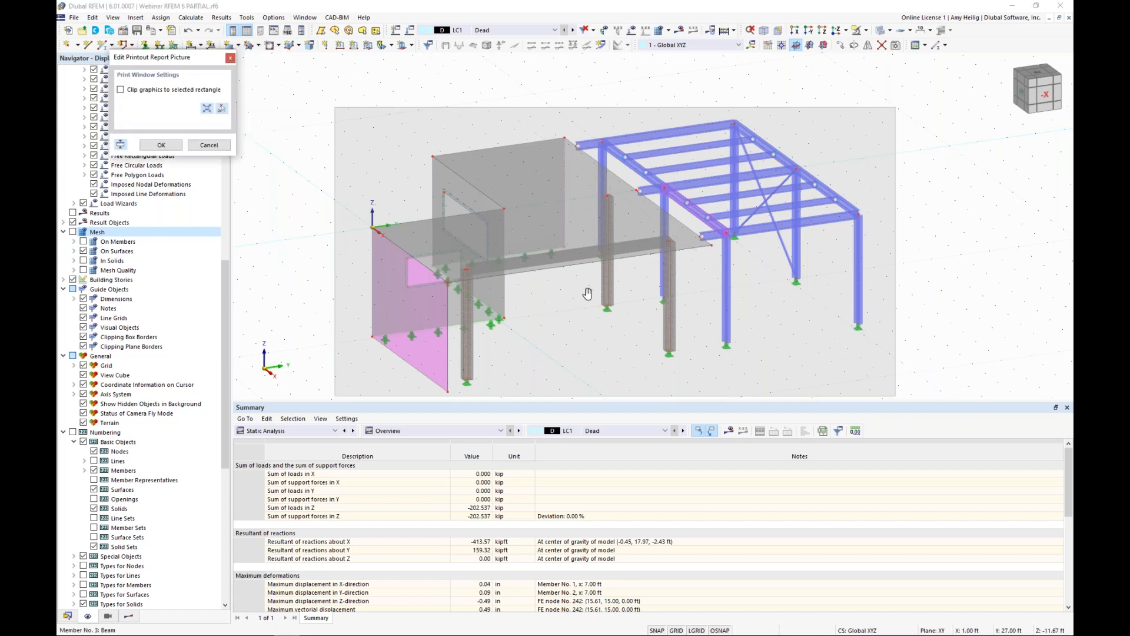
pyautogui.press('Return')
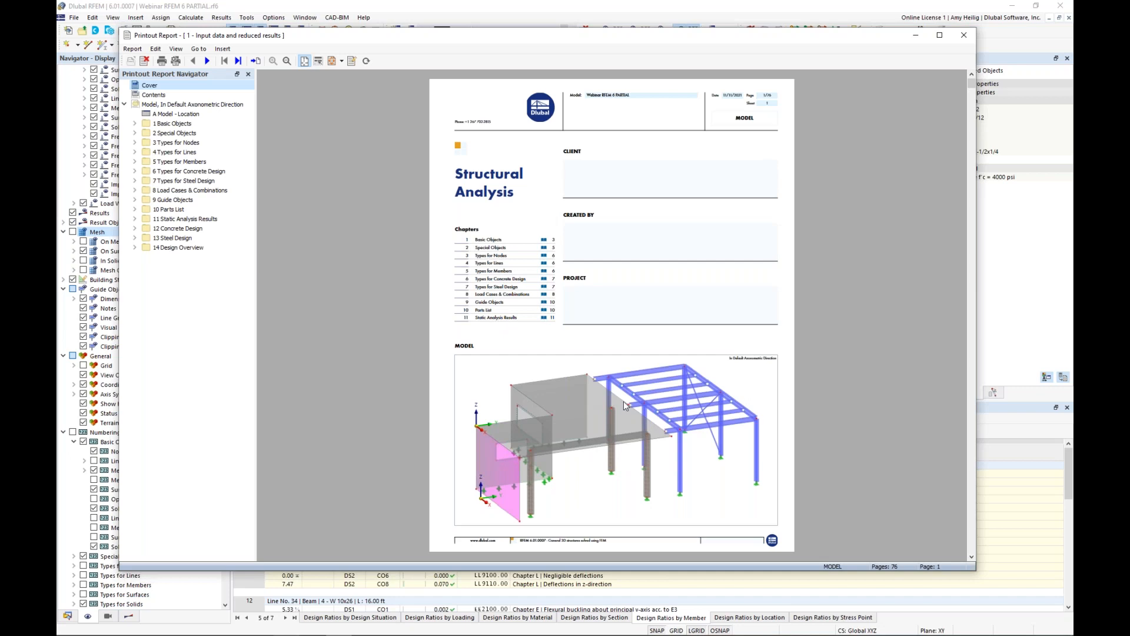
# Step: Move the printout report aside and switch the model's displayed results from Steel Design to Static Analysis
pyautogui.moveTo(530, 37); pyautogui.dragTo(1058, 60)
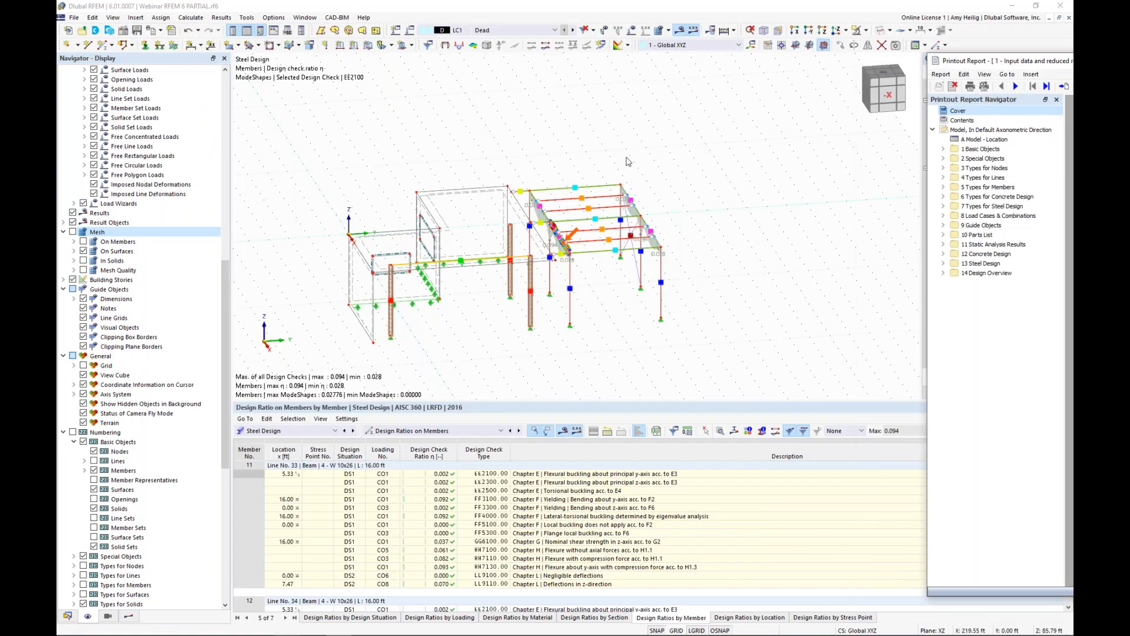
pyautogui.click(556, 139)
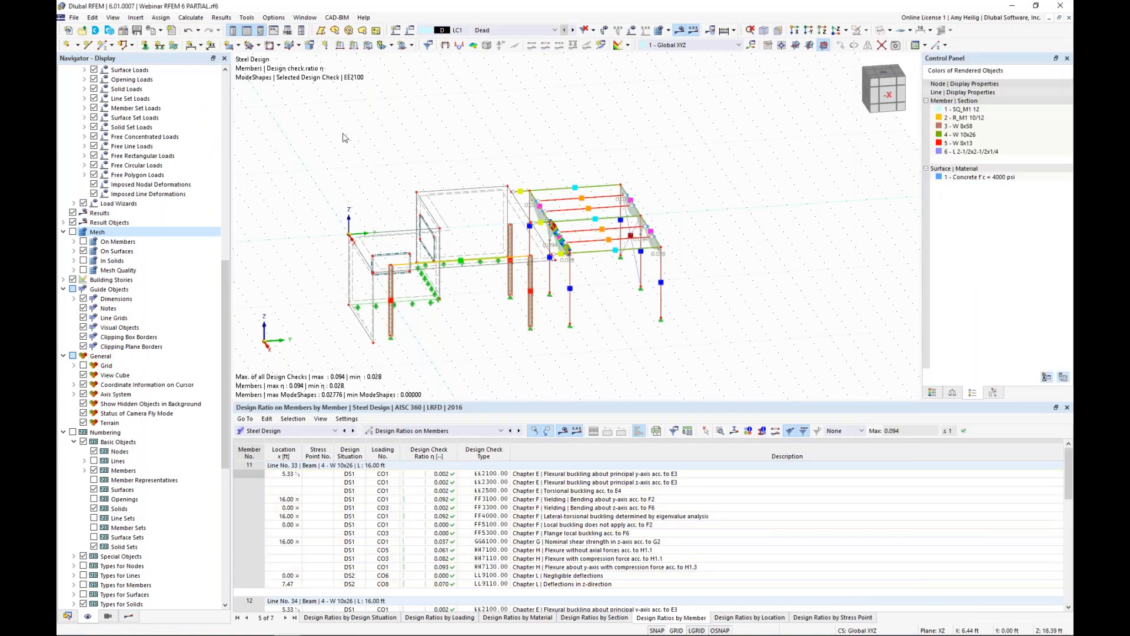
pyautogui.click(128, 616)
pyautogui.click(152, 72)
pyautogui.click(143, 82)
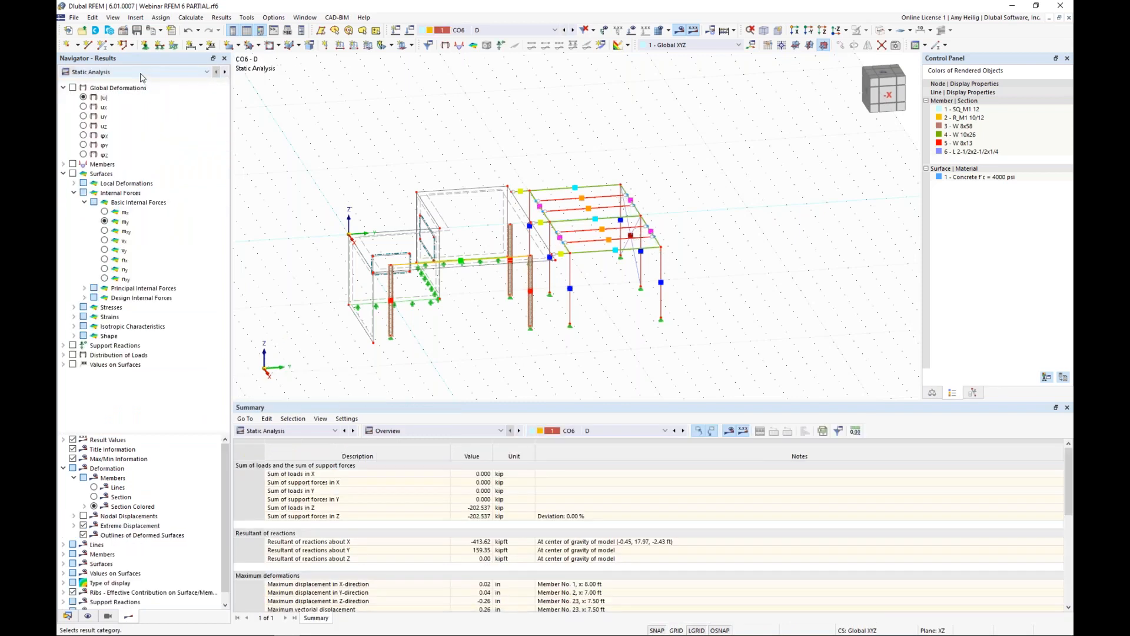
# Step: Display the global deformations |u| on the model, enlarged to fill the view, and collapse the surface results list
pyautogui.click(73, 87)
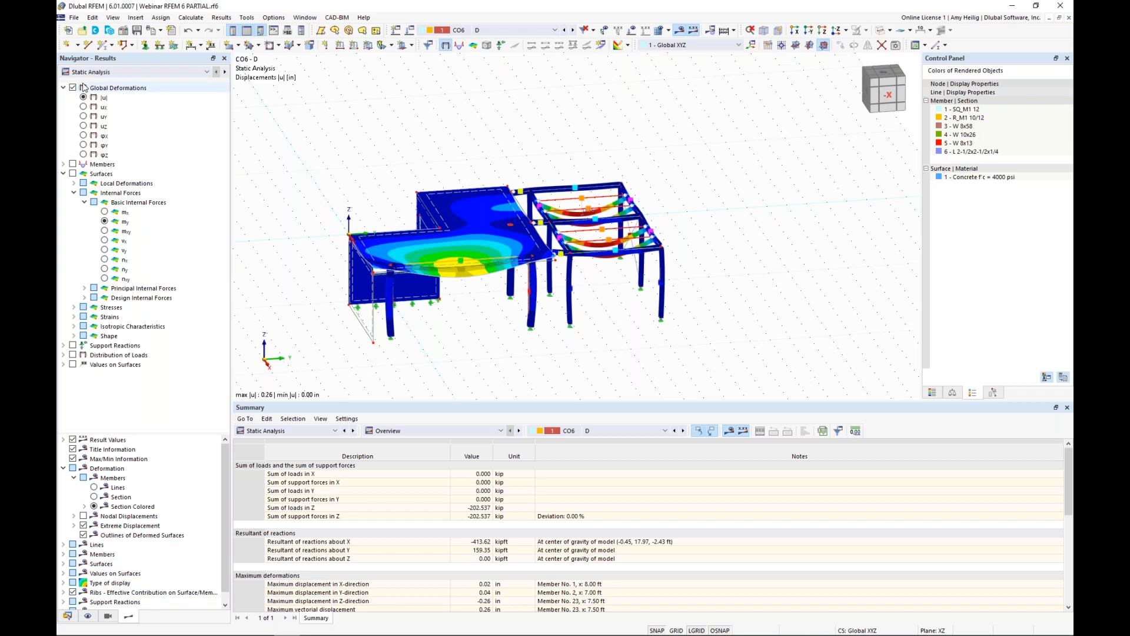
pyautogui.keyDown('ctrl'); pyautogui.moveTo(489, 320); pyautogui.dragTo(514, 324, button='middle'); pyautogui.keyUp('ctrl')
pyautogui.scroll(5, 487, 300)
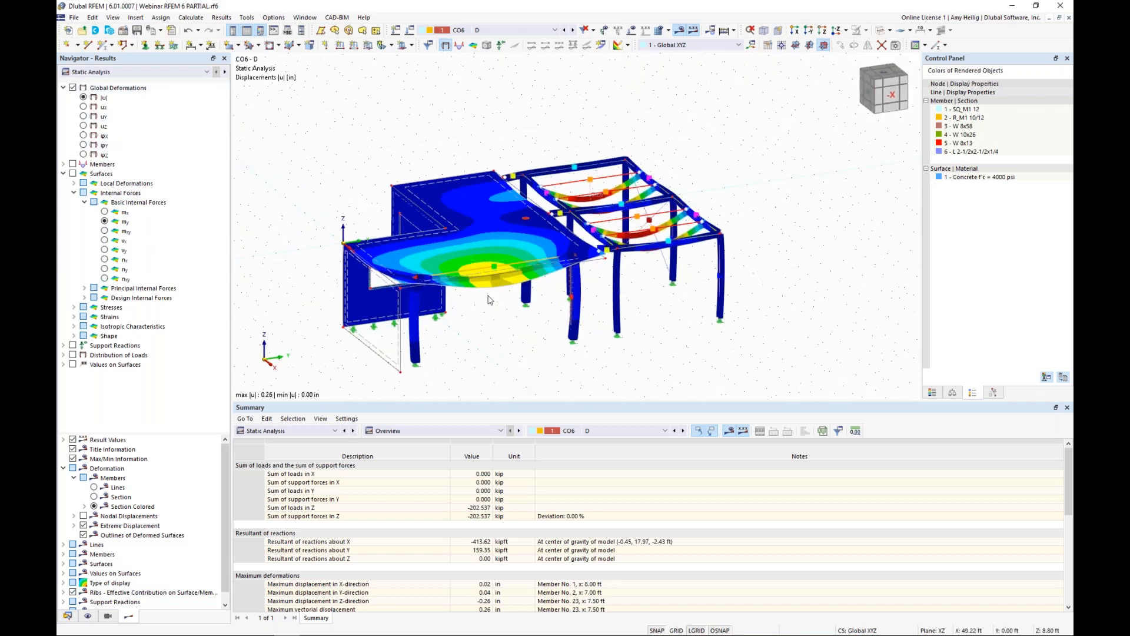
pyautogui.scroll(-2, 488, 300)
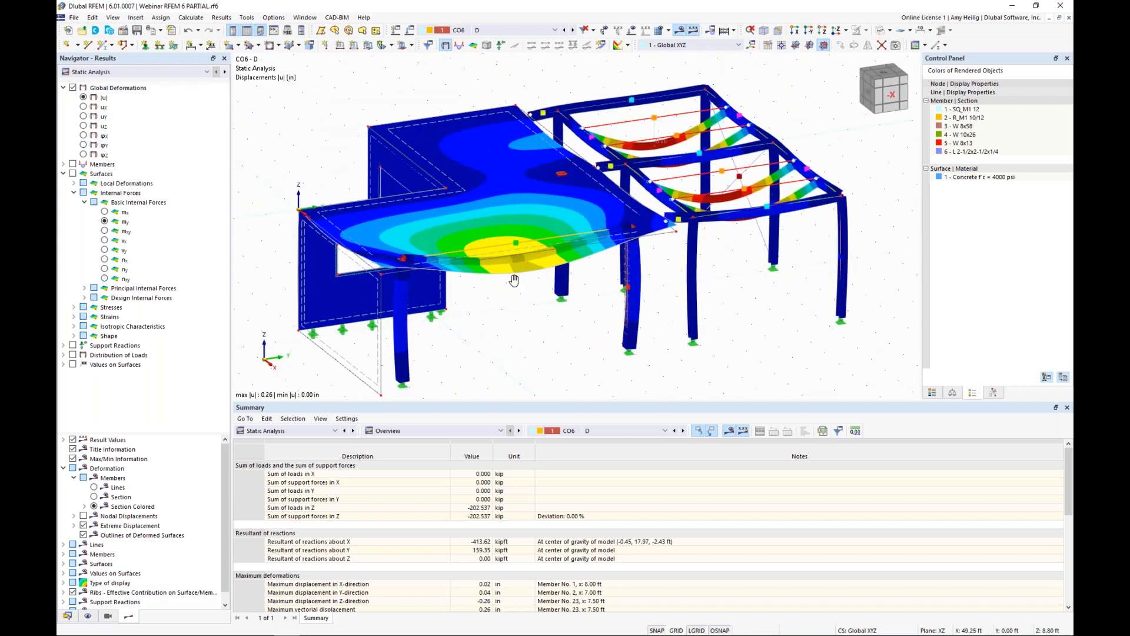
pyautogui.click(63, 174)
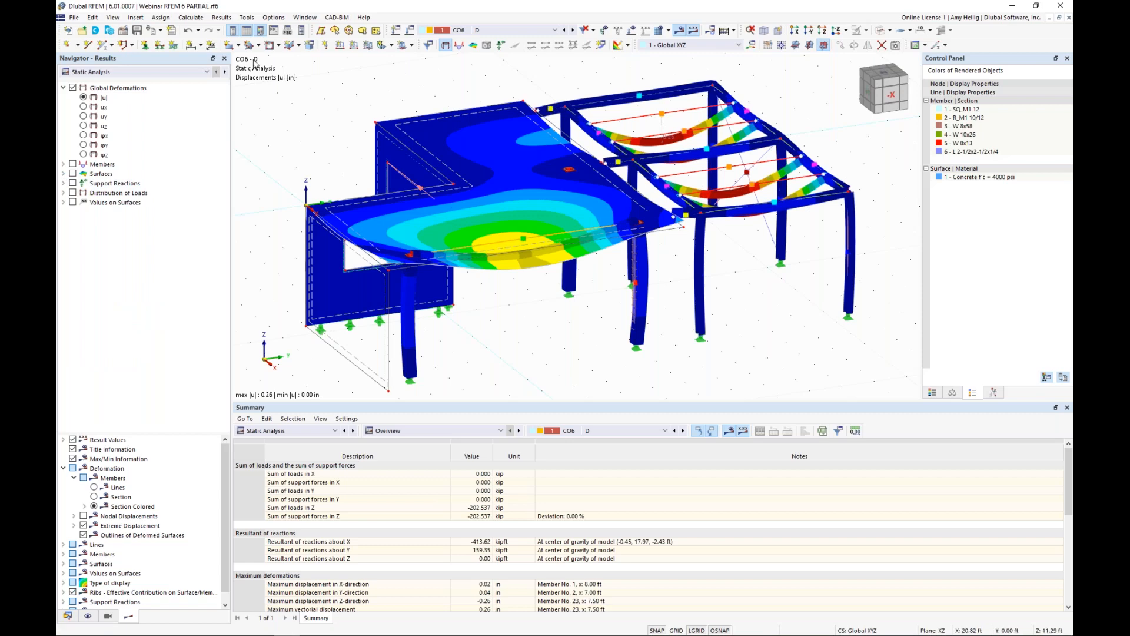
# Step: Prepare the deformation graphic for the printout report at full page width with a height ratio of 50%
pyautogui.click(160, 30)
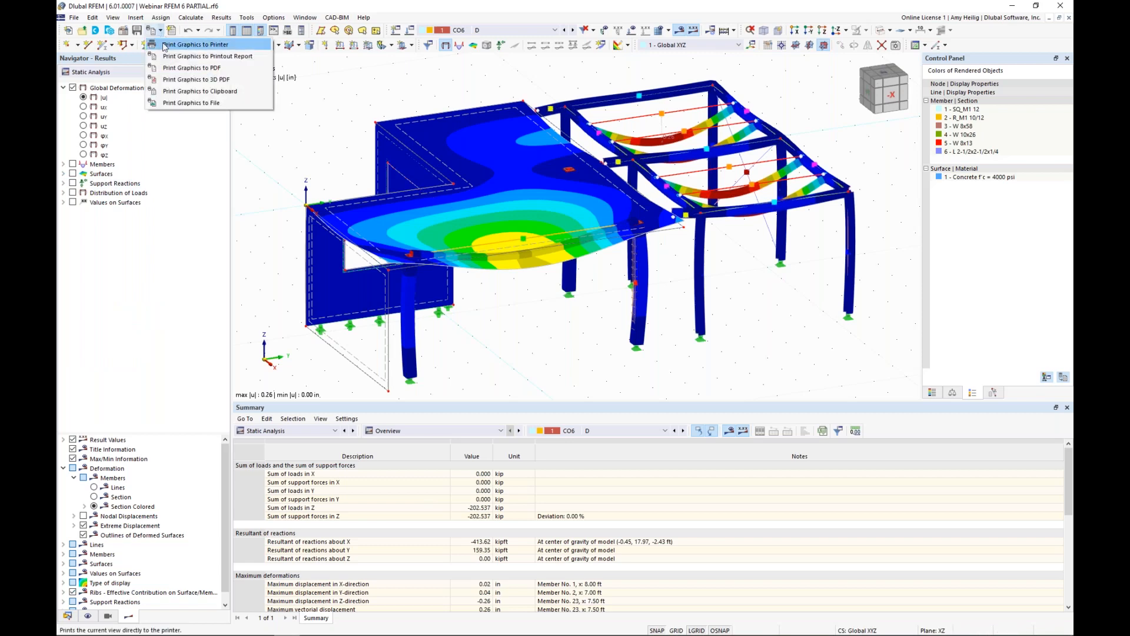
pyautogui.click(169, 57)
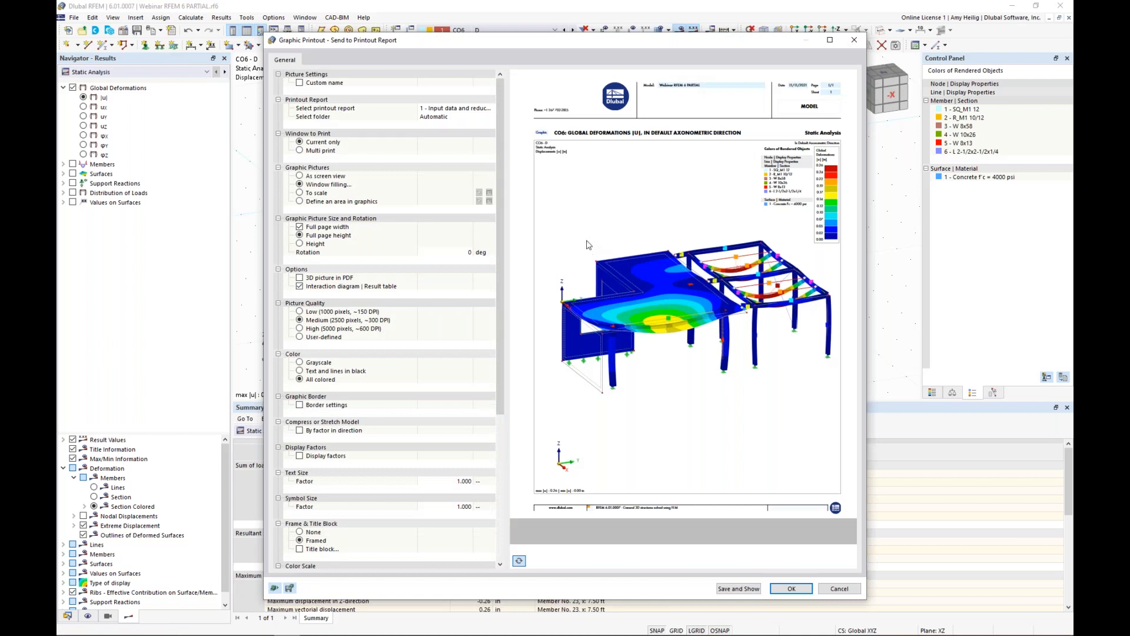
pyautogui.click(301, 245)
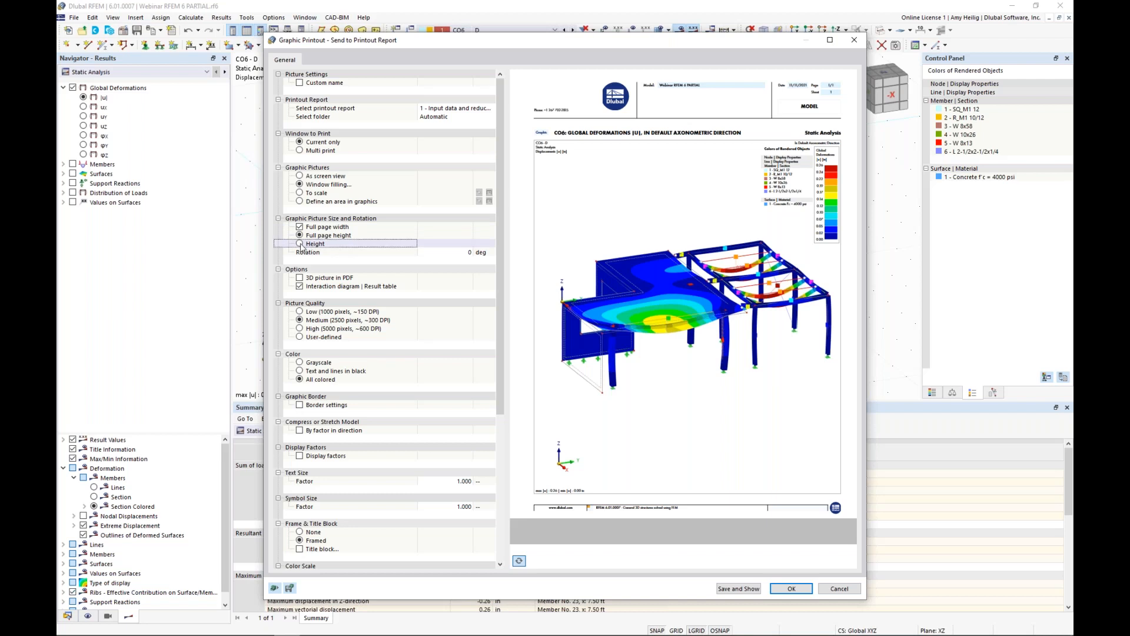
pyautogui.click(300, 243)
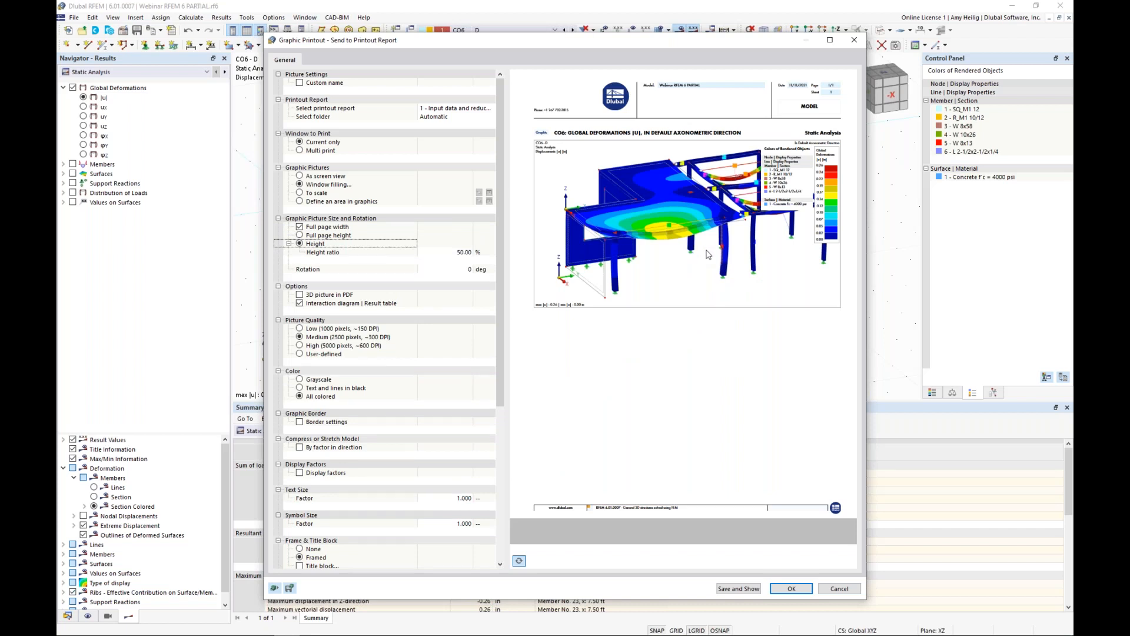
# Step: Multi print the global deformations |u| for all load cases and combinations in the current view, then save and show the report
pyautogui.click(300, 151)
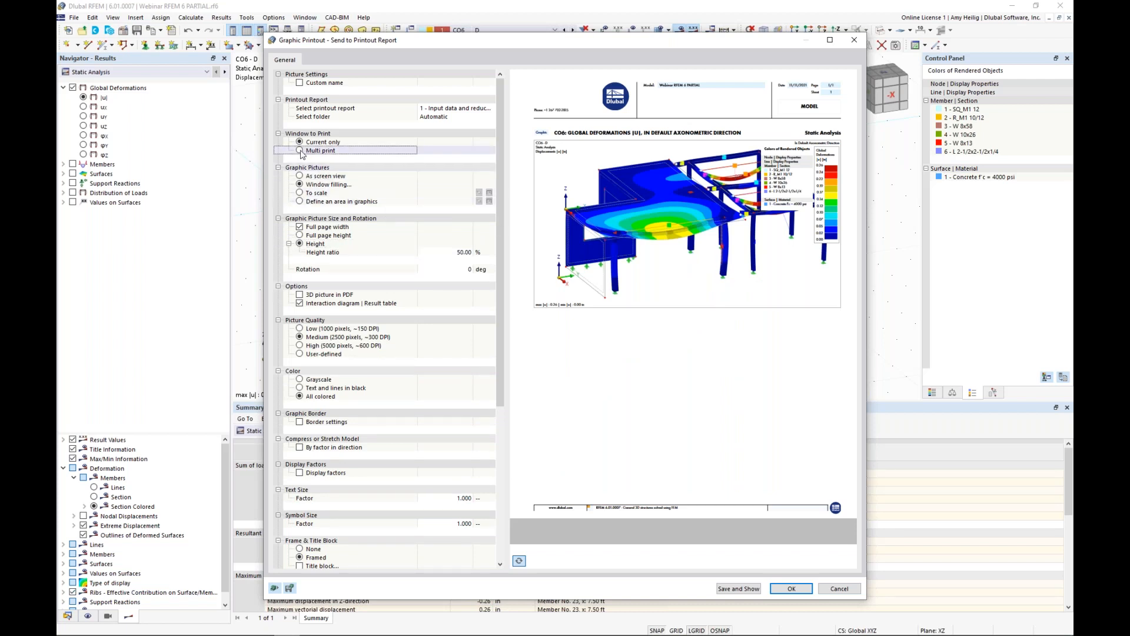
pyautogui.click(300, 151)
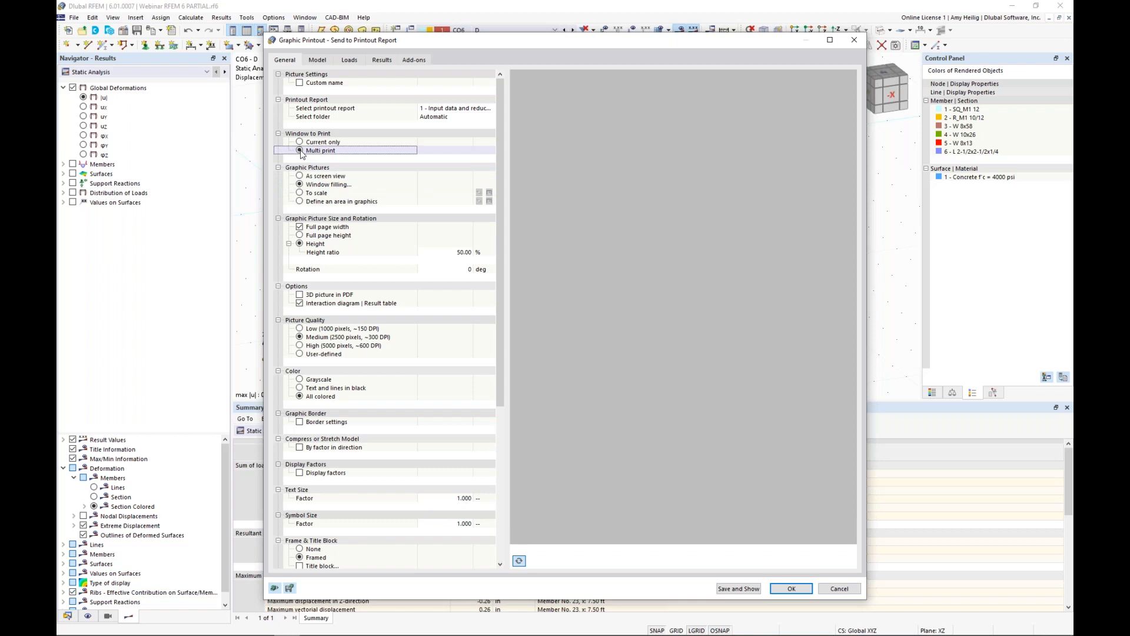
pyautogui.click(382, 60)
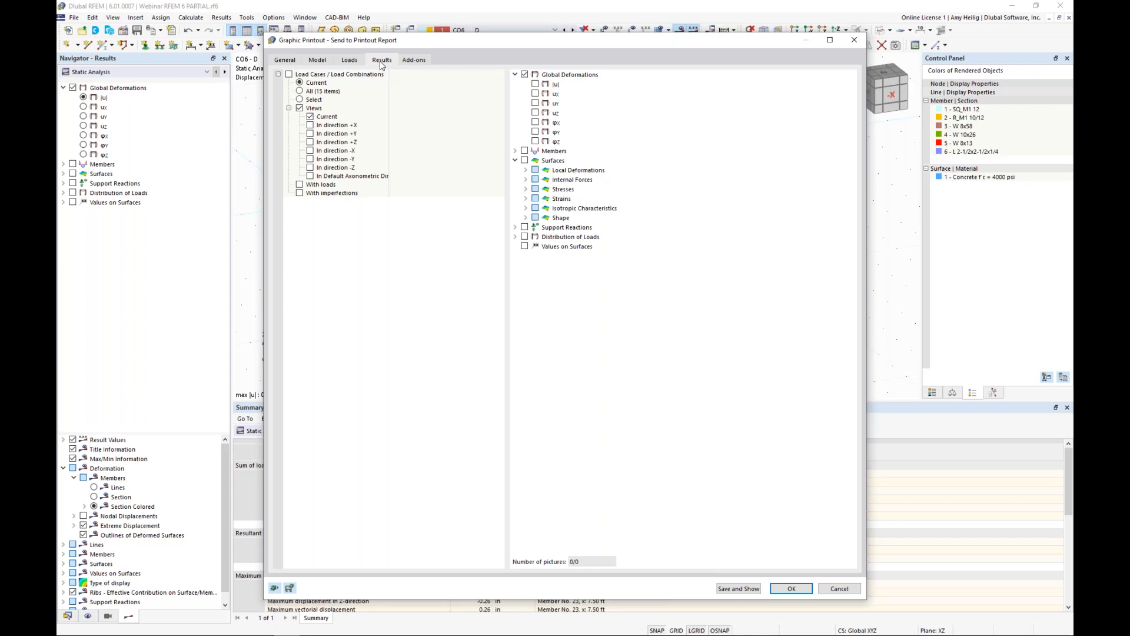
pyautogui.click(534, 84)
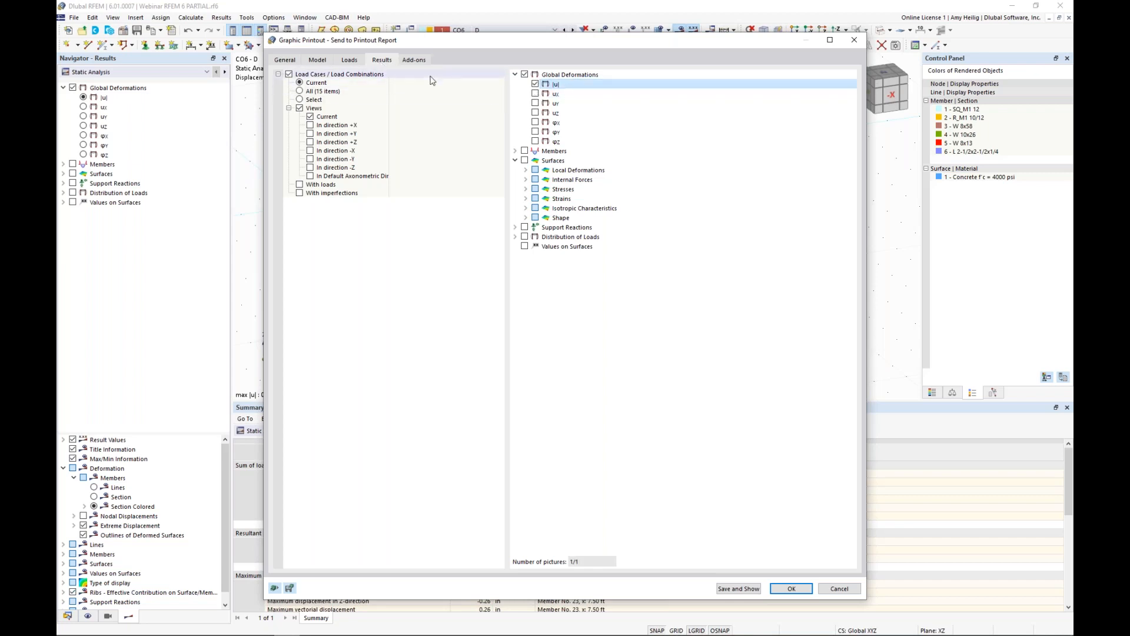
pyautogui.click(300, 91)
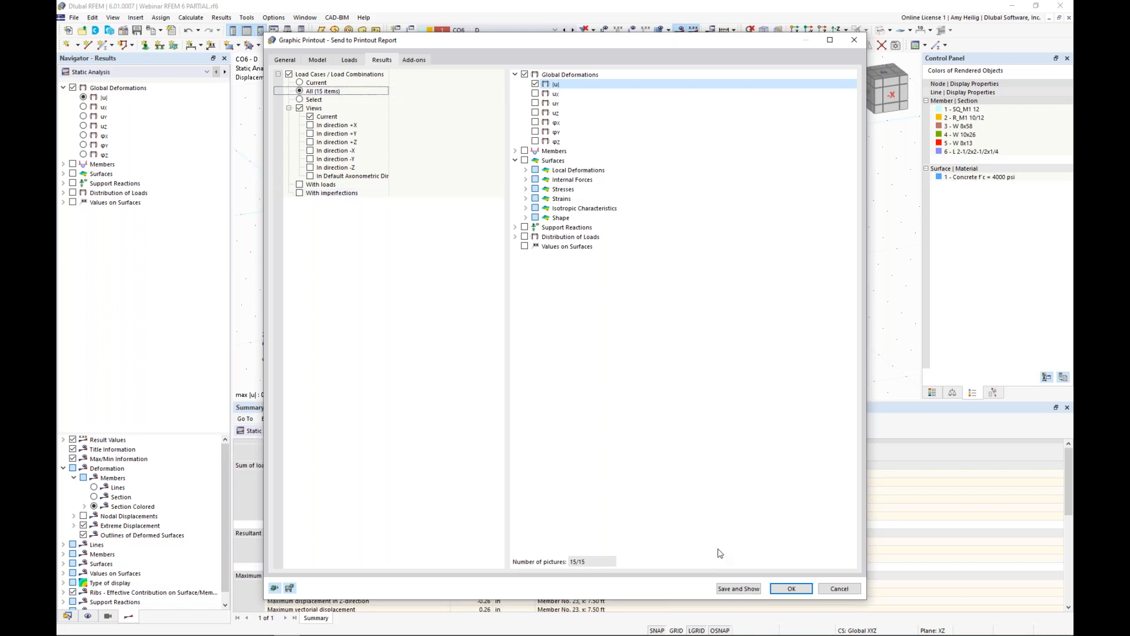
pyautogui.click(737, 588)
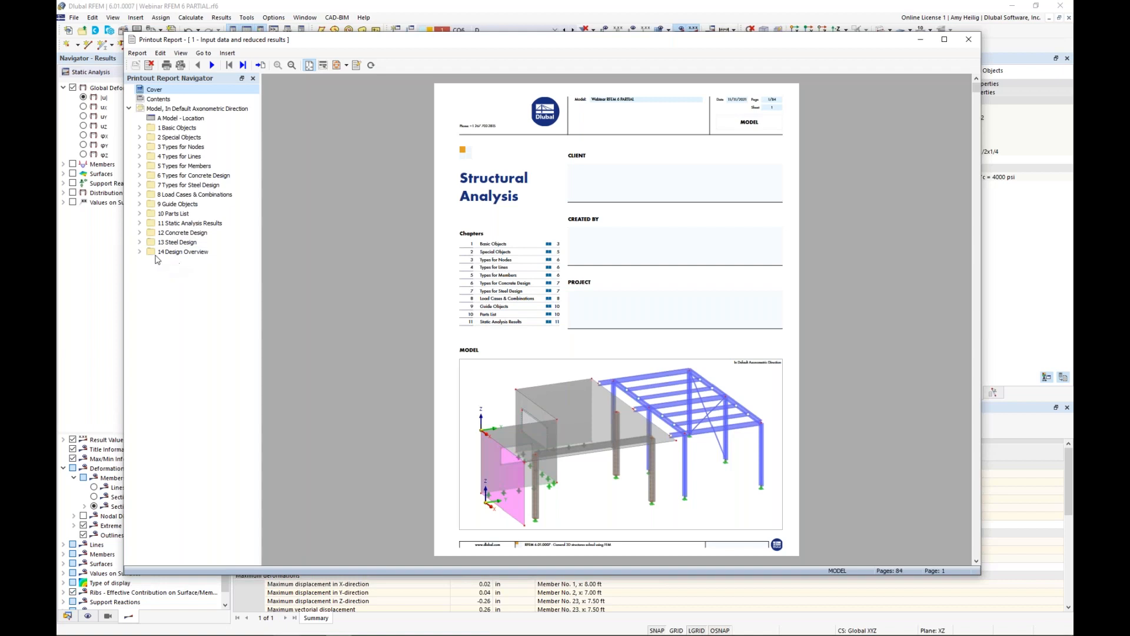
# Step: Review the global deformation pictures in the report's Static Analysis Results chapter, starting from LC1
pyautogui.click(139, 224)
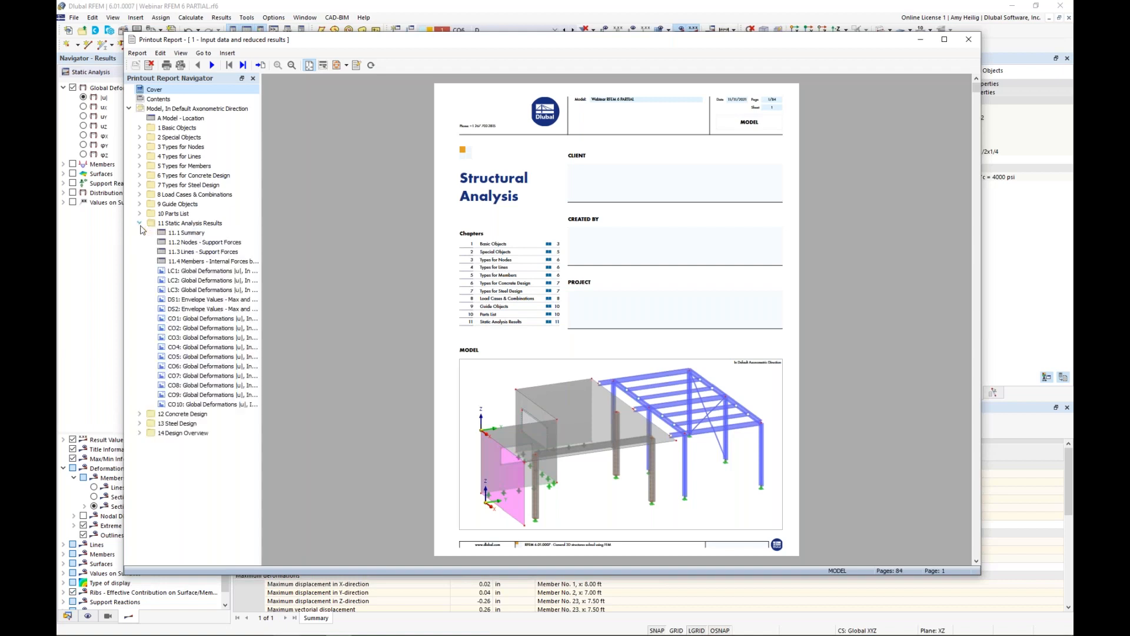
pyautogui.click(186, 272)
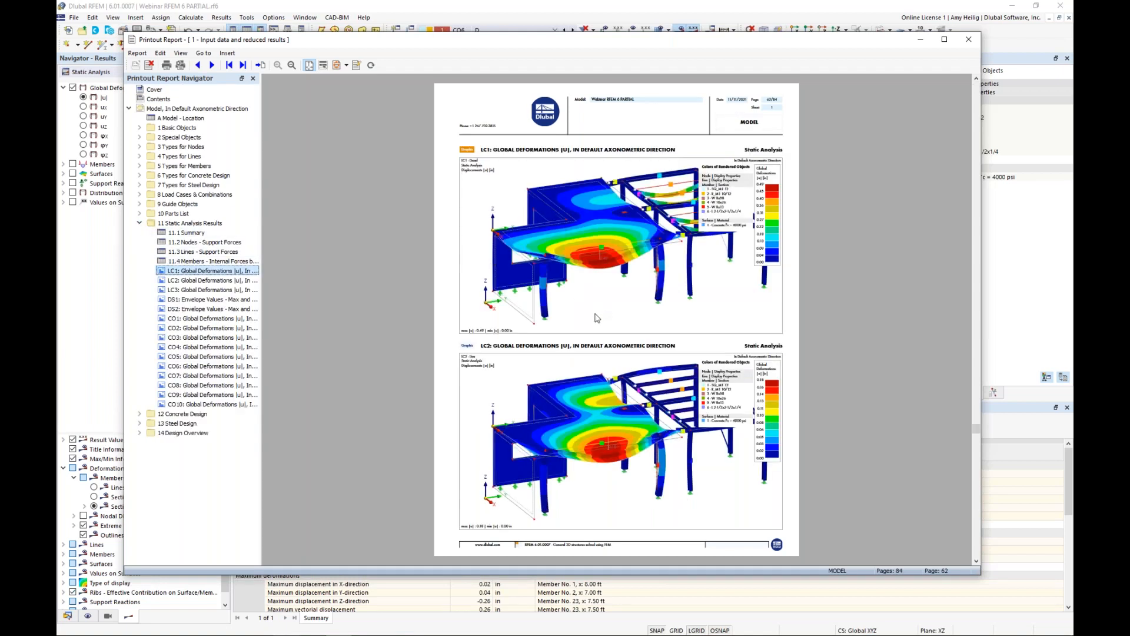
pyautogui.scroll(-5, 598, 318)
pyautogui.scroll(-2, 597, 318)
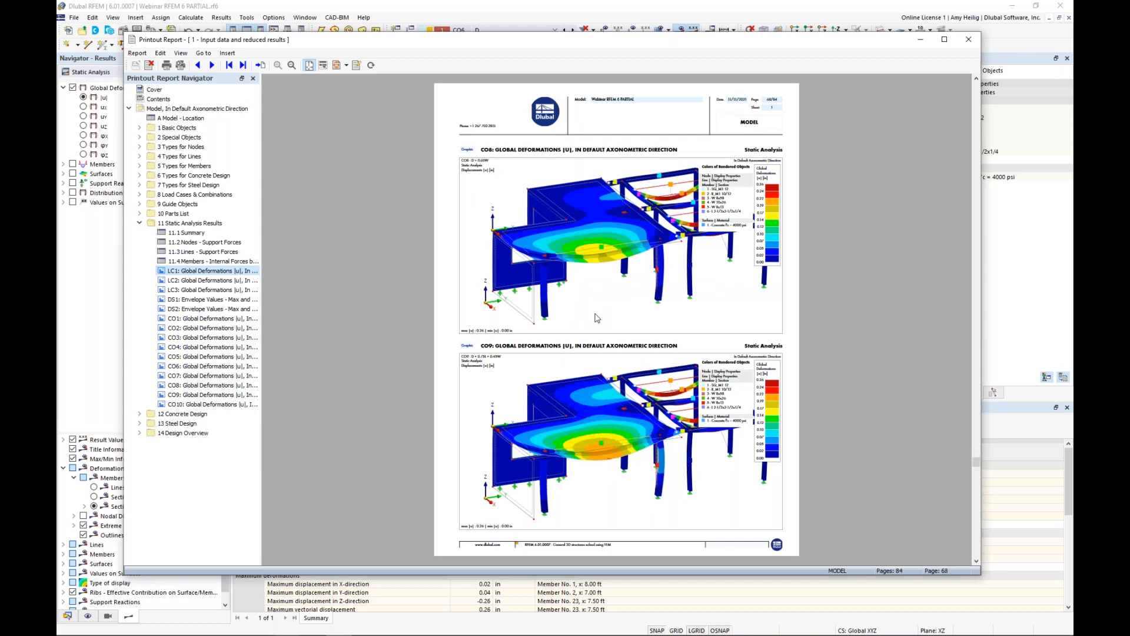
pyautogui.scroll(5, 597, 318)
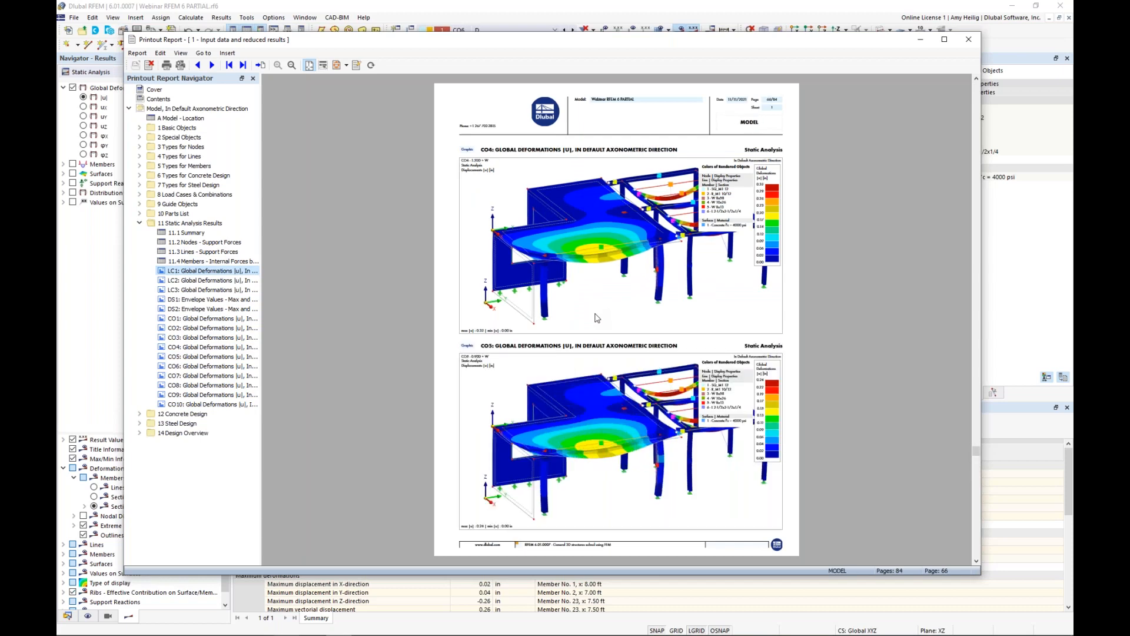
pyautogui.scroll(3, 597, 318)
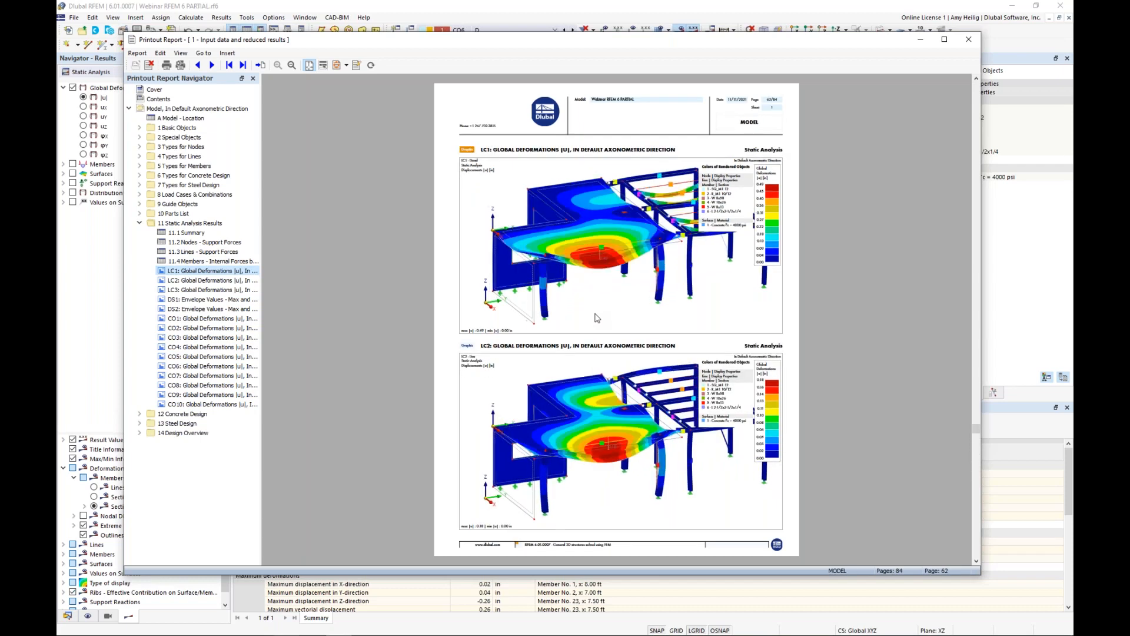
pyautogui.scroll(-1, 597, 318)
# Step: Move the printout report aside and isolate the concrete roof slab, viewed in the -Z direction
pyautogui.moveTo(759, 41); pyautogui.dragTo(1129, 66)
pyautogui.moveTo(983, 65); pyautogui.dragTo(1071, 48)
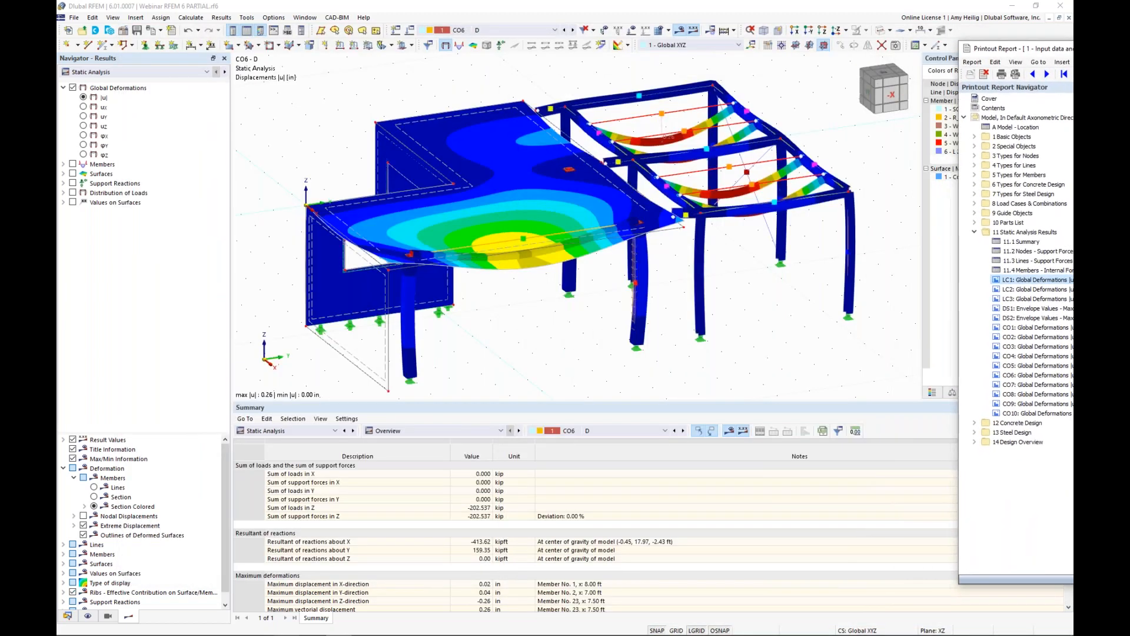
pyautogui.click(750, 304)
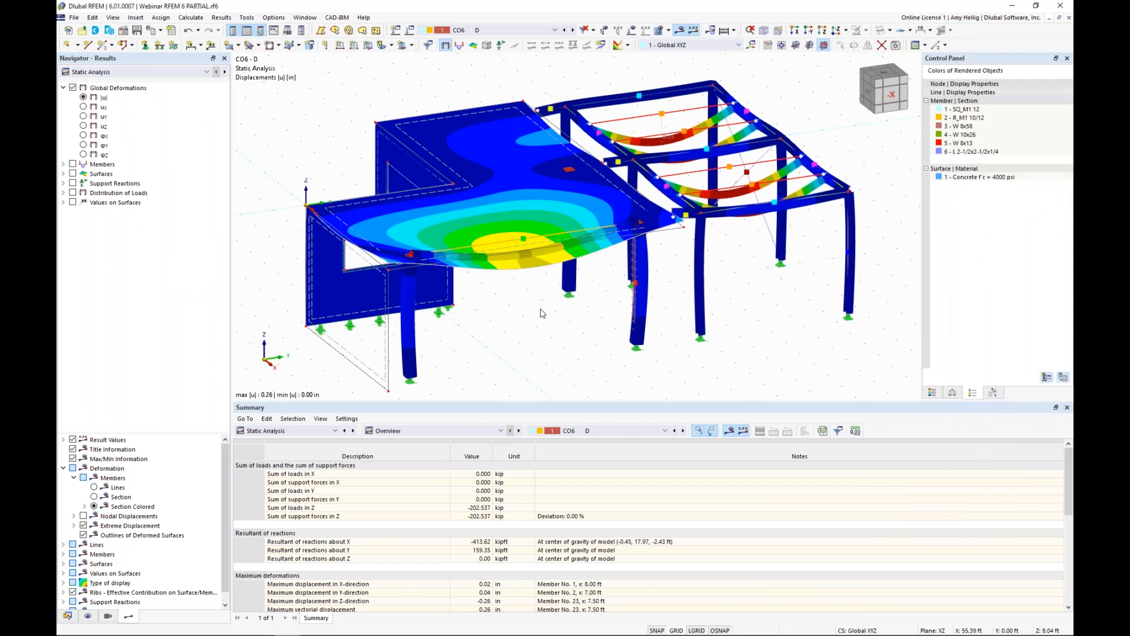
pyautogui.click(569, 156)
pyautogui.click(890, 30)
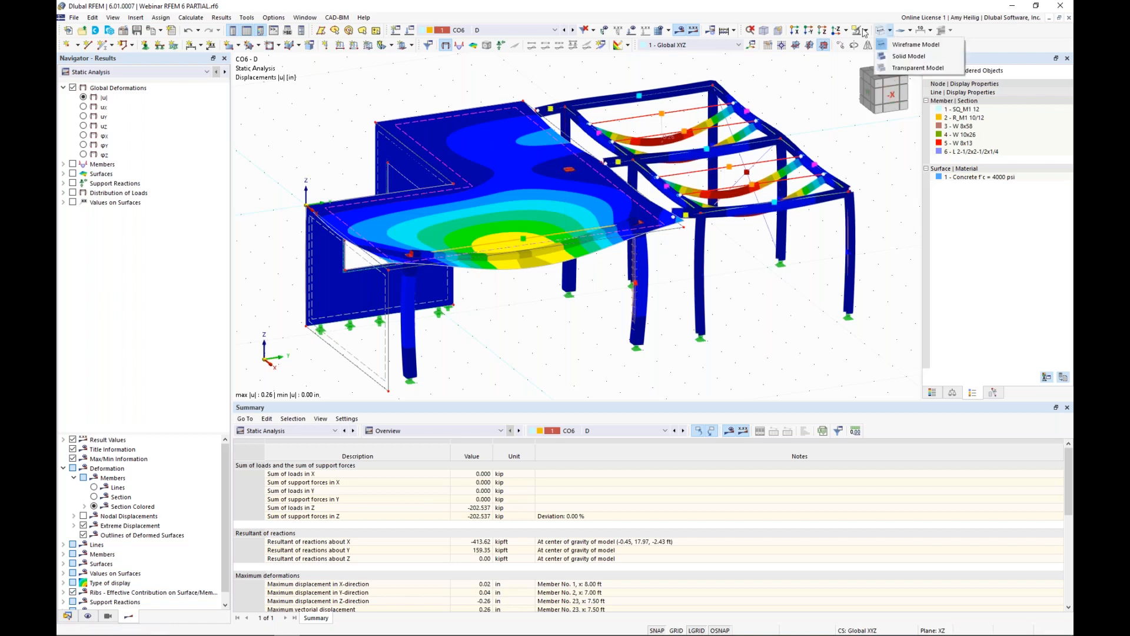
pyautogui.click(865, 31)
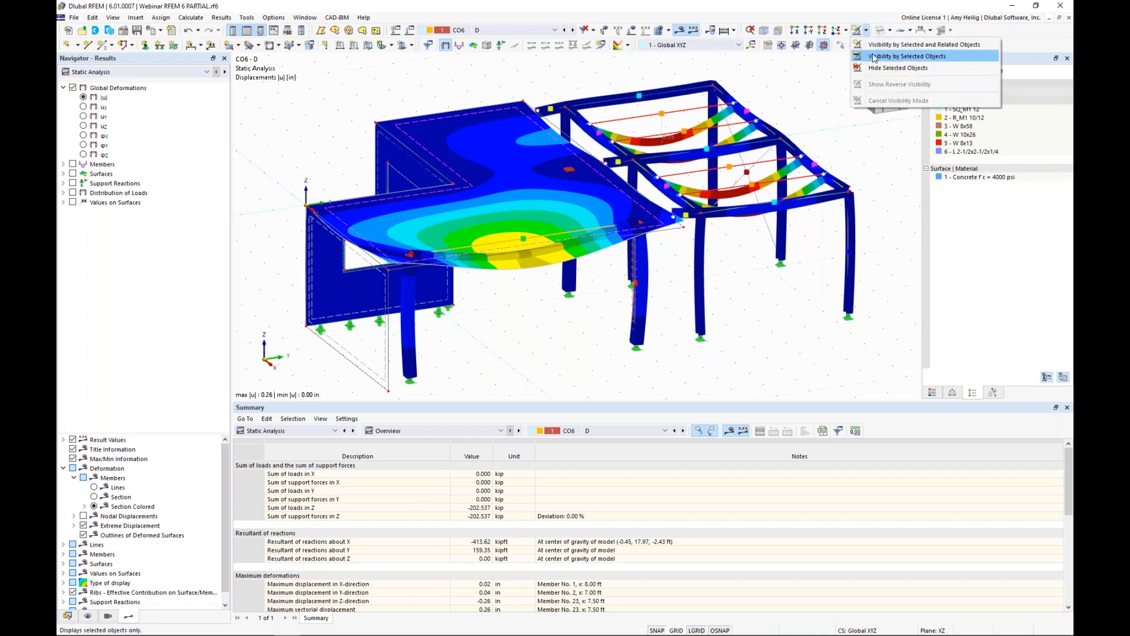
pyautogui.click(872, 57)
pyautogui.click(824, 44)
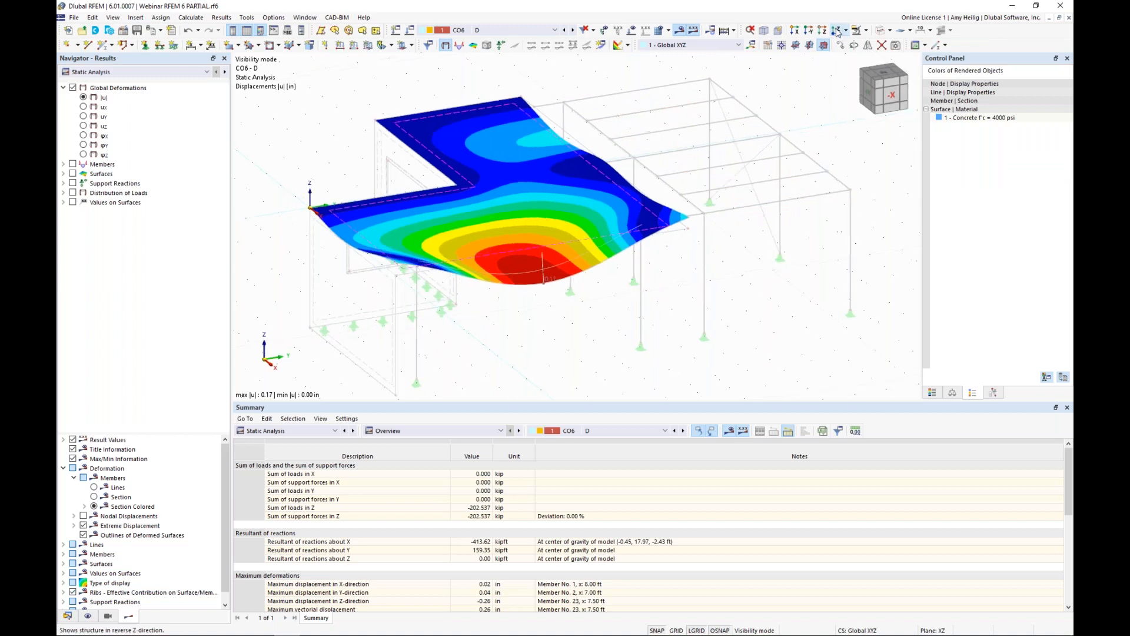
# Step: Display the surface moments my with values on surfaces for the slab, in an enlarged graphics area
pyautogui.click(63, 173)
pyautogui.click(73, 174)
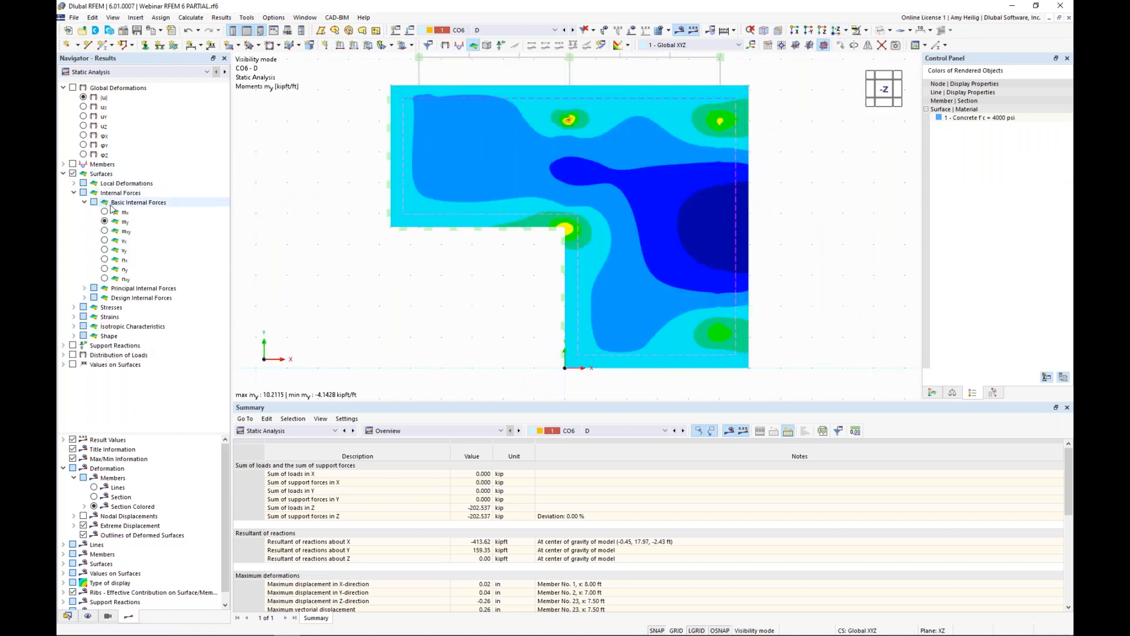
pyautogui.moveTo(541, 403); pyautogui.dragTo(540, 493)
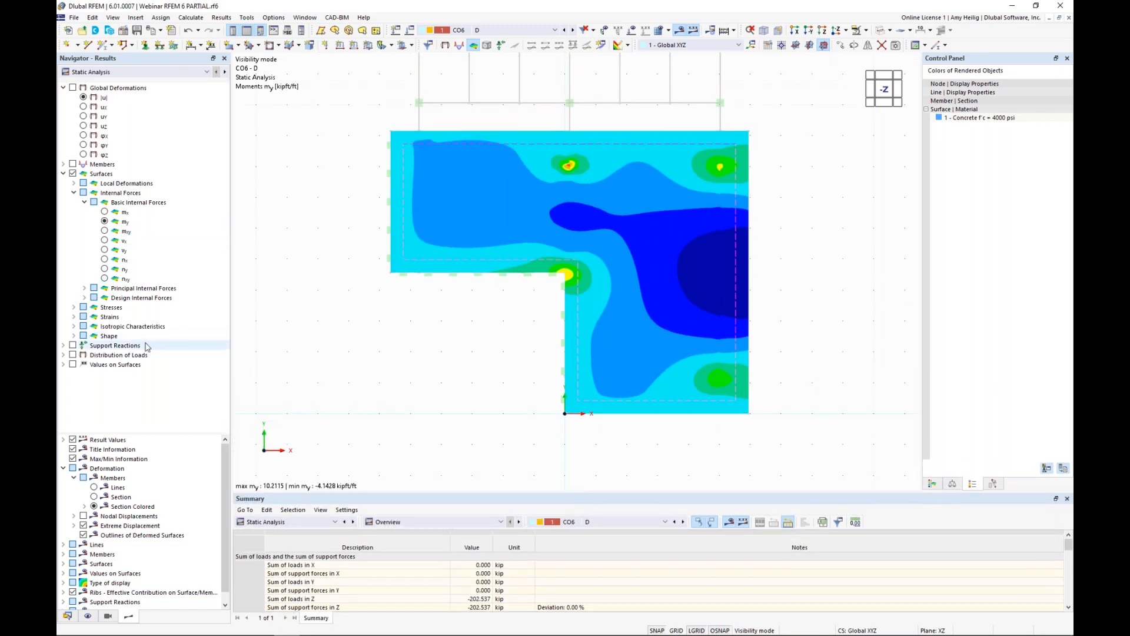
pyautogui.click(72, 364)
pyautogui.moveTo(402, 335); pyautogui.dragTo(385, 356, button='middle')
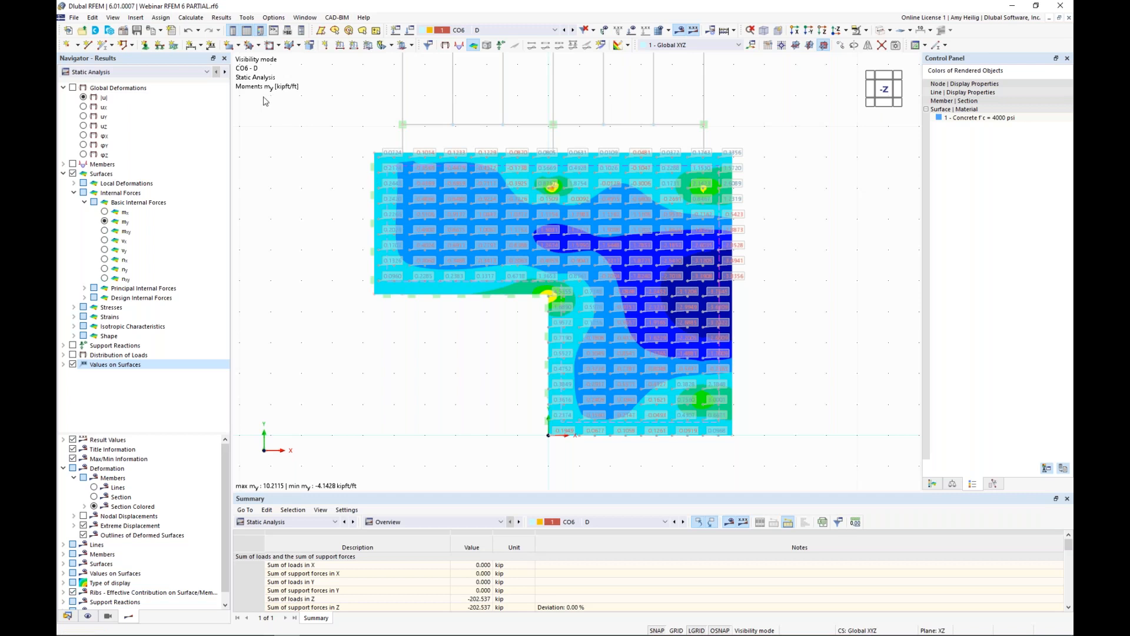
# Step: Set up a printout report graphic of the slab moments for the current window only, at full page height
pyautogui.click(160, 30)
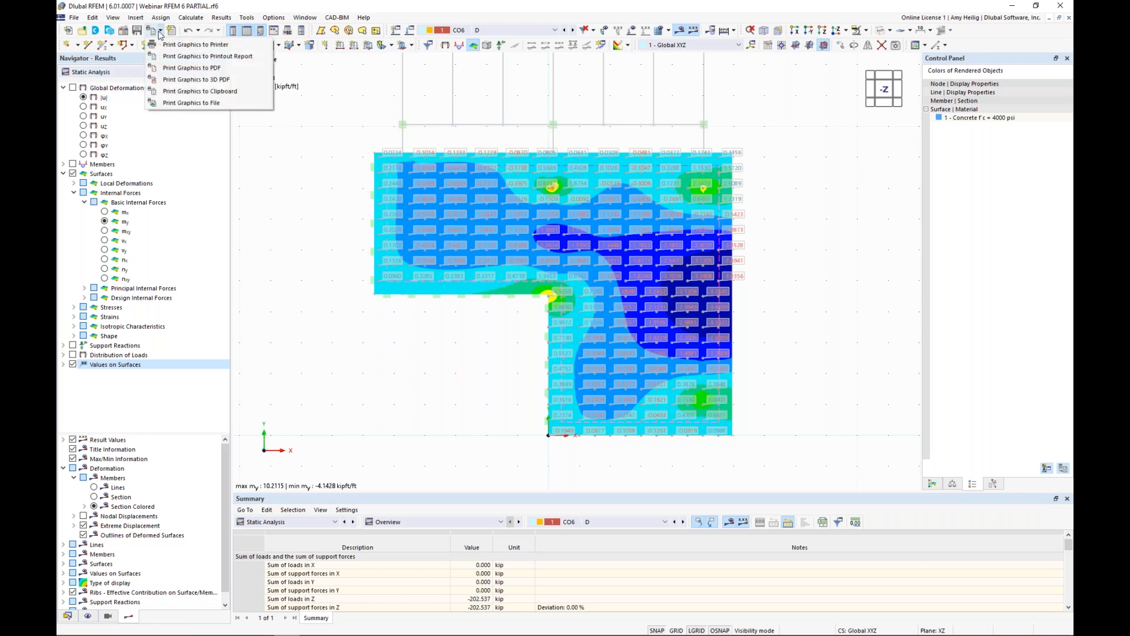
pyautogui.click(180, 58)
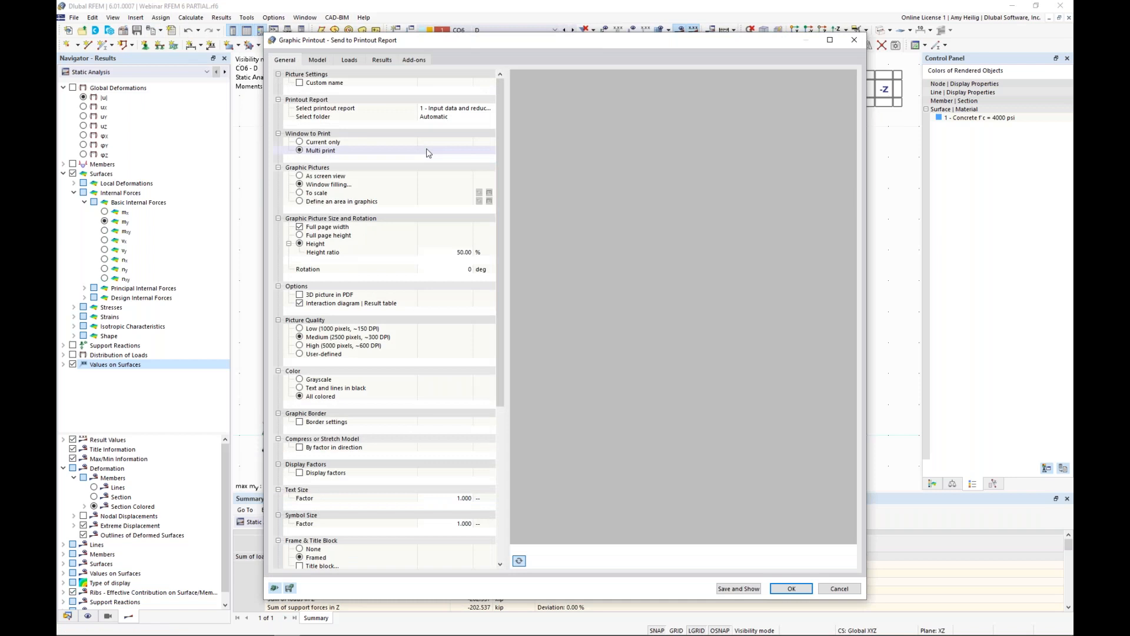
pyautogui.click(300, 142)
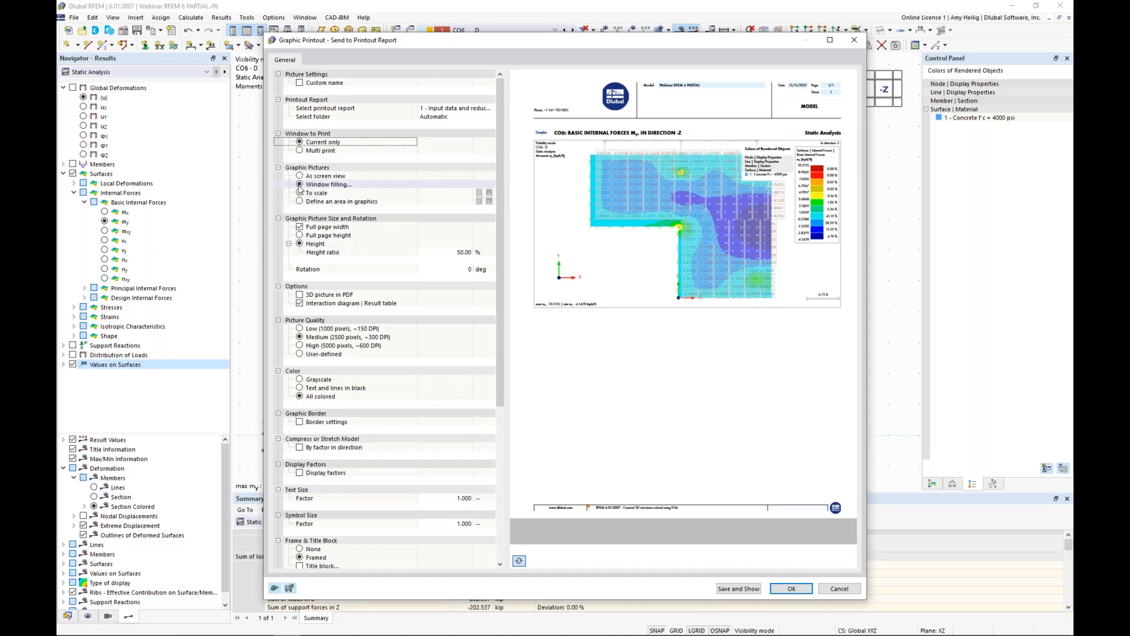
pyautogui.click(300, 236)
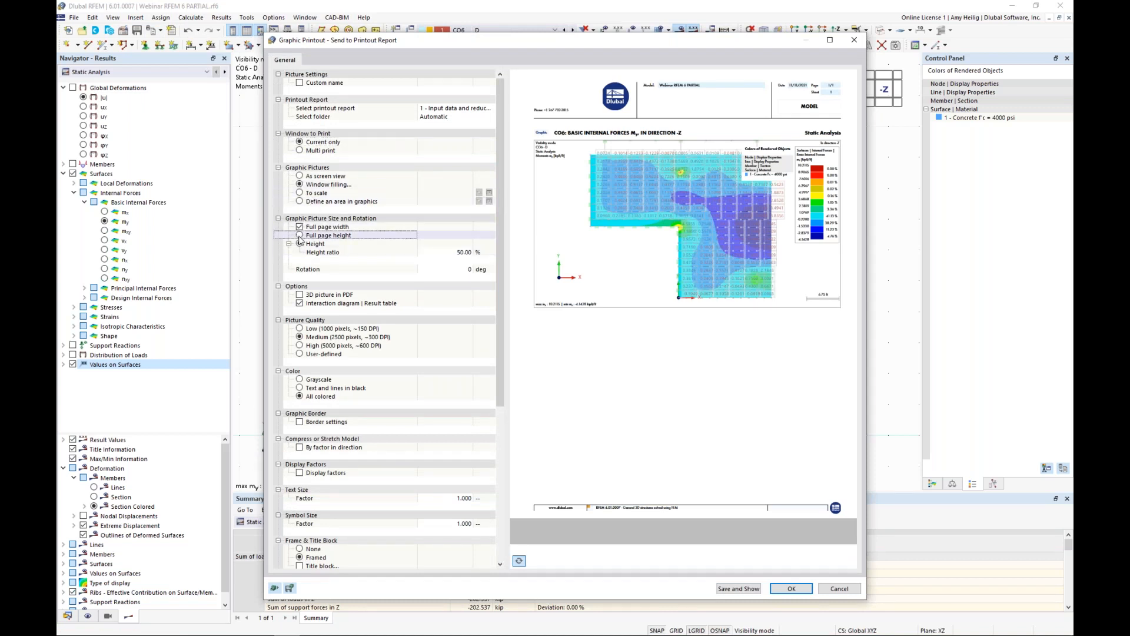
pyautogui.click(300, 235)
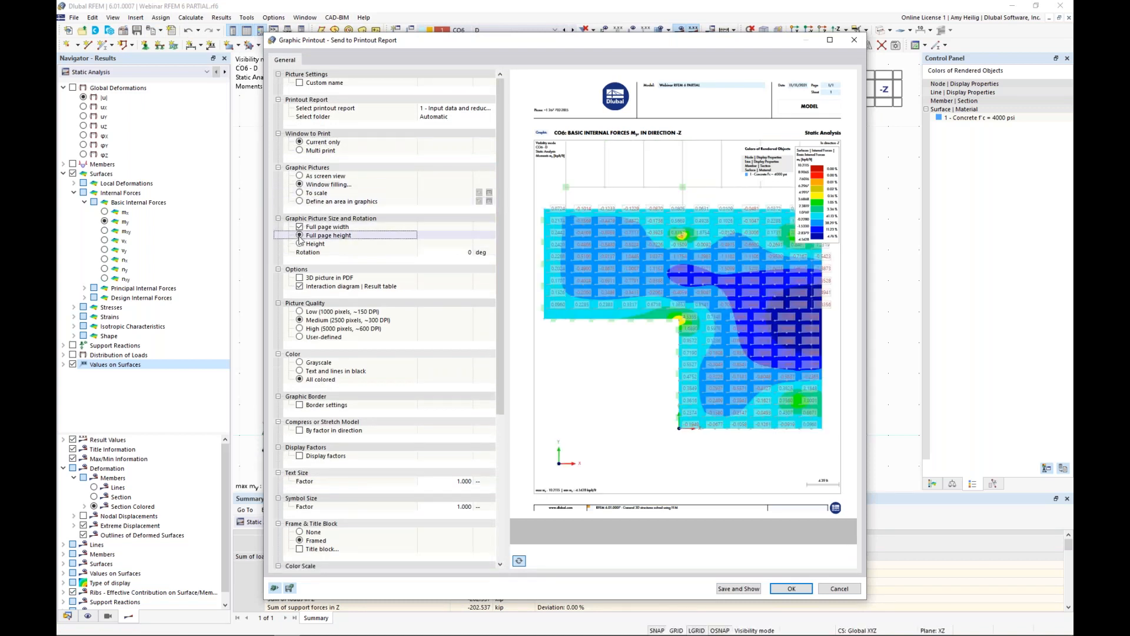
# Step: Set the slab moment graphic to a scale of 1:25 and split it into tiled pictures
pyautogui.click(300, 194)
pyautogui.click(300, 193)
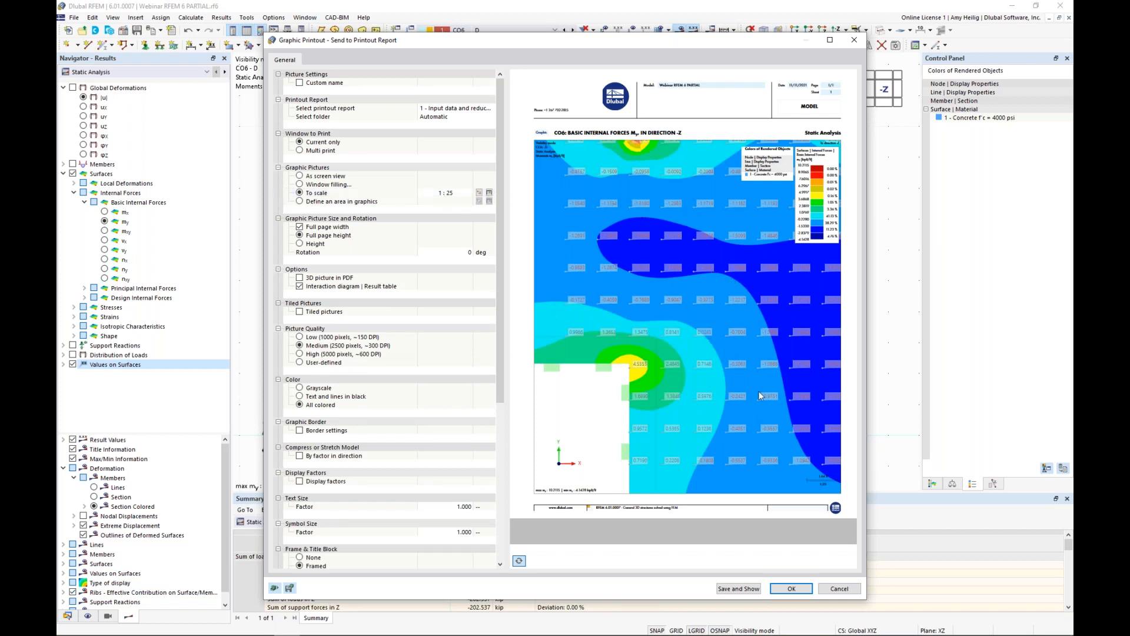
pyautogui.click(299, 312)
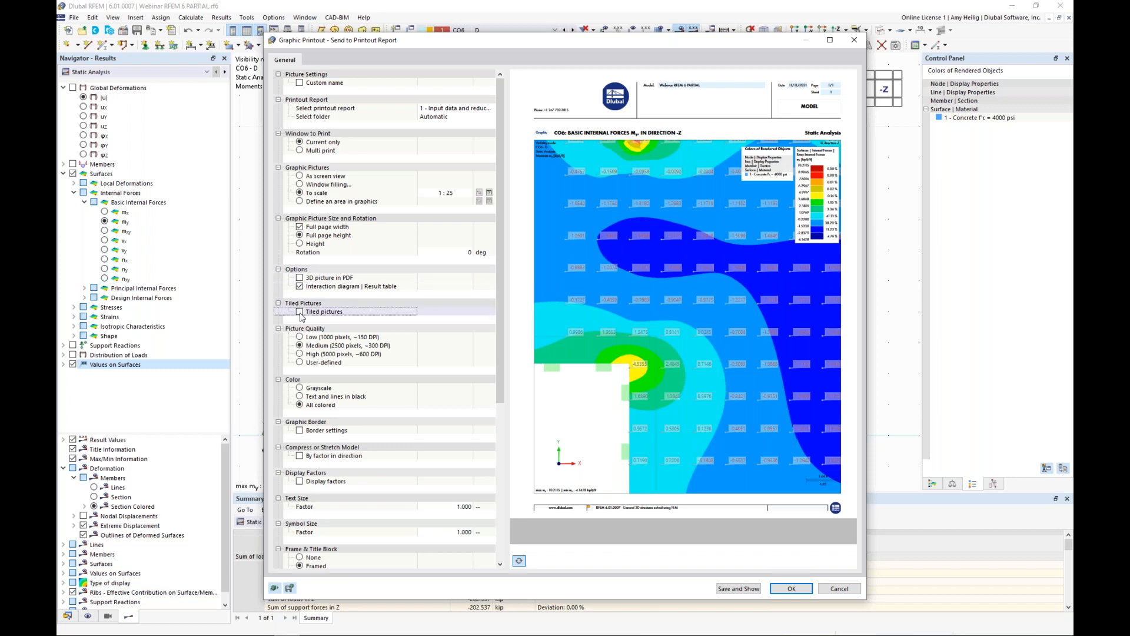
pyautogui.click(299, 313)
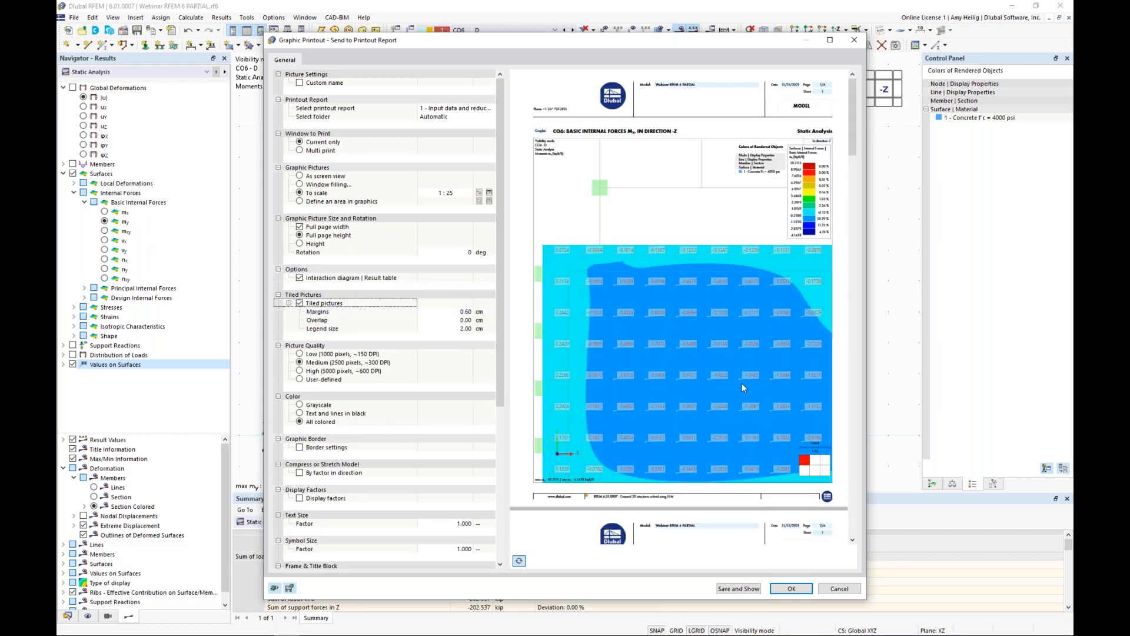
# Step: Check the tiled pages in the preview and send the slab graphic to the printout report
pyautogui.scroll(-3, 741, 384)
pyautogui.scroll(-10, 742, 387)
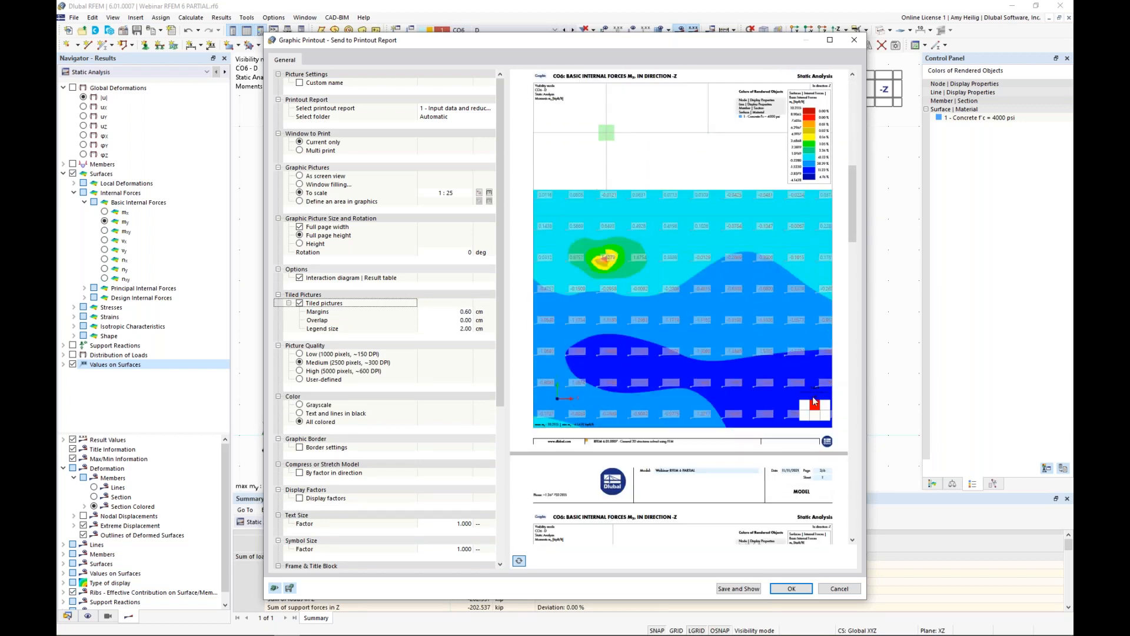
pyautogui.scroll(-7, 740, 375)
pyautogui.scroll(-9, 740, 374)
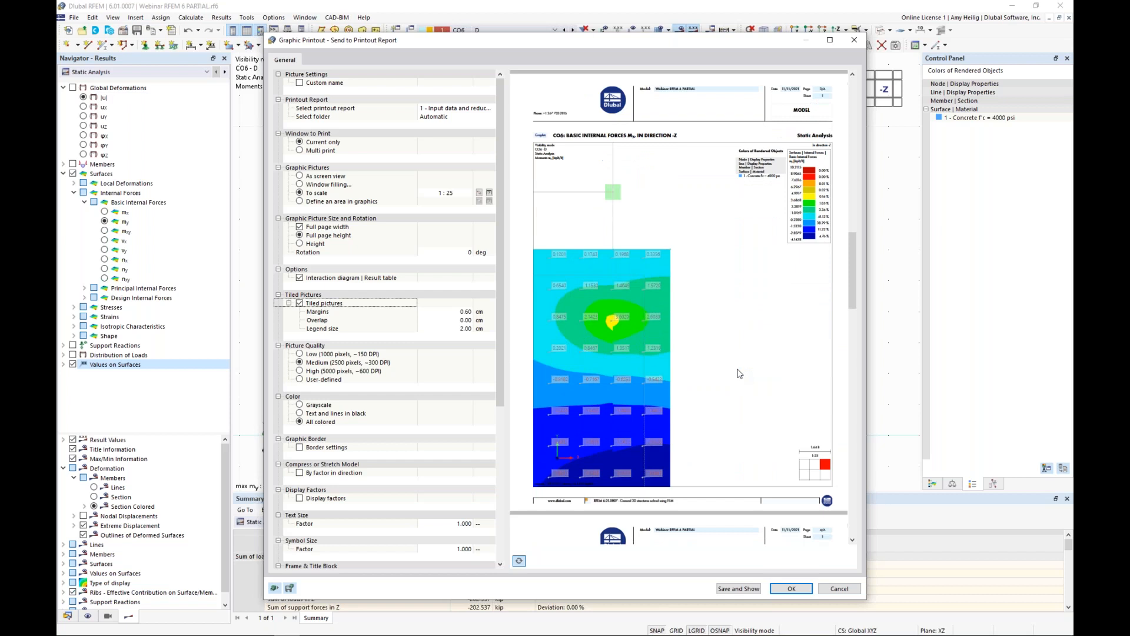
pyautogui.scroll(-12, 739, 373)
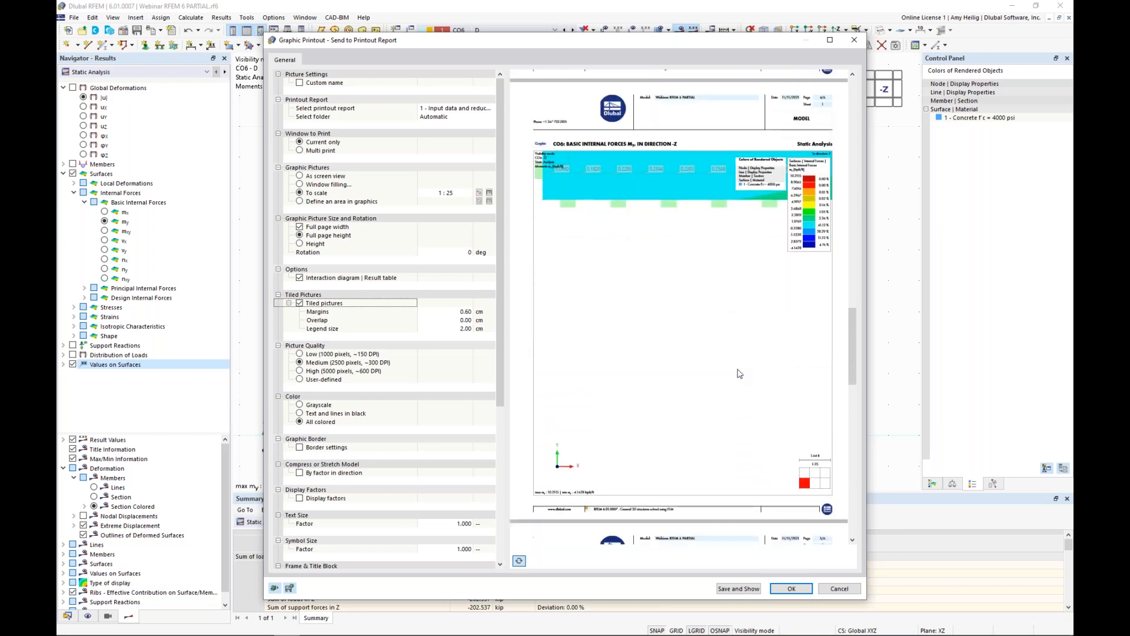
pyautogui.scroll(-1, 737, 373)
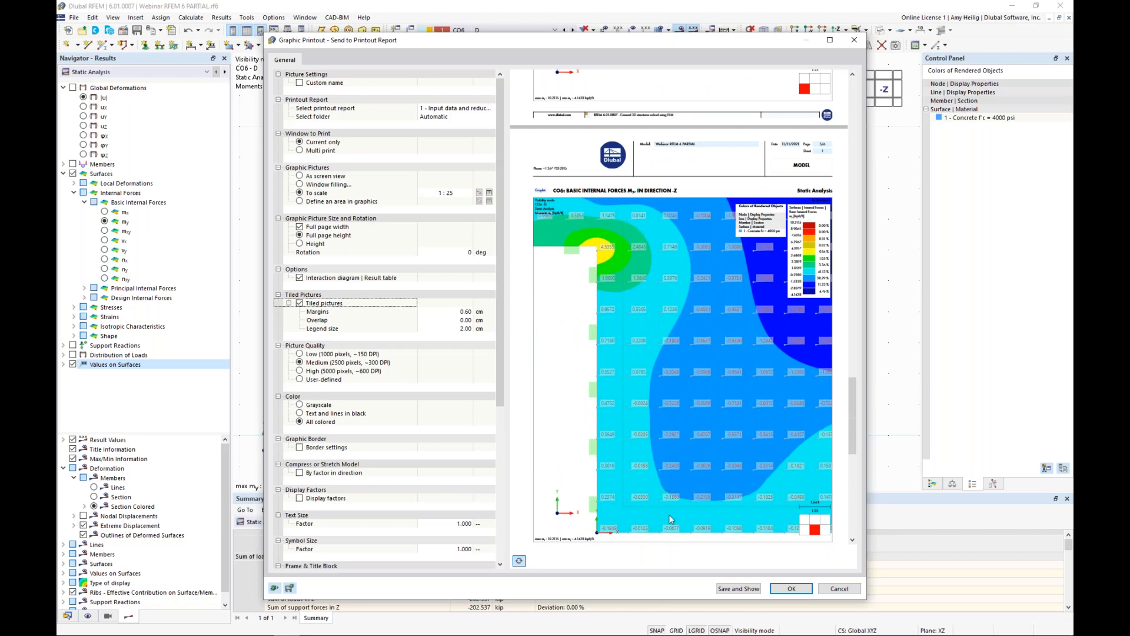
pyautogui.click(791, 588)
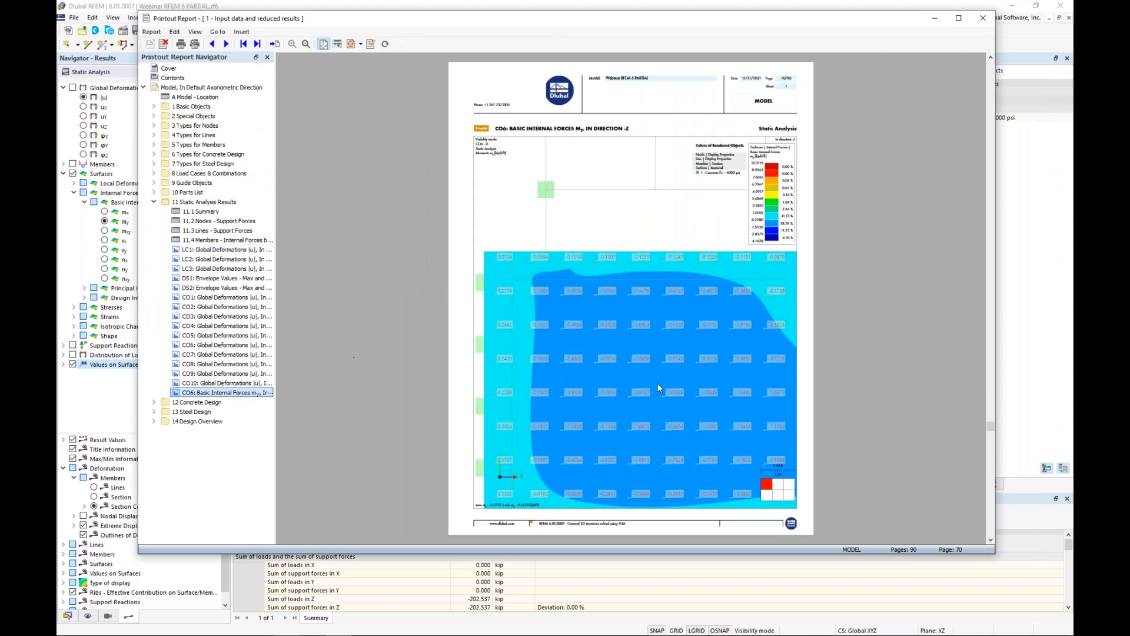
# Step: Review the tiled slab moment pages in the report and collapse the Static Analysis Results chapter
pyautogui.scroll(-5, 658, 387)
pyautogui.scroll(3, 659, 387)
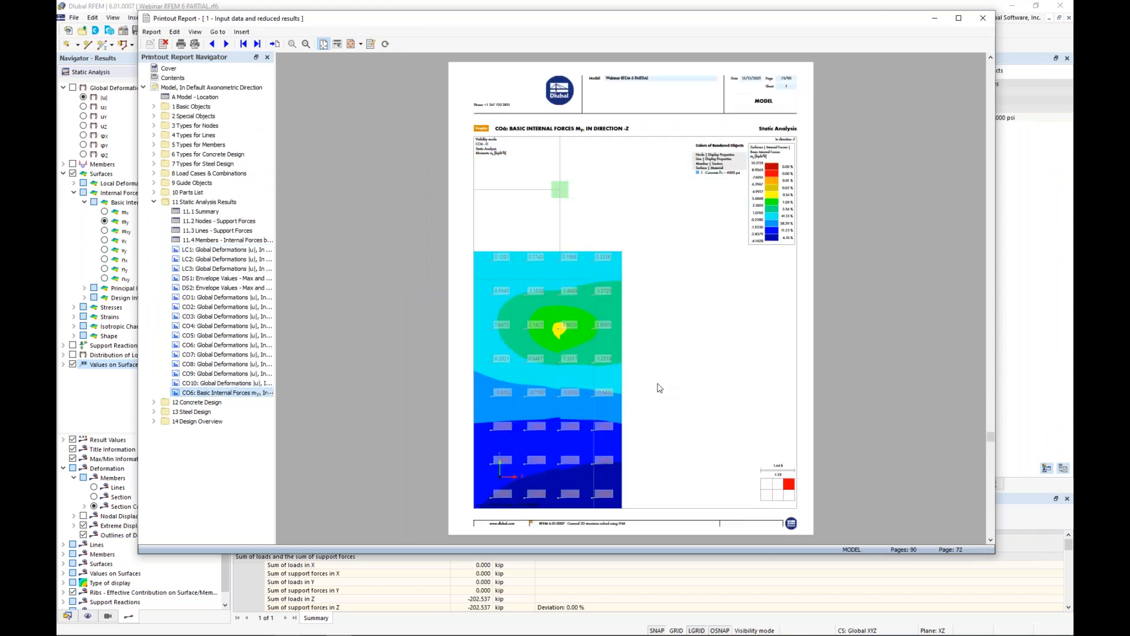
pyautogui.scroll(3, 659, 387)
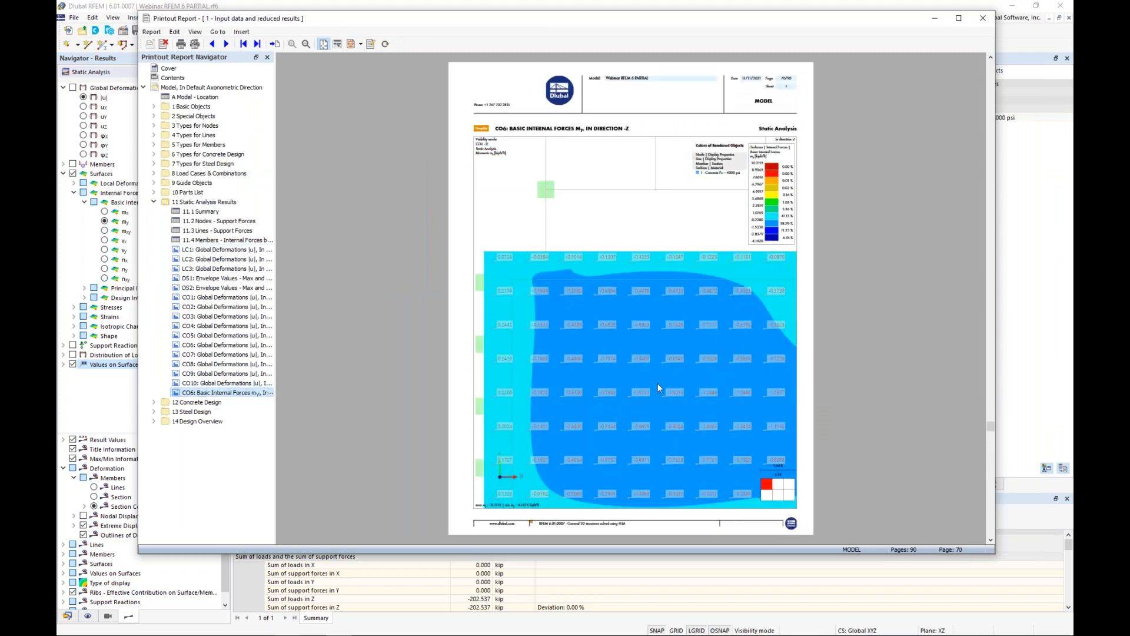
pyautogui.scroll(-2, 659, 387)
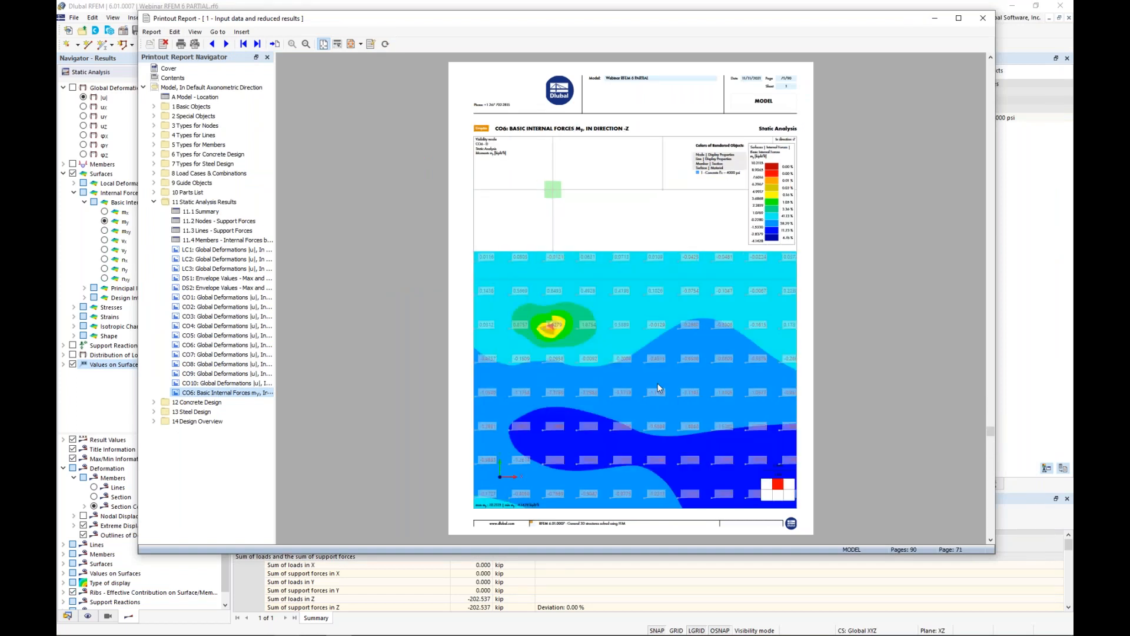
pyautogui.click(154, 202)
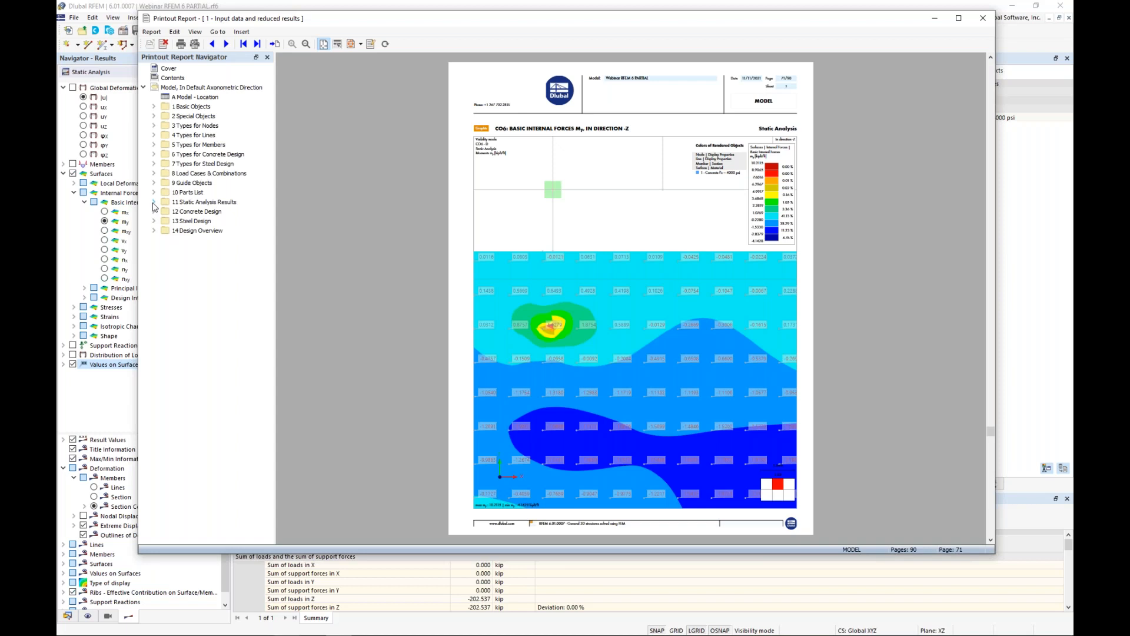
# Step: Insert the PDF file AISC 360-16.pdf below the Steel Design item in the report
pyautogui.rightClick(189, 222)
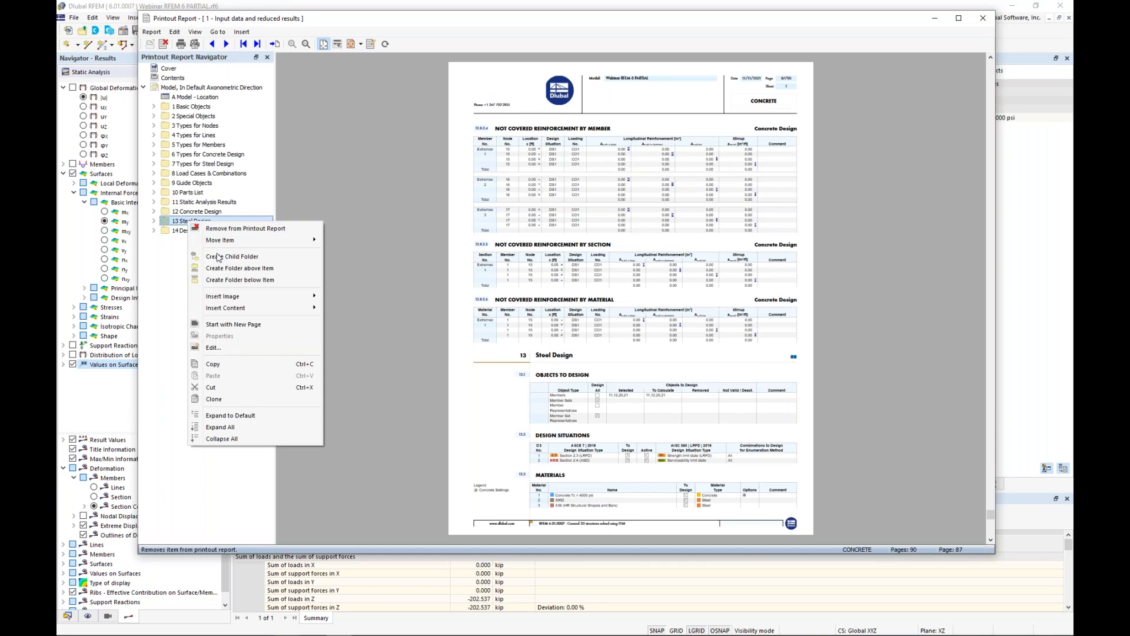
pyautogui.moveTo(222, 297)
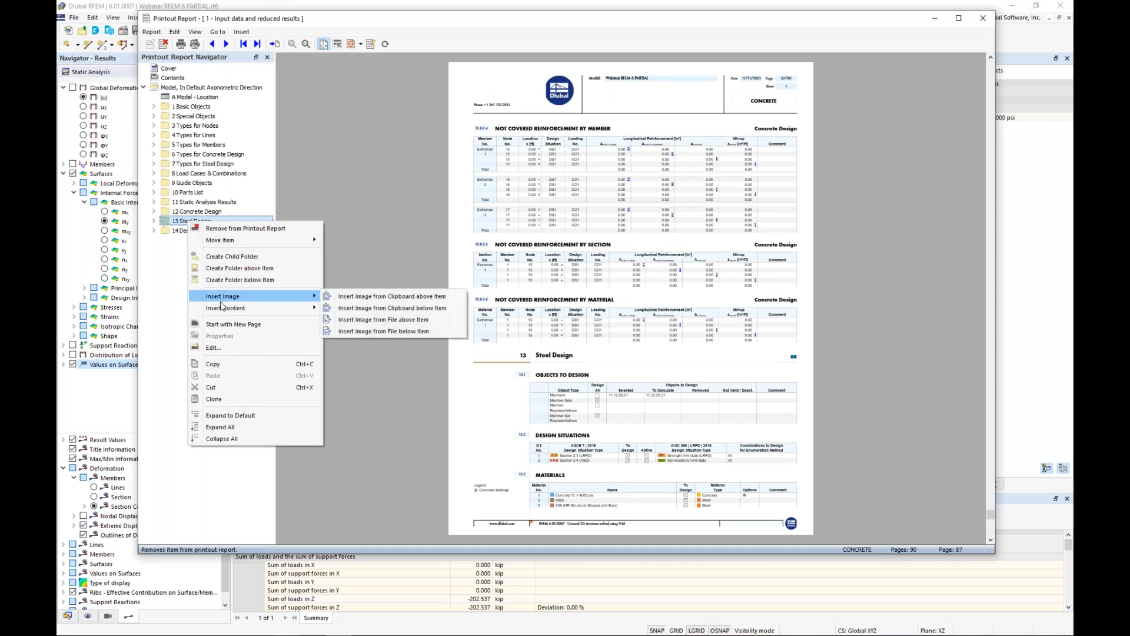
pyautogui.moveTo(253, 308)
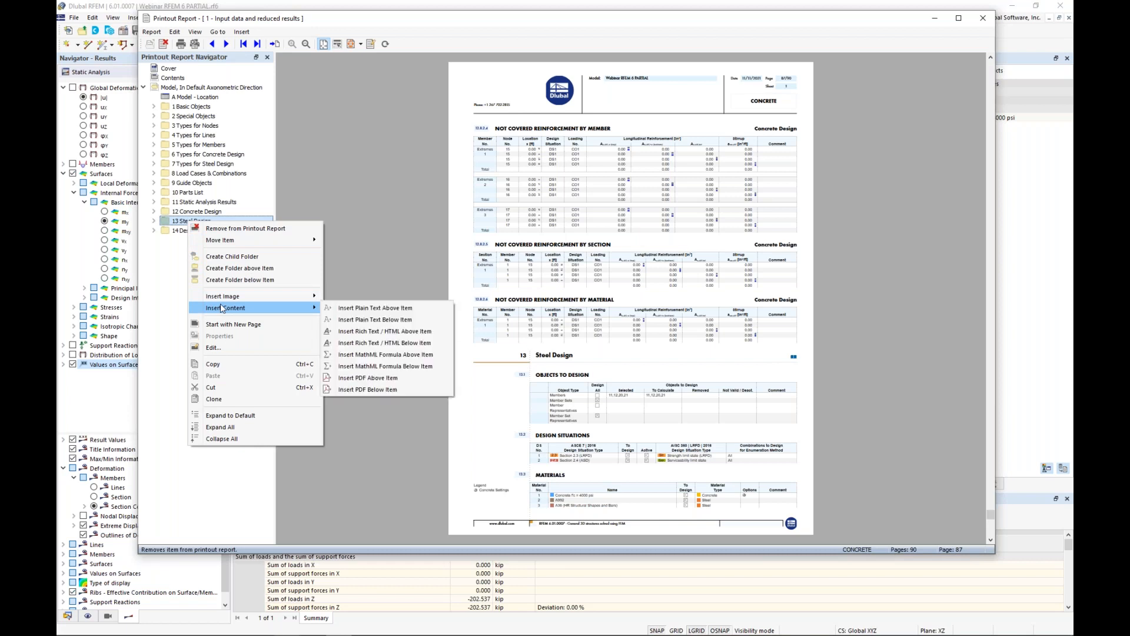
pyautogui.click(350, 390)
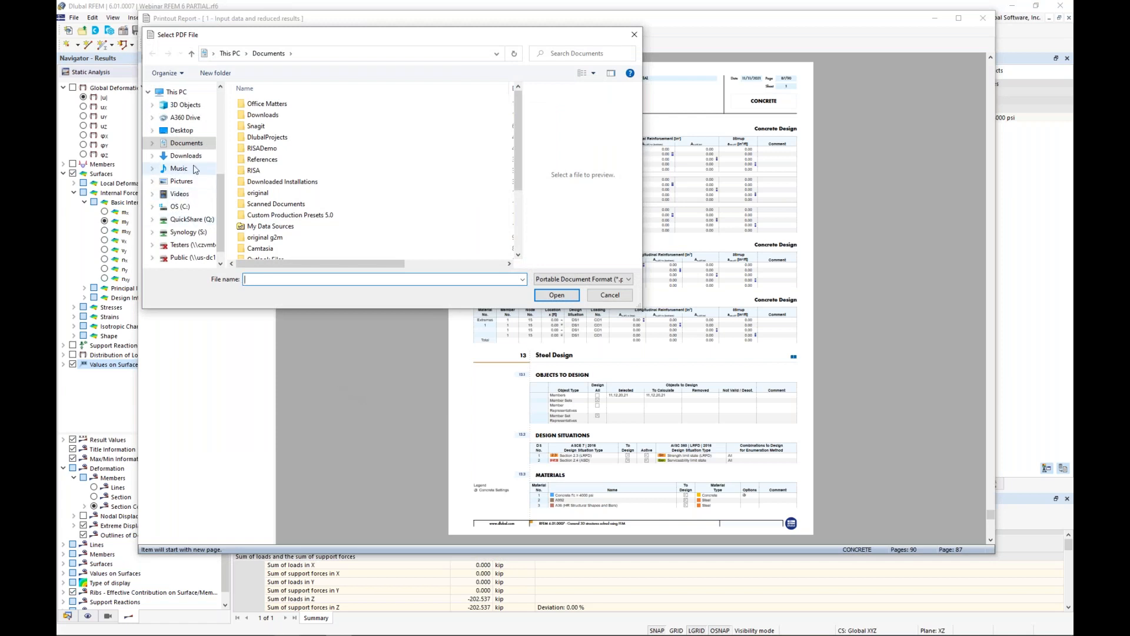
pyautogui.scroll(3, 187, 178)
pyautogui.click(192, 125)
pyautogui.click(273, 115)
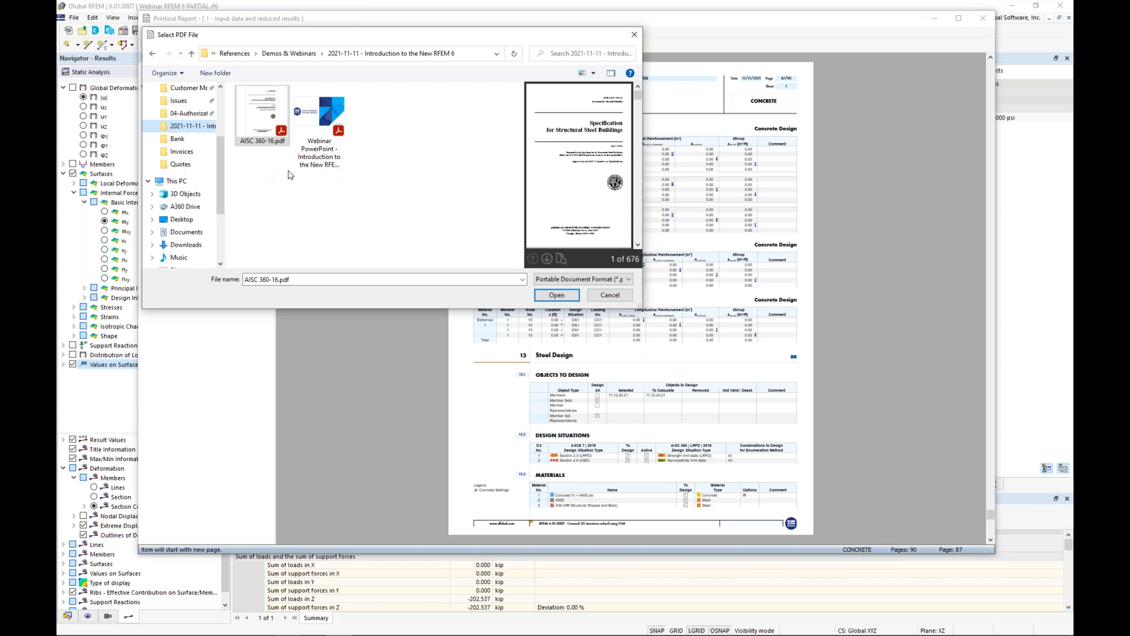
pyautogui.click(549, 296)
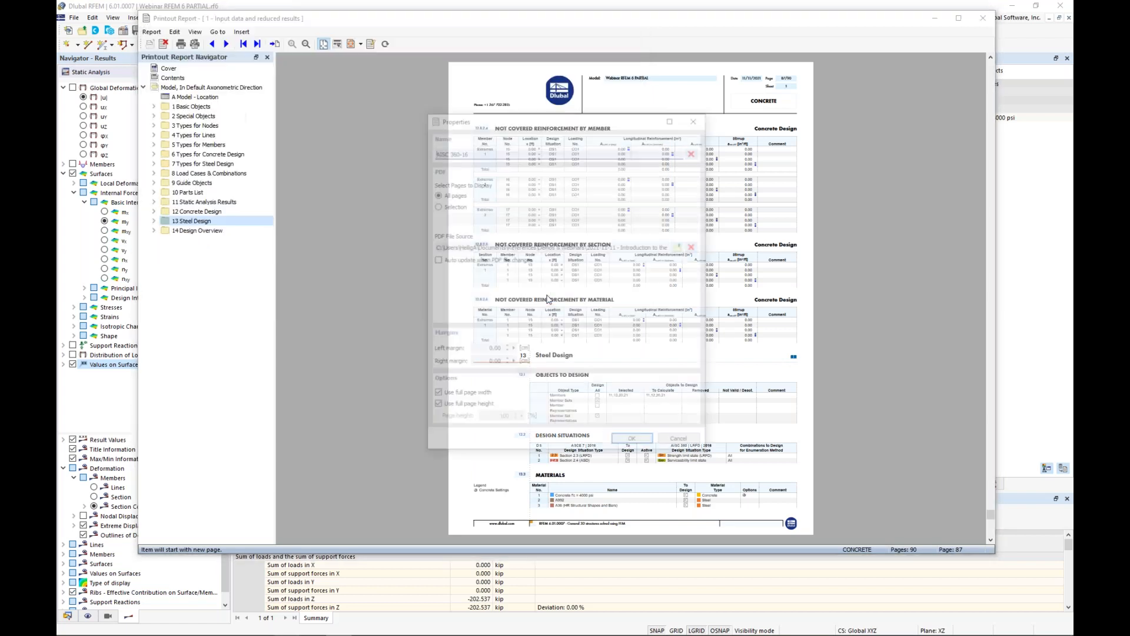
# Step: Limit the inserted AISC 360-16 PDF to pages 102-103 and confirm its properties
pyautogui.click(436, 205)
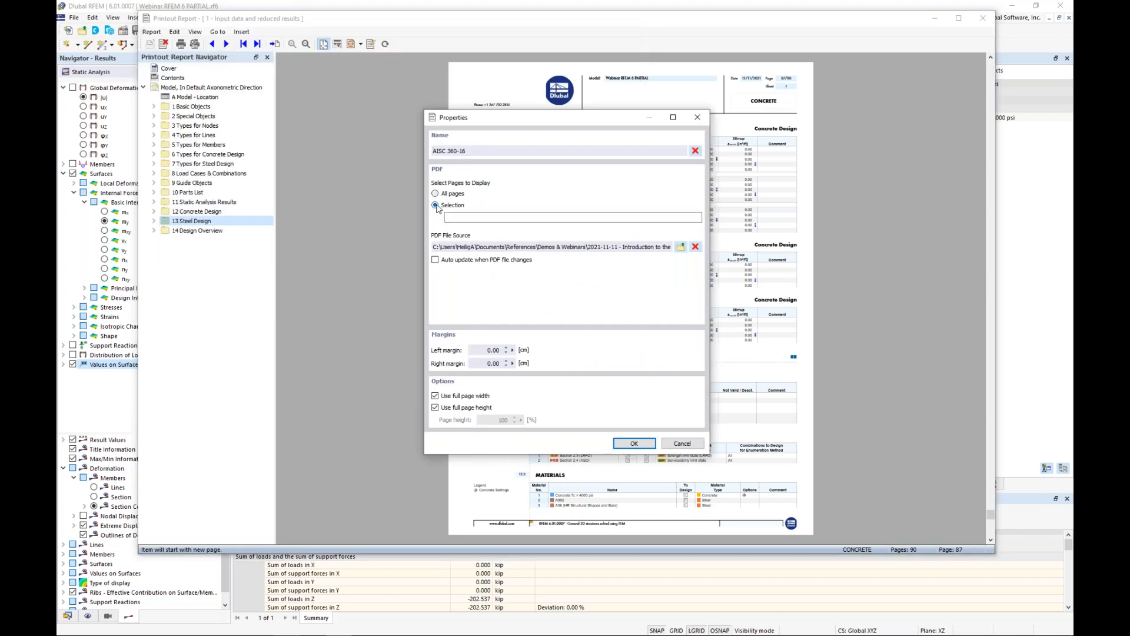
pyautogui.click(467, 217)
pyautogui.write('102-103')
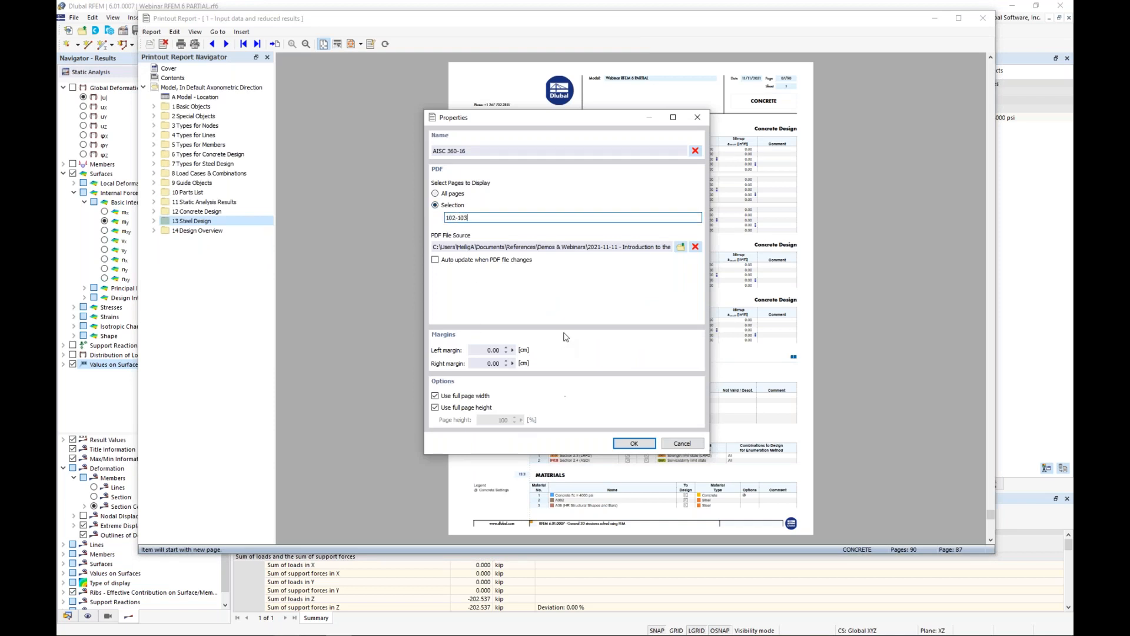
pyautogui.click(623, 445)
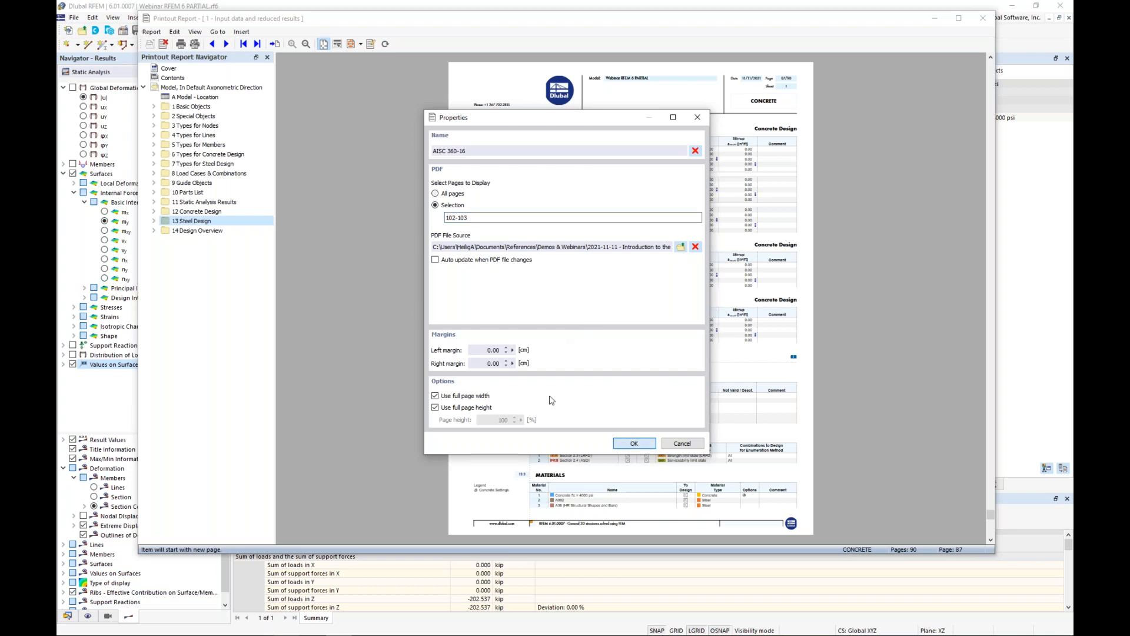
# Step: Examine the inserted AISC 360-16 pages and the steel design tables following them in the Steel Design chapter
pyautogui.click(154, 221)
pyautogui.click(198, 231)
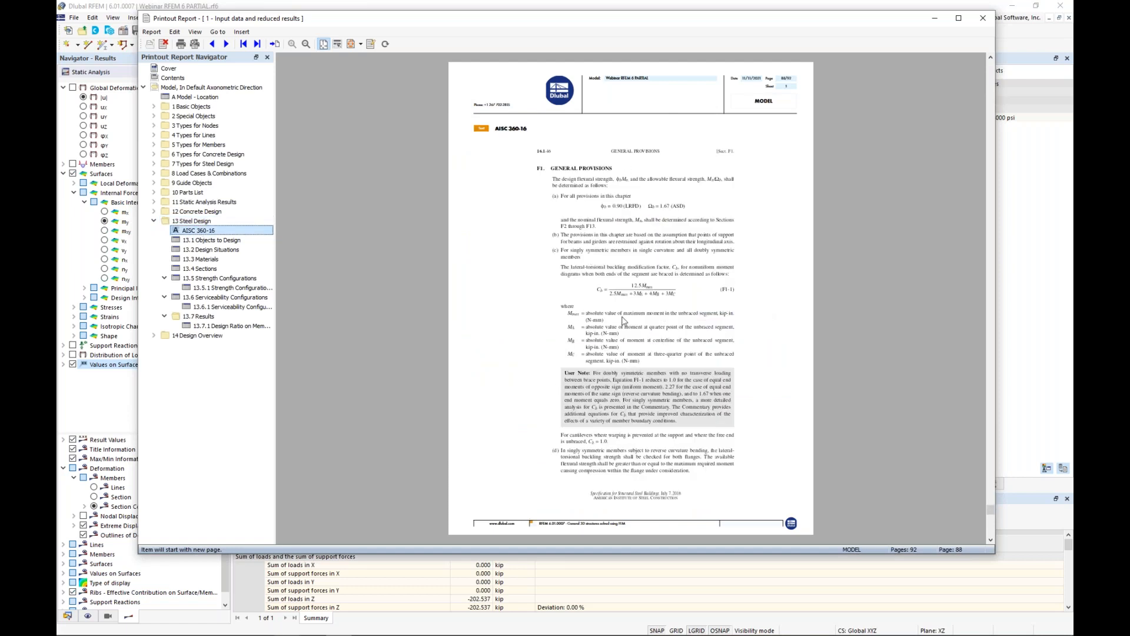
pyautogui.scroll(-1, 624, 319)
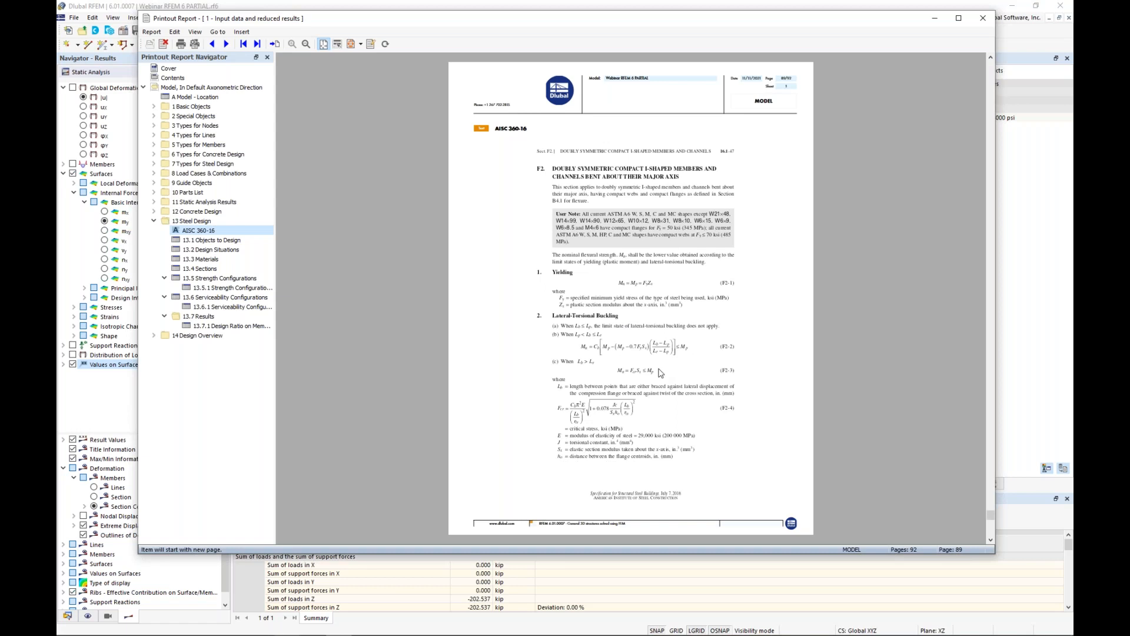
pyautogui.scroll(1, 660, 372)
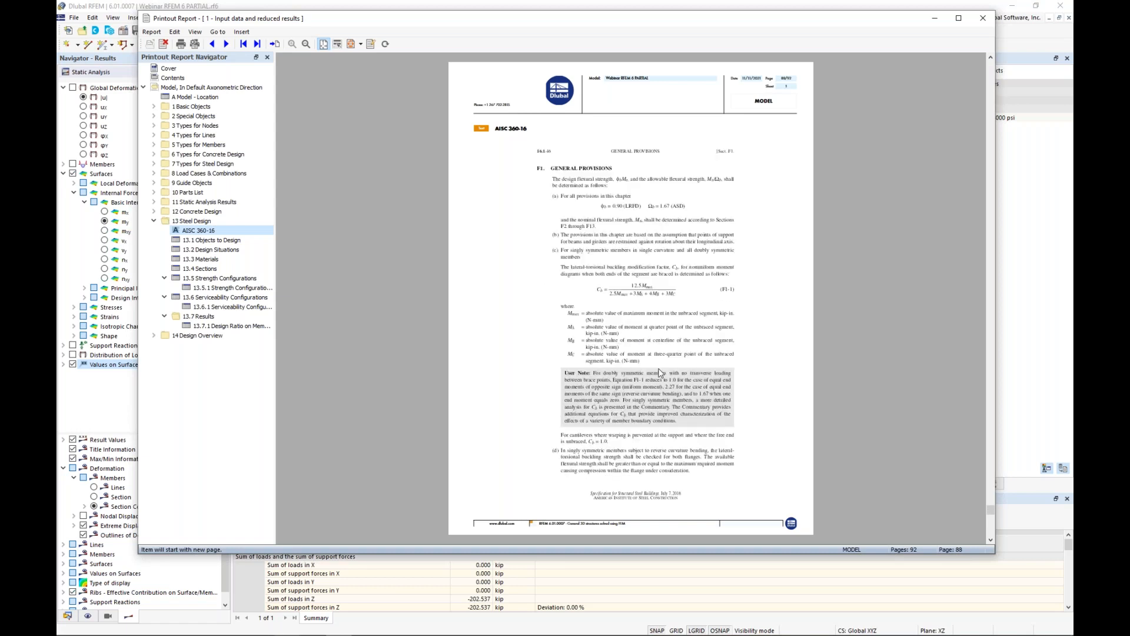
pyautogui.scroll(-1, 660, 373)
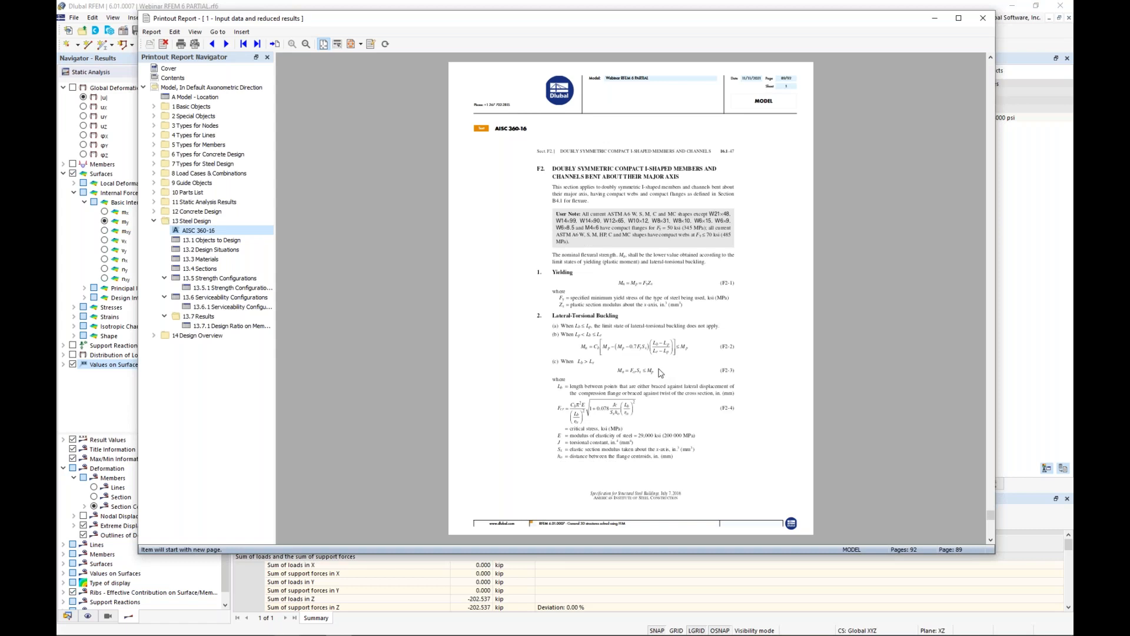
pyautogui.scroll(-1, 661, 373)
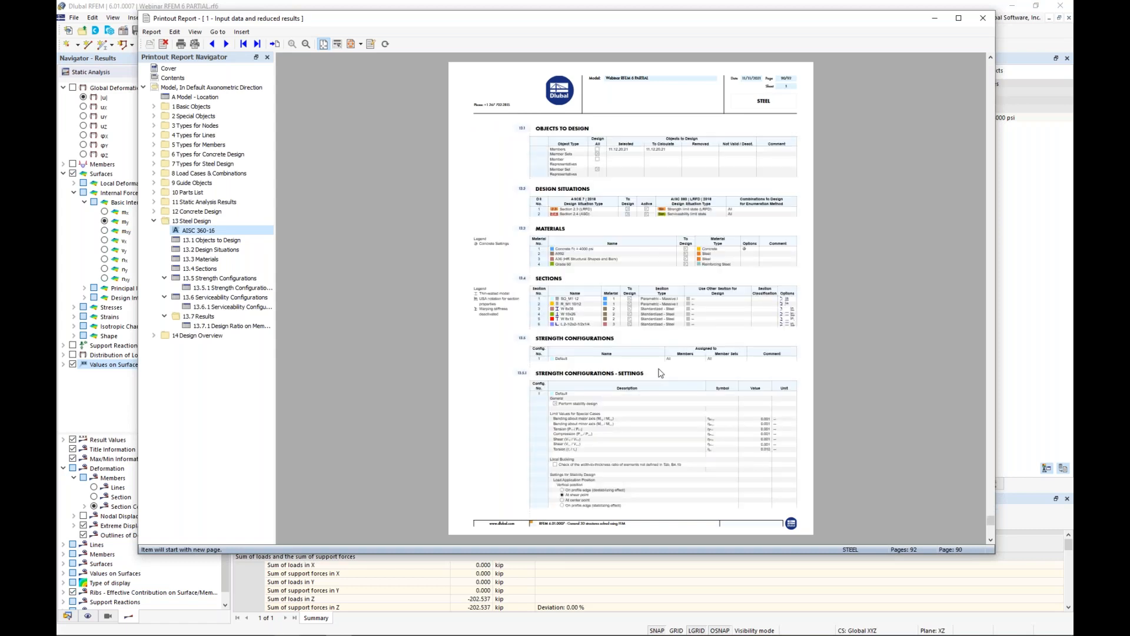
pyautogui.scroll(-1, 660, 372)
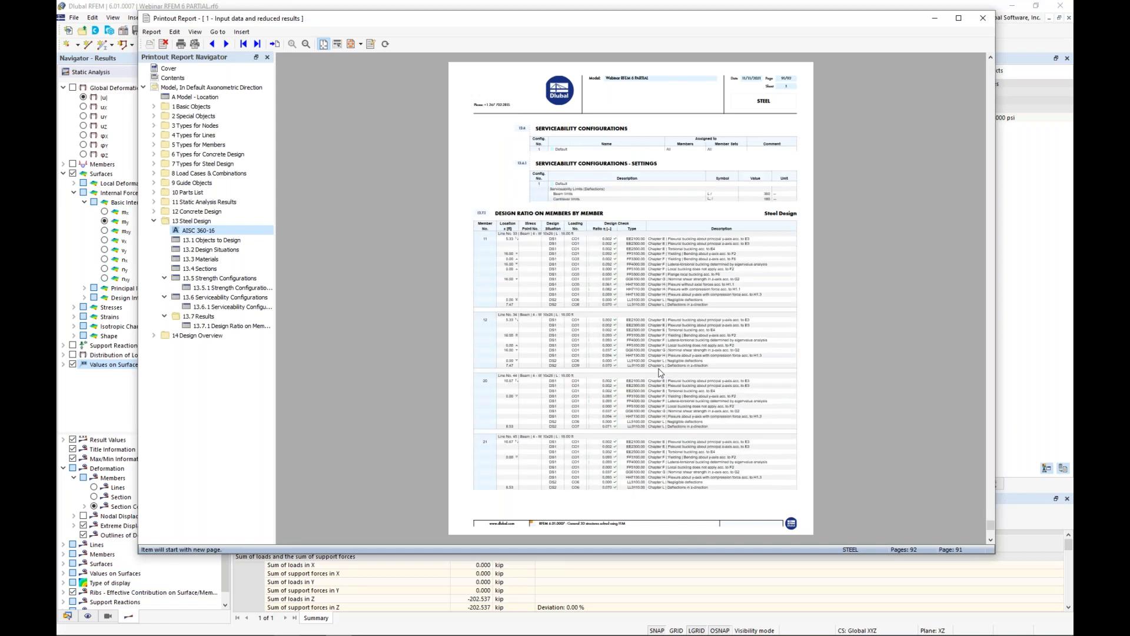
pyautogui.scroll(2, 660, 373)
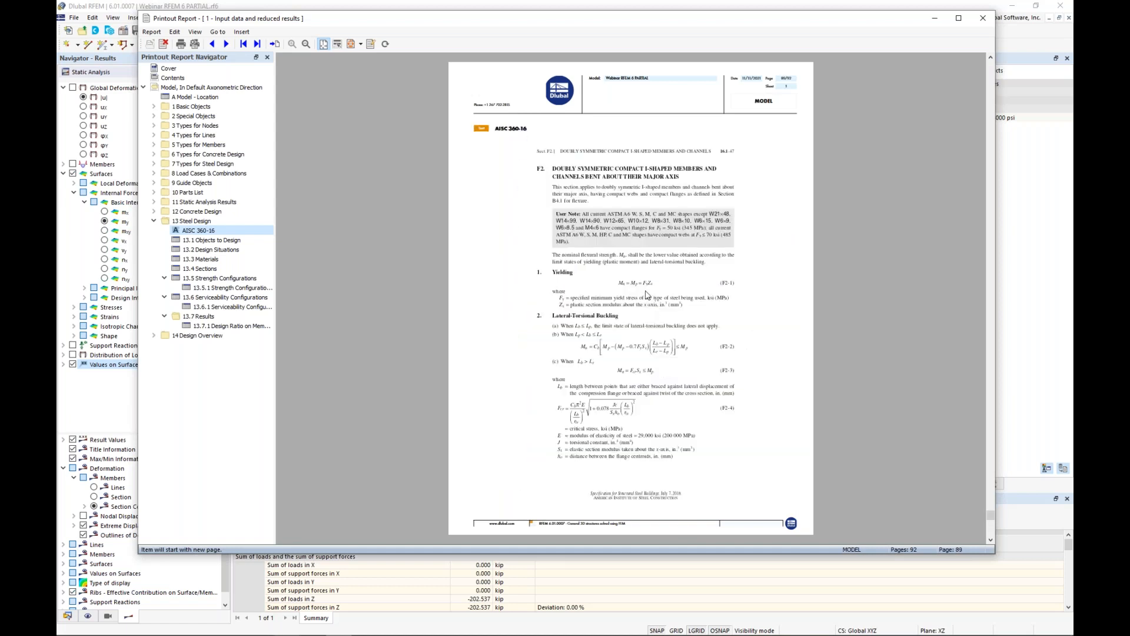
# Step: Collapse the Steel Design chapter and move it above the Concrete Design chapter in the report
pyautogui.click(154, 221)
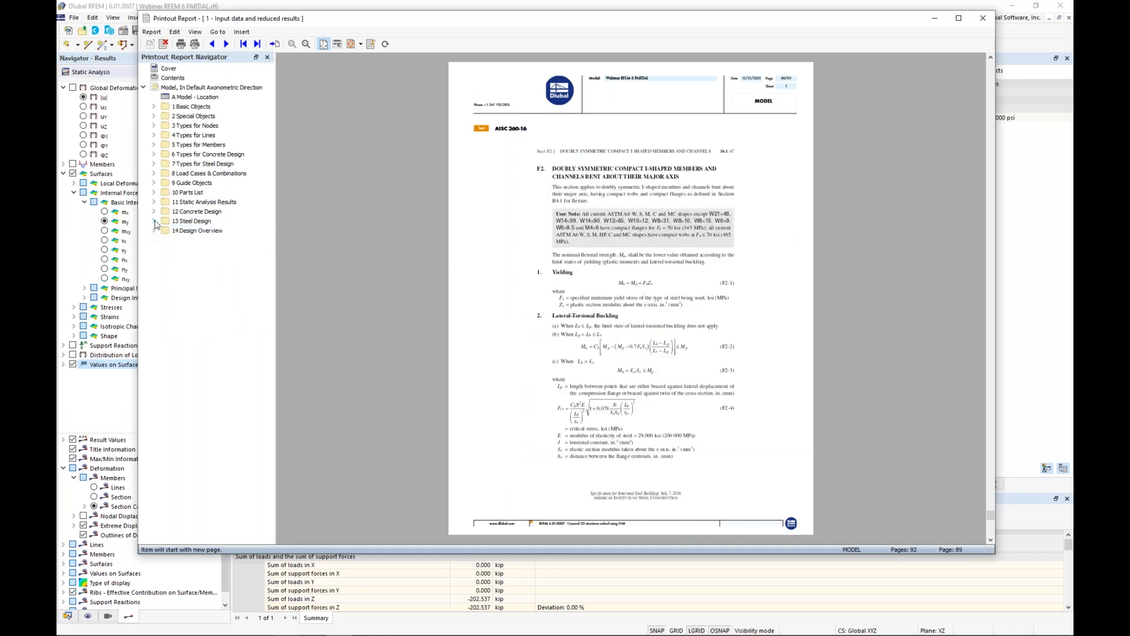
pyautogui.click(187, 221)
pyautogui.moveTo(187, 221); pyautogui.dragTo(196, 210)
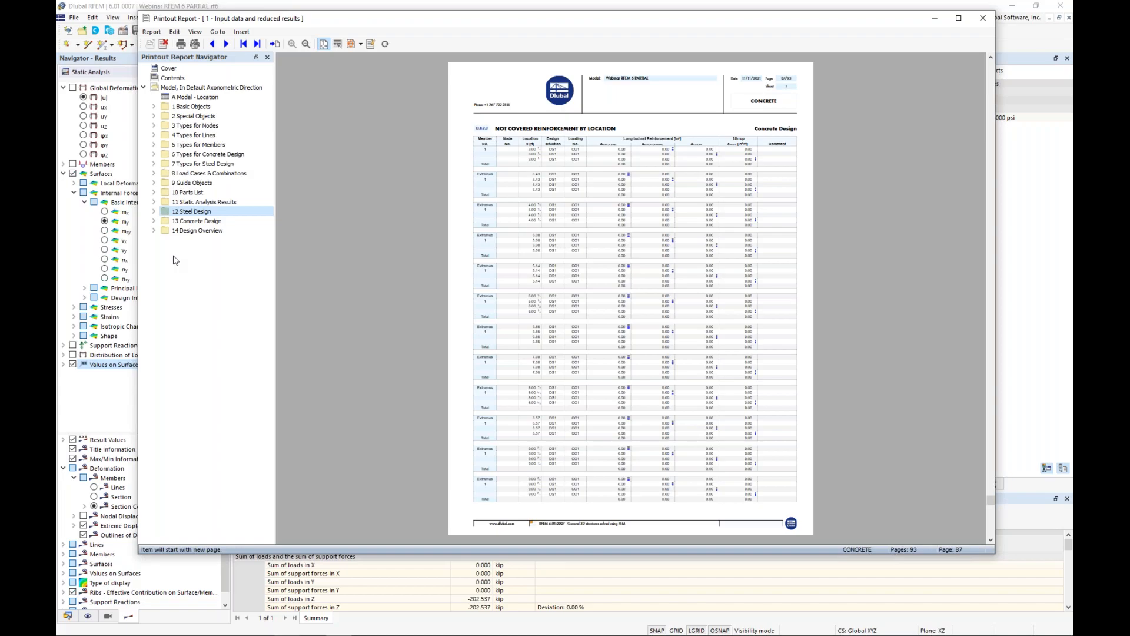
# Step: Switch to the running PowerPoint slide show with the Dlubal Software Information slide
pyautogui.press('super+Tab')
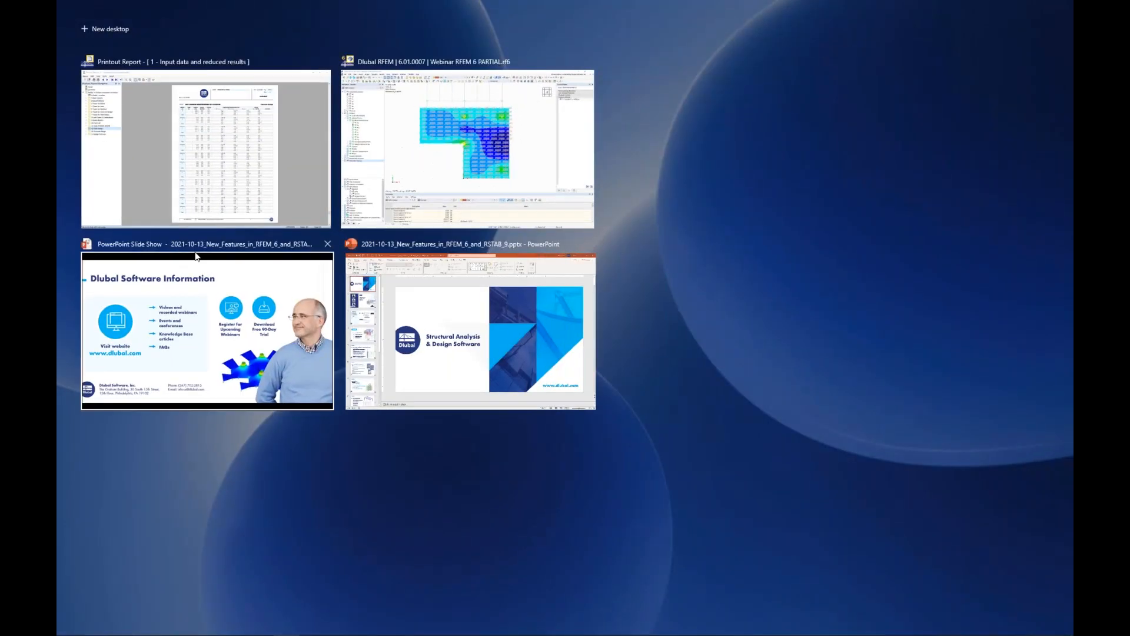
pyautogui.click(200, 294)
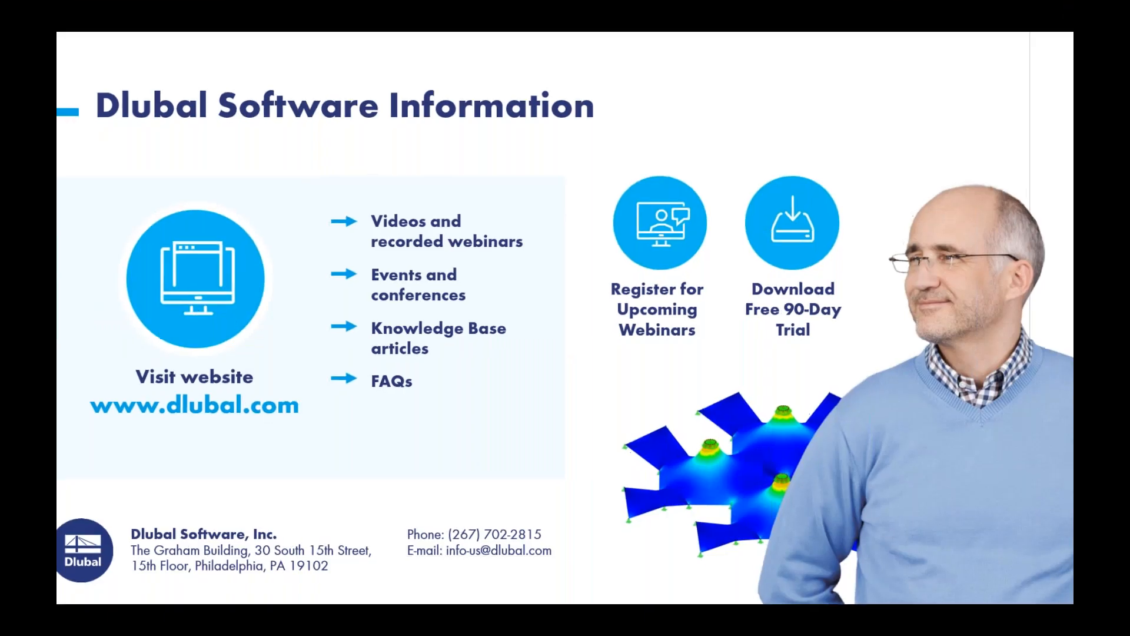